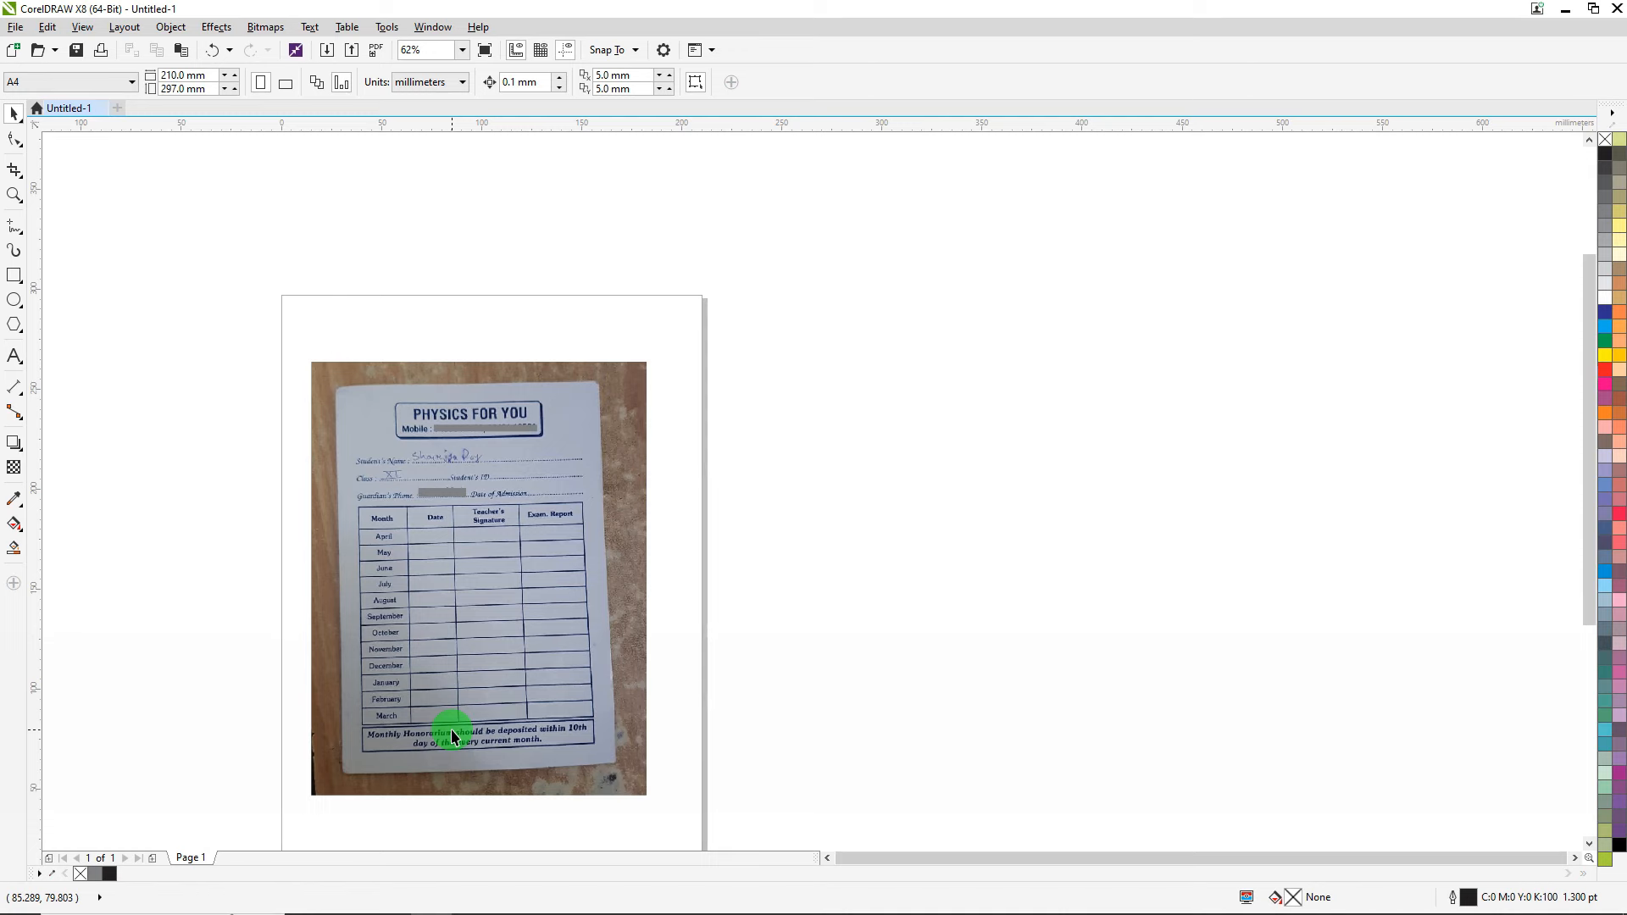
# Examine the overall width and height of the card in the reference photo.
pyautogui.scroll(-2, 520, 482)
pyautogui.scroll(4, 501, 457)
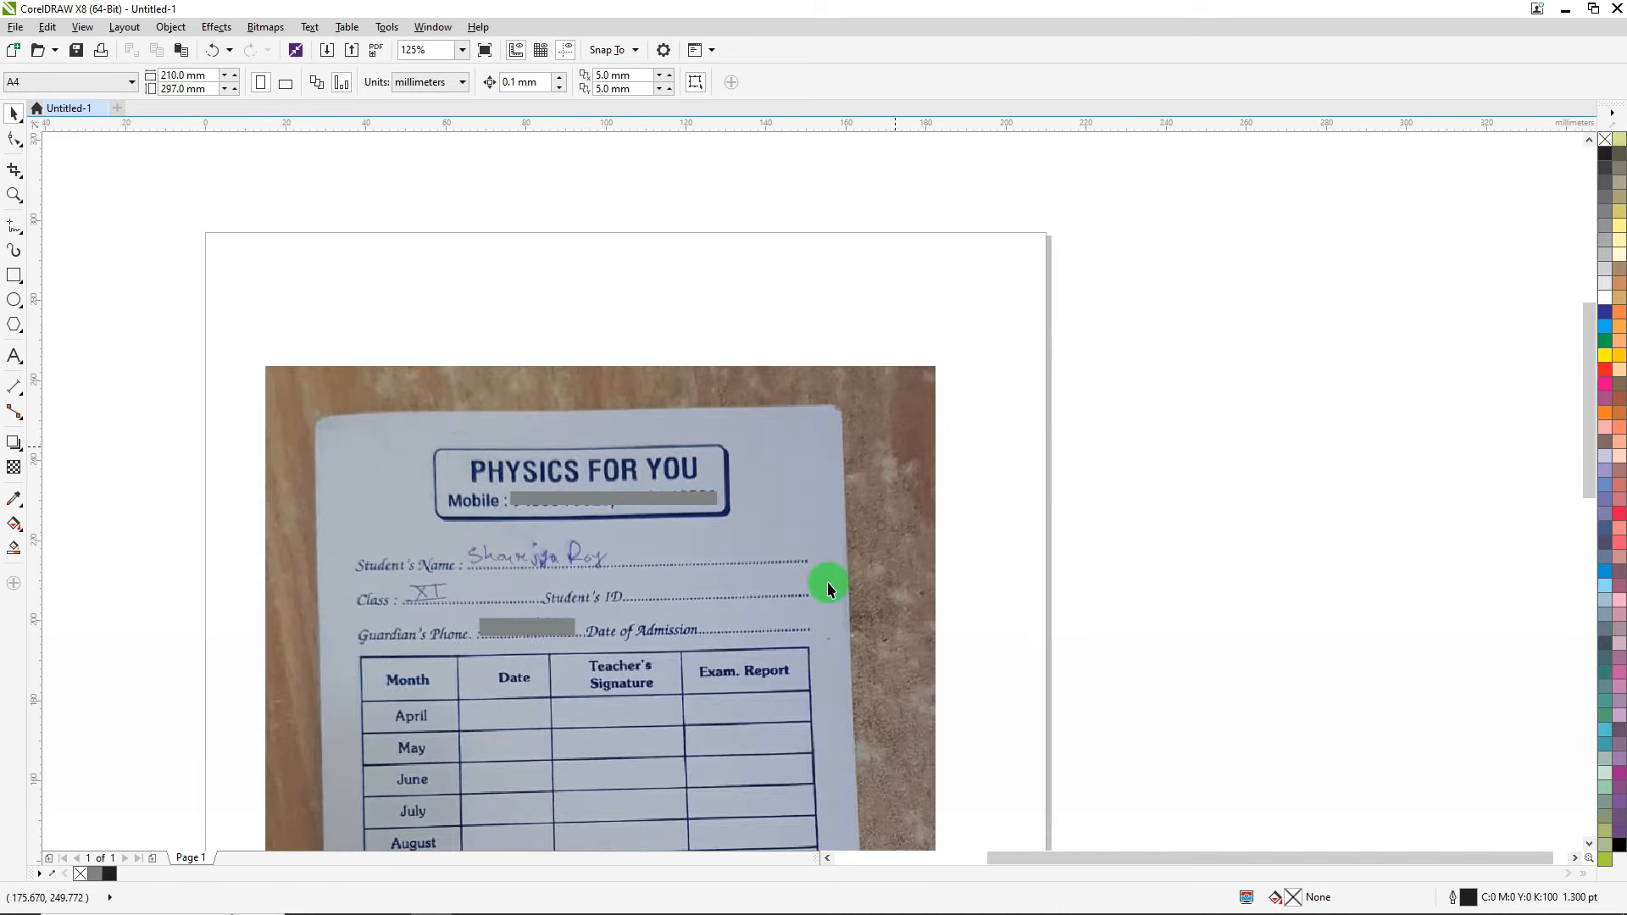
pyautogui.press('ctrl')
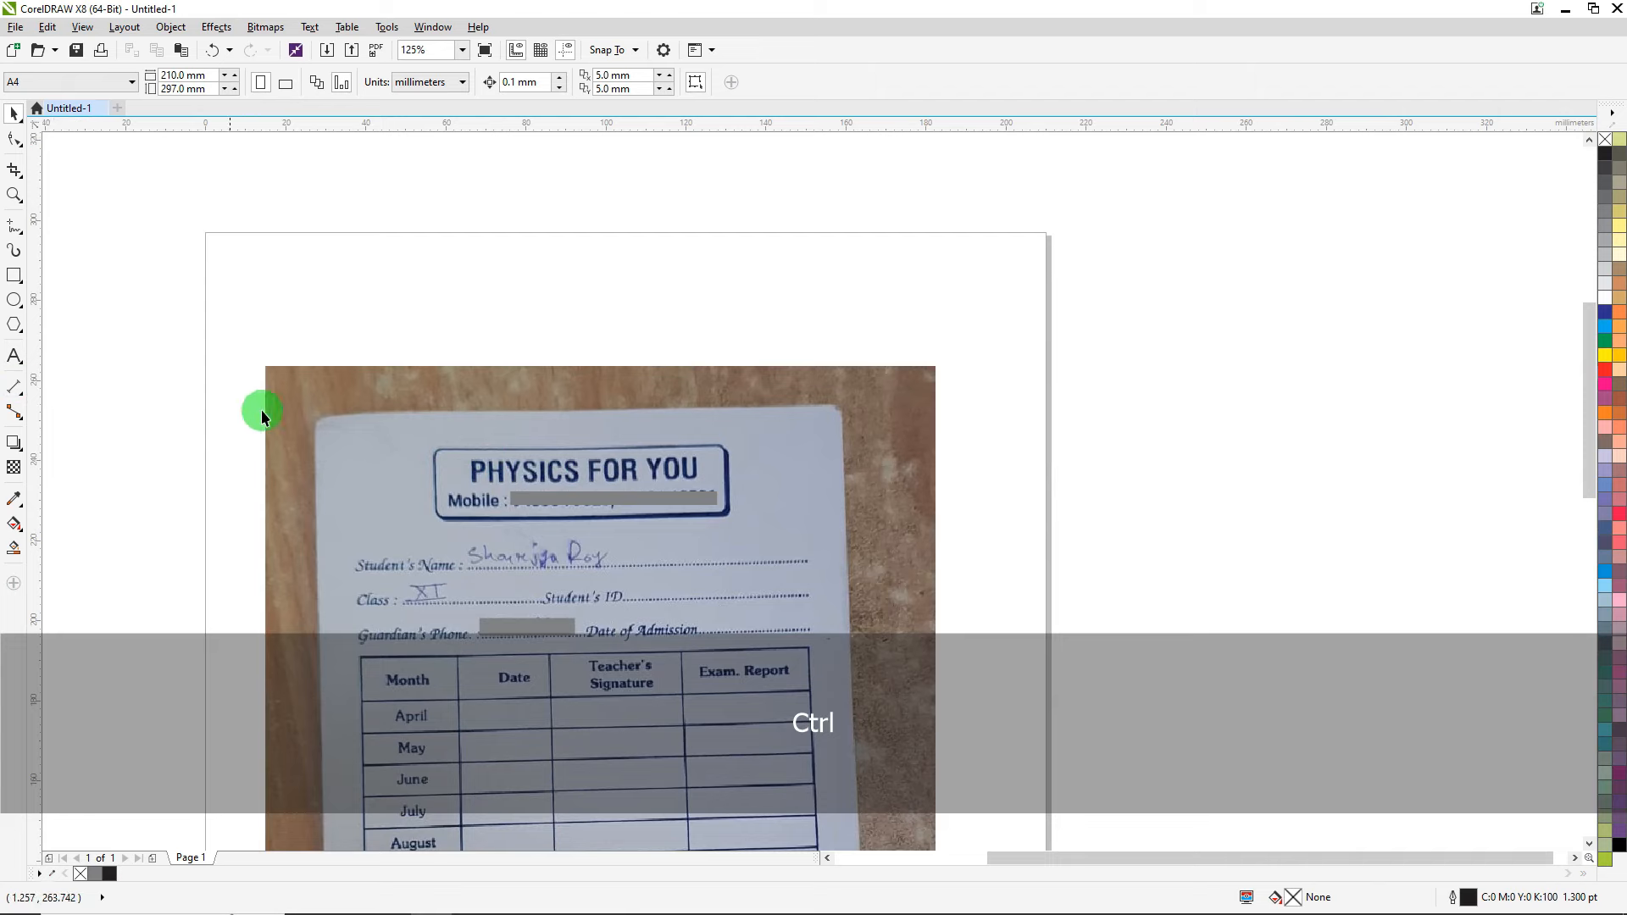
pyautogui.moveTo(323, 511); pyautogui.dragTo(839, 505)
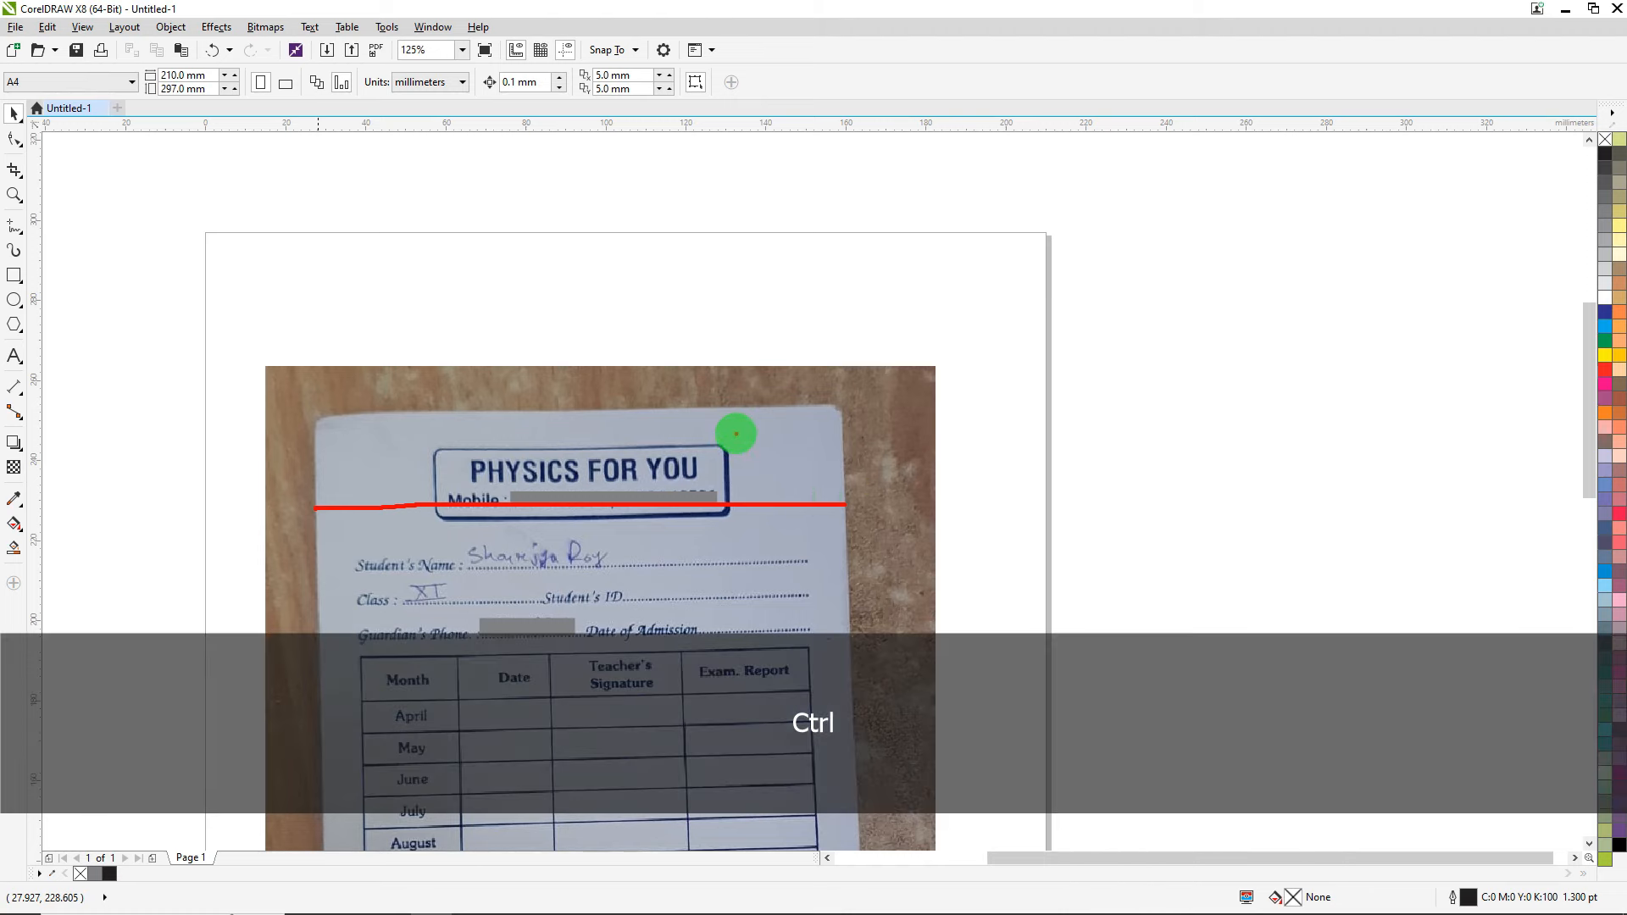
pyautogui.hotkey('ctrl', 'z')
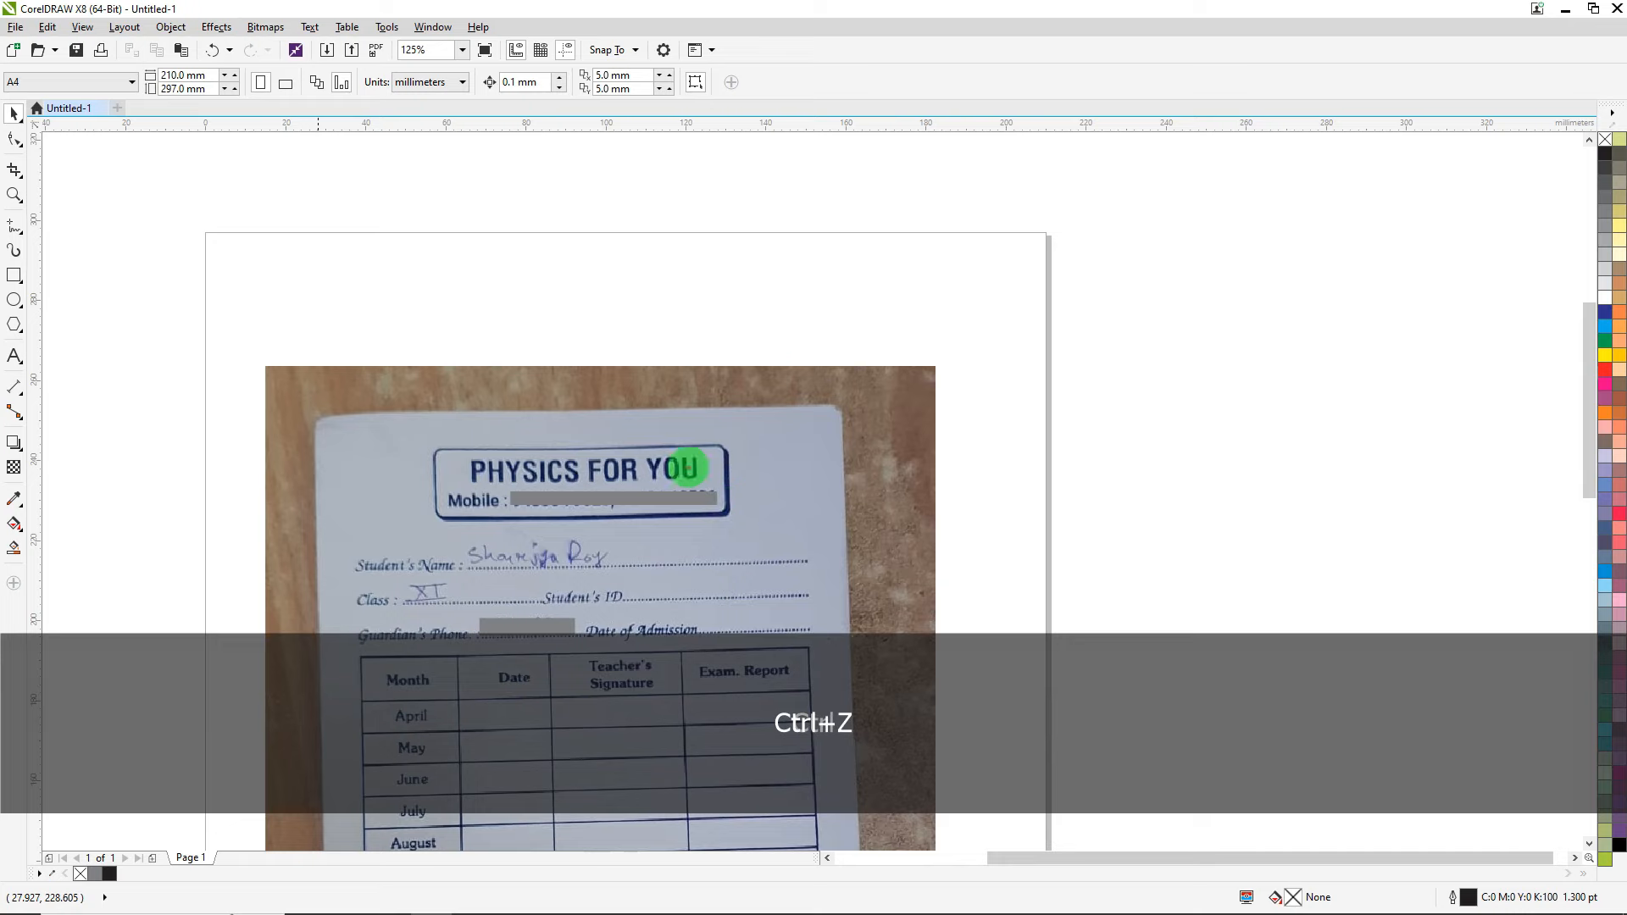
pyautogui.press('Escape')
pyautogui.scroll(-2, 682, 468)
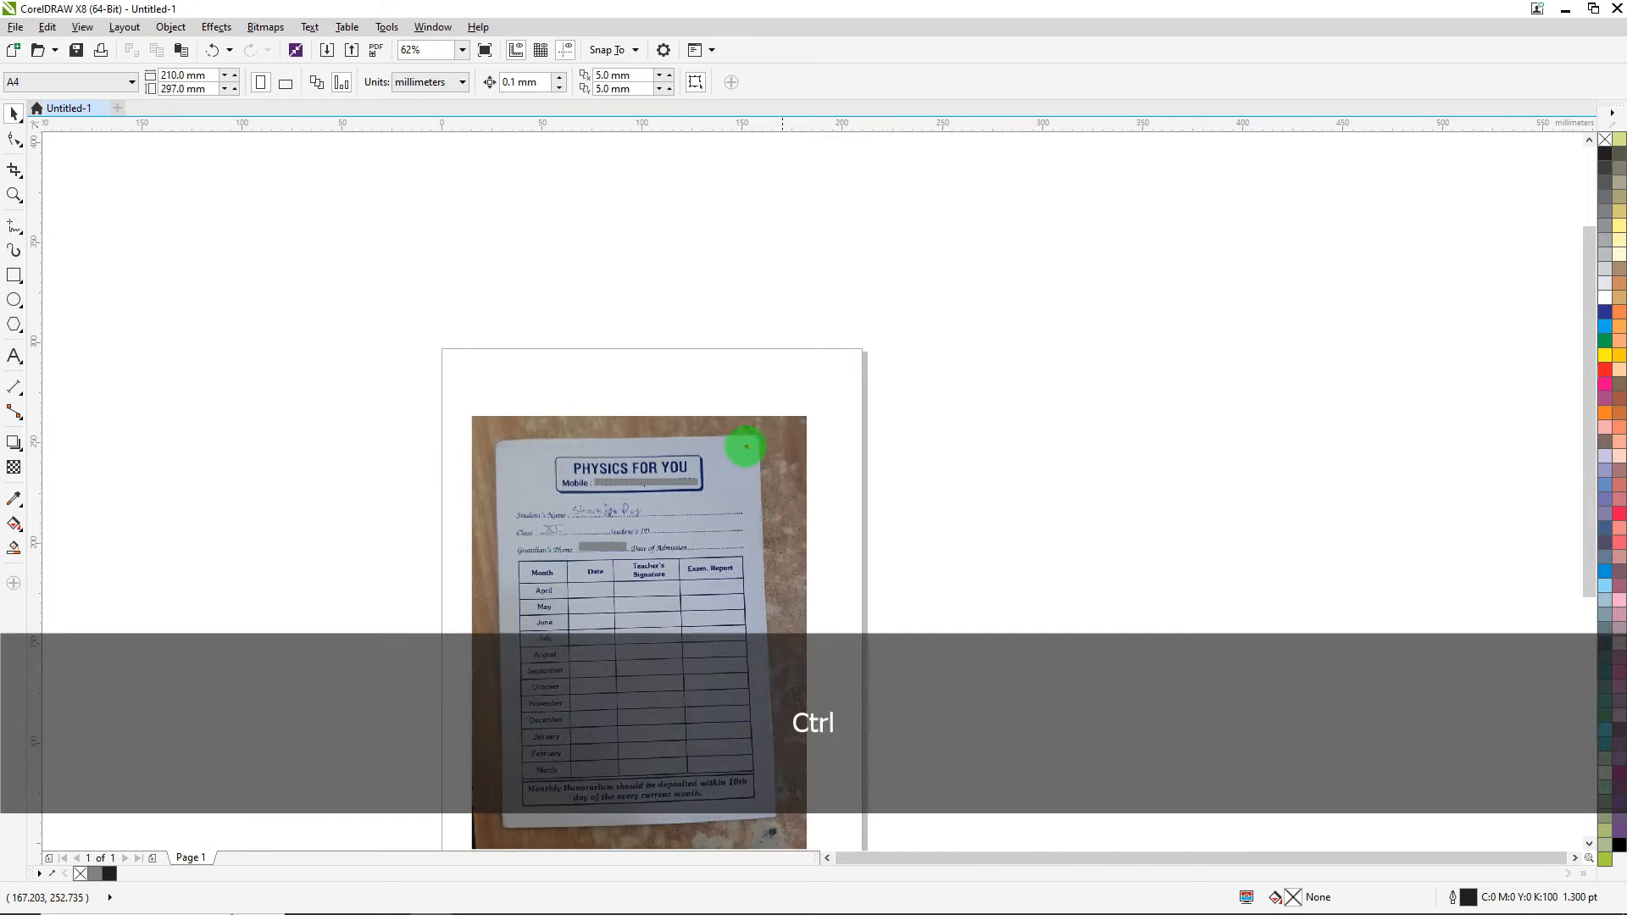
pyautogui.moveTo(733, 436); pyautogui.dragTo(724, 815)
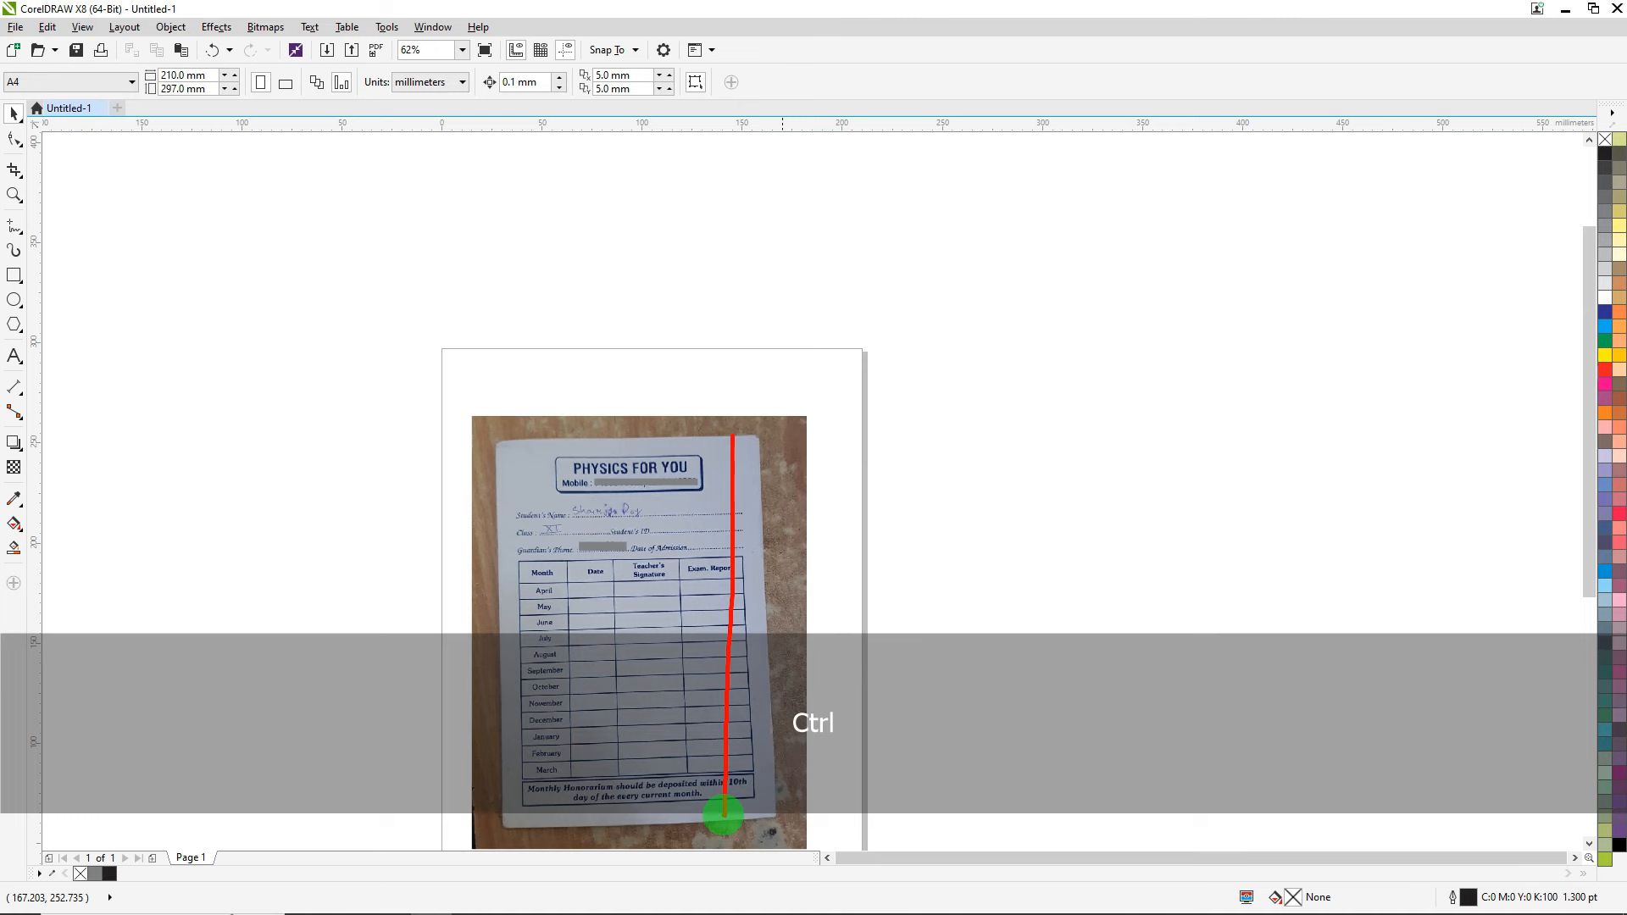
pyautogui.press('Escape')
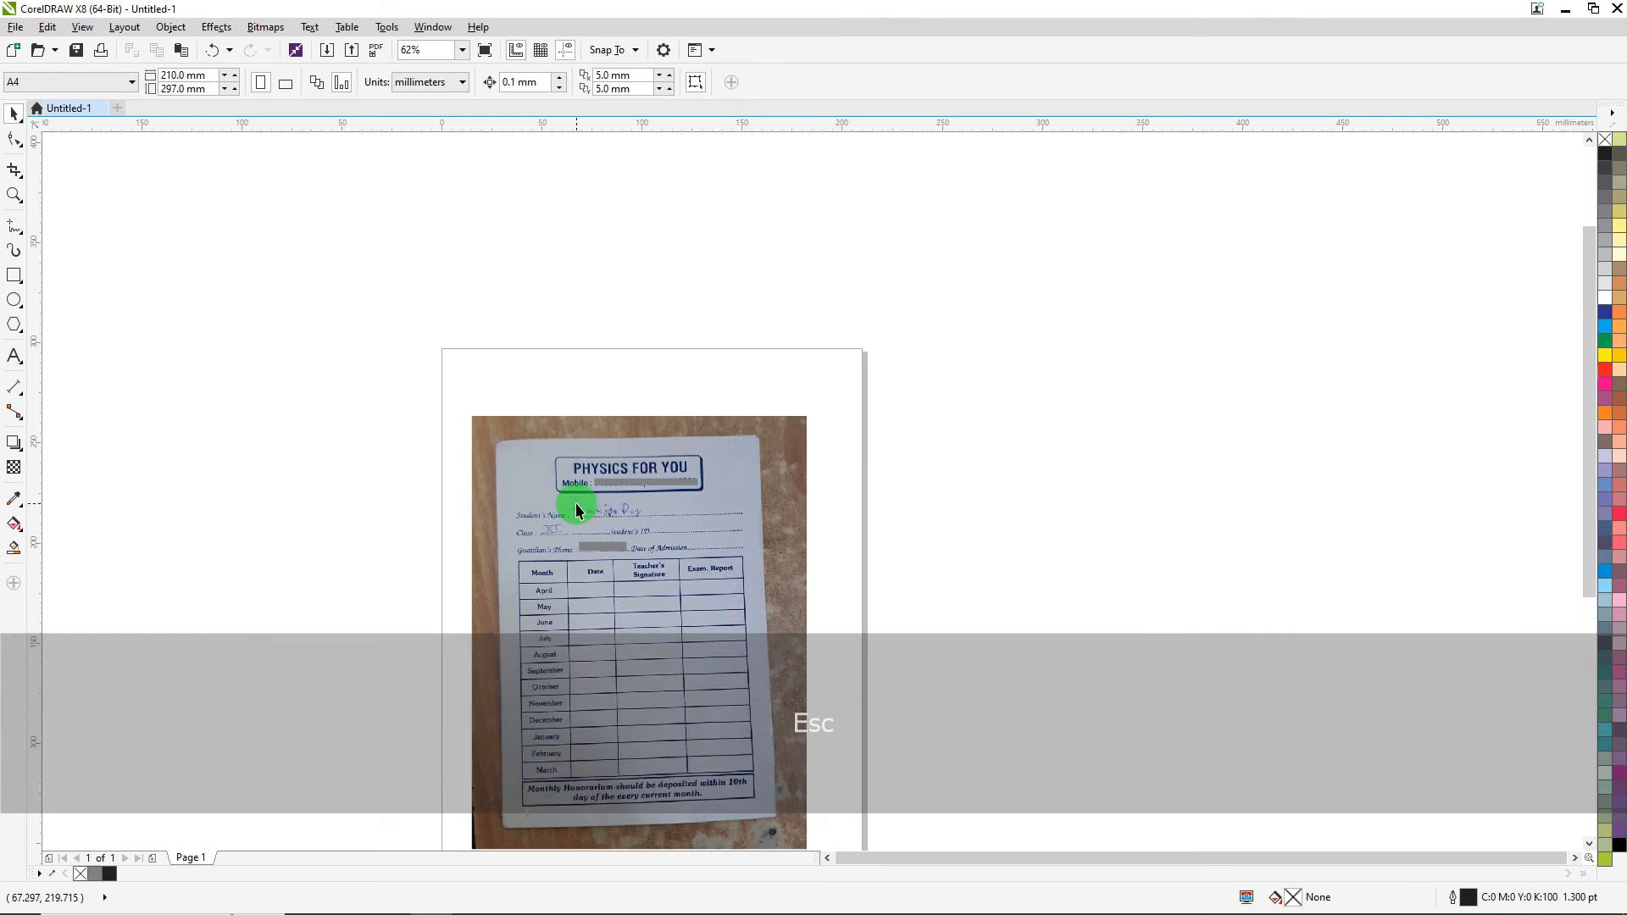
# Examine the card's heading, student detail lines, month table and footer note, including the extents of the card and table.
pyautogui.click(11, 194)
pyautogui.rightClick(565, 332)
pyautogui.moveTo(508, 376); pyautogui.dragTo(689, 599)
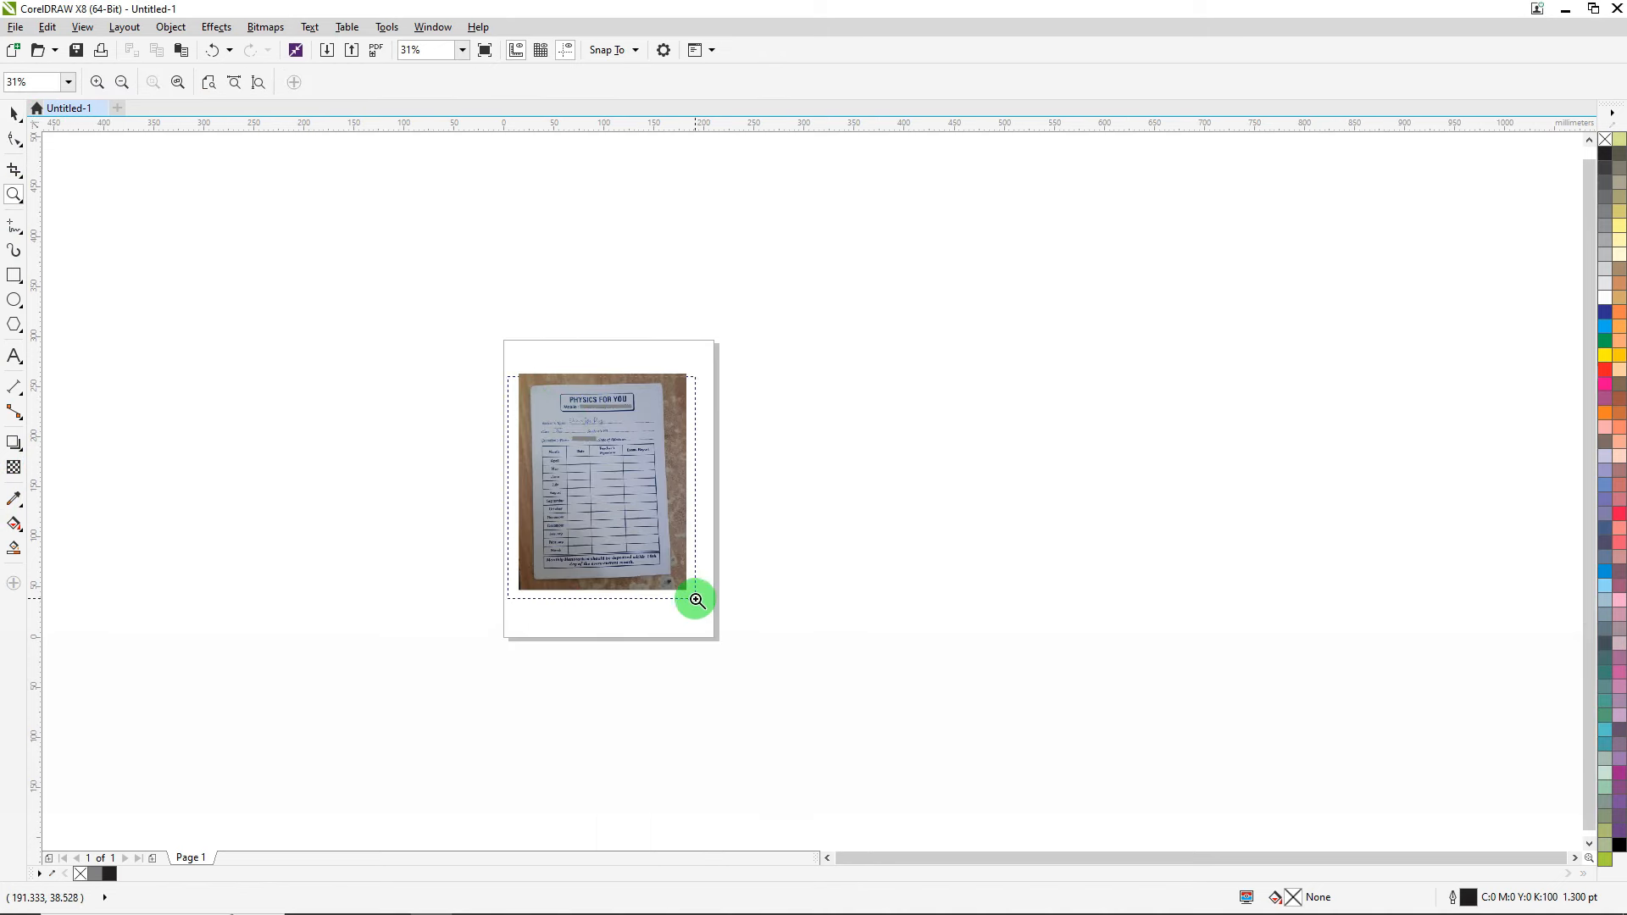
pyautogui.press('ctrl')
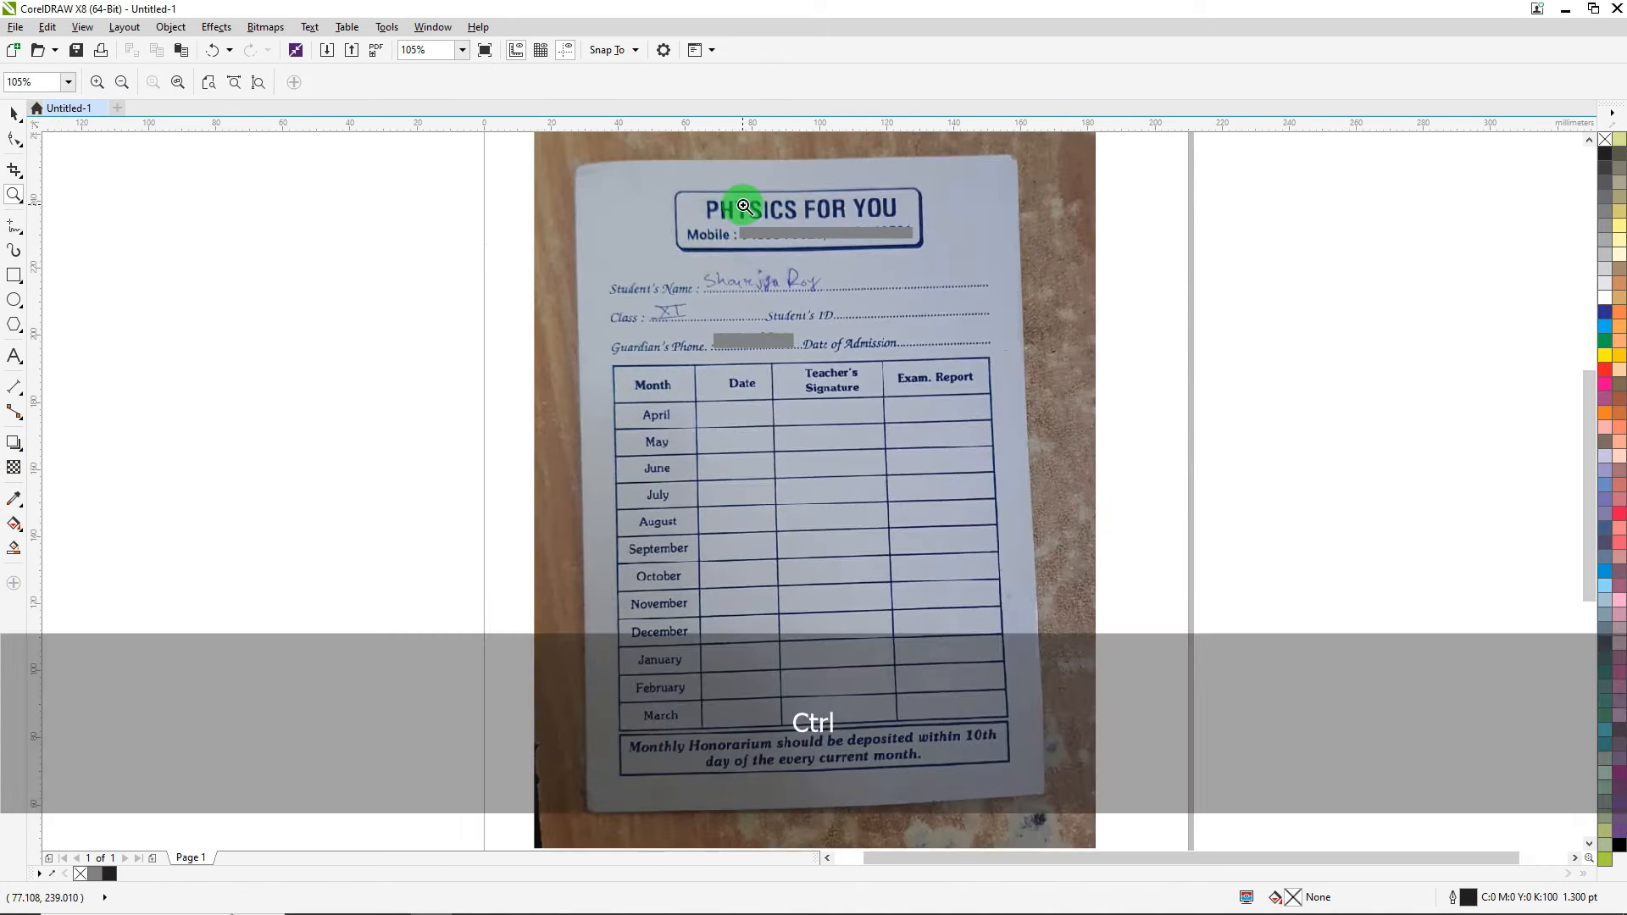
pyautogui.moveTo(769, 210); pyautogui.dragTo(807, 190)
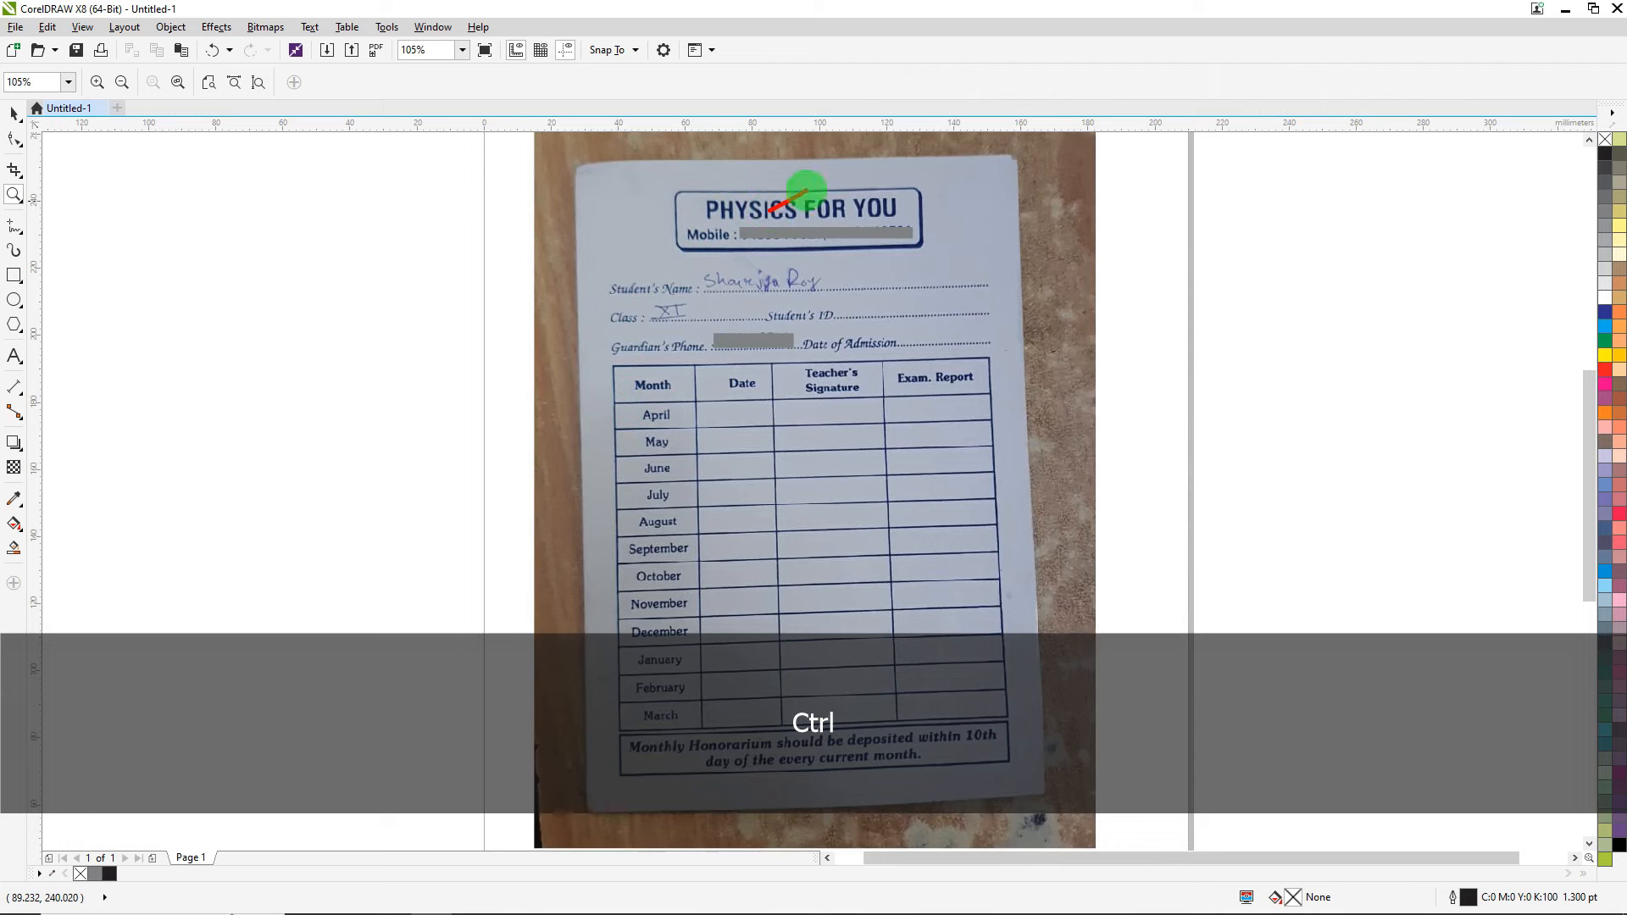
pyautogui.click(722, 384)
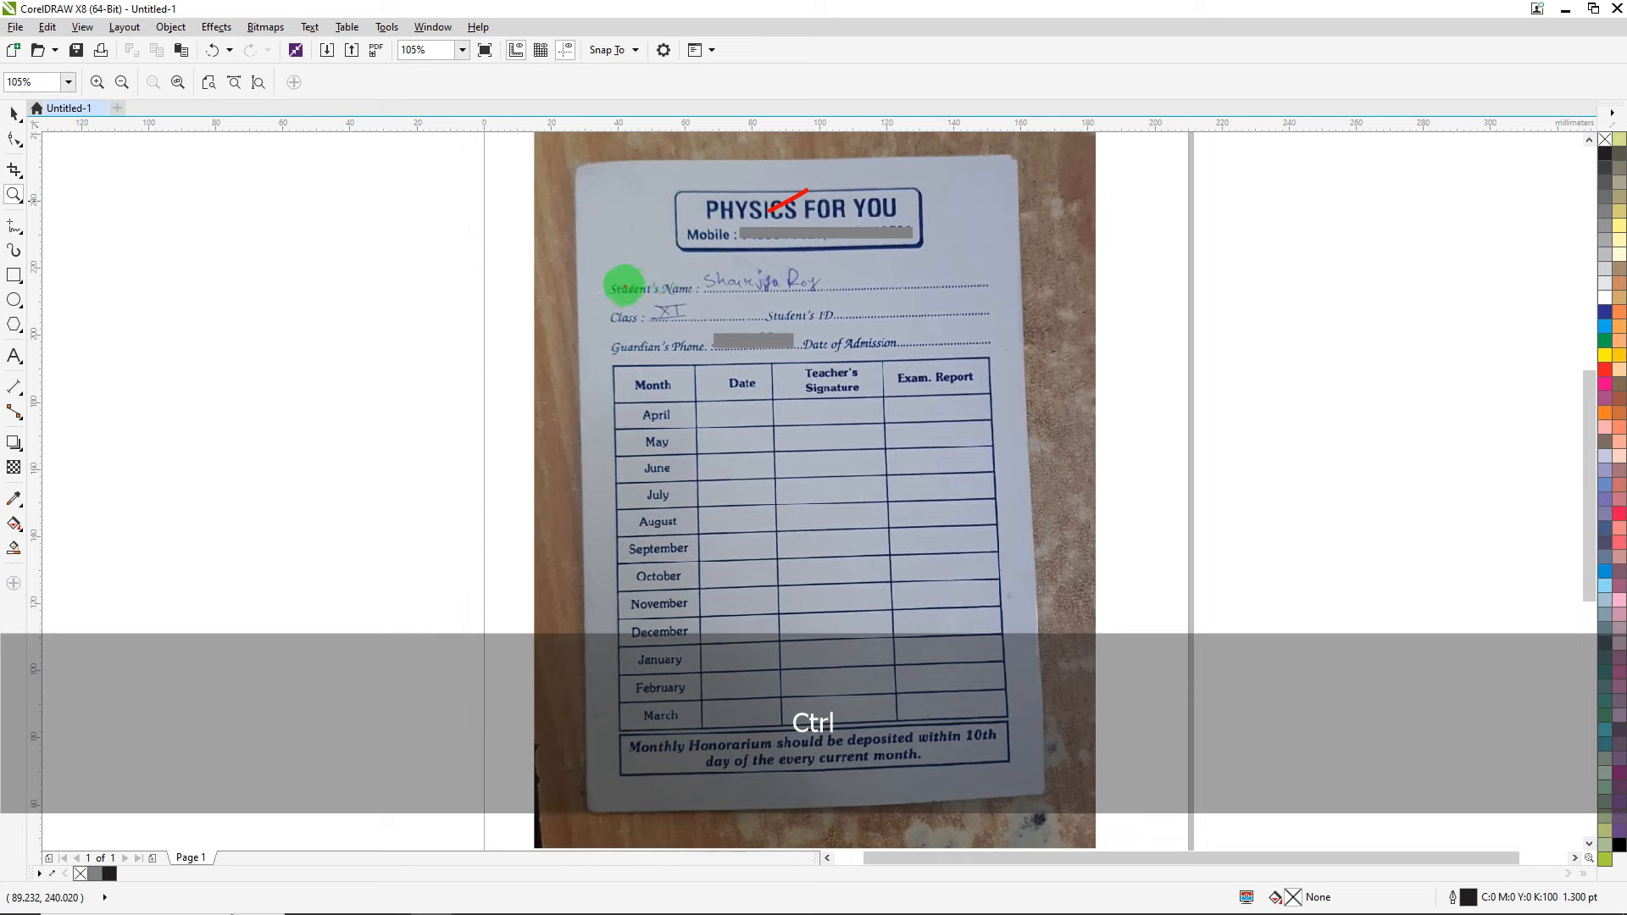
pyautogui.moveTo(622, 285); pyautogui.dragTo(805, 343)
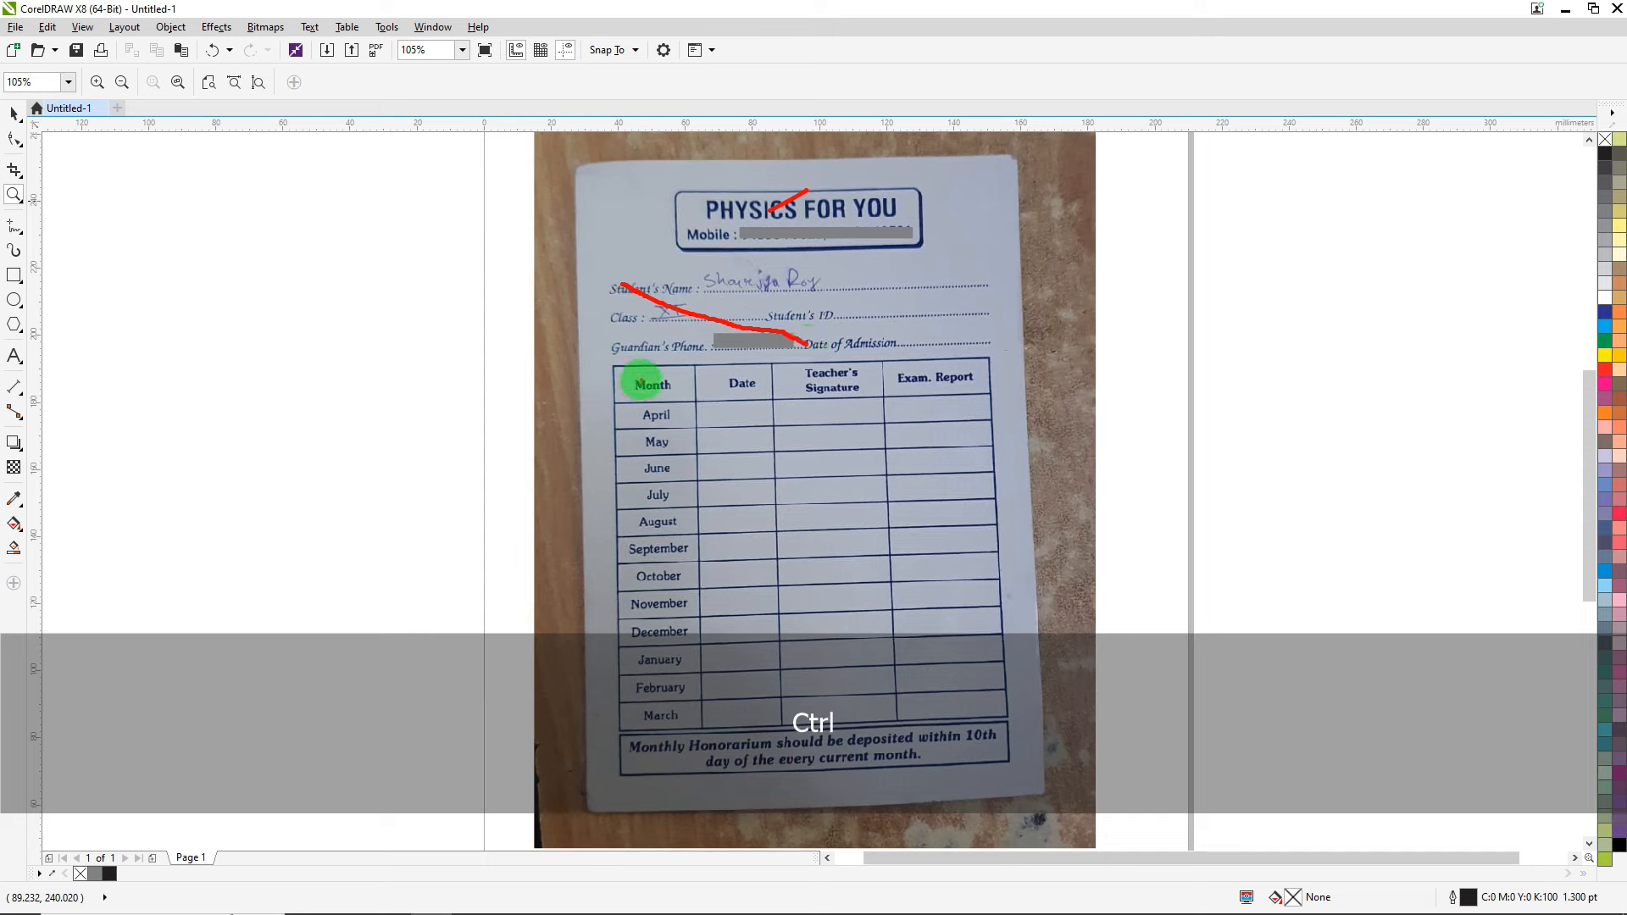
pyautogui.moveTo(641, 379); pyautogui.dragTo(655, 716)
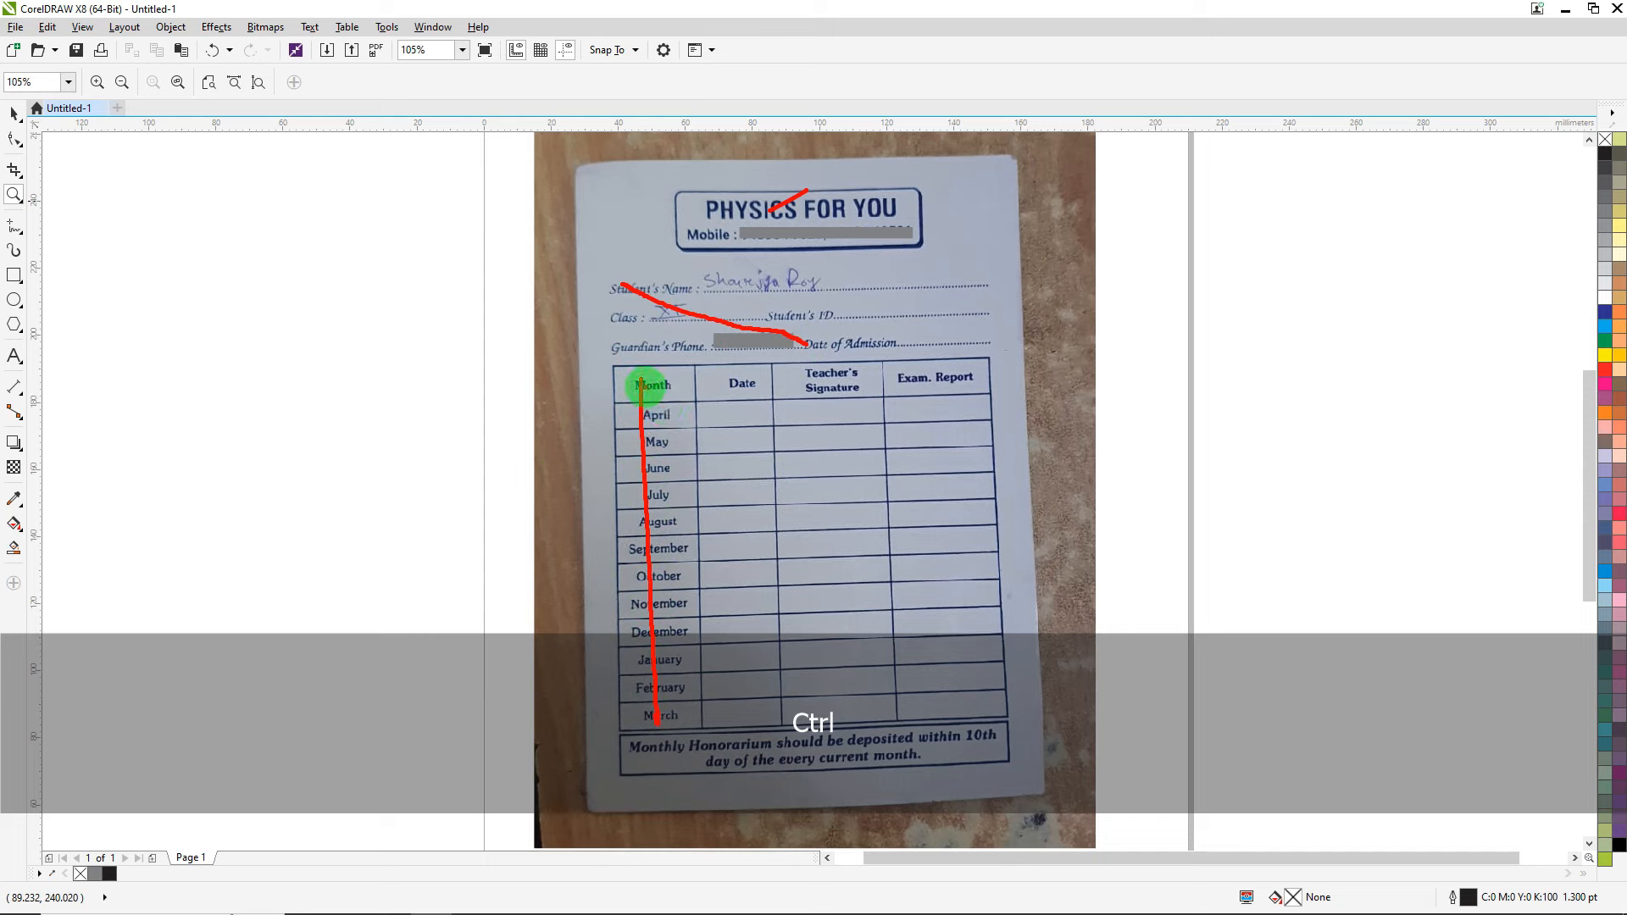
pyautogui.moveTo(644, 386); pyautogui.dragTo(960, 379)
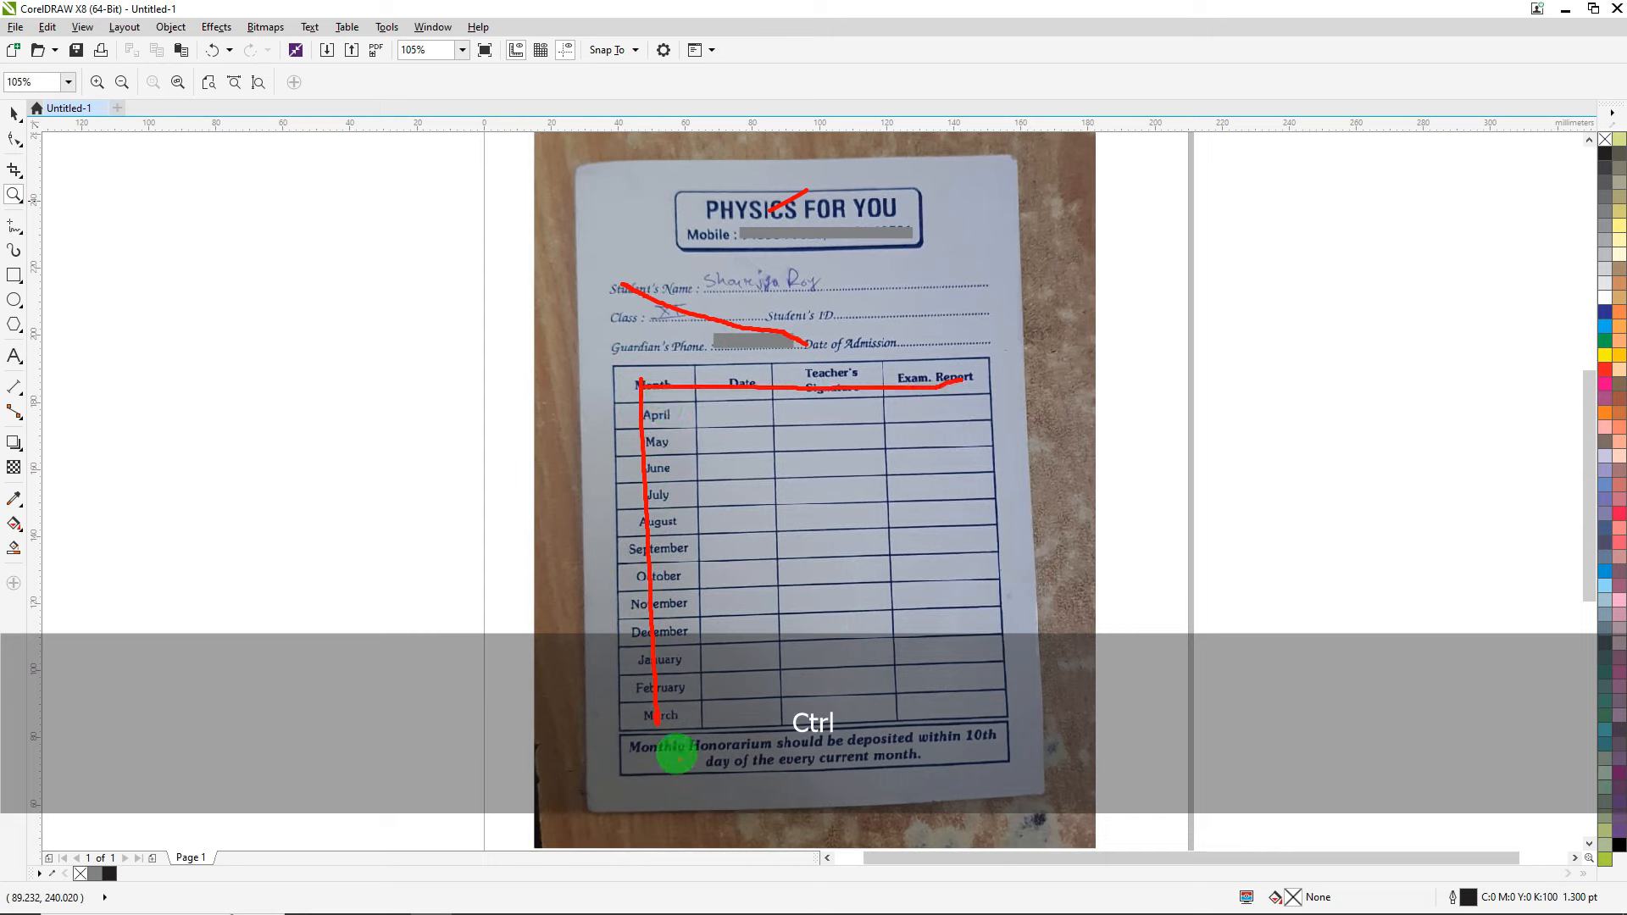
pyautogui.moveTo(659, 748); pyautogui.dragTo(937, 754)
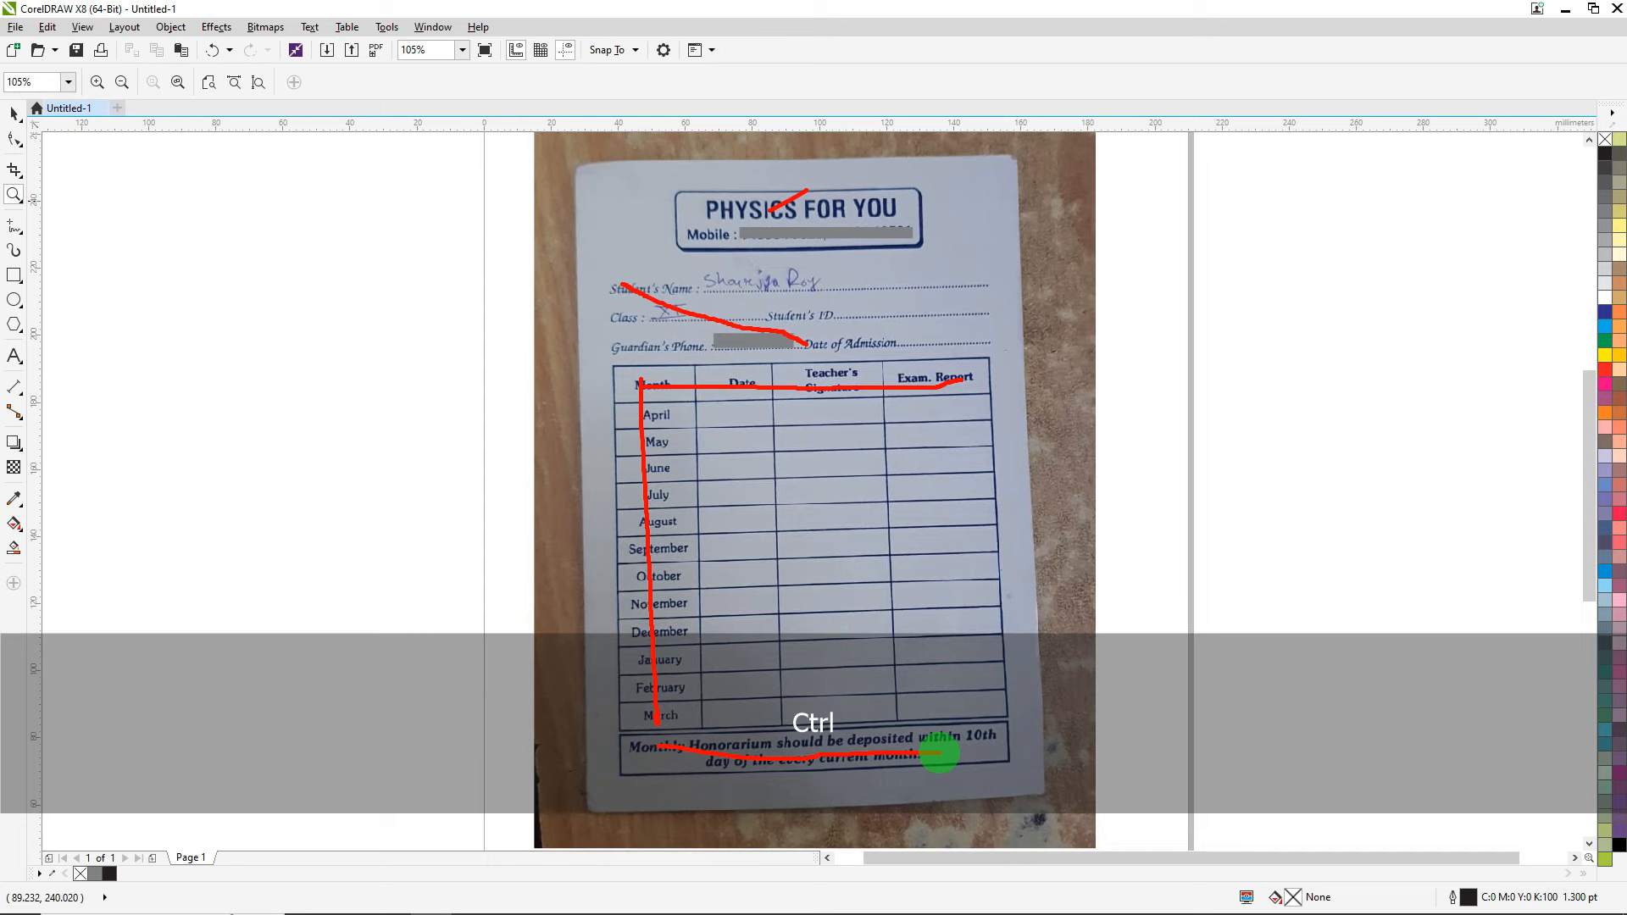
pyautogui.hotkey('ctrl', 'z')
pyautogui.hotkey('ctrl', 'z')
pyautogui.hotkey('ctrl', 'z')
pyautogui.hotkey('ctrl', 'z')
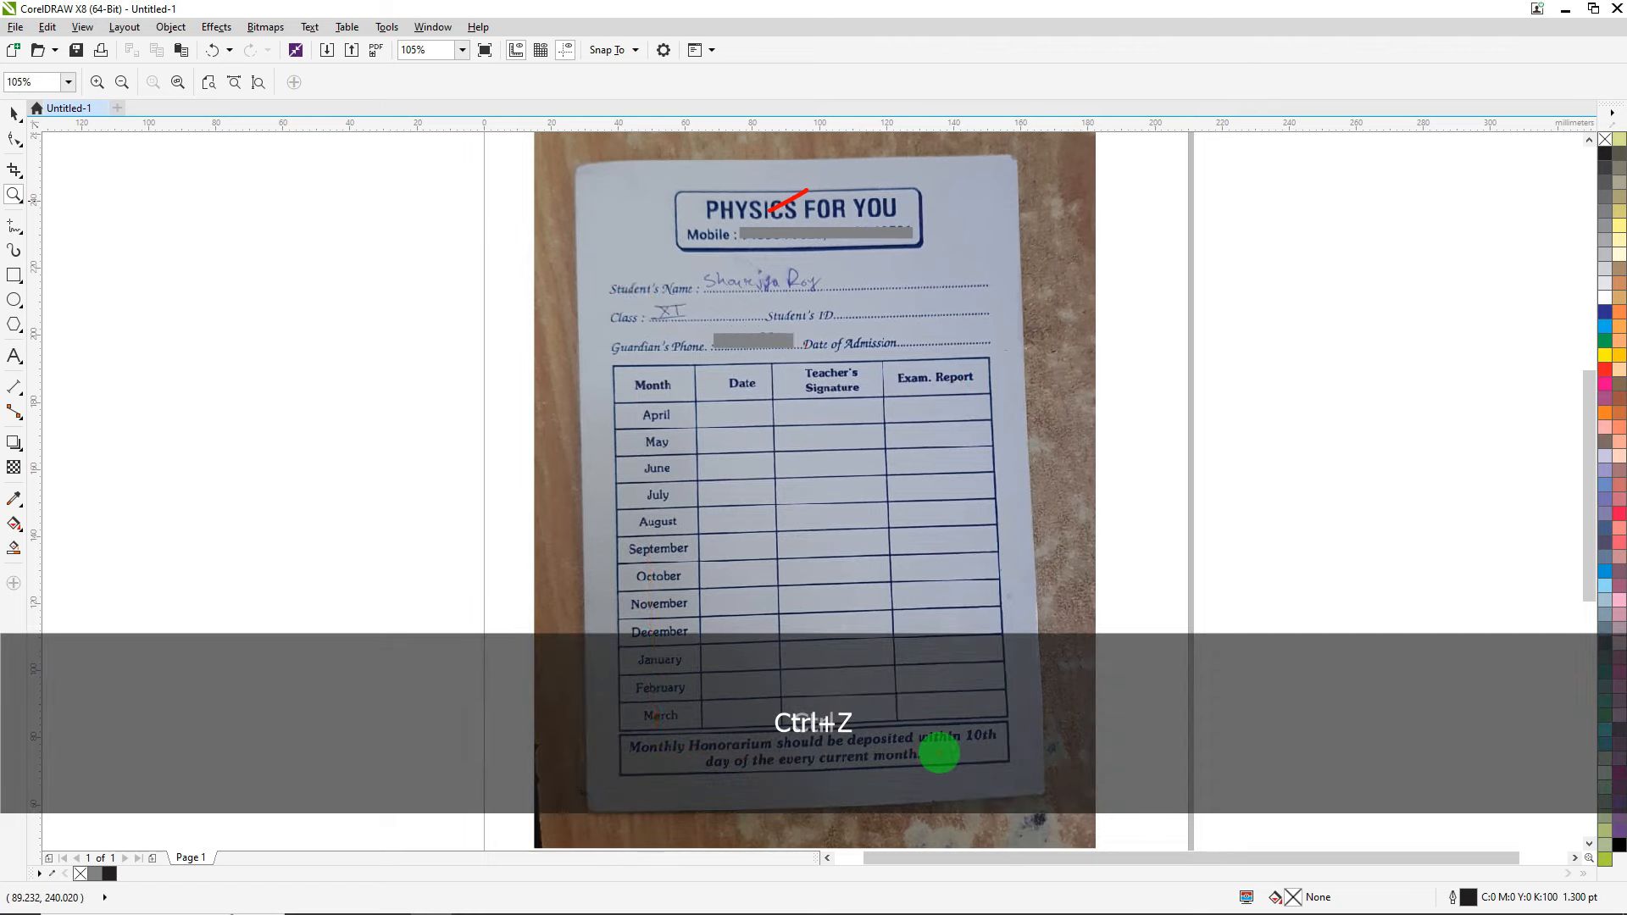
pyautogui.hotkey('ctrl', 'z')
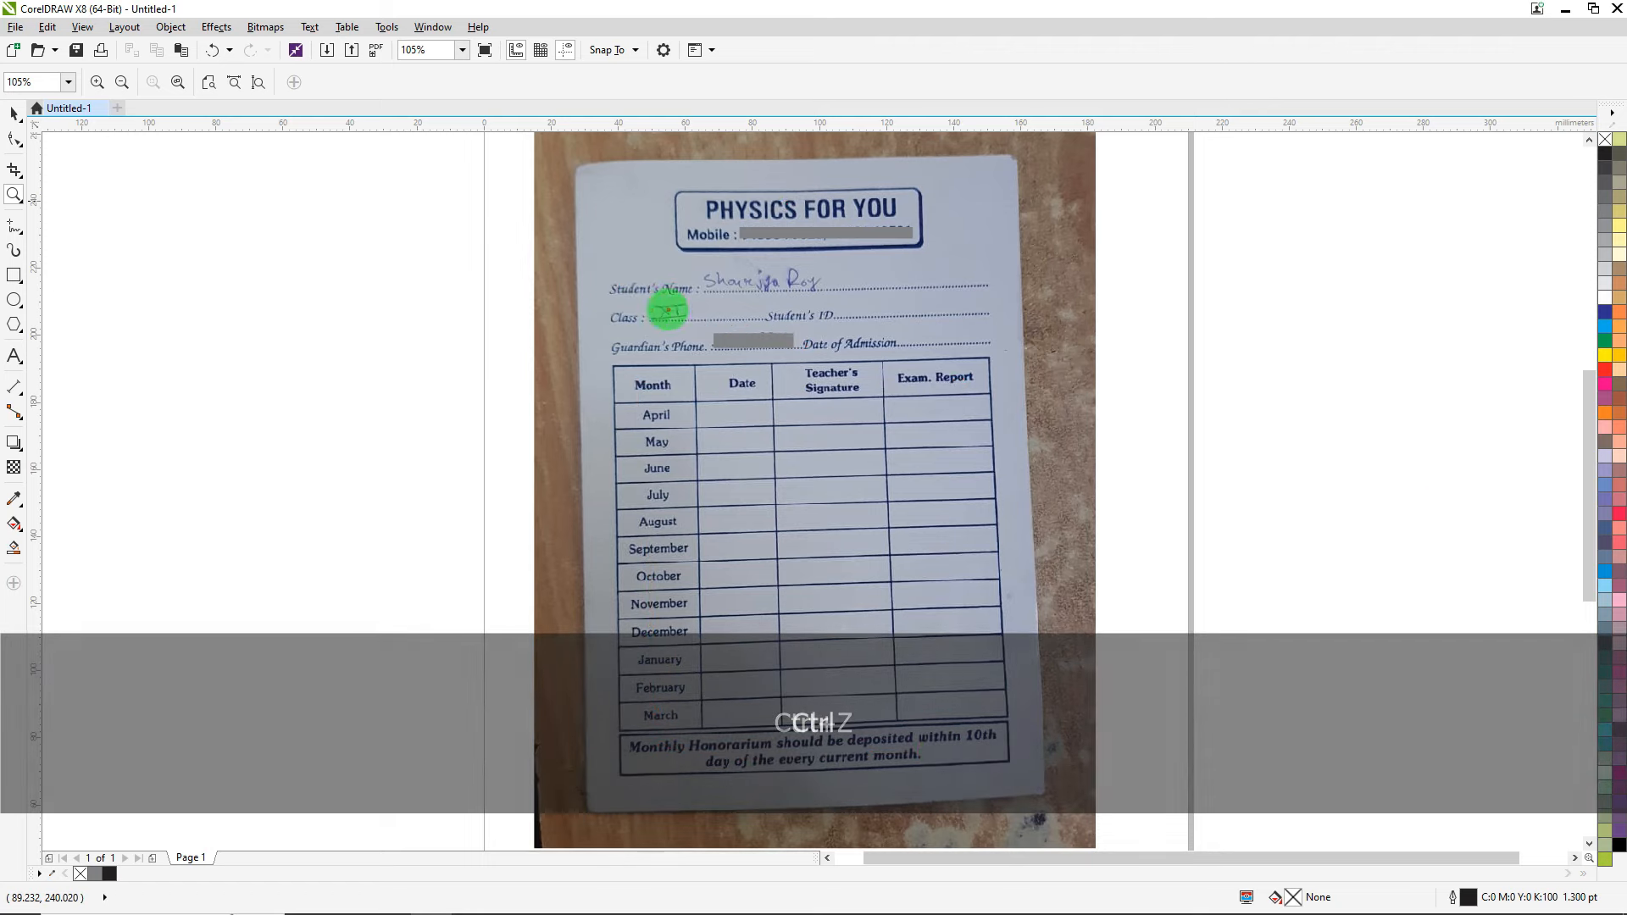
pyautogui.moveTo(576, 336); pyautogui.dragTo(1028, 338)
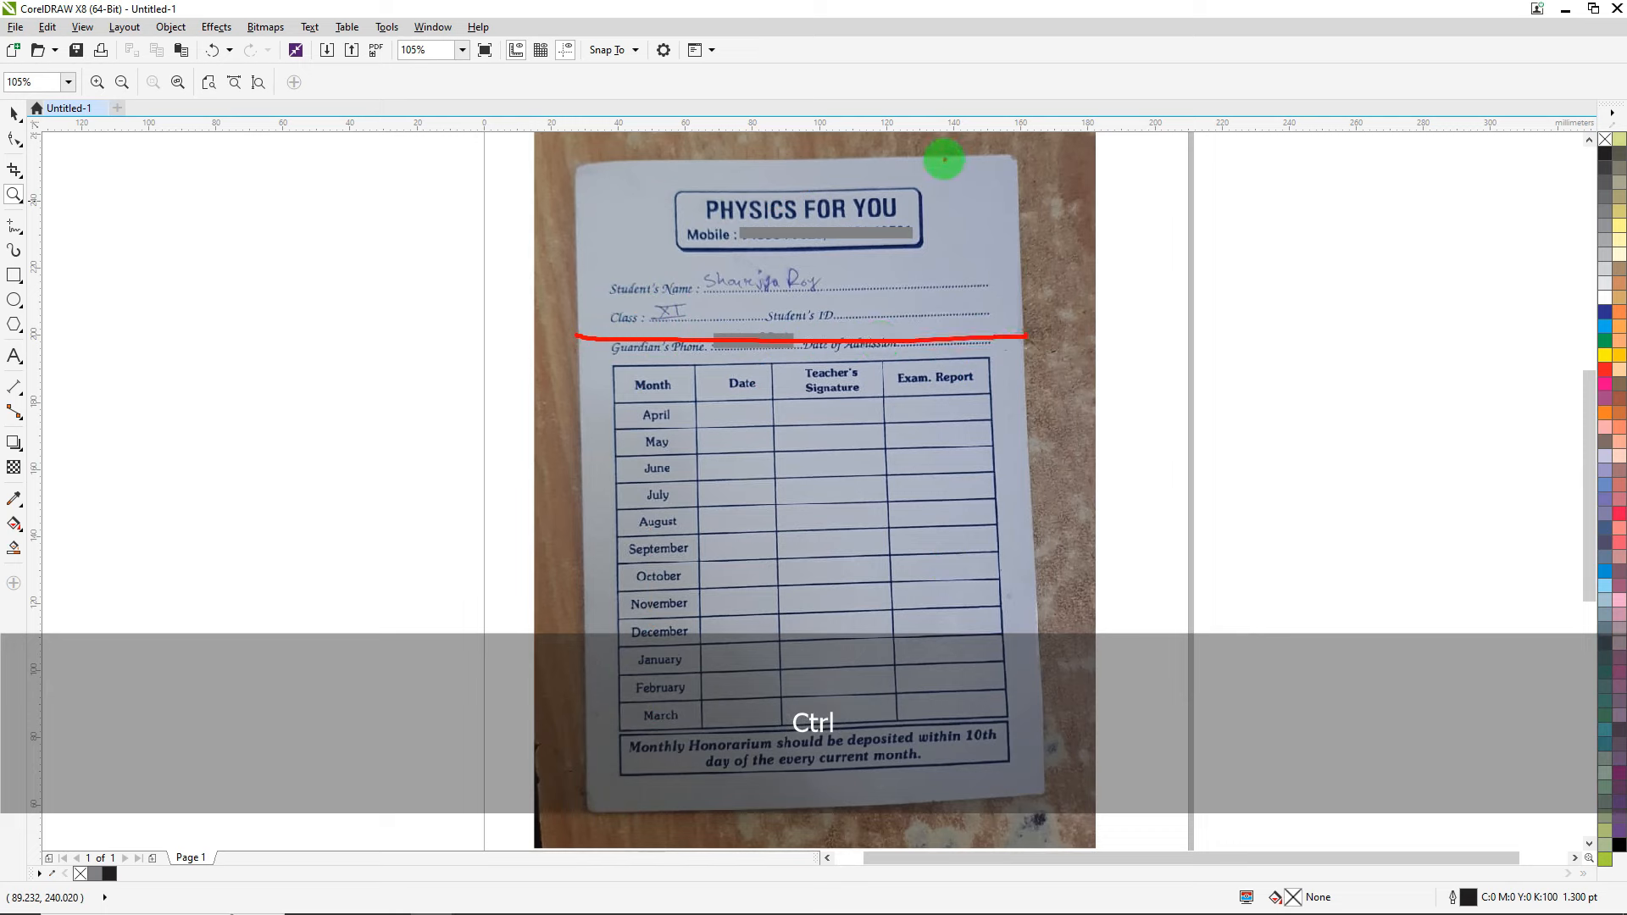
pyautogui.moveTo(947, 159); pyautogui.dragTo(948, 799)
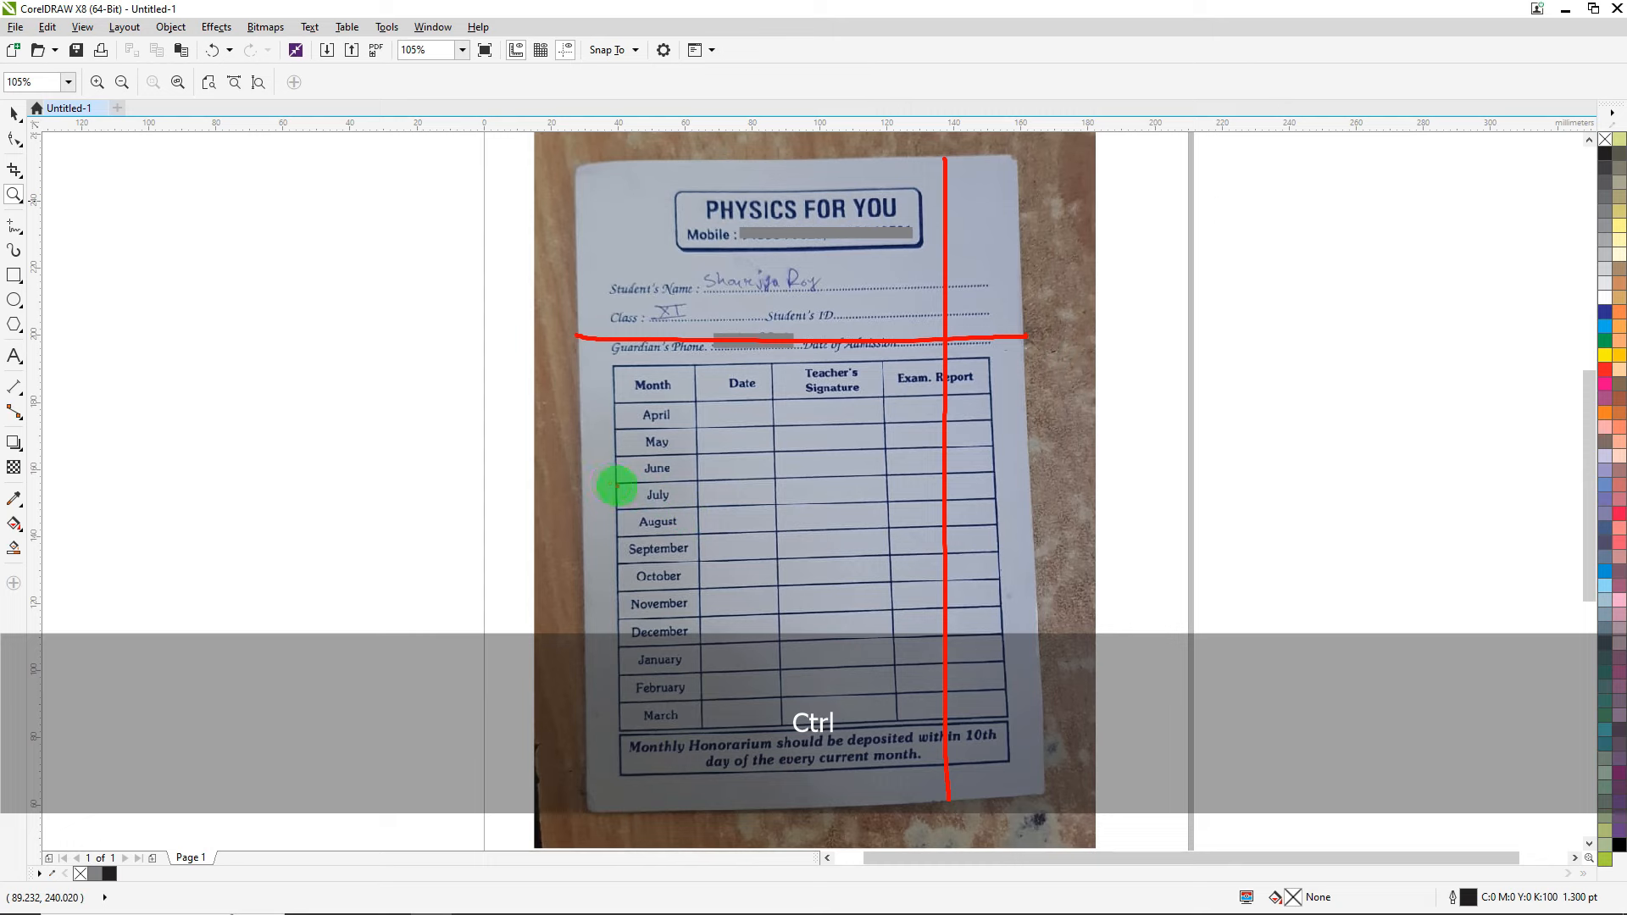
pyautogui.moveTo(616, 486); pyautogui.dragTo(1000, 477)
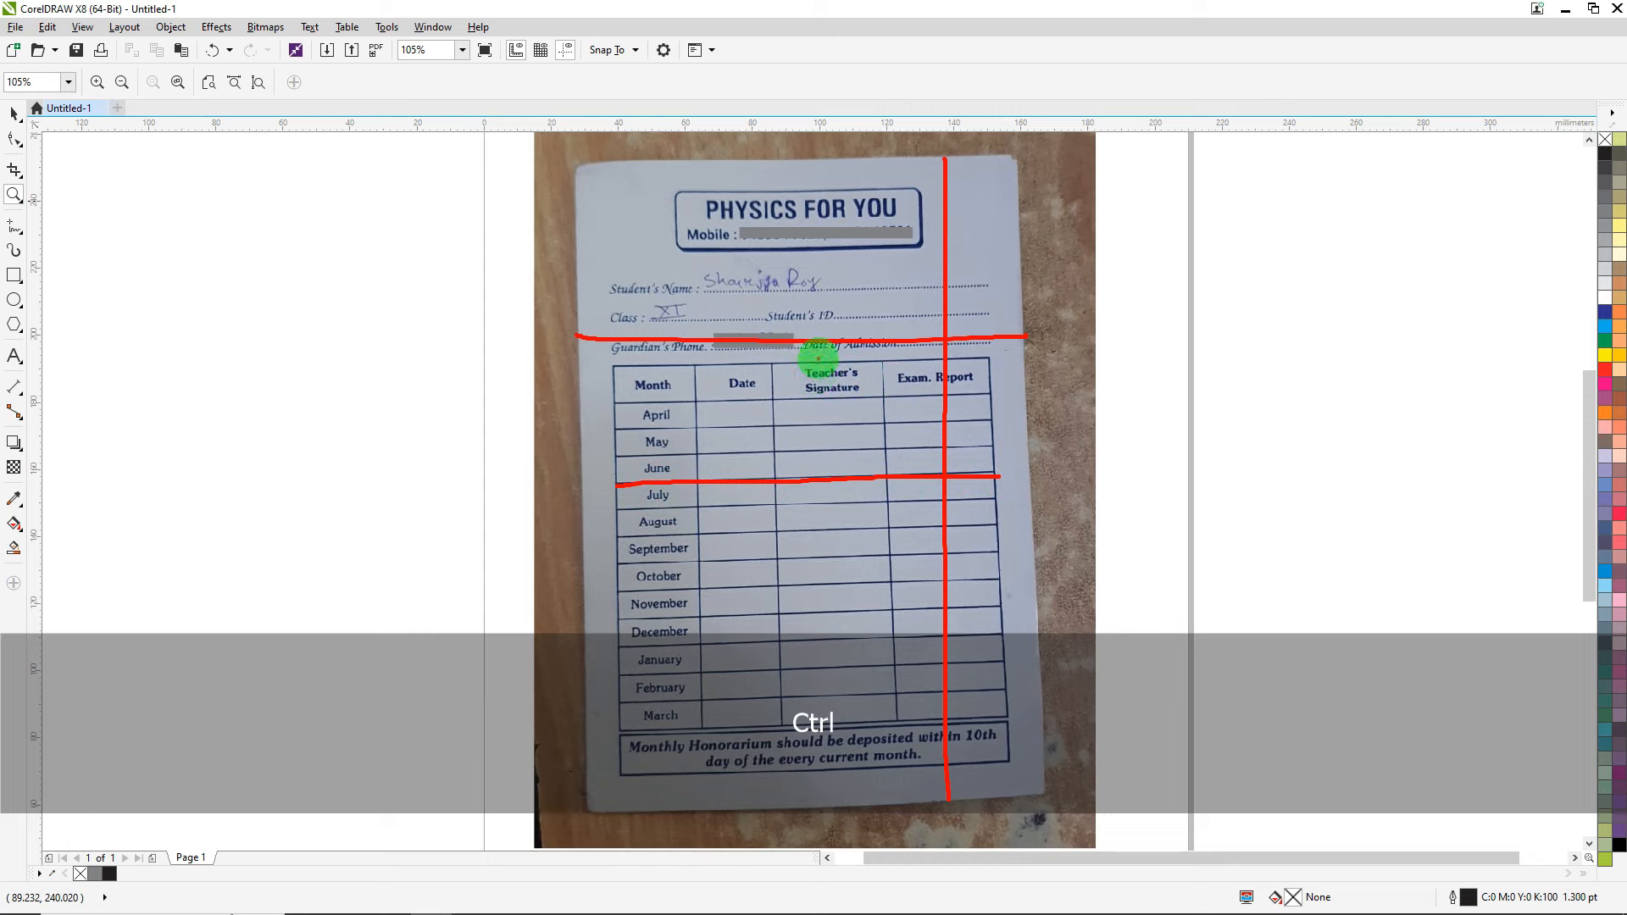
pyautogui.moveTo(817, 362); pyautogui.dragTo(820, 725)
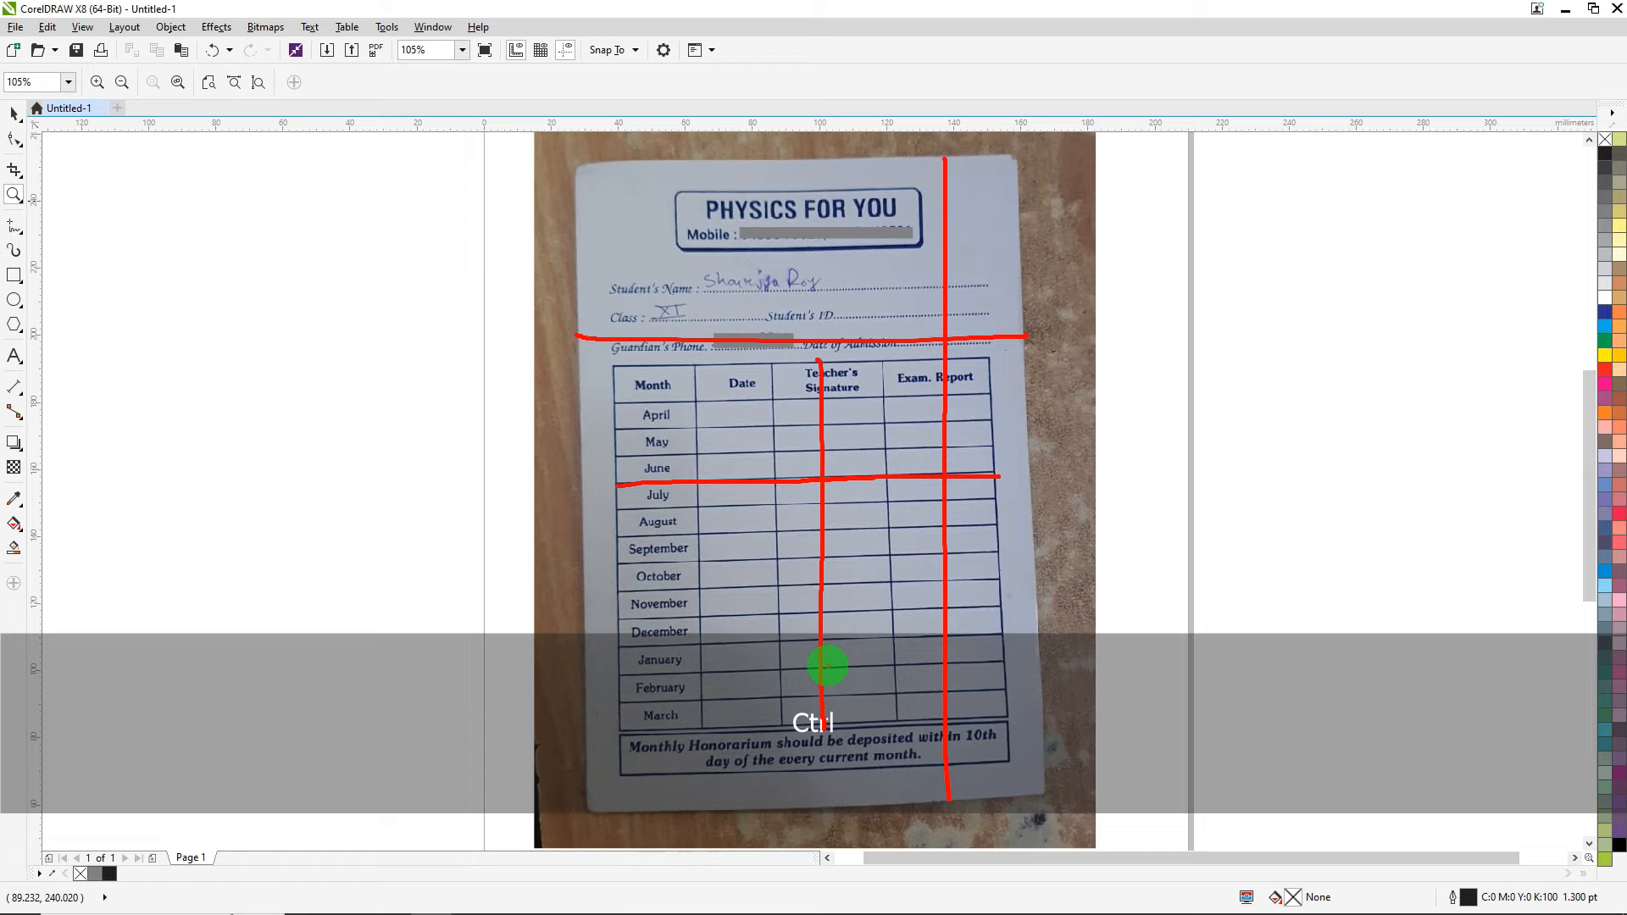
pyautogui.press('Escape')
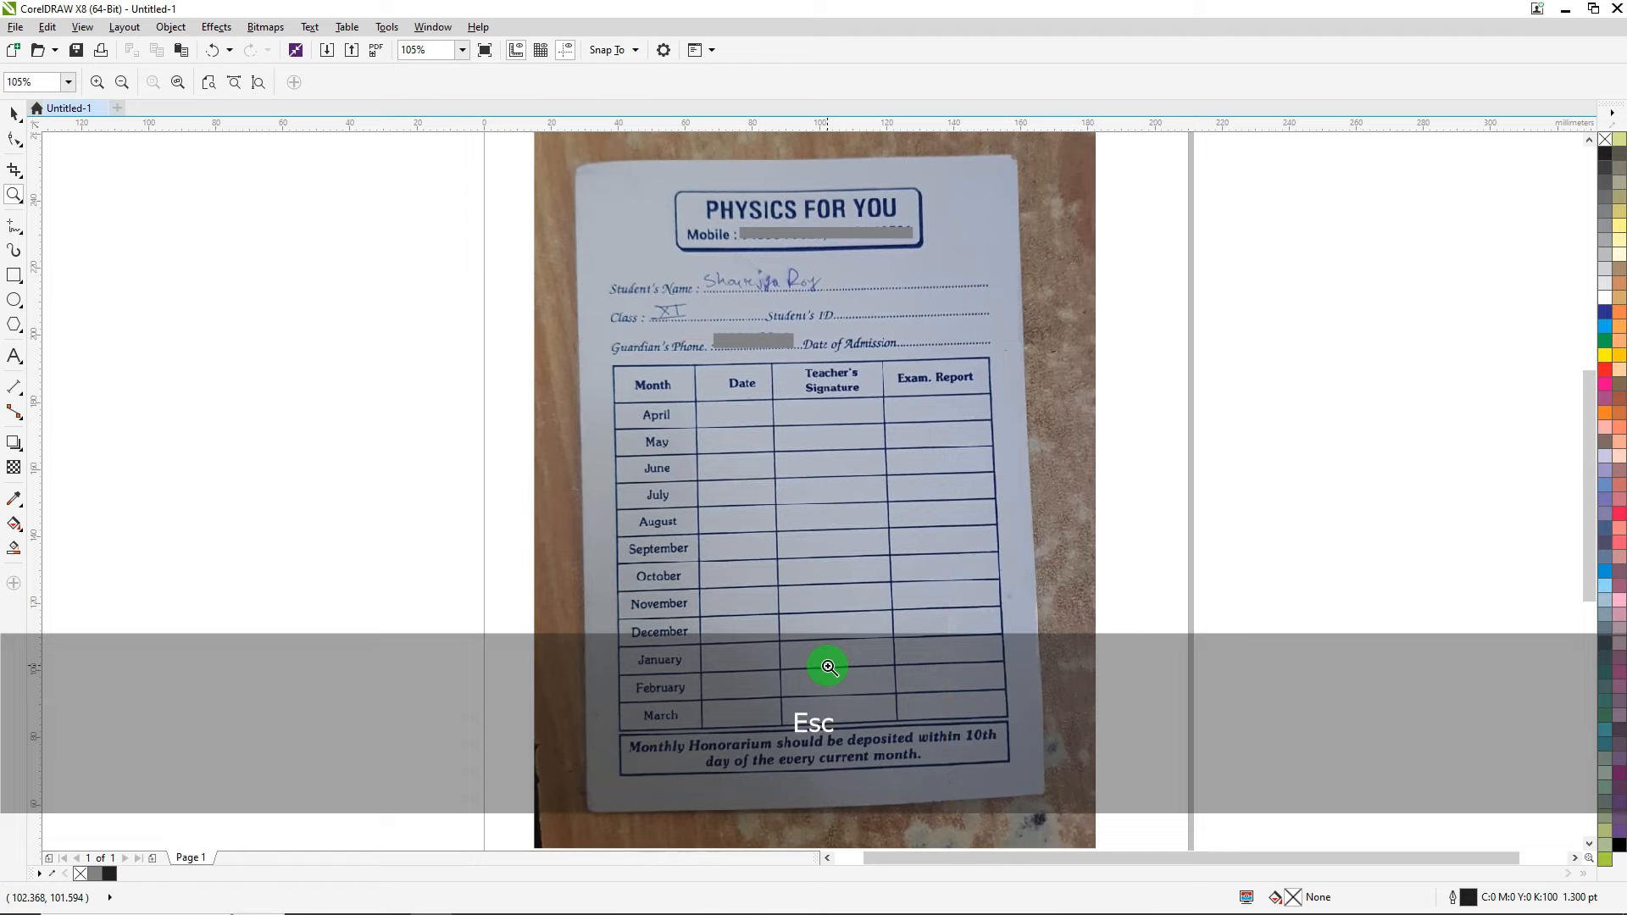
# Move the reference photo off the page into the empty area to its right.
pyautogui.scroll(-5, 843, 592)
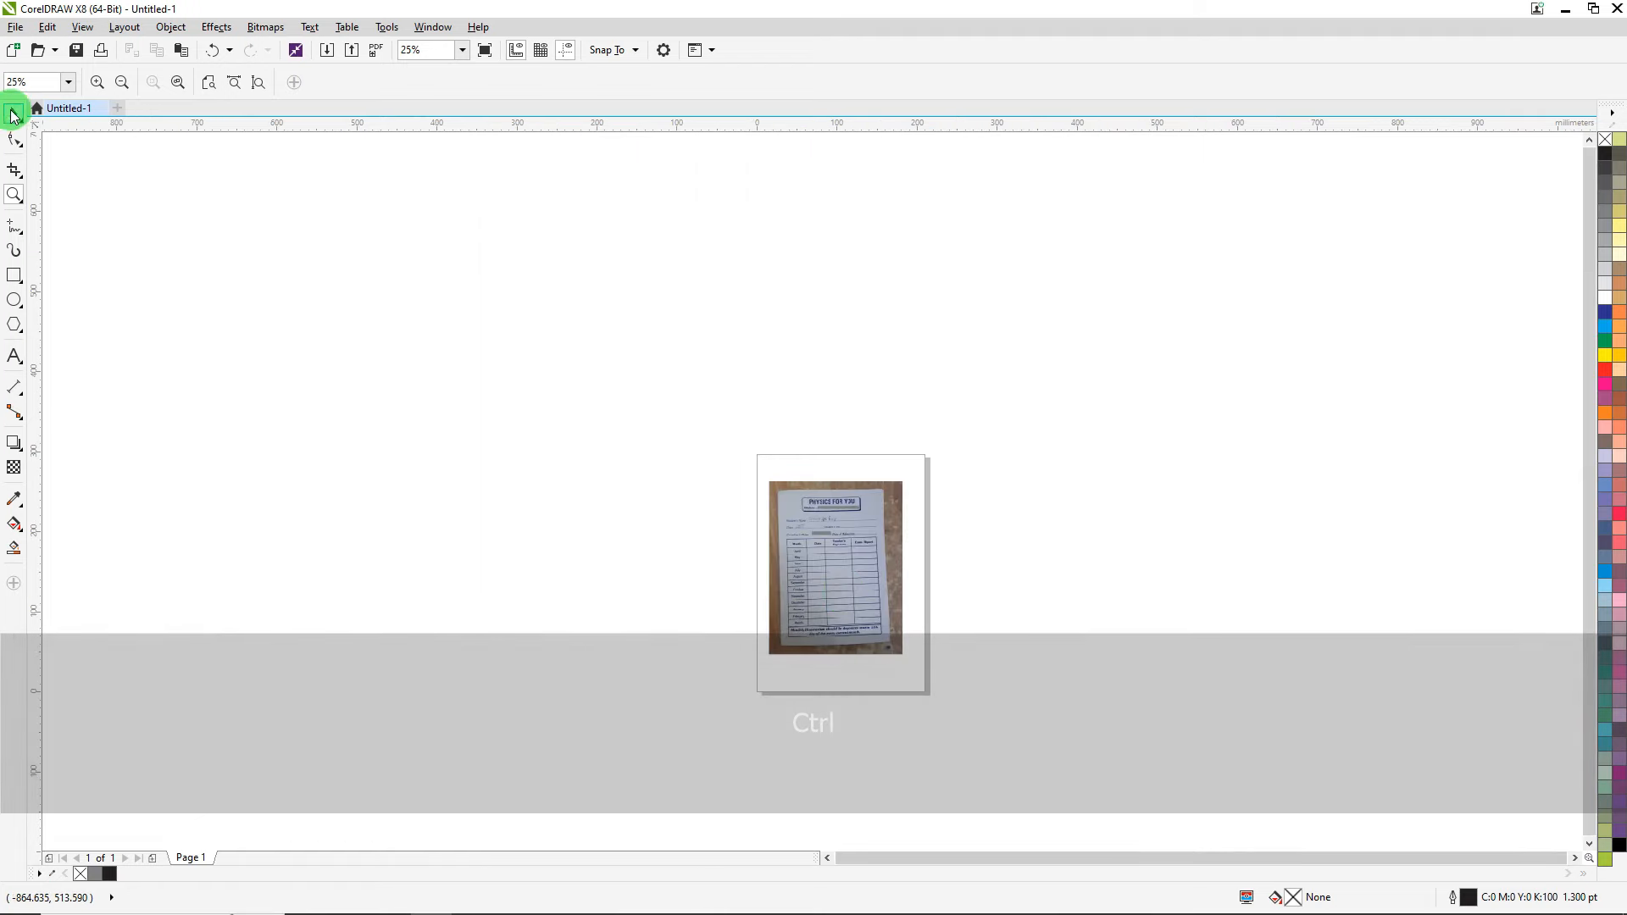
pyautogui.click(12, 115)
pyautogui.moveTo(820, 559); pyautogui.dragTo(1064, 537)
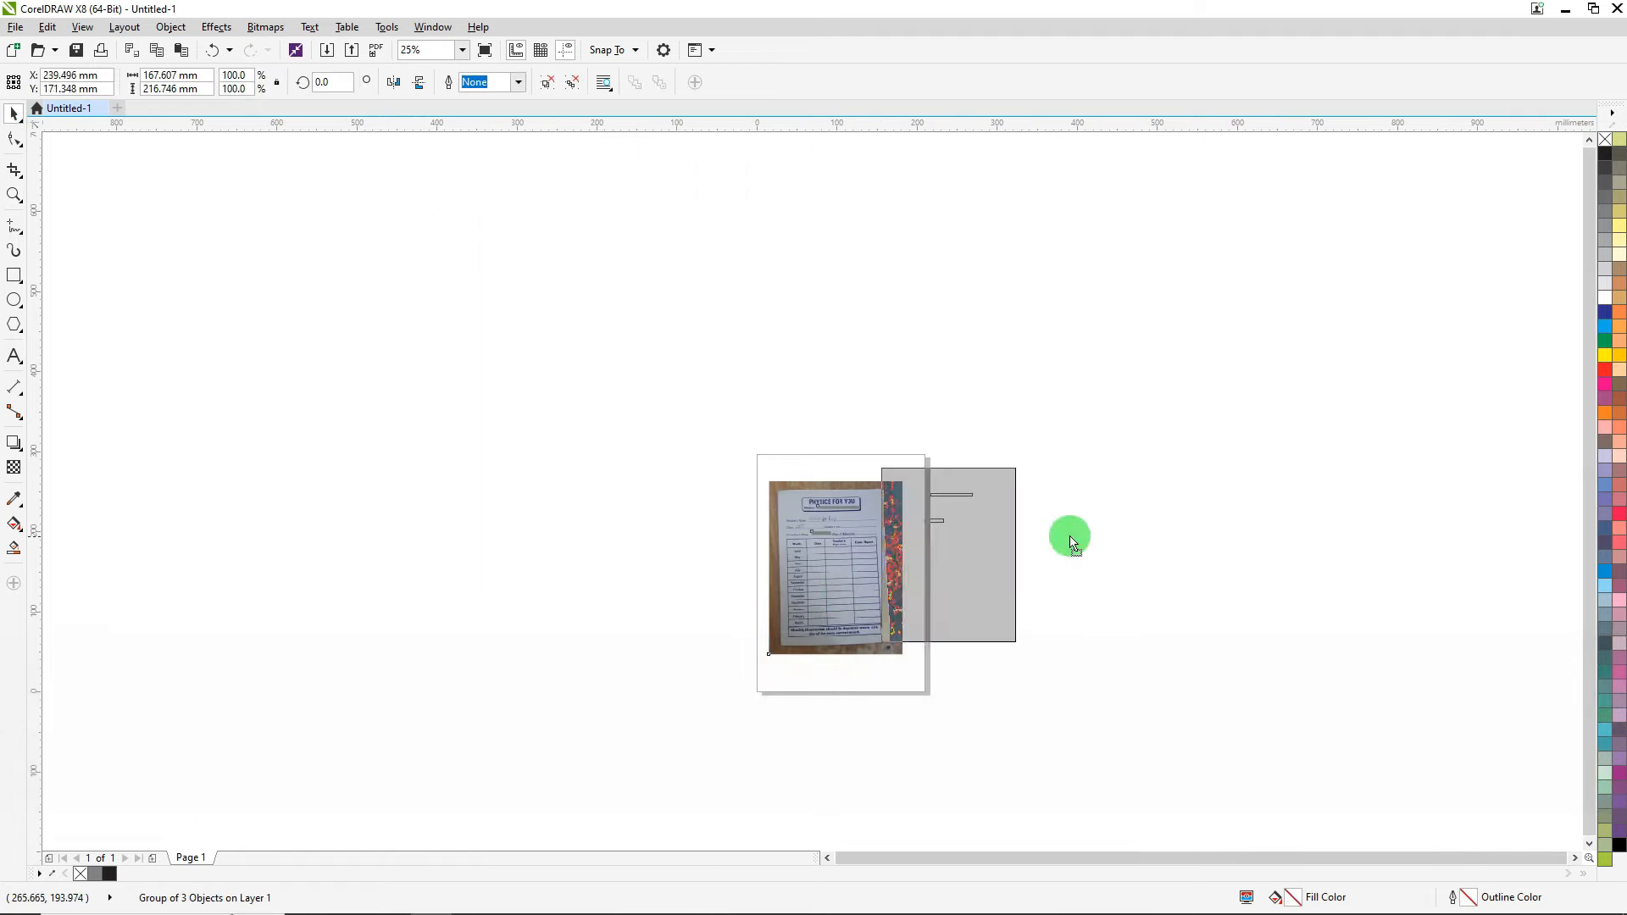
# Draw a rectangle about 149 mm wide and 195 mm high on the page as the card outline.
pyautogui.click(23, 284)
pyautogui.press('ctrl')
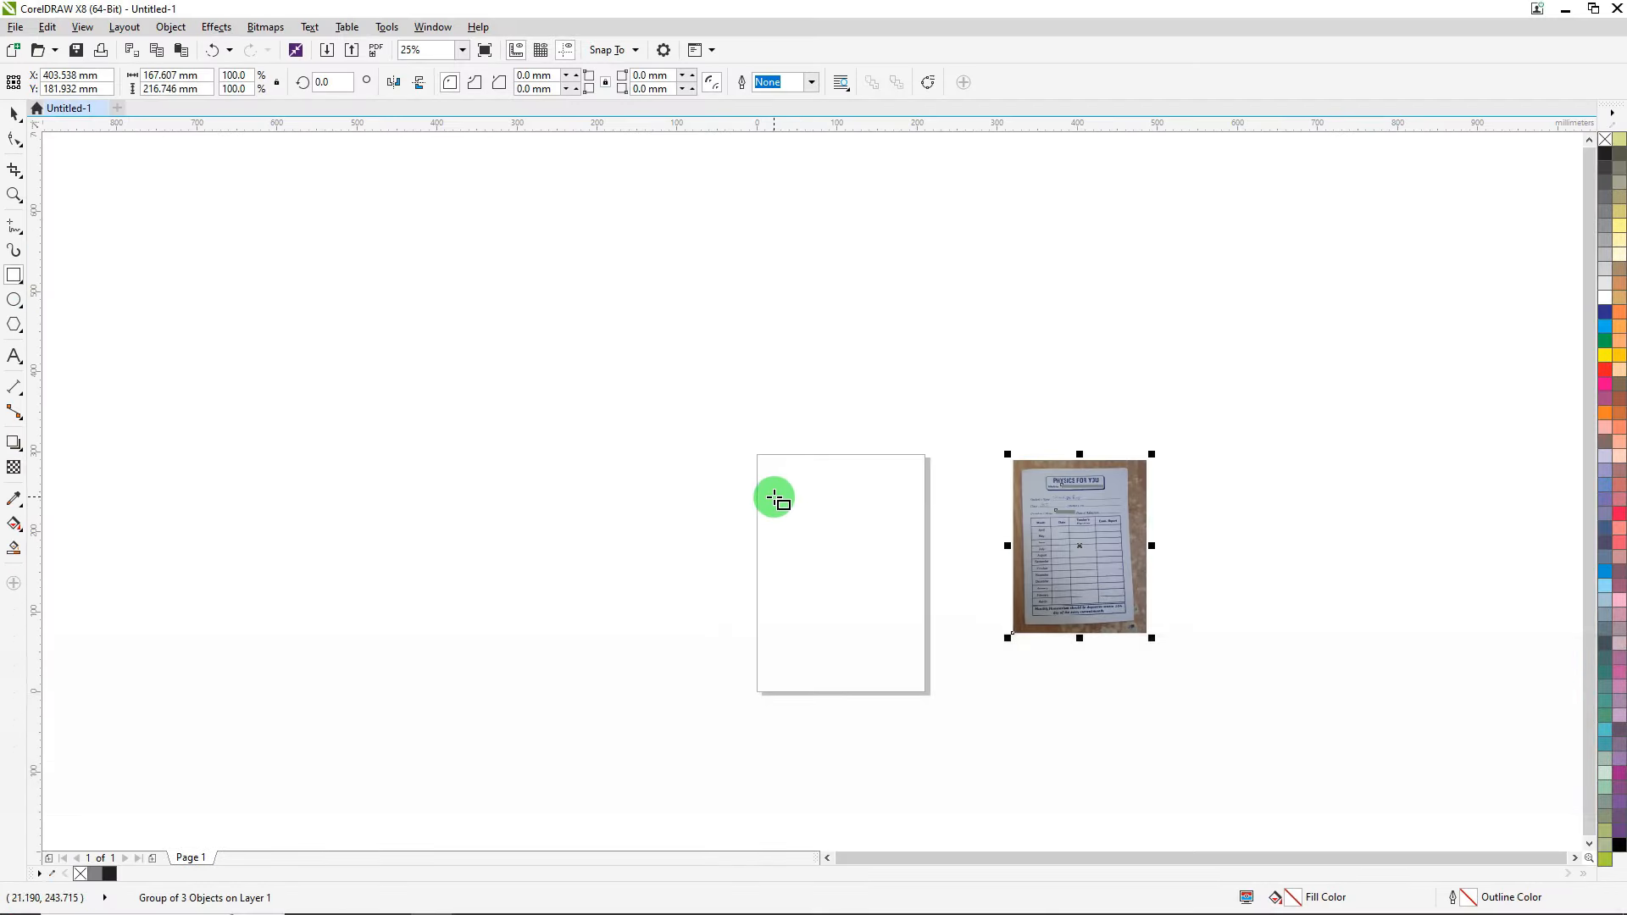
pyautogui.moveTo(773, 498); pyautogui.dragTo(894, 653)
pyautogui.scroll(2, 857, 543)
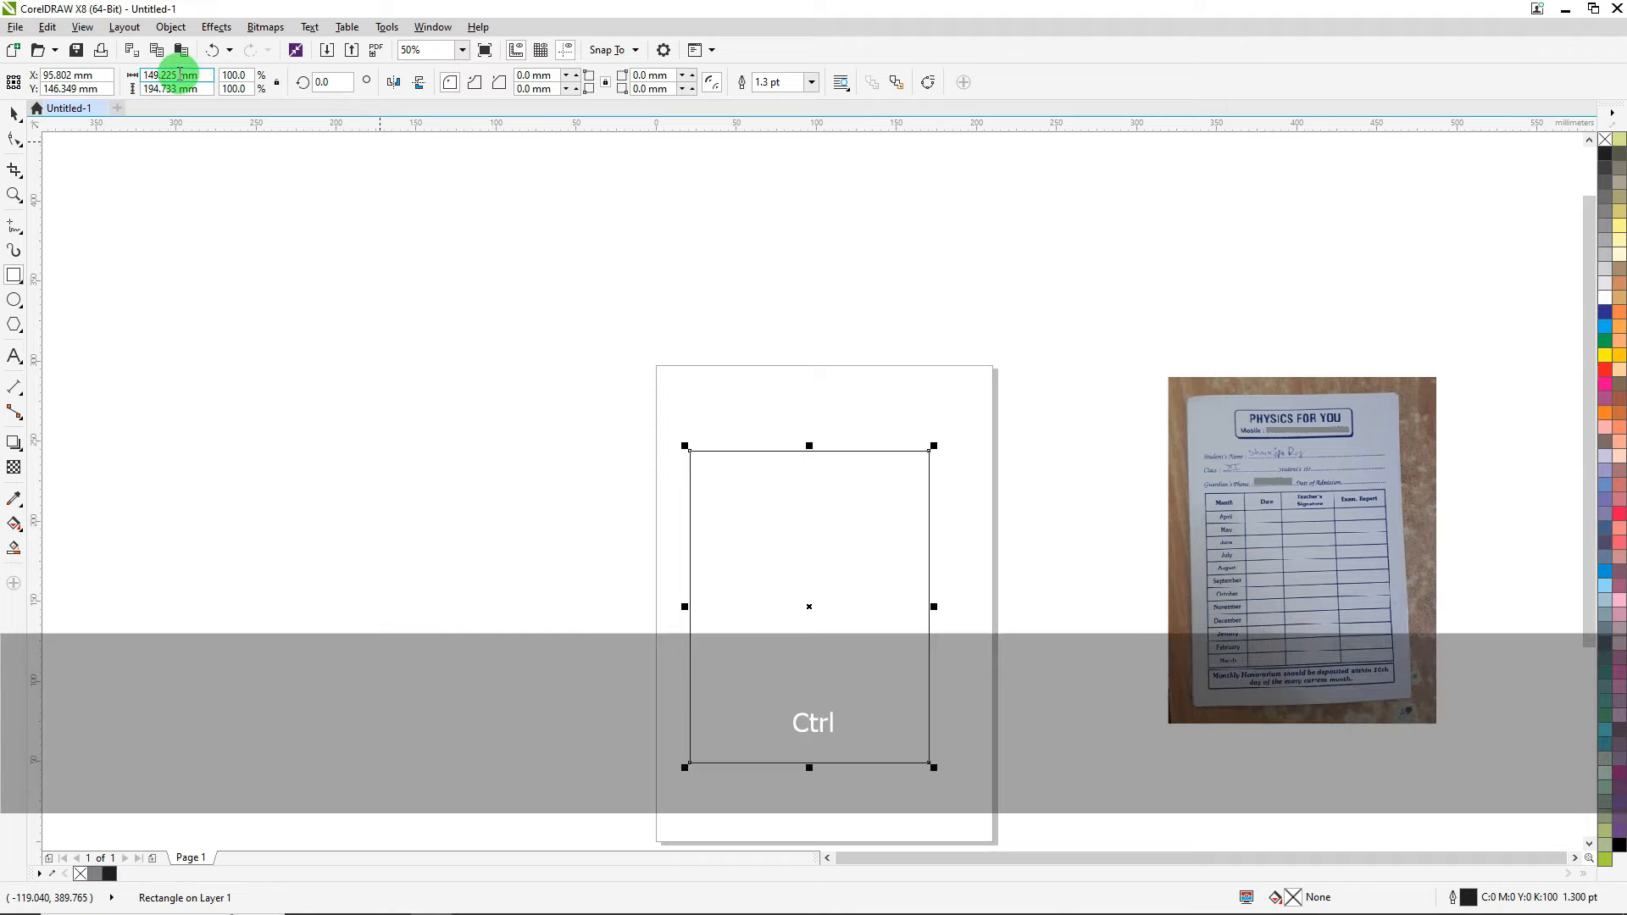
# Set the card rectangle's size to 135 mm wide and 195 mm high.
pyautogui.hotkey('ctrl', '4')
pyautogui.moveTo(225, 123); pyautogui.dragTo(117, 91)
pyautogui.hotkey('shift', 'Tab')
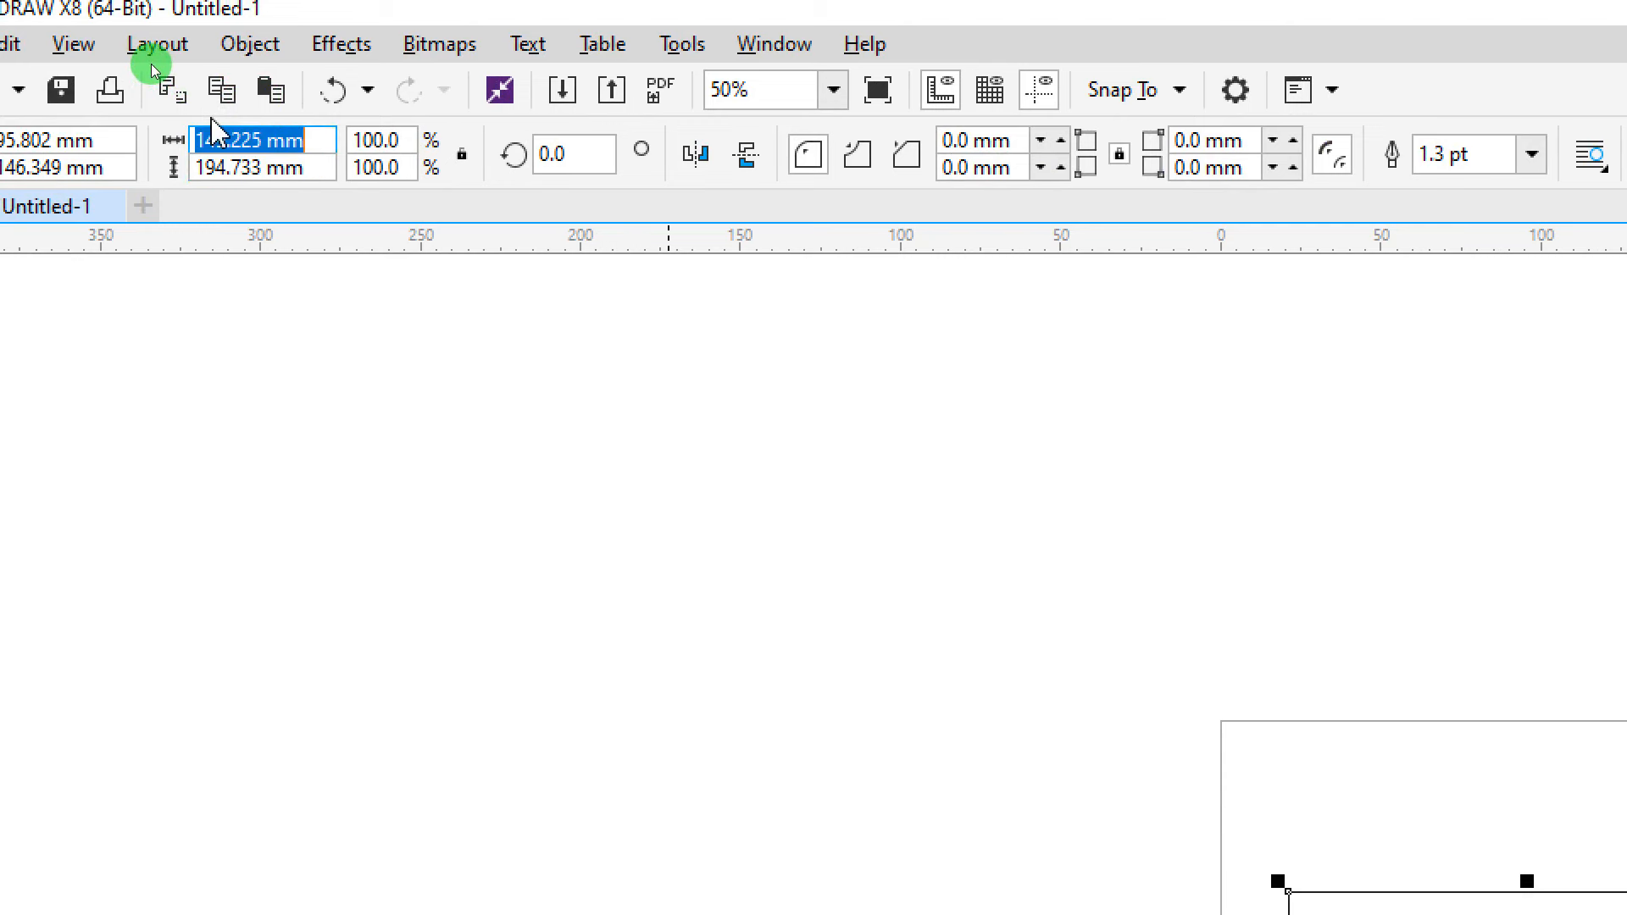
pyautogui.write('135')
pyautogui.press('Tab')
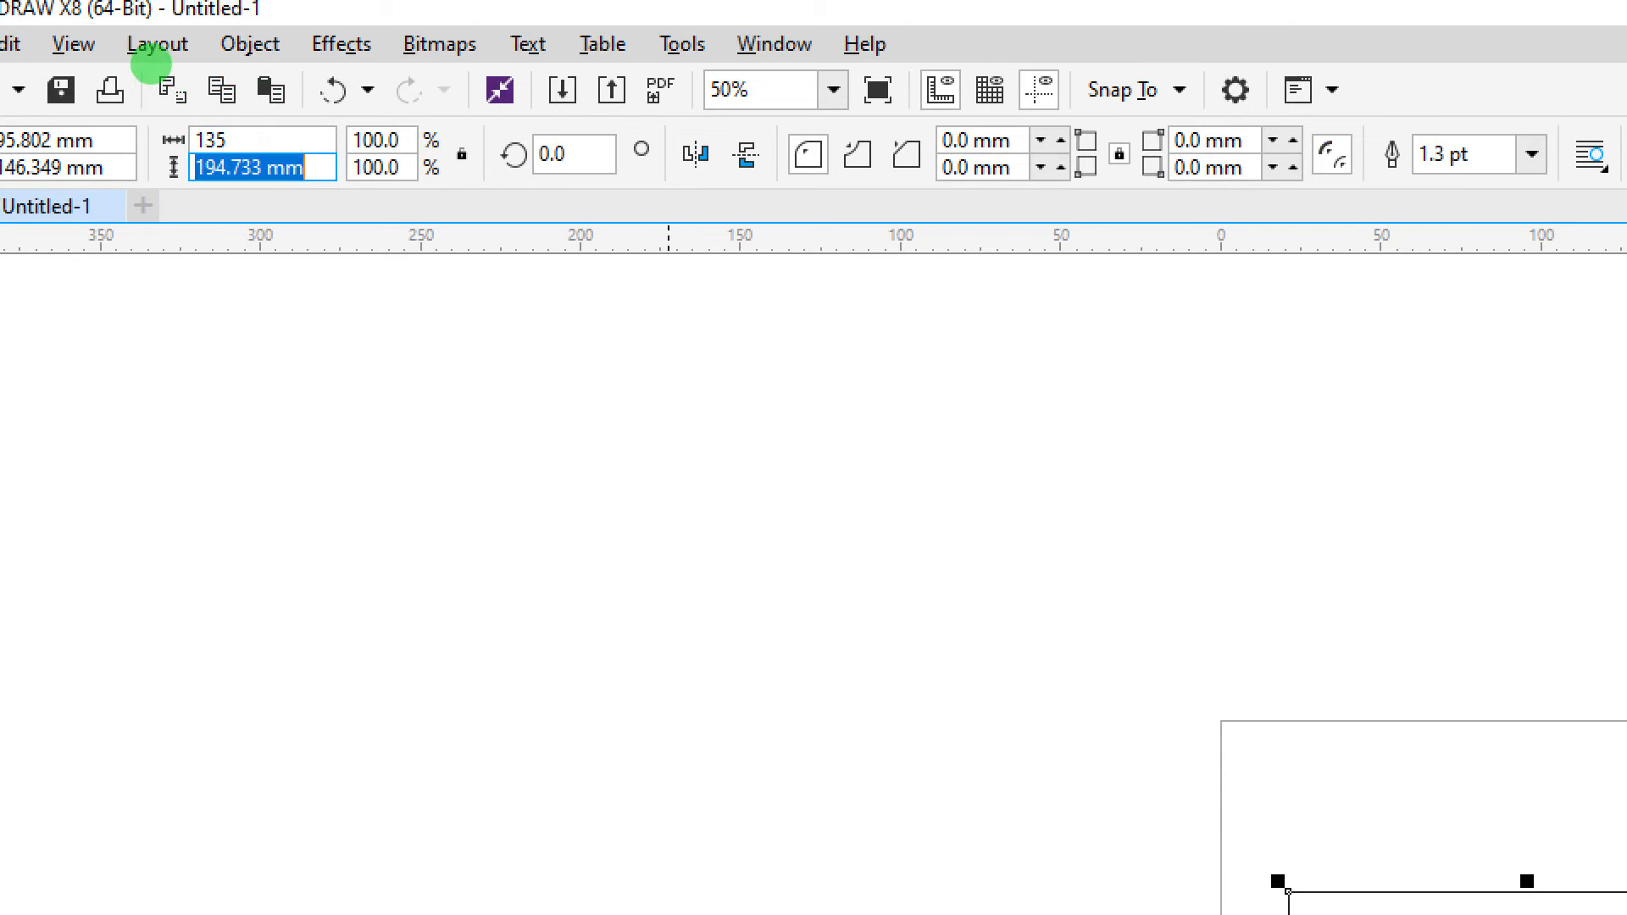
pyautogui.write('195')
pyautogui.press('Return')
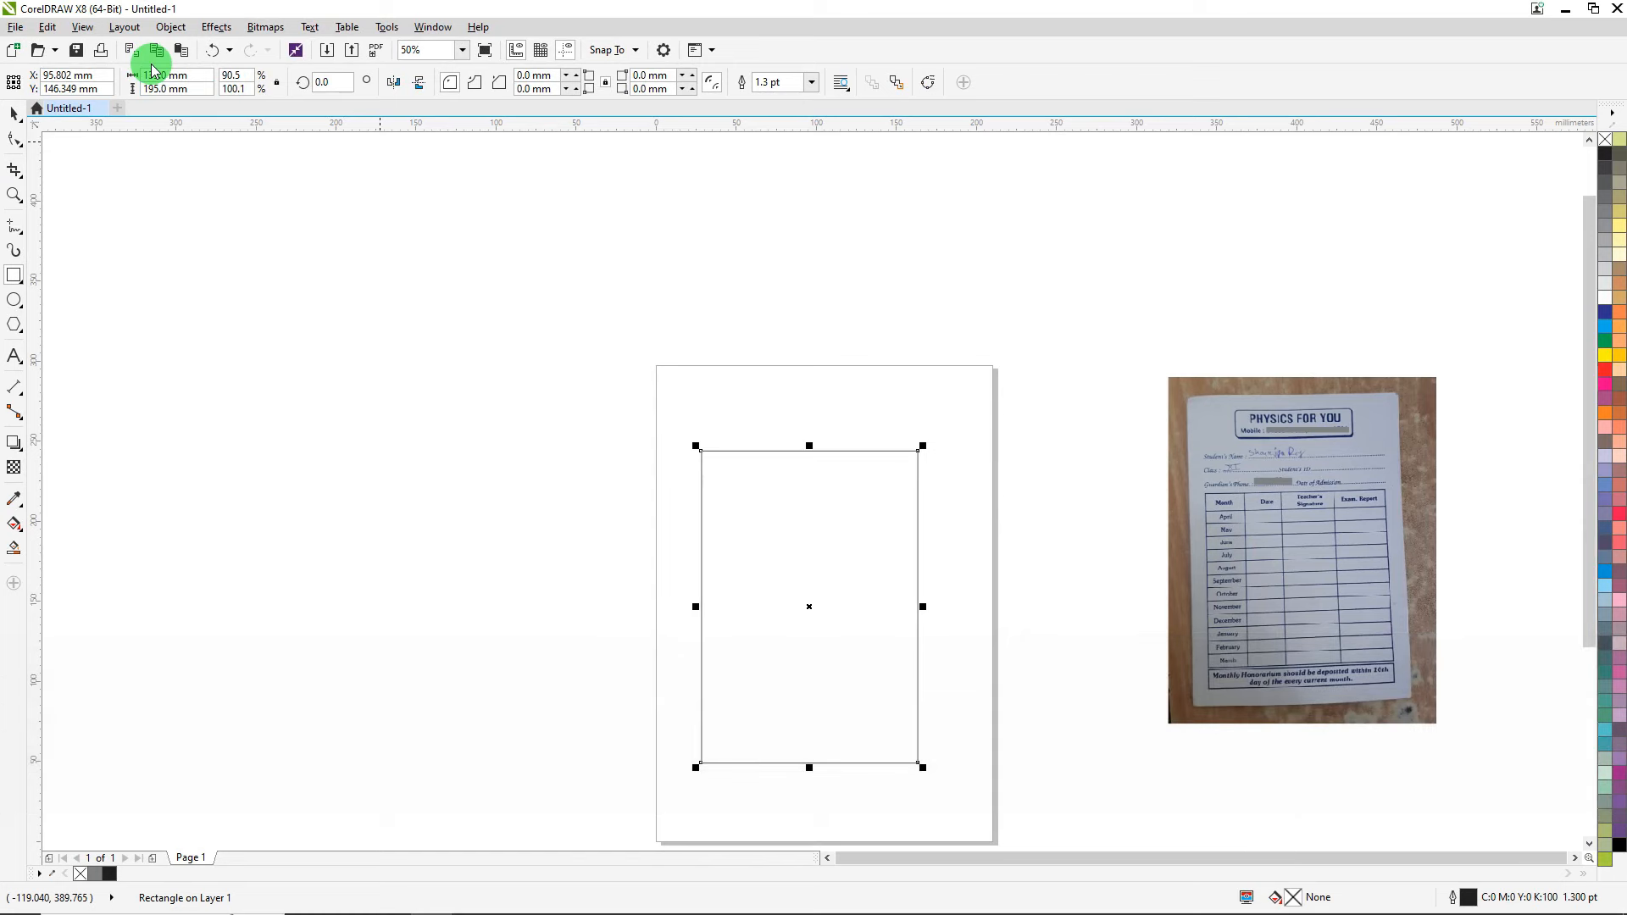
# Shift the card rectangle to roughly the middle of the page and move the reference photo closer to the page.
pyautogui.click(15, 114)
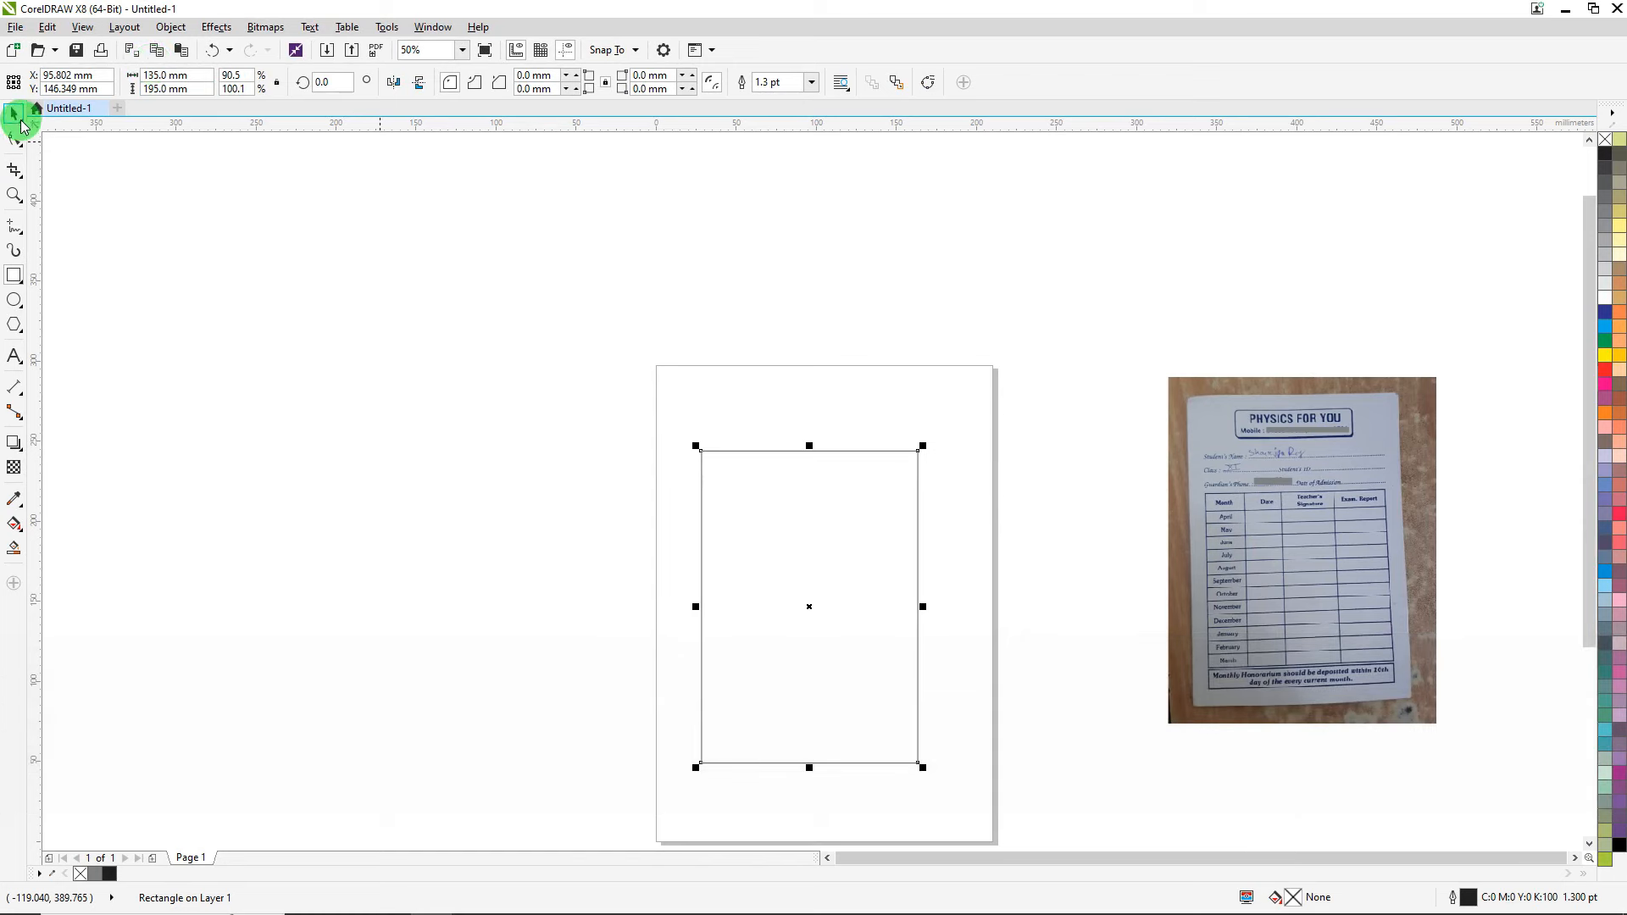
pyautogui.moveTo(821, 610); pyautogui.dragTo(839, 611)
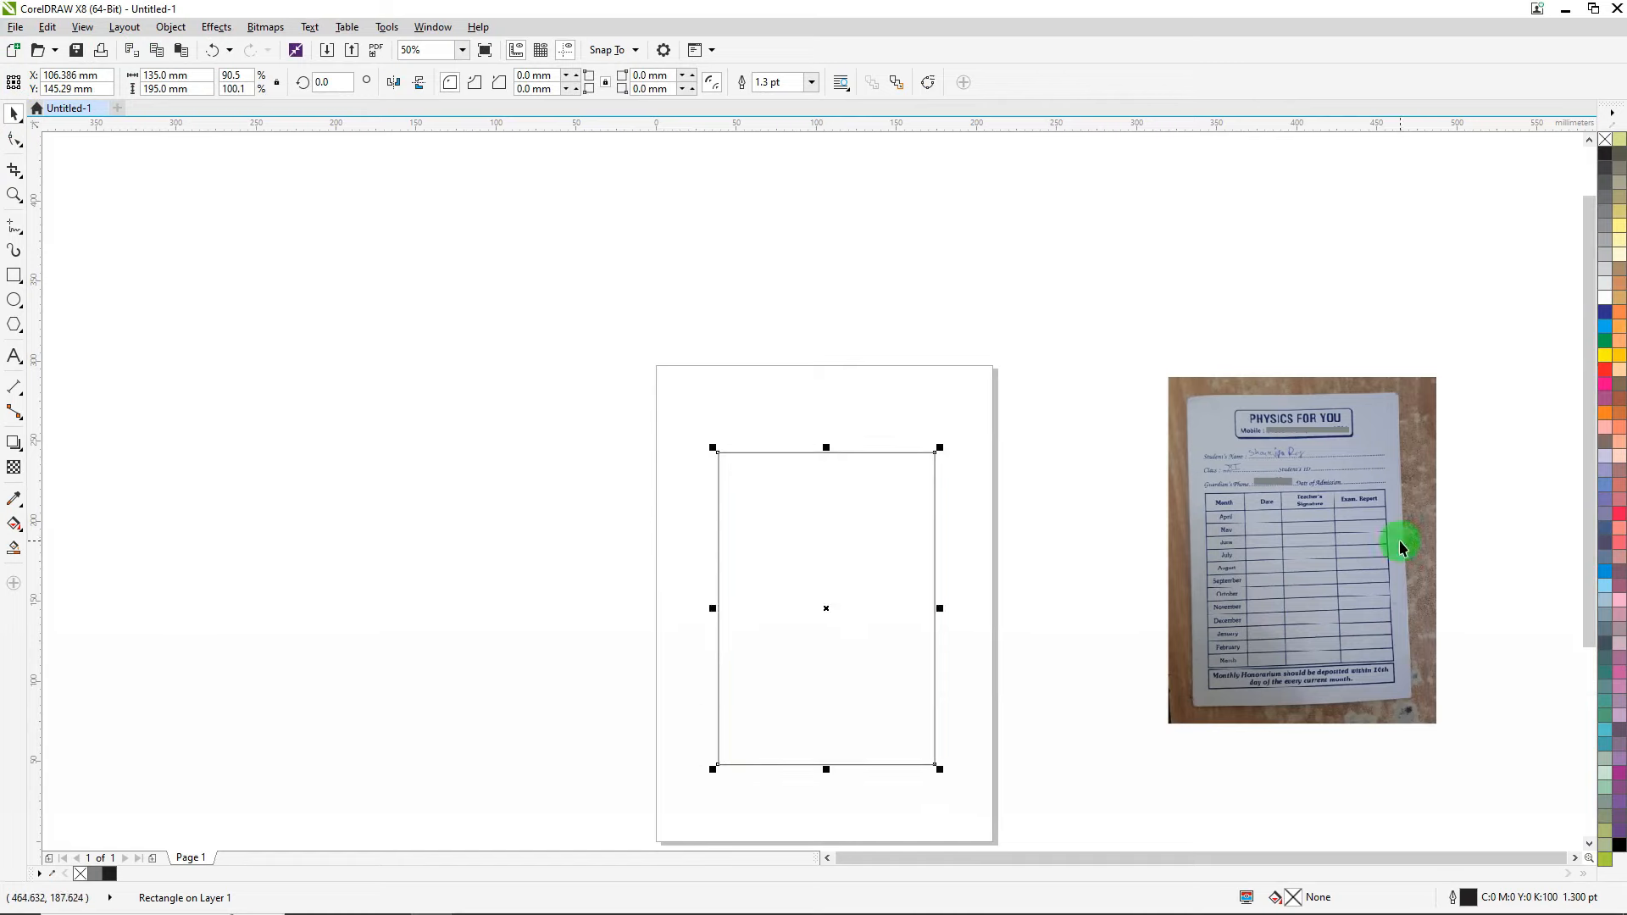
pyautogui.moveTo(1362, 536); pyautogui.dragTo(1298, 520)
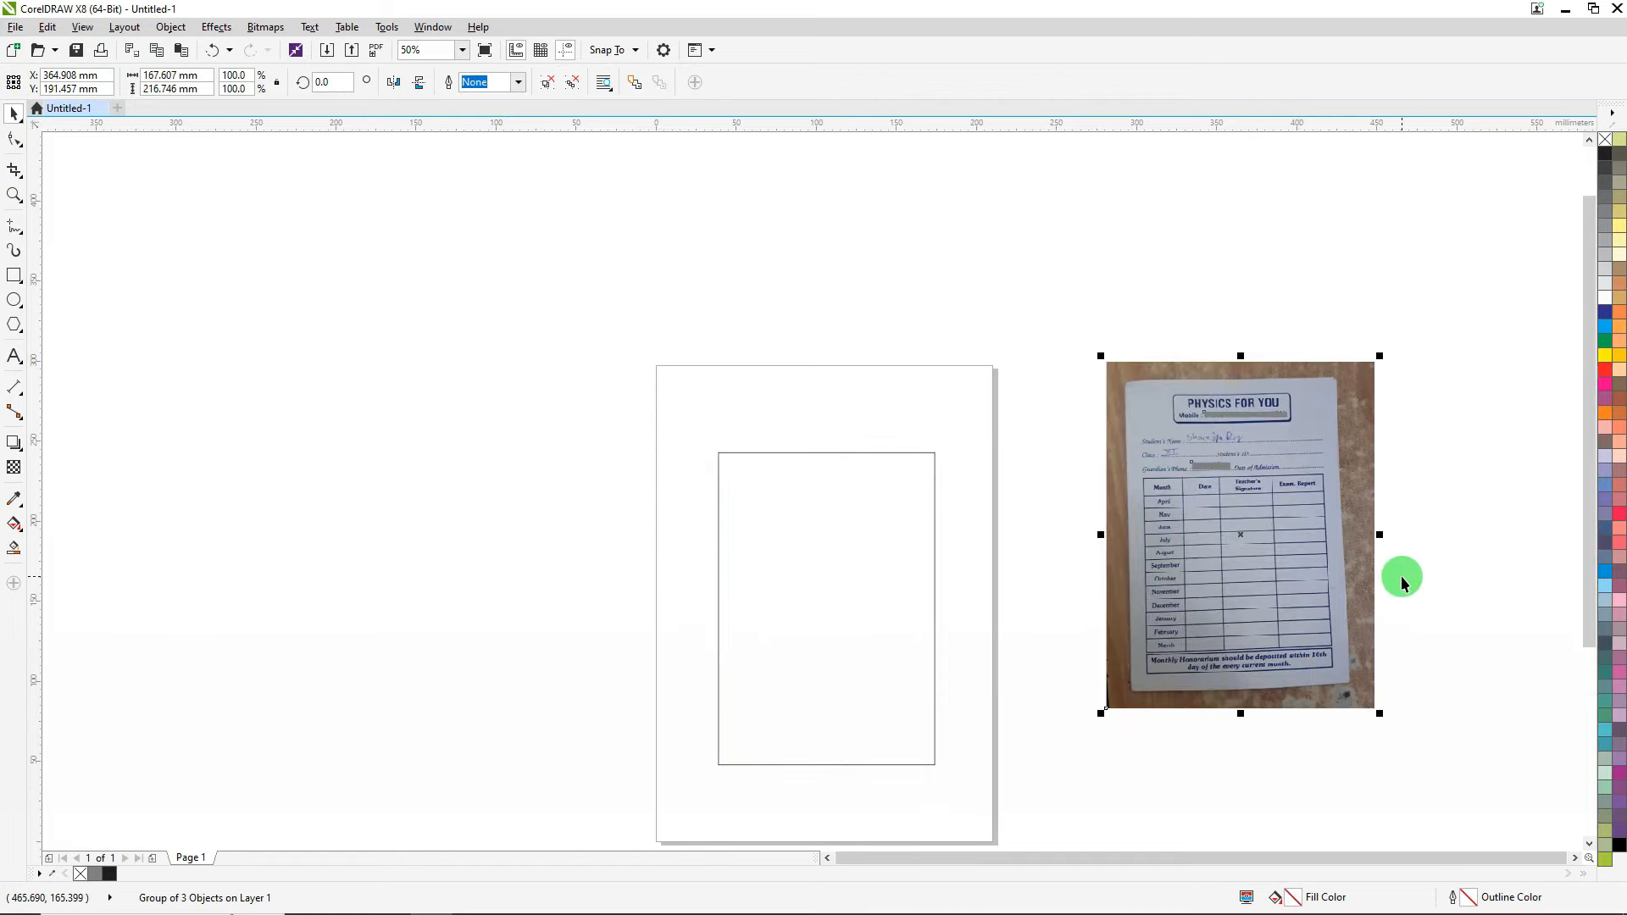
# Examine the width and height of the month table in the reference photo.
pyautogui.press('ctrl')
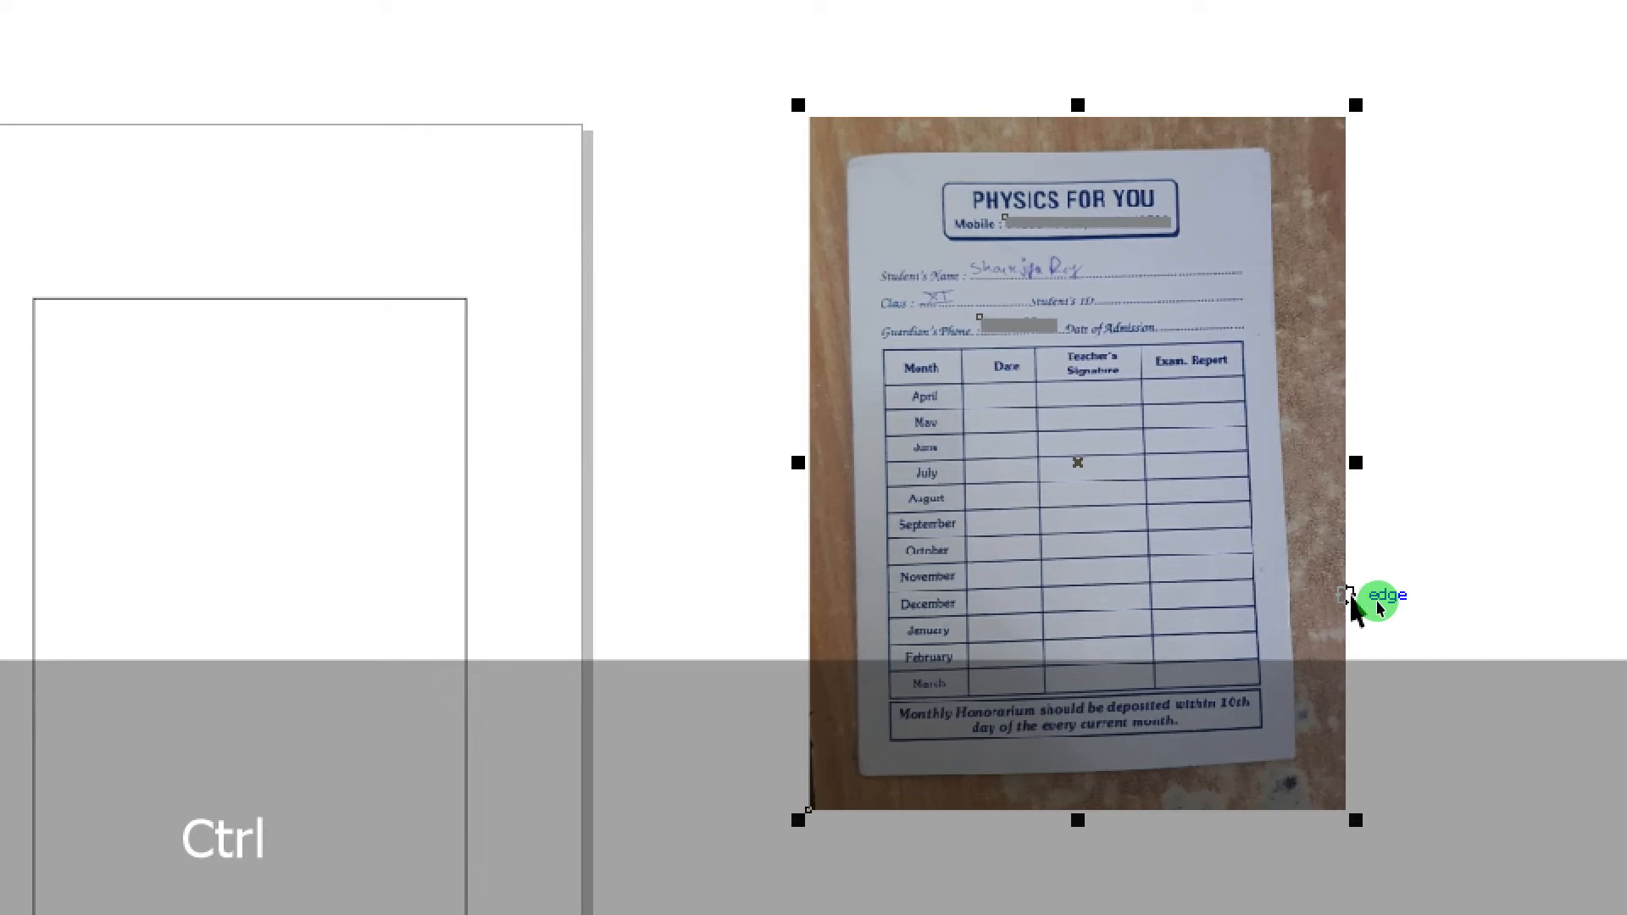
pyautogui.moveTo(887, 503); pyautogui.dragTo(1245, 484)
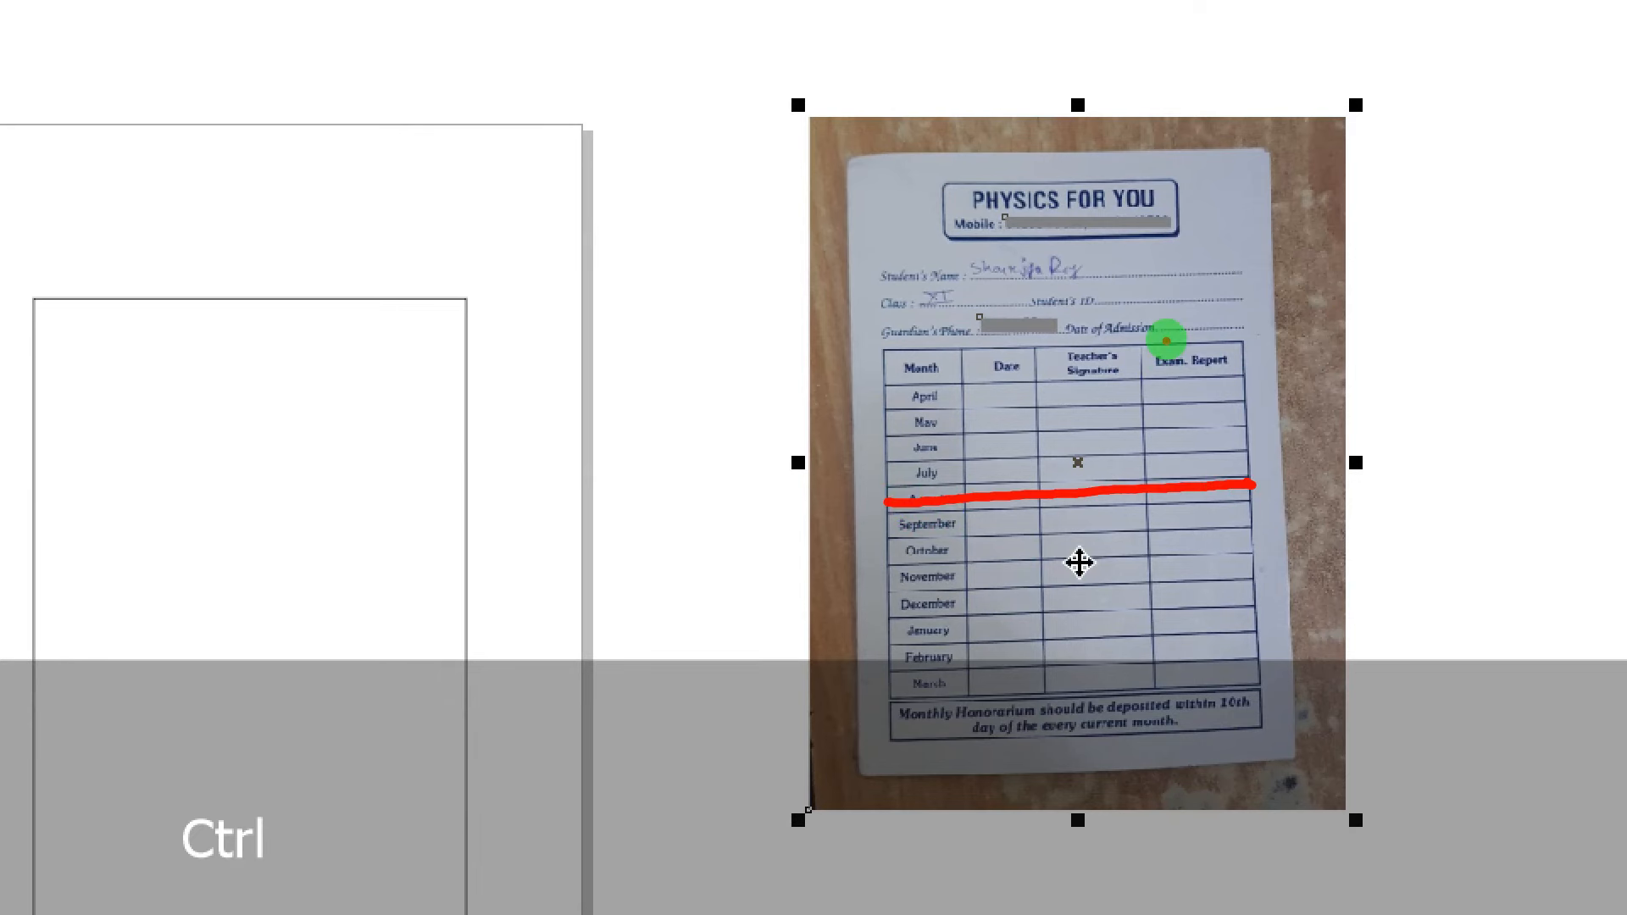
pyautogui.moveTo(1165, 345); pyautogui.dragTo(1174, 685)
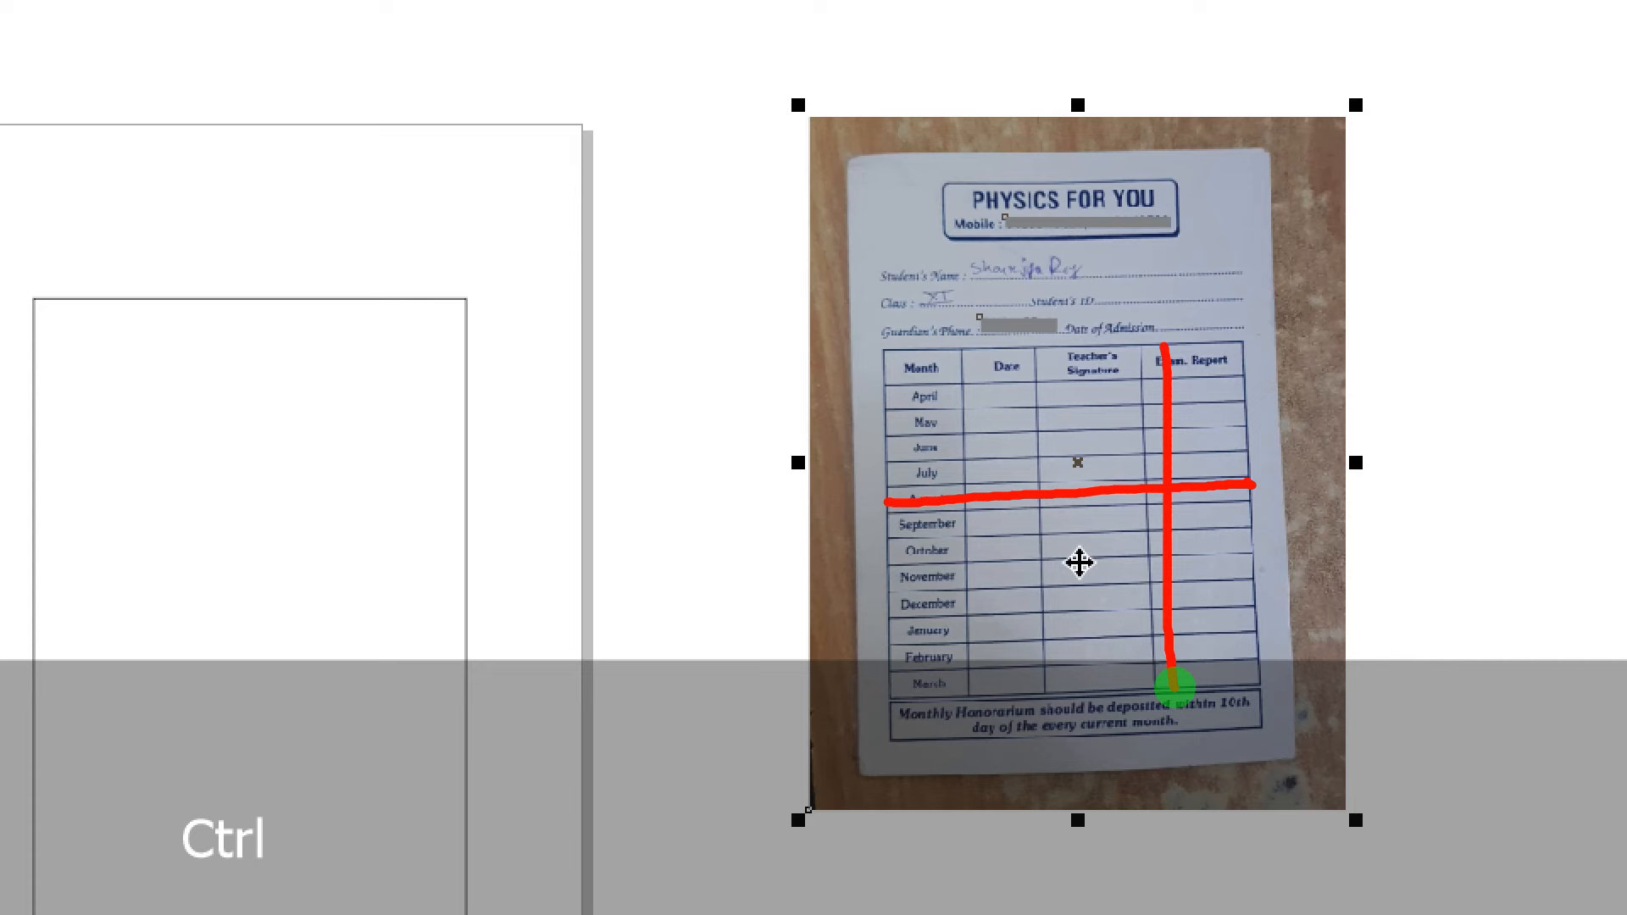
pyautogui.press('Escape')
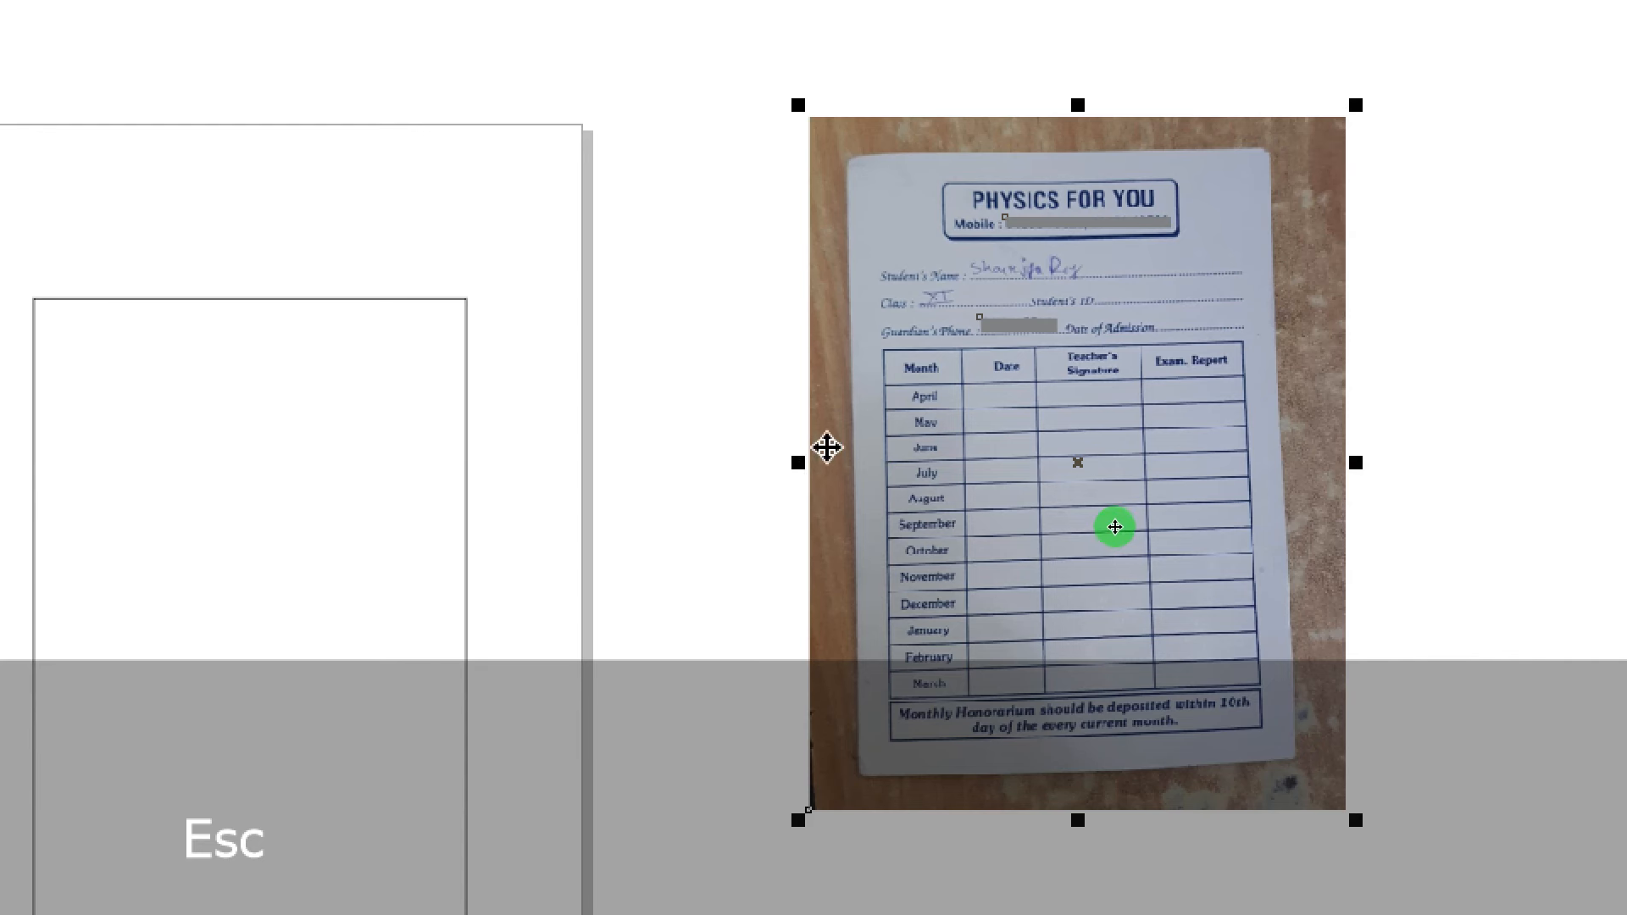
pyautogui.hotkey('ctrl', '4')
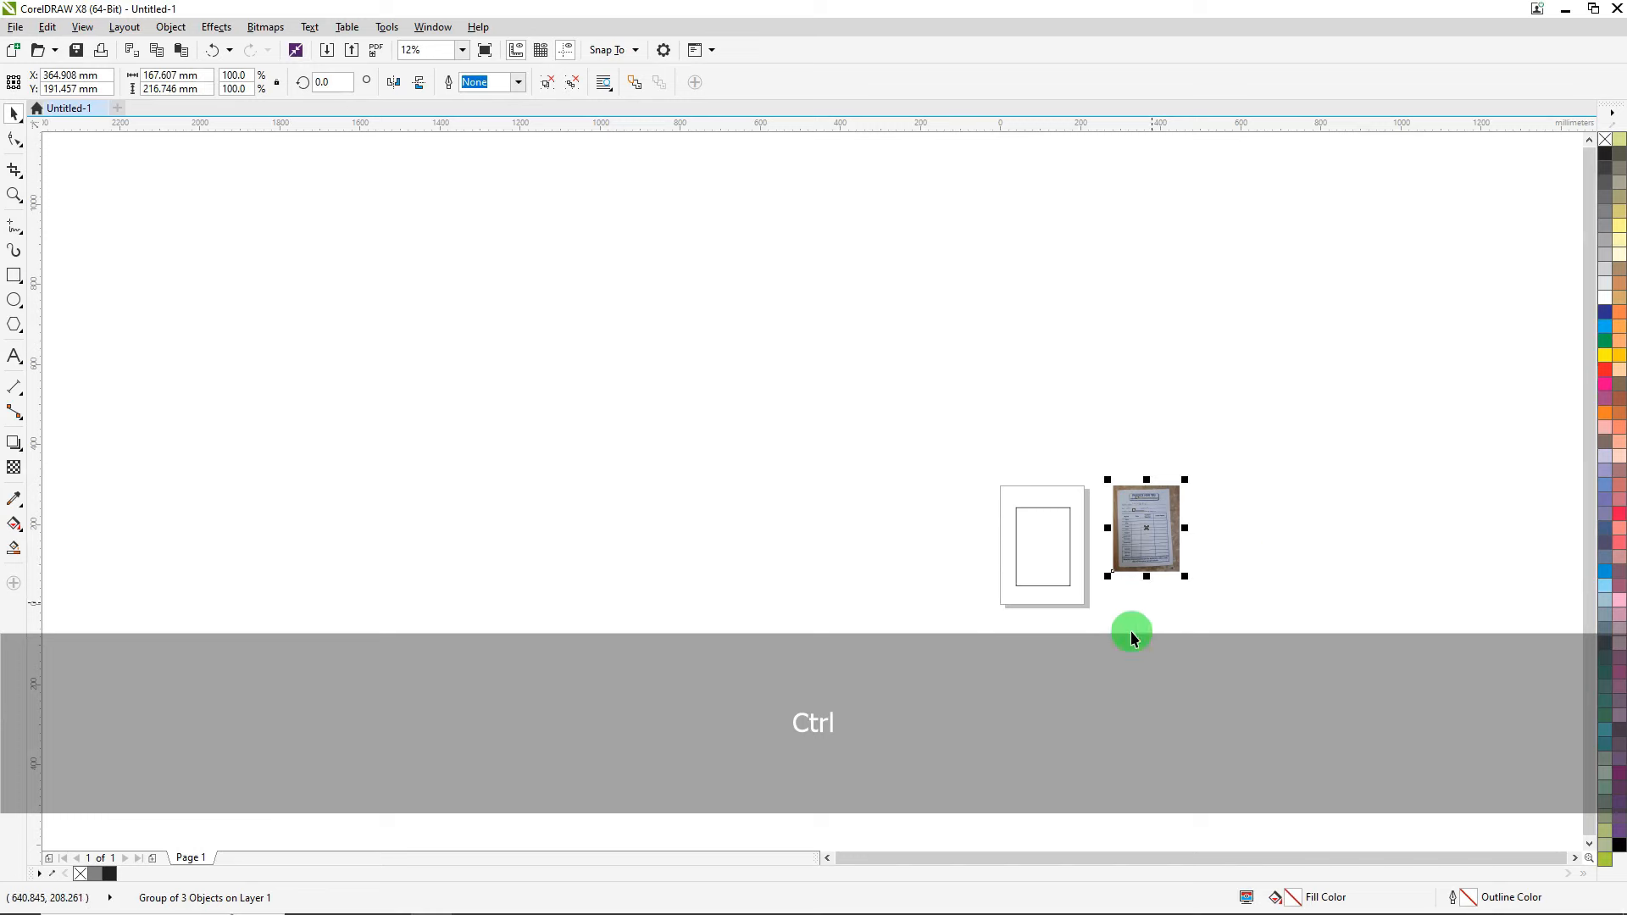
pyautogui.scroll(1, 1064, 564)
pyautogui.scroll(1, 1065, 563)
pyautogui.moveTo(1025, 434); pyautogui.dragTo(1006, 498)
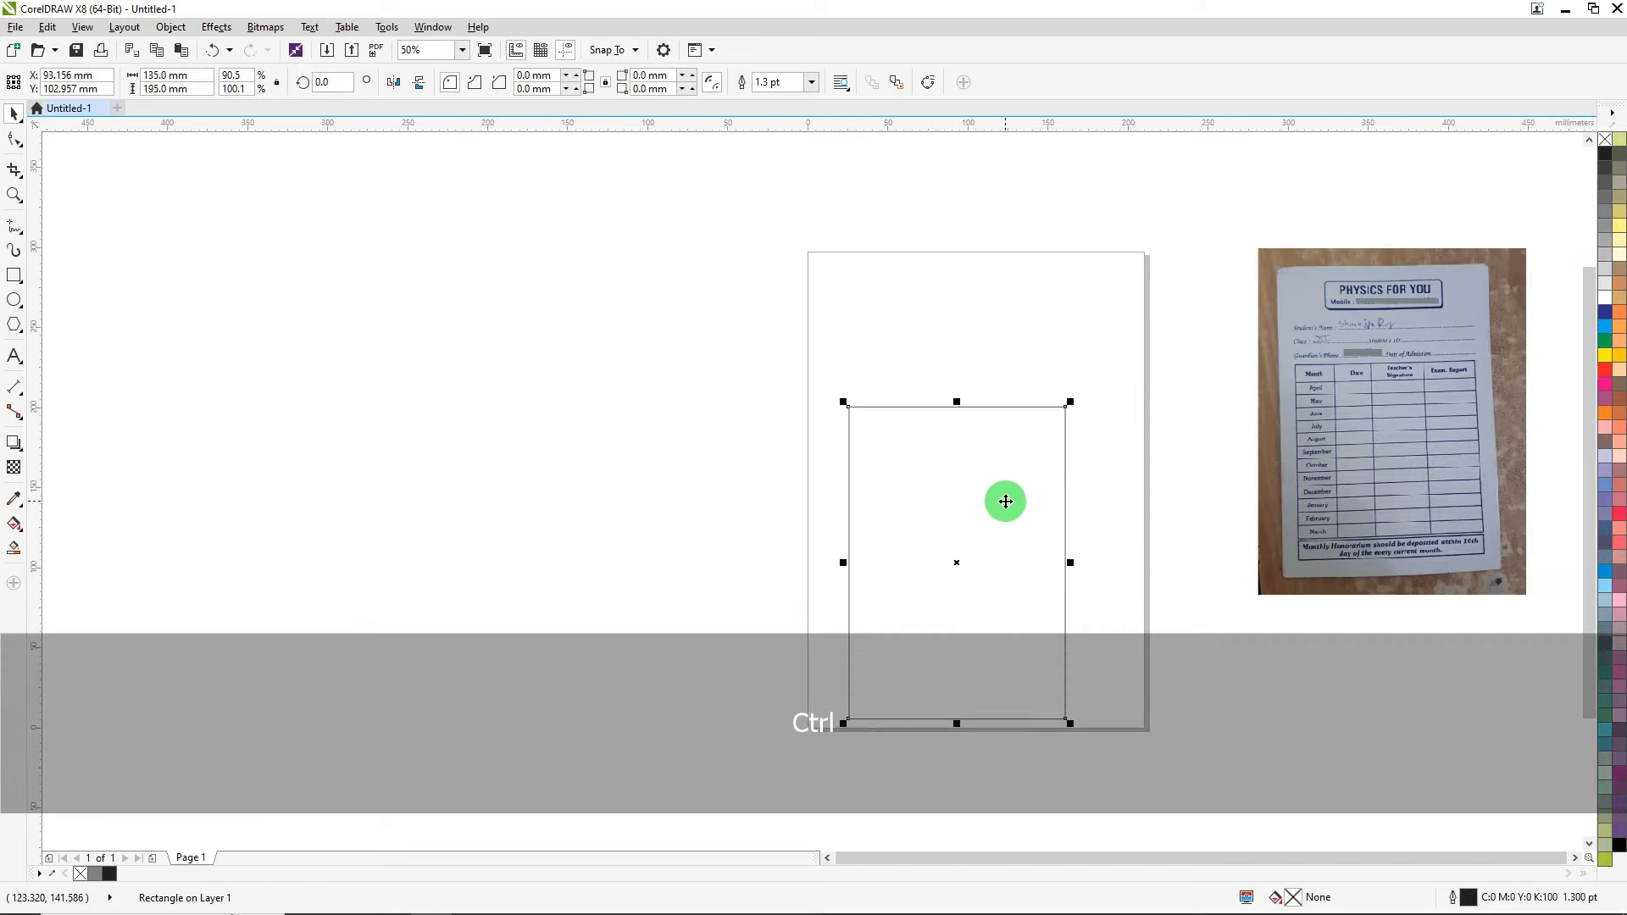
pyautogui.hotkey('ctrl', 'z')
# Duplicate the card rectangle in place and set the copy's size to 115 mm wide and 109 mm high for the month table.
pyautogui.hotkey('ctrl', 'c')
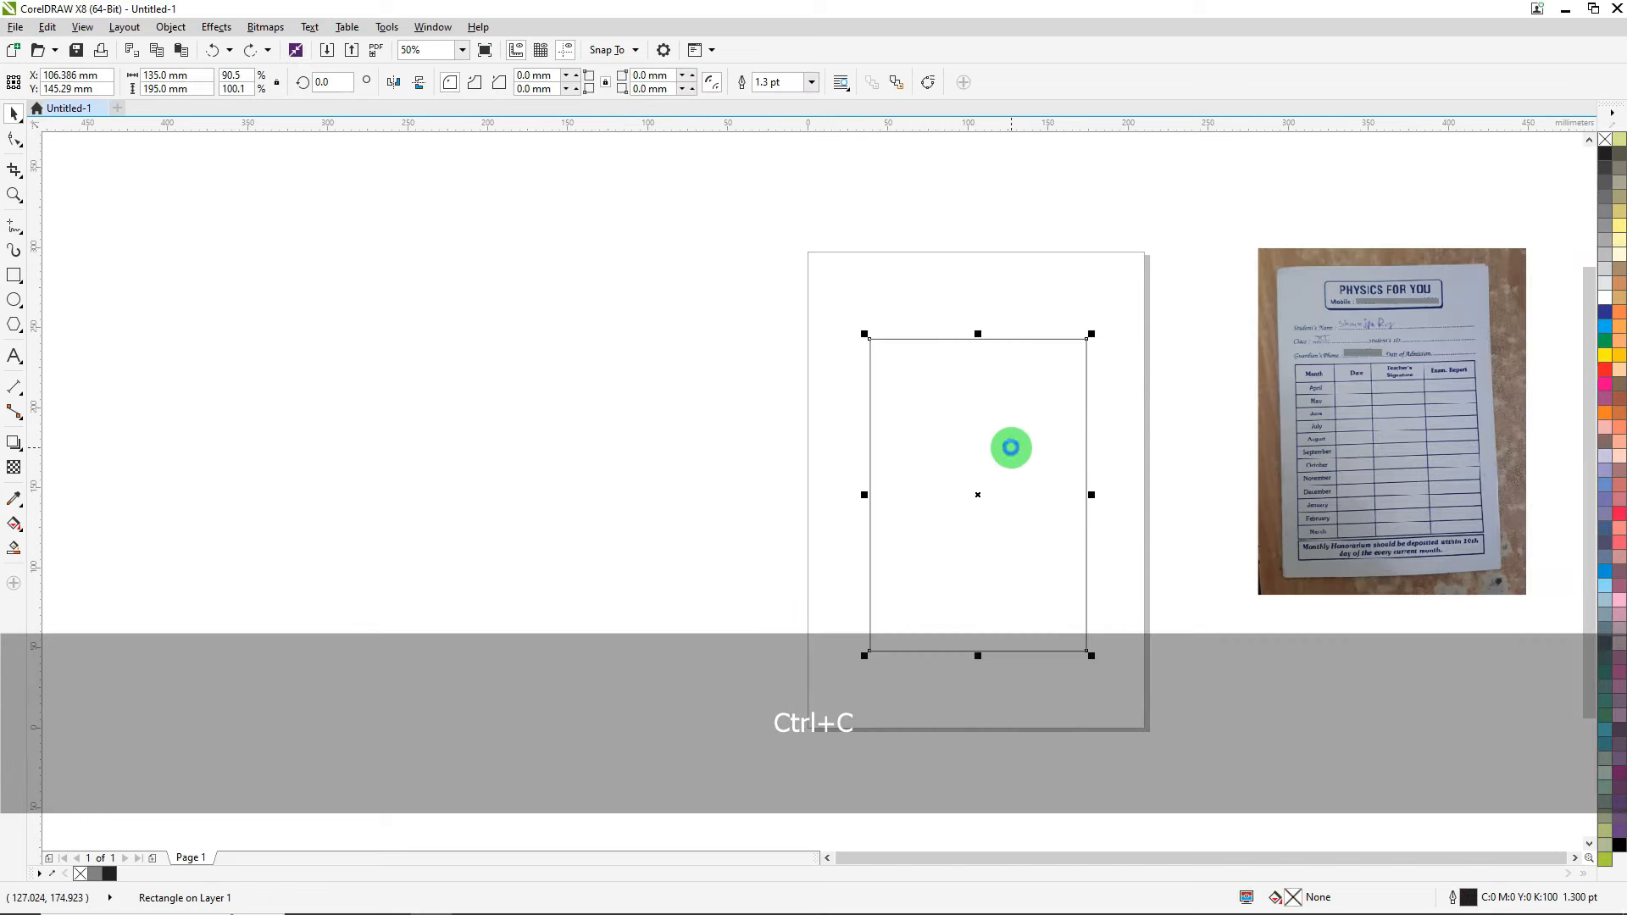
pyautogui.hotkey('ctrl', 'v')
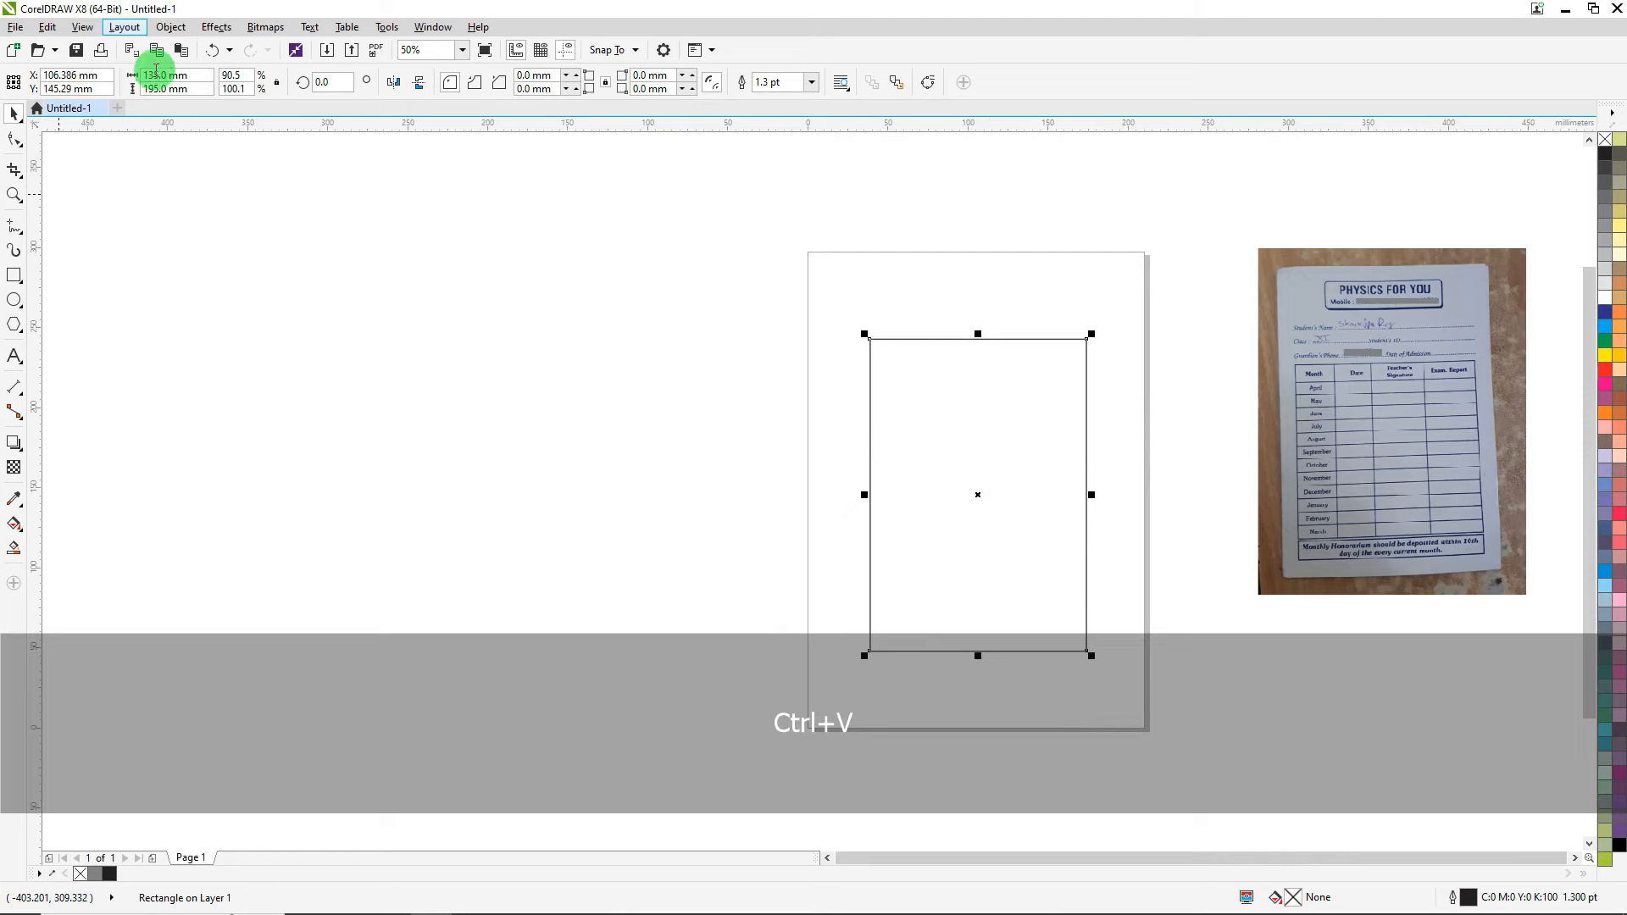
pyautogui.click(204, 76)
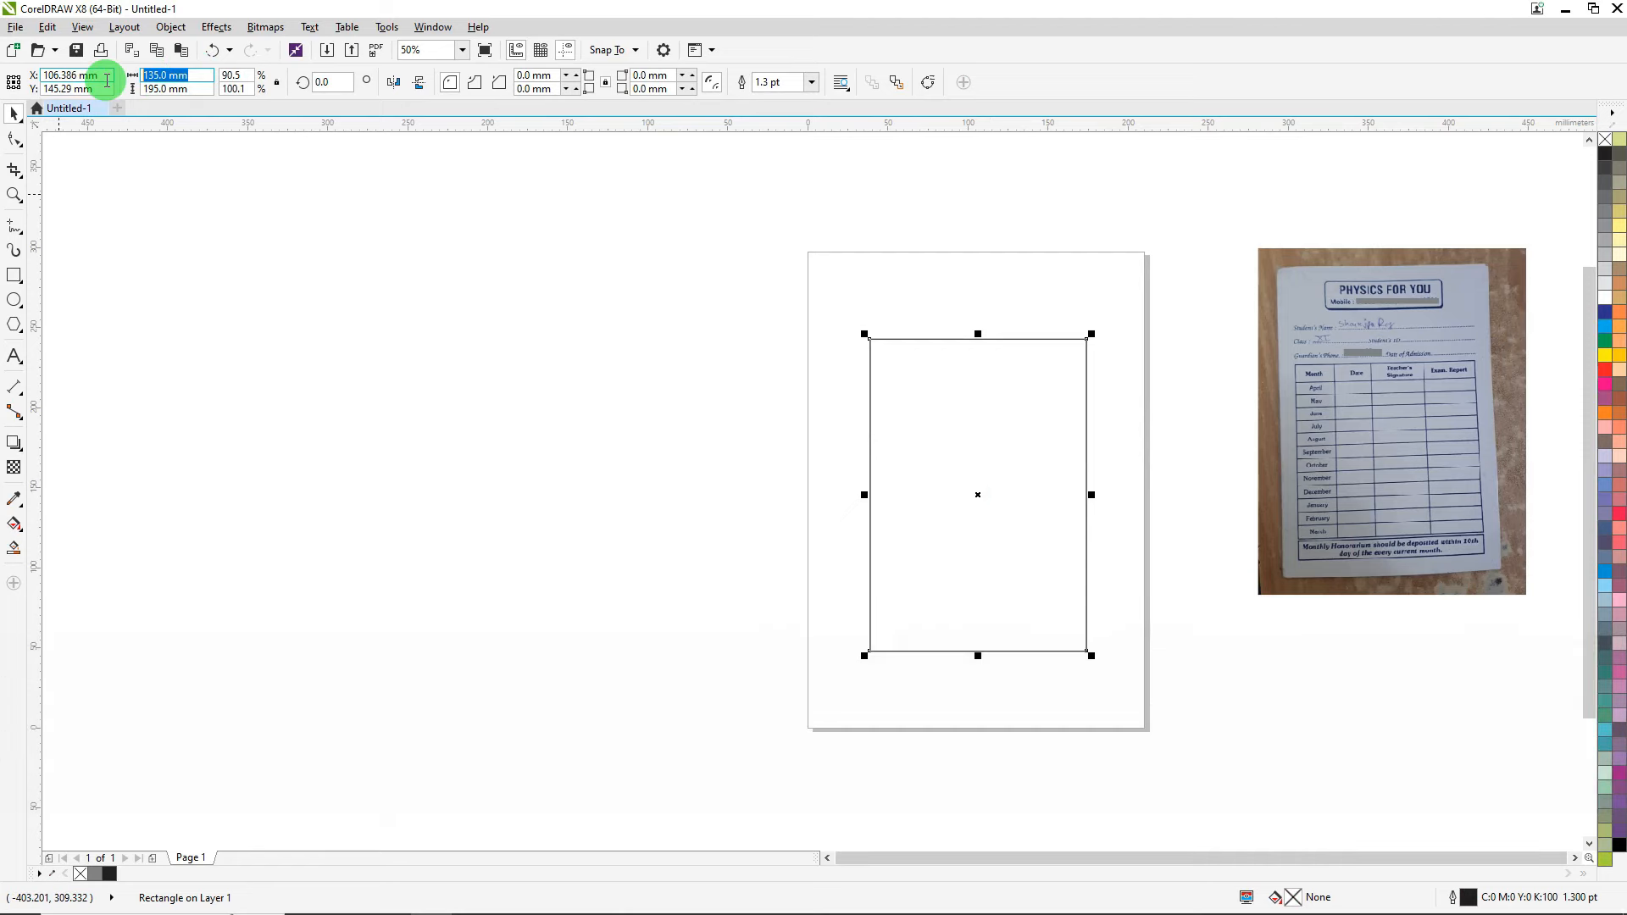
pyautogui.write('10')
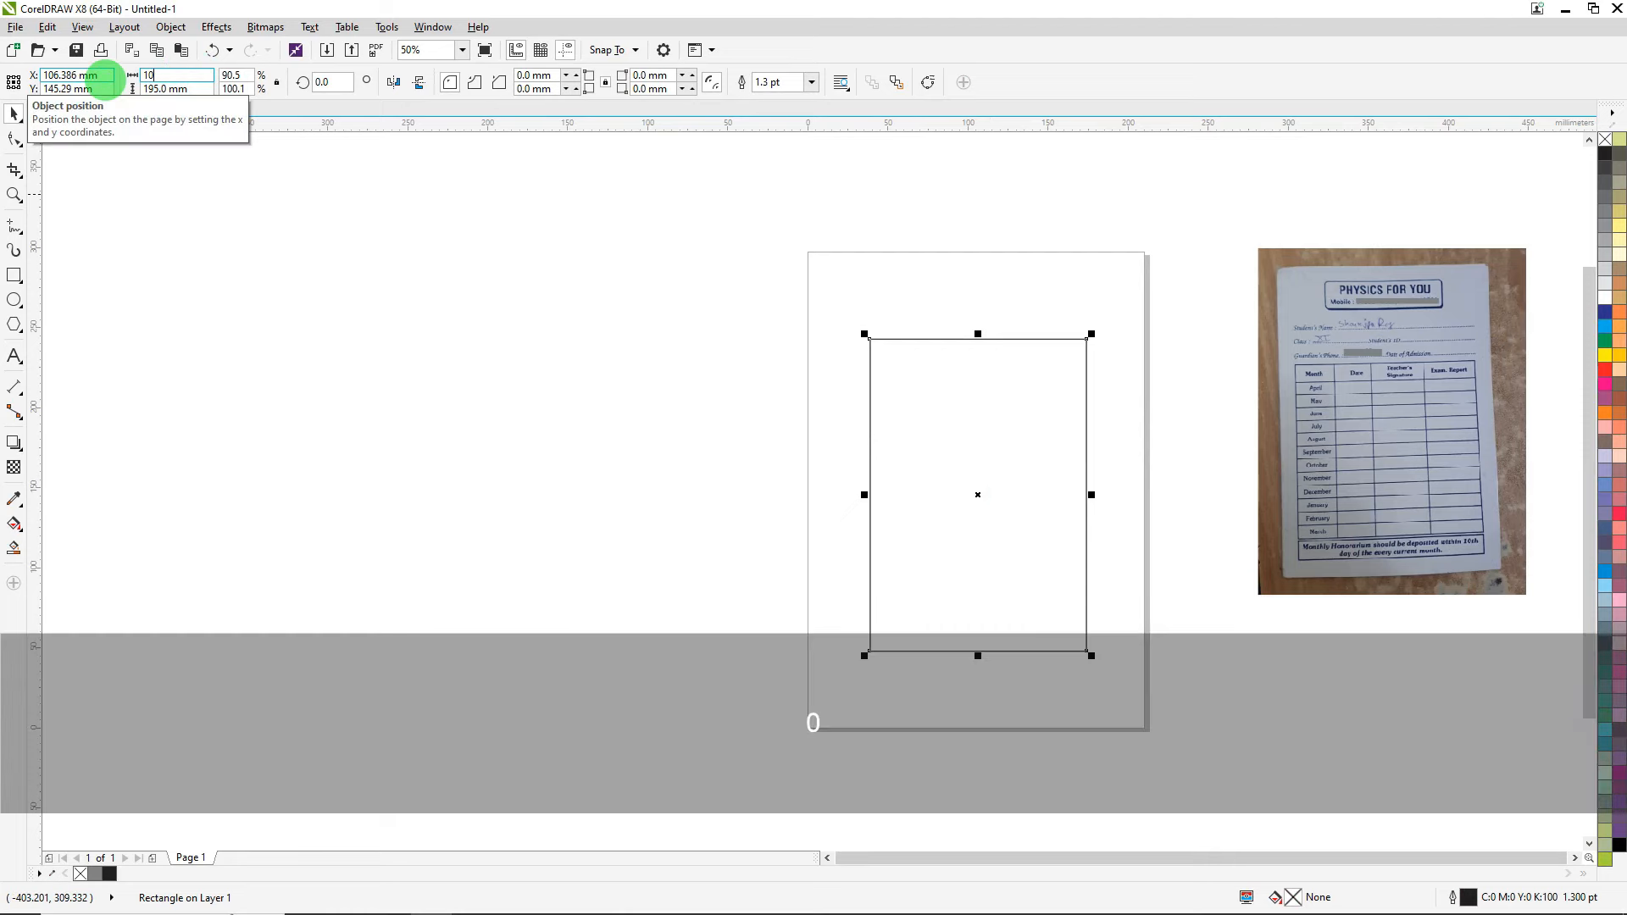
pyautogui.write('9')
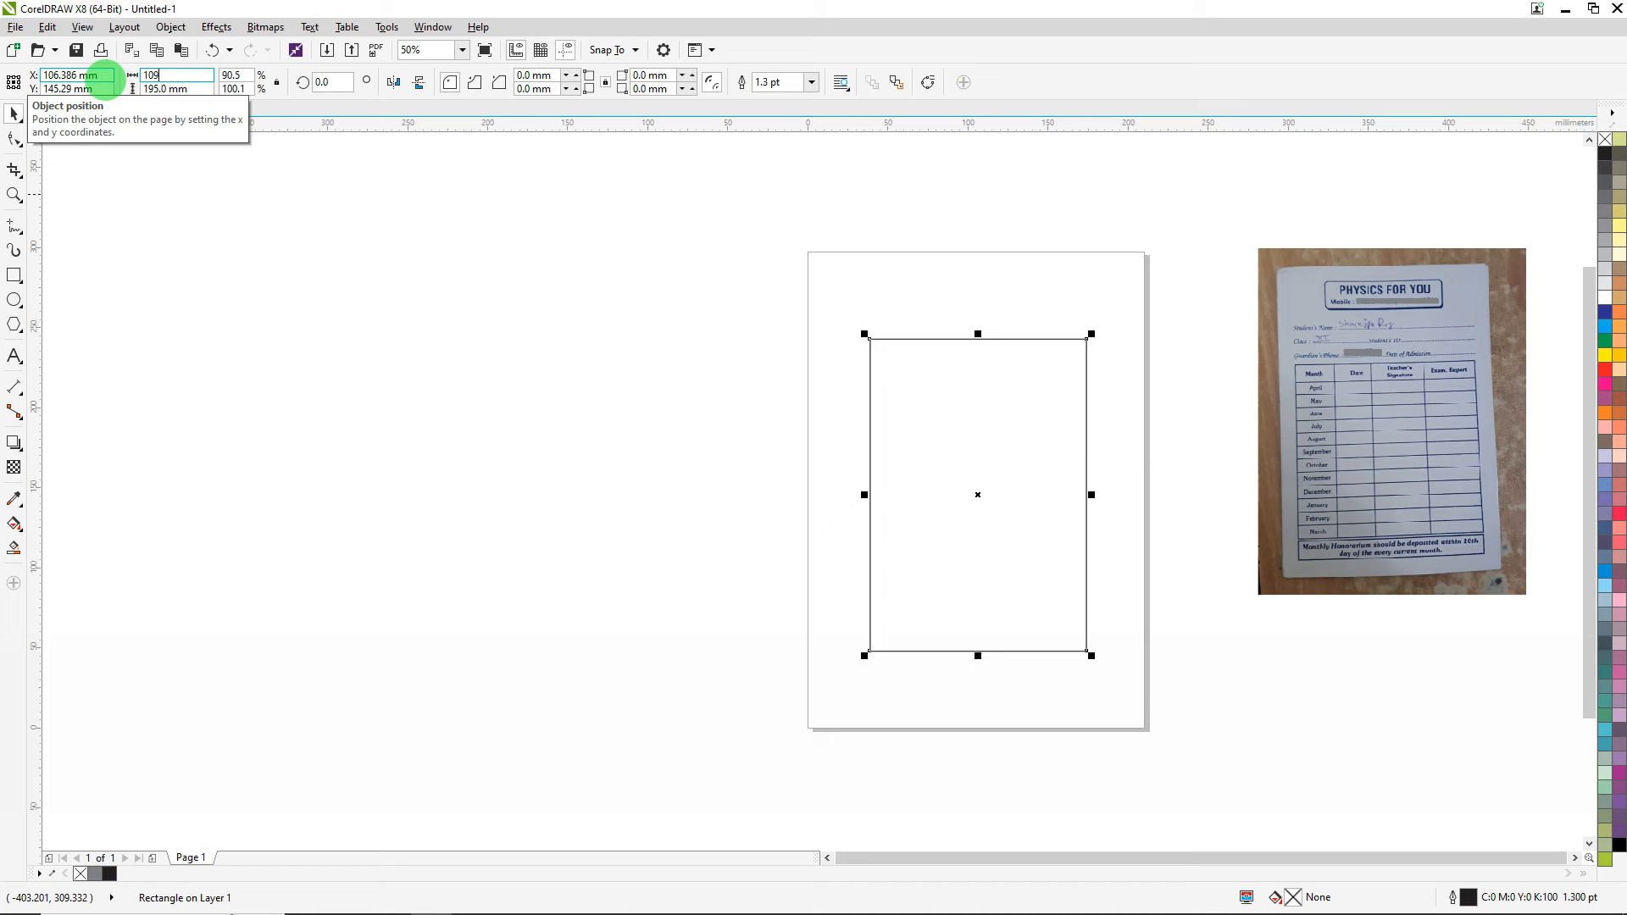
pyautogui.hotkey('ctrl', 'shift', 'Left')
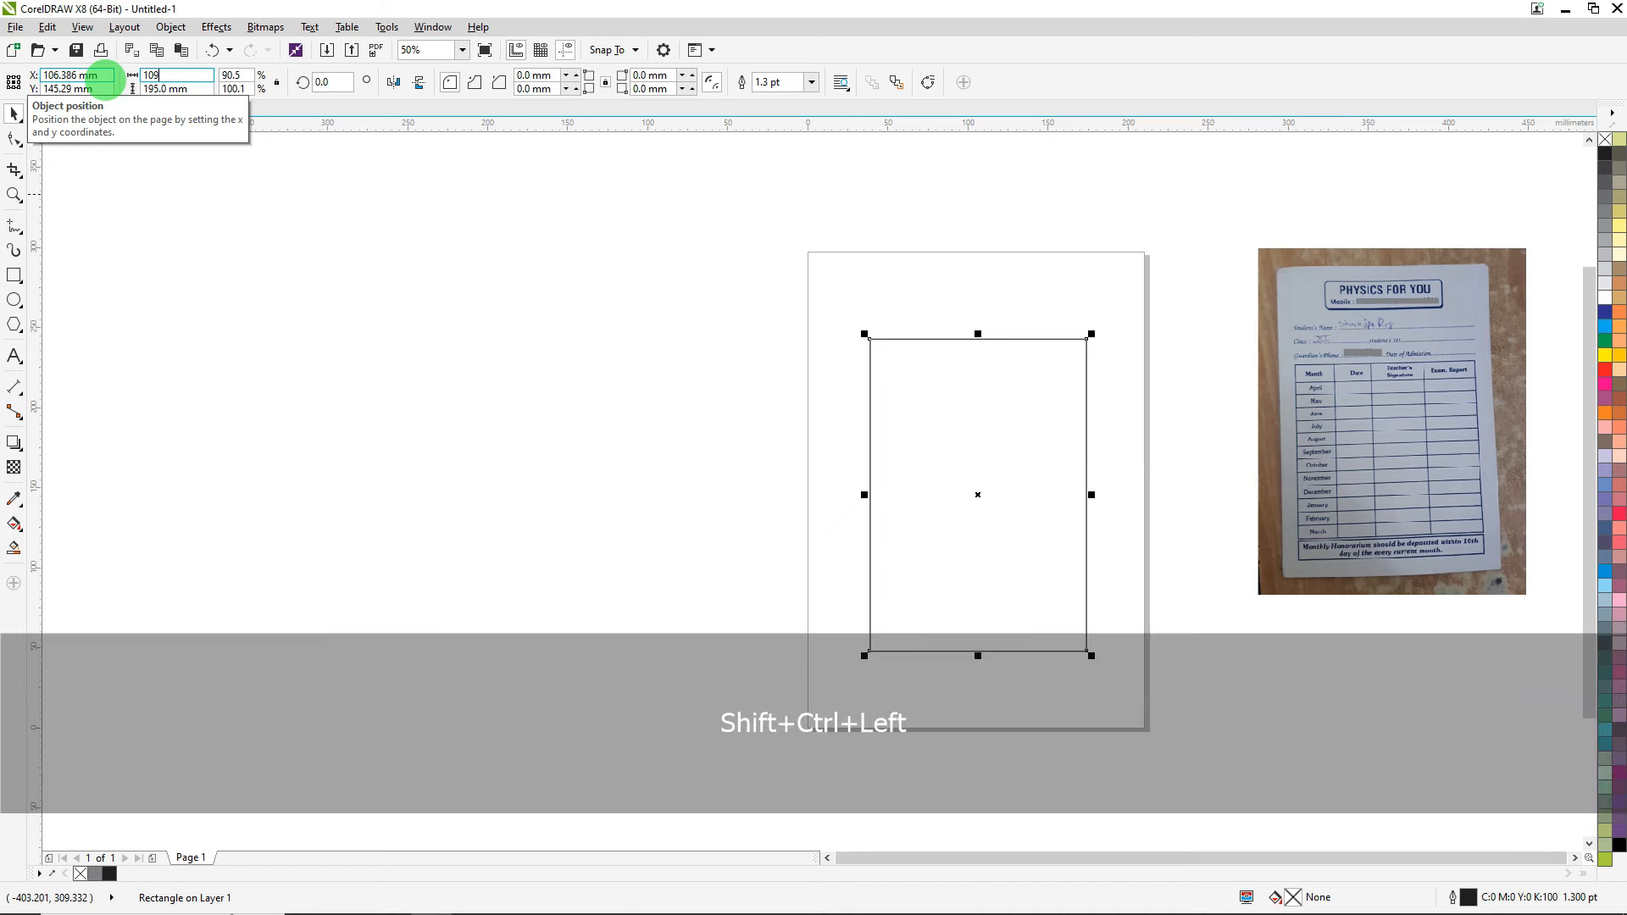
pyautogui.write('115')
pyautogui.press('Tab')
pyautogui.write('109')
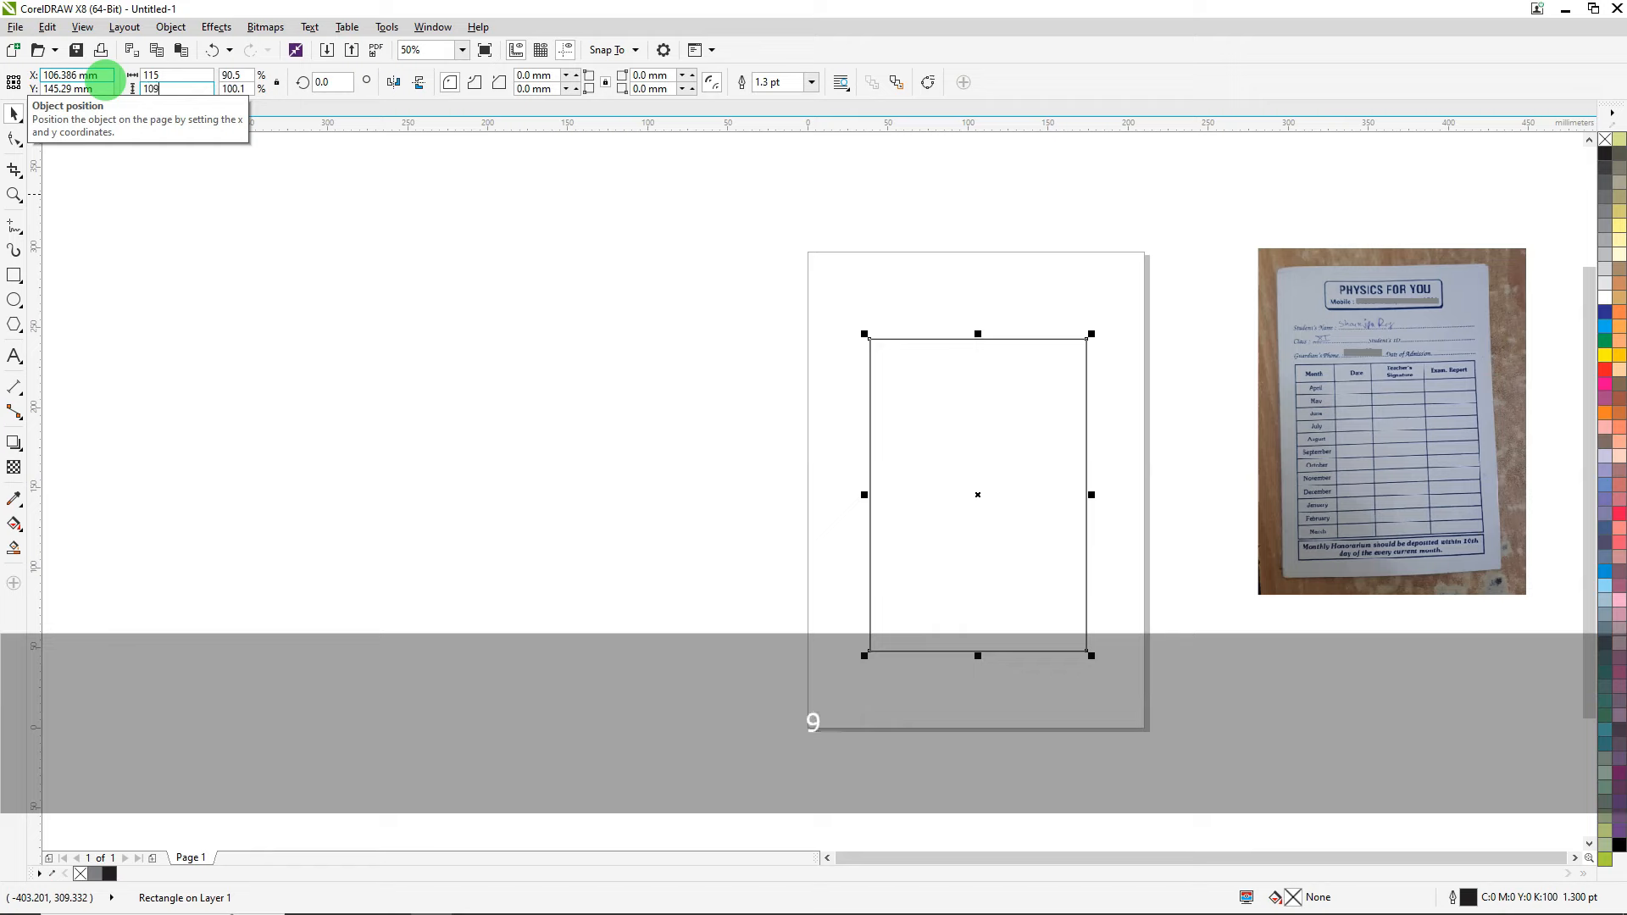
pyautogui.press('Return')
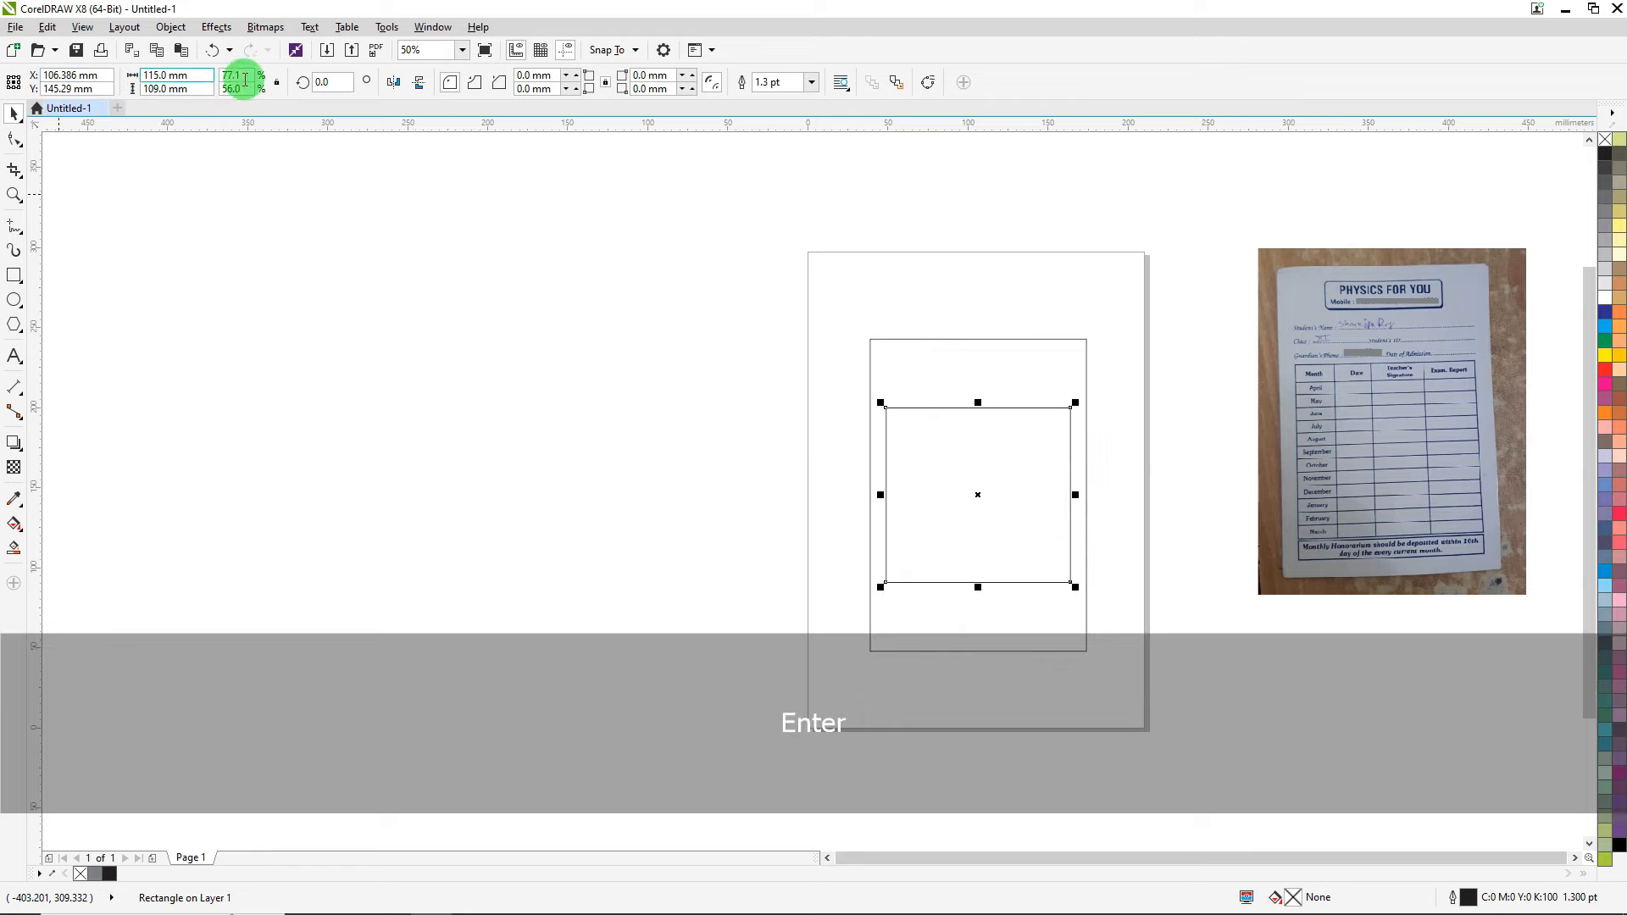
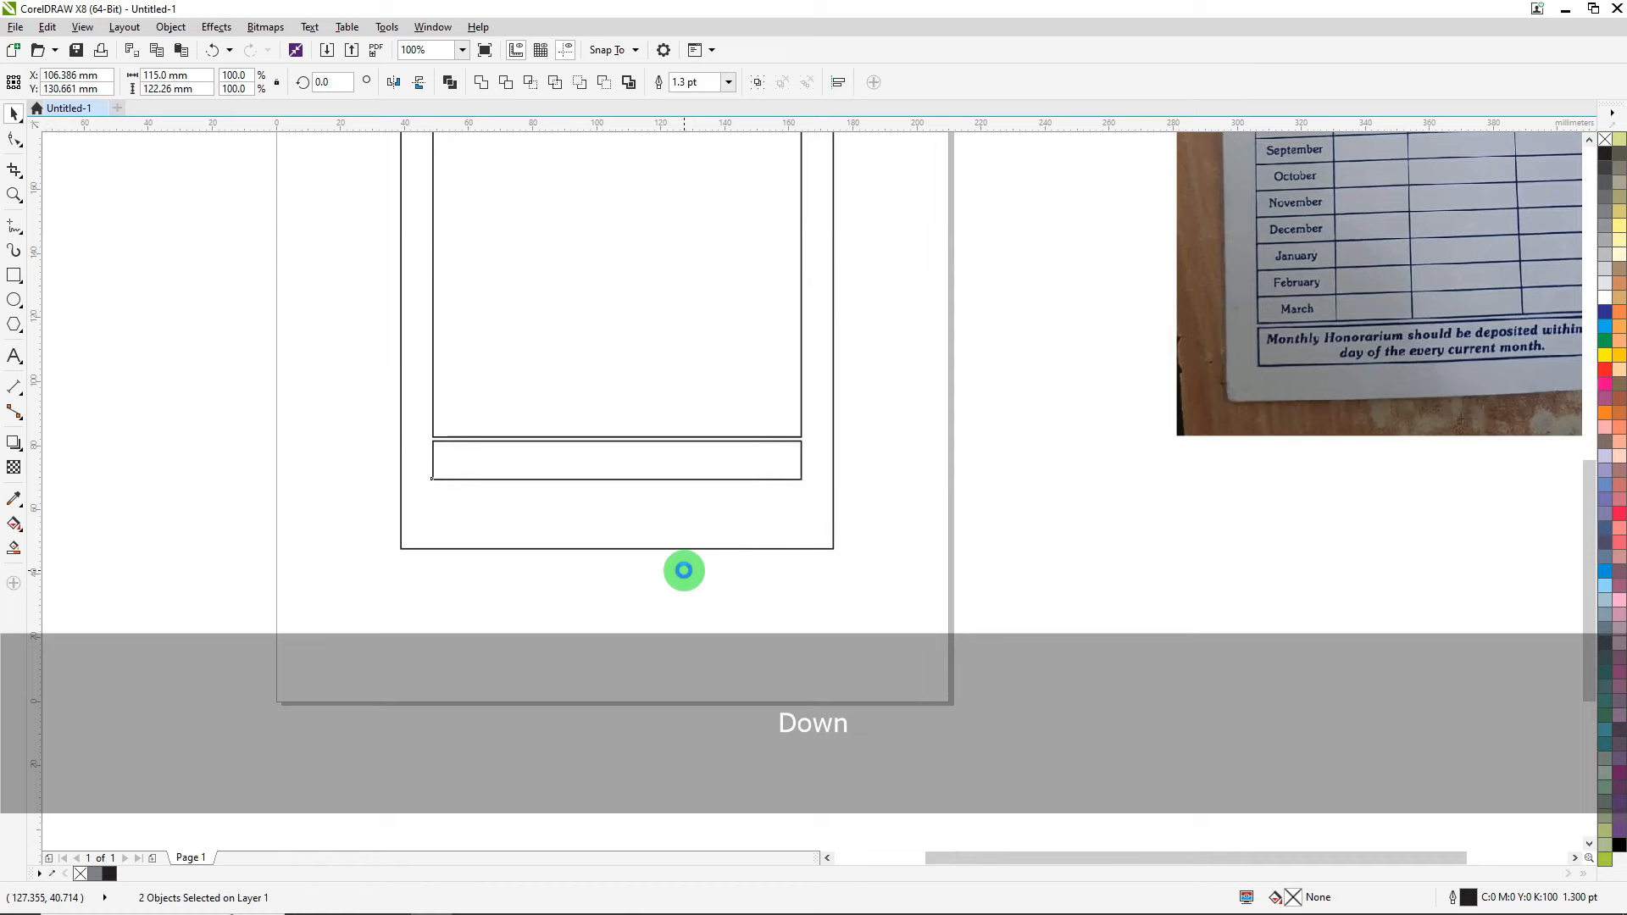
# Nudge the table rectangle and the note box down together until the note box sits just above the card's bottom edge.
pyautogui.press('Down')
pyautogui.press('Down')
pyautogui.press('Down')
pyautogui.press('Down')
pyautogui.press('Down')
pyautogui.press('Down')
pyautogui.press('Down')
pyautogui.press('Down')
pyautogui.press('Down')
pyautogui.press('Down')
pyautogui.press('Down')
pyautogui.press('Down')
pyautogui.press('Down')
pyautogui.press('Down')
pyautogui.press('Down')
pyautogui.press('Down')
pyautogui.press('Down')
pyautogui.press('Down')
pyautogui.press('Down')
pyautogui.press('Down')
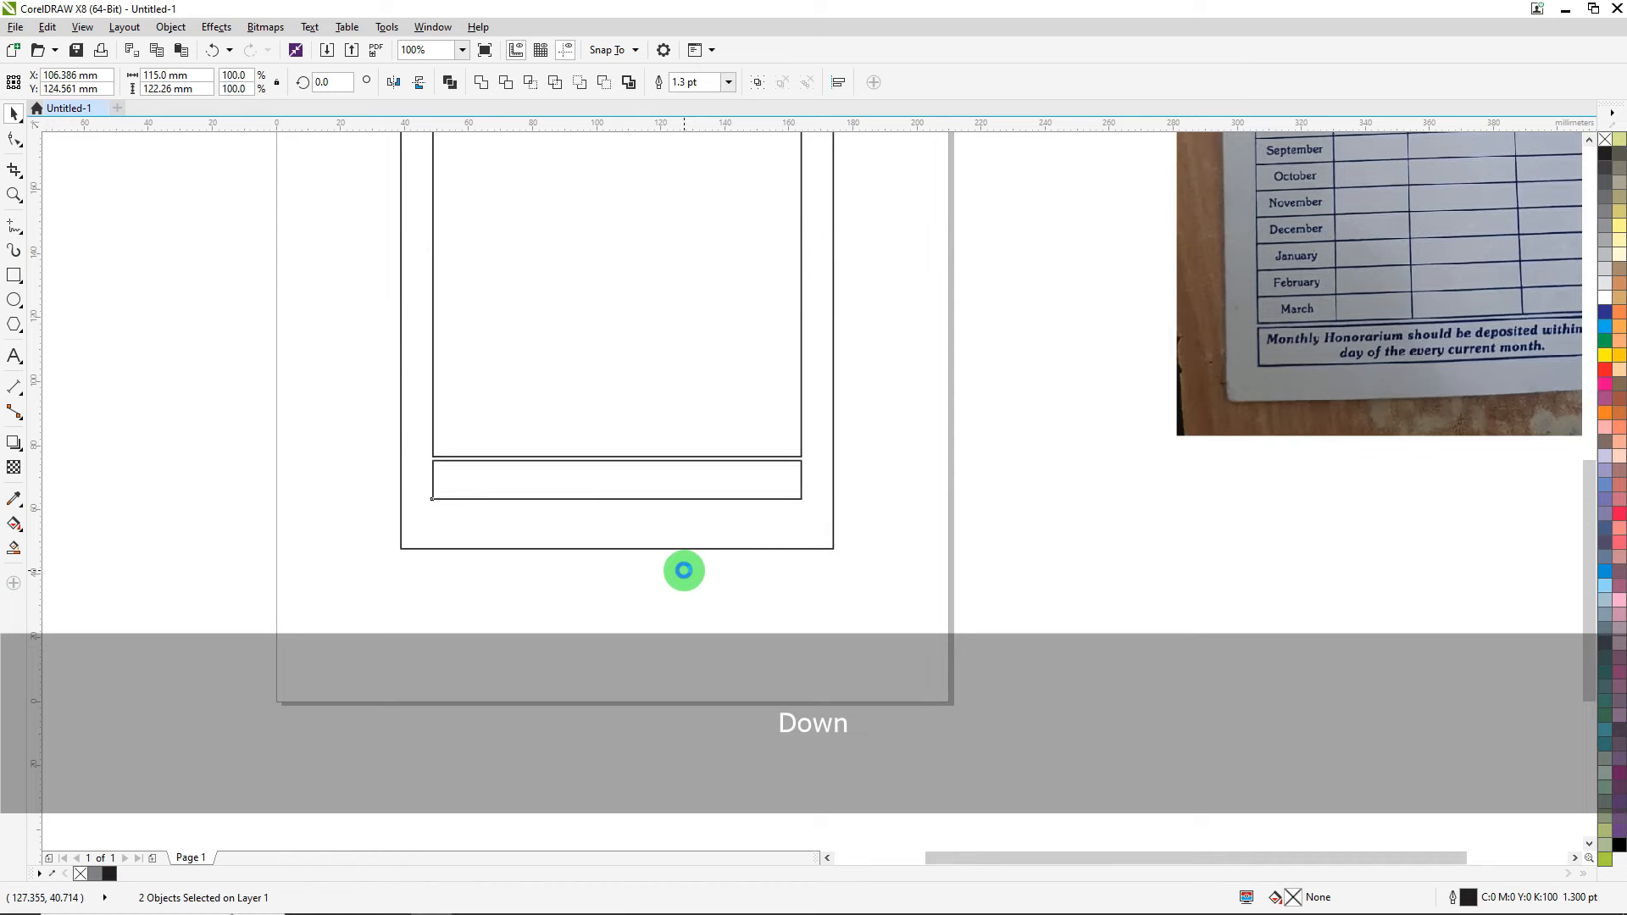
pyautogui.press('Down')
pyautogui.press('Down')
pyautogui.press('Down')
pyautogui.press('Down')
pyautogui.press('Down')
pyautogui.press('Down')
pyautogui.press('Down')
pyautogui.press('Down')
pyautogui.press('Down')
pyautogui.press('Down')
pyautogui.press('Down')
pyautogui.press('Down')
pyautogui.press('Down')
pyautogui.press('Down')
pyautogui.press('Down')
pyautogui.press('Down')
pyautogui.press('Down')
pyautogui.press('Down')
pyautogui.press('Down')
pyautogui.press('Down')
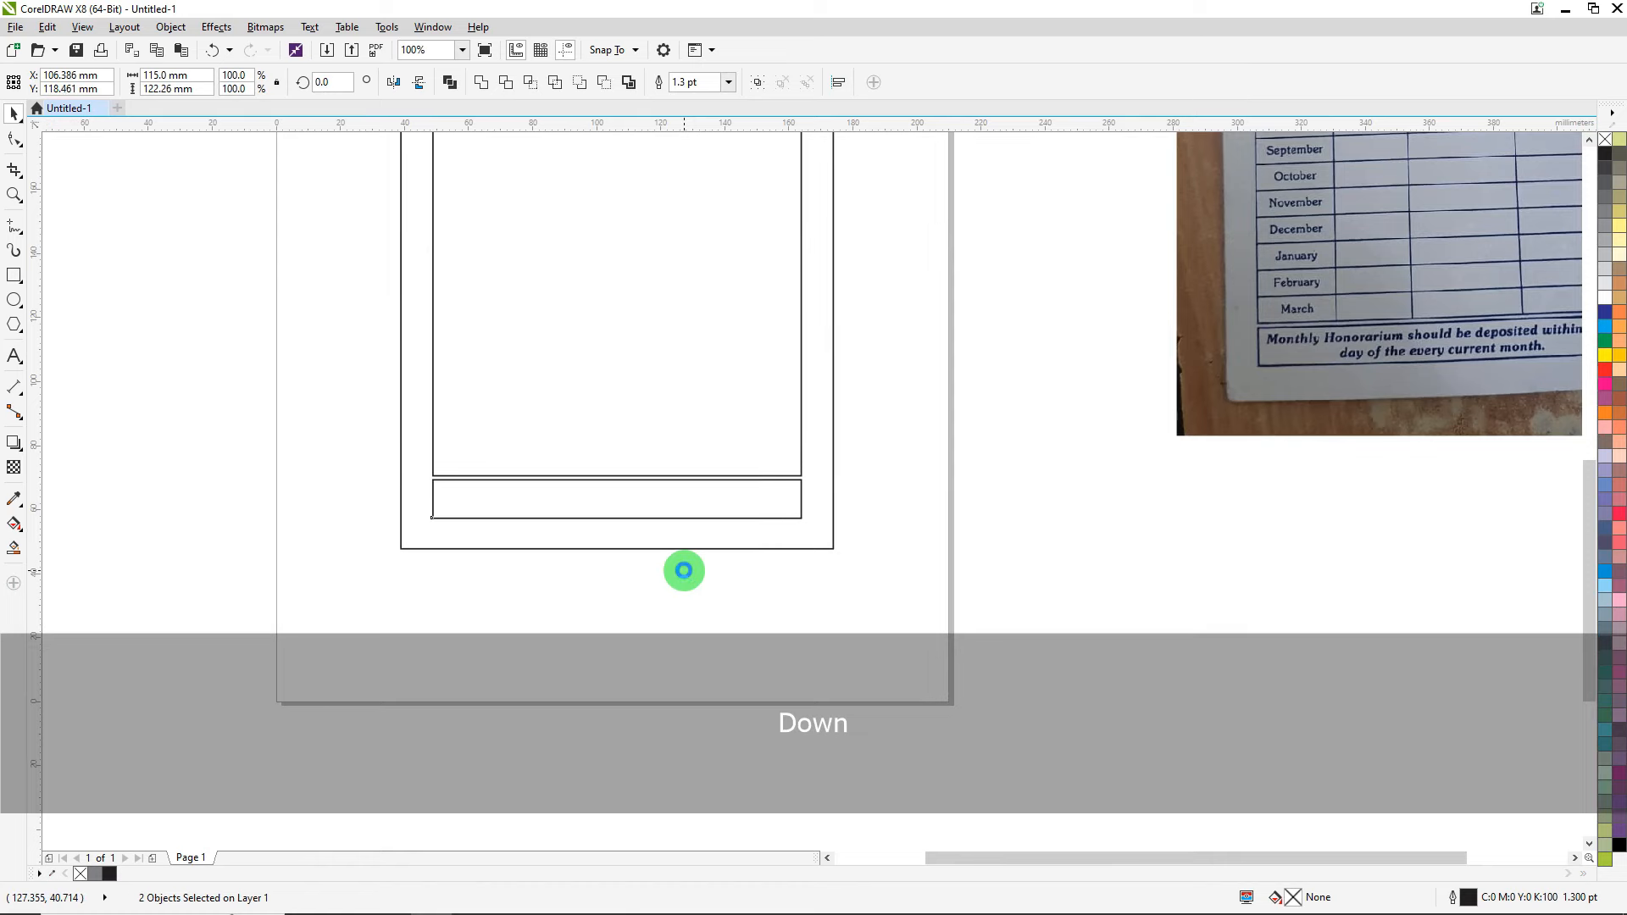
pyautogui.press('Up')
pyautogui.press('Up')
pyautogui.press('Up')
pyautogui.press('Up')
pyautogui.press('Up')
pyautogui.press('Up')
pyautogui.press('Up')
pyautogui.press('Up')
pyautogui.press('Up')
pyautogui.press('Up')
pyautogui.press('Up')
pyautogui.press('Up')
pyautogui.press('Up')
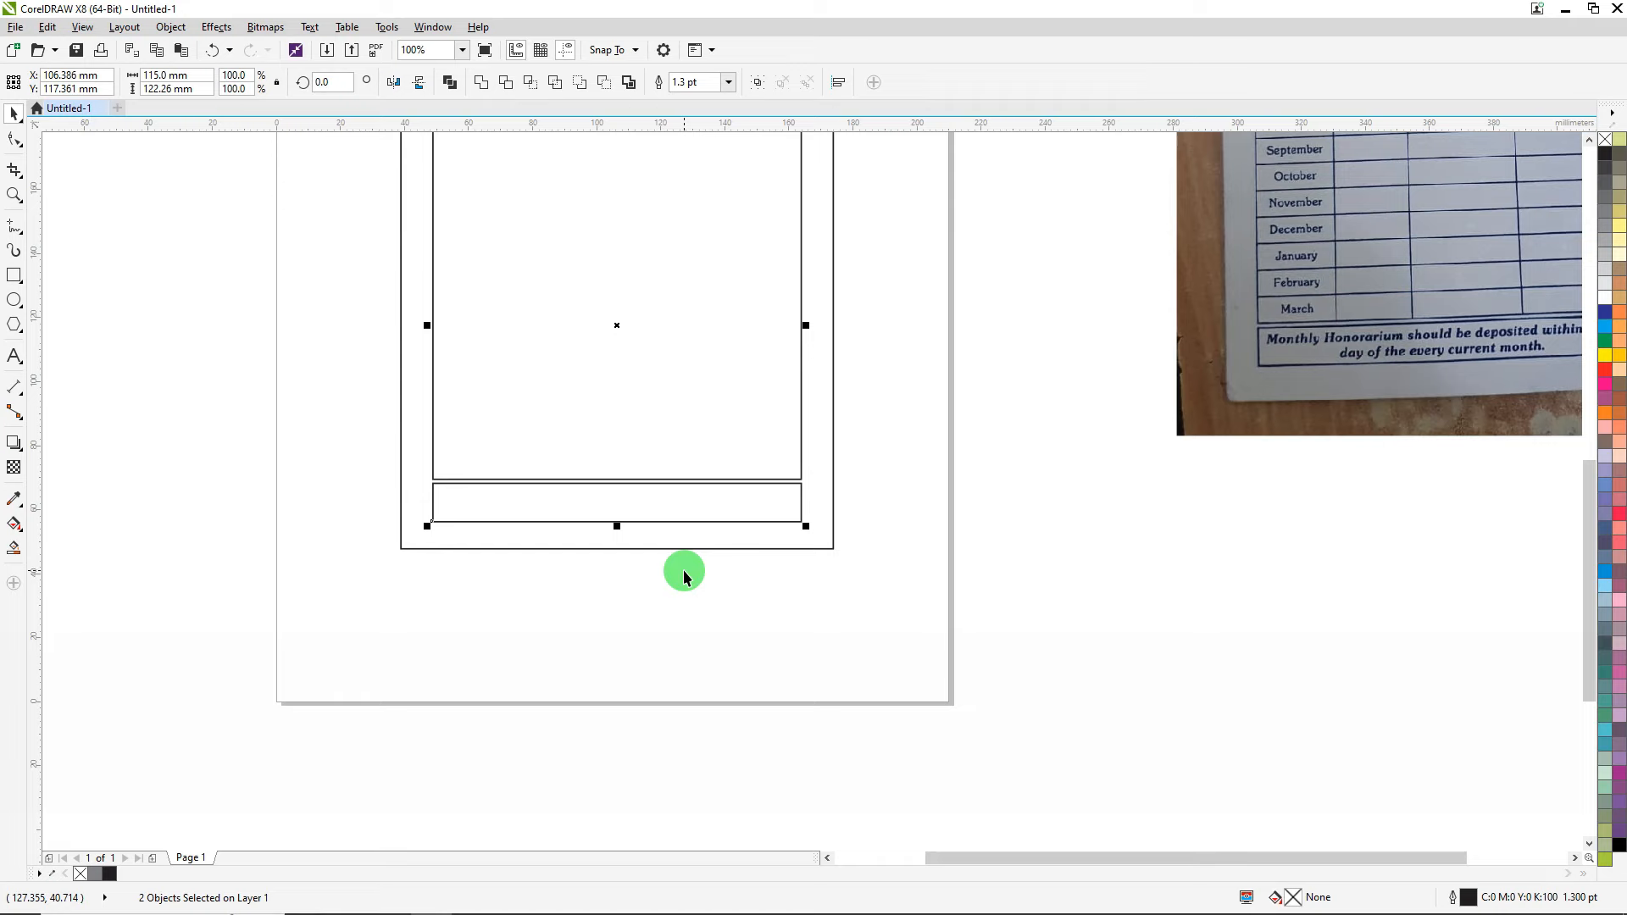
# Draw a straight vertical line about 109 mm long from the table's top edge to its bottom edge, near the table's left side.
pyautogui.scroll(-2, 767, 525)
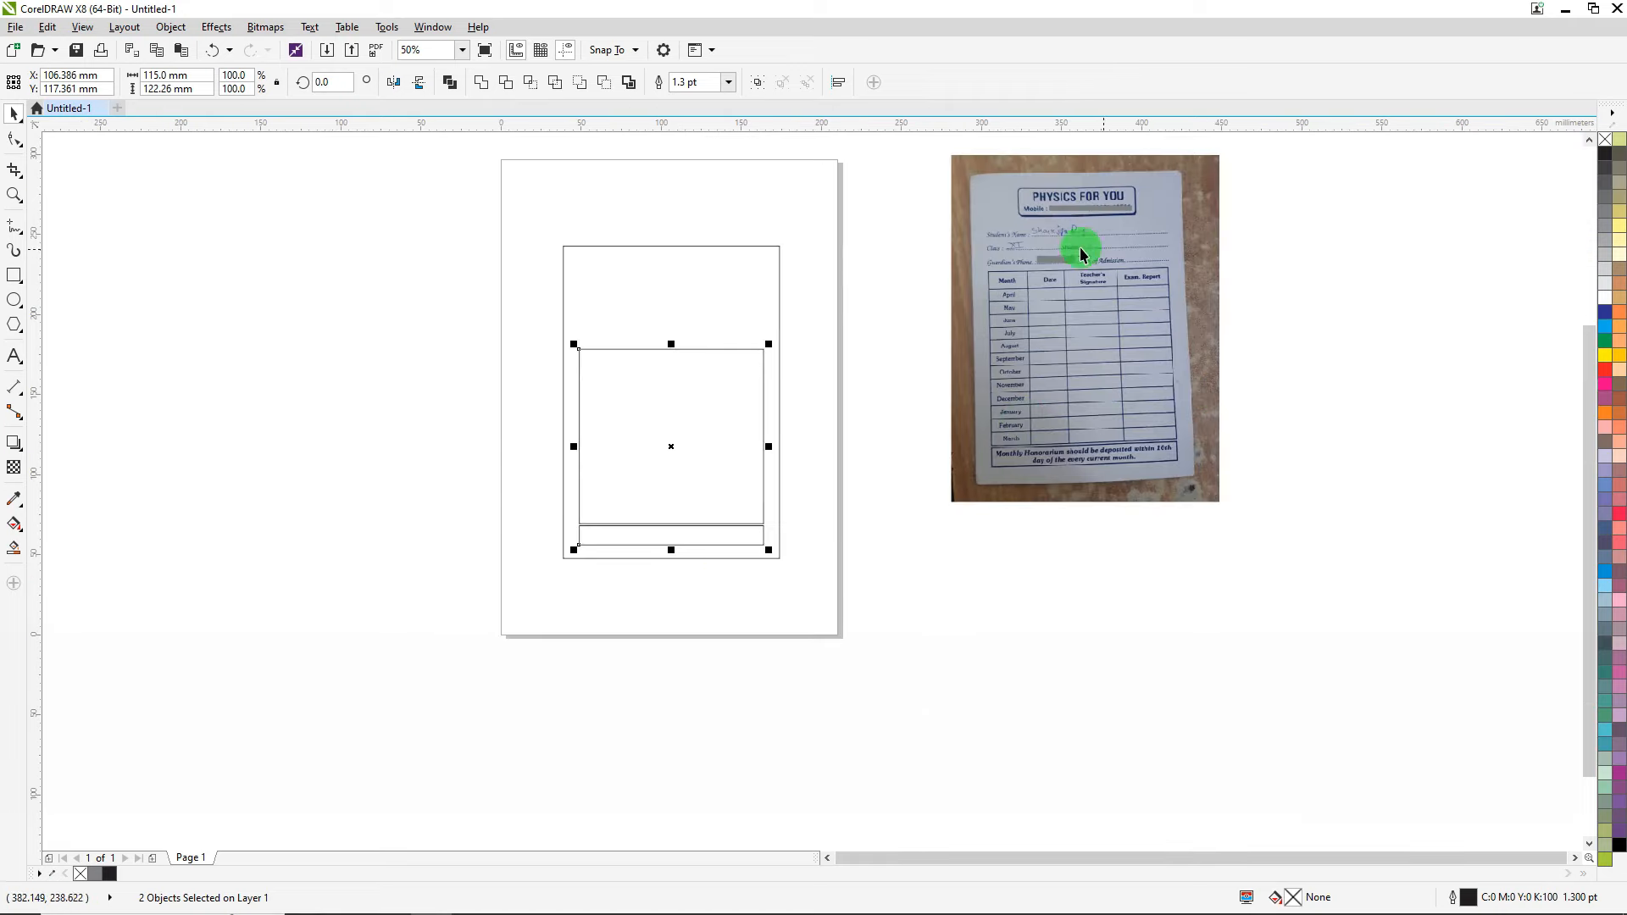
pyautogui.scroll(2, 1045, 278)
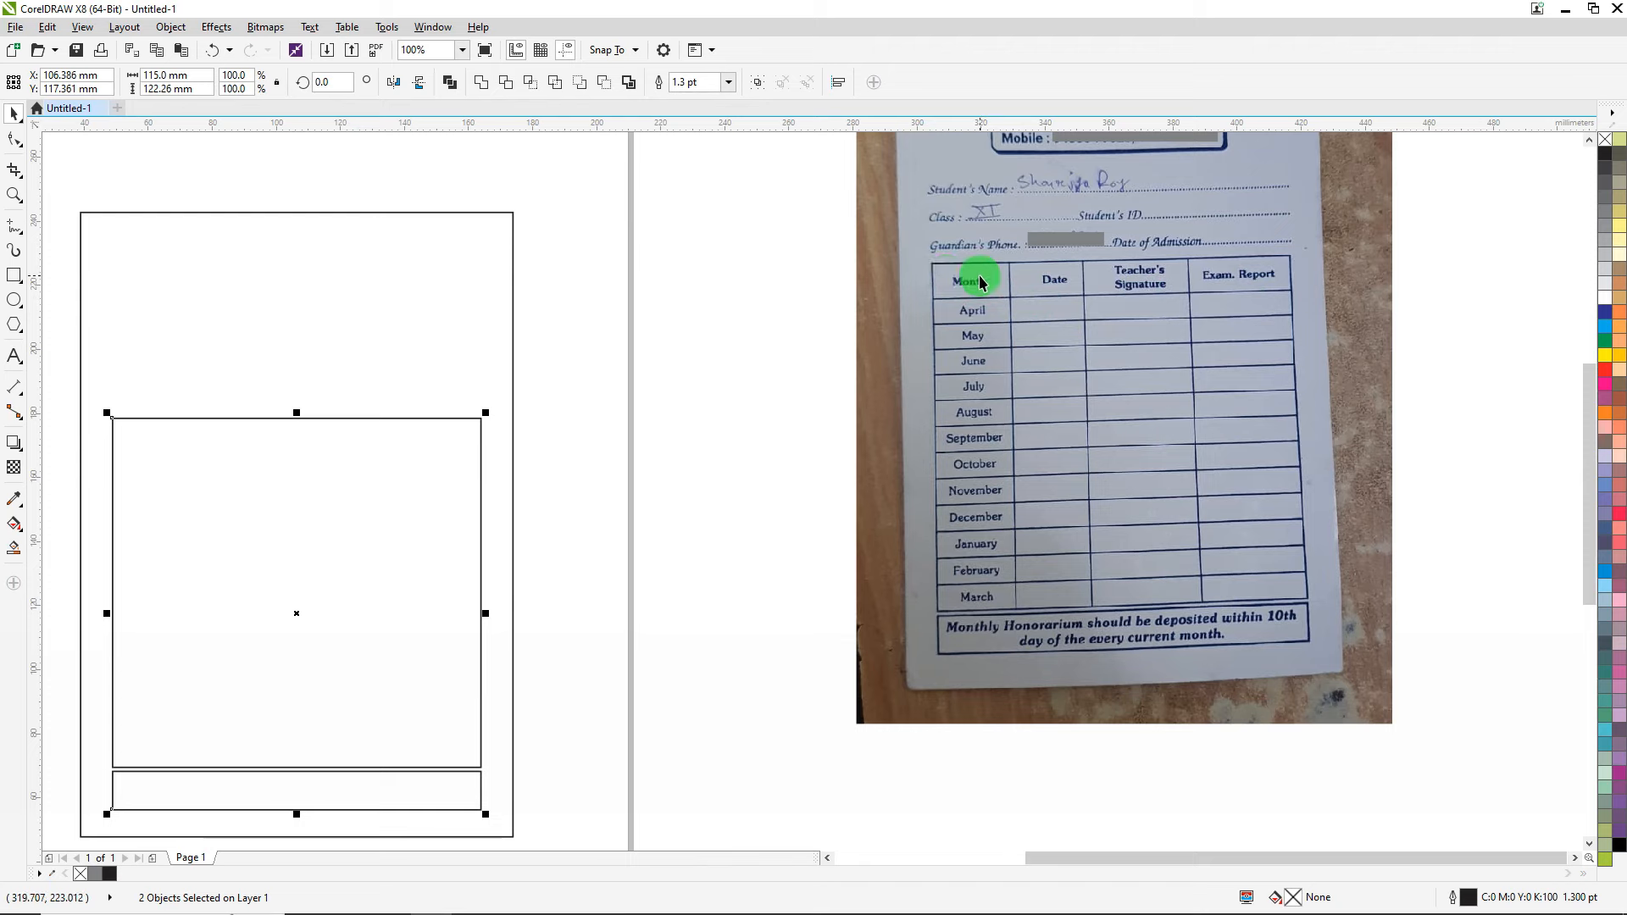
pyautogui.press('ctrl')
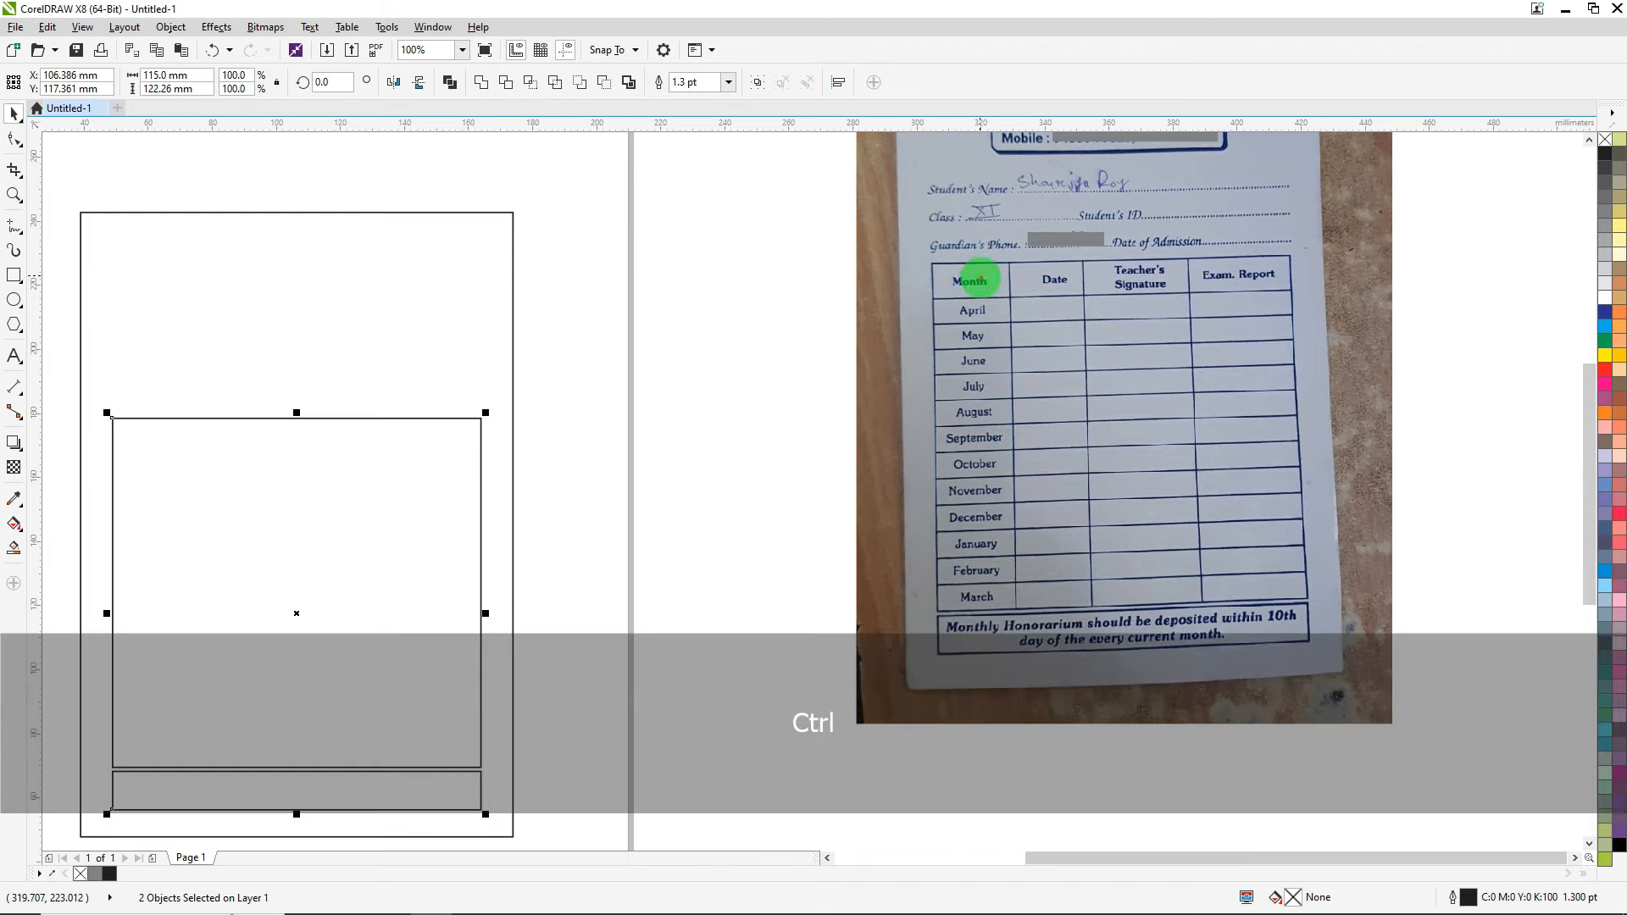
pyautogui.moveTo(932, 315); pyautogui.dragTo(1010, 315)
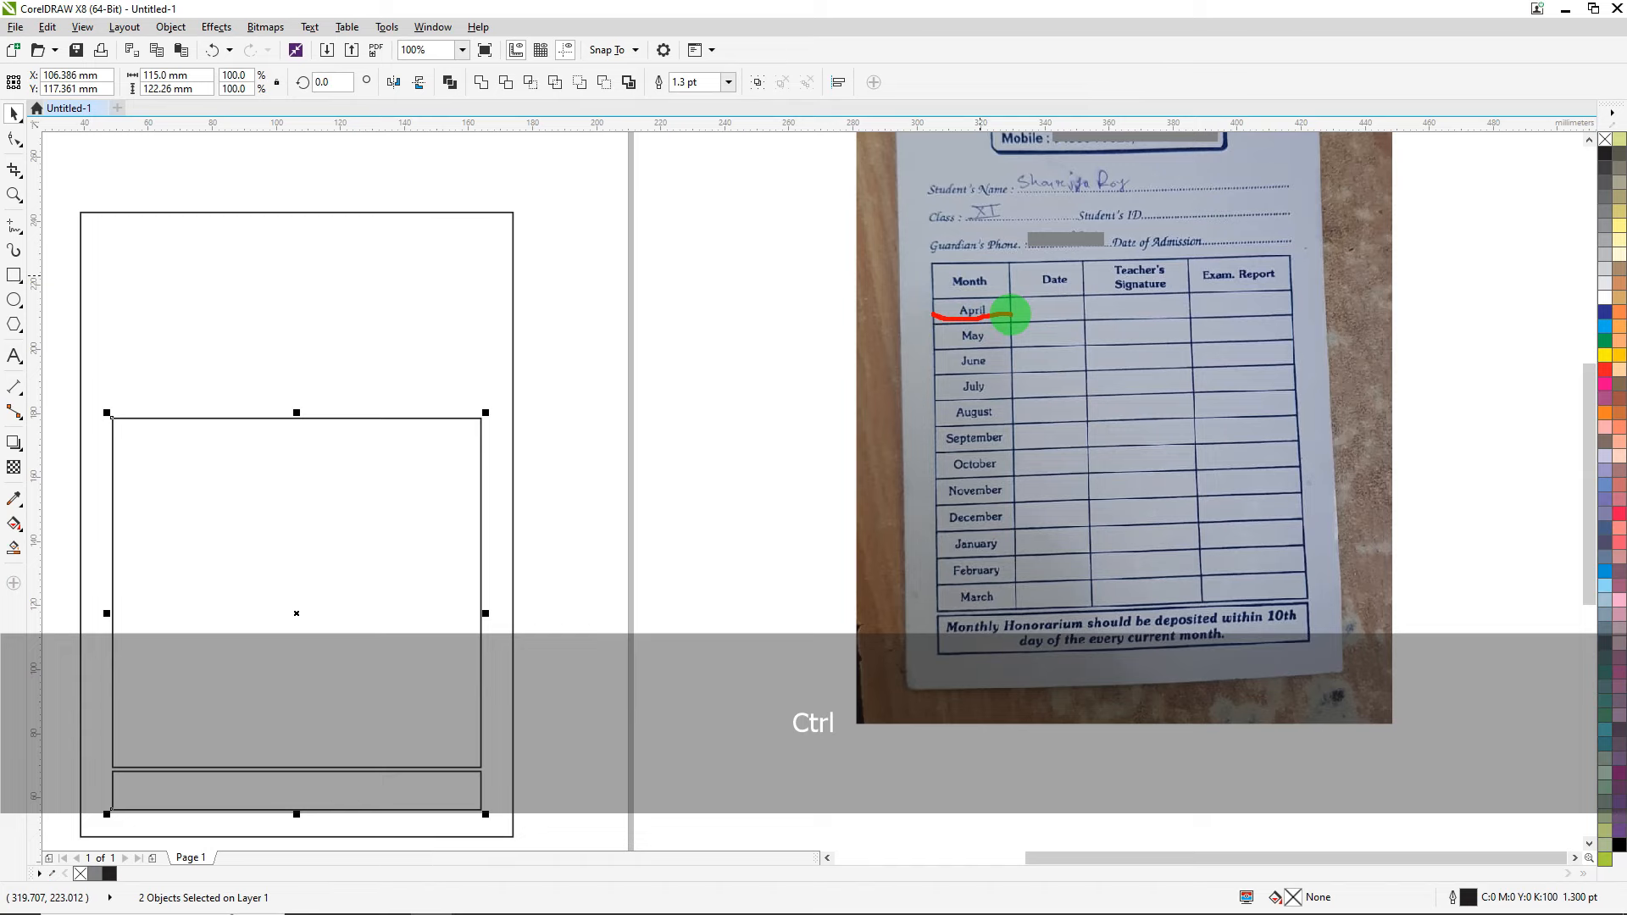
pyautogui.press('Escape')
pyautogui.scroll(-2, 559, 431)
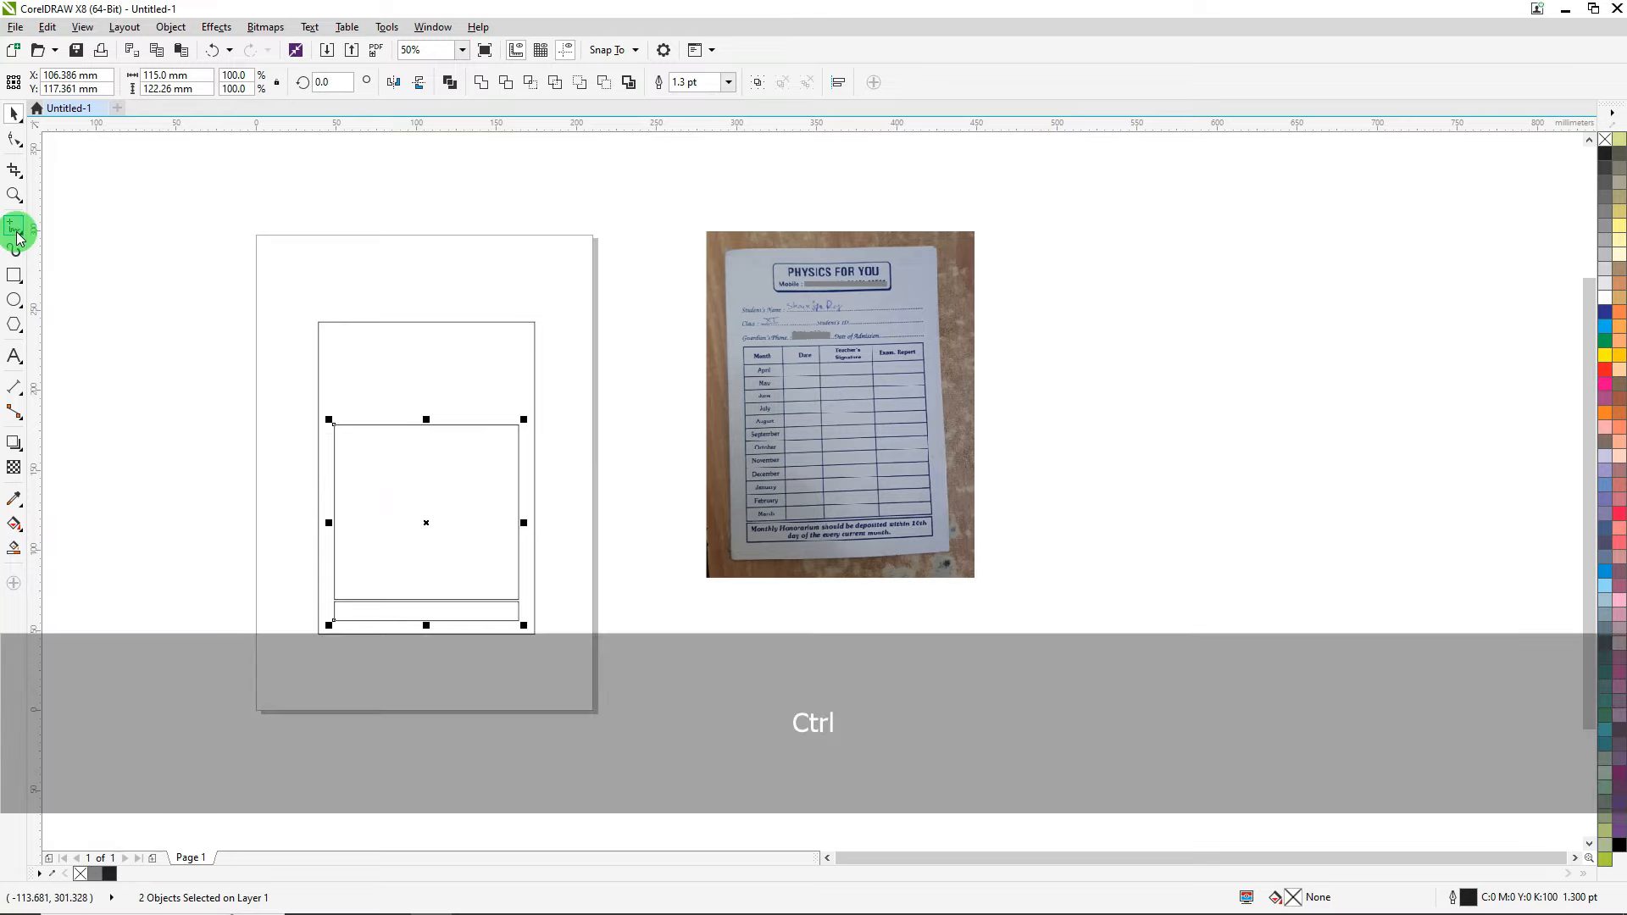
pyautogui.hotkey('ctrl', '1')
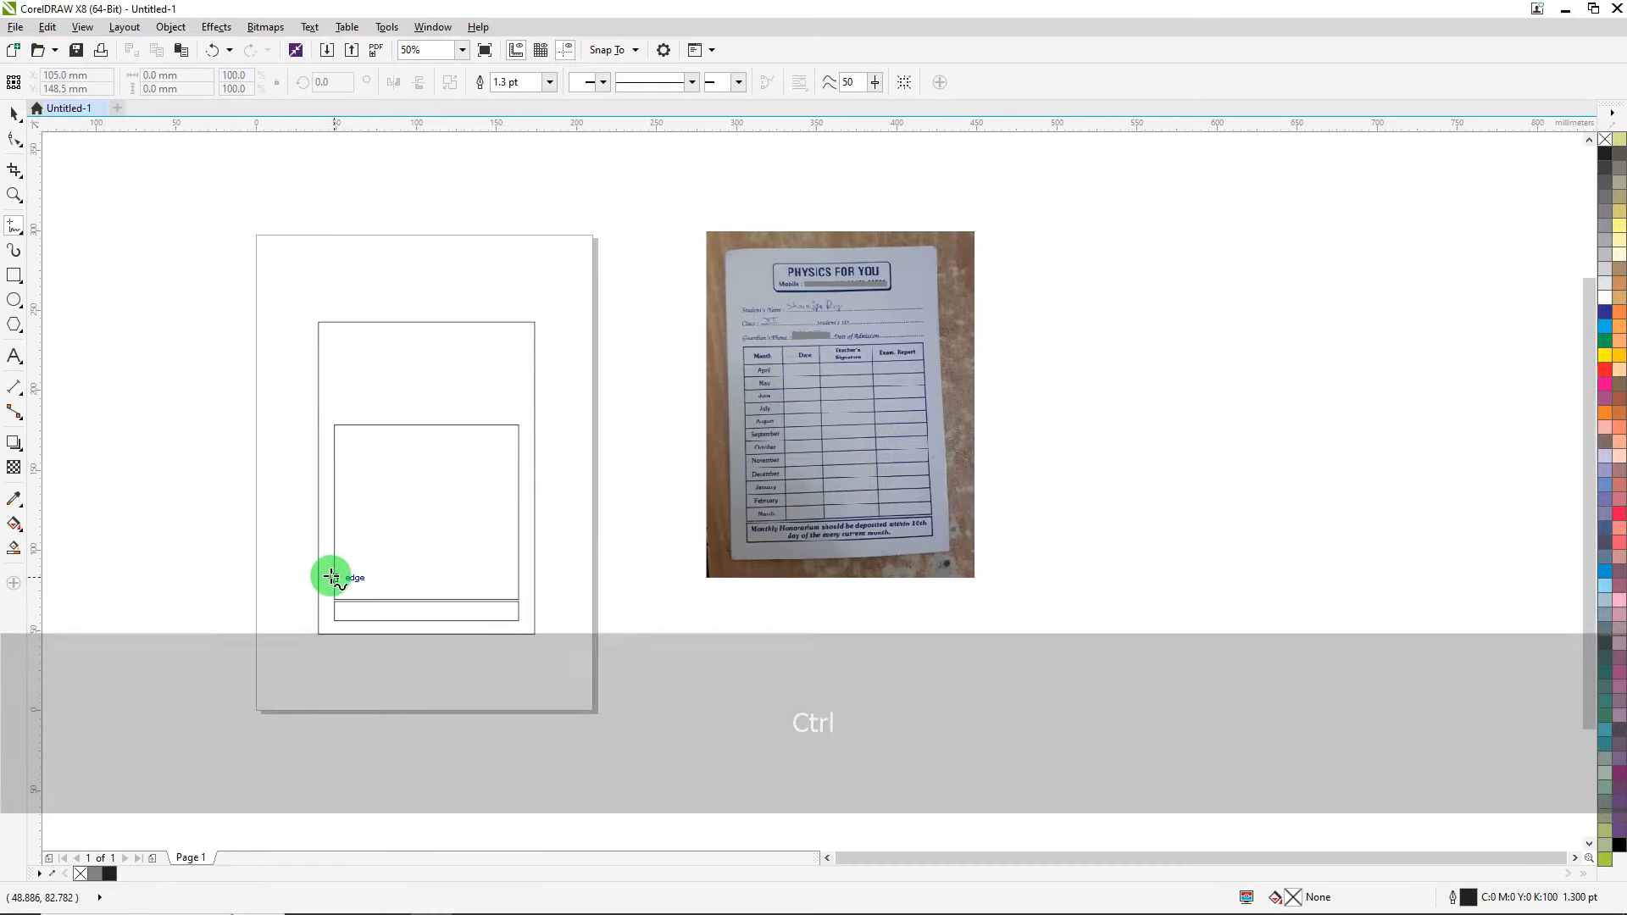
pyautogui.scroll(2, 320, 573)
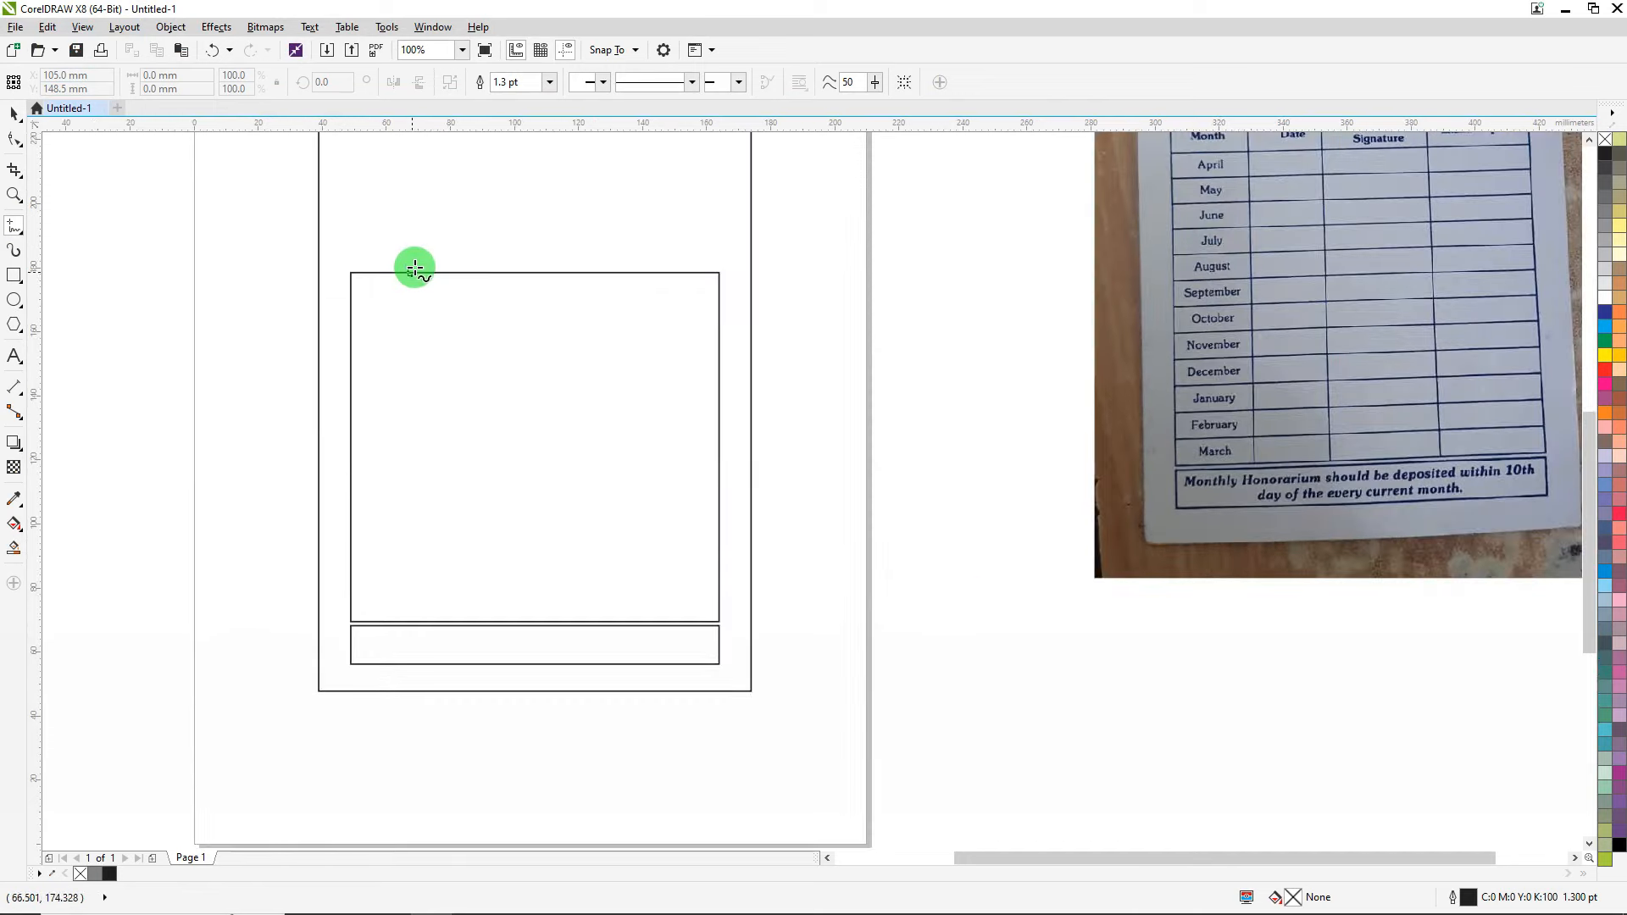
pyautogui.click(409, 273)
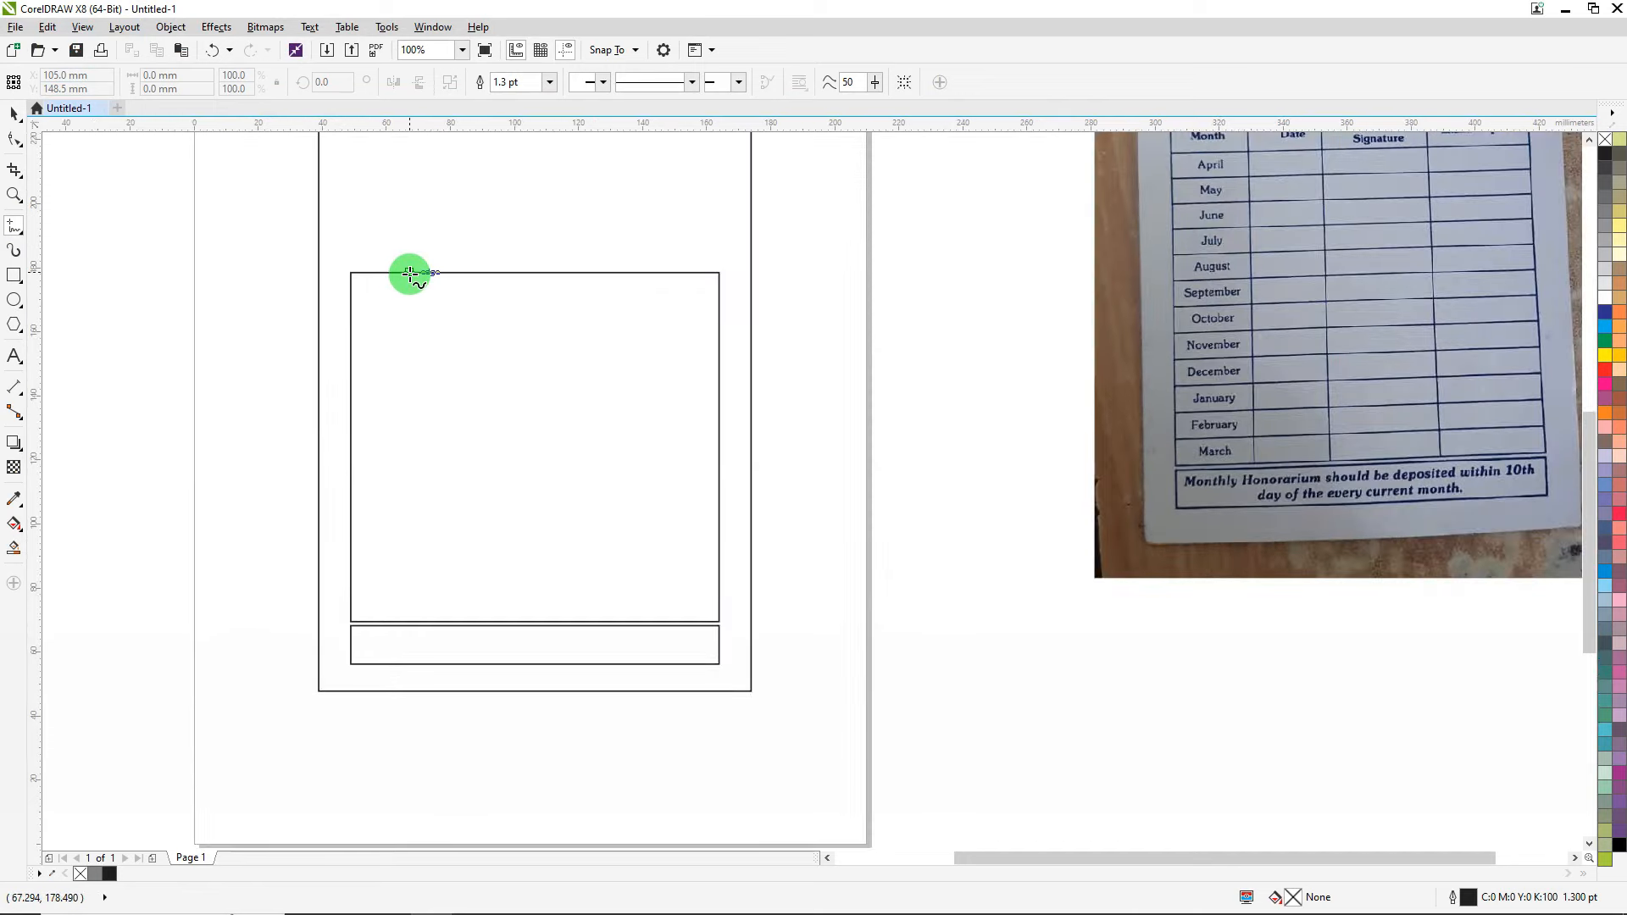
pyautogui.press('ctrl')
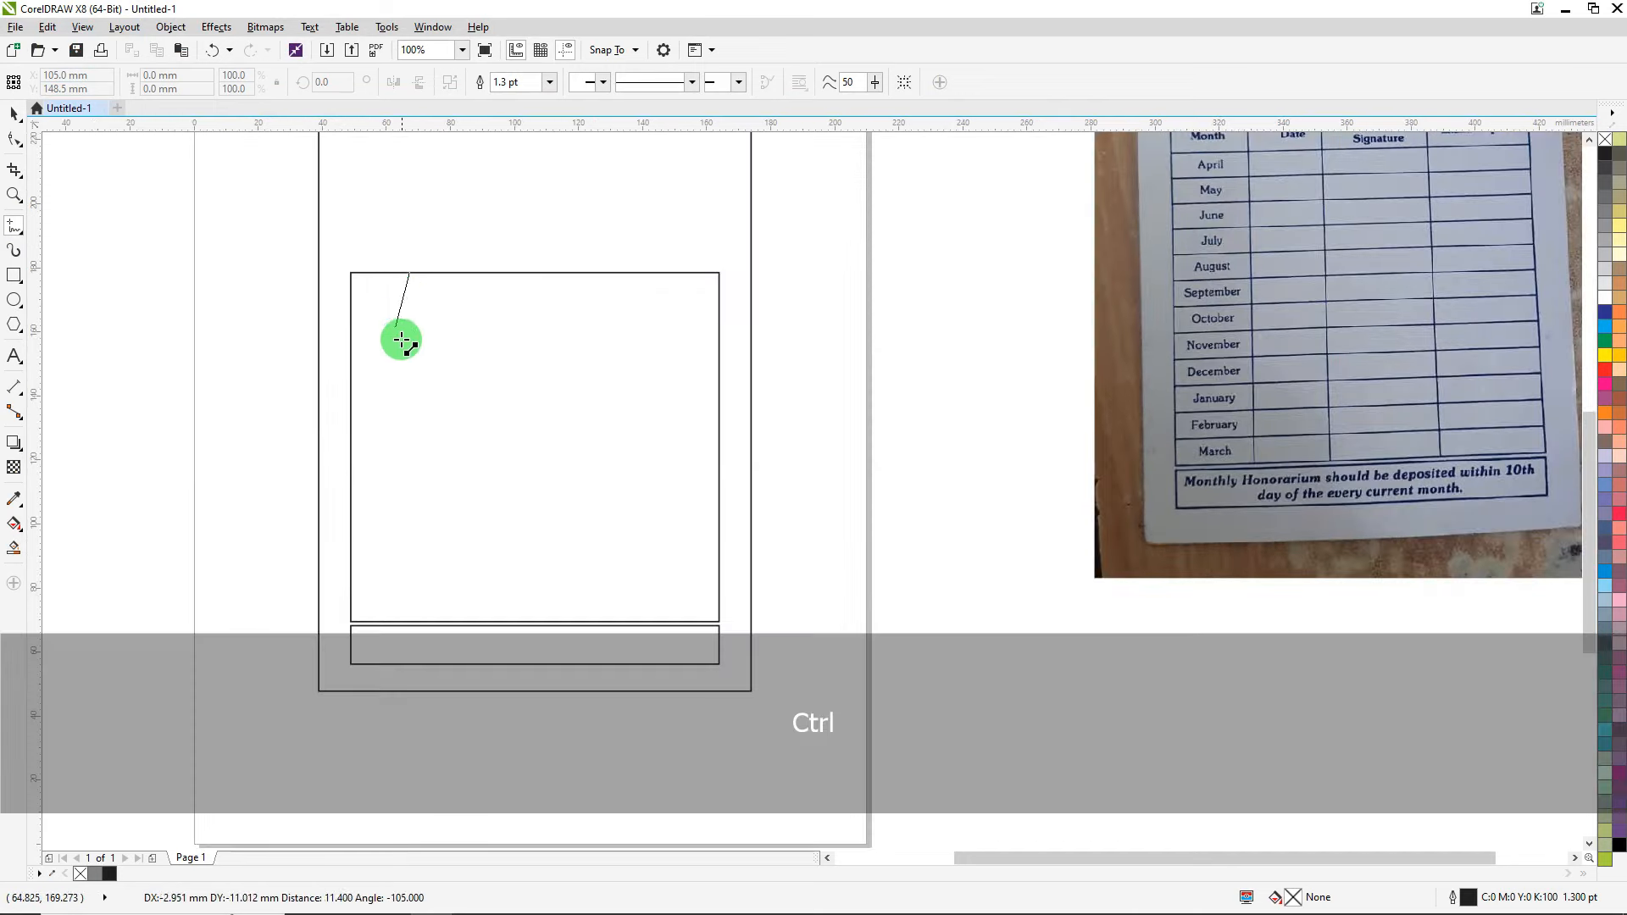
pyautogui.click(421, 634)
pyautogui.scroll(10, 421, 637)
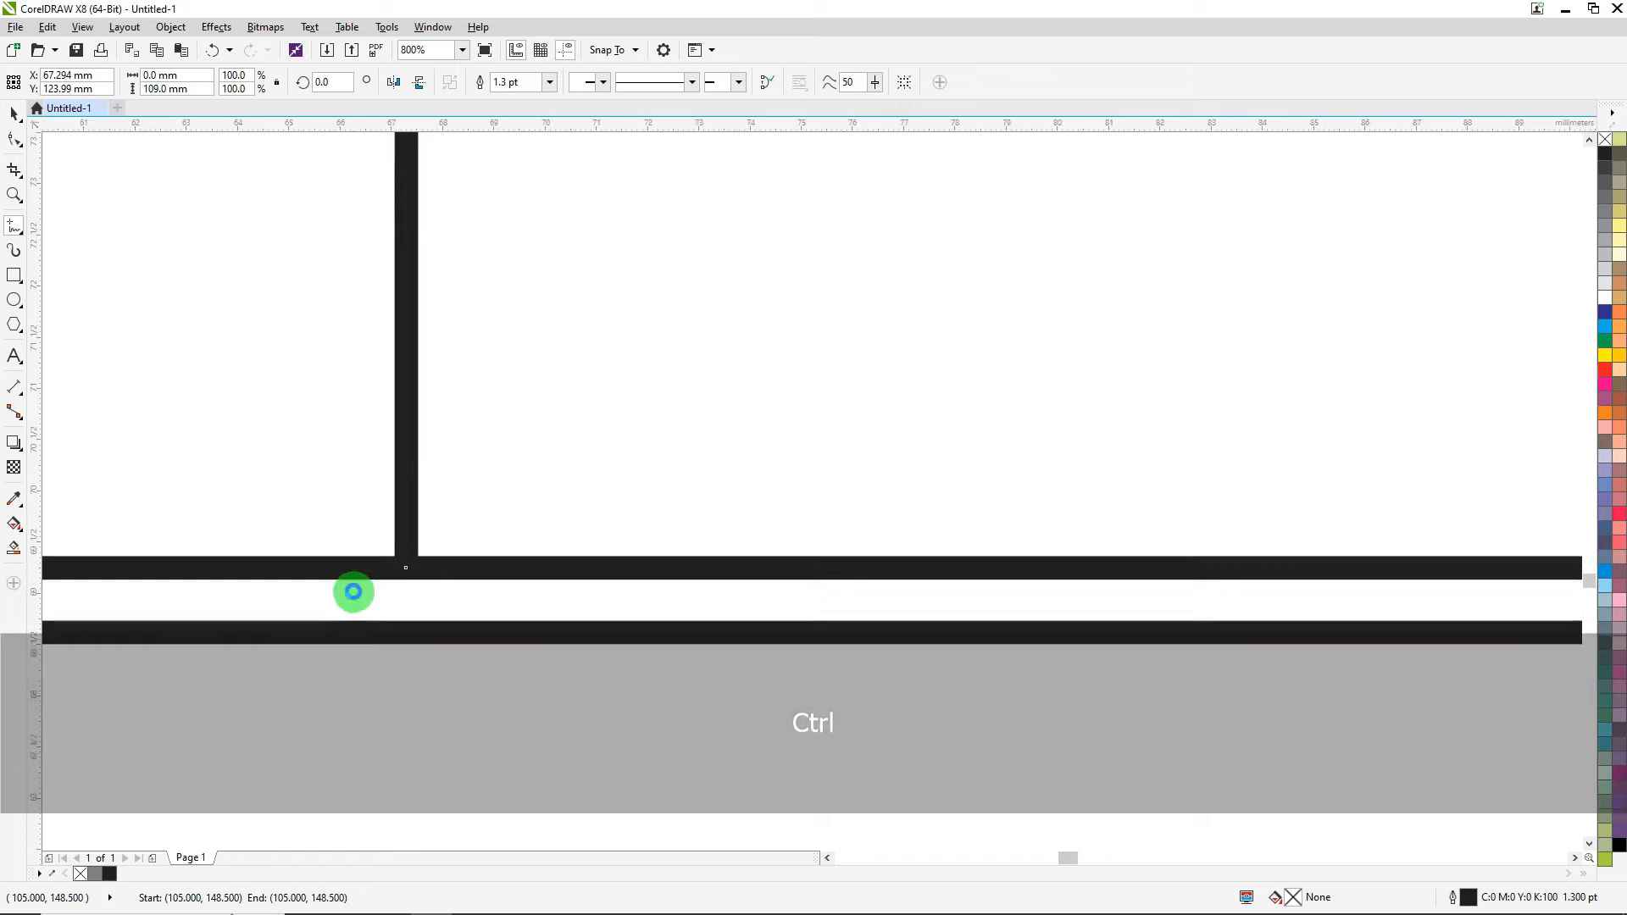
# Align the vertical line with the left edge of the table rectangle.
pyautogui.click(13, 113)
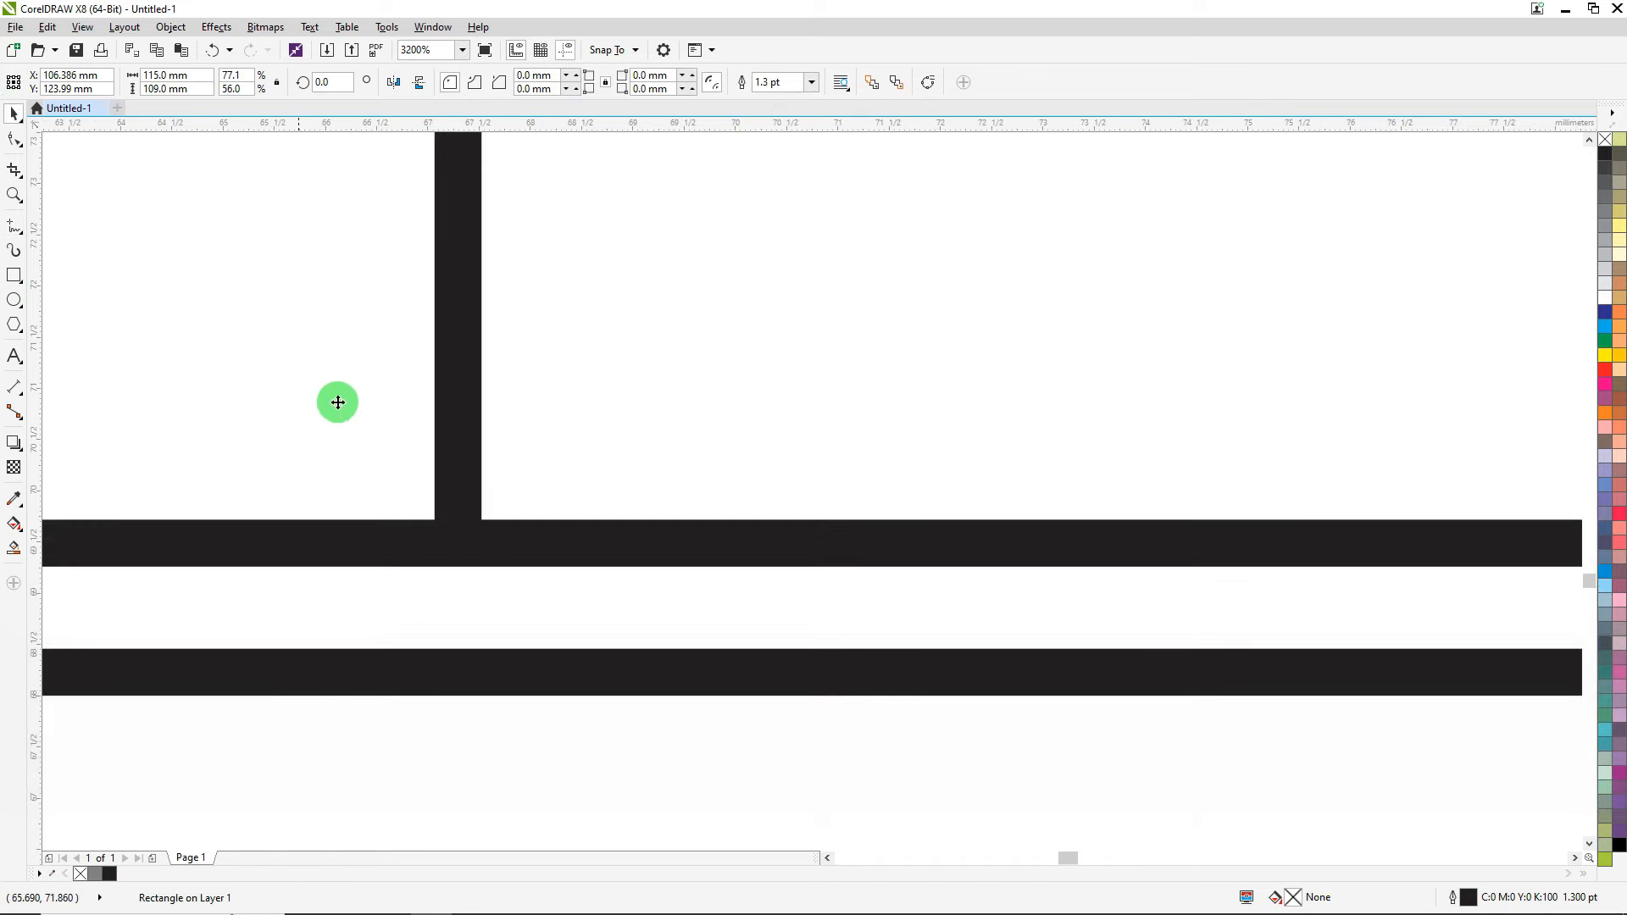
pyautogui.scroll(-12, 461, 586)
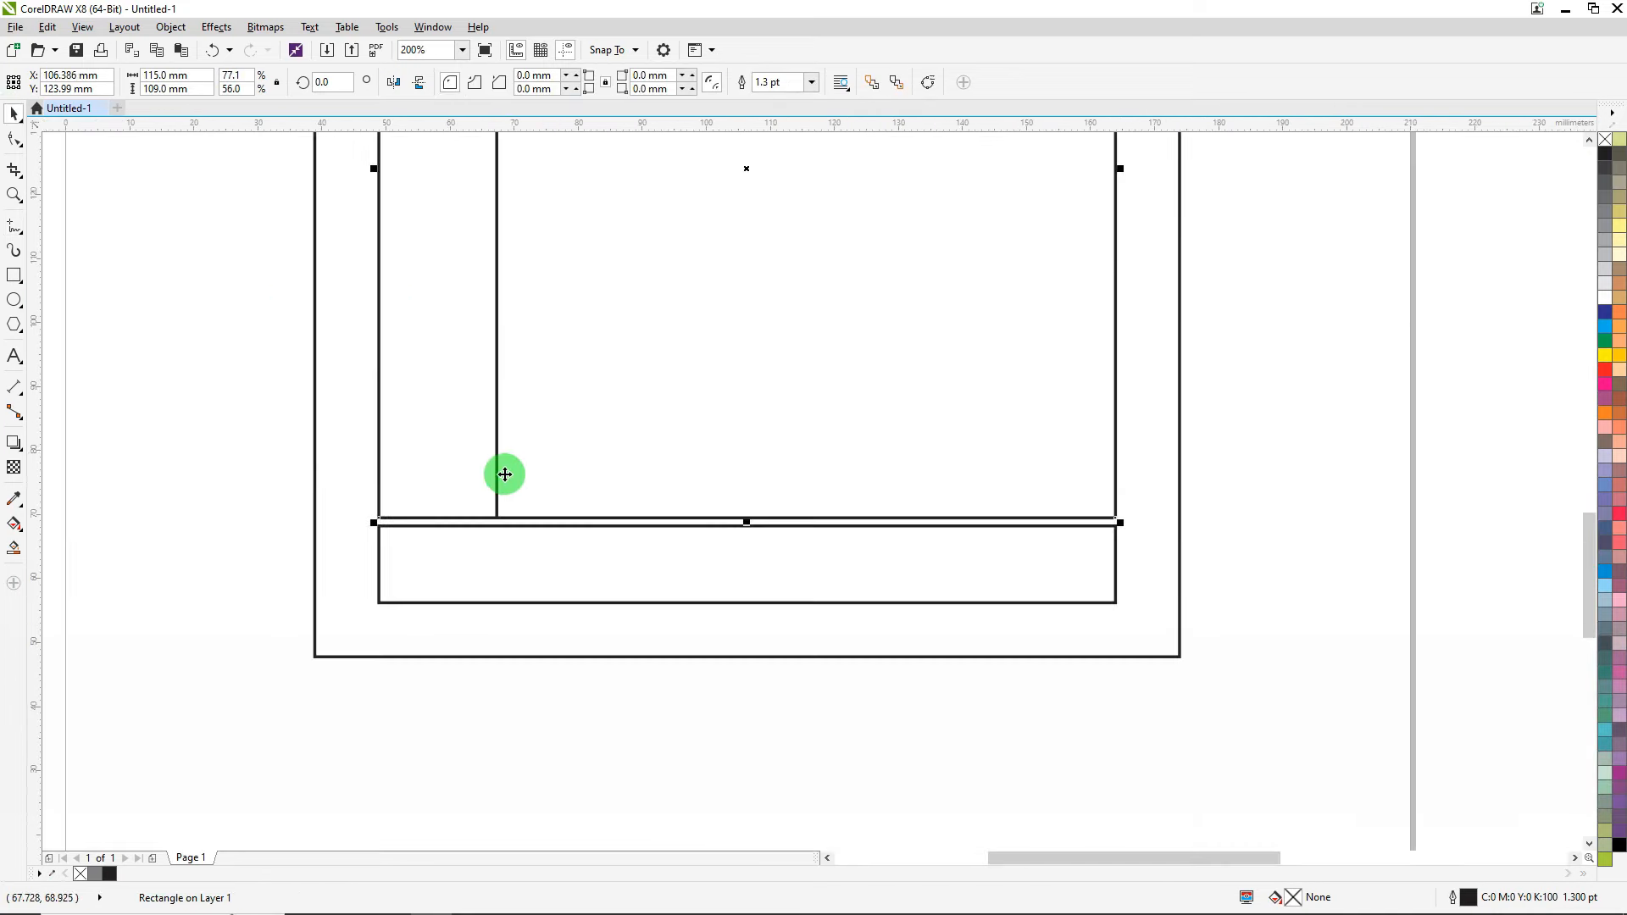
pyautogui.scroll(5, 508, 291)
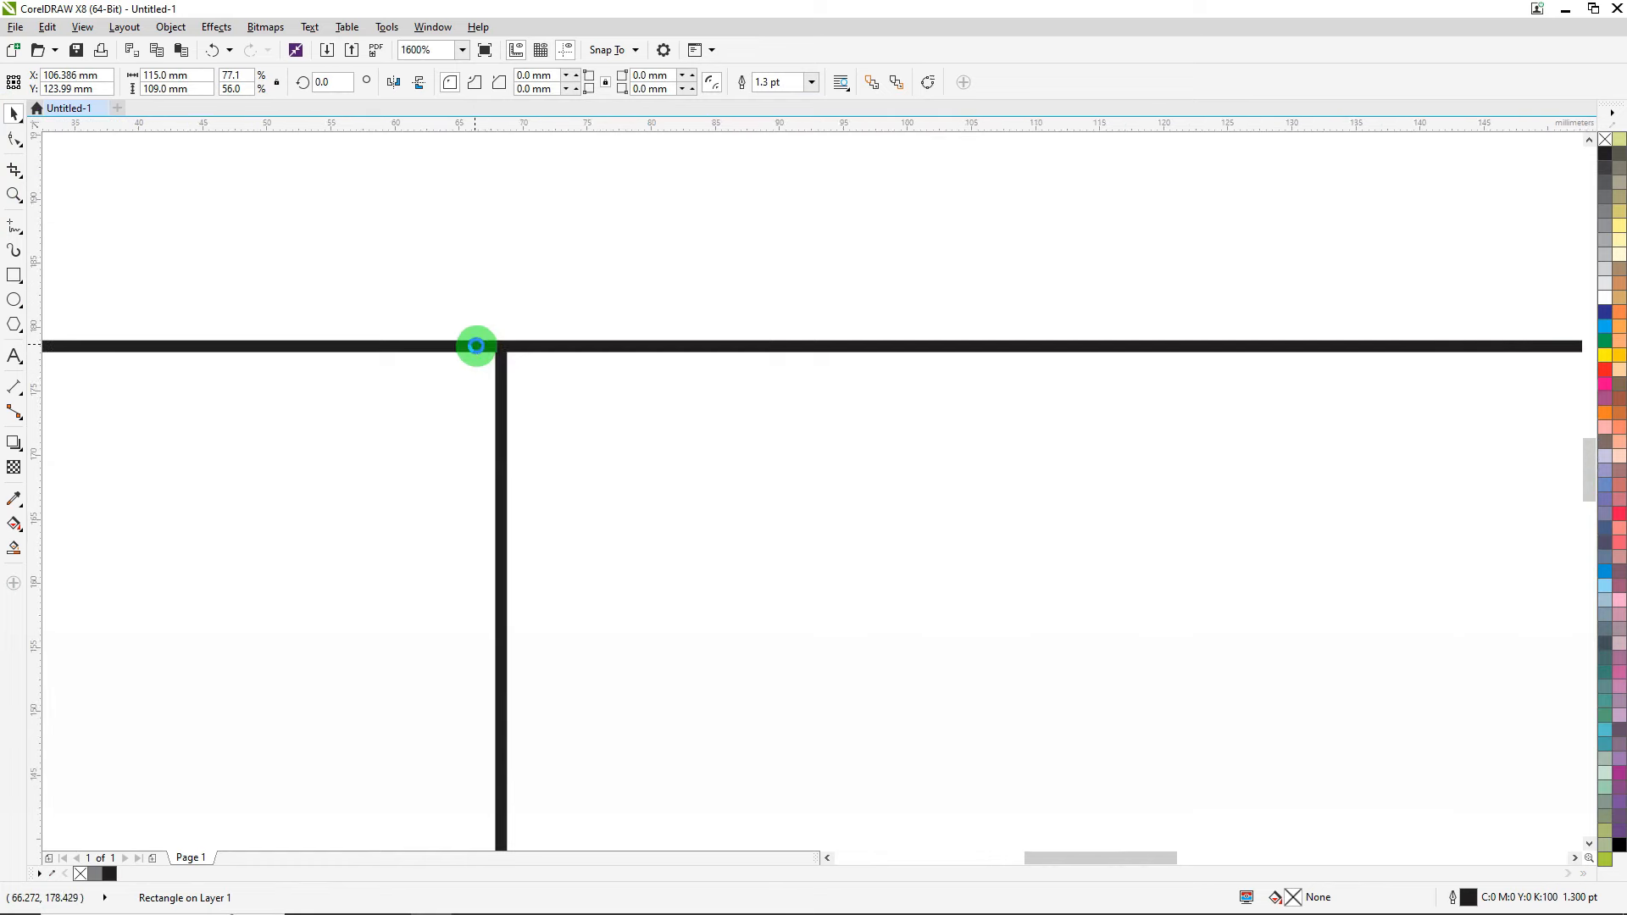
pyautogui.scroll(-3, 478, 344)
pyautogui.click(480, 344)
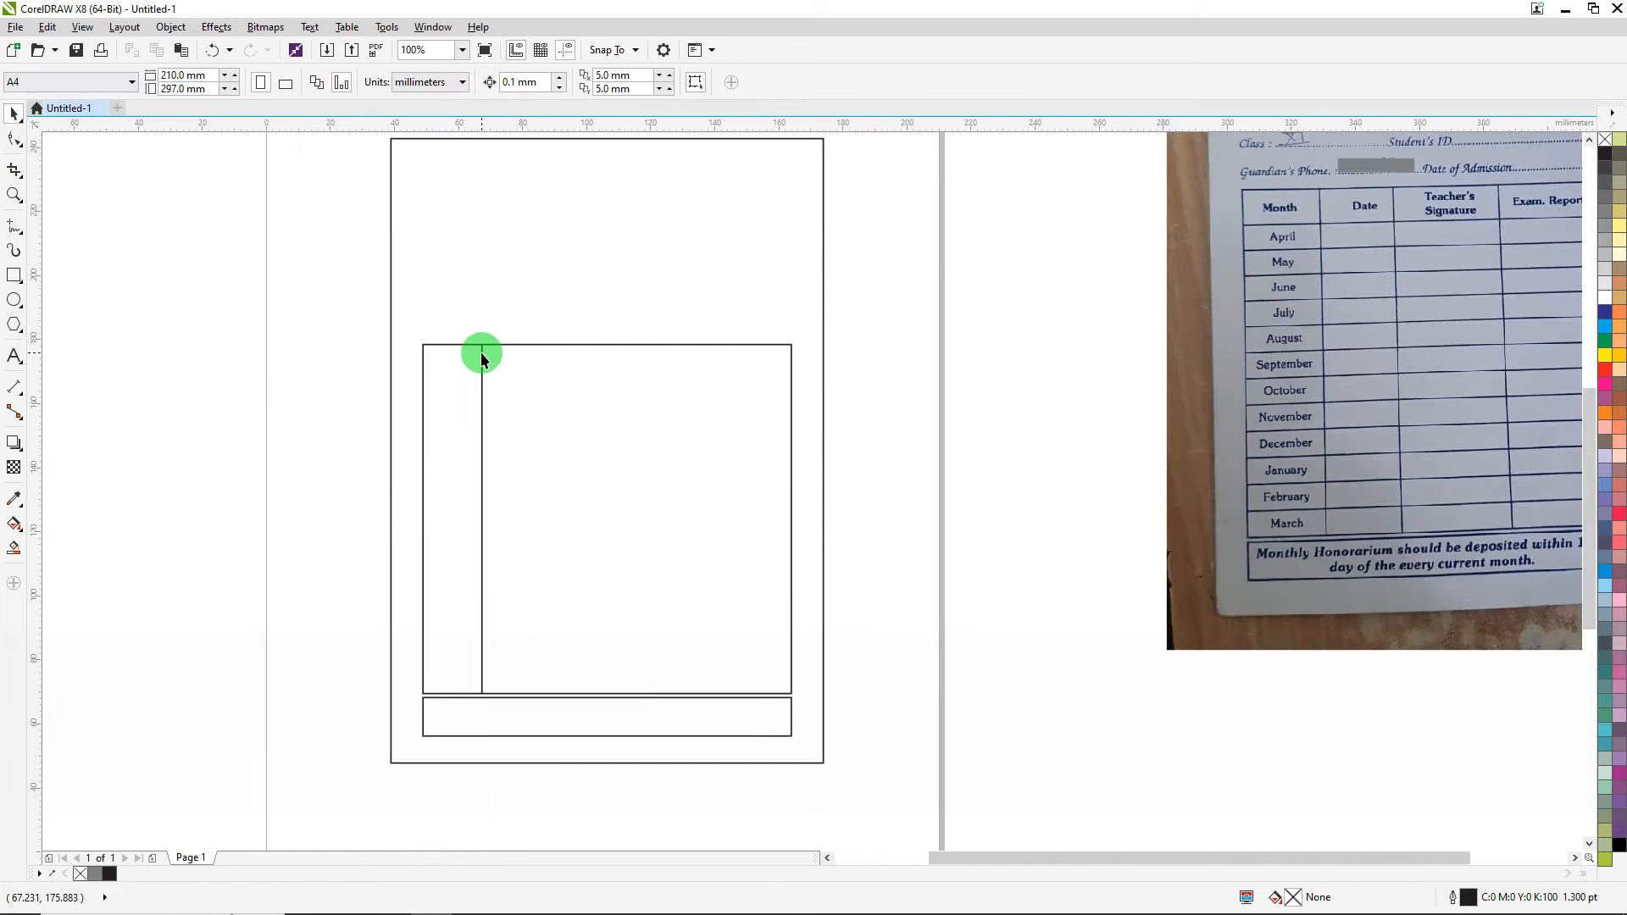
pyautogui.scroll(1, 508, 356)
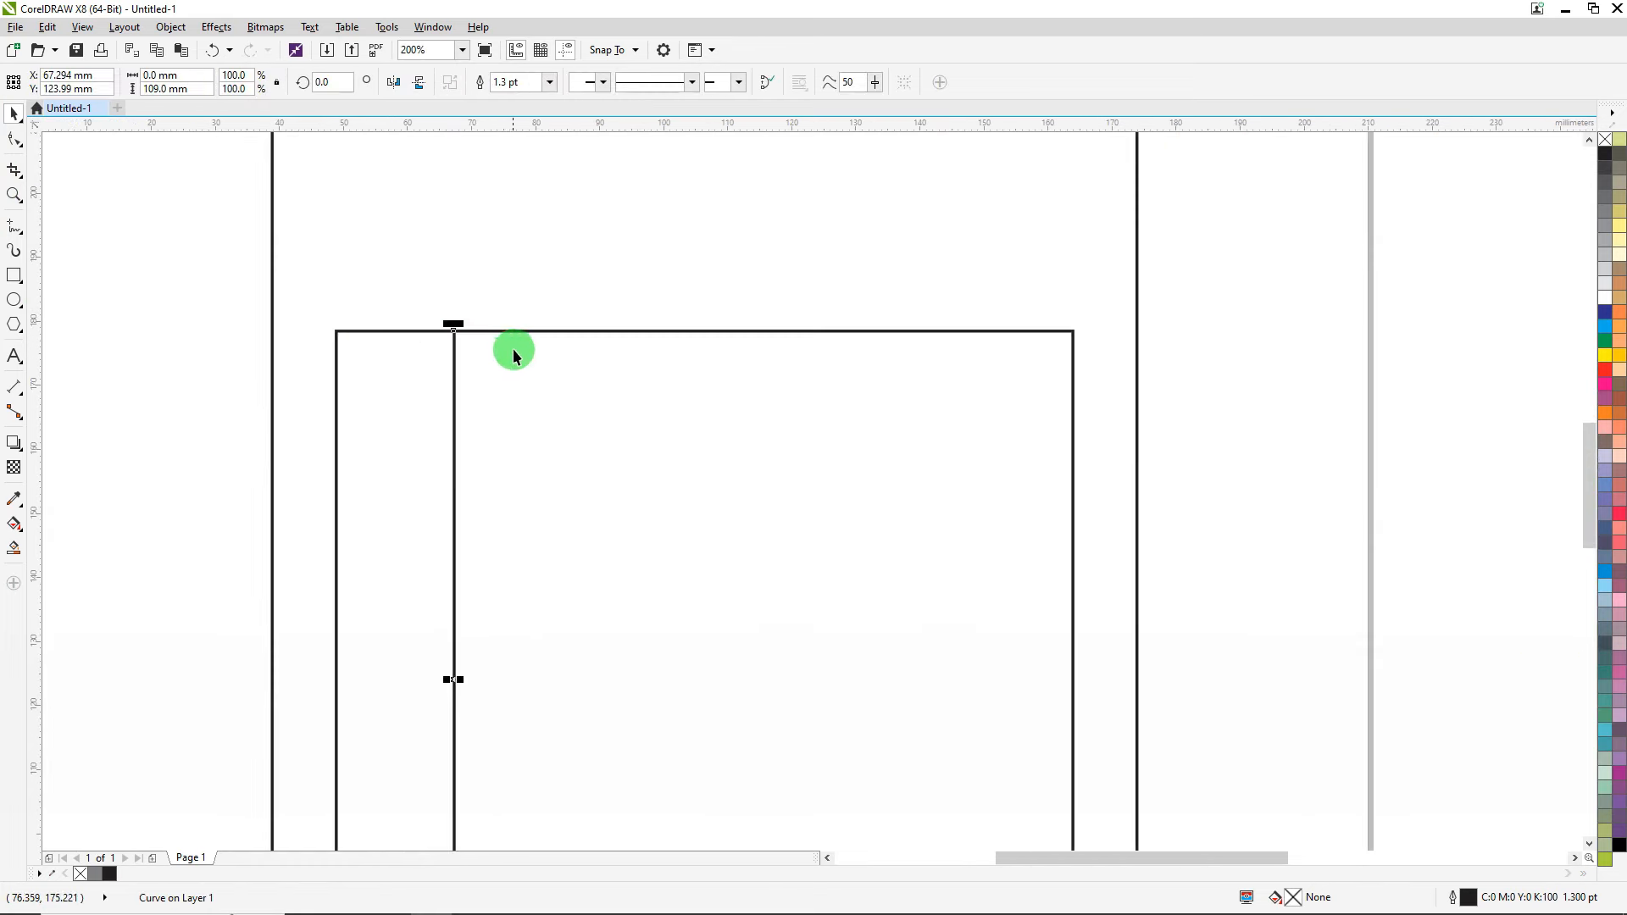
pyautogui.keyDown('shift'); pyautogui.click(517, 333); pyautogui.keyUp('shift')
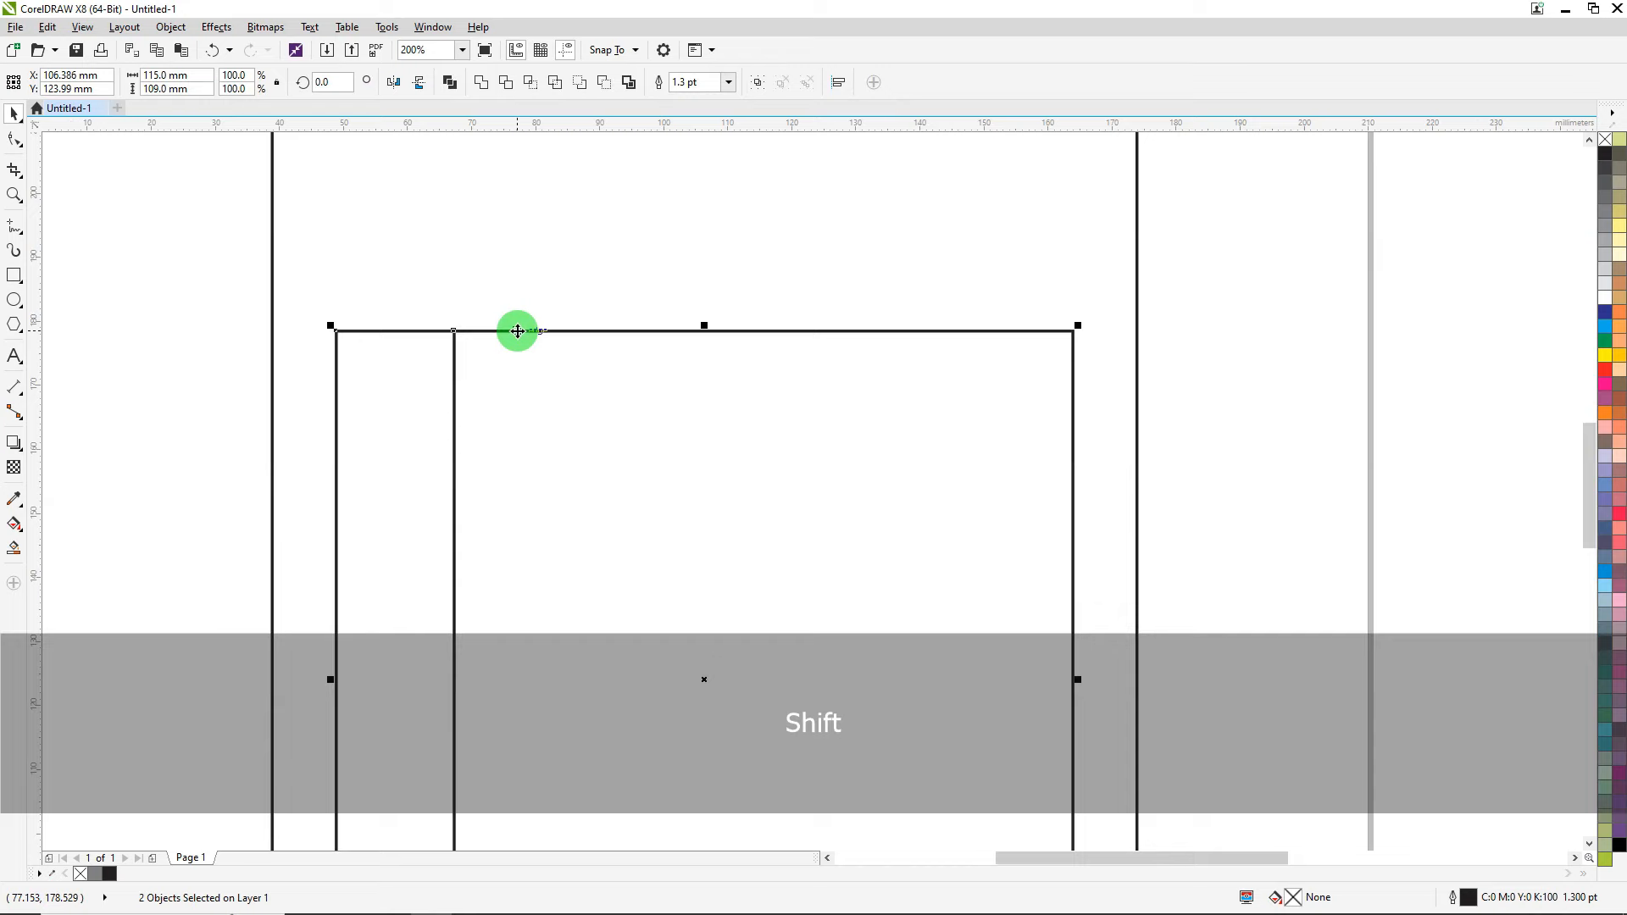
pyautogui.scroll(-1, 556, 291)
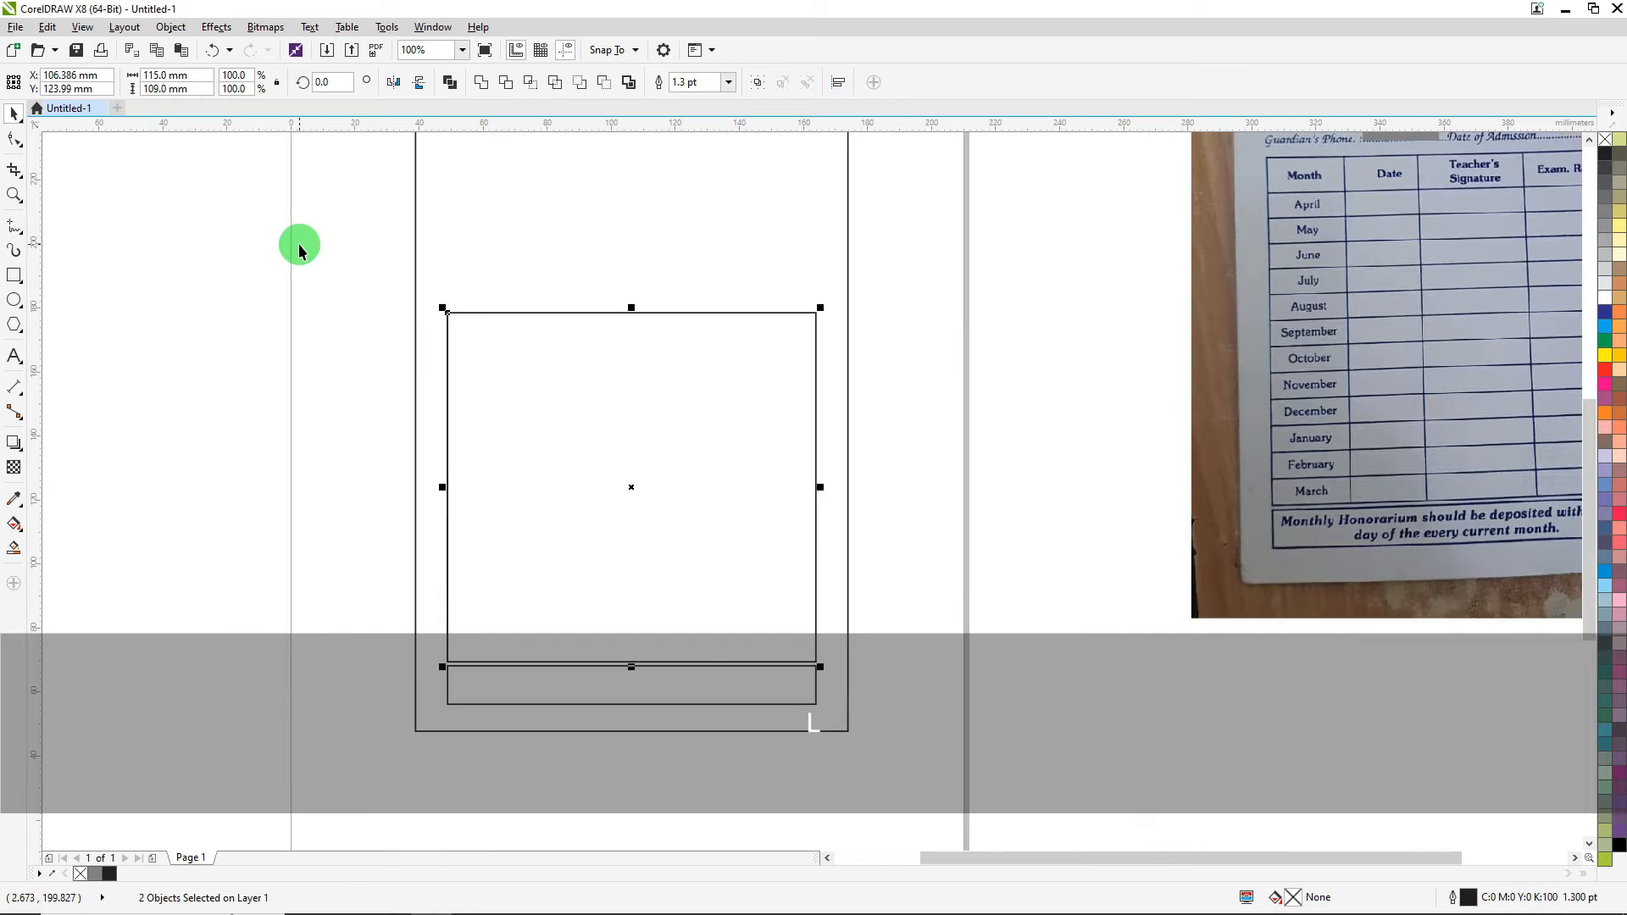
# Copy the vertical line 25 mm to the right, then delete the original line on the table's left edge.
pyautogui.moveTo(298, 244); pyautogui.dragTo(510, 680)
pyautogui.press('alt')
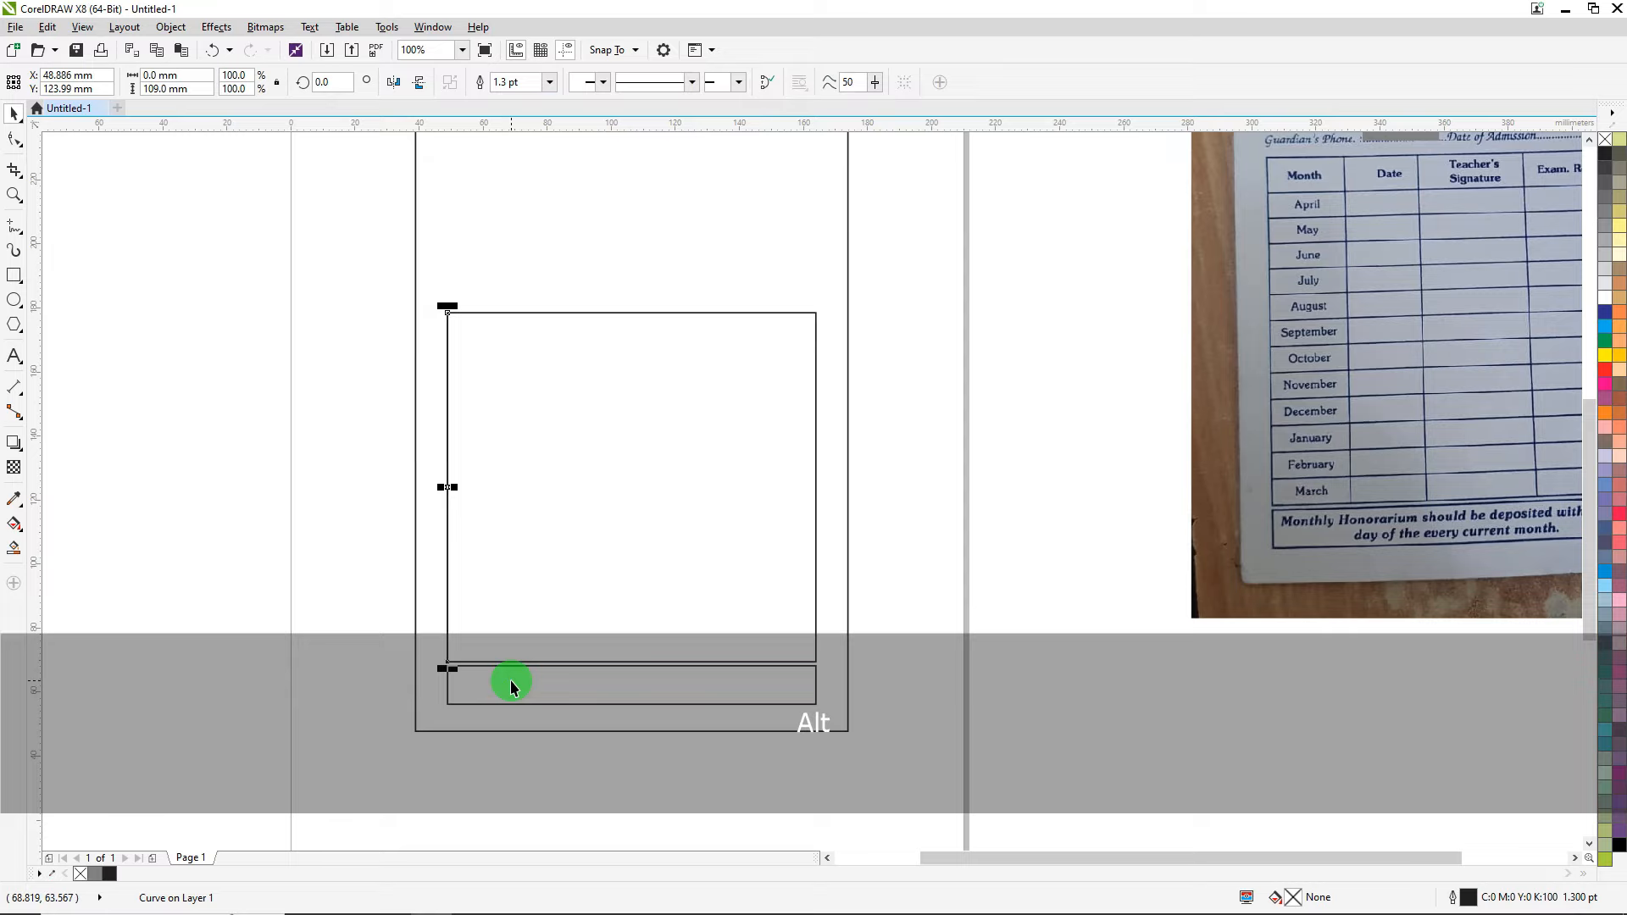
pyautogui.hotkey('alt', 'F7')
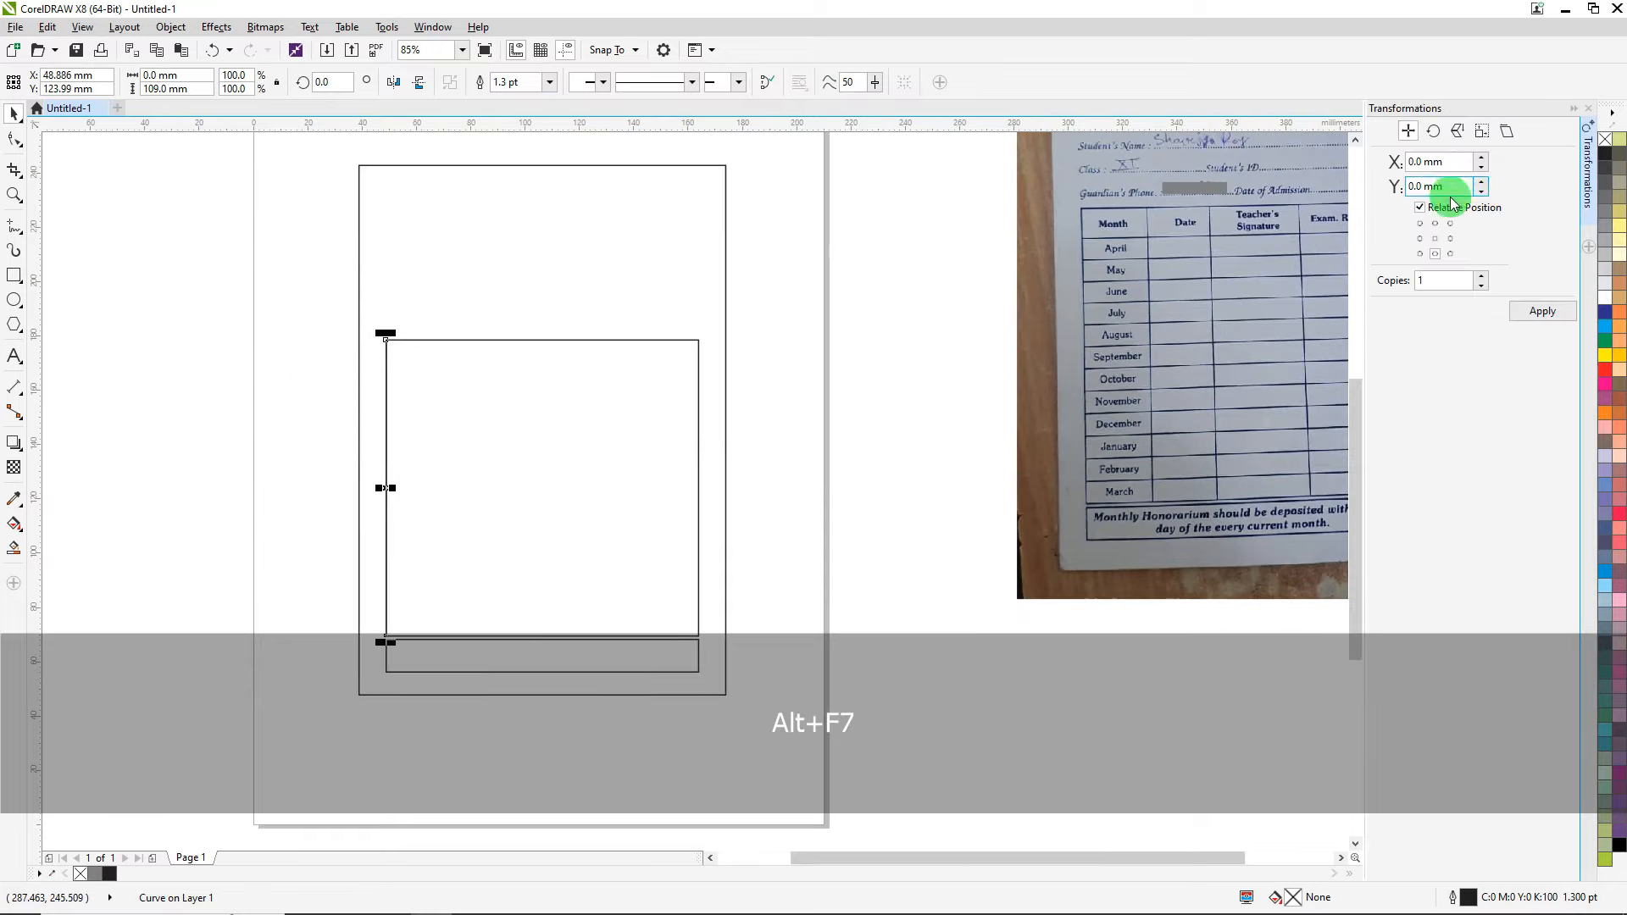
pyautogui.click(1420, 238)
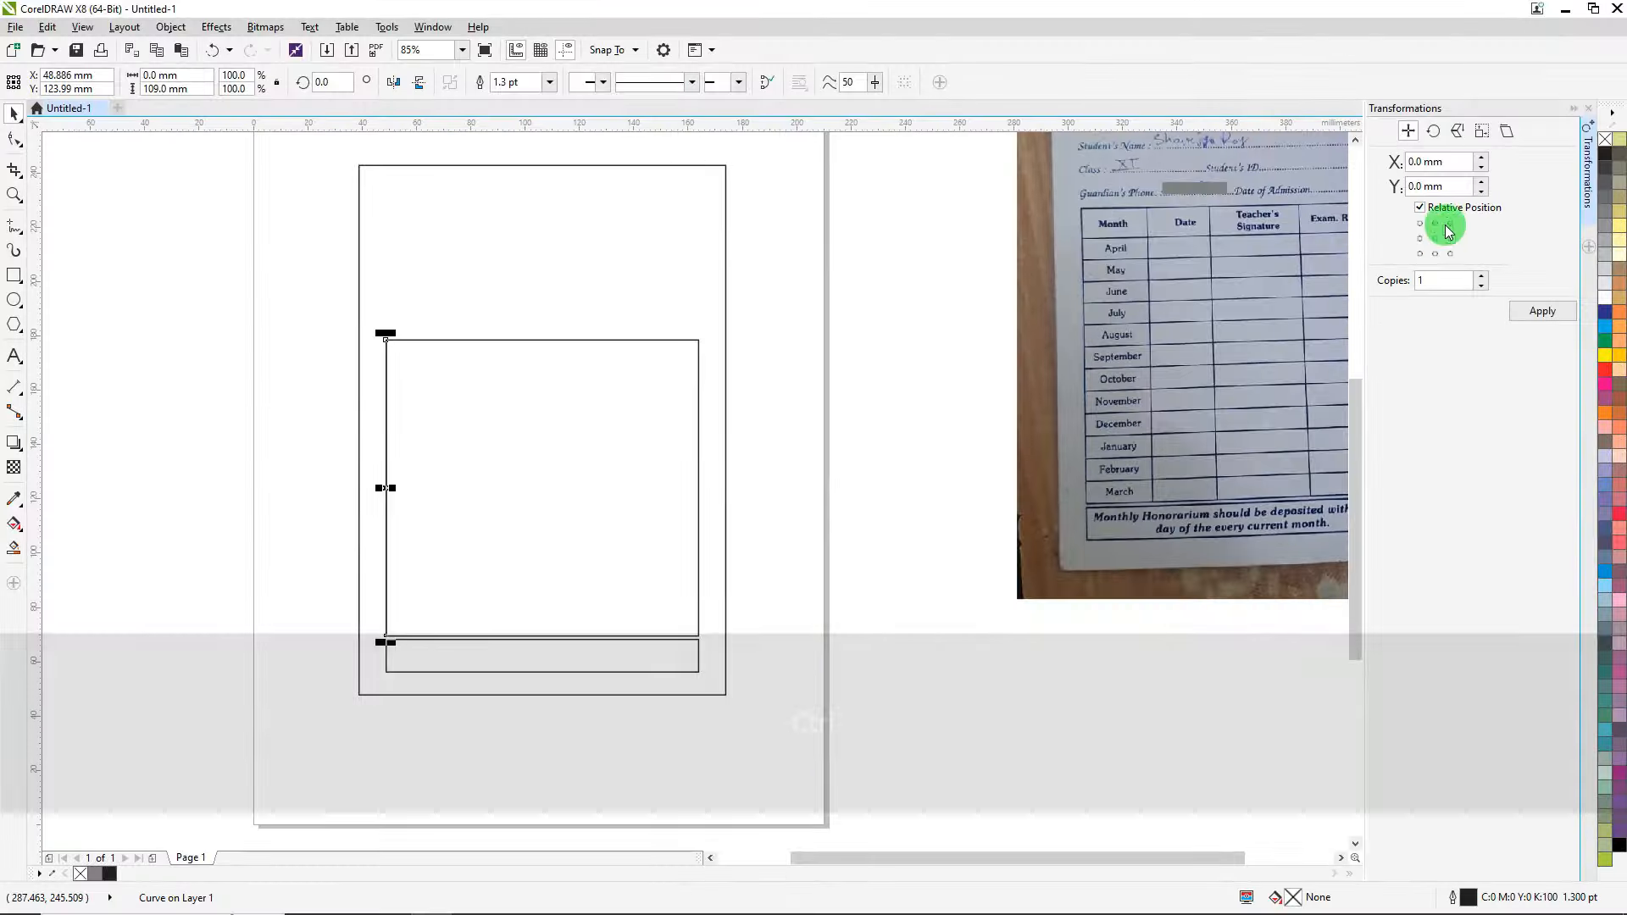
pyautogui.moveTo(1450, 162); pyautogui.dragTo(1334, 170)
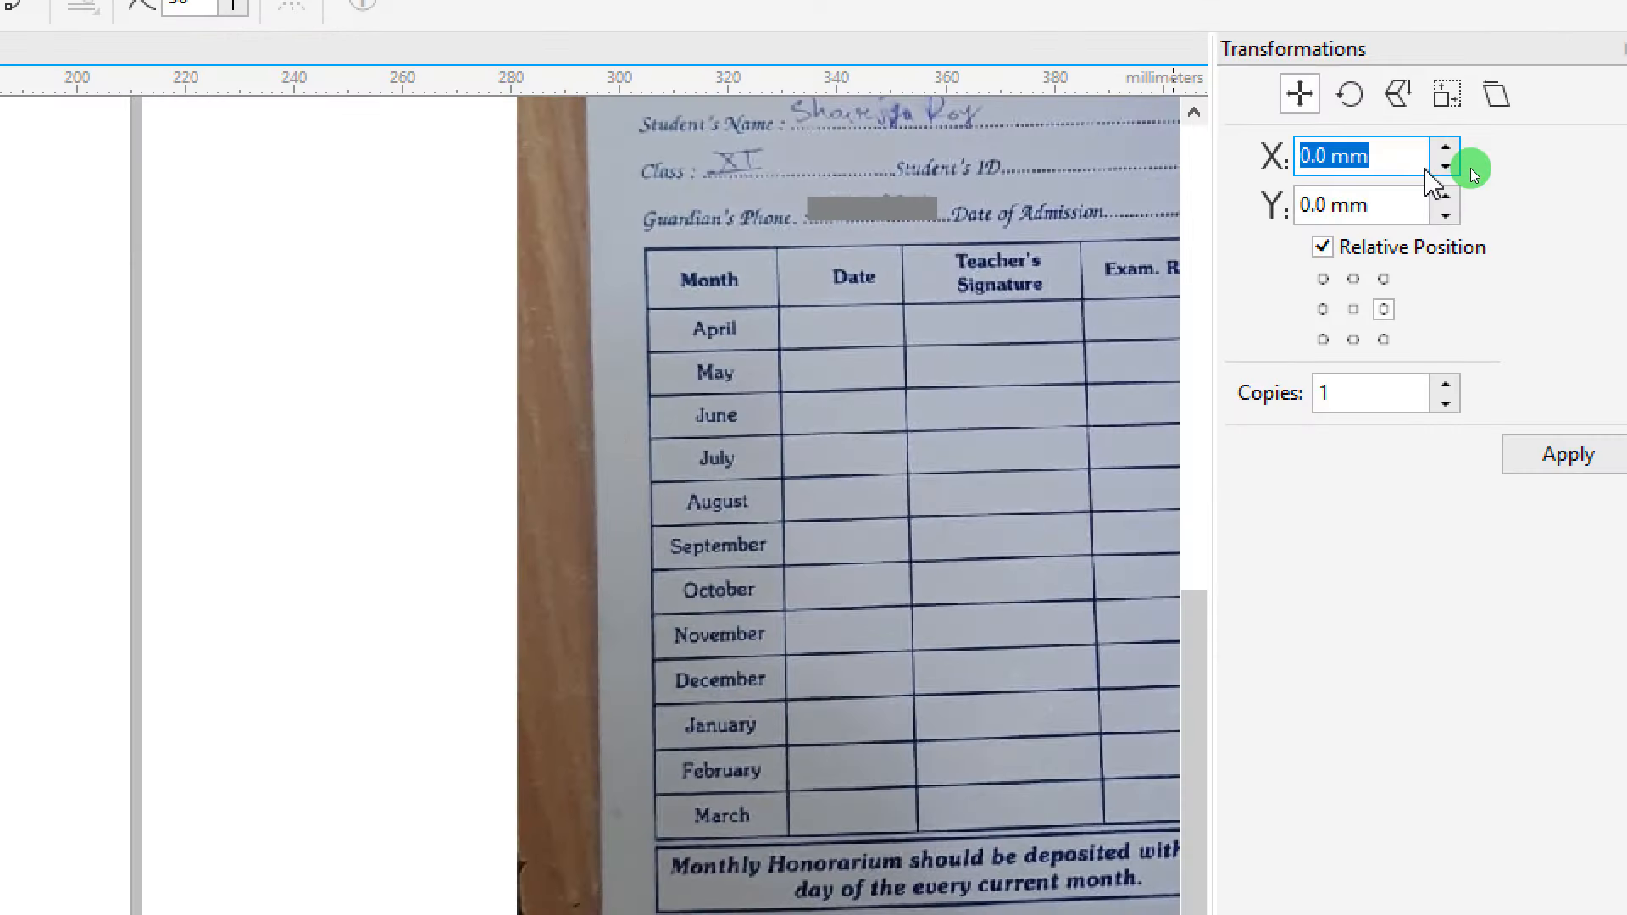
pyautogui.write('25')
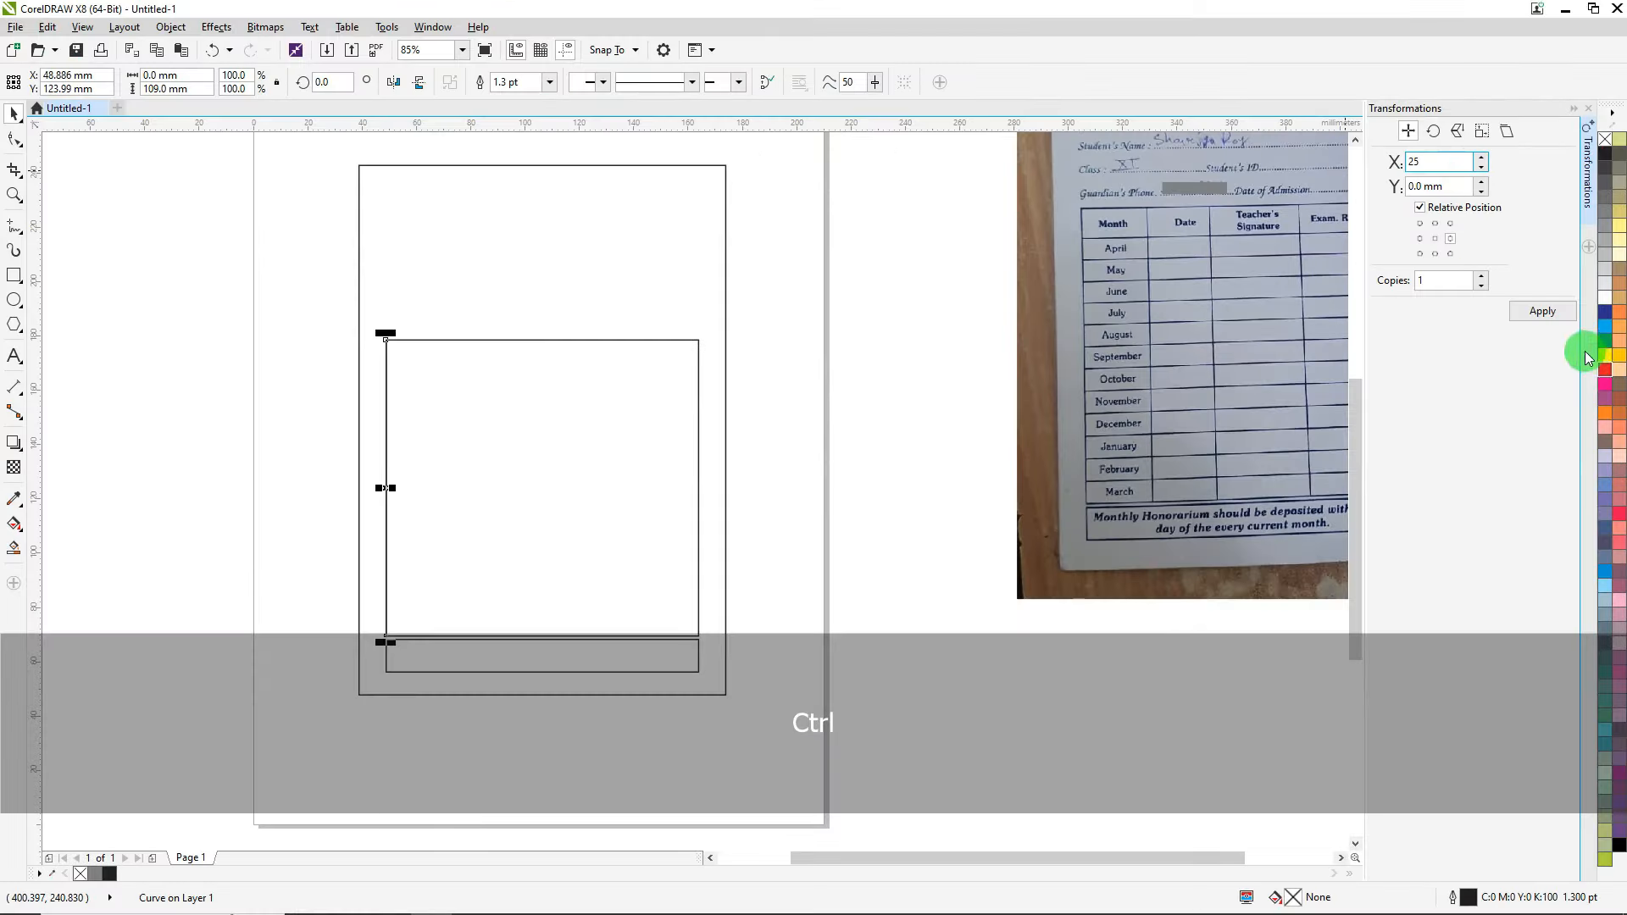
pyautogui.click(1542, 311)
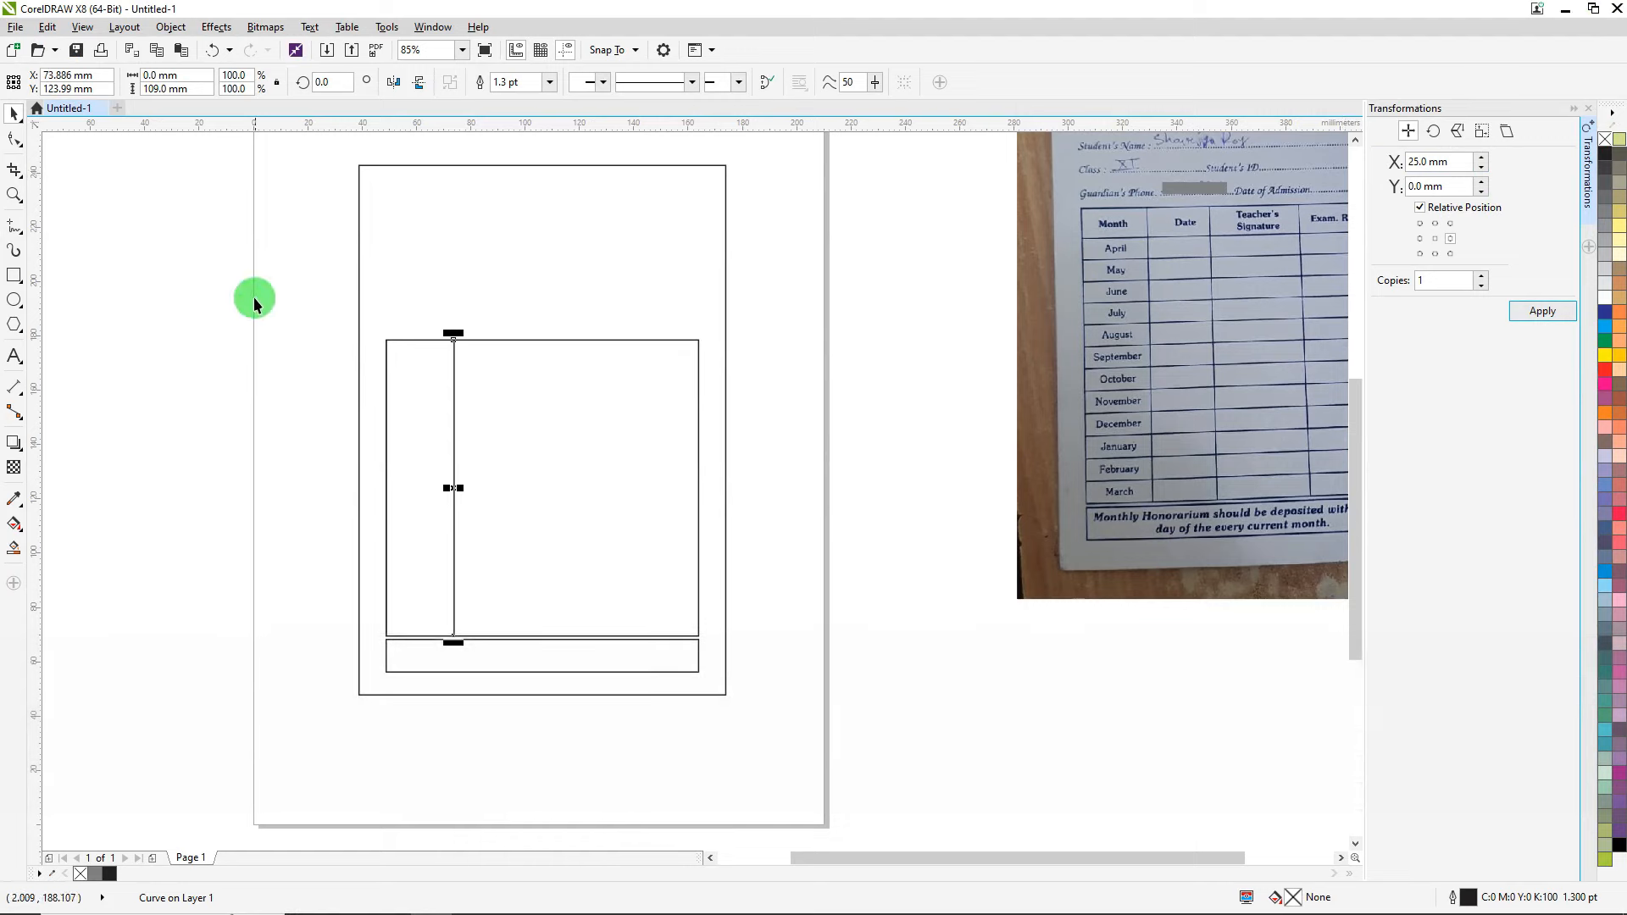
pyautogui.moveTo(255, 260); pyautogui.dragTo(422, 659)
pyautogui.press('Delete')
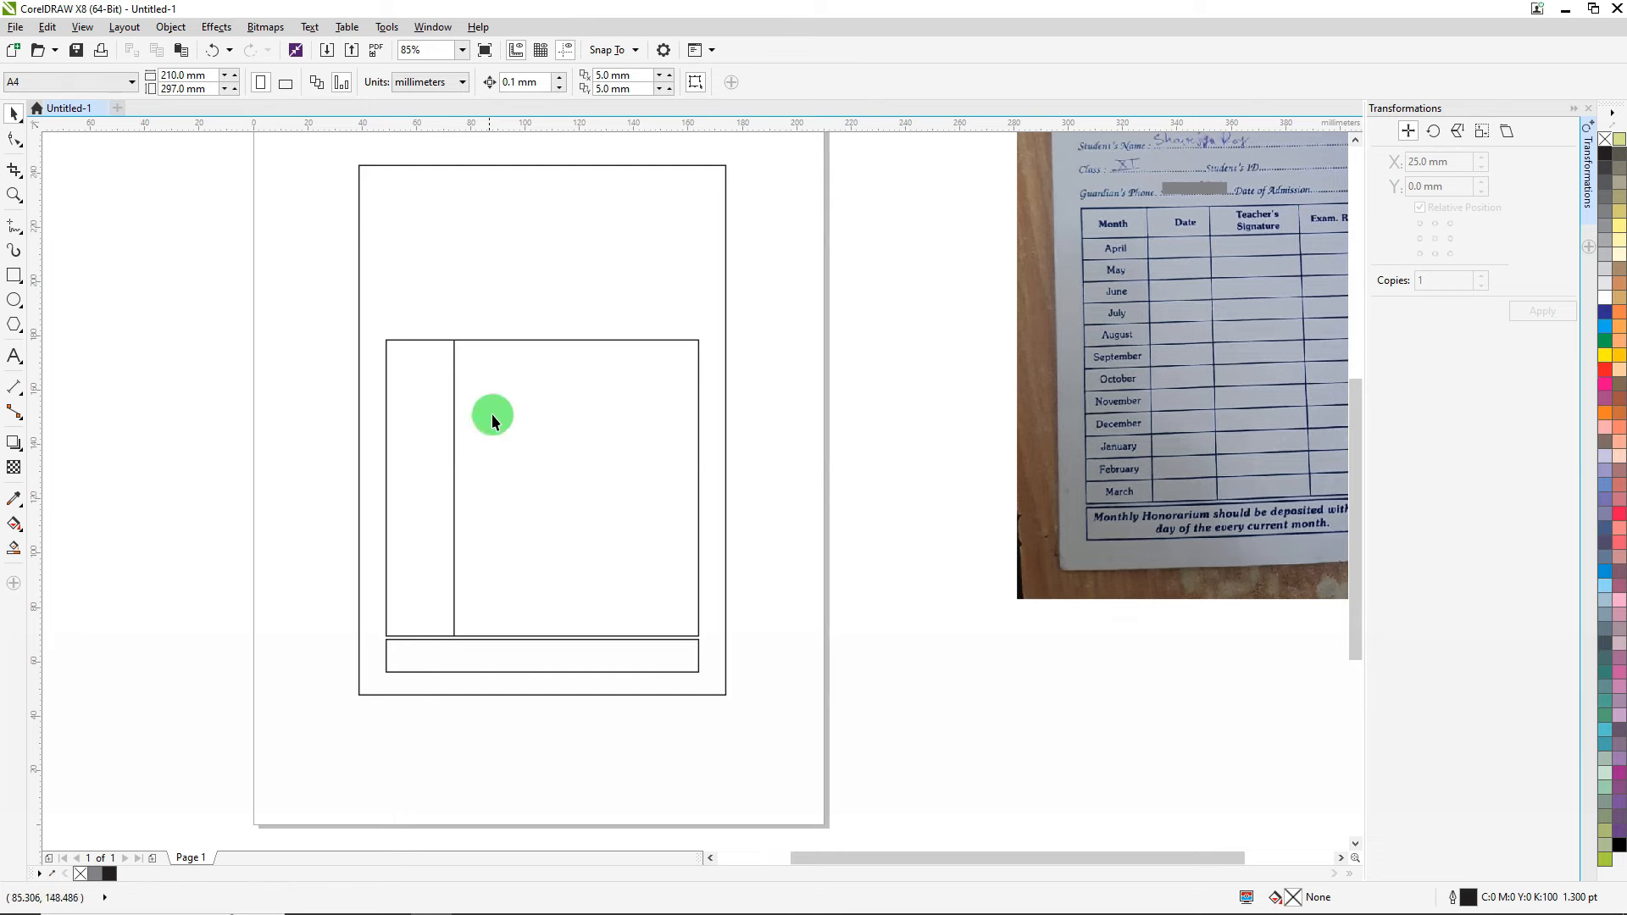
pyautogui.click(456, 345)
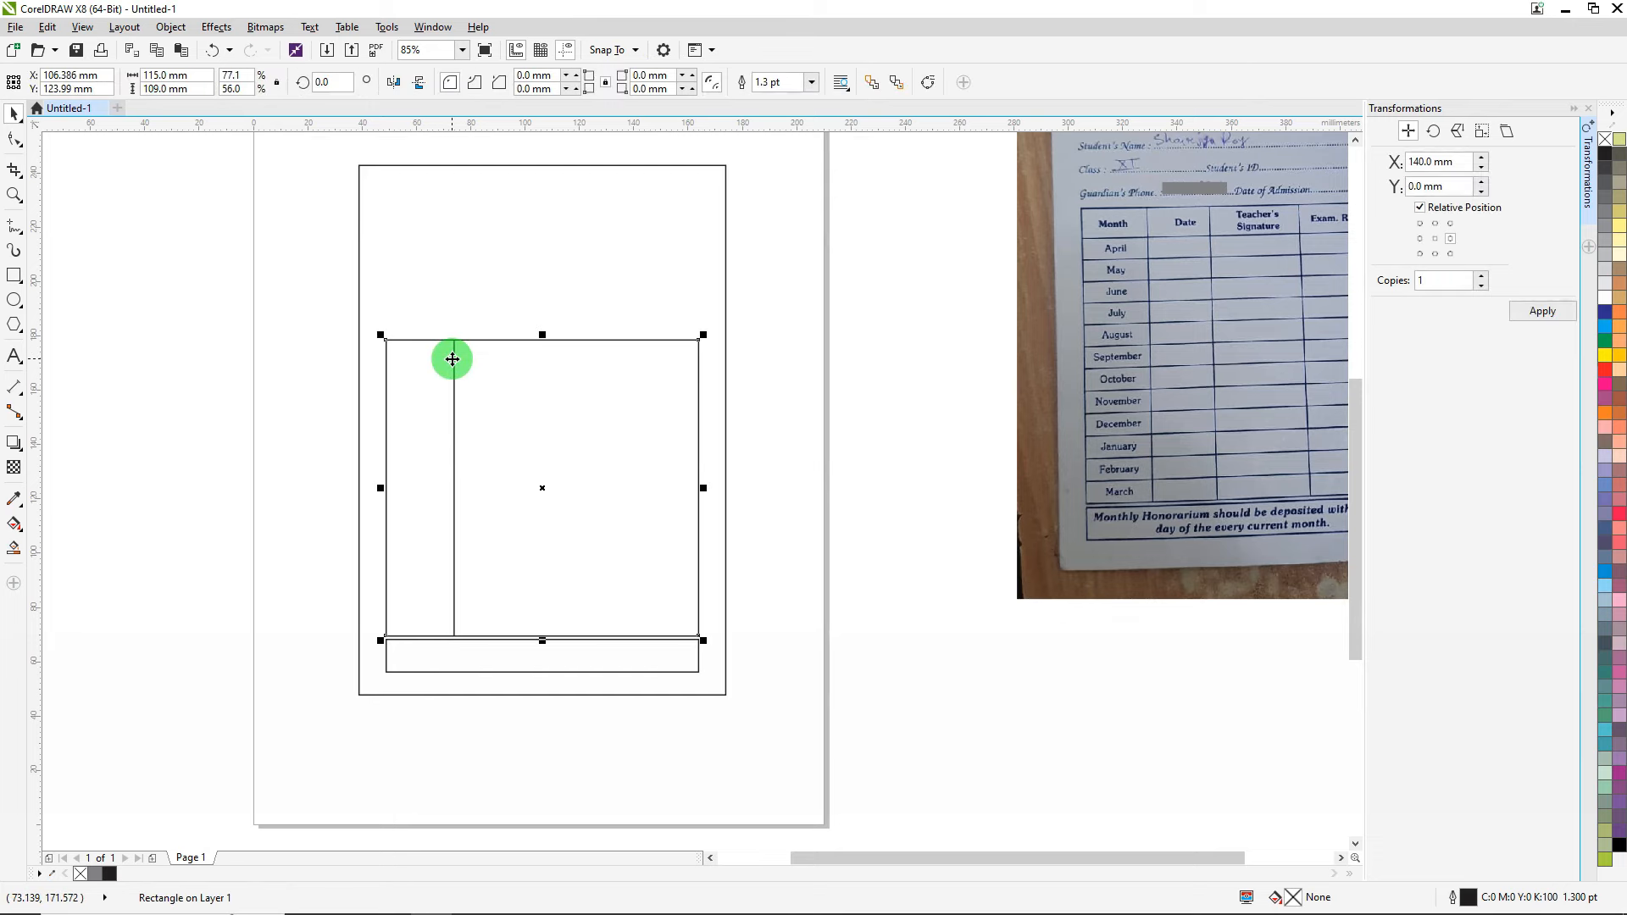
pyautogui.click(456, 348)
pyautogui.moveTo(442, 290); pyautogui.dragTo(487, 675)
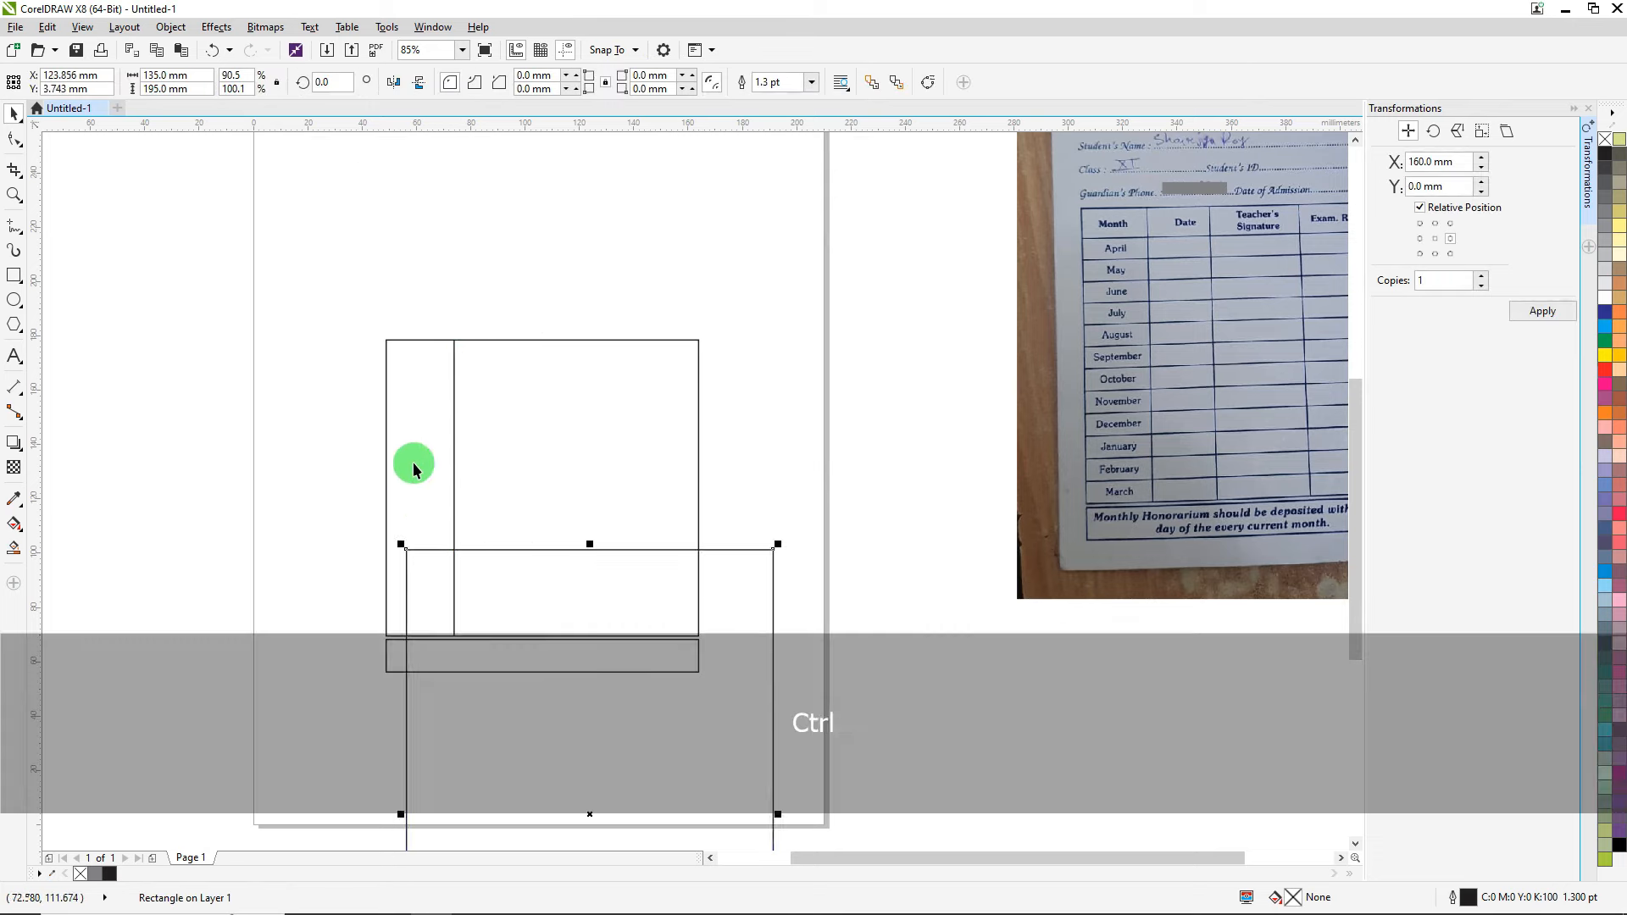
pyautogui.hotkey('ctrl', 'z')
# Copy the first column line 24 mm to the right to mark the end of the Date column.
pyautogui.moveTo(255, 261); pyautogui.dragTo(490, 710)
pyautogui.doubleClick(1428, 162)
pyautogui.write('24')
pyautogui.click(1542, 311)
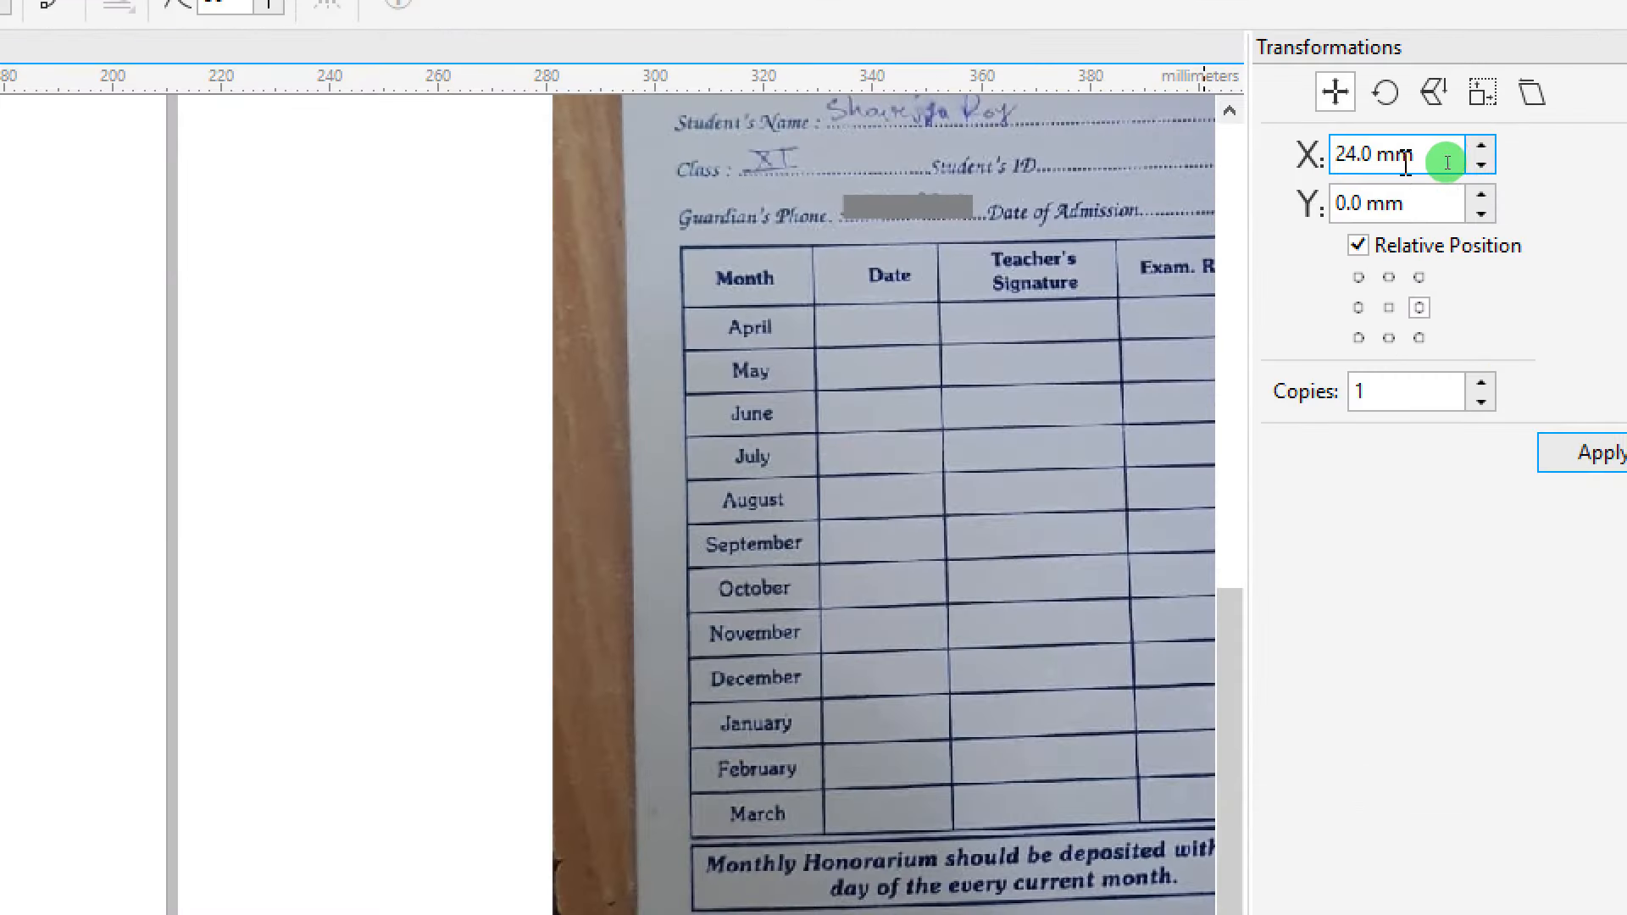
# Copy the second column line 34 mm to the right to mark the end of the Teacher's Signature column.
pyautogui.doubleClick(1445, 166)
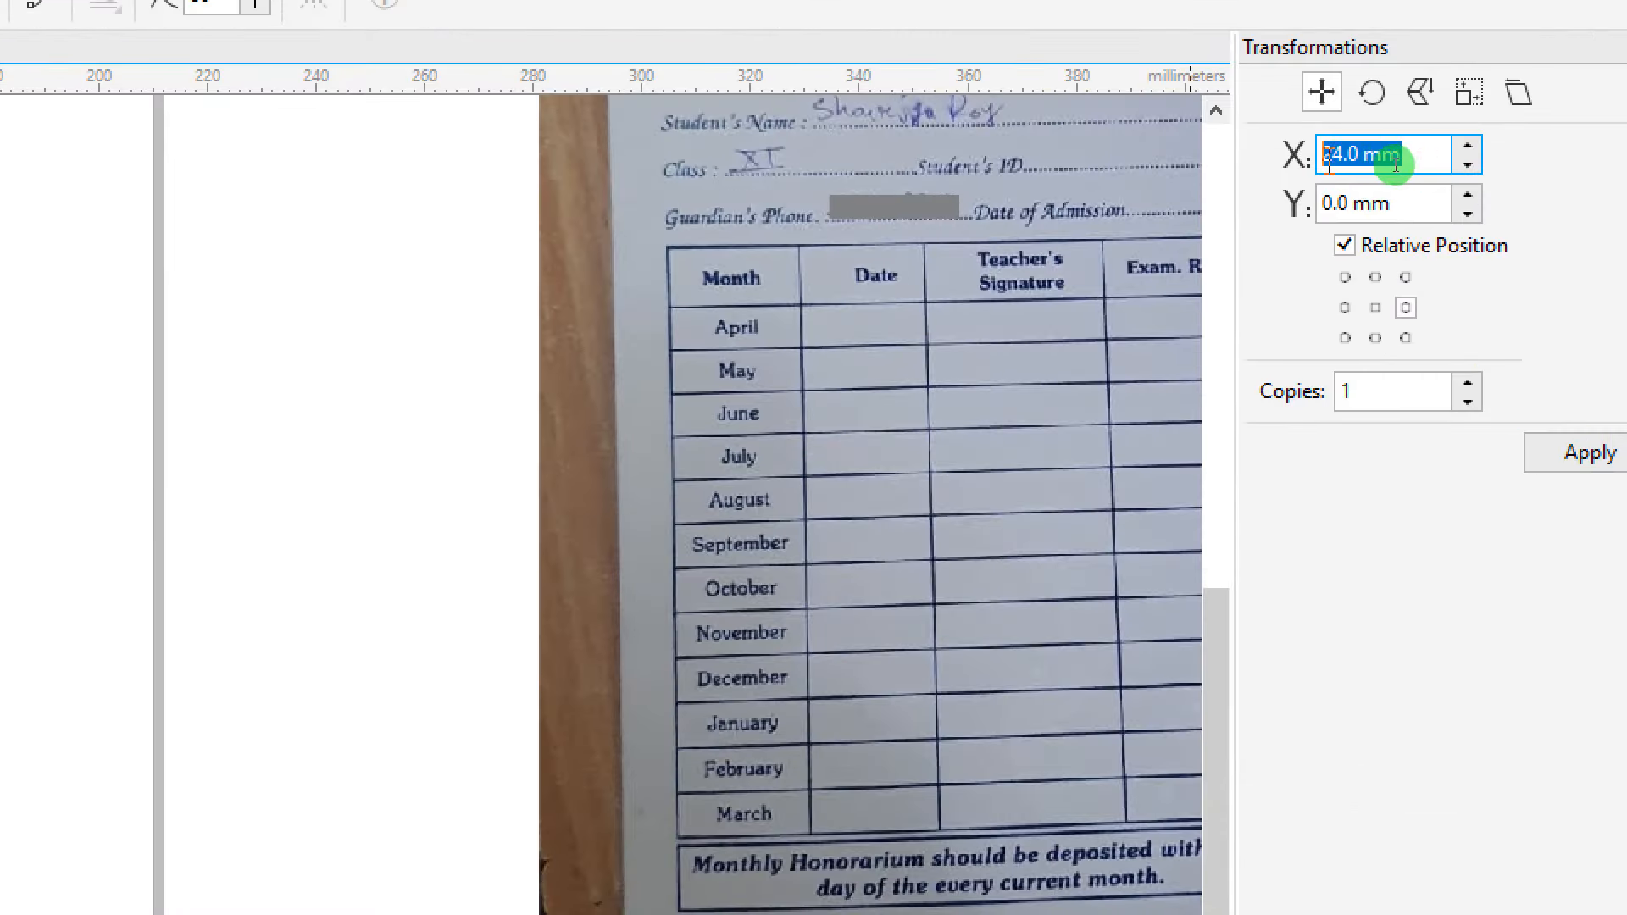
pyautogui.write('34')
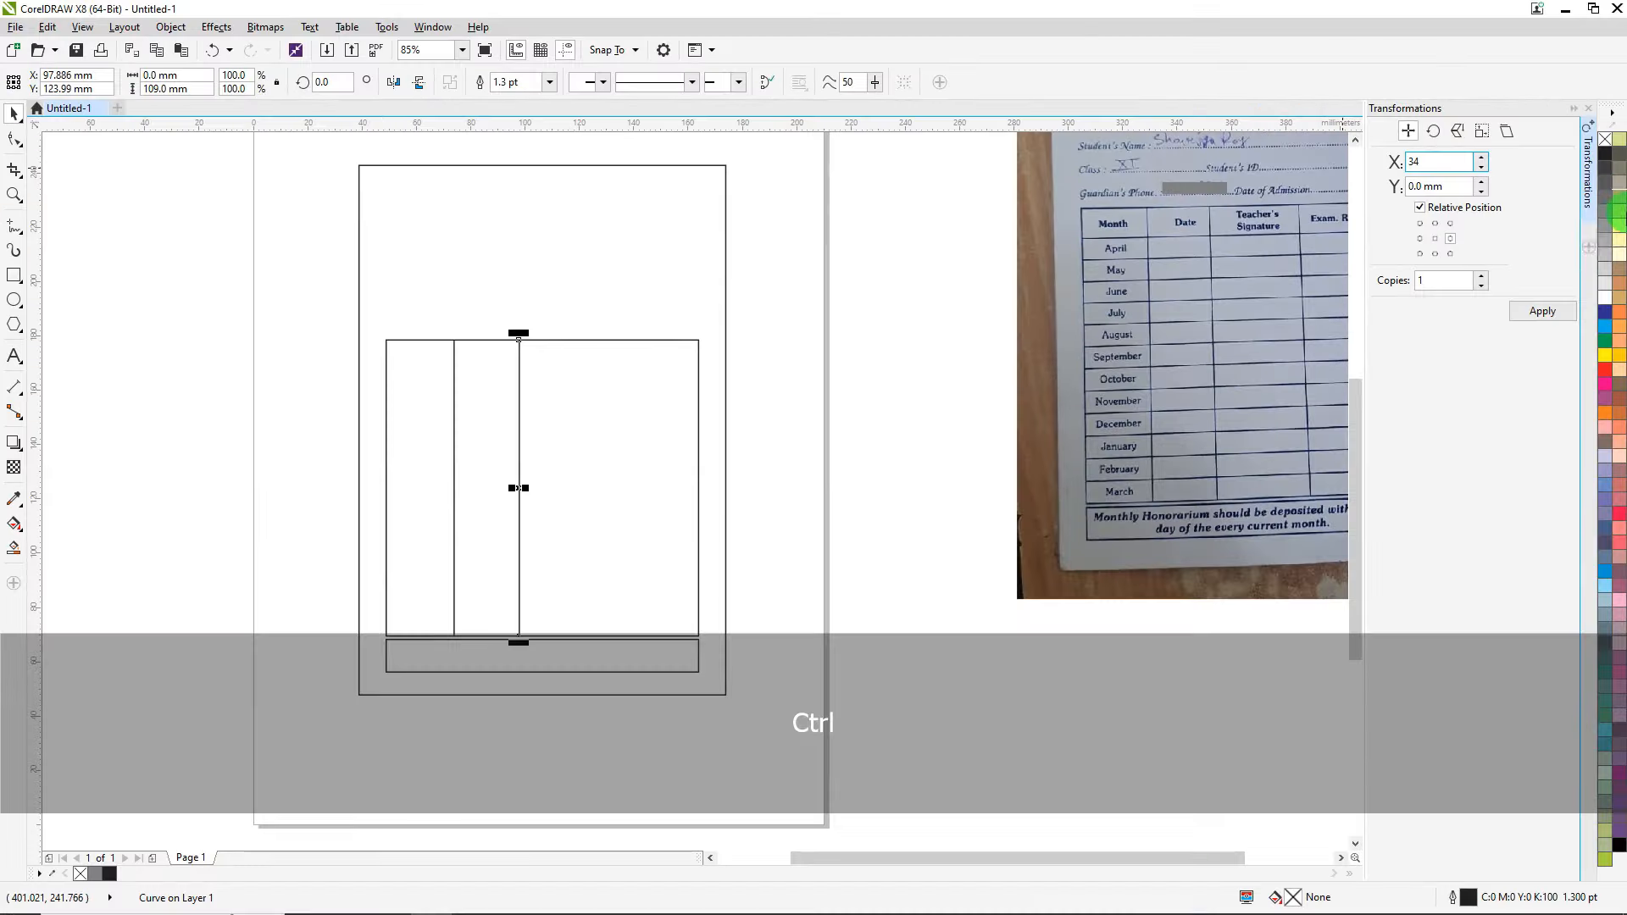
pyautogui.click(1542, 311)
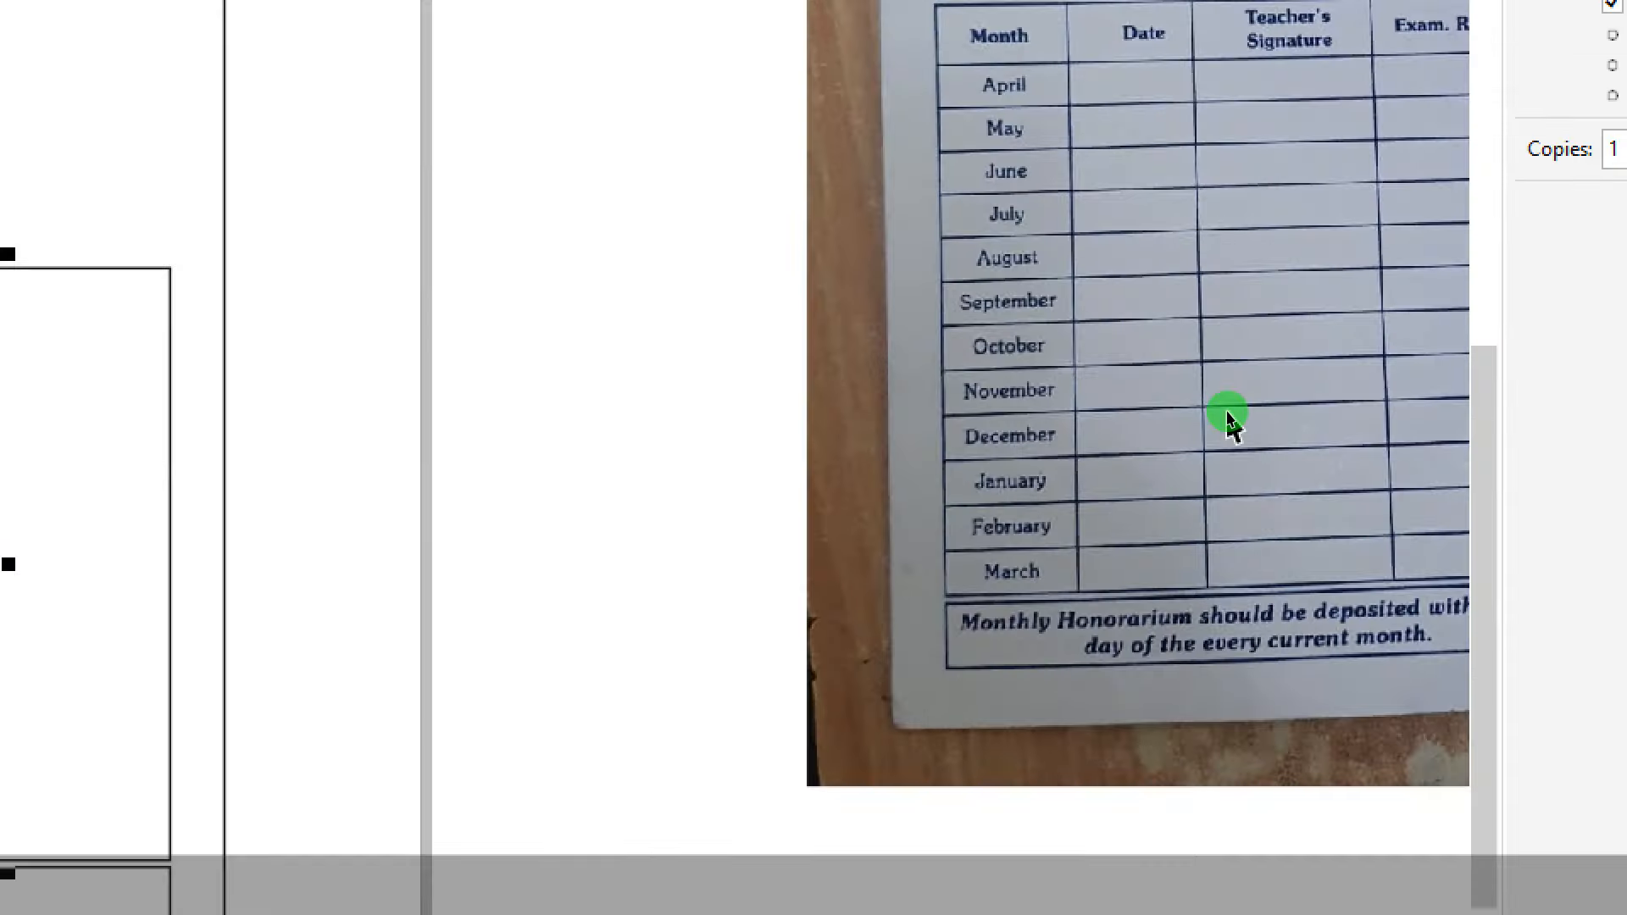
pyautogui.click(1227, 413)
pyautogui.moveTo(1234, 361); pyautogui.dragTo(1236, 391)
pyautogui.press('Escape')
pyautogui.scroll(-3, 768, 436)
pyautogui.hotkey('ctrl', '4')
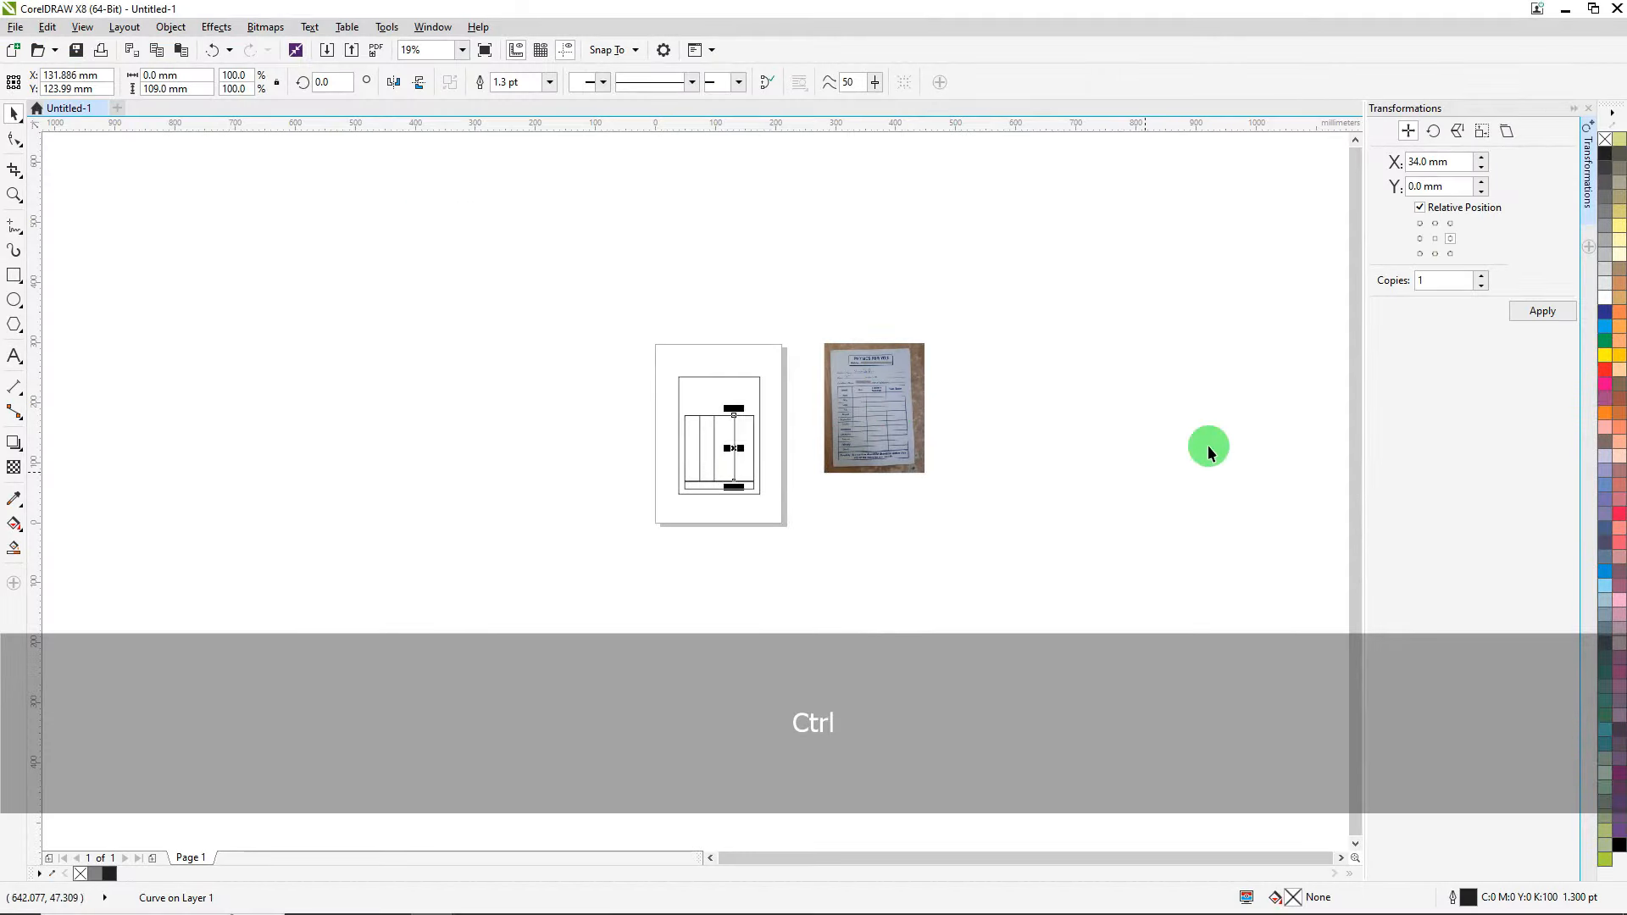
pyautogui.scroll(4, 629, 517)
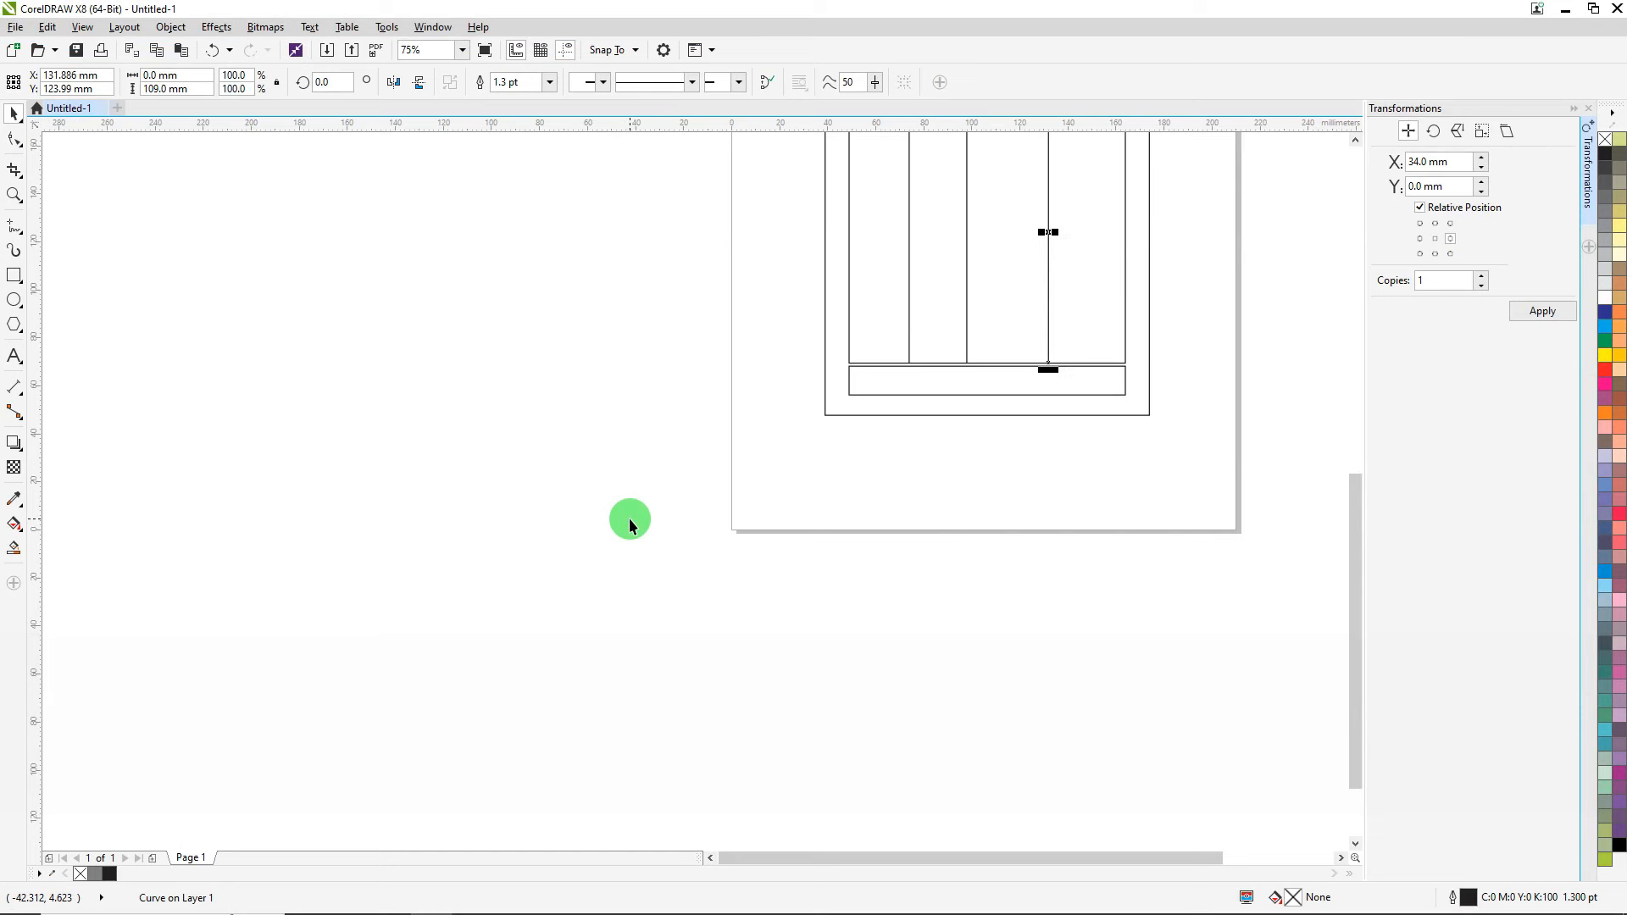
# Draw a straight horizontal line about 115 mm long from the table's left edge to its right edge, near the bottom of the table.
pyautogui.click(1205, 210)
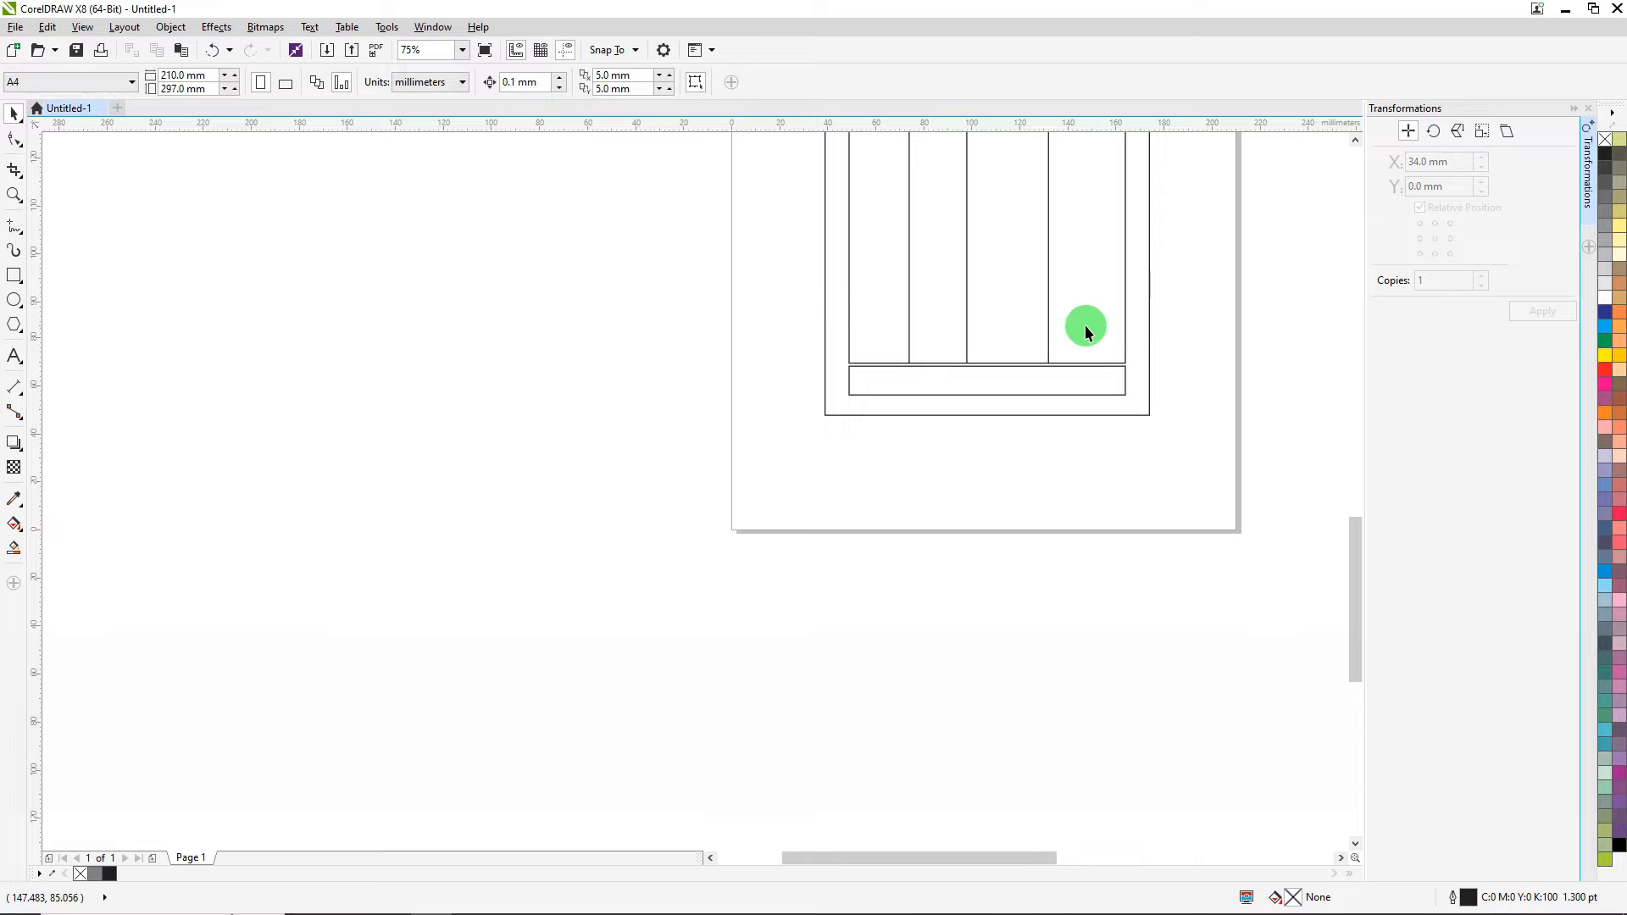
pyautogui.scroll(2, 1088, 330)
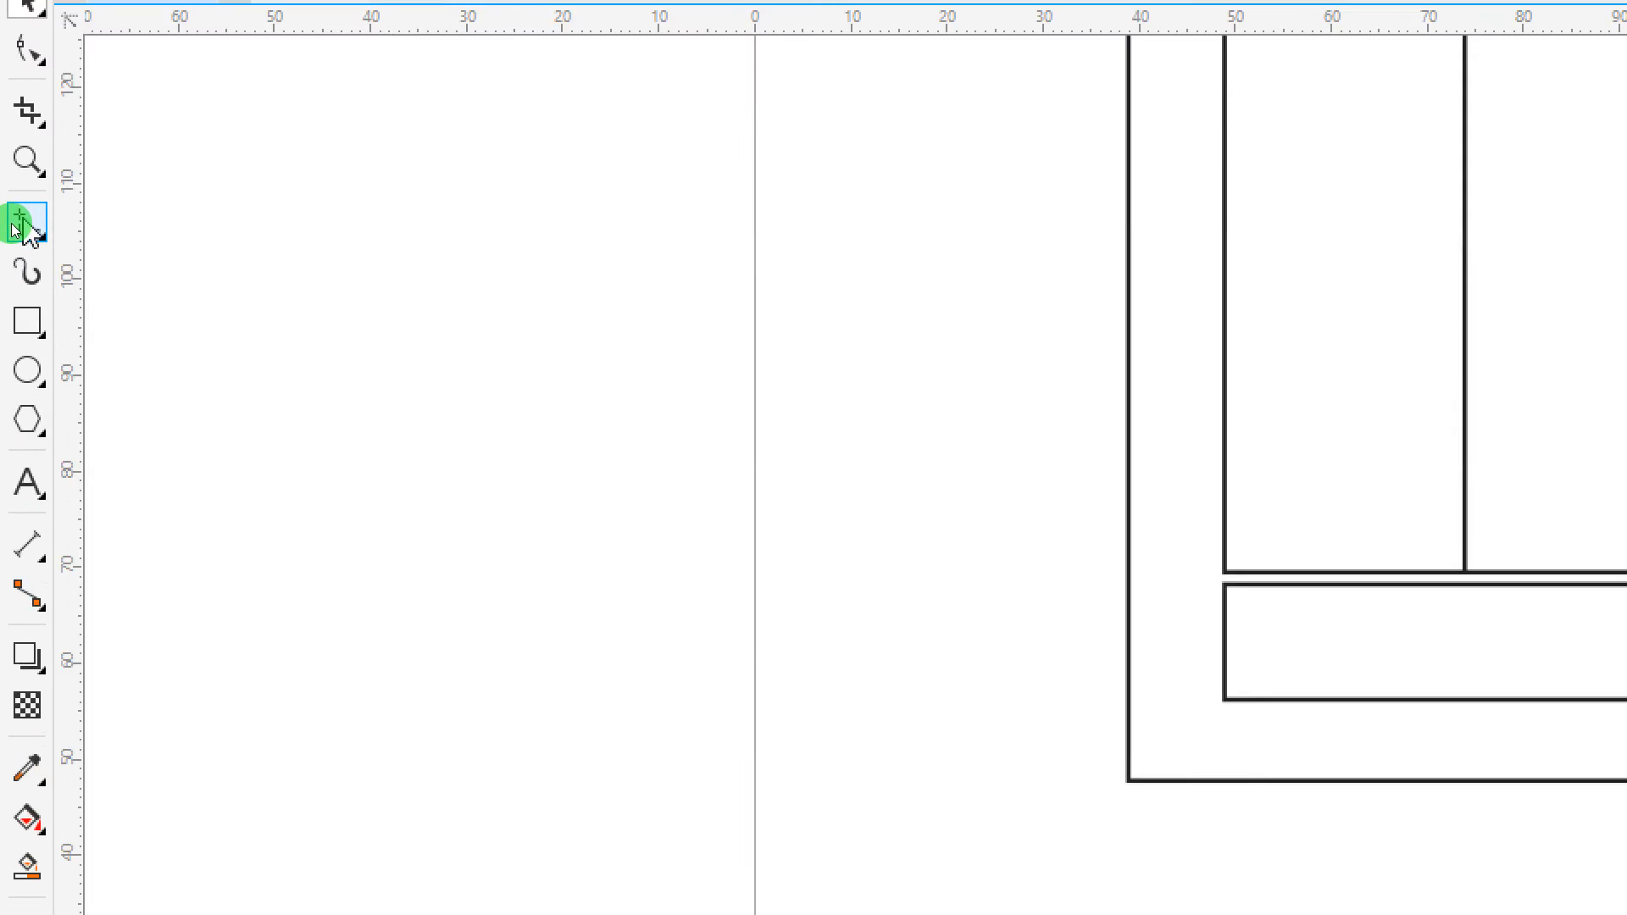
pyautogui.click(26, 224)
pyautogui.scroll(2, 1024, 377)
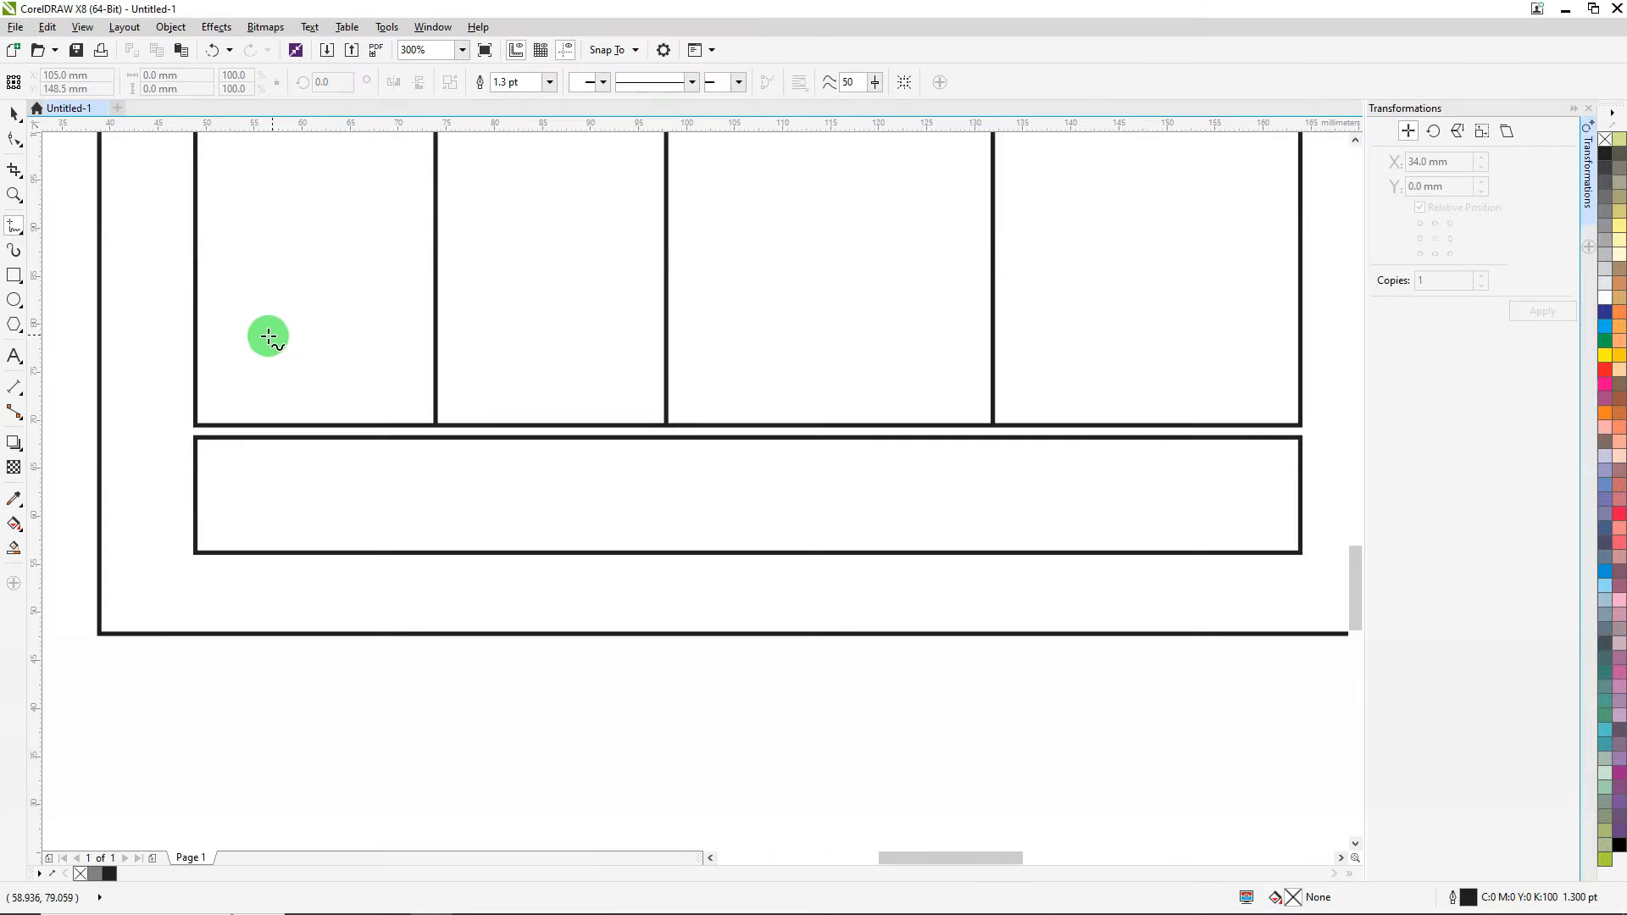
pyautogui.click(196, 337)
pyautogui.press('ctrl')
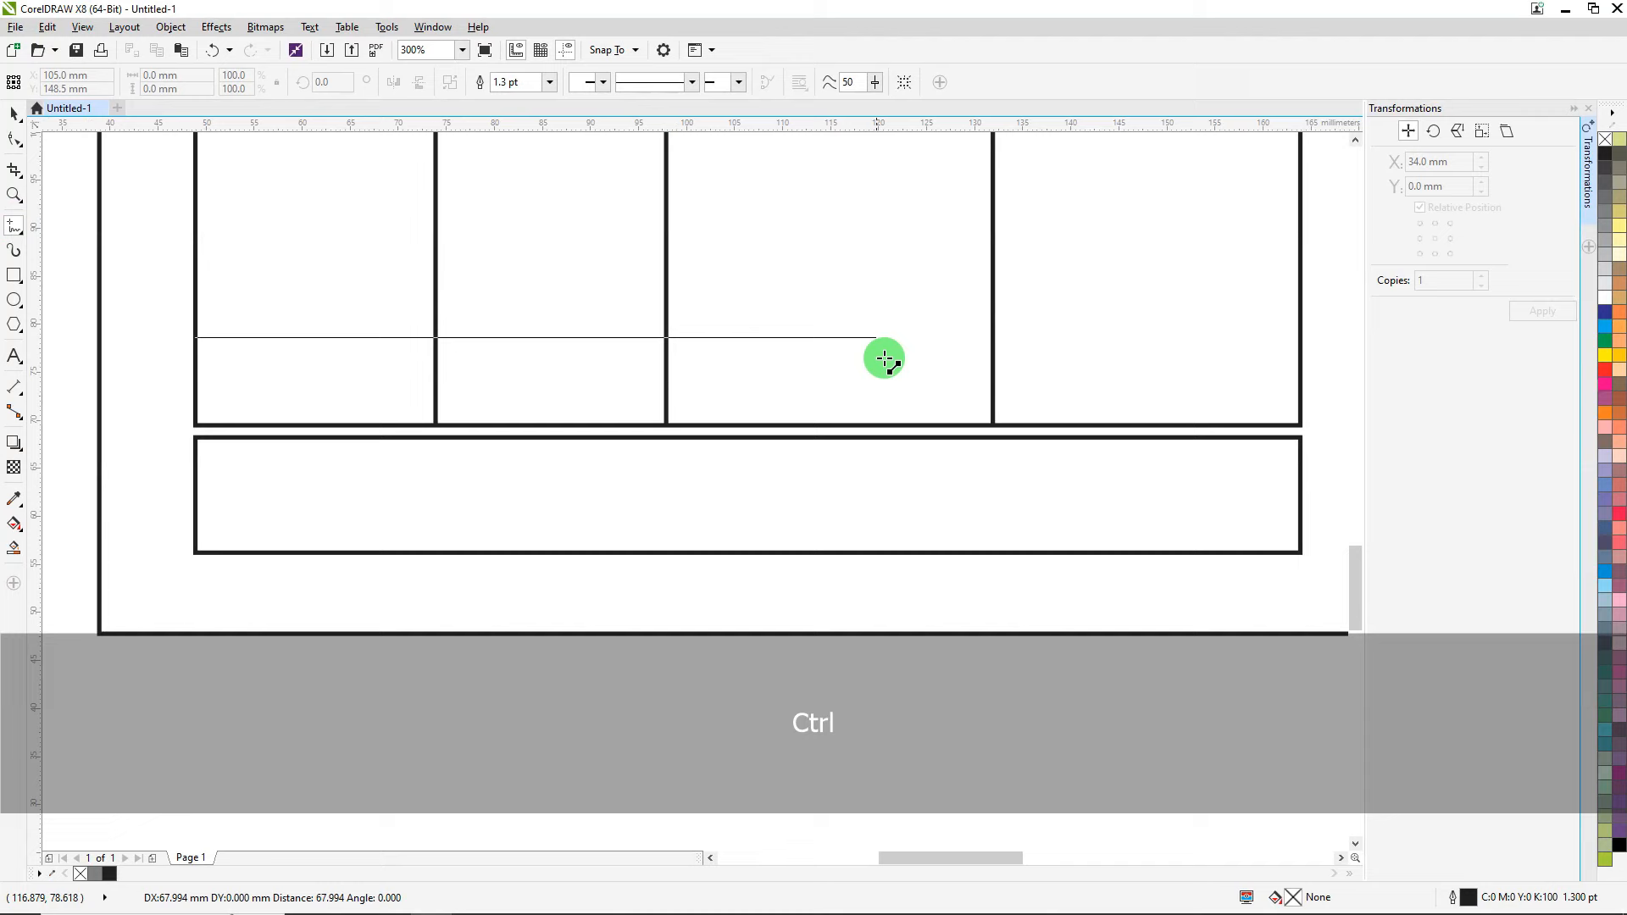
pyautogui.keyDown('ctrl'); pyautogui.click(1301, 378); pyautogui.keyUp('ctrl')
pyautogui.click(14, 114)
pyautogui.click(544, 612)
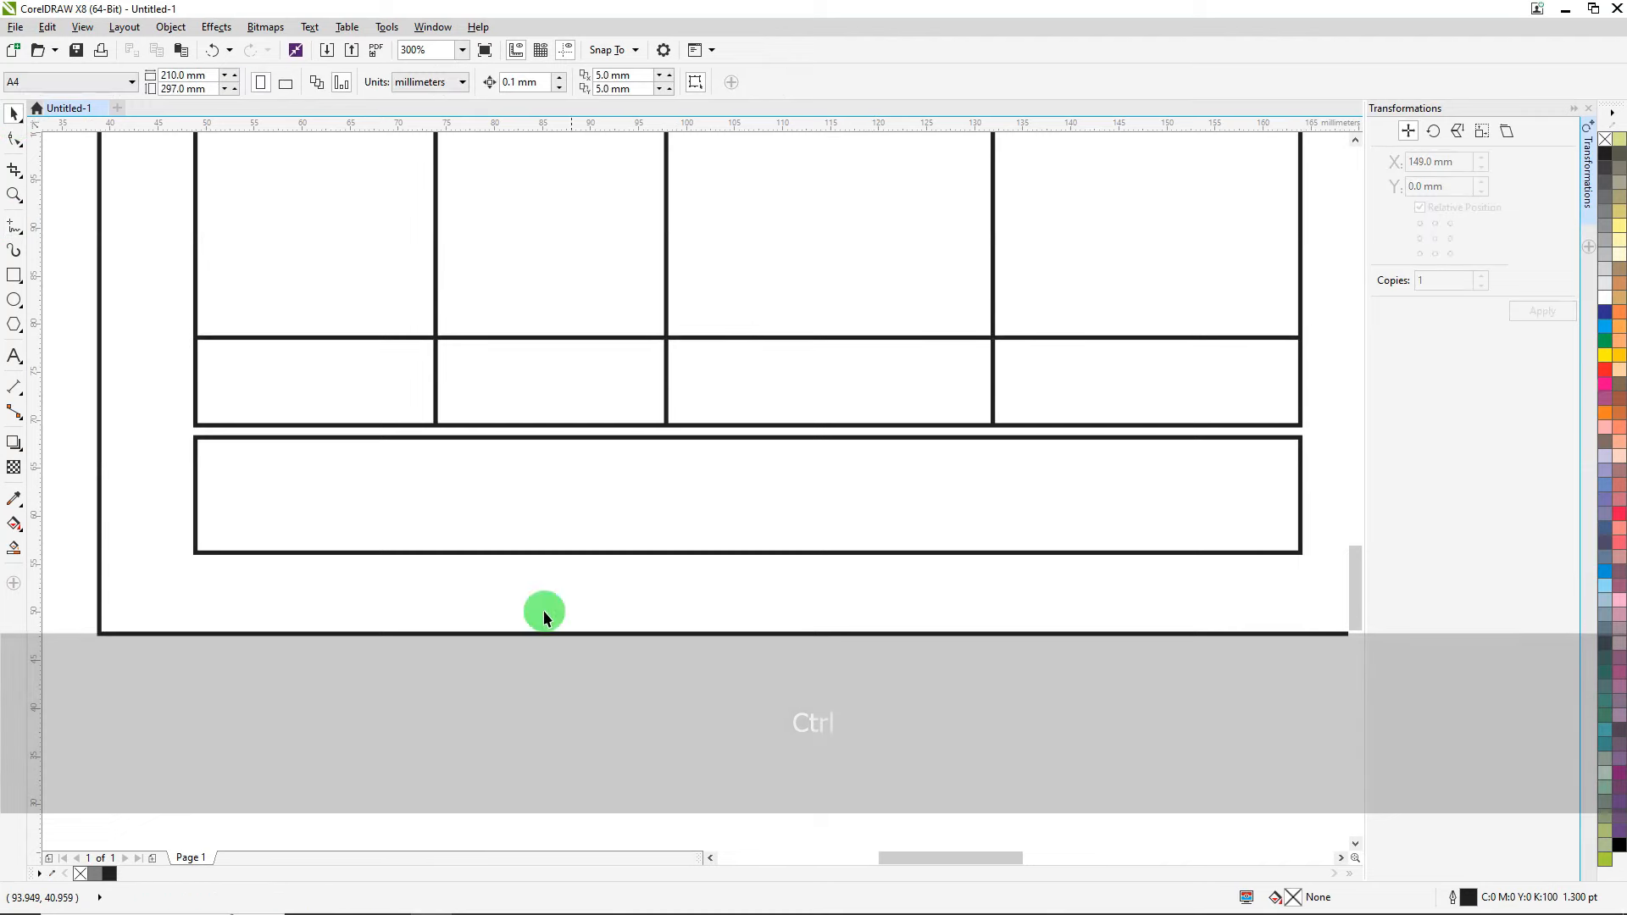
# Align the horizontal line with the bottom edge of the table rectangle.
pyautogui.click(301, 338)
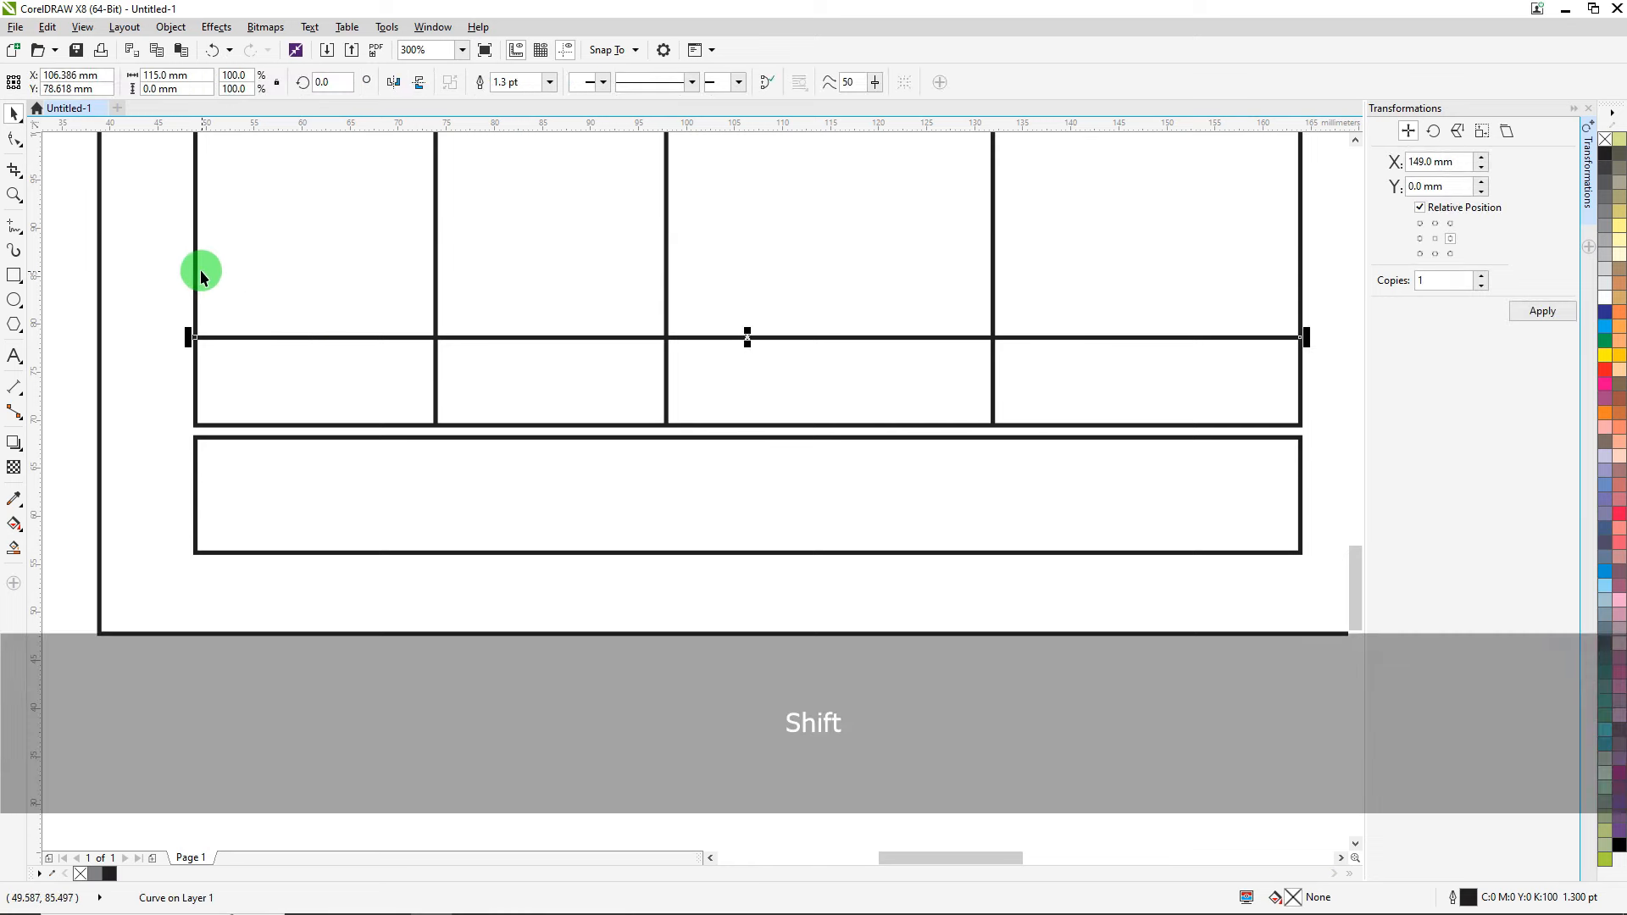
pyautogui.keyDown('shift'); pyautogui.click(195, 268); pyautogui.keyUp('shift')
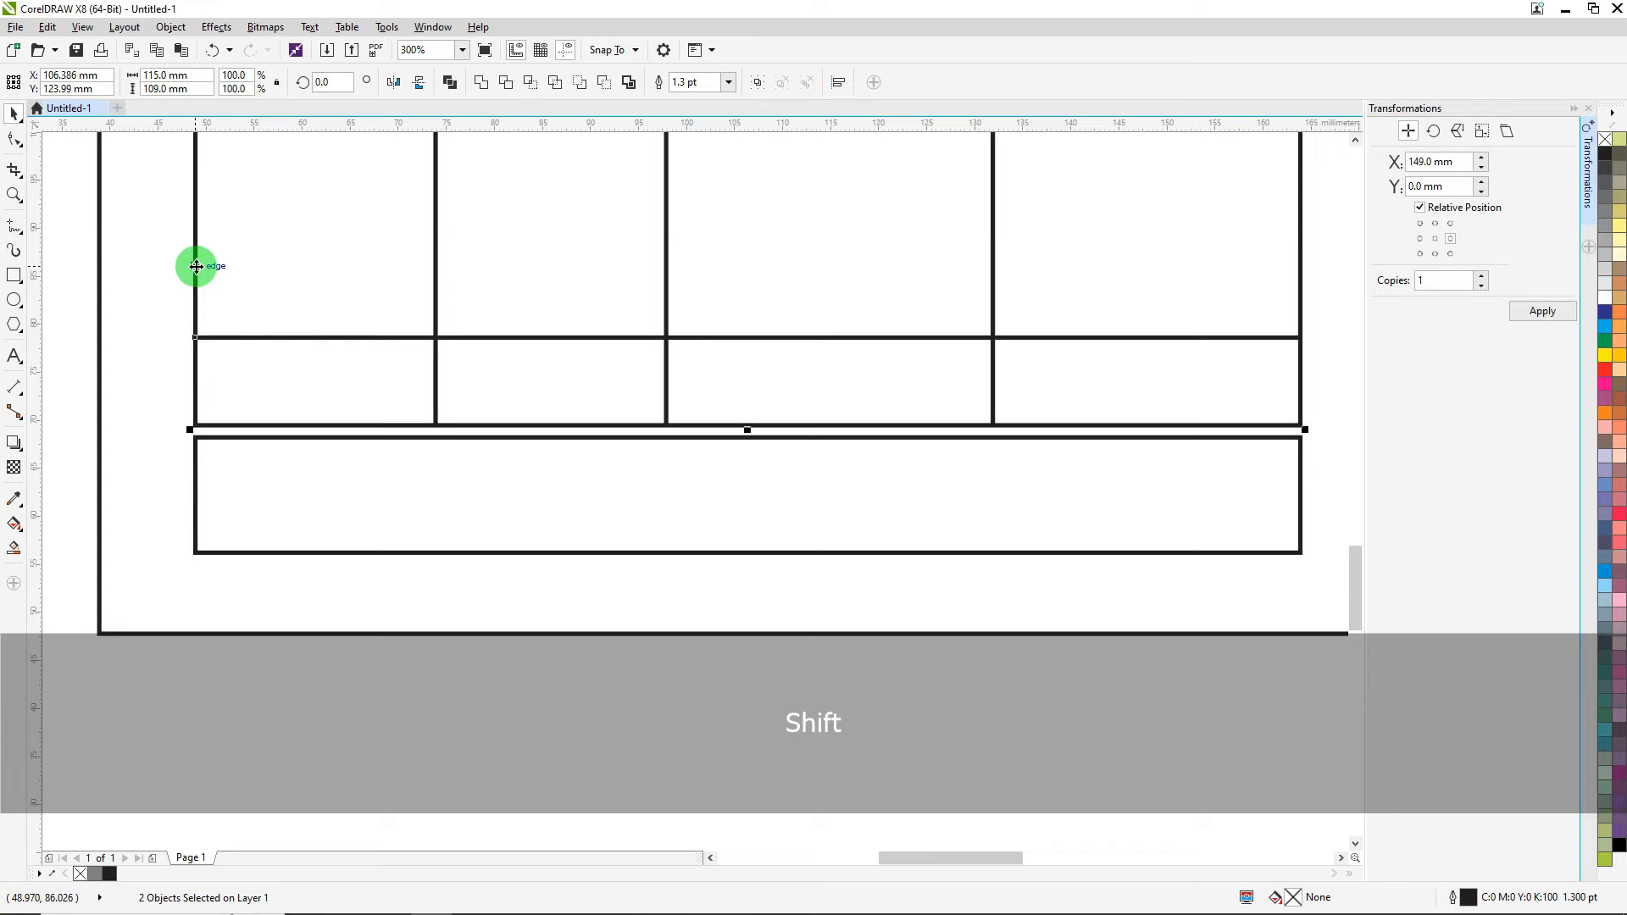
pyautogui.press('b')
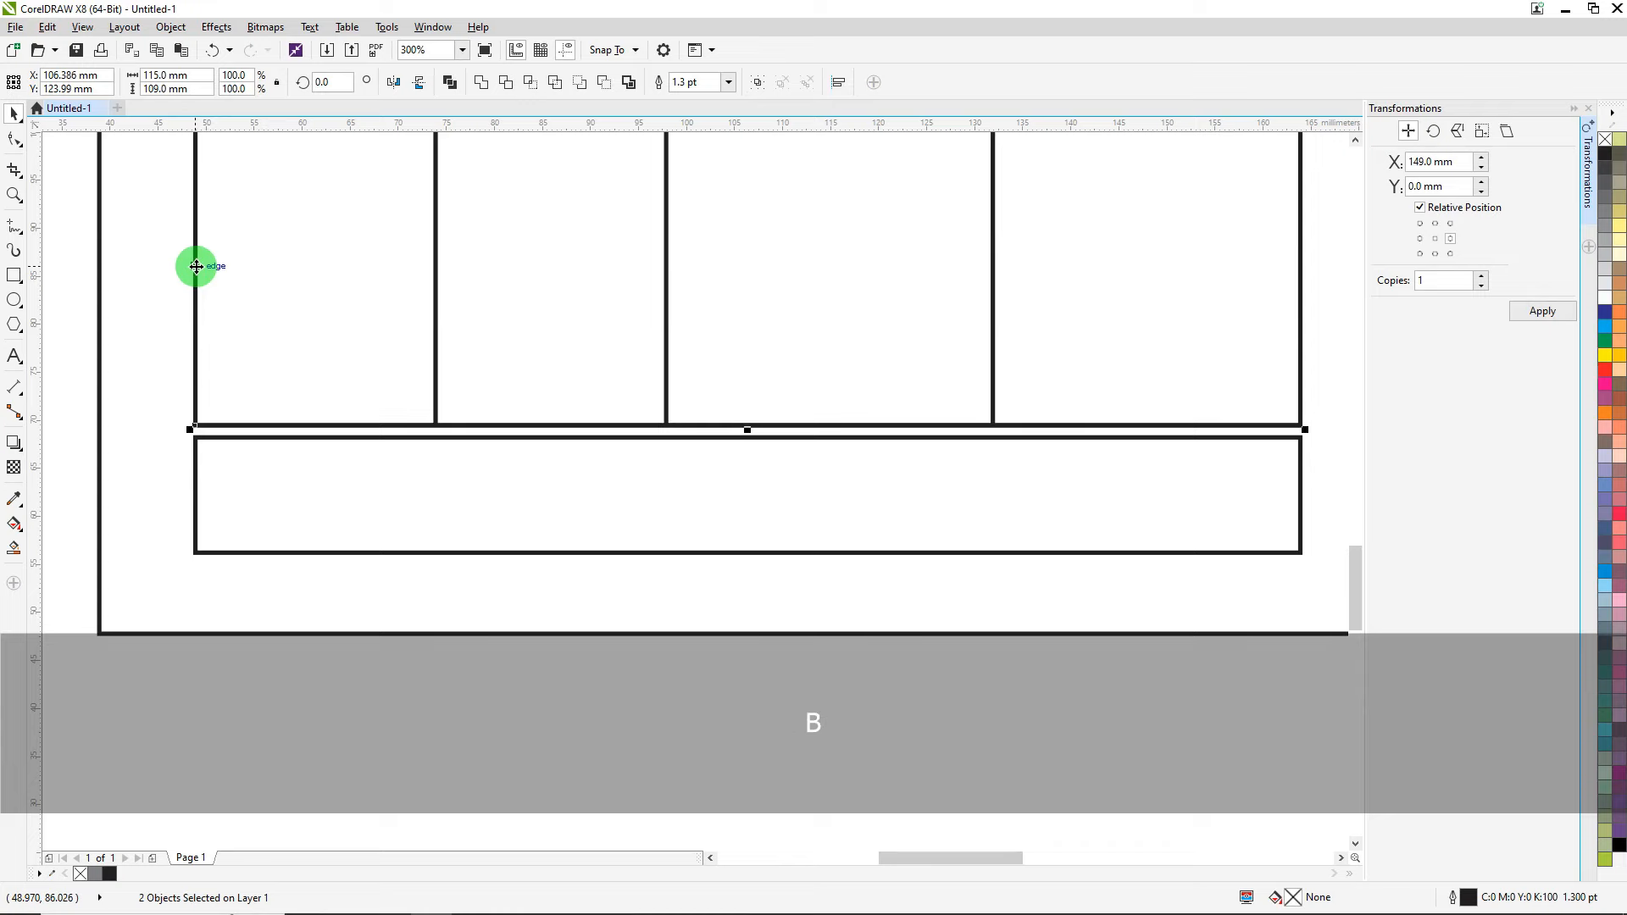
# Copy the horizontal line on the table's bottom edge 8 mm straight up, with one copy and the upper center reference point.
pyautogui.scroll(-2, 381, 362)
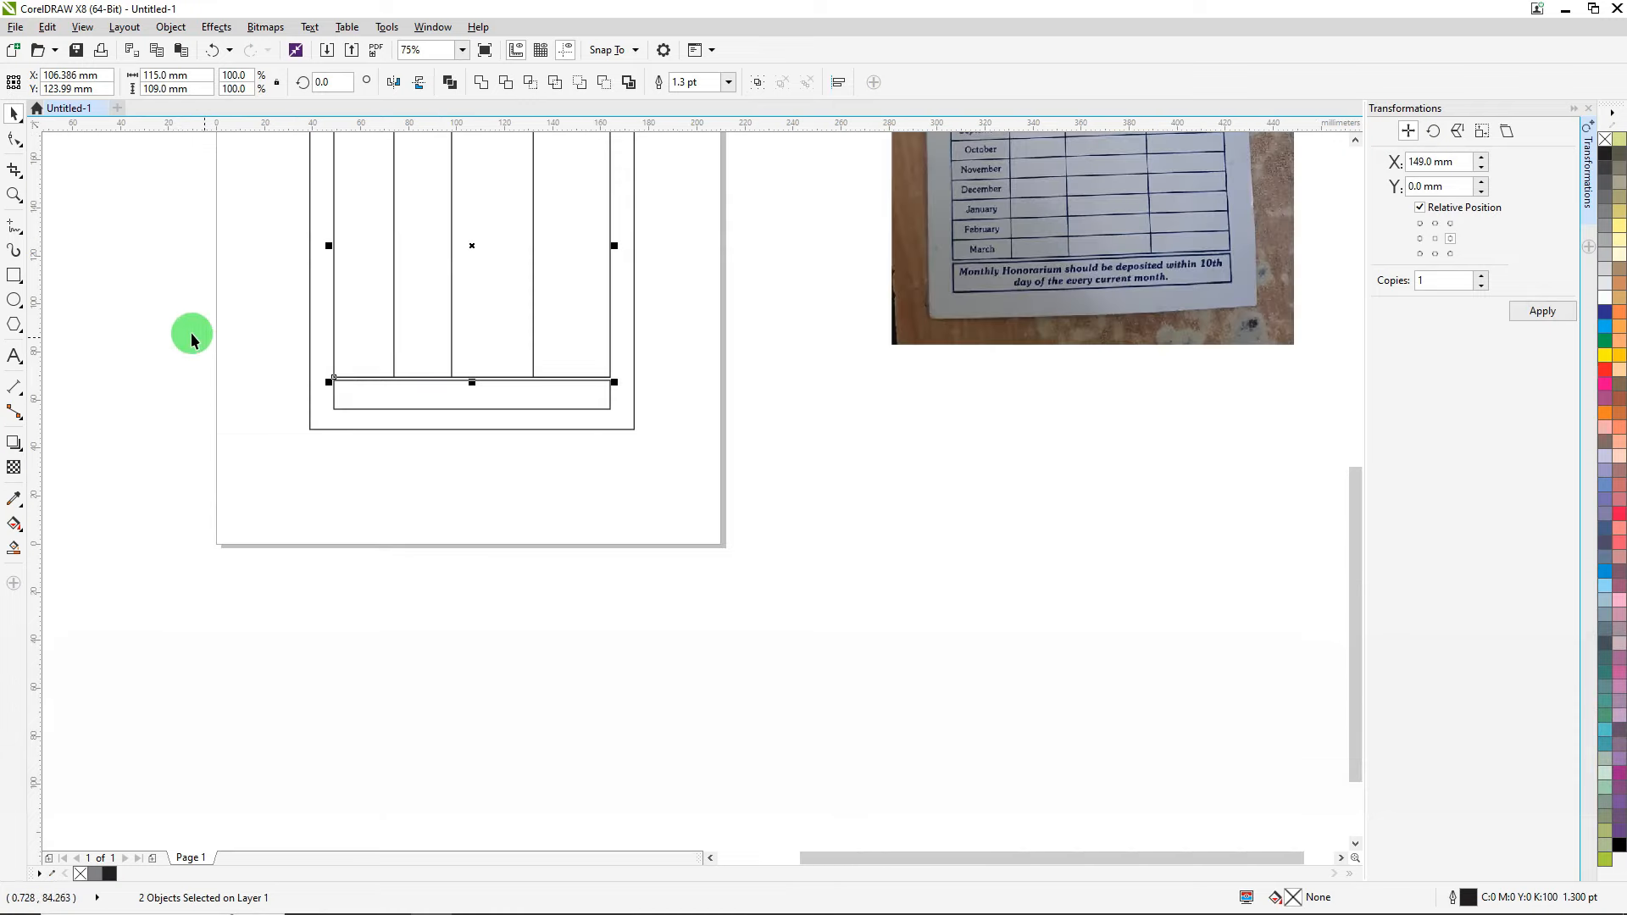
pyautogui.moveTo(164, 320); pyautogui.dragTo(718, 383)
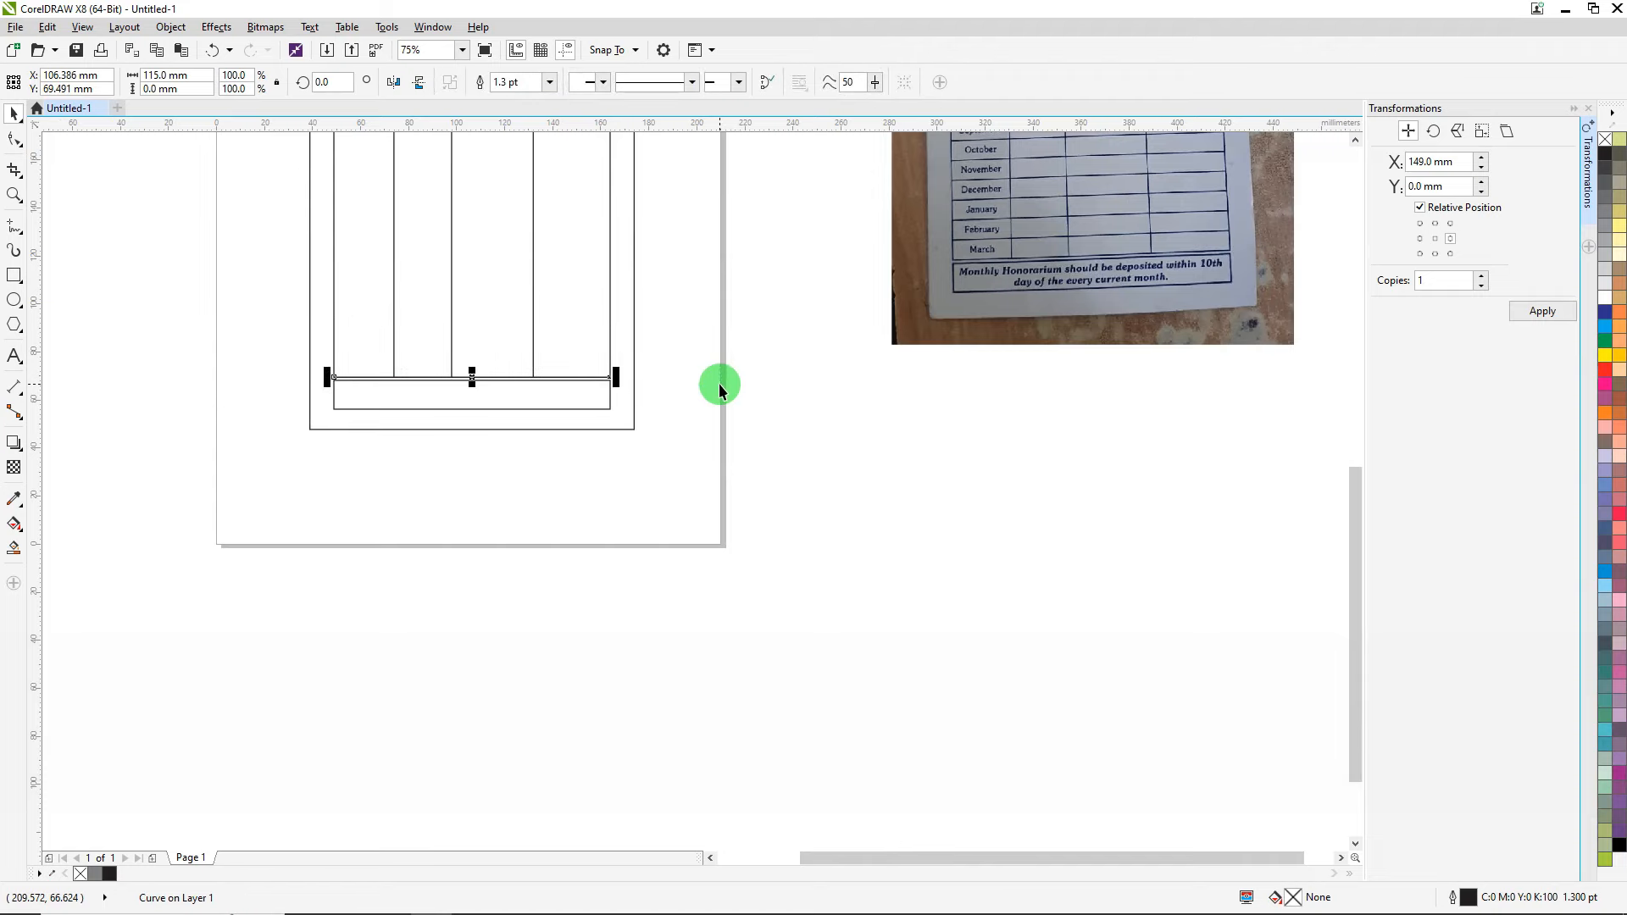
pyautogui.click(1440, 223)
pyautogui.press('ctrl')
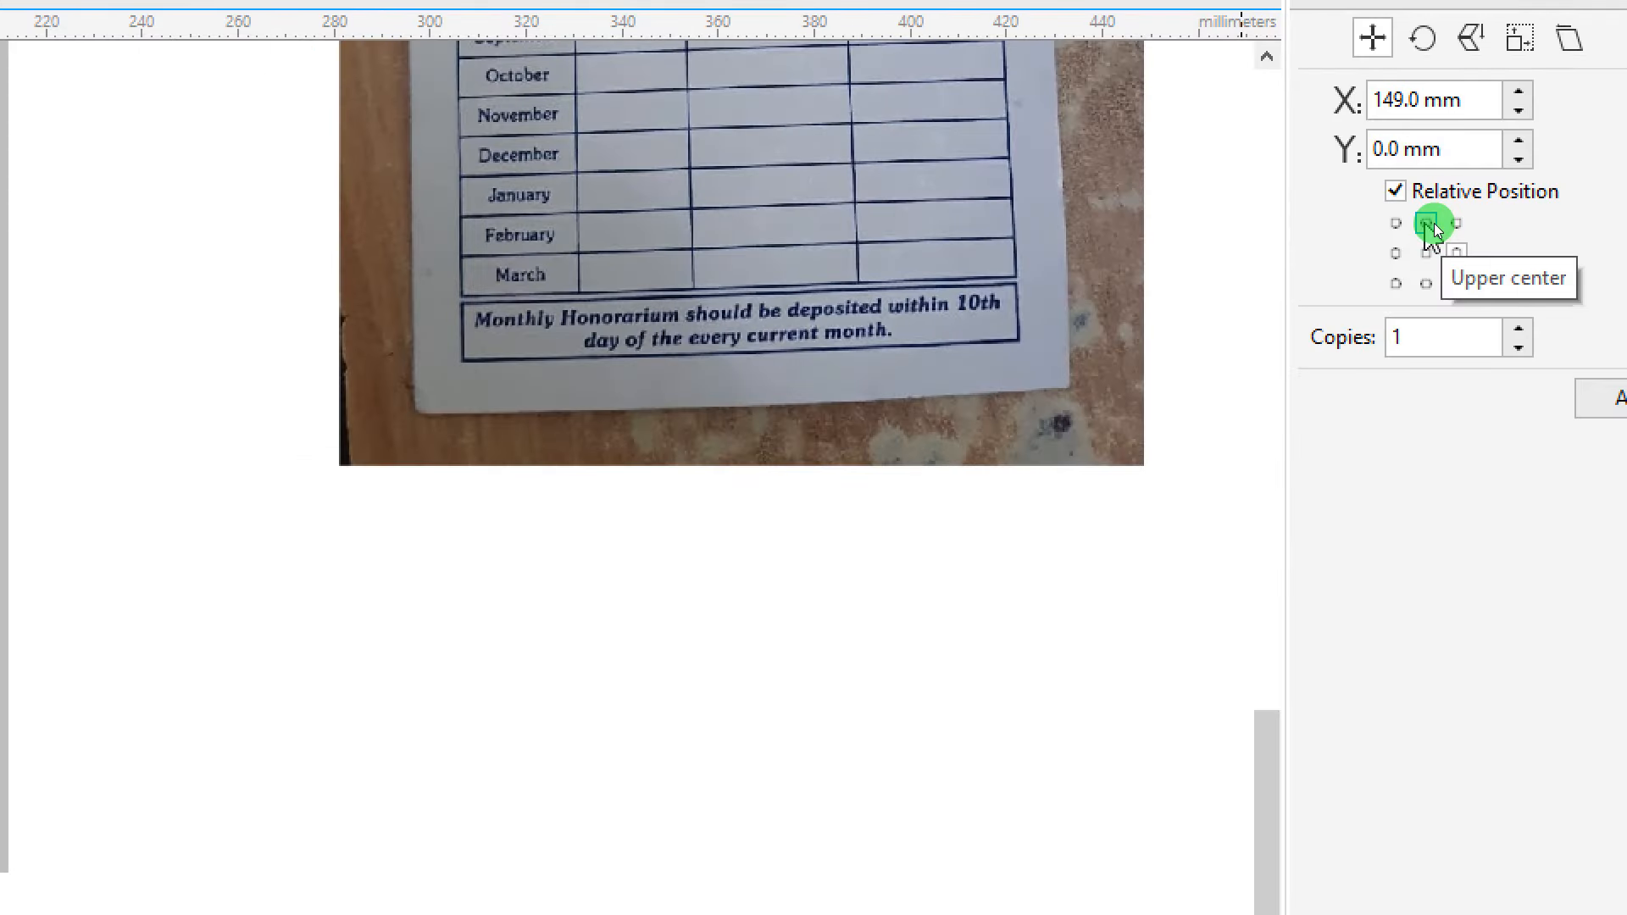
pyautogui.click(1429, 224)
pyautogui.click(1441, 149)
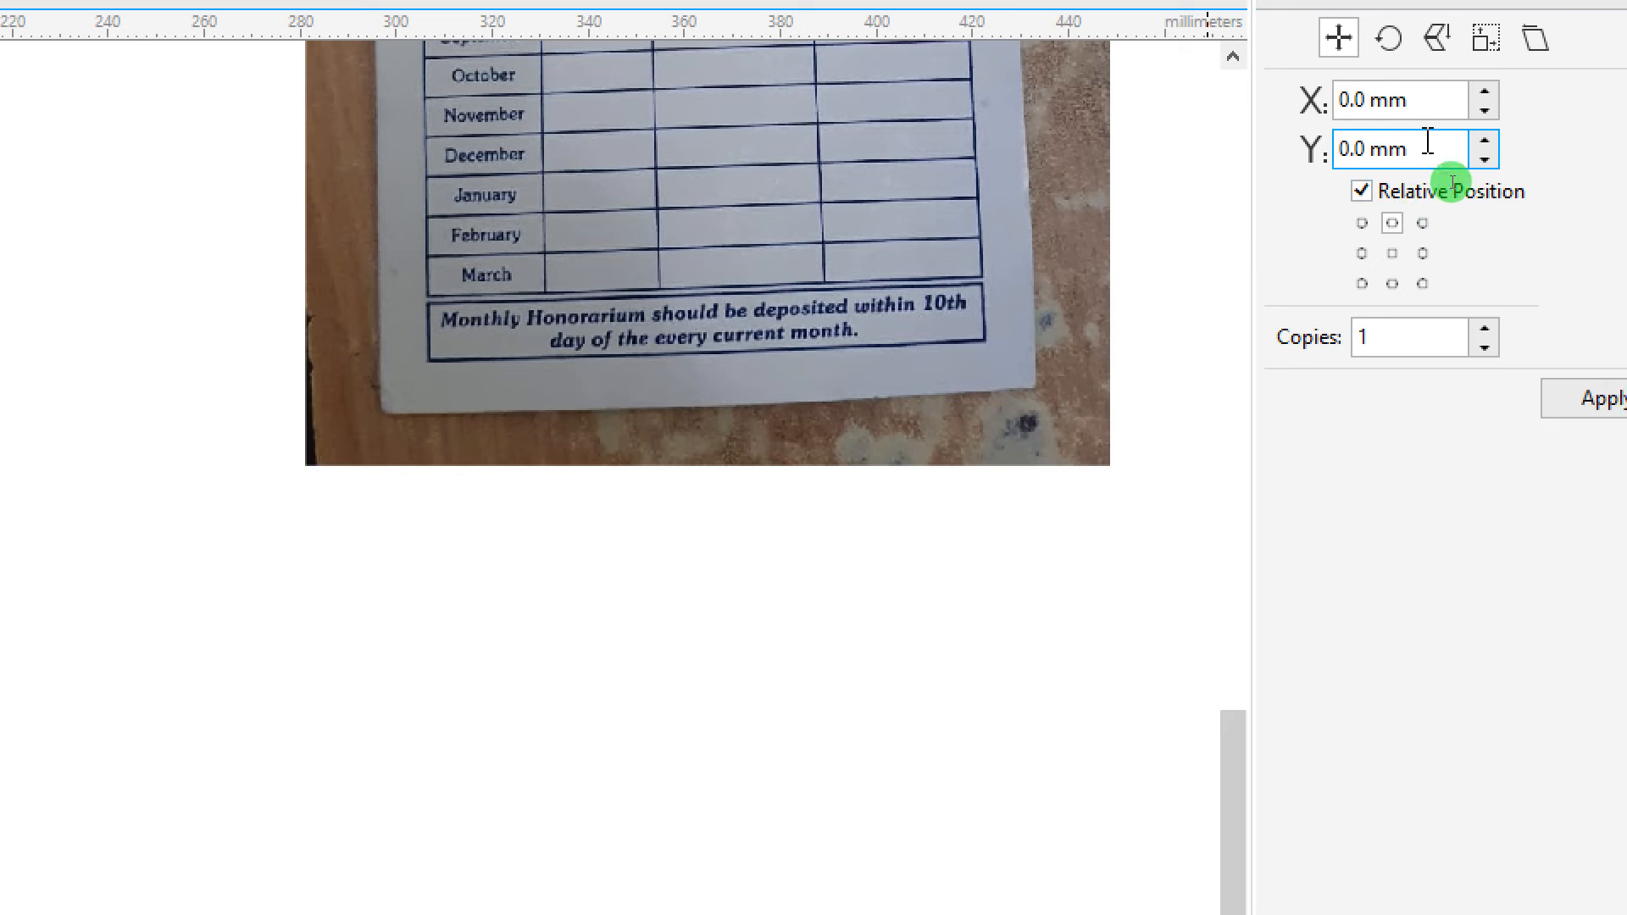
pyautogui.moveTo(1405, 146); pyautogui.dragTo(1310, 158)
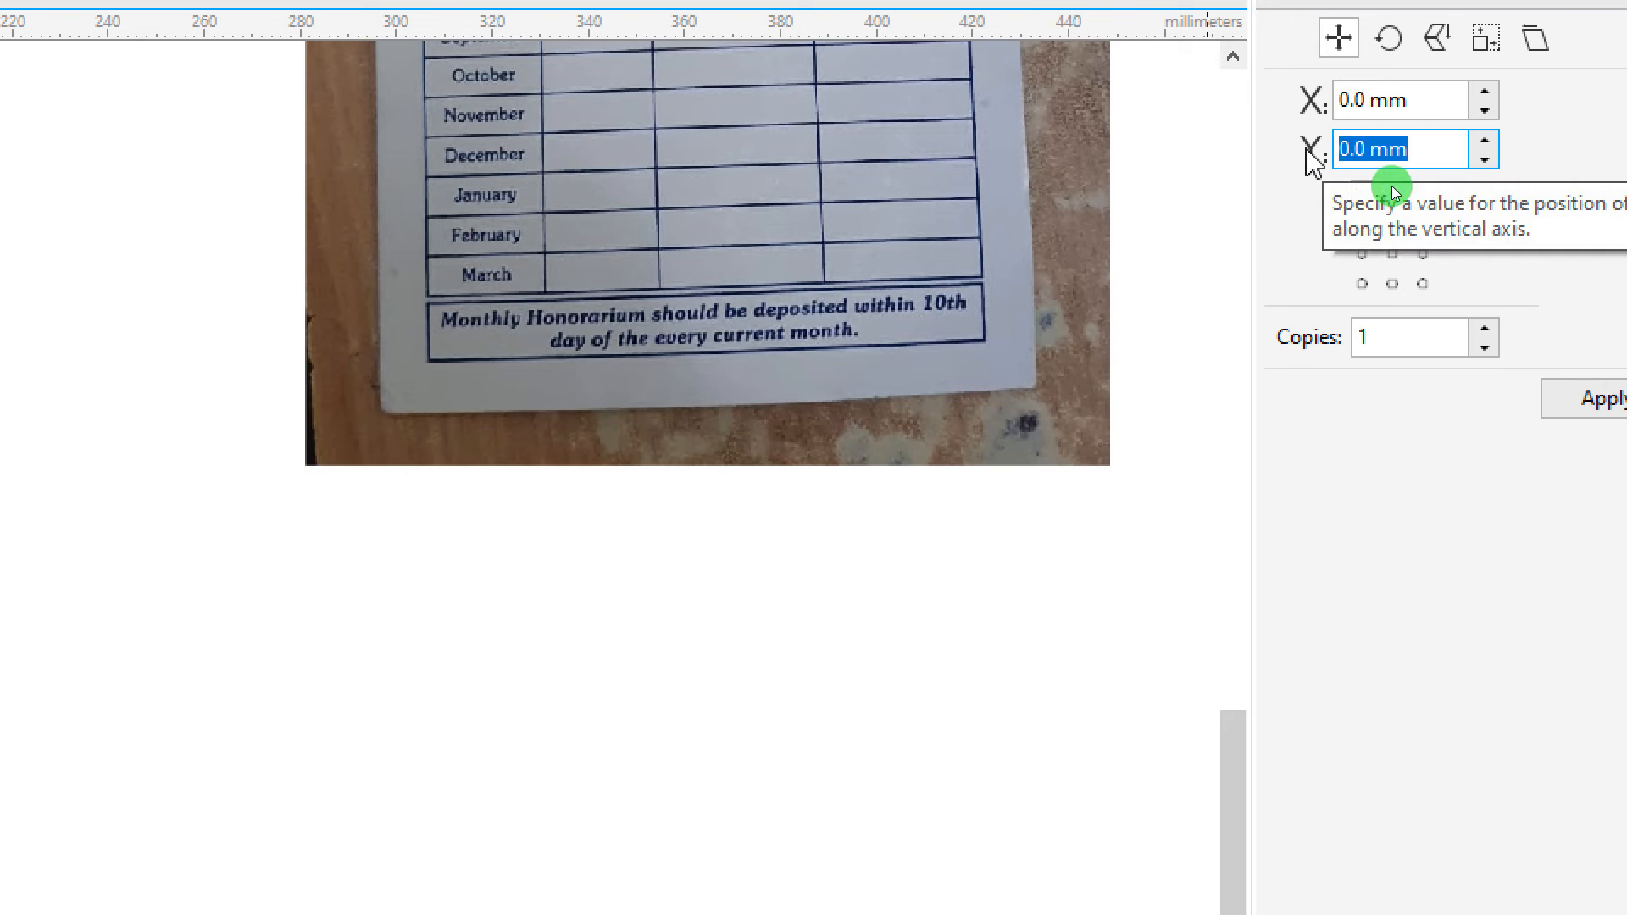
pyautogui.write('8')
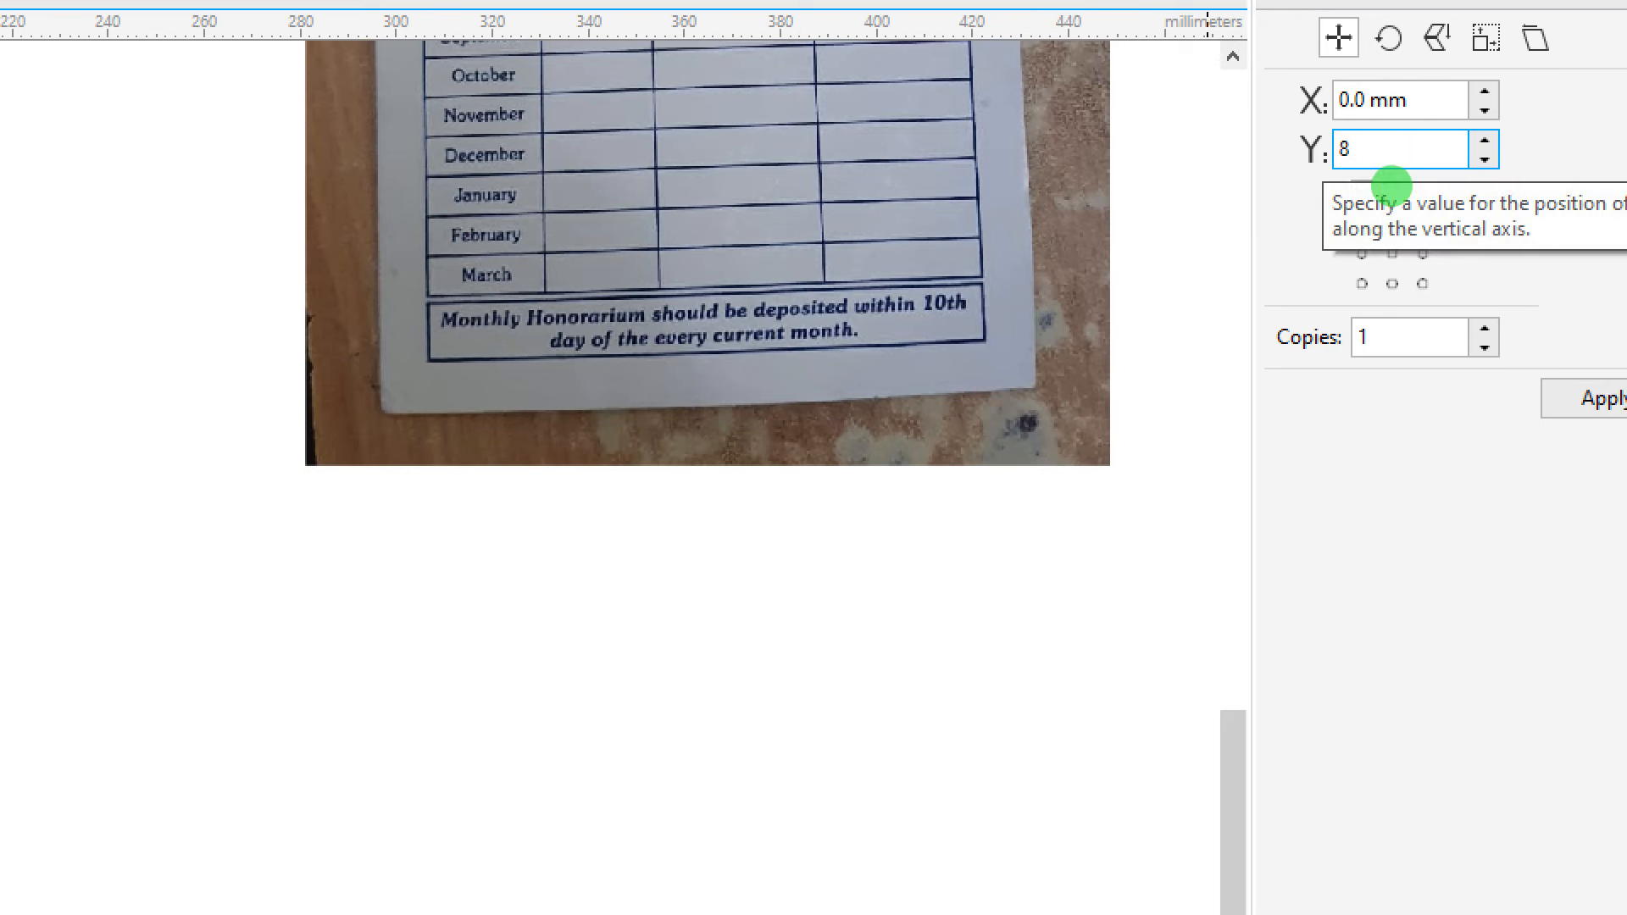
pyautogui.press('ctrl')
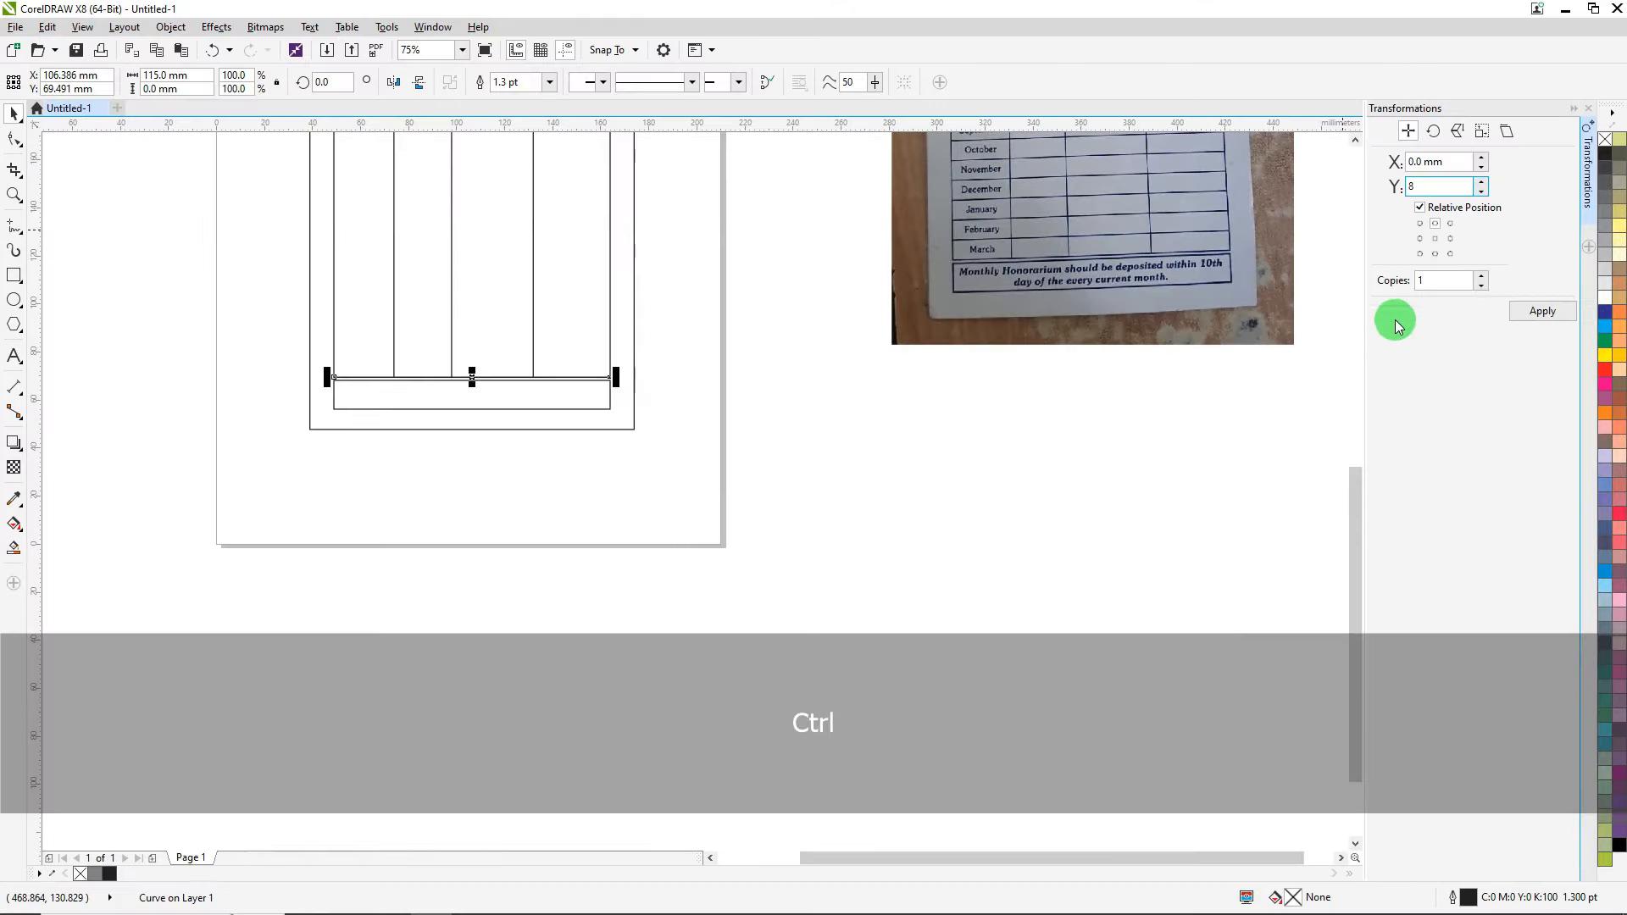
pyautogui.click(1539, 313)
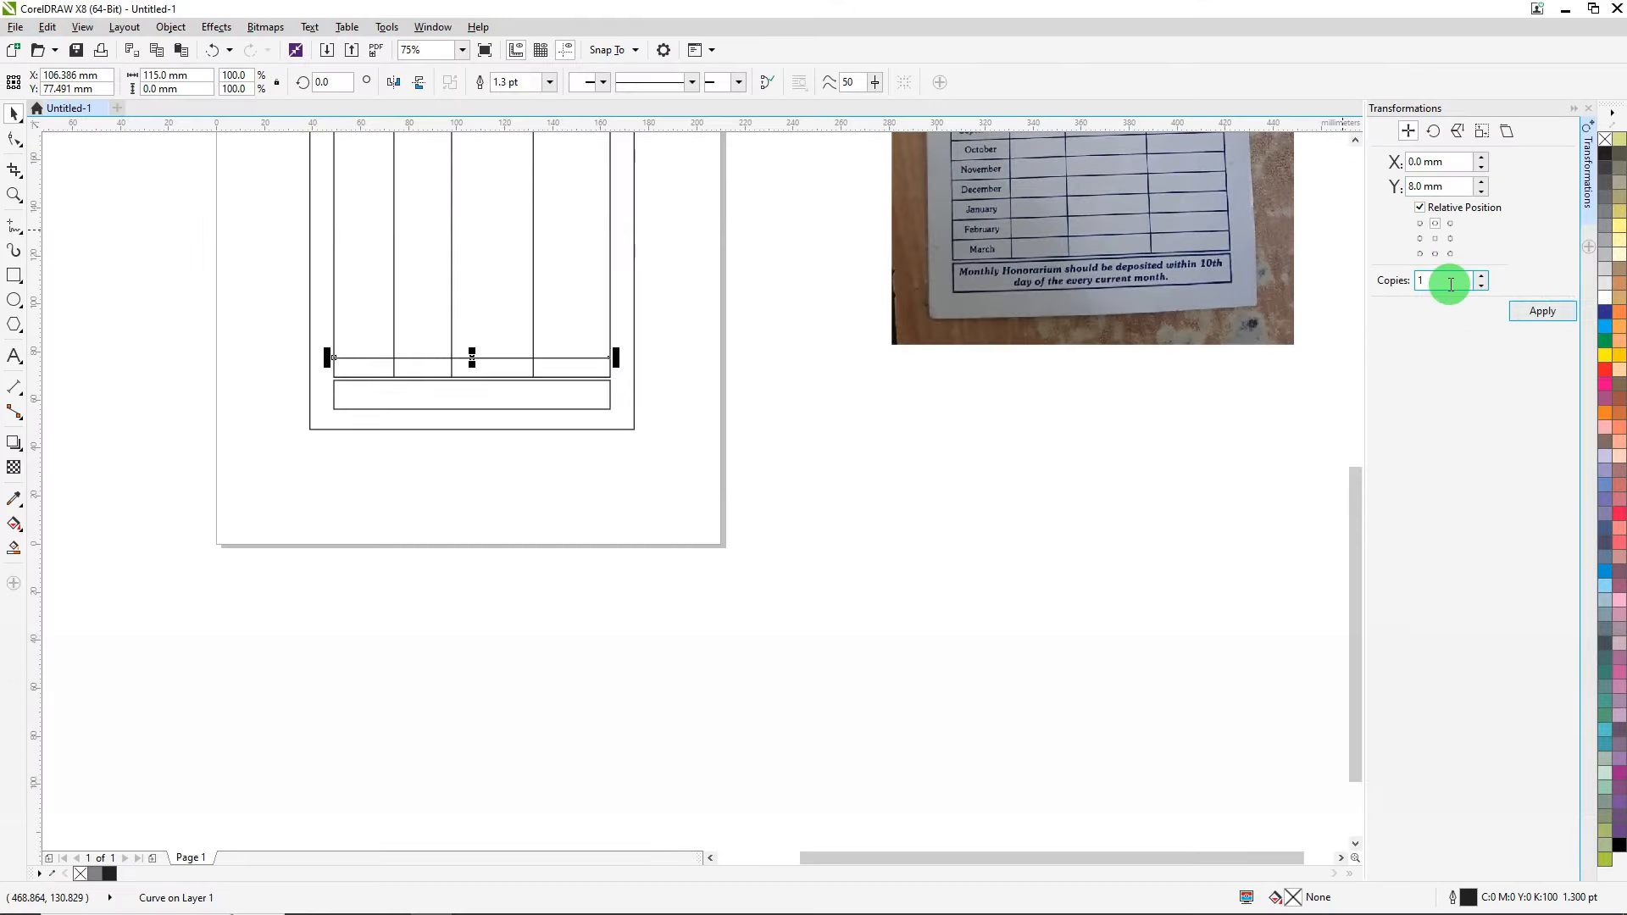
# Repeat the 8 mm upward copy until twelve row lines divide the table into month rows below the header row.
pyautogui.press('ctrl')
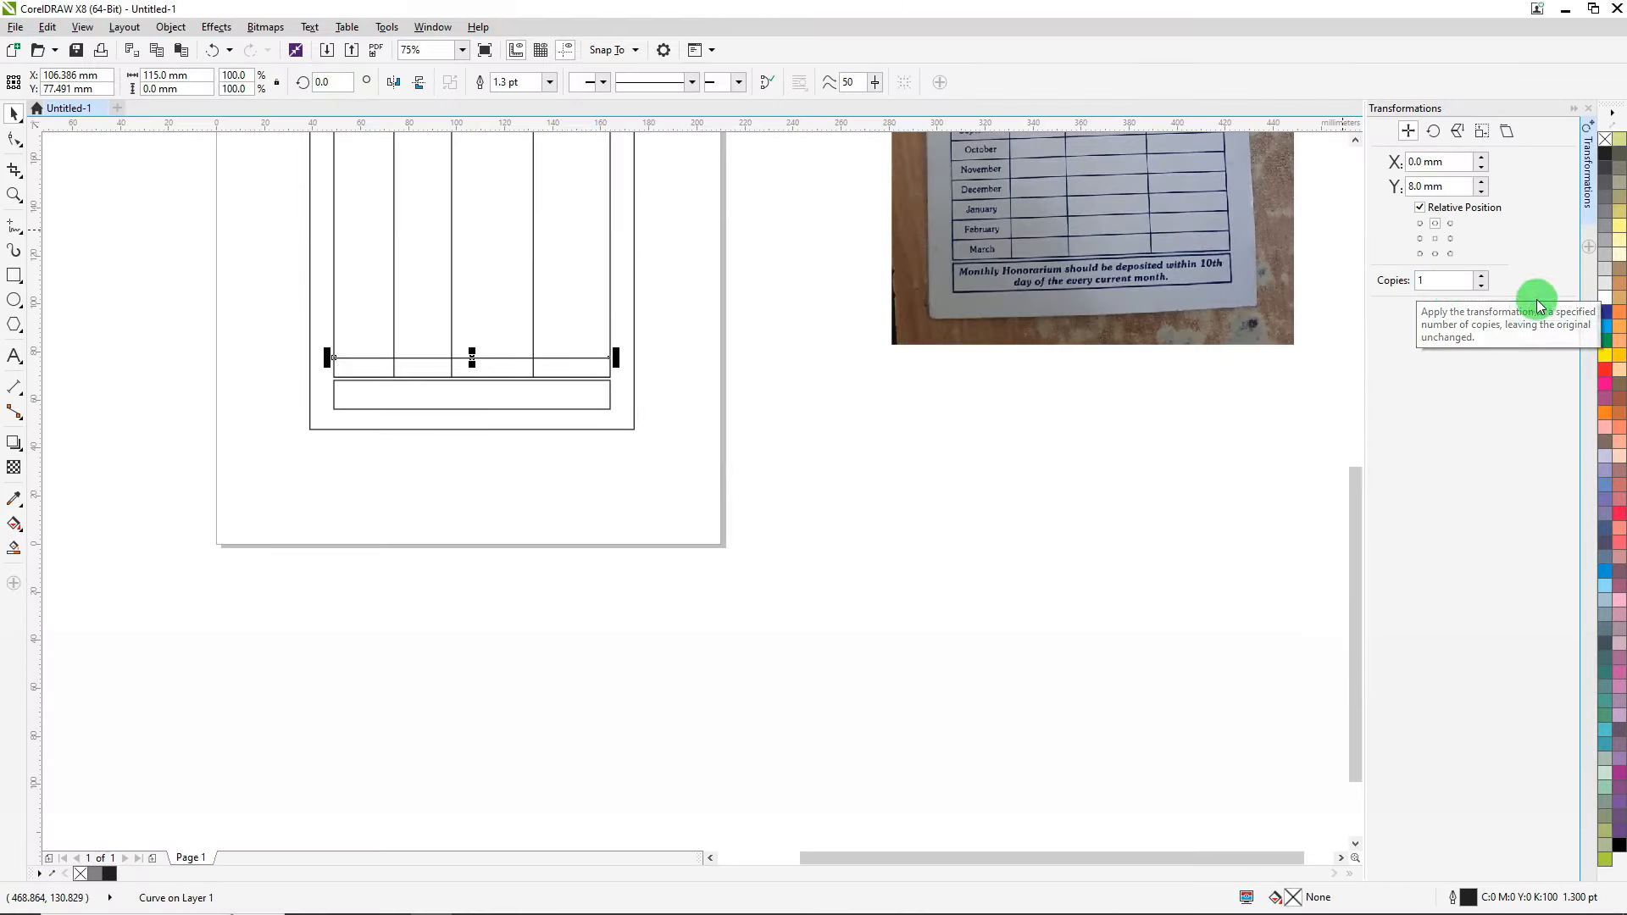
pyautogui.click(1609, 339)
pyautogui.click(1547, 318)
pyautogui.click(1547, 318)
pyautogui.click(1547, 318)
pyautogui.click(1547, 318)
pyautogui.click(1547, 318)
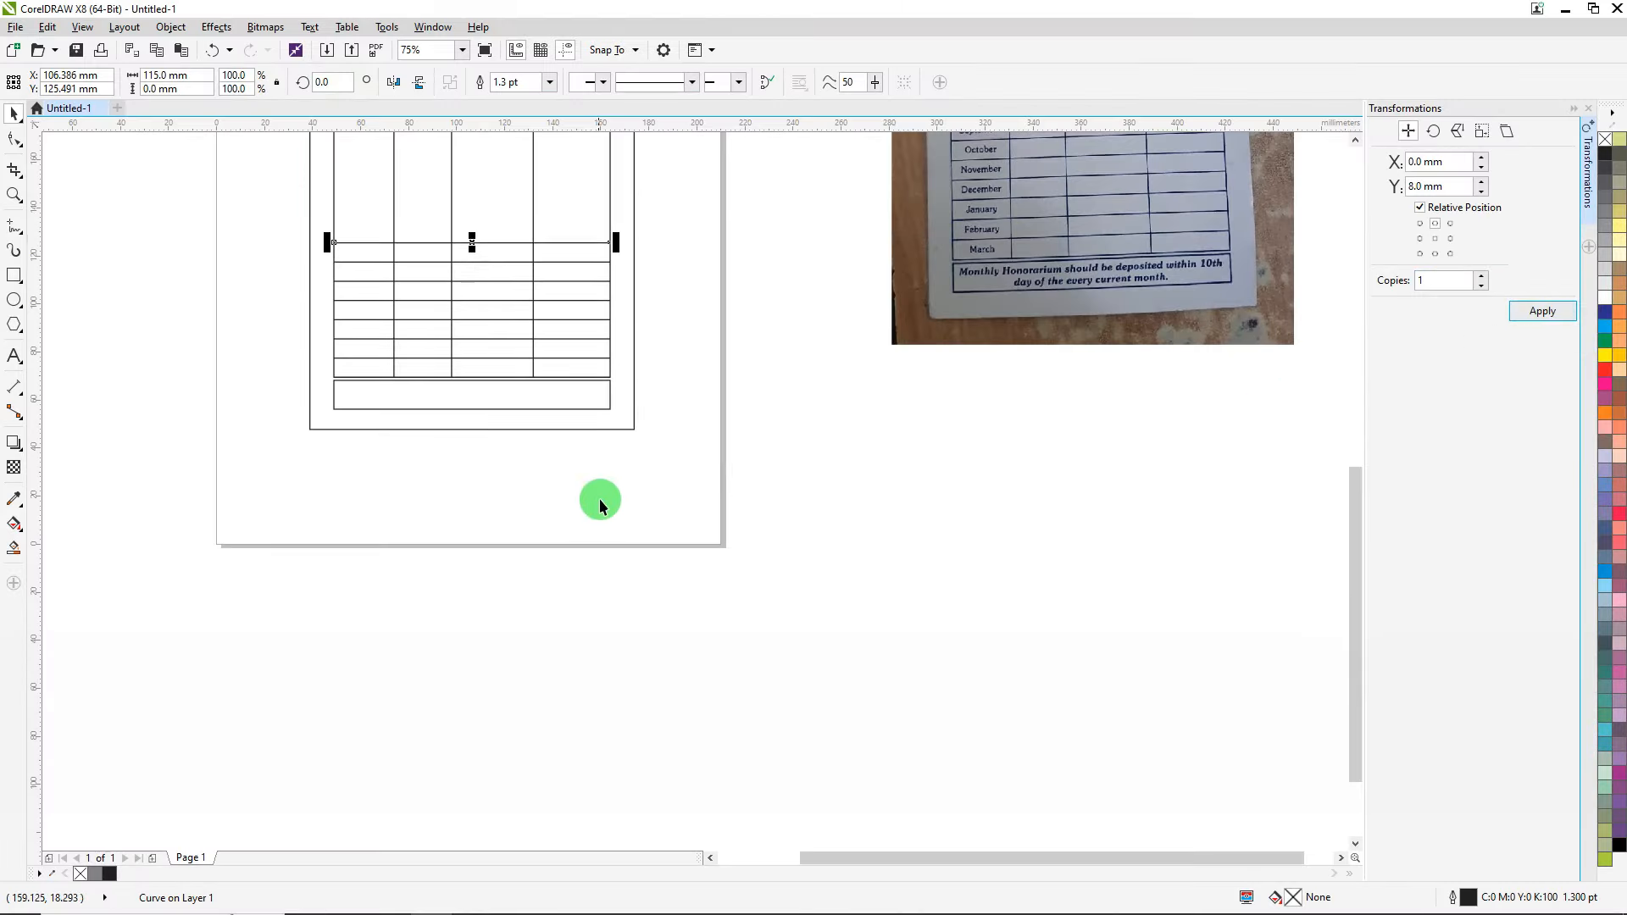
pyautogui.scroll(-2, 603, 499)
pyautogui.scroll(1, 626, 413)
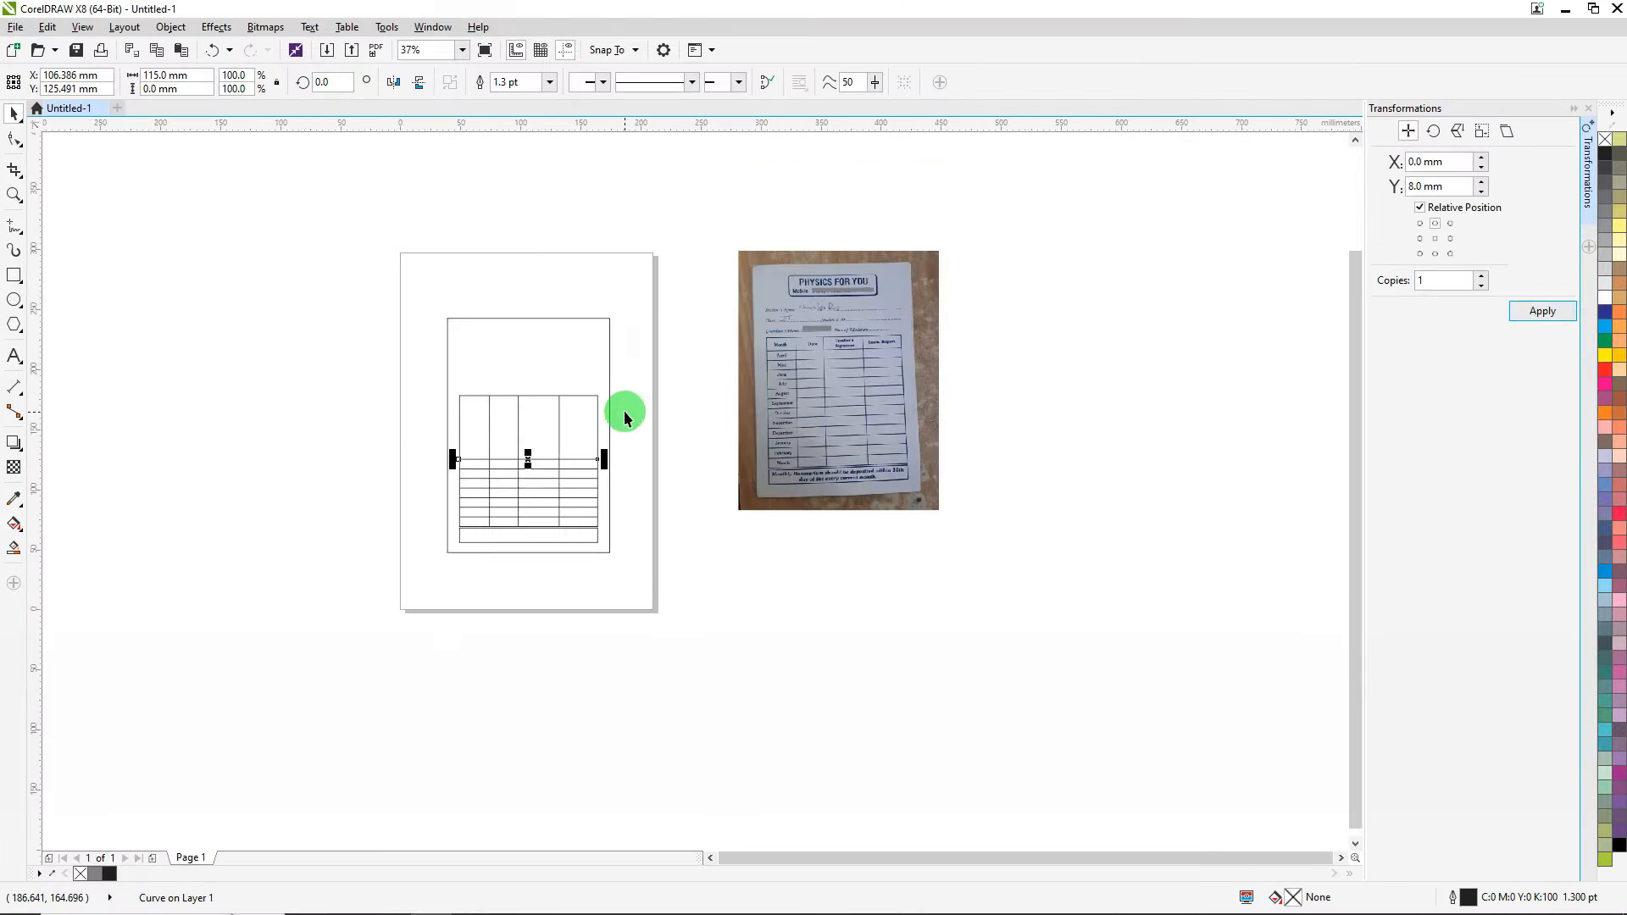
pyautogui.click(1542, 314)
pyautogui.scroll(2, 538, 419)
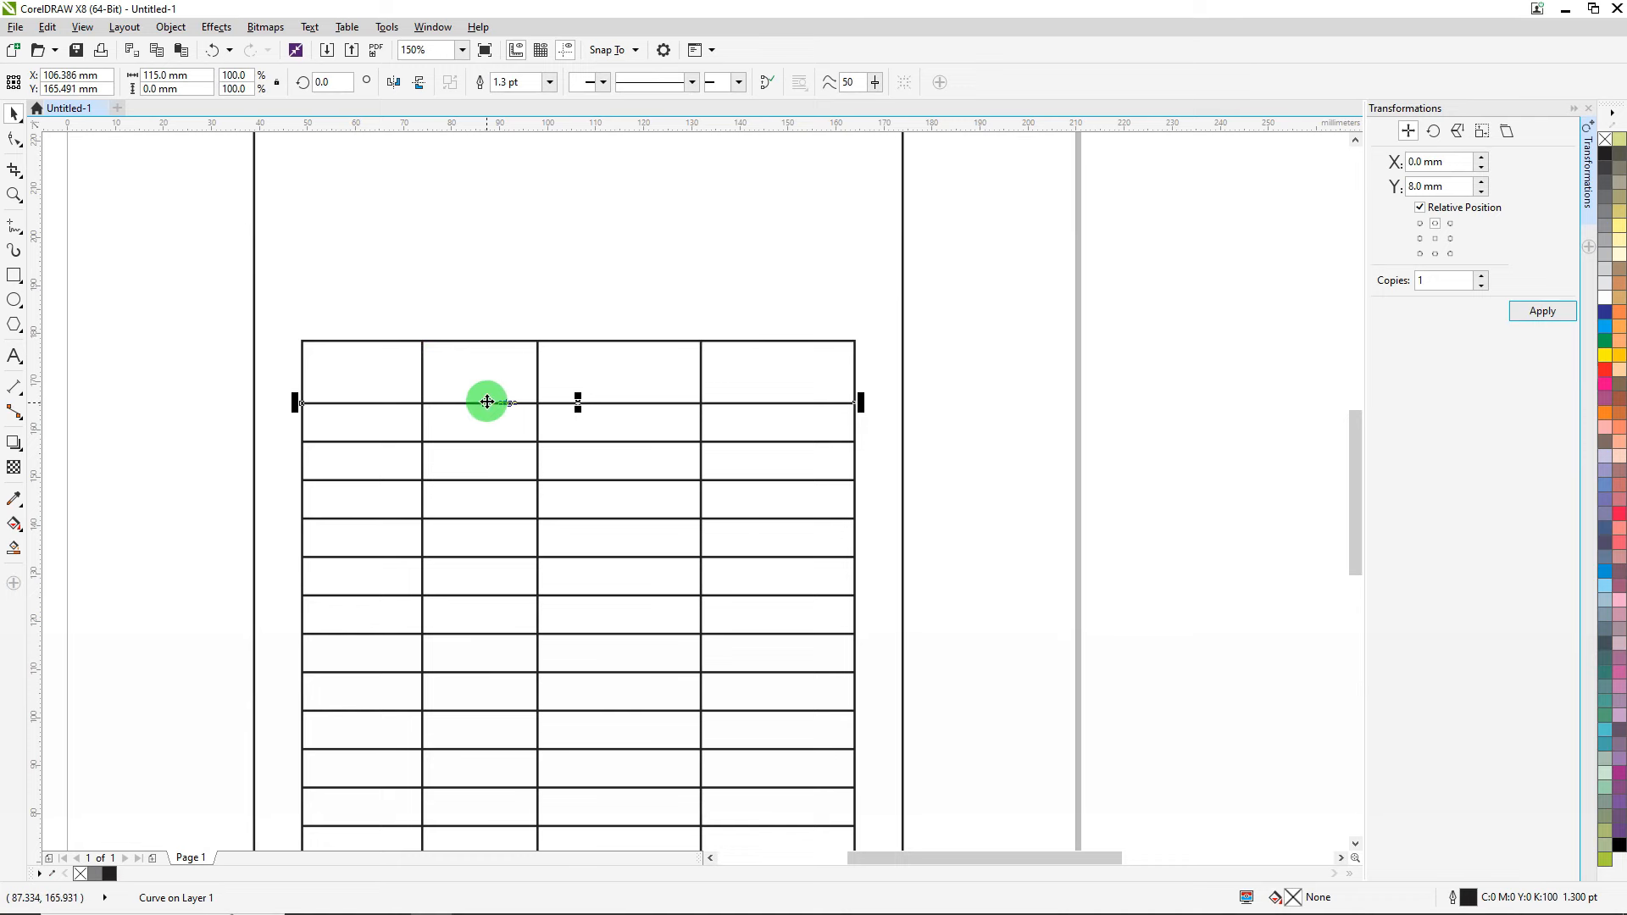
# Add the artistic text "Month" in the first cell of the table's header row.
pyautogui.scroll(-2, 488, 402)
pyautogui.scroll(3, 809, 309)
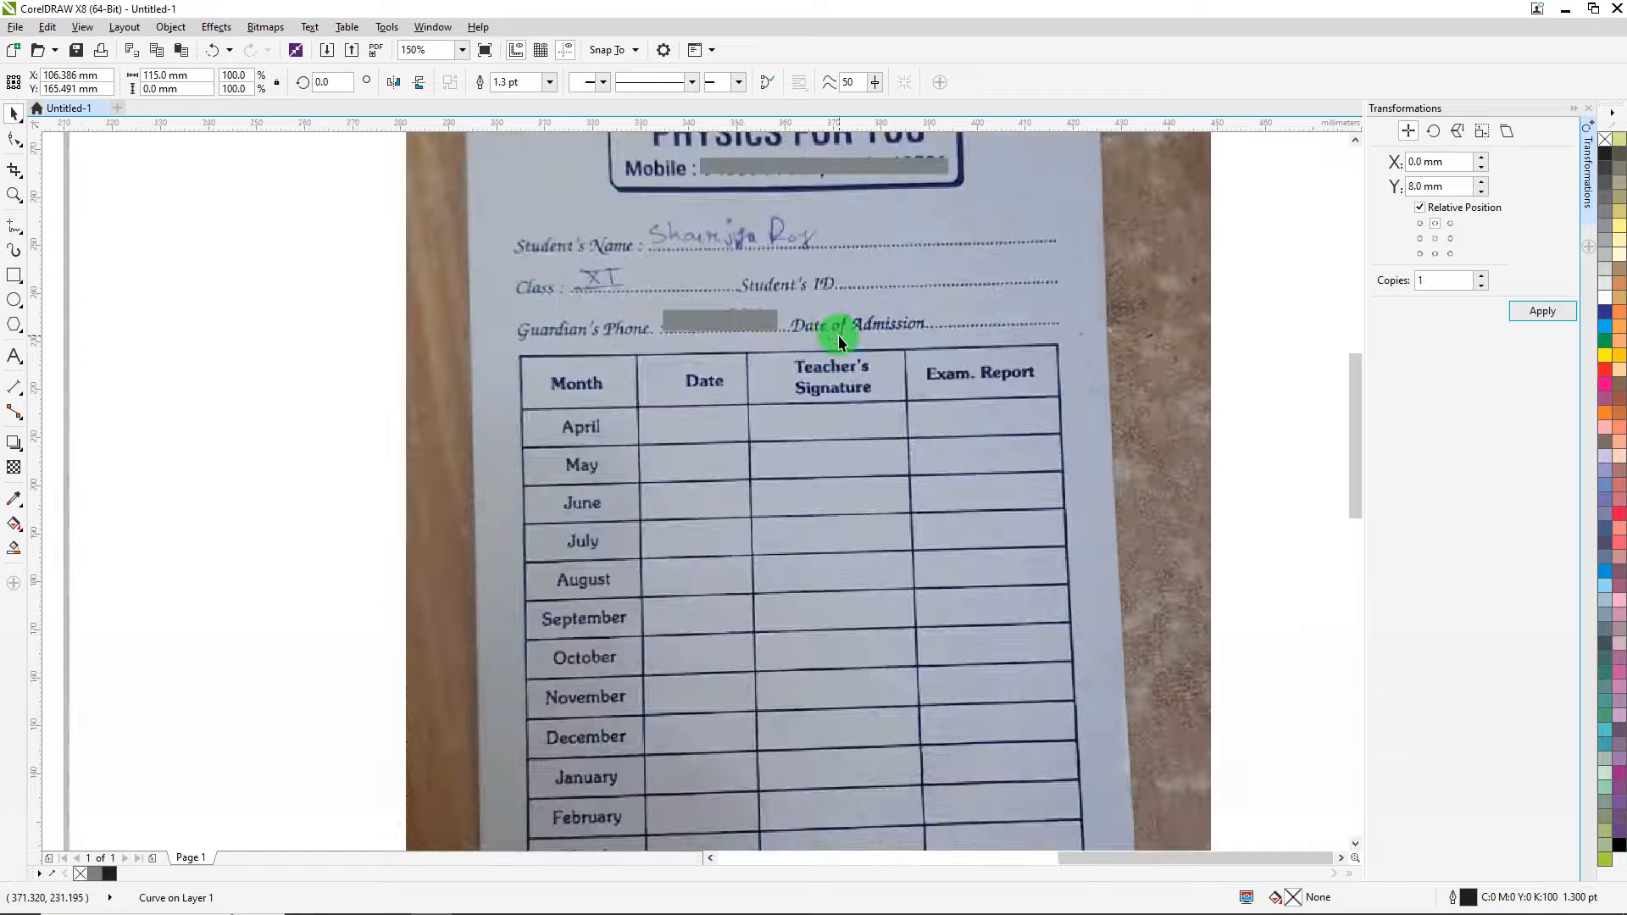
pyautogui.scroll(-5, 1009, 400)
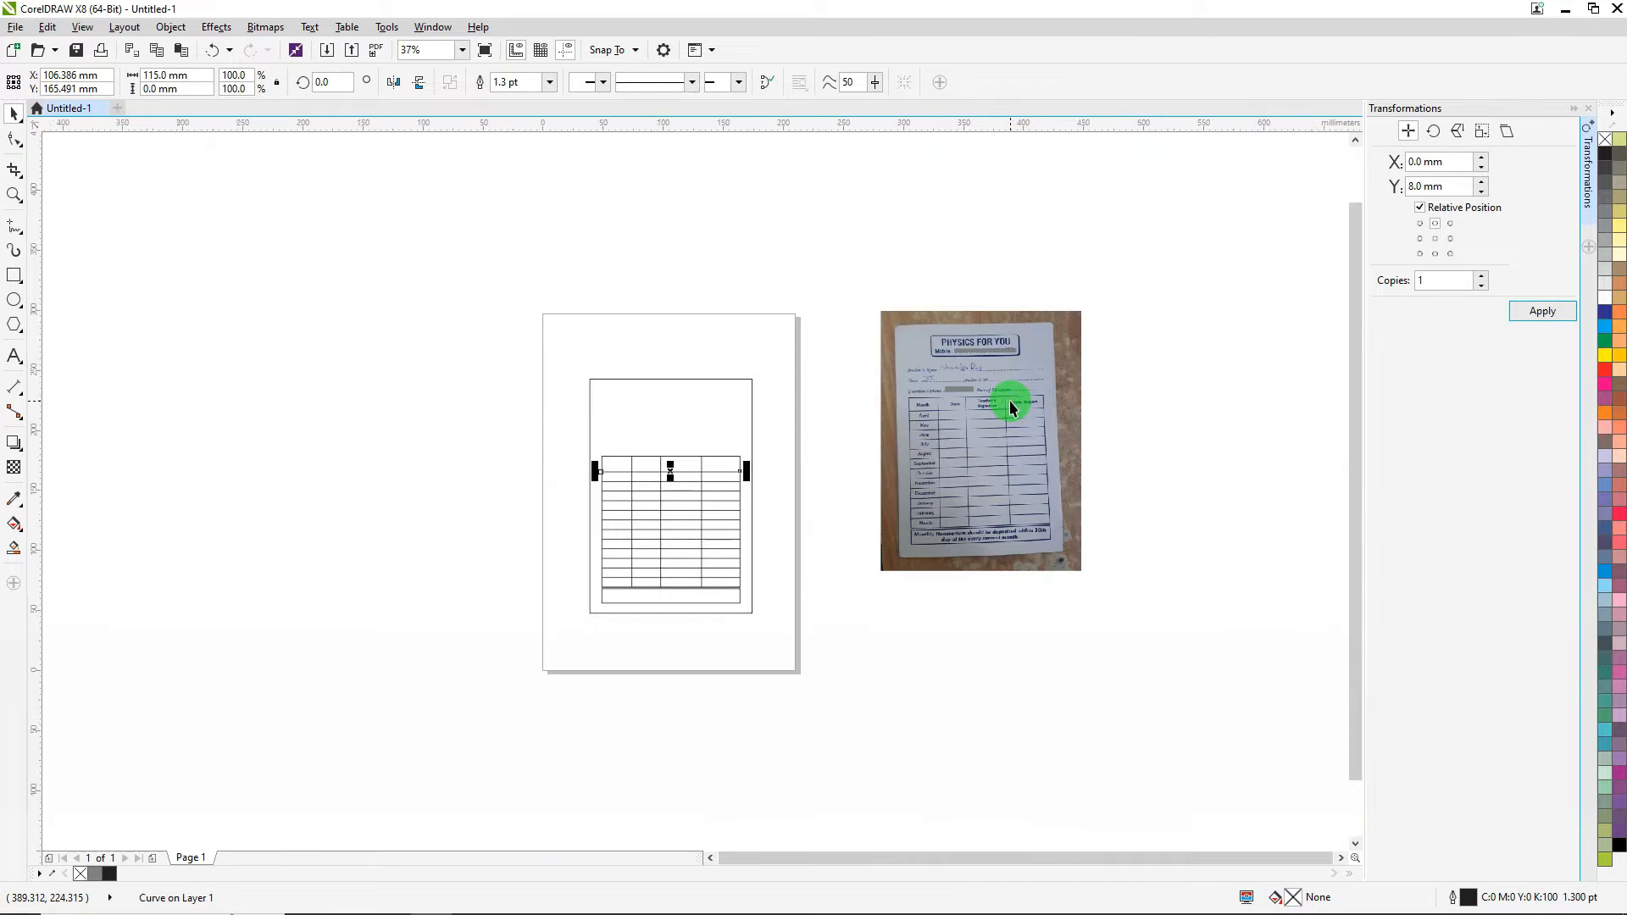
pyautogui.scroll(3, 888, 412)
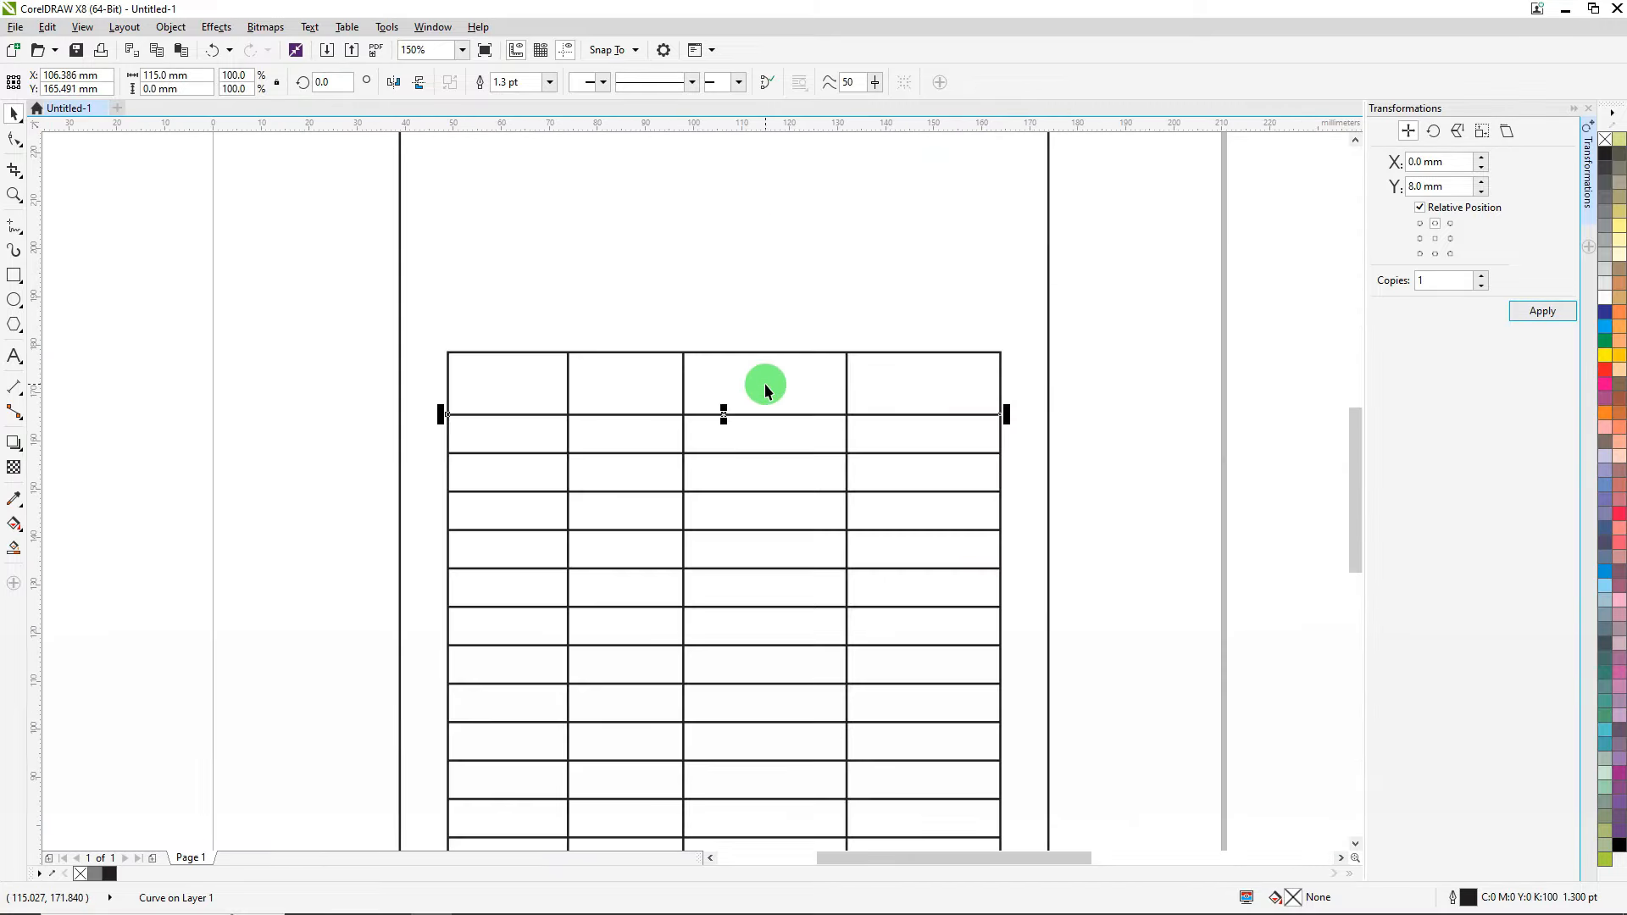
pyautogui.scroll(-1, 764, 383)
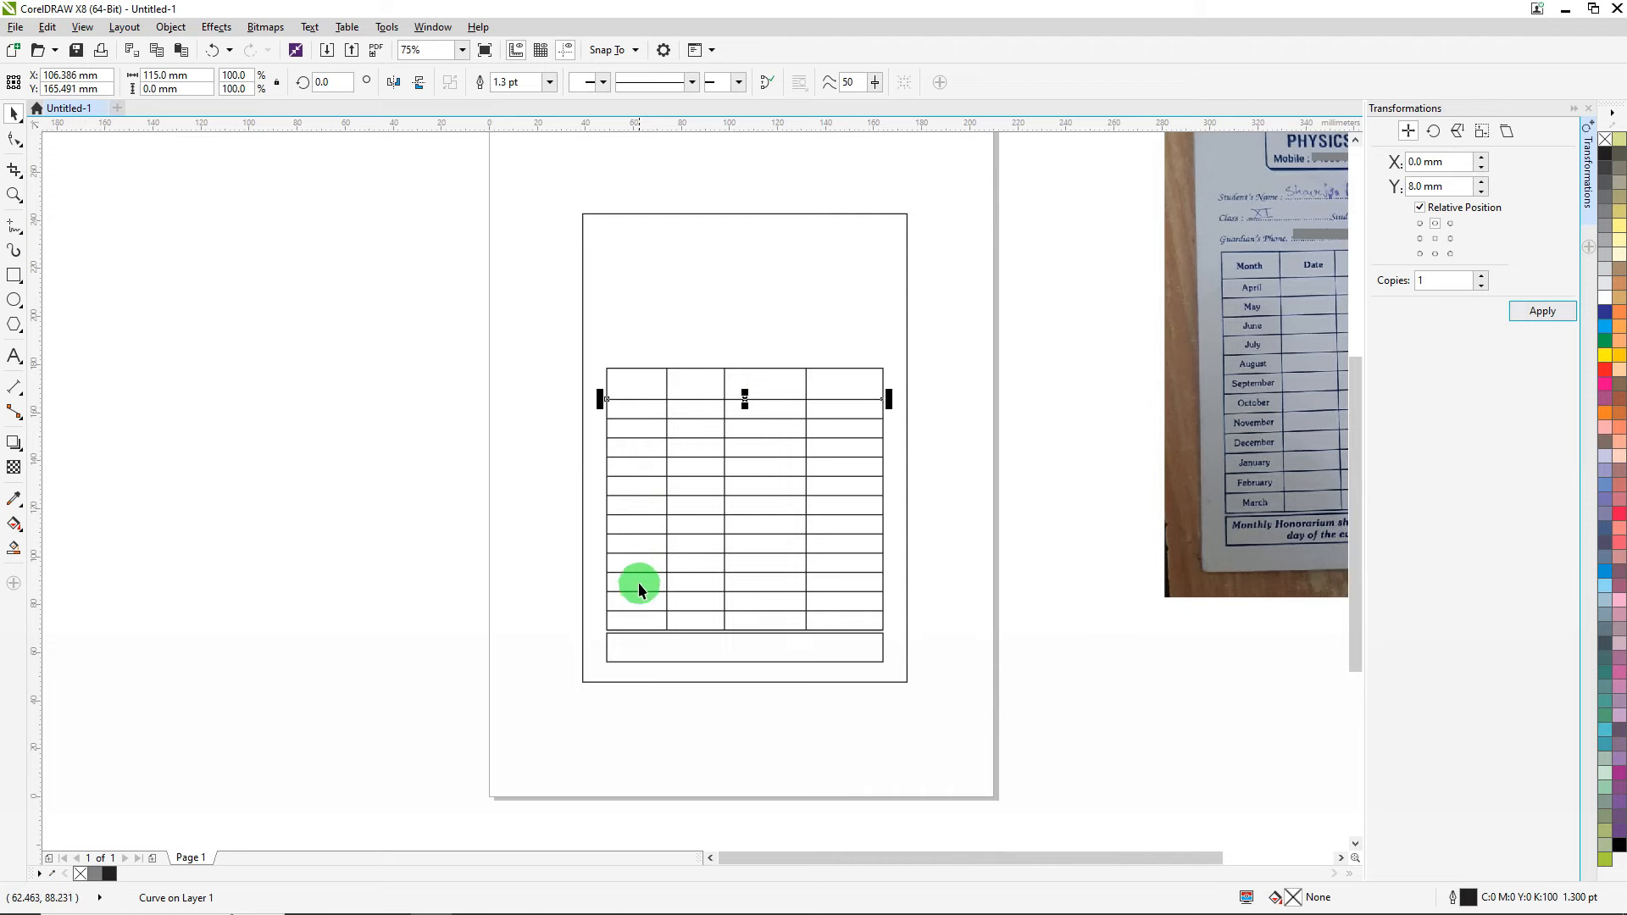
pyautogui.click(383, 430)
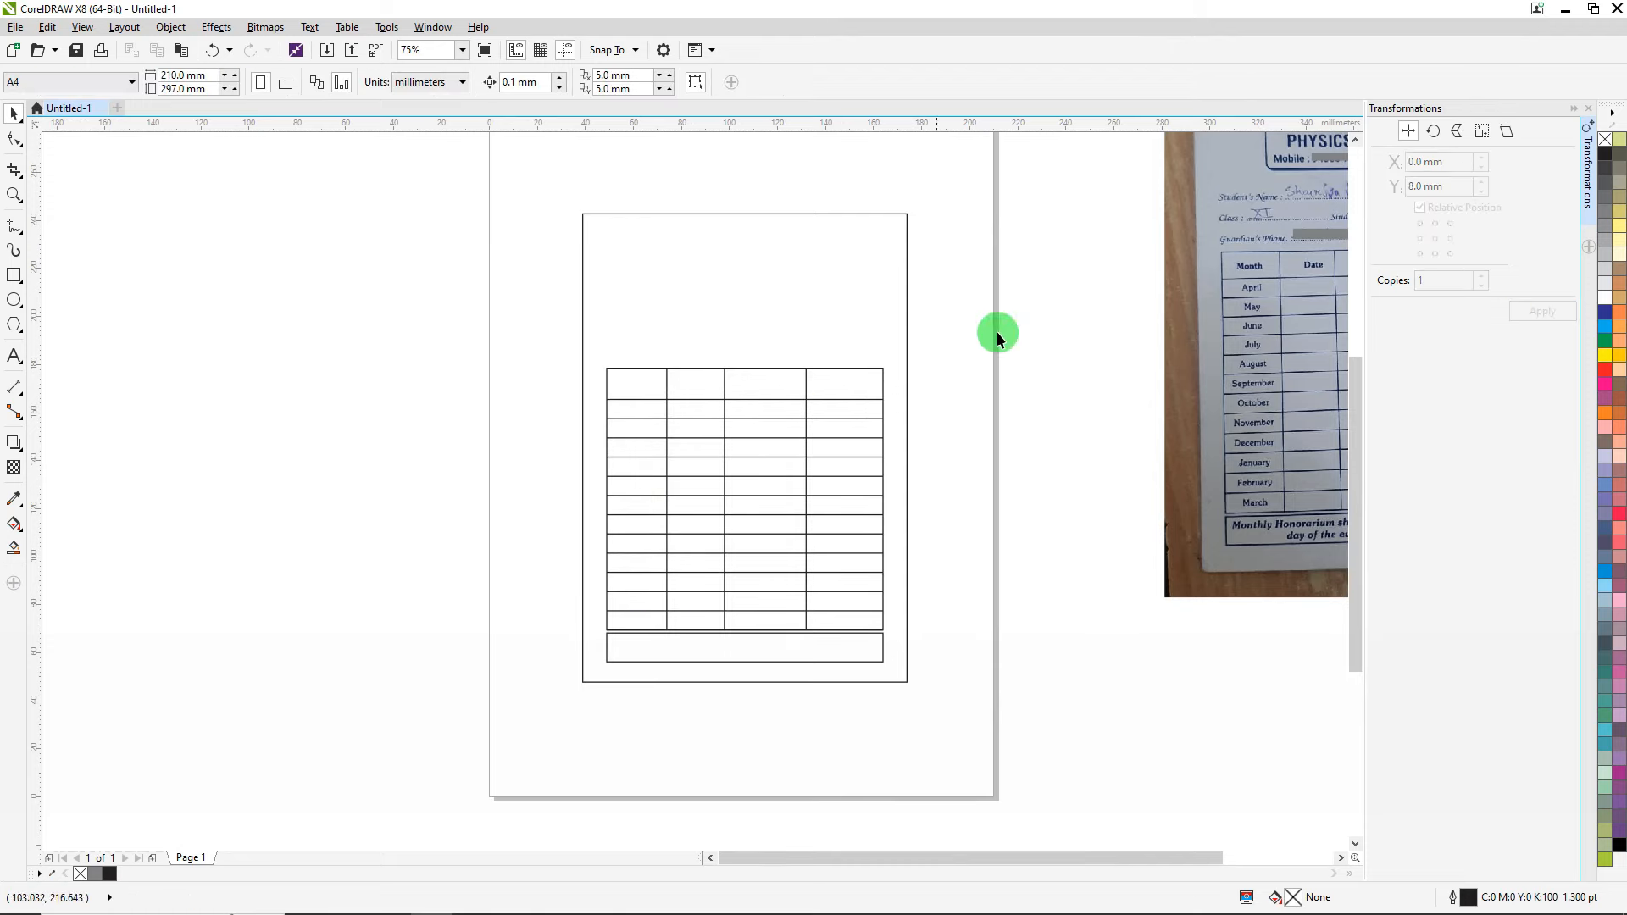
pyautogui.scroll(2, 653, 398)
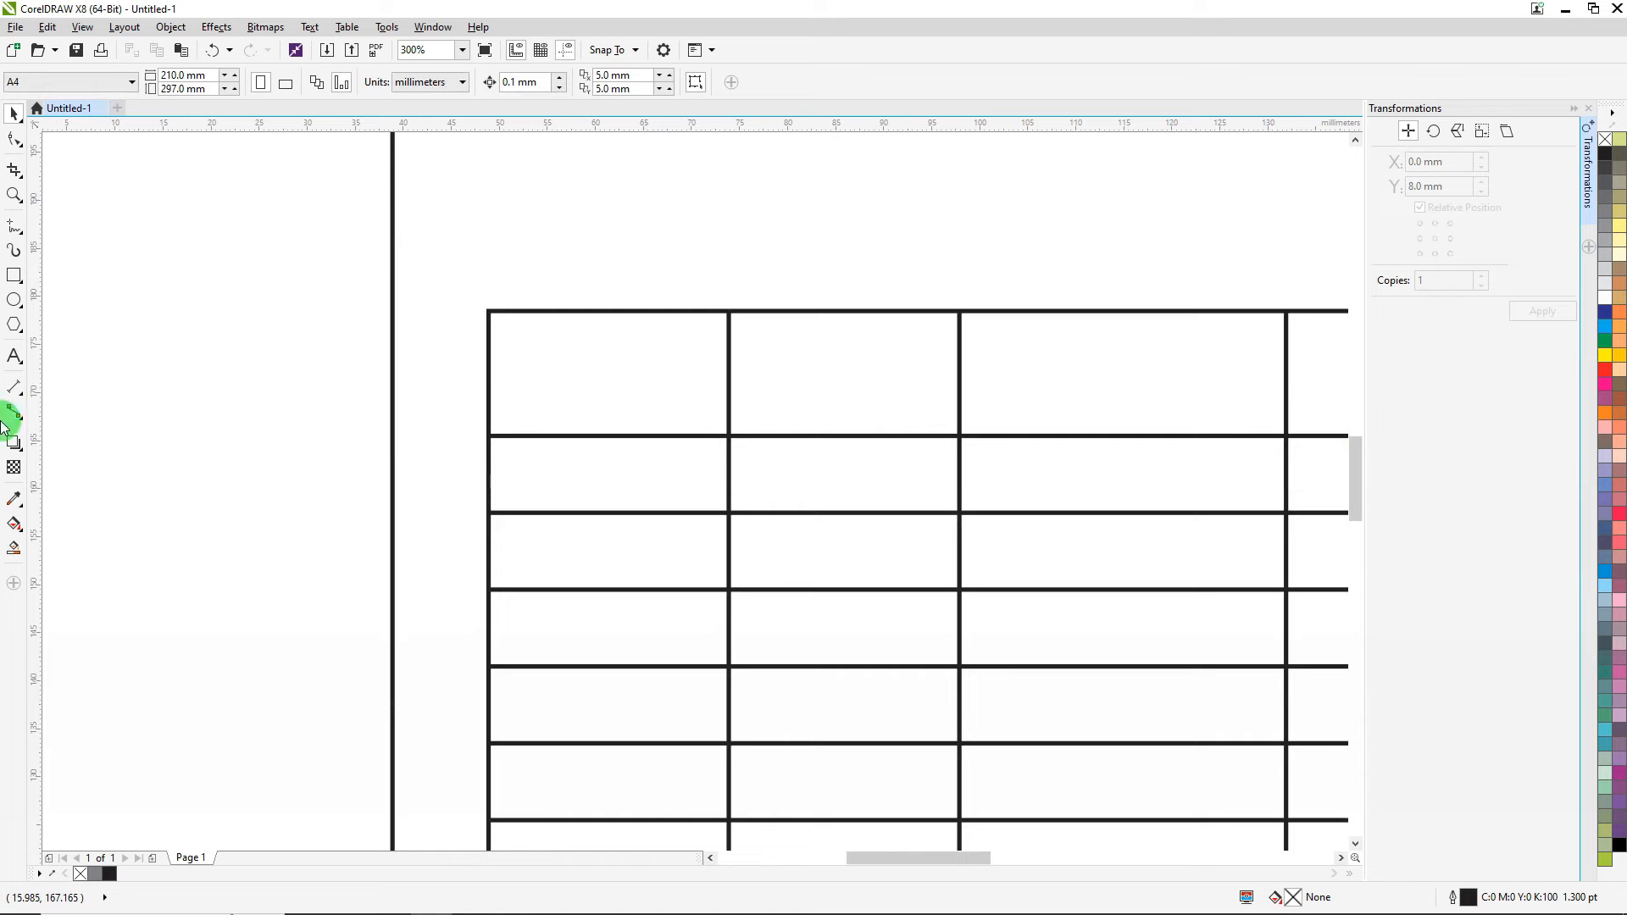
pyautogui.click(14, 357)
pyautogui.click(536, 379)
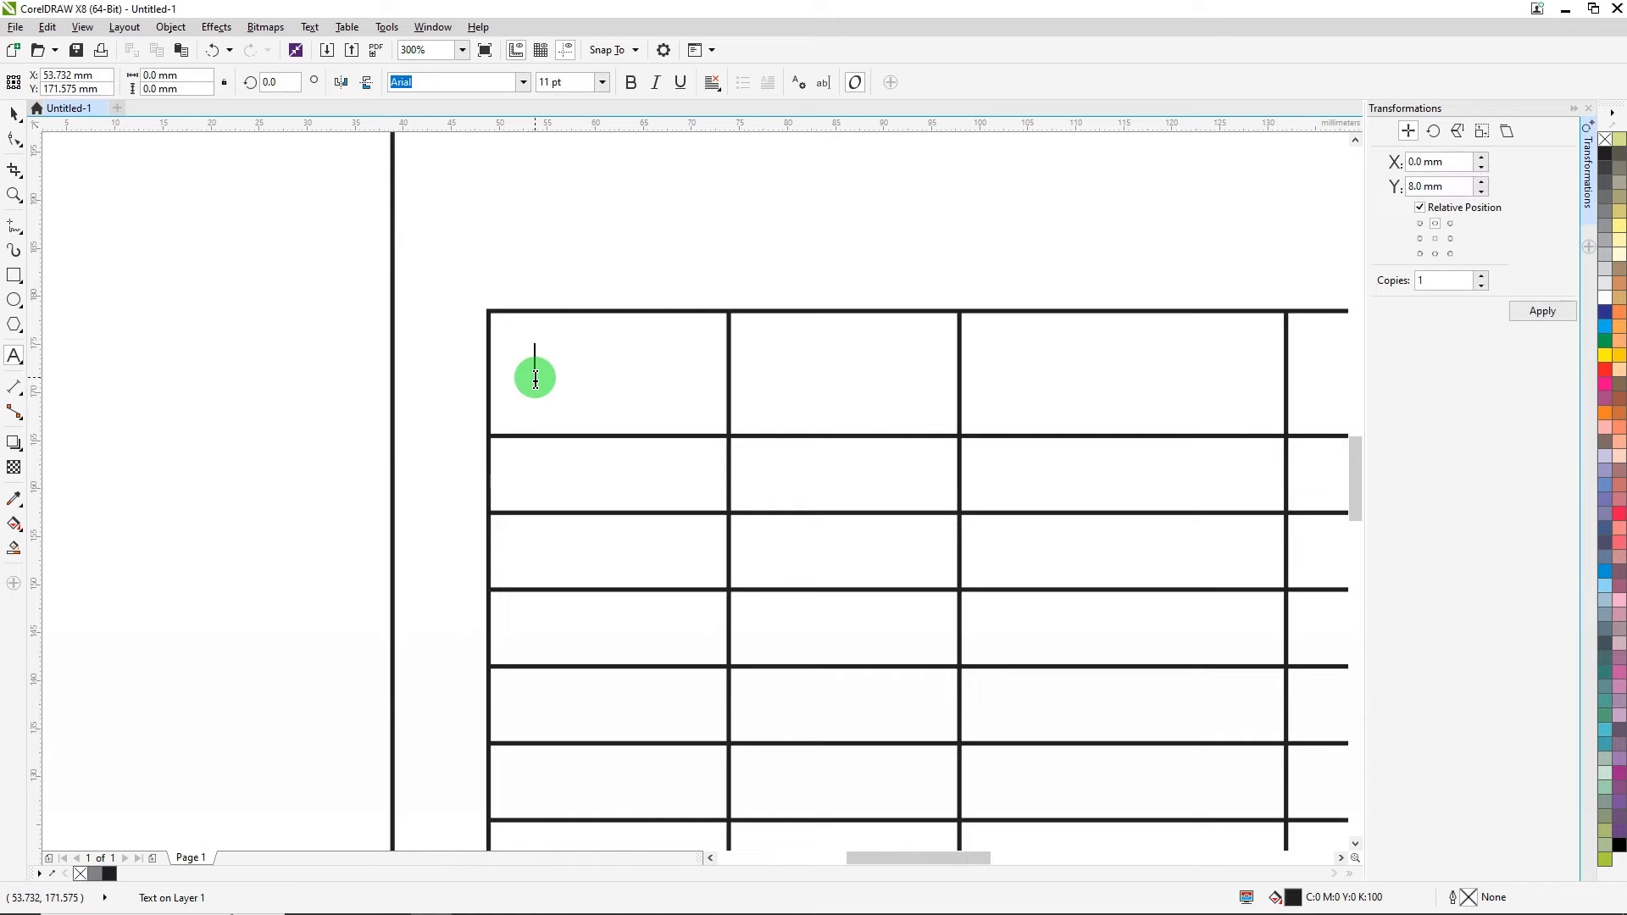
pyautogui.write('Month')
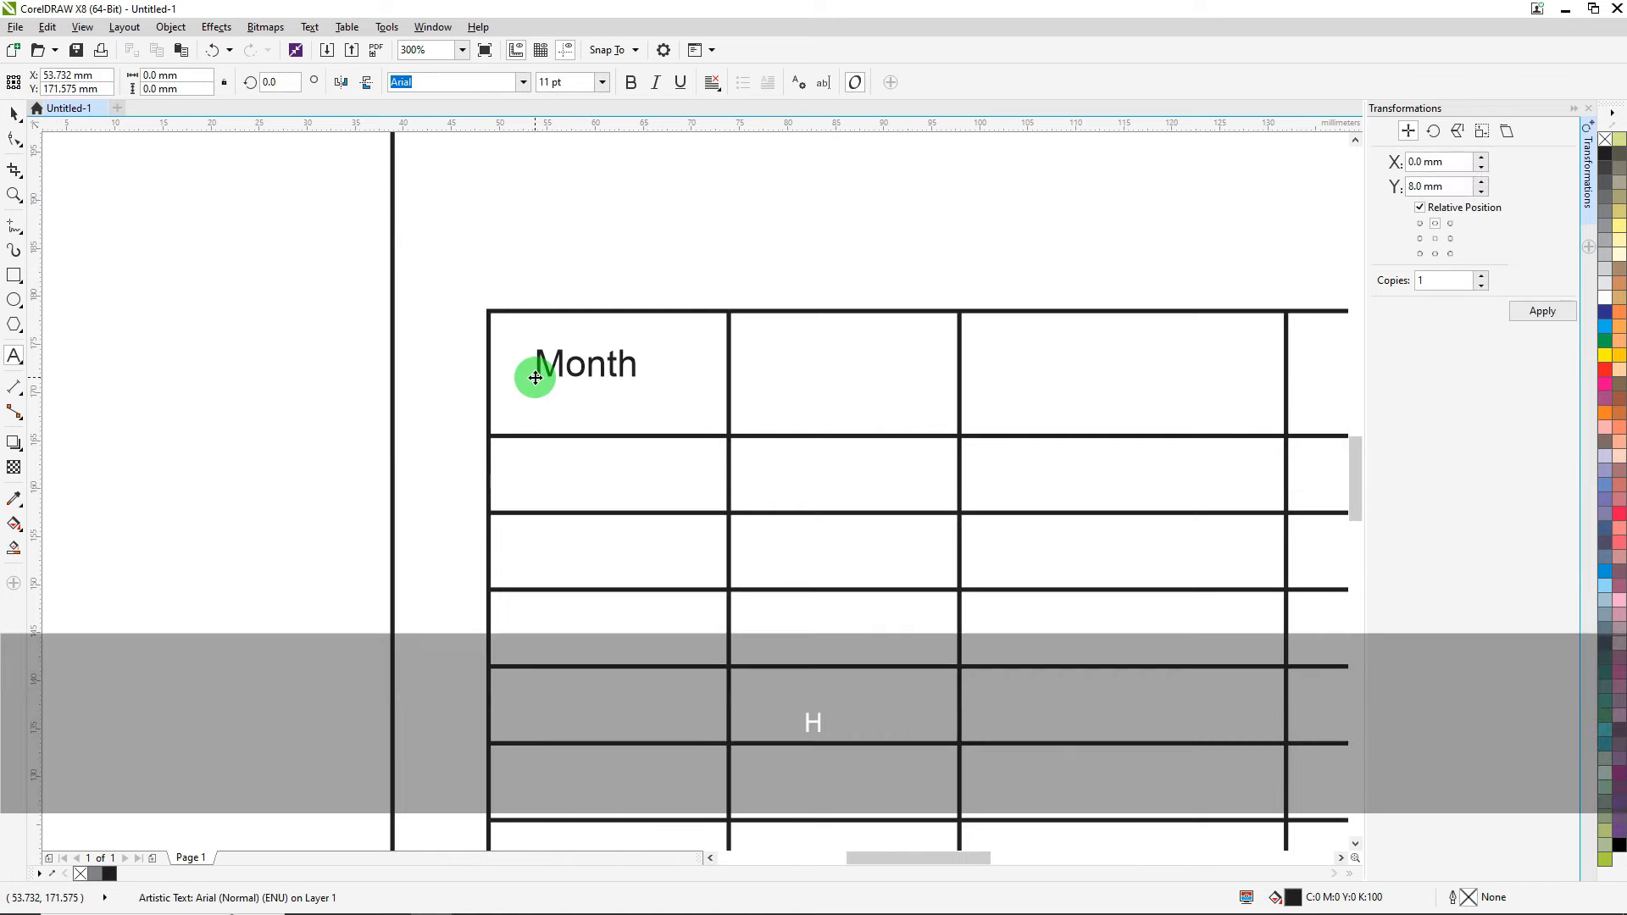
pyautogui.click(21, 115)
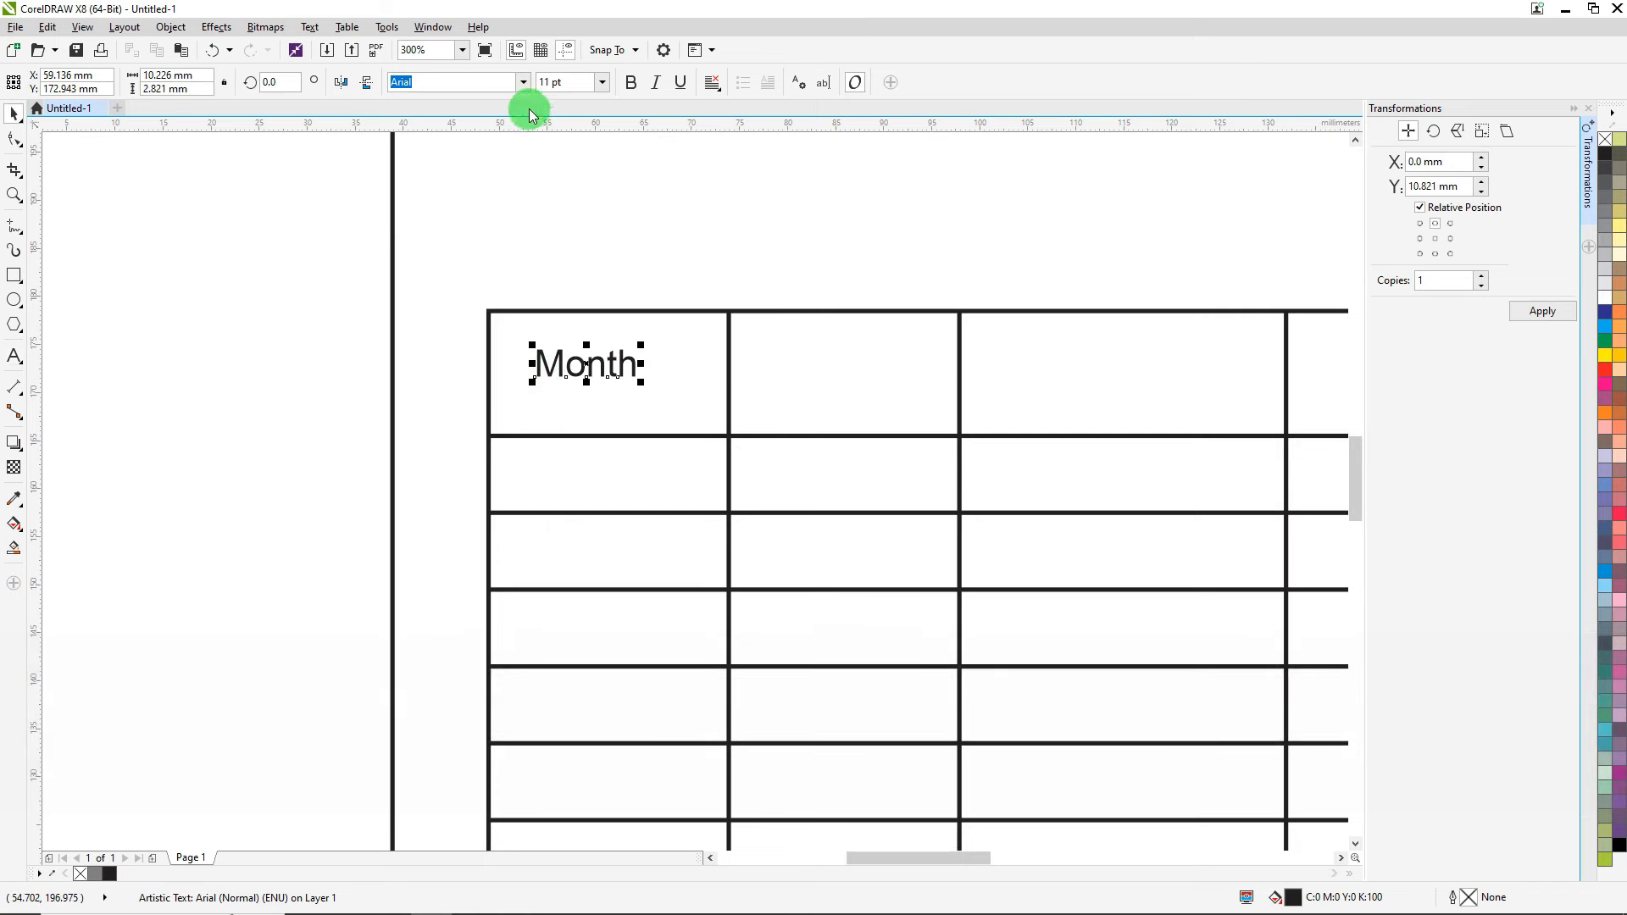
# Format the "Month" text in Souvenir Lt BT Demi Bold-Italic at 12 pt.
pyautogui.click(524, 82)
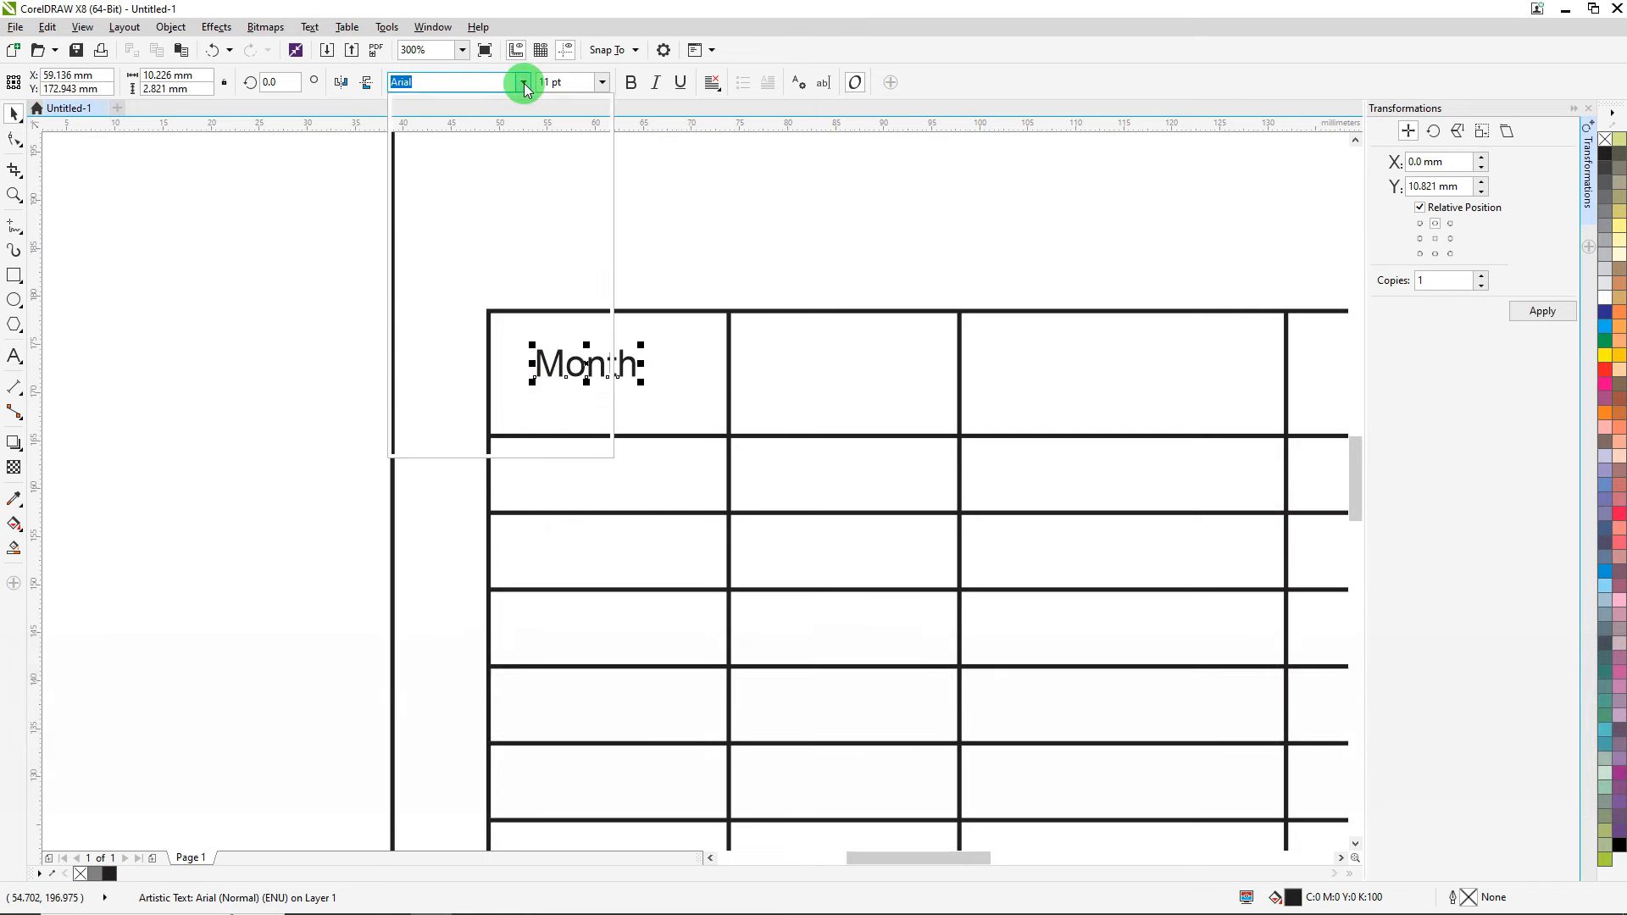
pyautogui.write('souv')
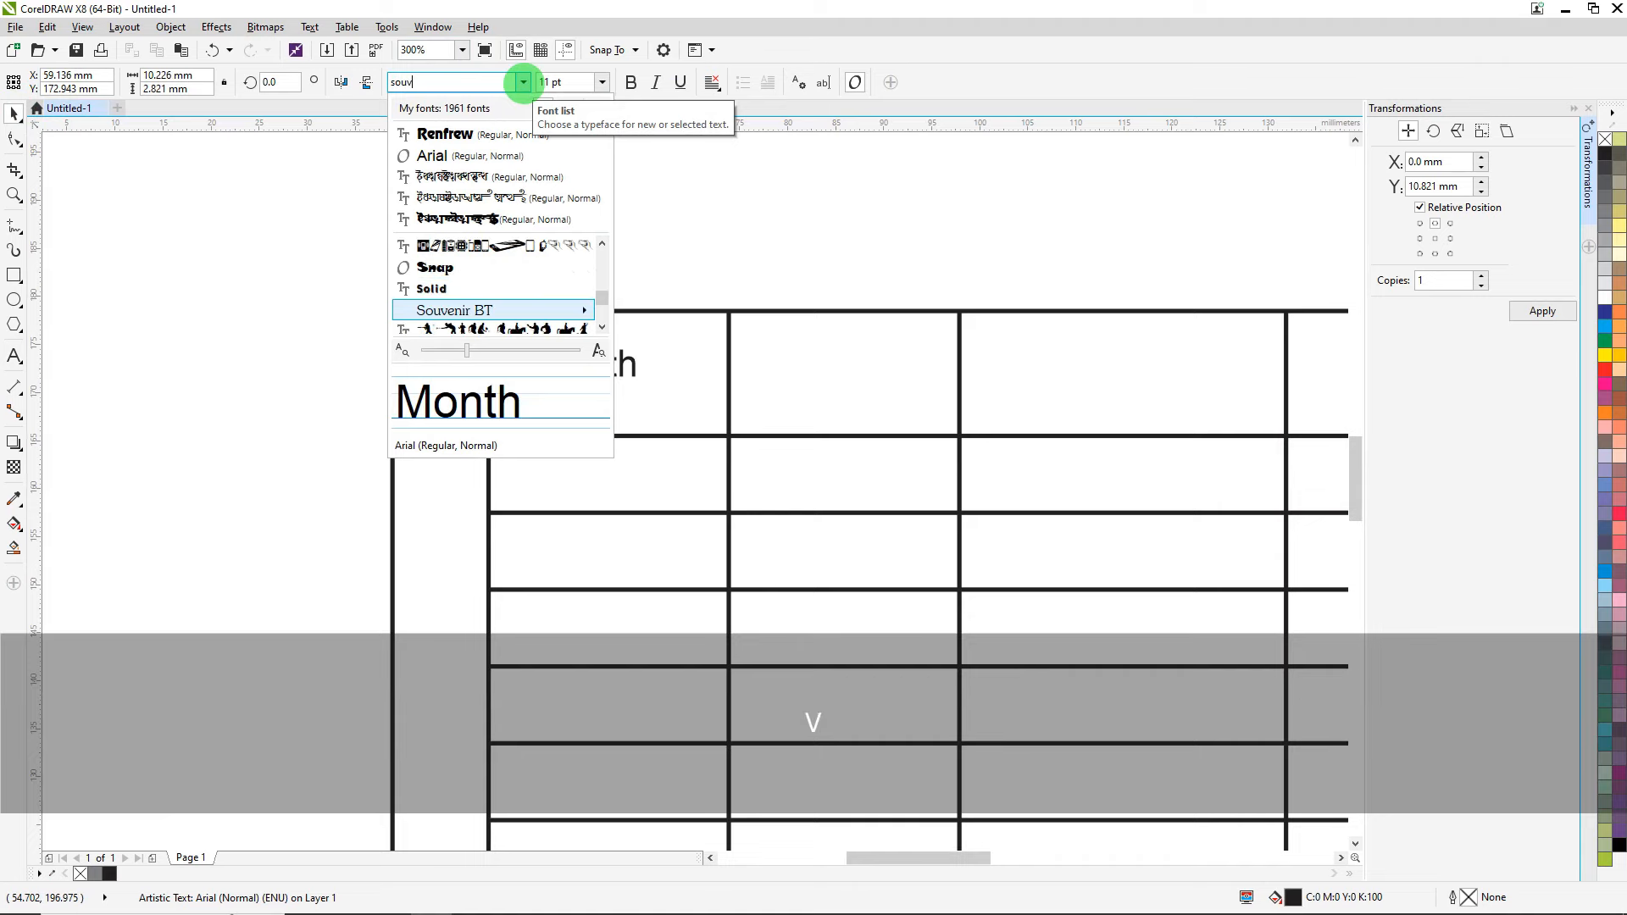
pyautogui.press('Return')
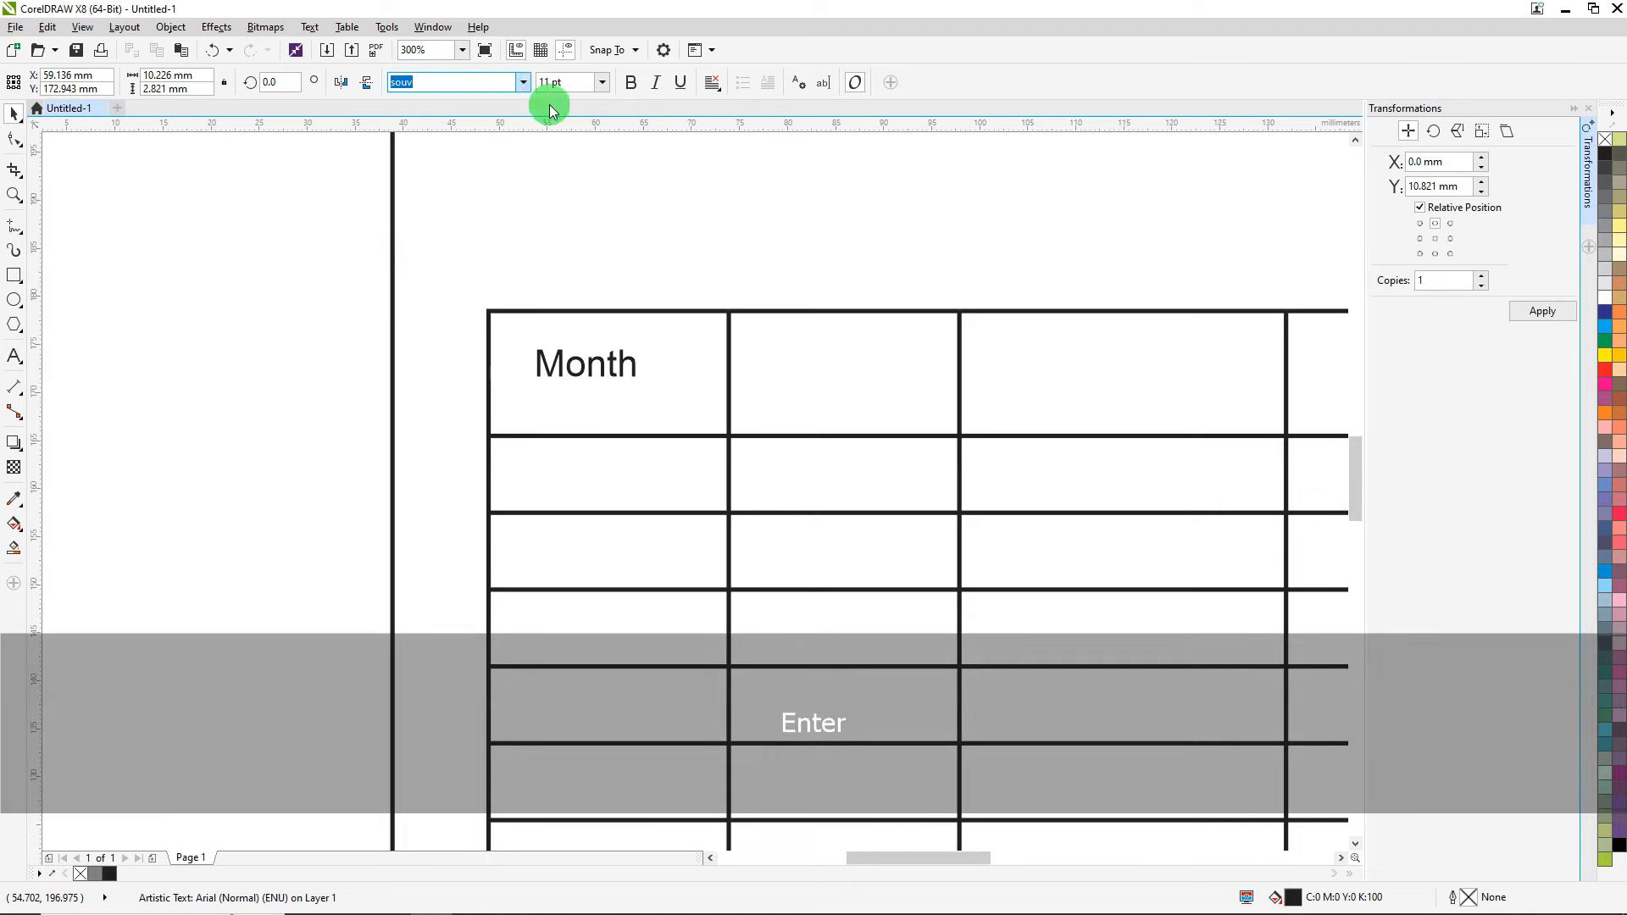
pyautogui.click(547, 82)
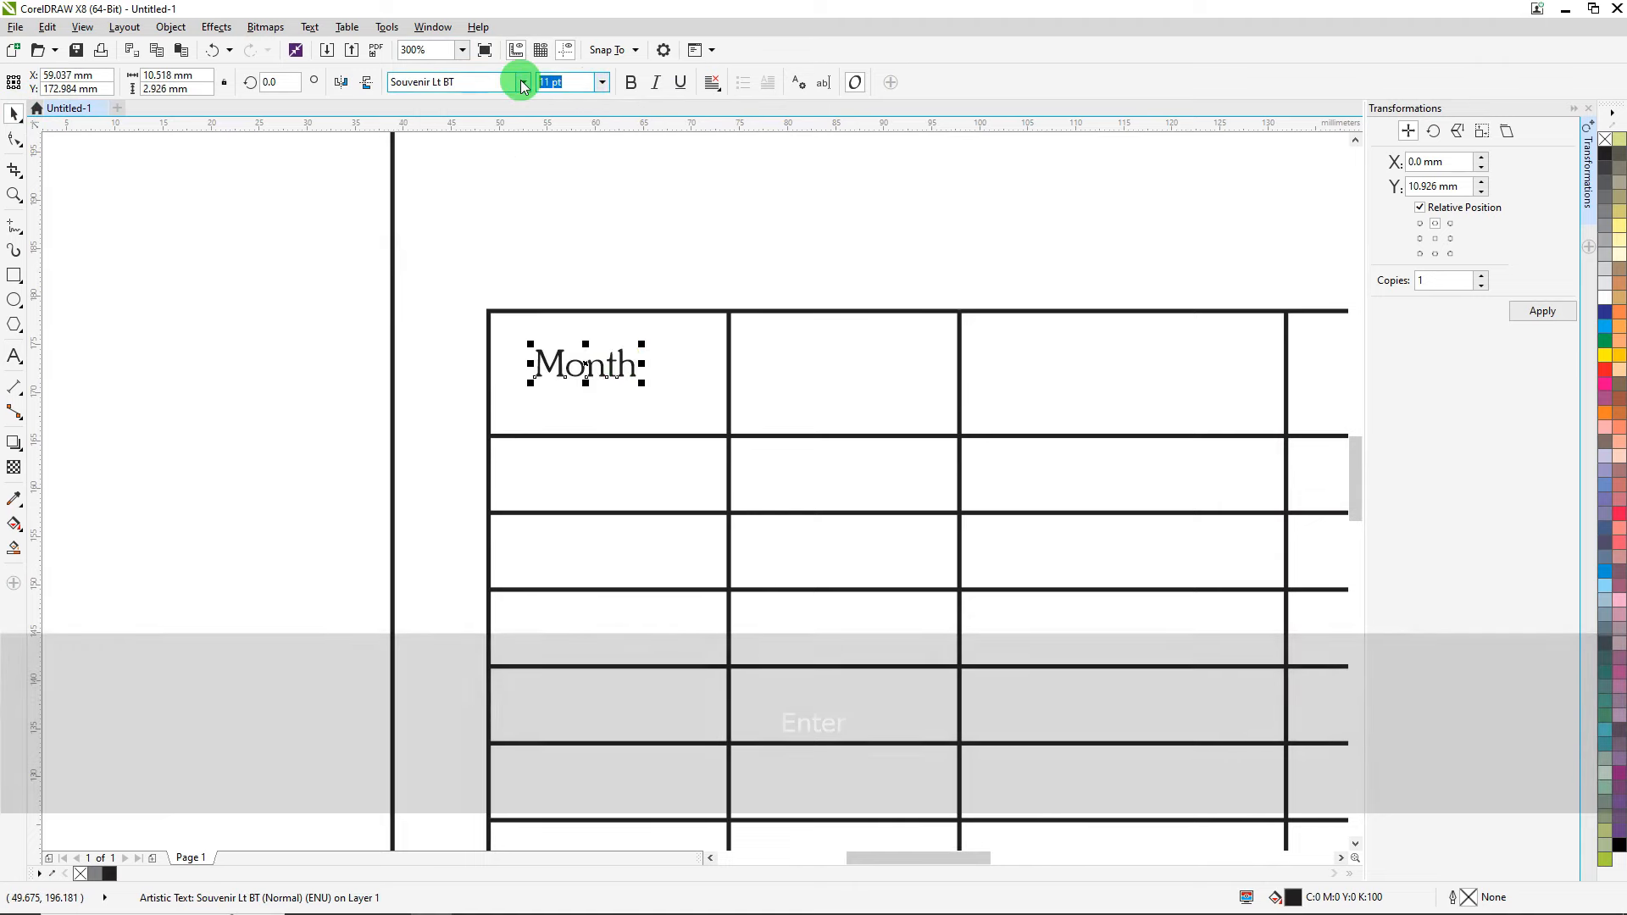
pyautogui.write('12')
pyautogui.press('Return')
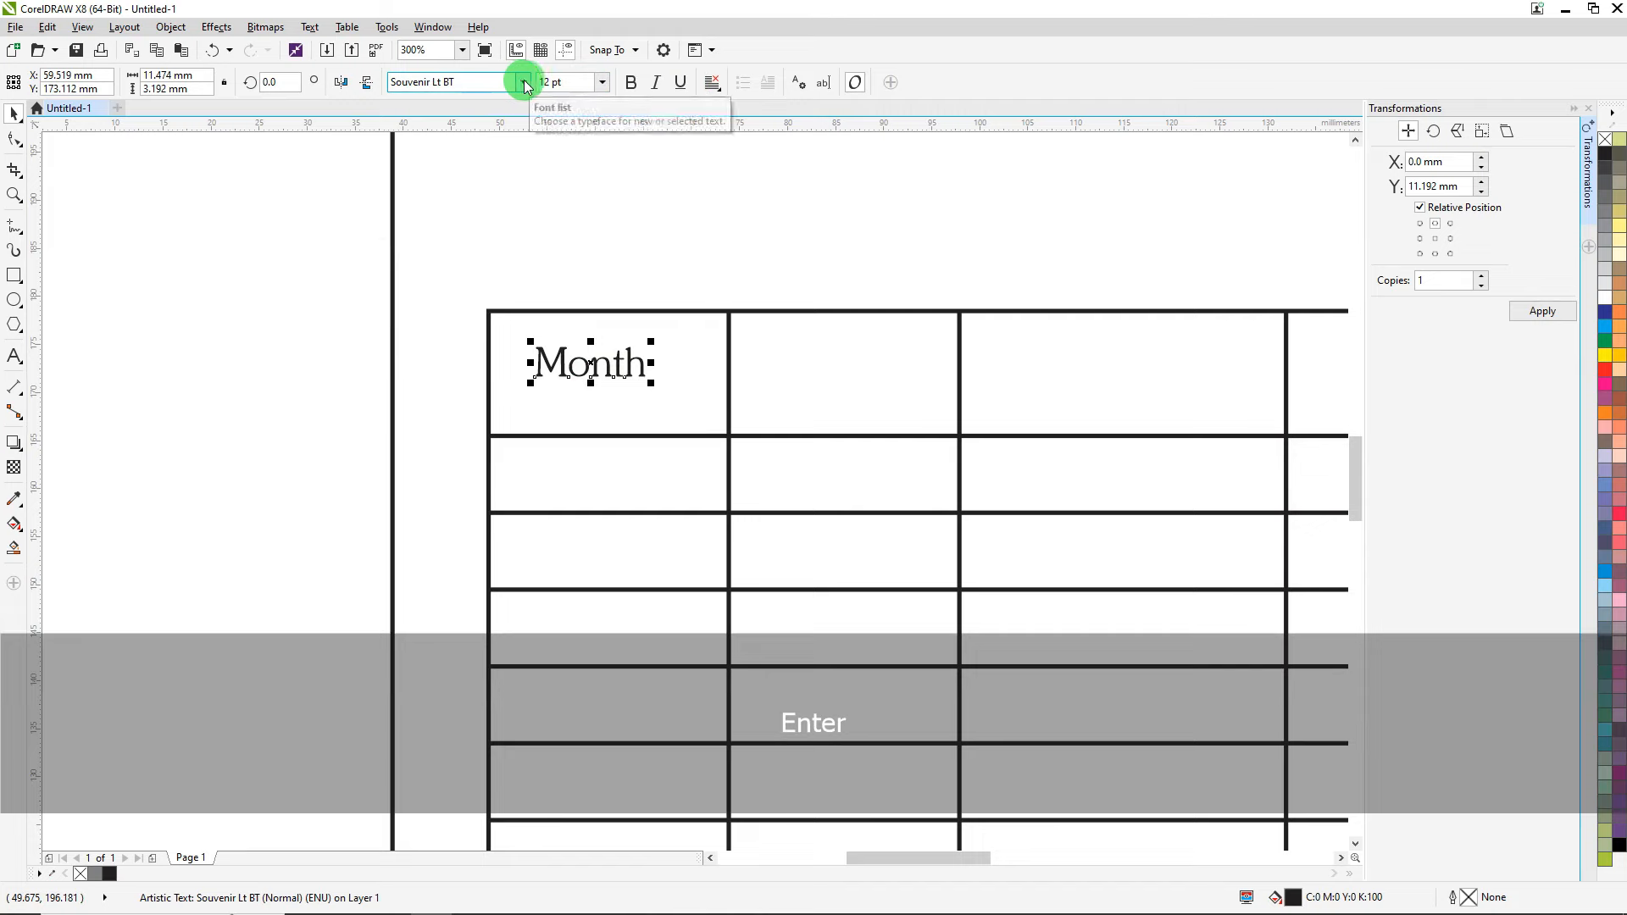
pyautogui.click(523, 82)
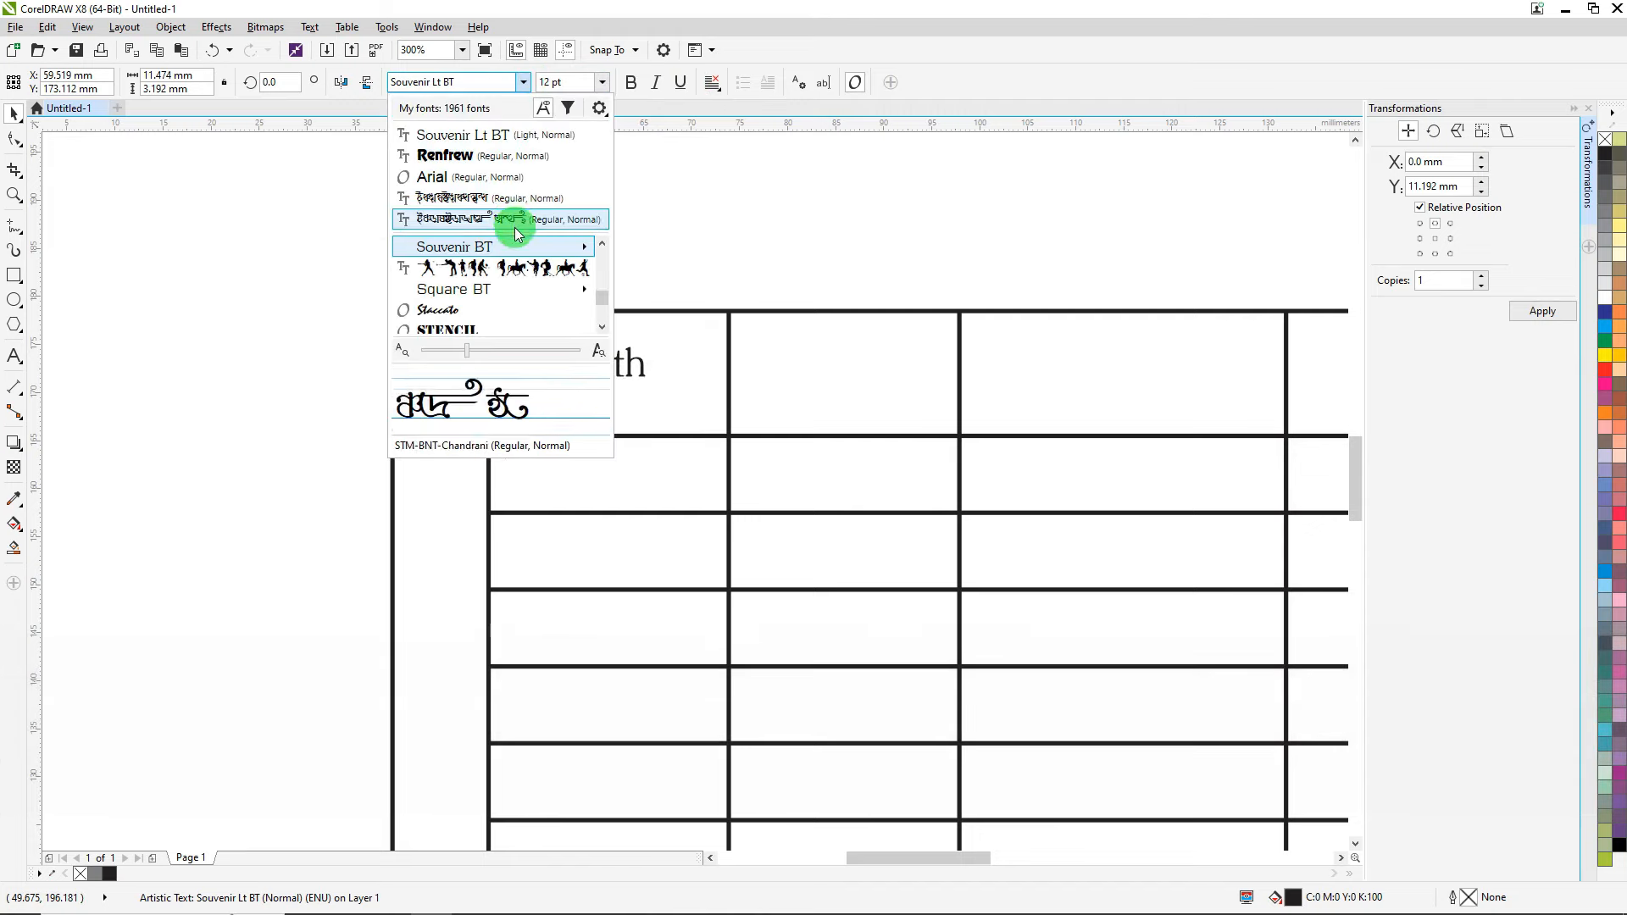
pyautogui.moveTo(515, 250)
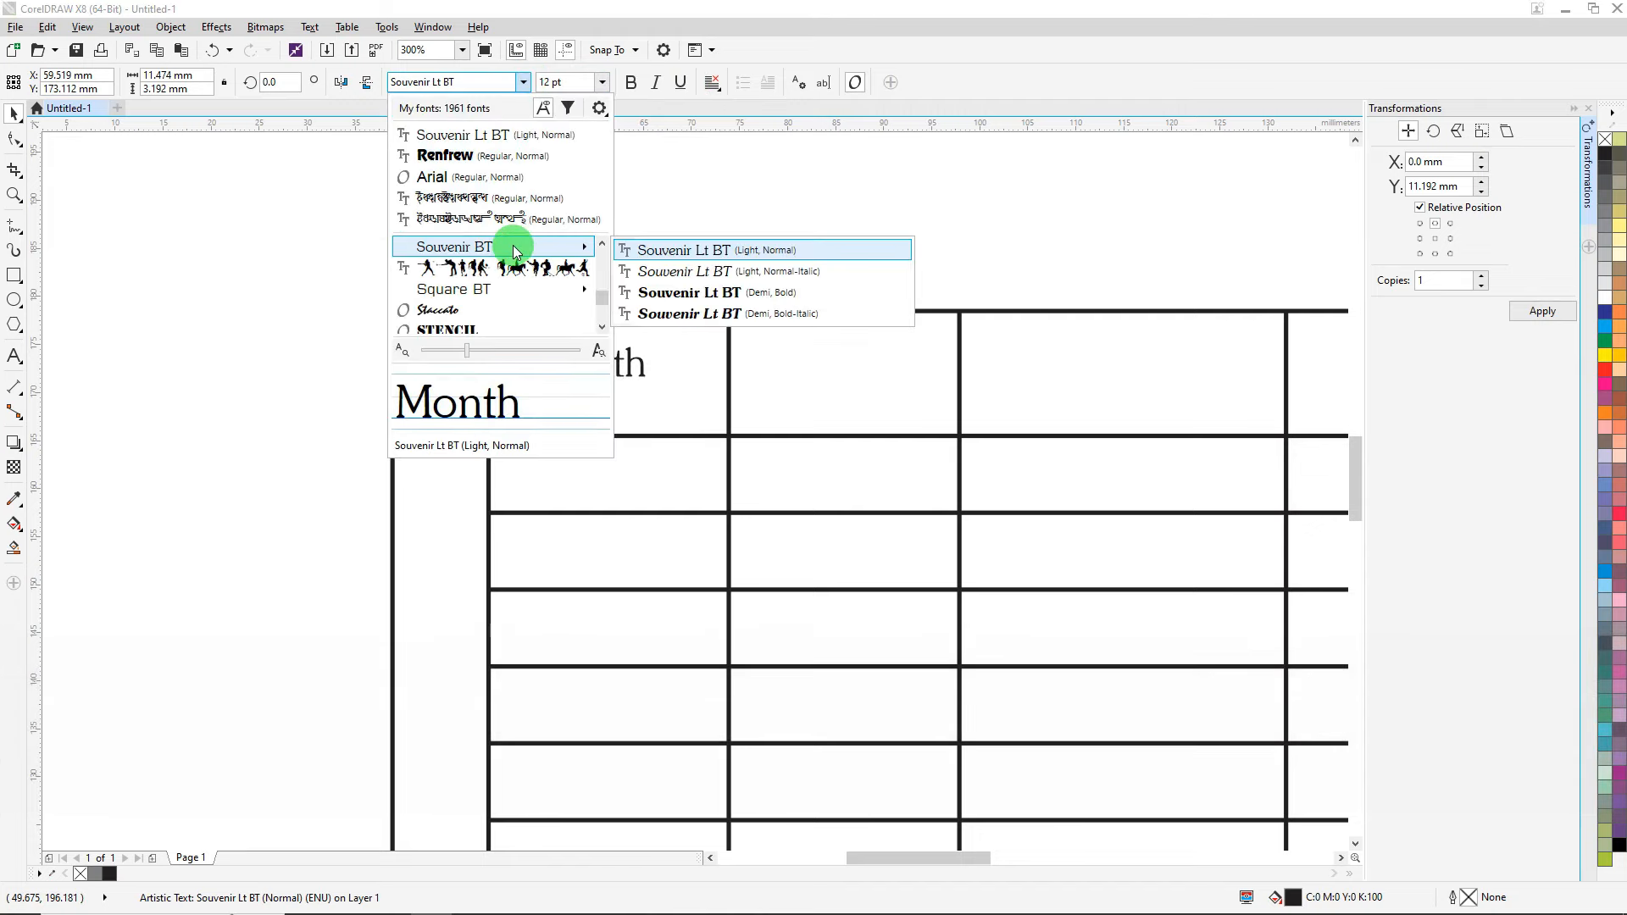
pyautogui.click(686, 310)
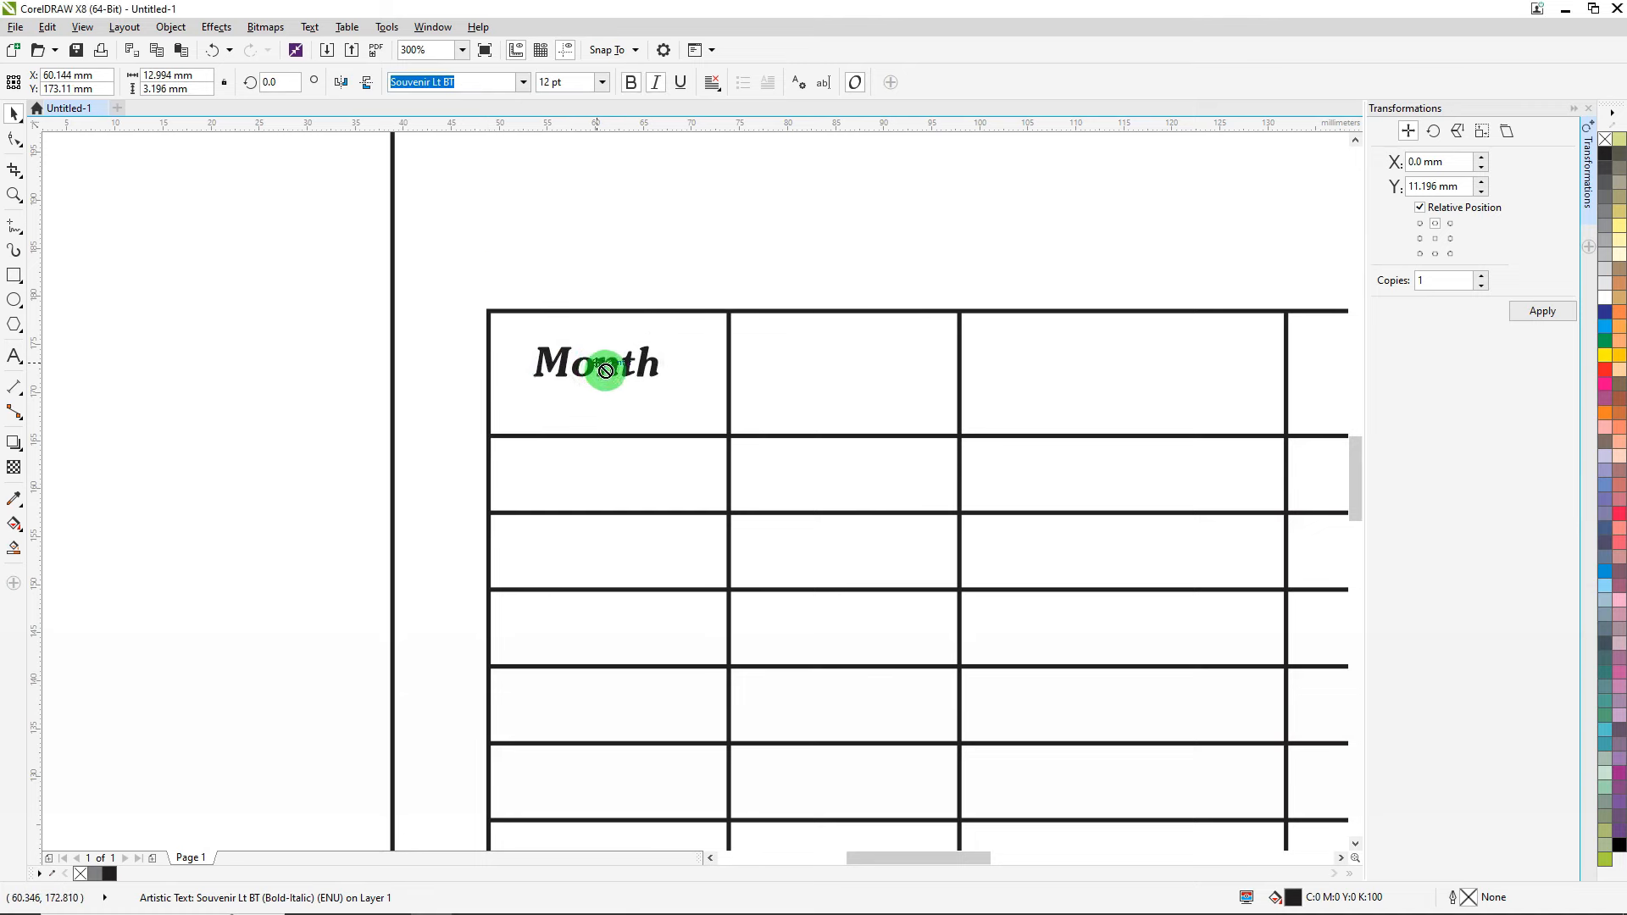
# Copy the "Month" heading into the second header cell and change the copy's text to "Date".
pyautogui.moveTo(604, 370); pyautogui.dragTo(834, 374)
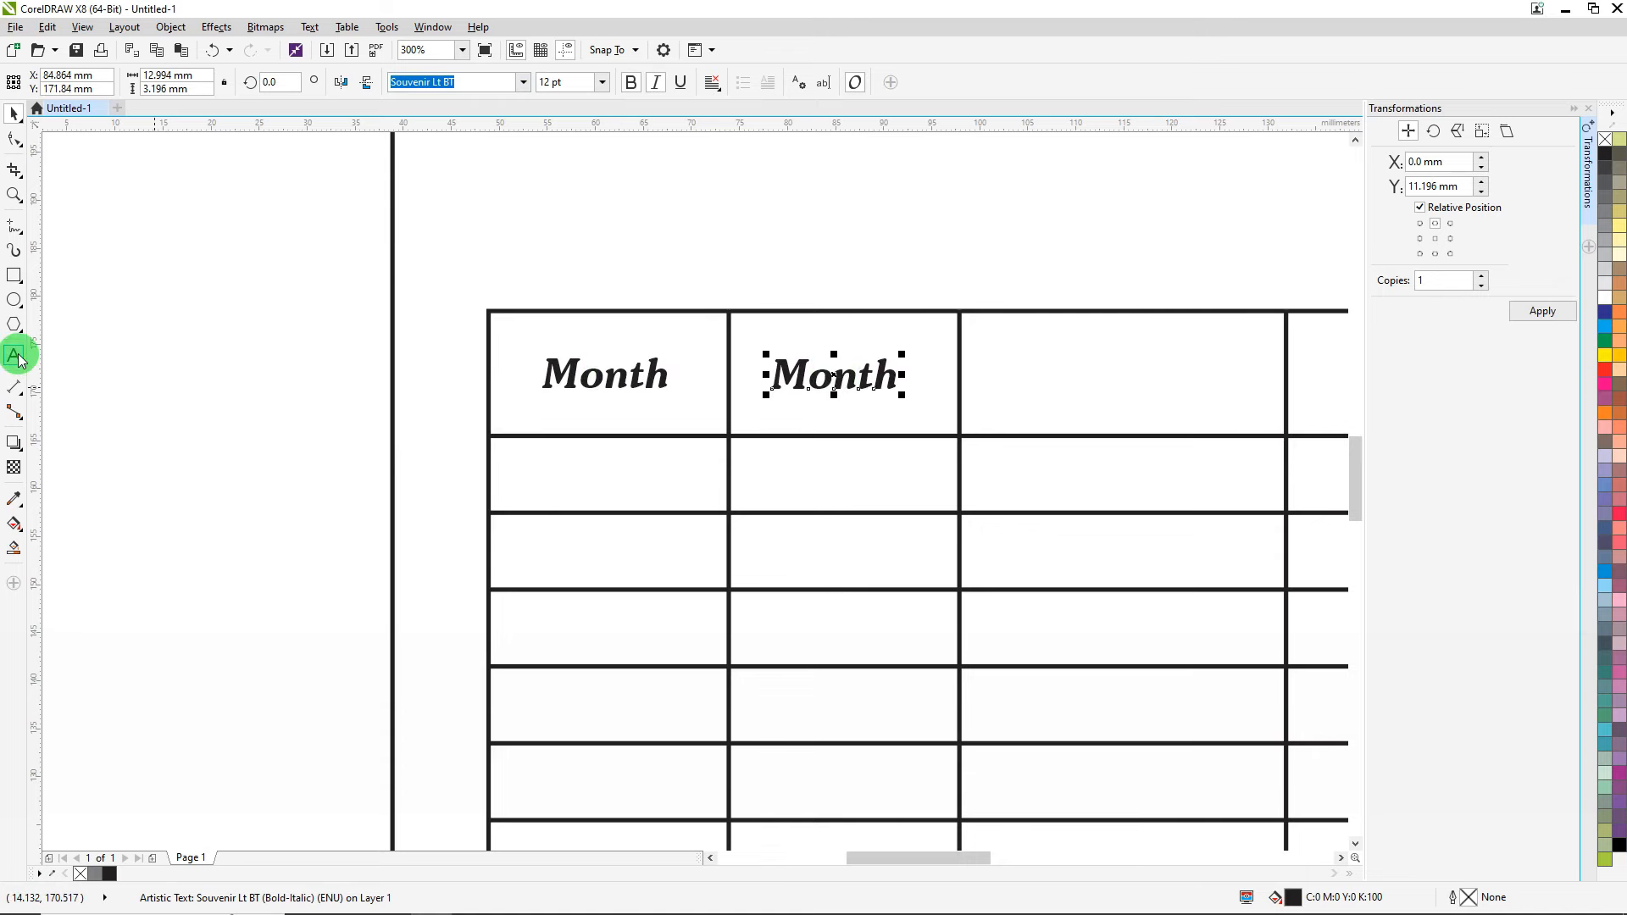
pyautogui.hotkey('ctrl', 'a')
pyautogui.write('Date')
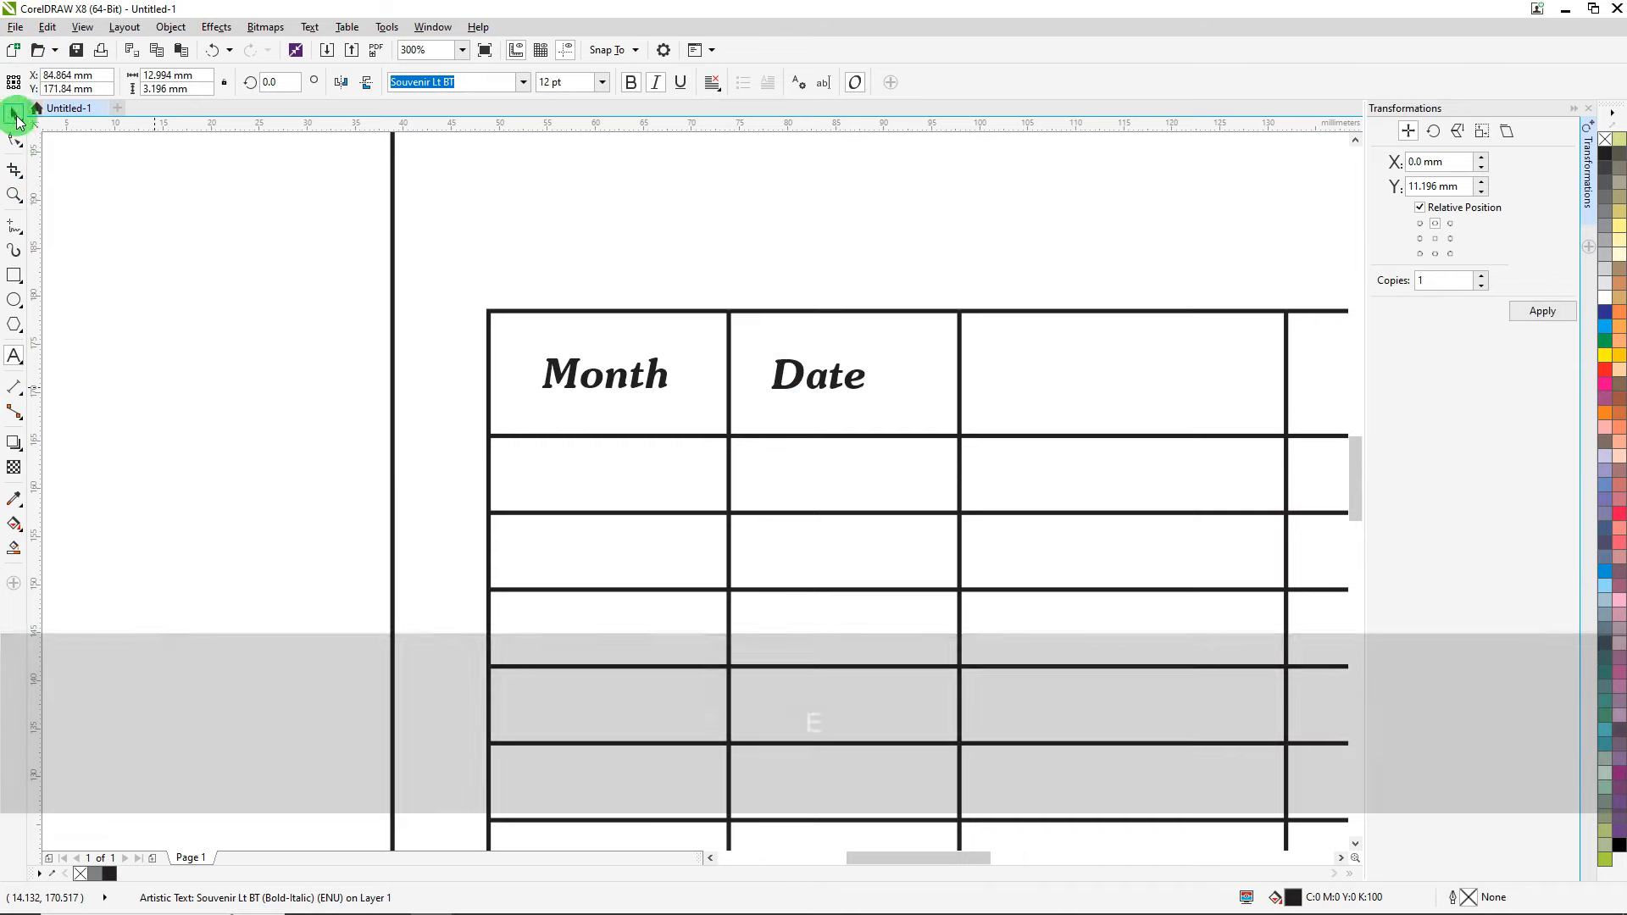
pyautogui.click(15, 117)
# Copy the "Date" heading into the third header cell and change the copy's text to "Teacher's Signature" on two lines.
pyautogui.scroll(-1, 389, 501)
pyautogui.scroll(1, 763, 462)
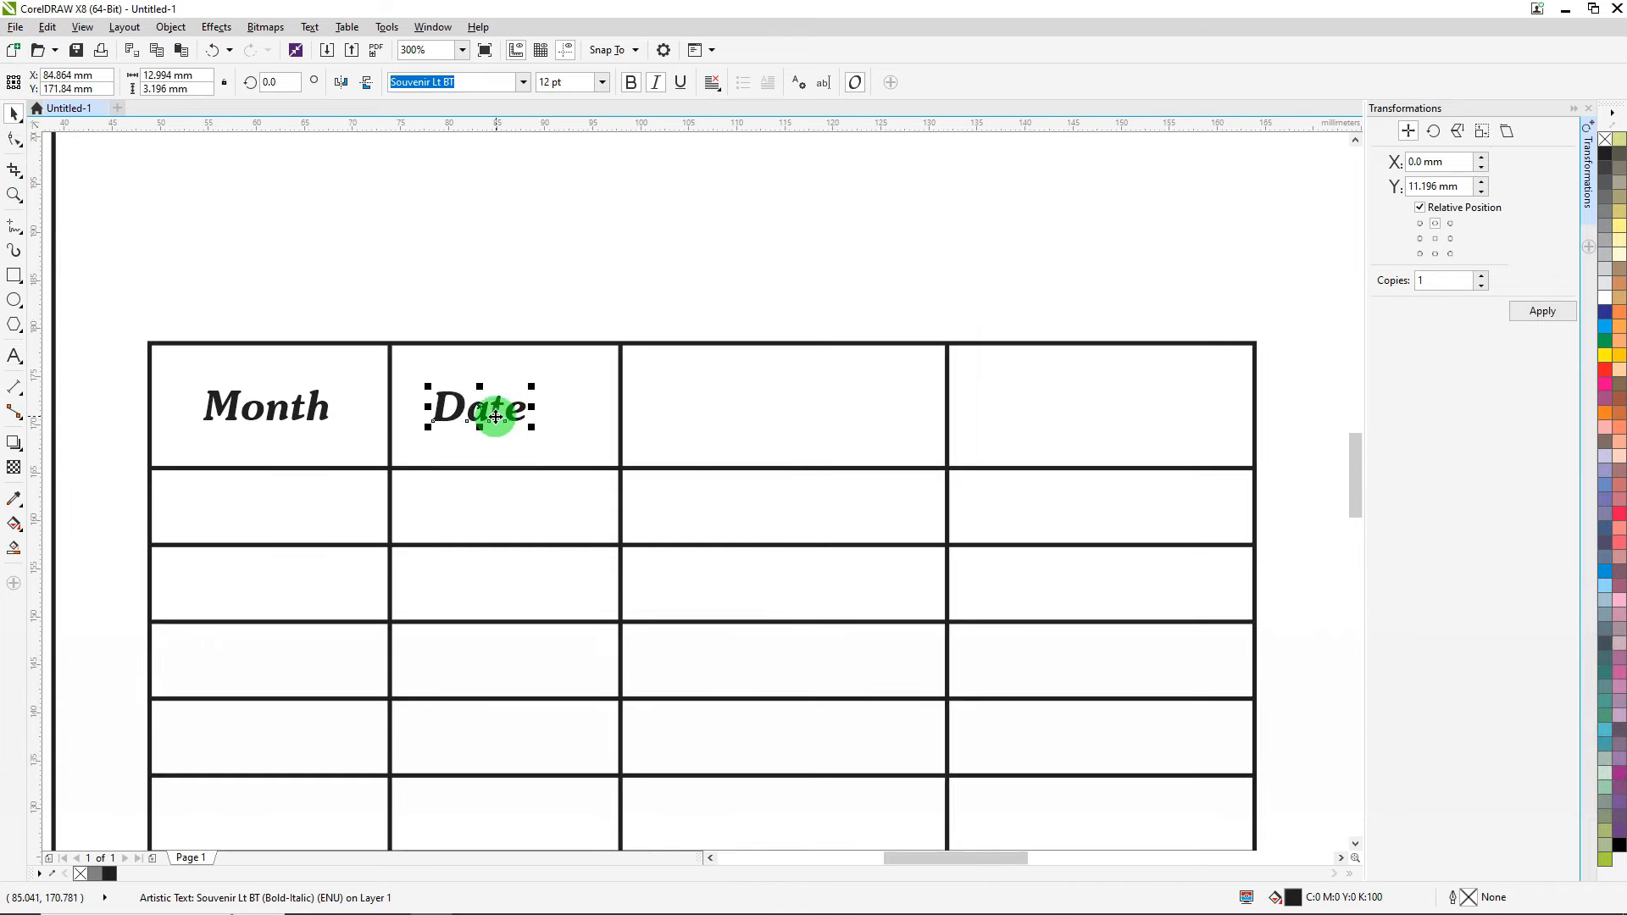
pyautogui.moveTo(496, 415); pyautogui.dragTo(792, 418)
pyautogui.click(14, 356)
pyautogui.hotkey('ctrl', 'a')
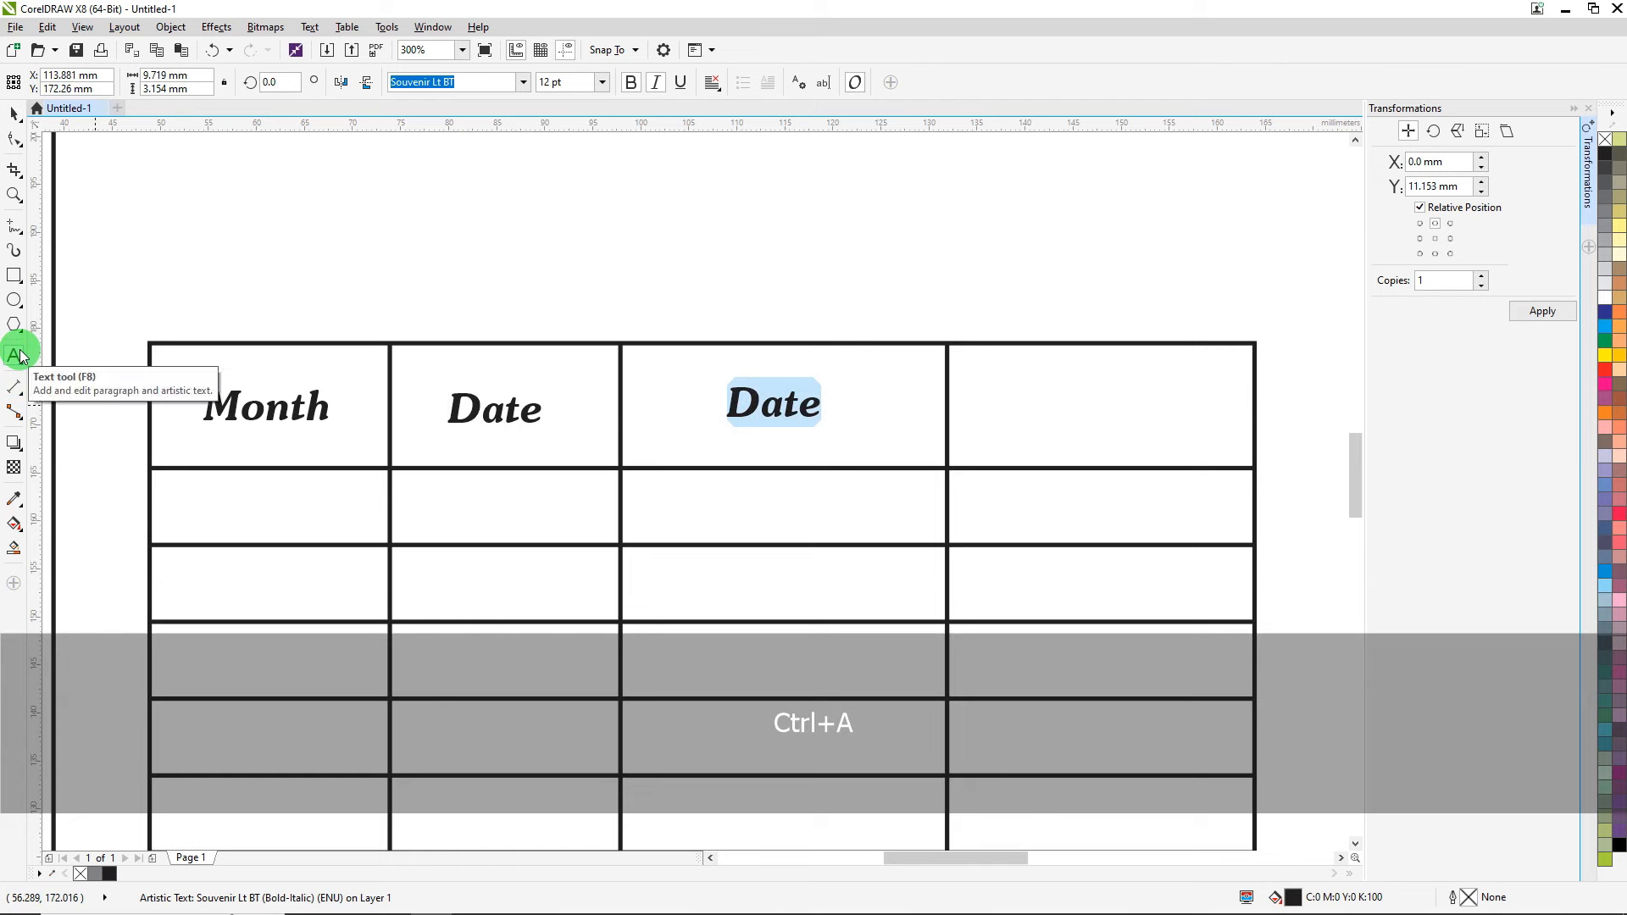
pyautogui.write('Teacher')
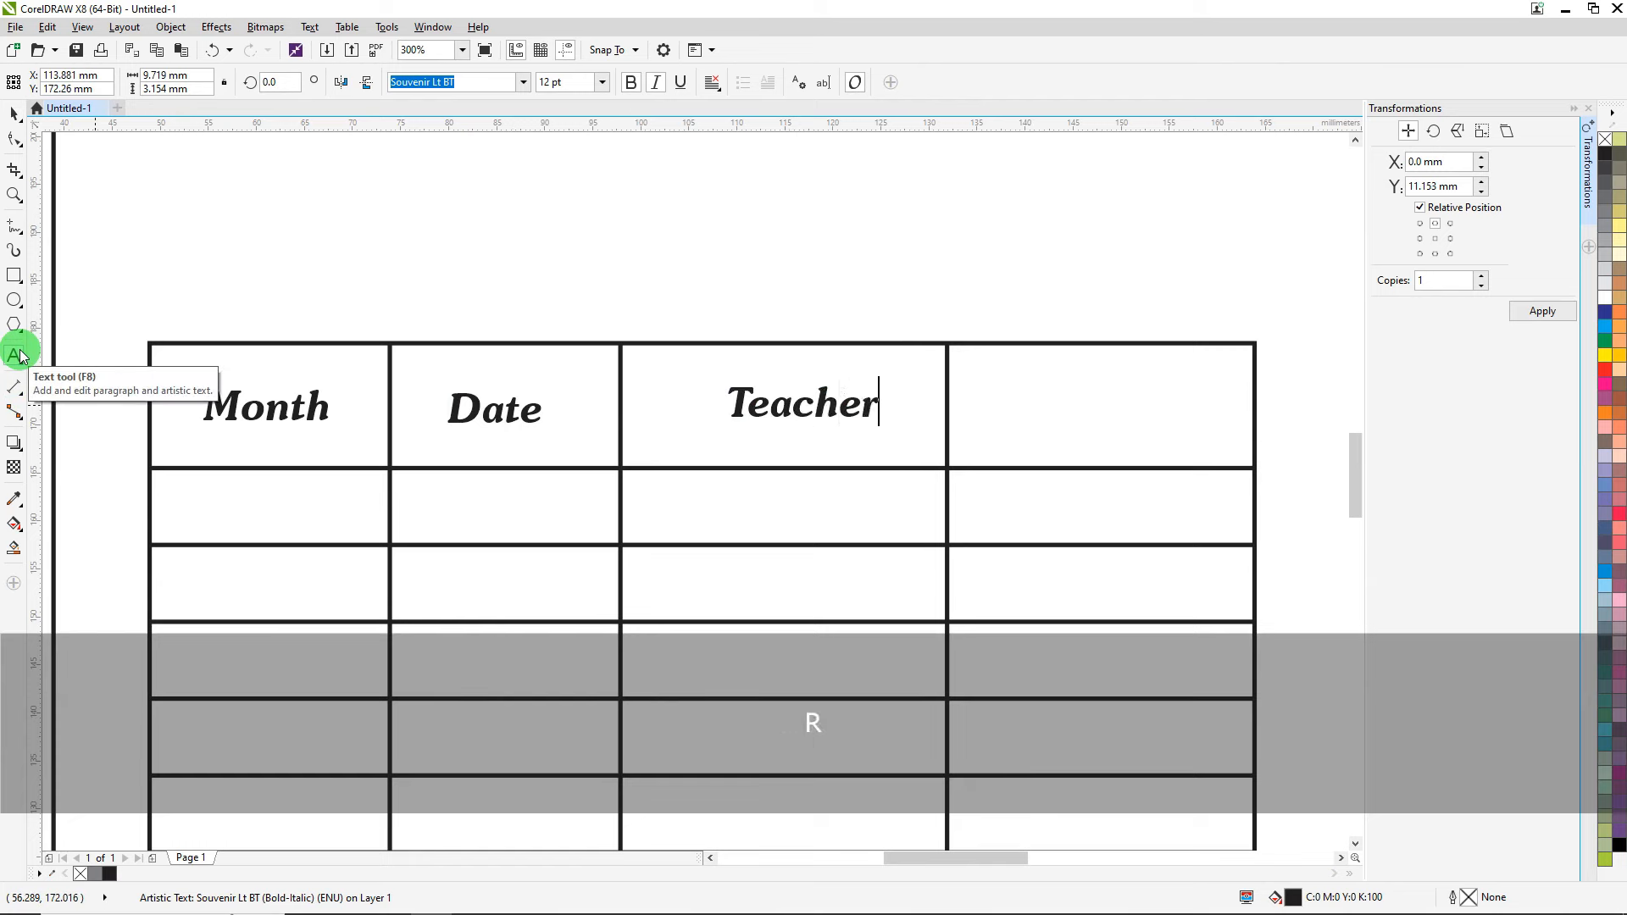
pyautogui.write("'s Signature")
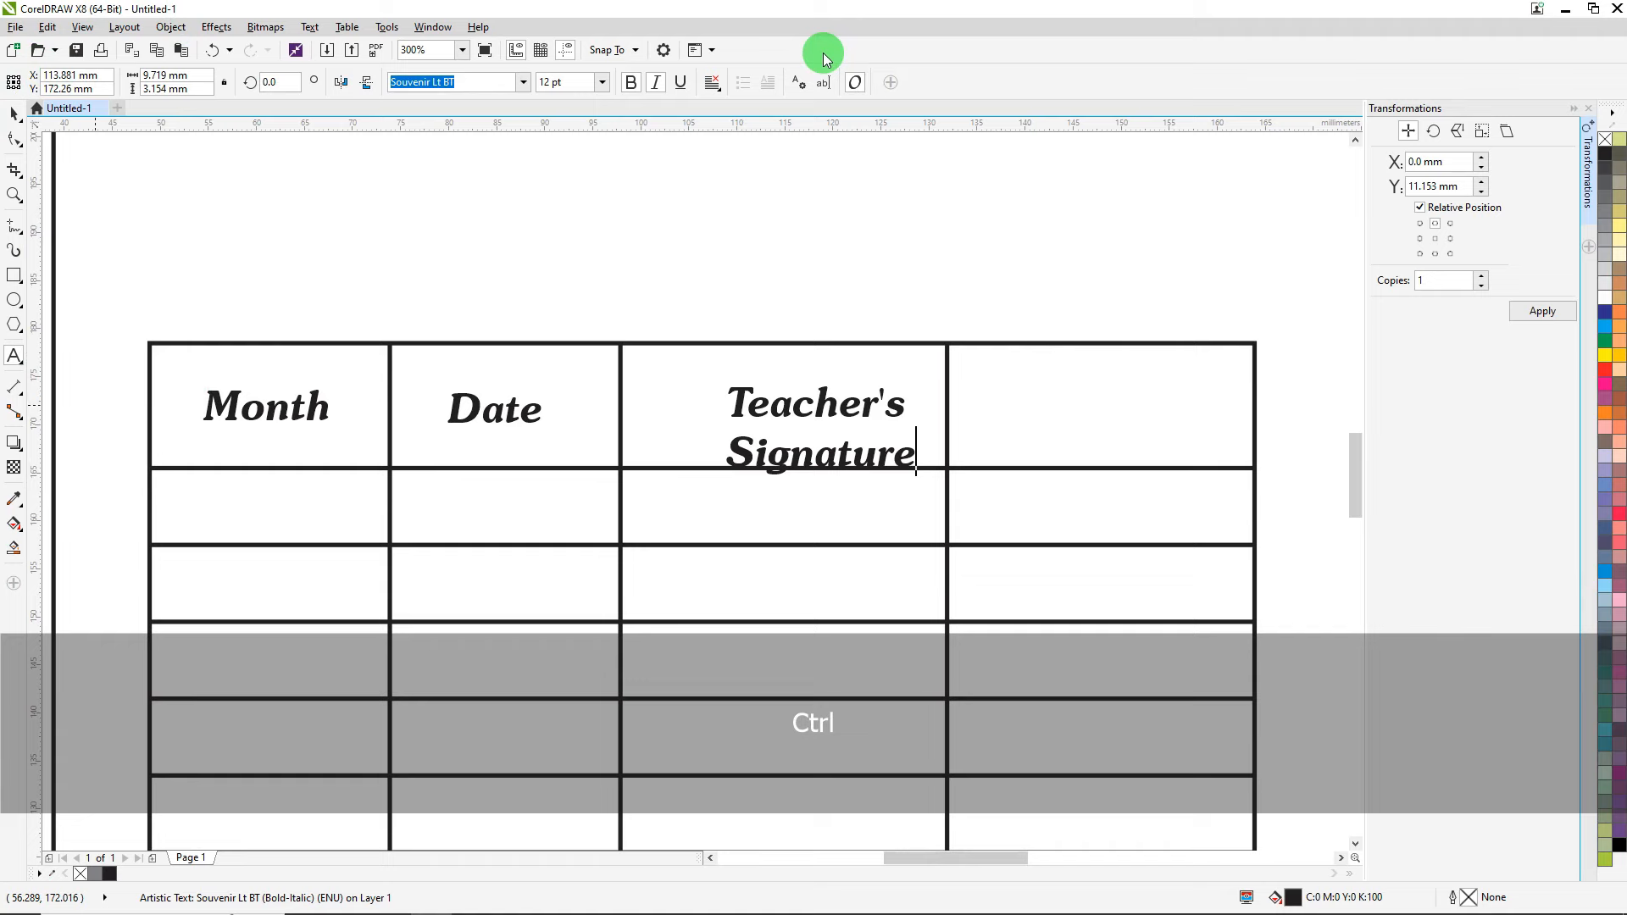
# Centre-align the two lines of the "Teacher's Signature" heading.
pyautogui.hotkey('ctrl', 'a')
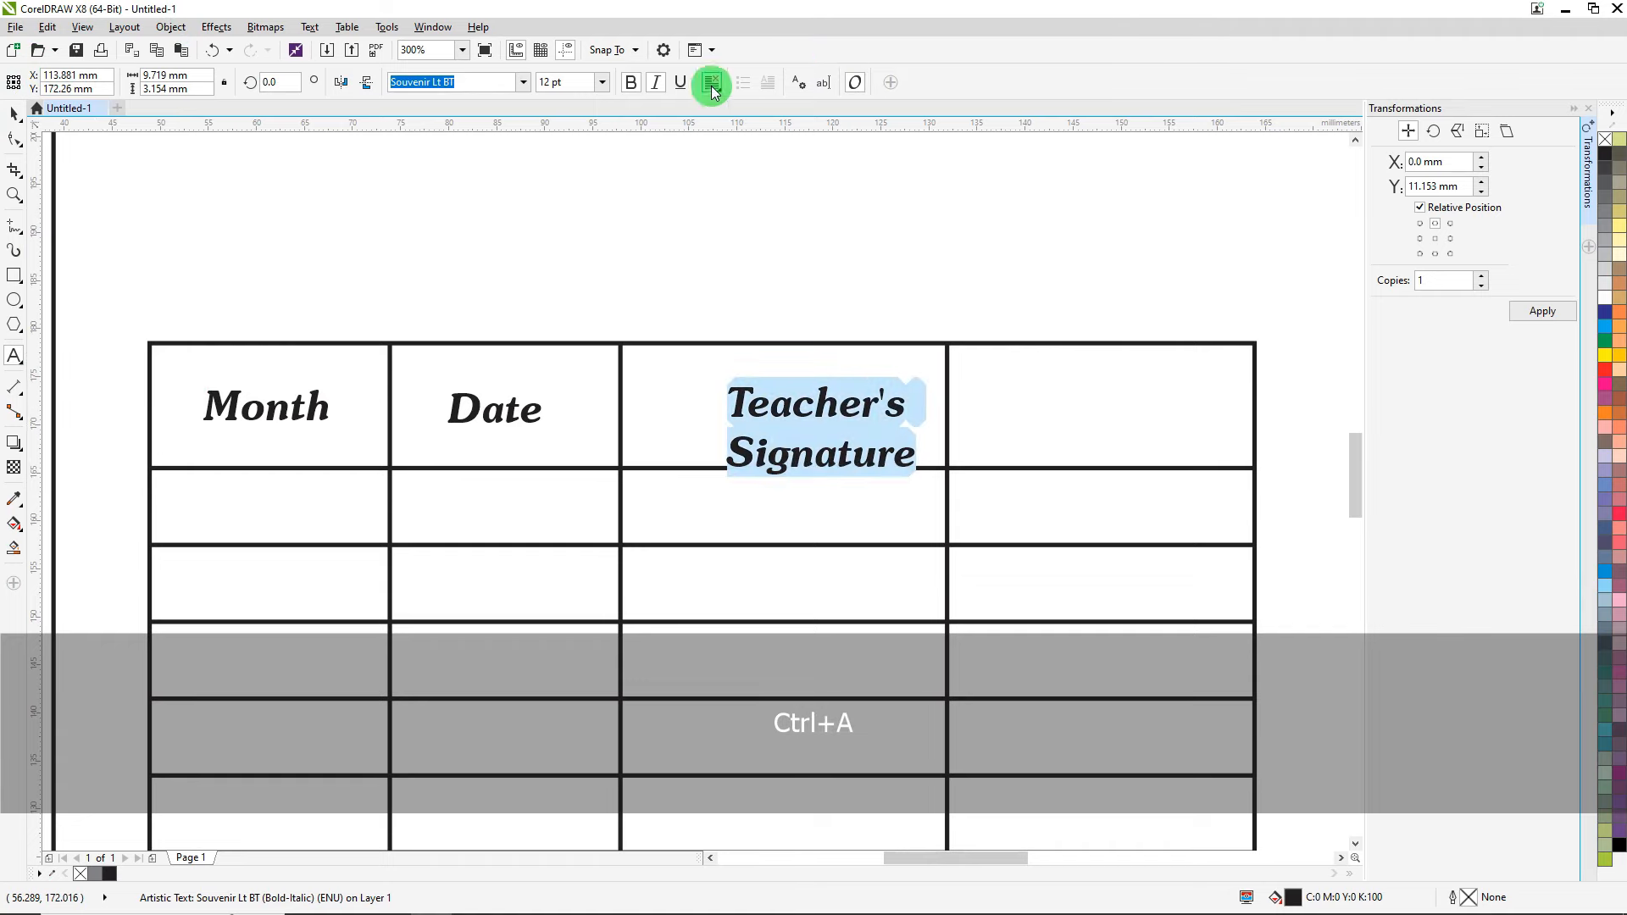
pyautogui.click(712, 82)
pyautogui.click(737, 141)
pyautogui.click(10, 114)
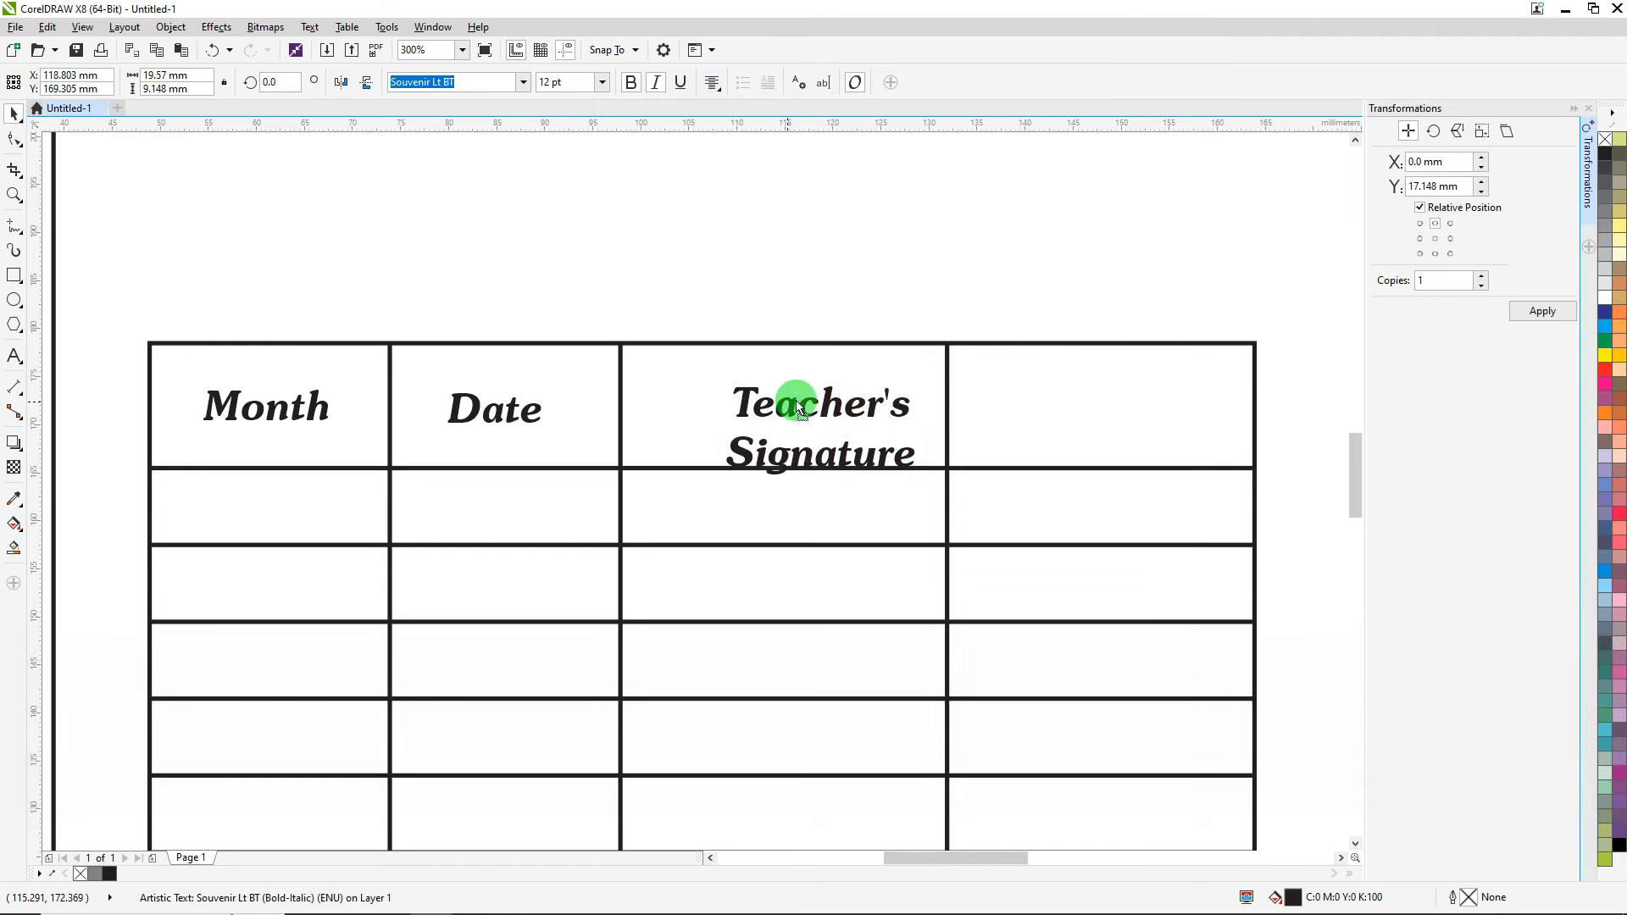
# Copy the "Teacher's Signature" heading into the fourth header cell and change the copy's text to "Exam. Report".
pyautogui.moveTo(799, 407)
pyautogui.mouseDown()
pyautogui.moveTo(973, 373)
pyautogui.moveTo(1072, 377)
pyautogui.mouseUp()
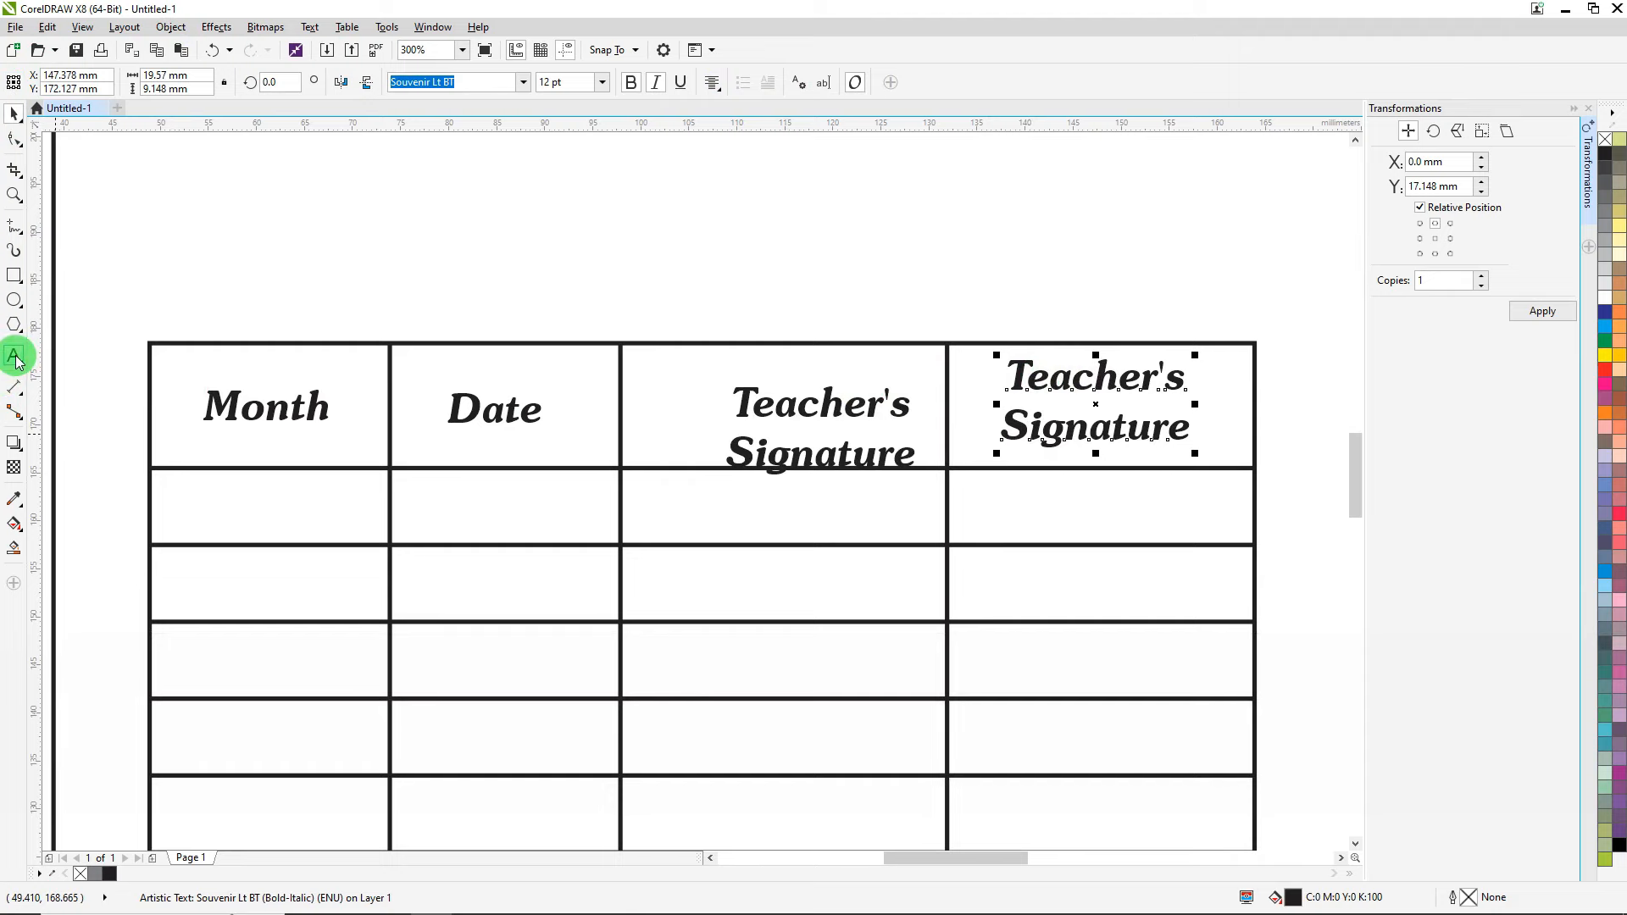
pyautogui.click(15, 360)
pyautogui.hotkey('ctrl', 'a')
pyautogui.write('Exam. ')
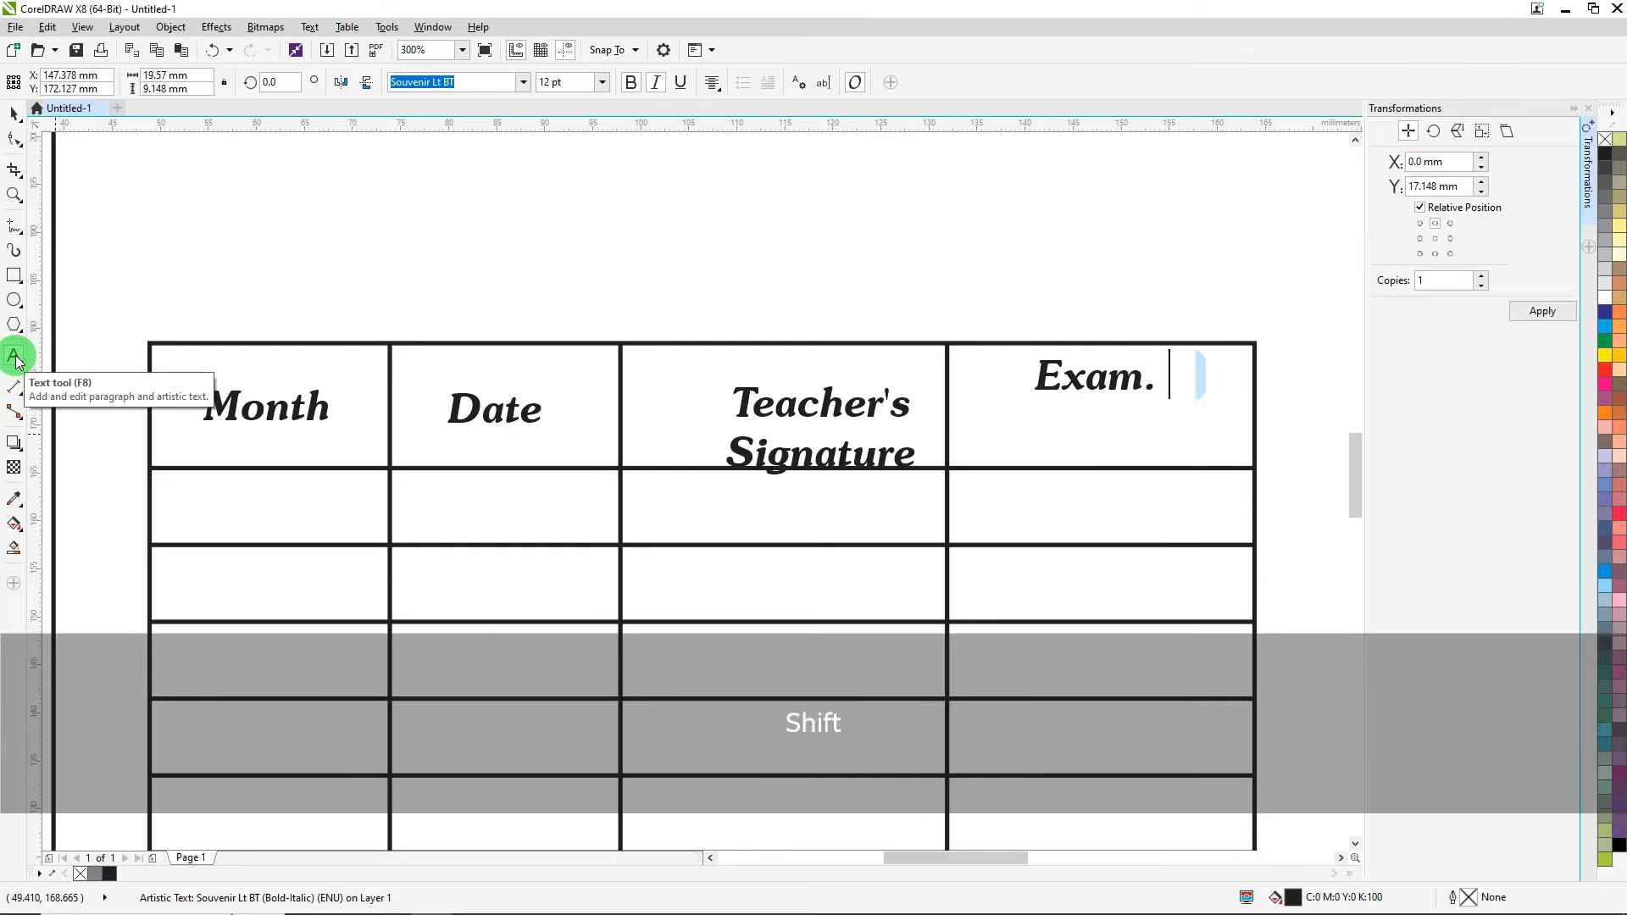
pyautogui.write('Report')
pyautogui.press('Escape')
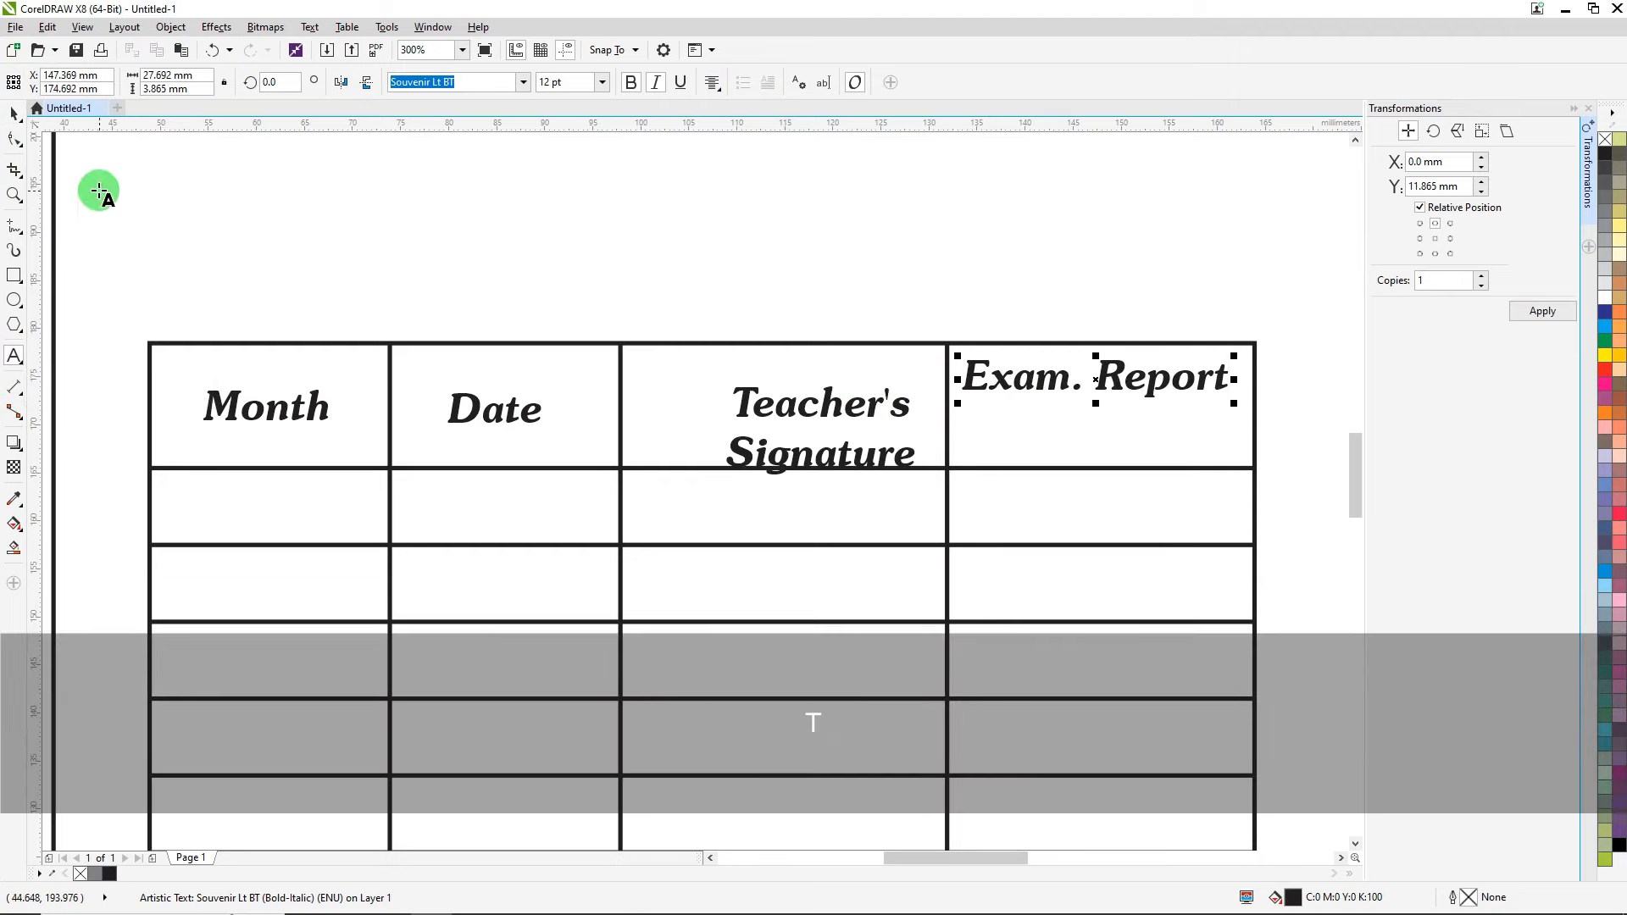
pyautogui.click(14, 113)
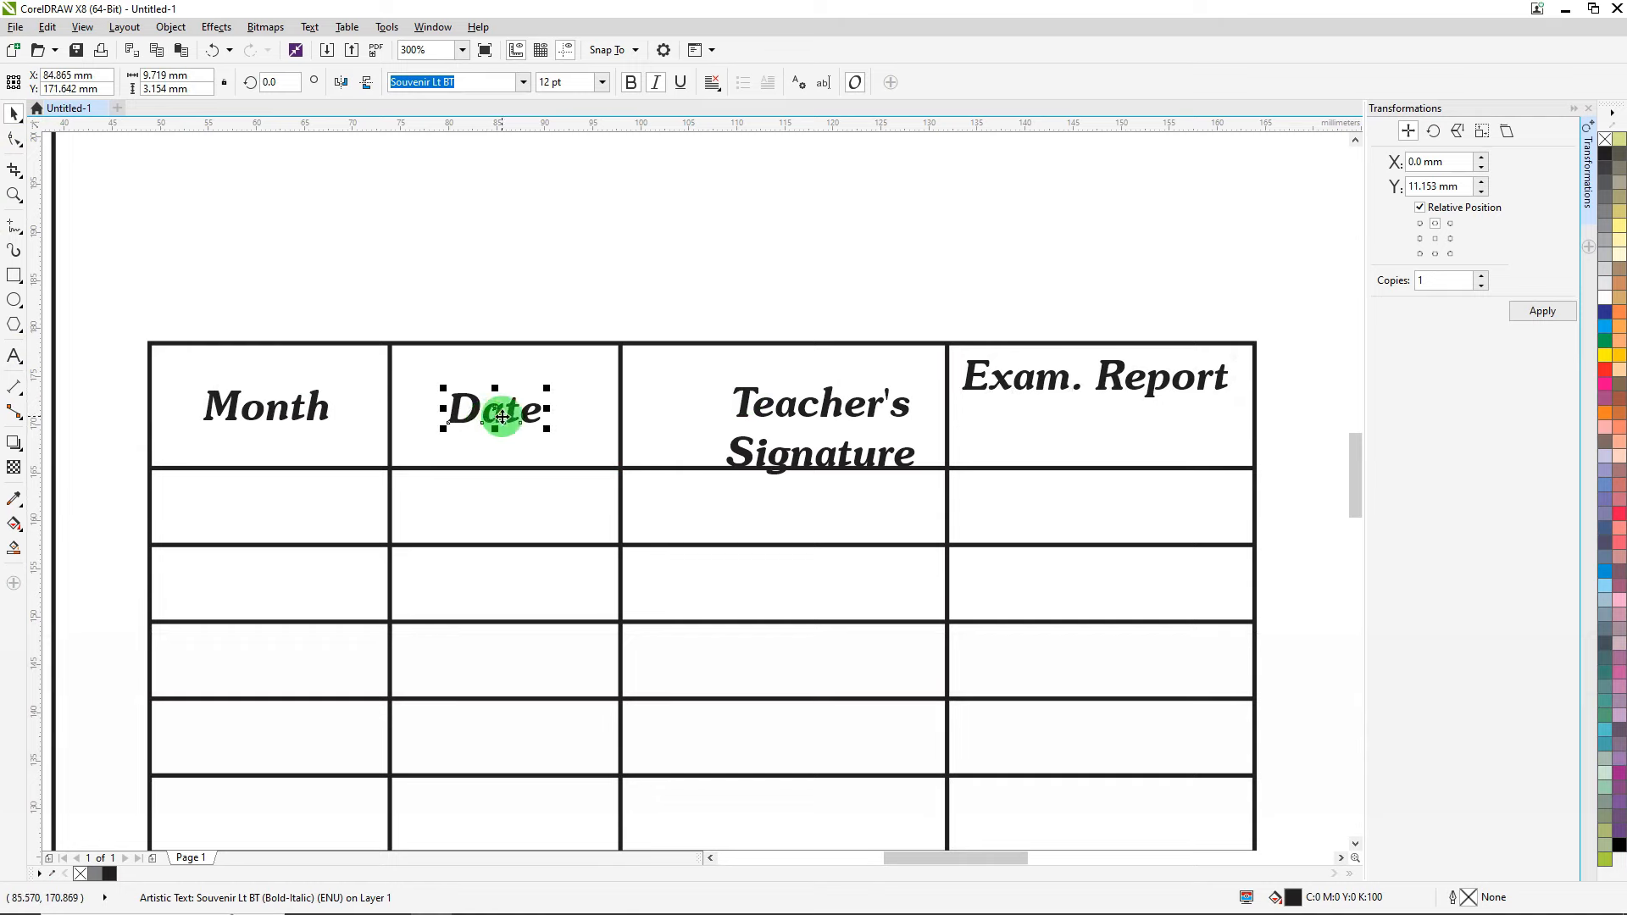
# Move the "Date", "Teacher's Signature" and "Exam. Report" headings to about the middle of their header cells.
pyautogui.press('Right')
pyautogui.press('Right')
pyautogui.moveTo(793, 409); pyautogui.dragTo(765, 391)
pyautogui.moveTo(1039, 383); pyautogui.dragTo(1048, 418)
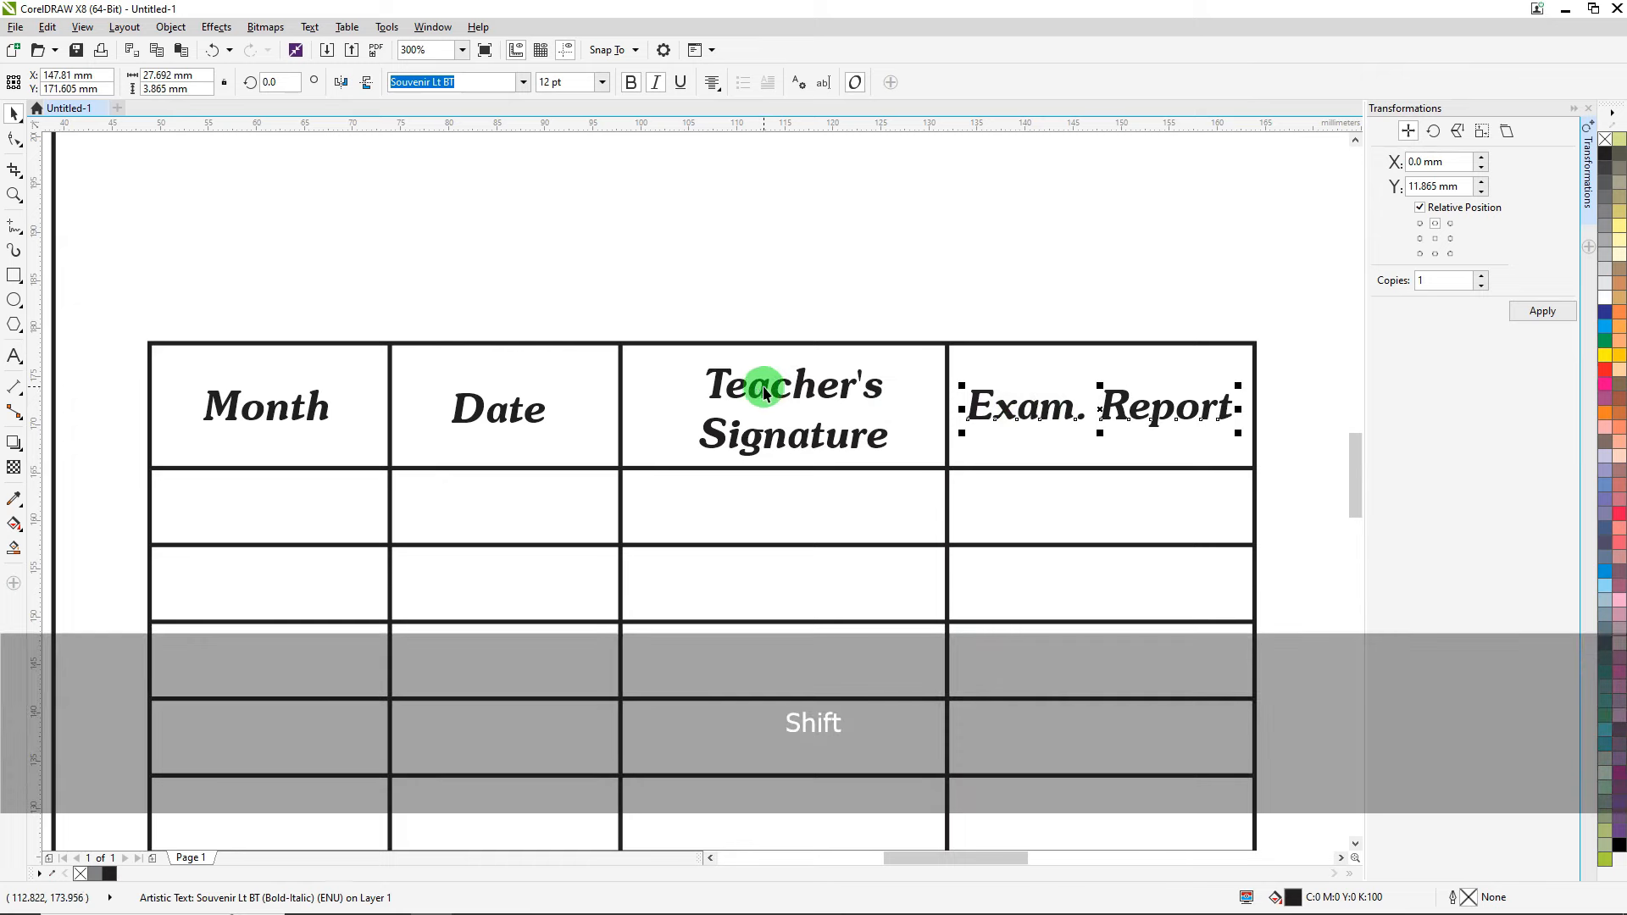
# Align the vertical centres of all four headings with the "Month" heading and nudge them together slightly left.
pyautogui.keyDown('shift'); pyautogui.click(763, 390); pyautogui.keyUp('shift')
pyautogui.keyDown('shift'); pyautogui.click(532, 420); pyautogui.keyUp('shift')
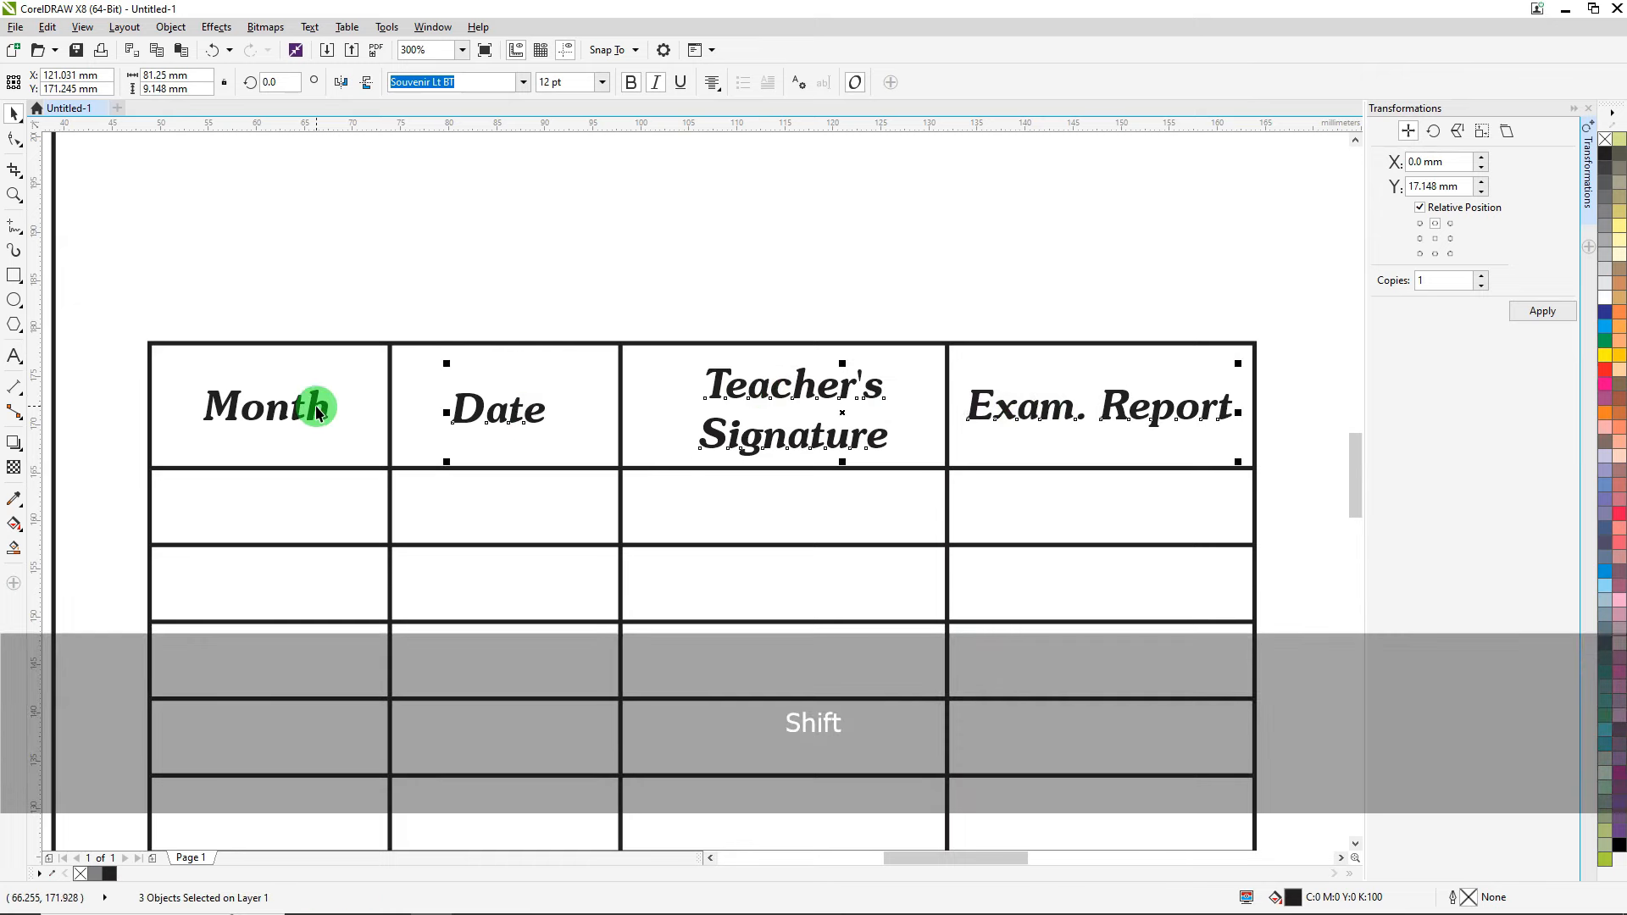
pyautogui.press('e')
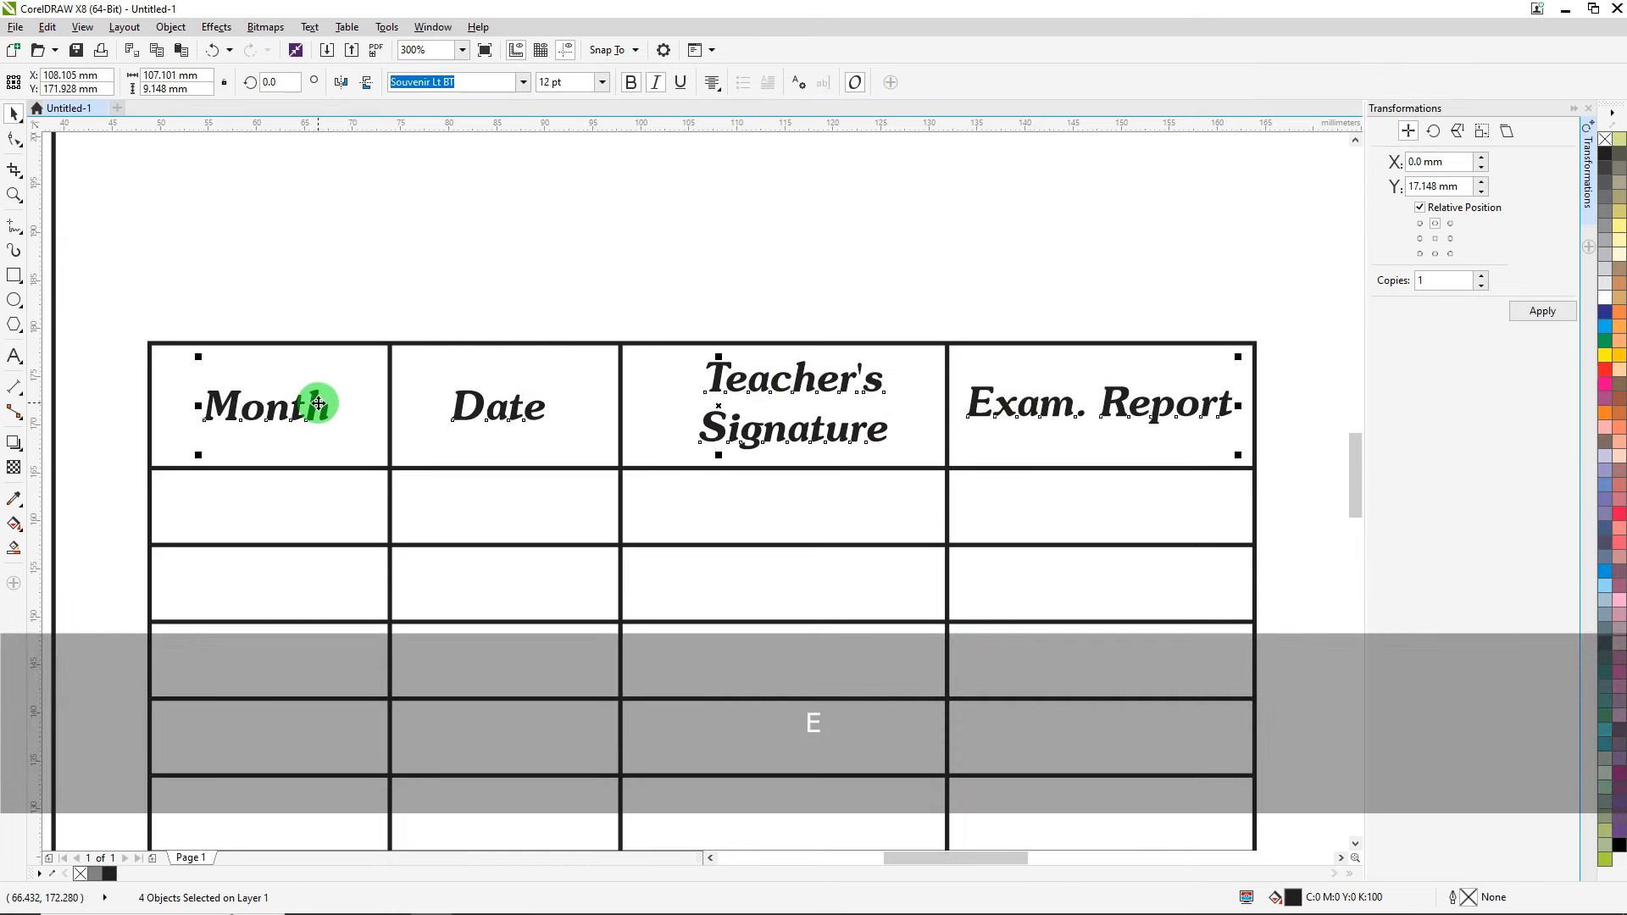
pyautogui.press('Left')
pyautogui.click(659, 250)
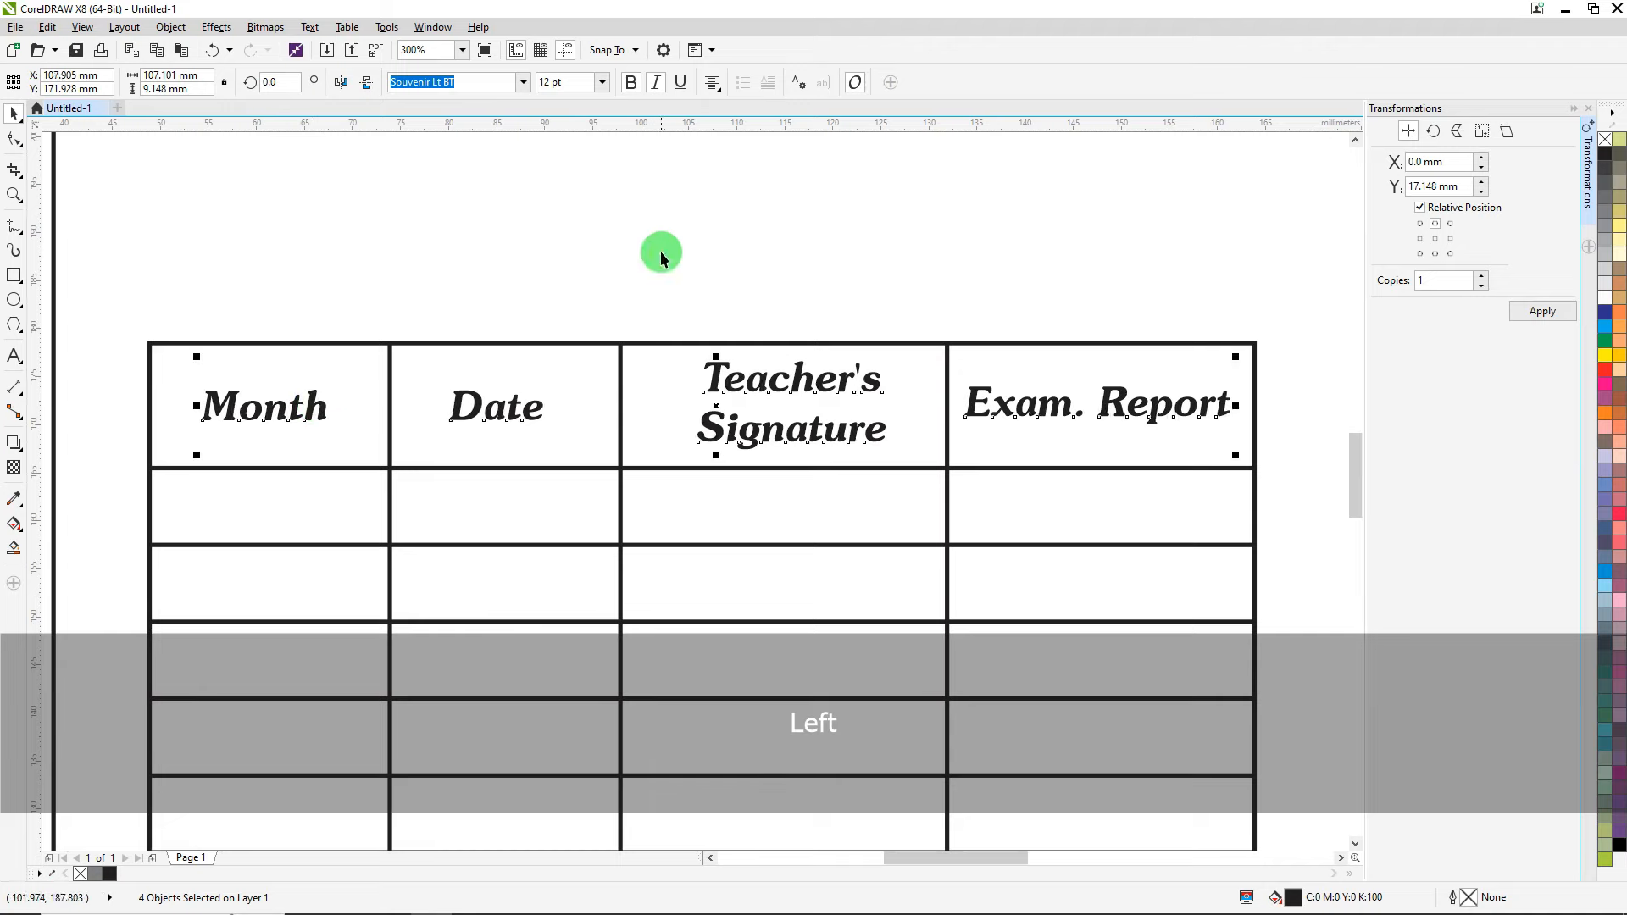
# Reduce the line spacing between "Teacher's" and "Signature" in the third header cell with the Shape tool.
pyautogui.click(839, 483)
pyautogui.click(783, 433)
pyautogui.scroll(2, 782, 434)
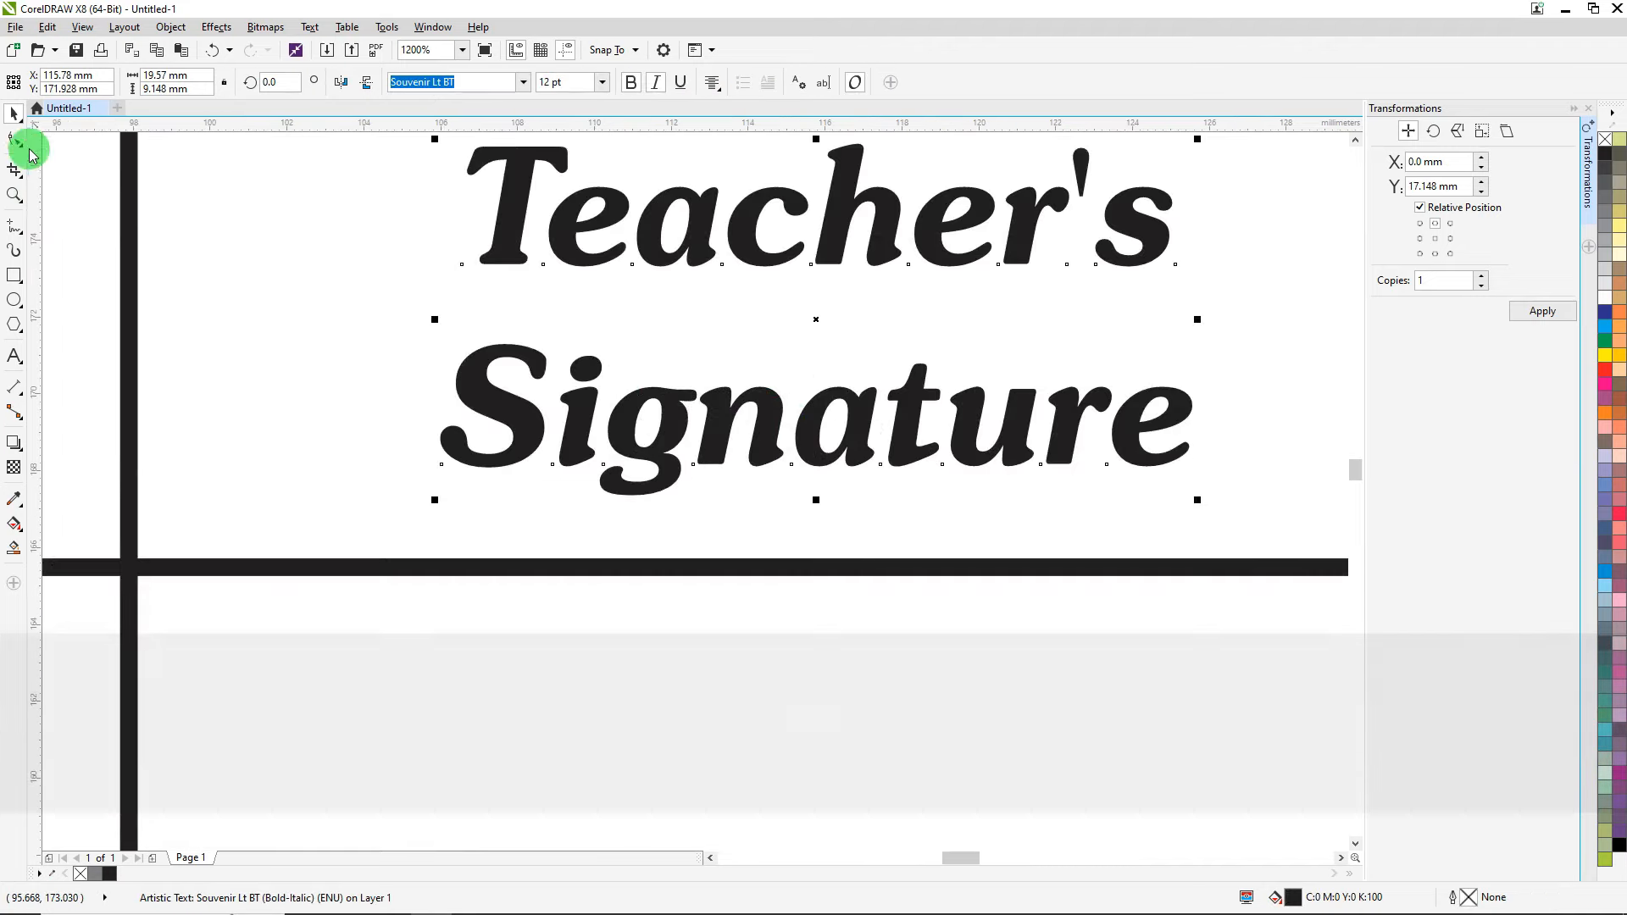
pyautogui.click(15, 139)
pyautogui.moveTo(435, 502); pyautogui.dragTo(436, 461)
pyautogui.scroll(-2, 435, 461)
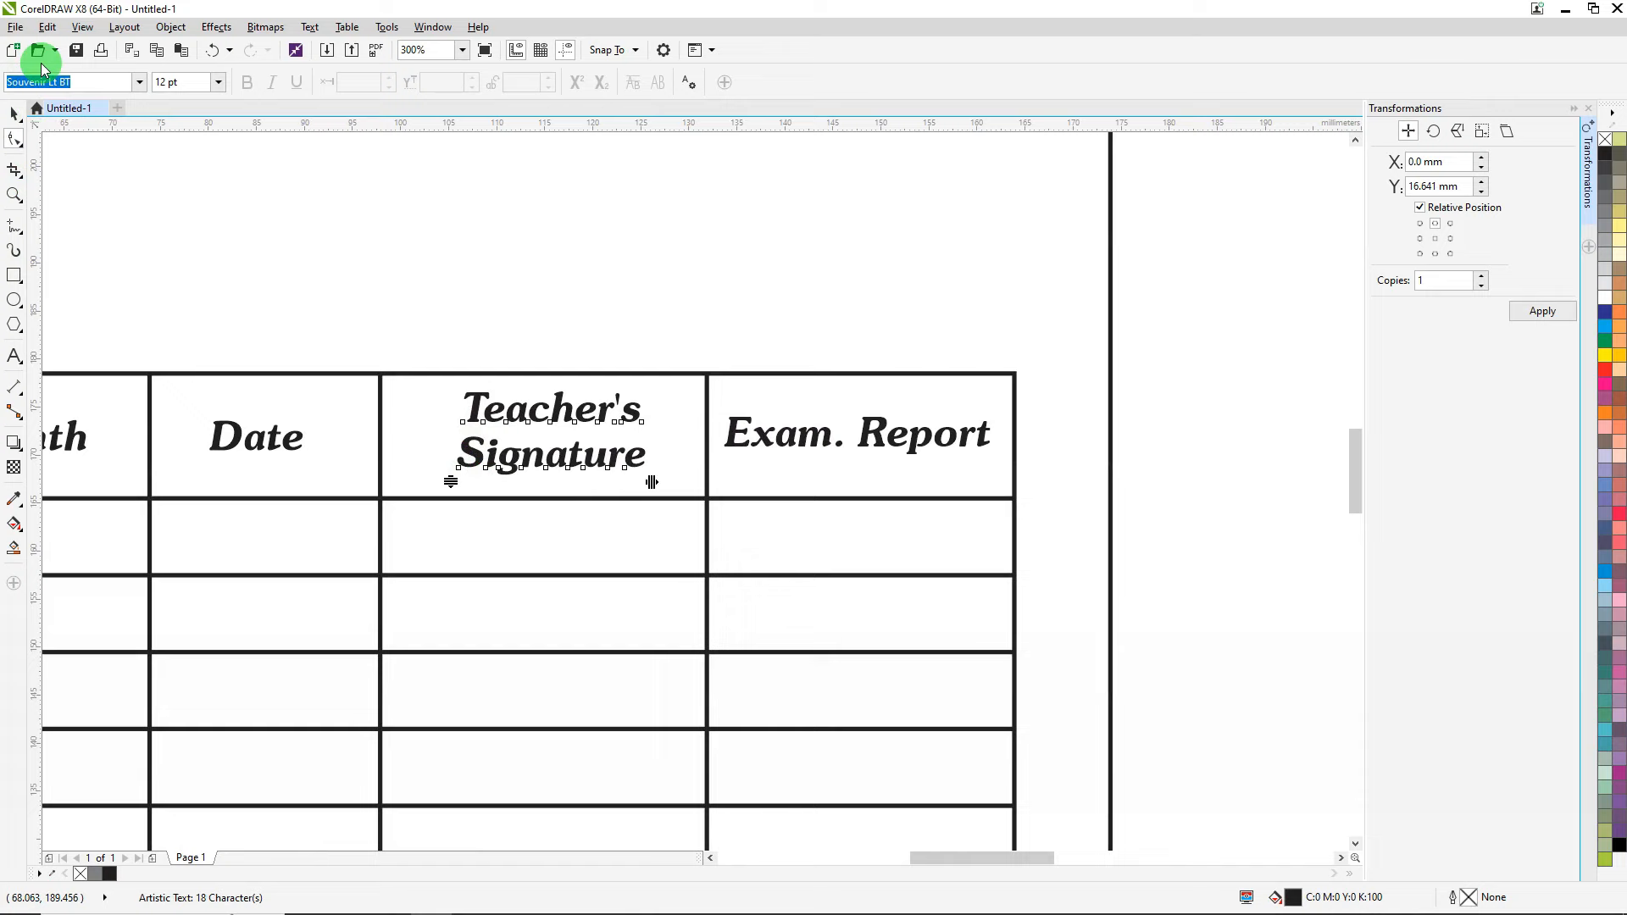
# Copy the "Month" heading into the first cell below it and set the copy's text alignment to centre.
pyautogui.click(14, 113)
pyautogui.scroll(-2, 817, 363)
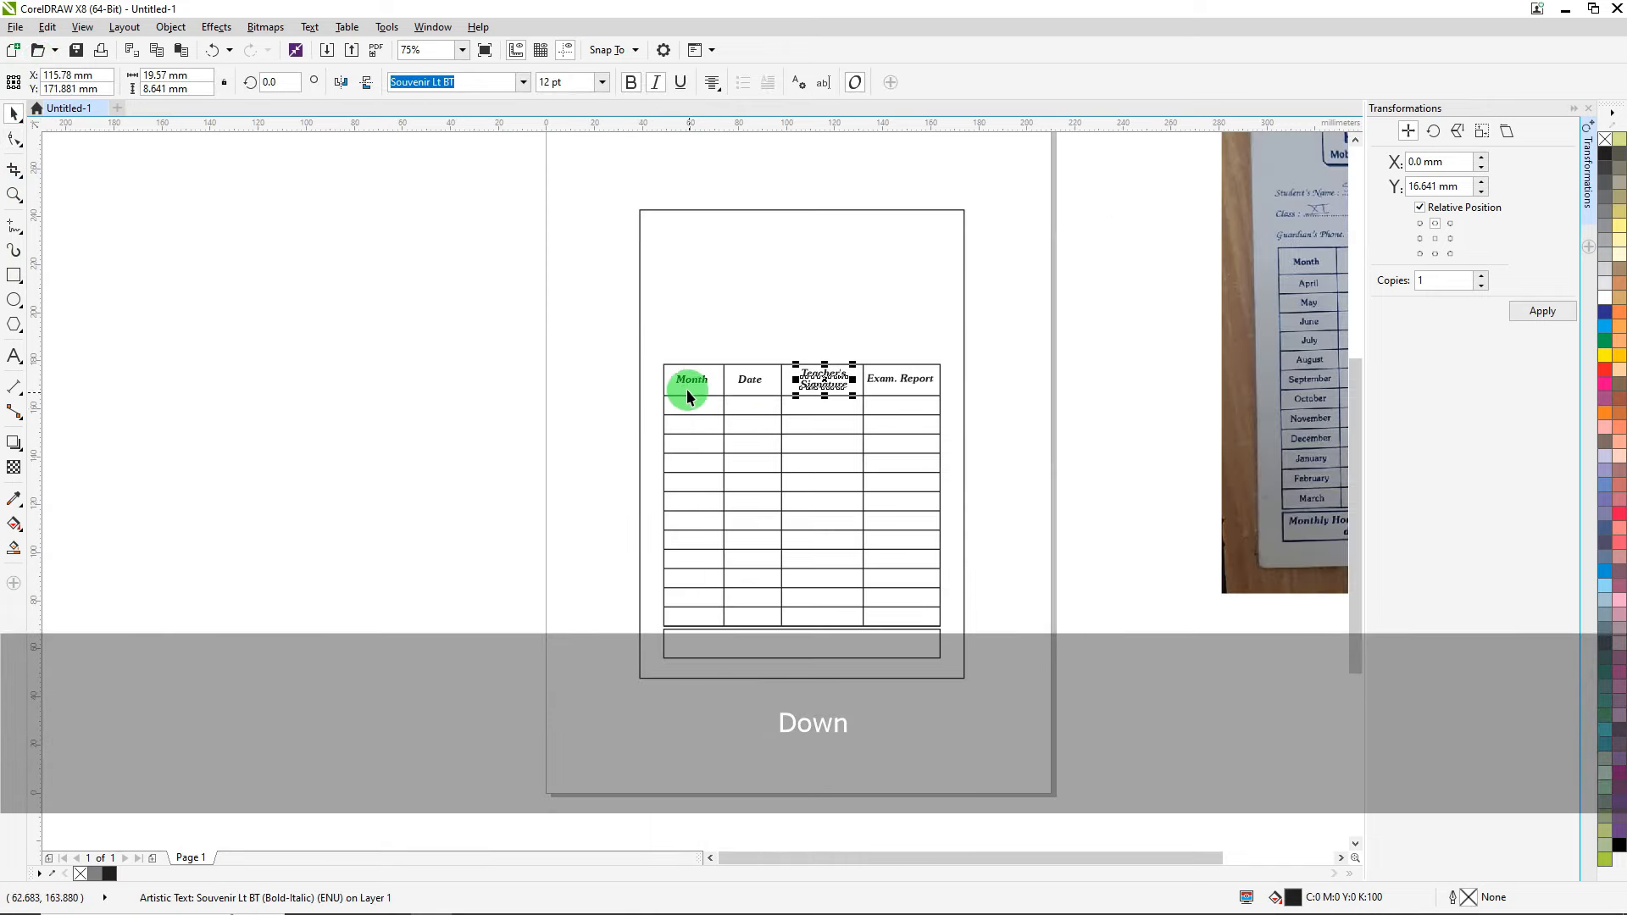
pyautogui.scroll(2, 687, 390)
pyautogui.click(704, 391)
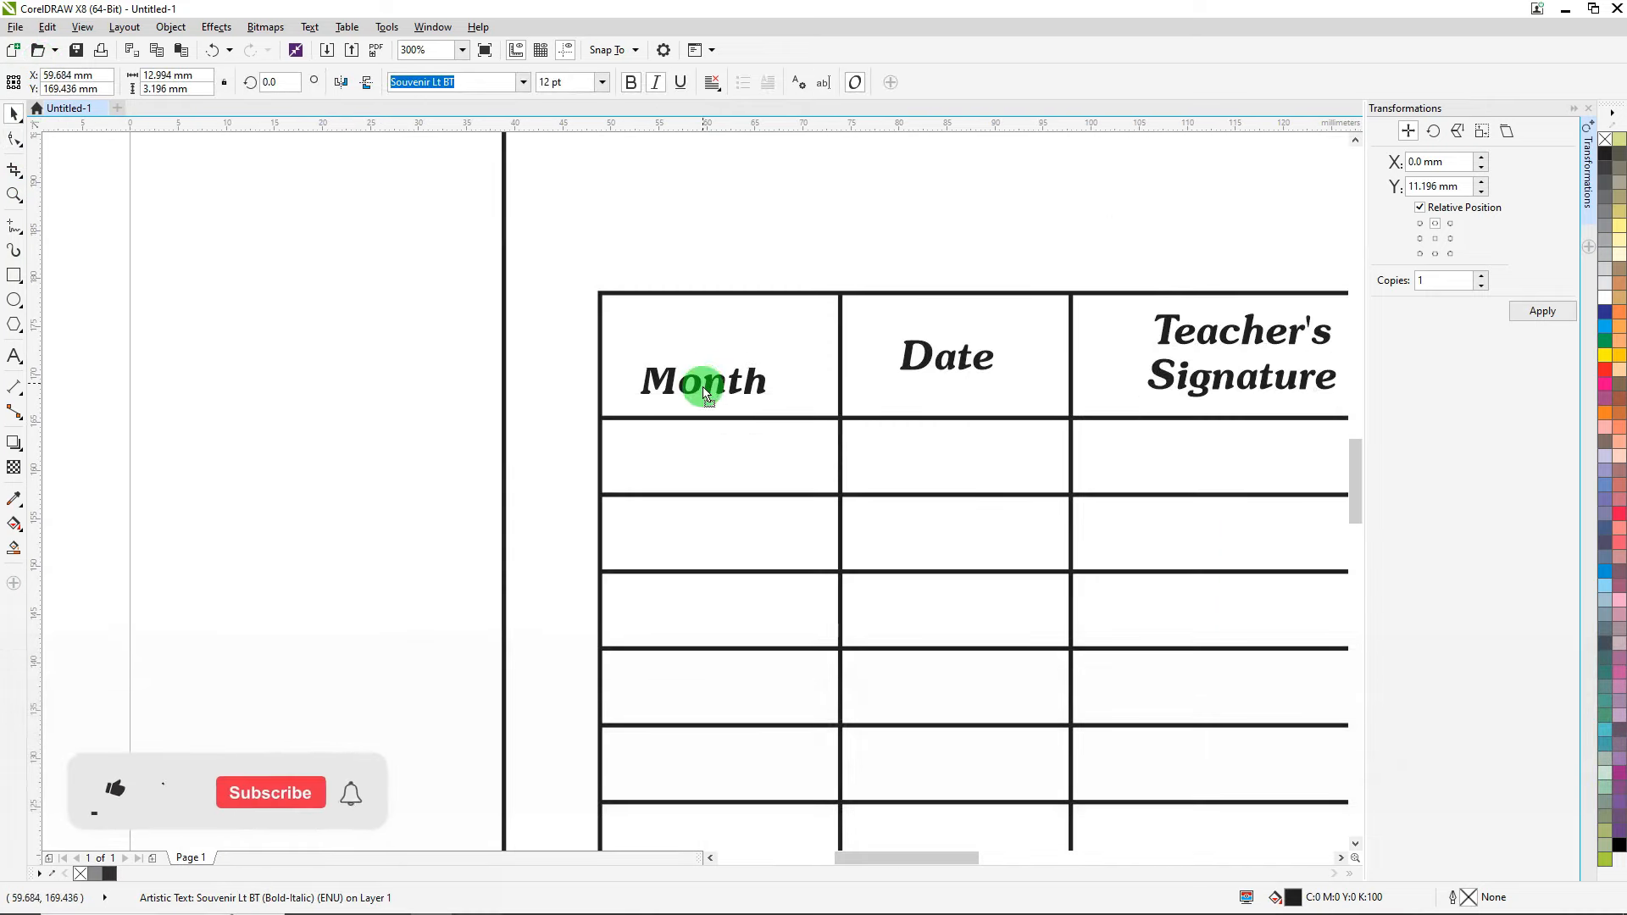
pyautogui.moveTo(704, 391); pyautogui.dragTo(713, 464)
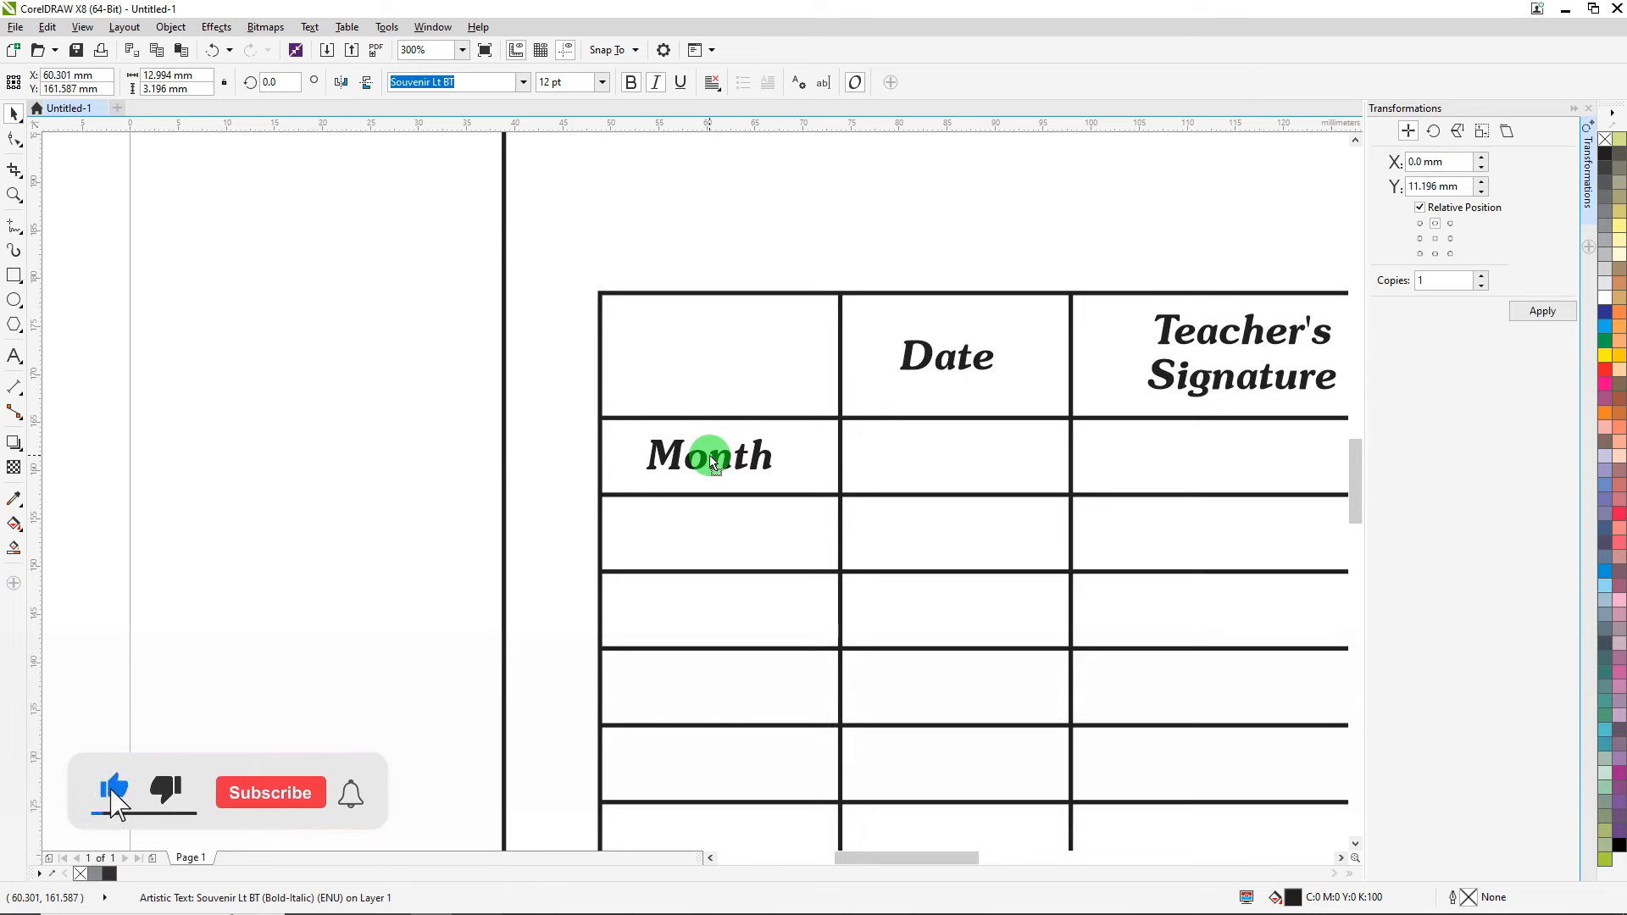
pyautogui.rightClick(713, 464)
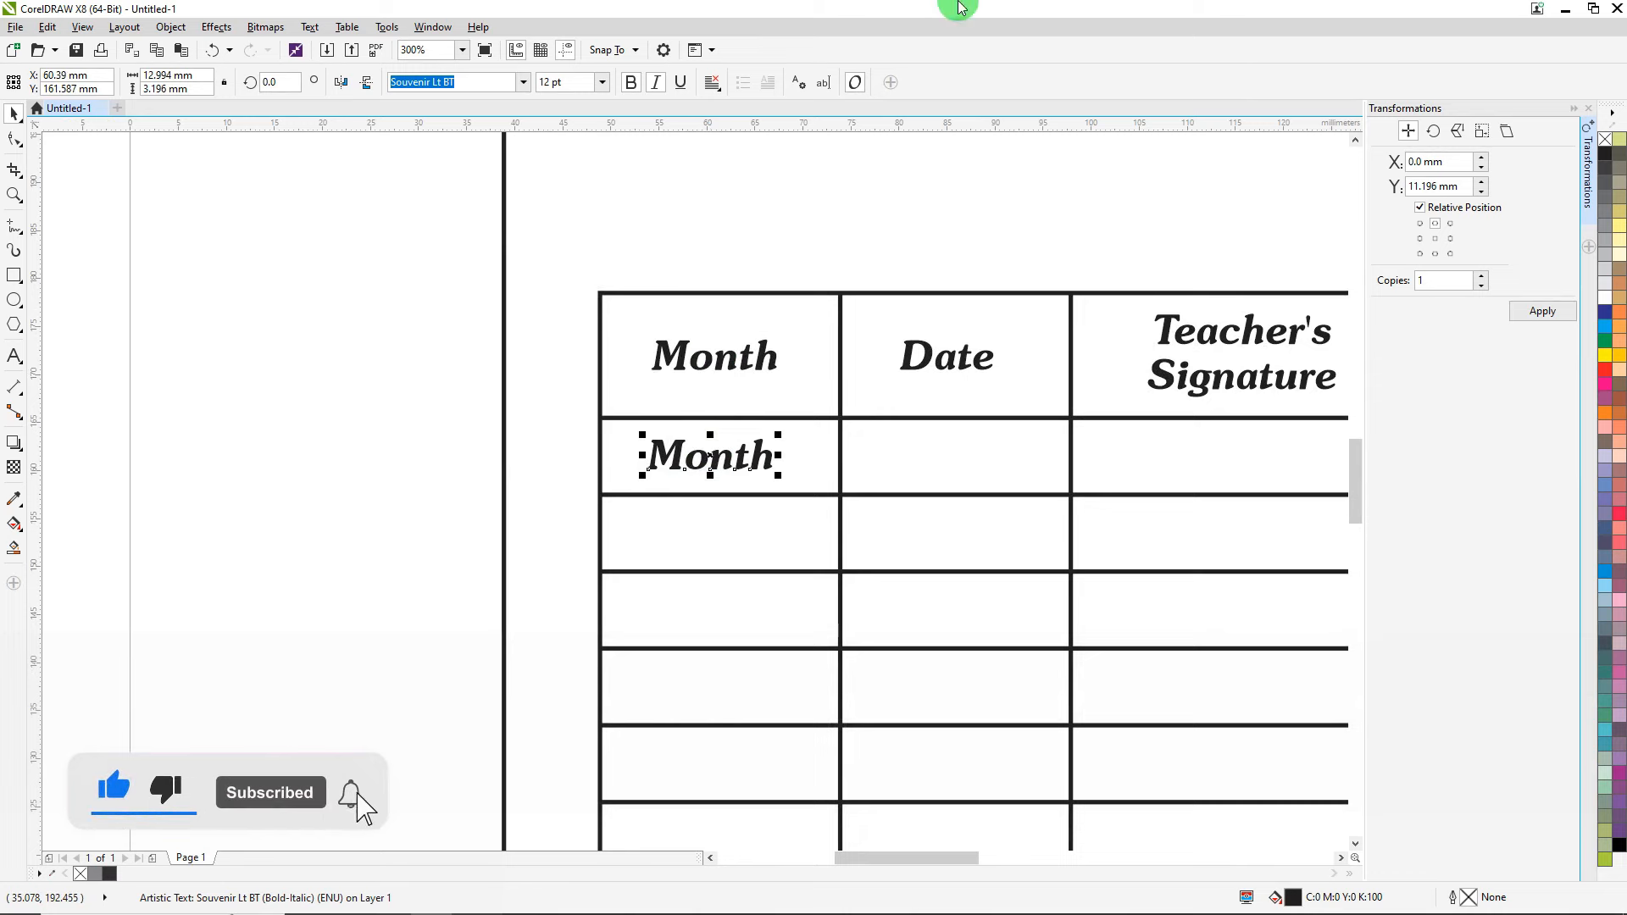
pyautogui.click(714, 81)
pyautogui.click(737, 142)
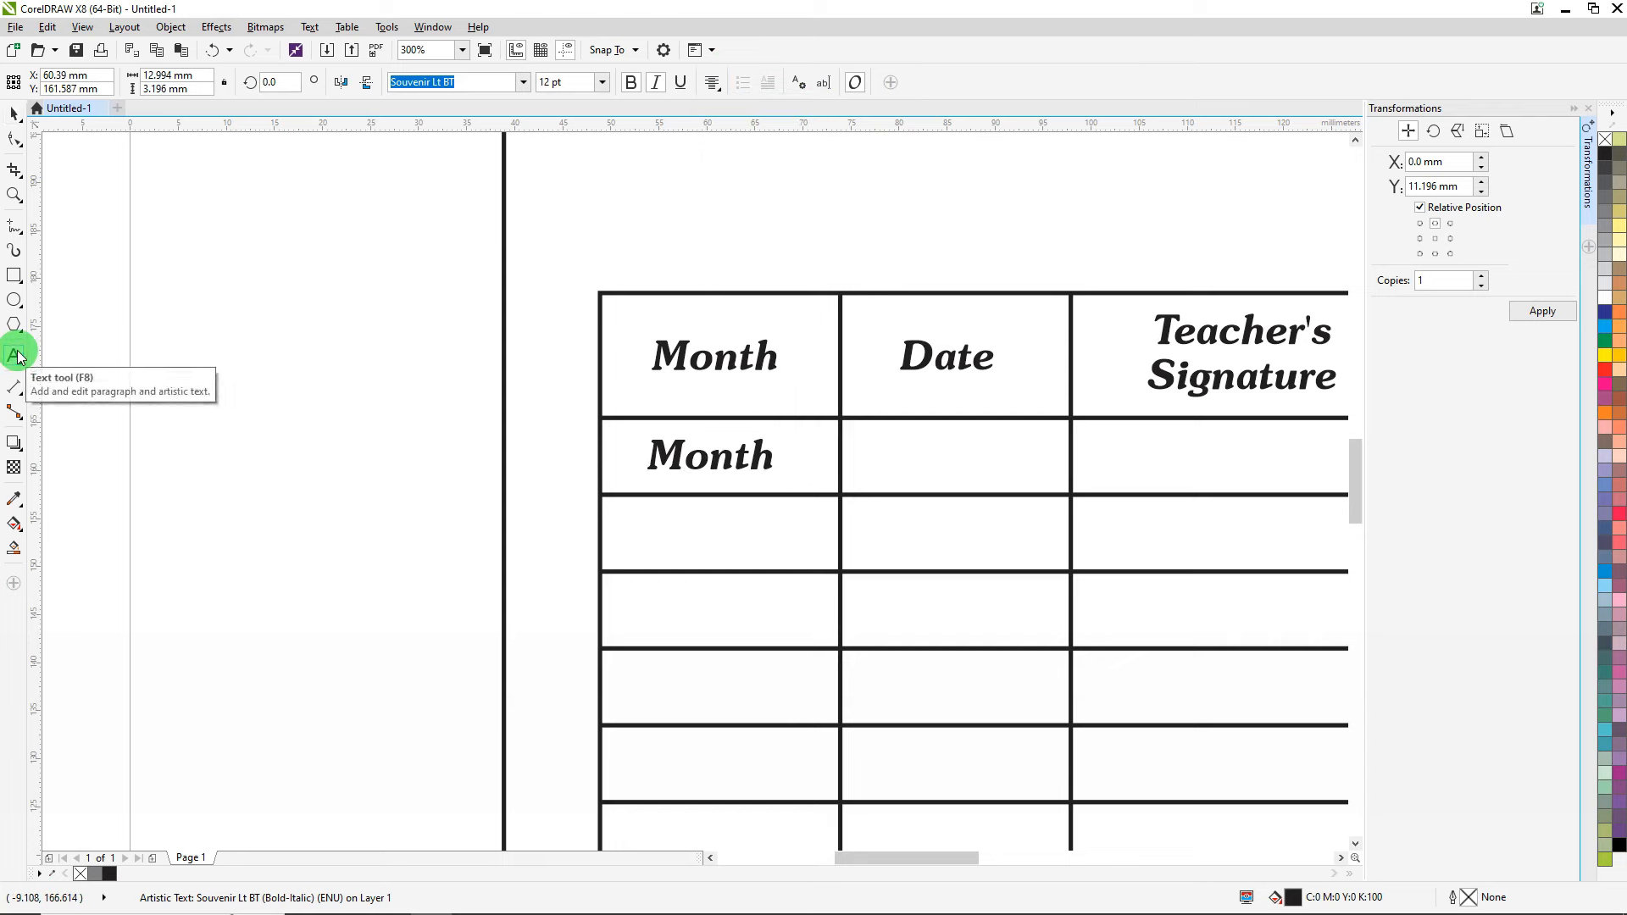
# Replace the copied text with the month names April, May, June and July, one per line.
pyautogui.hotkey('ctrl', 'a')
pyautogui.write('A')
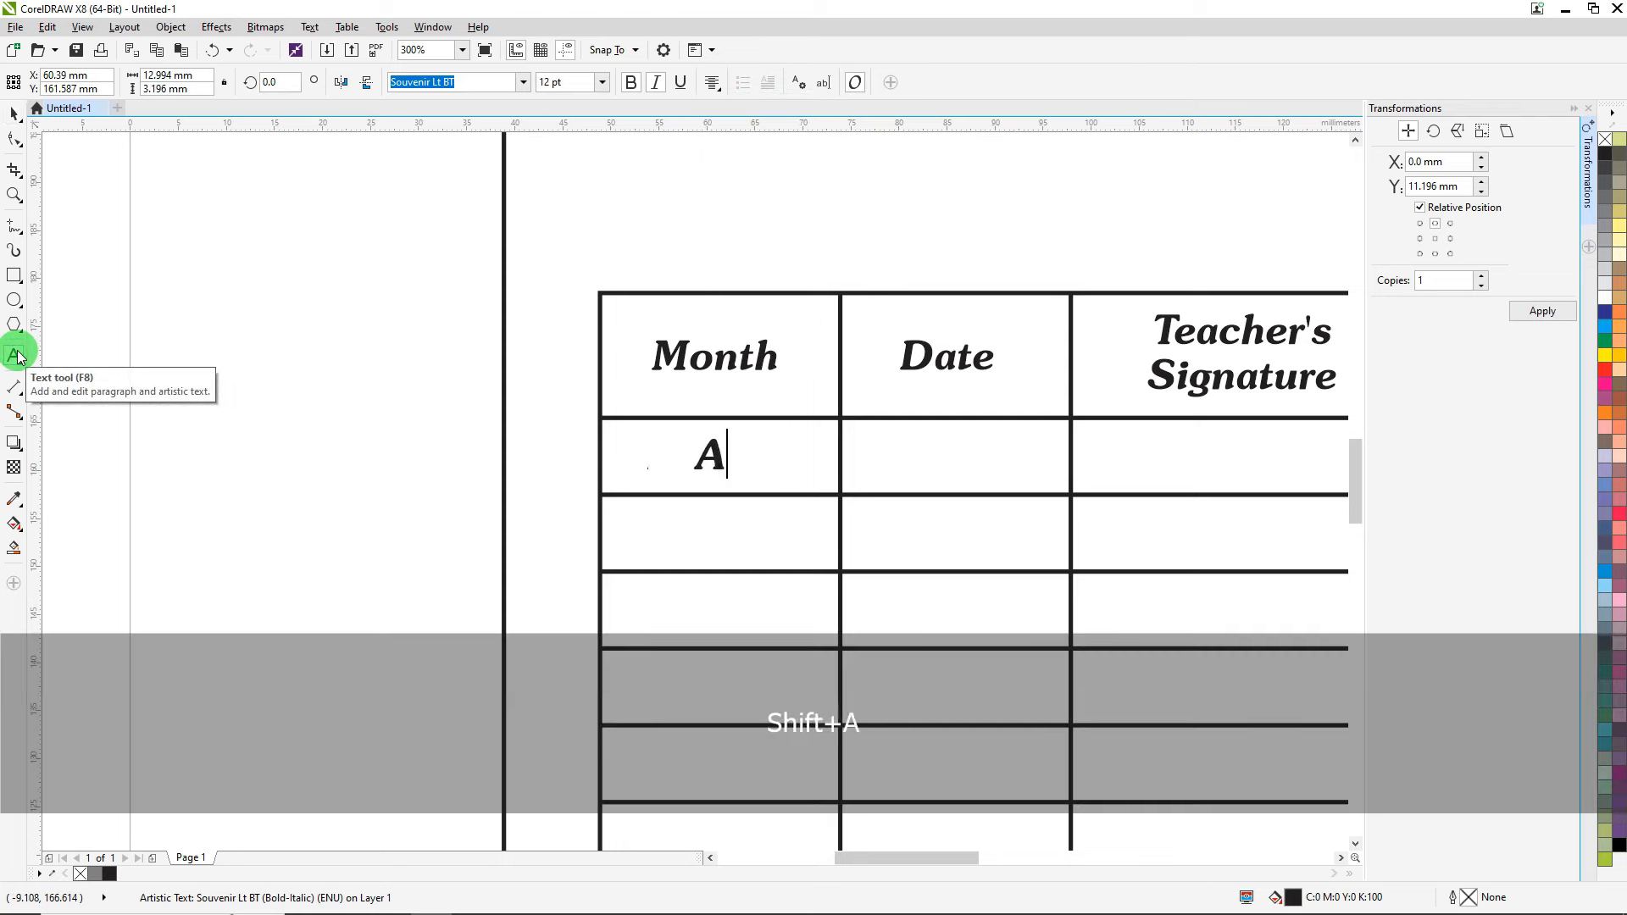
pyautogui.write('pril ')
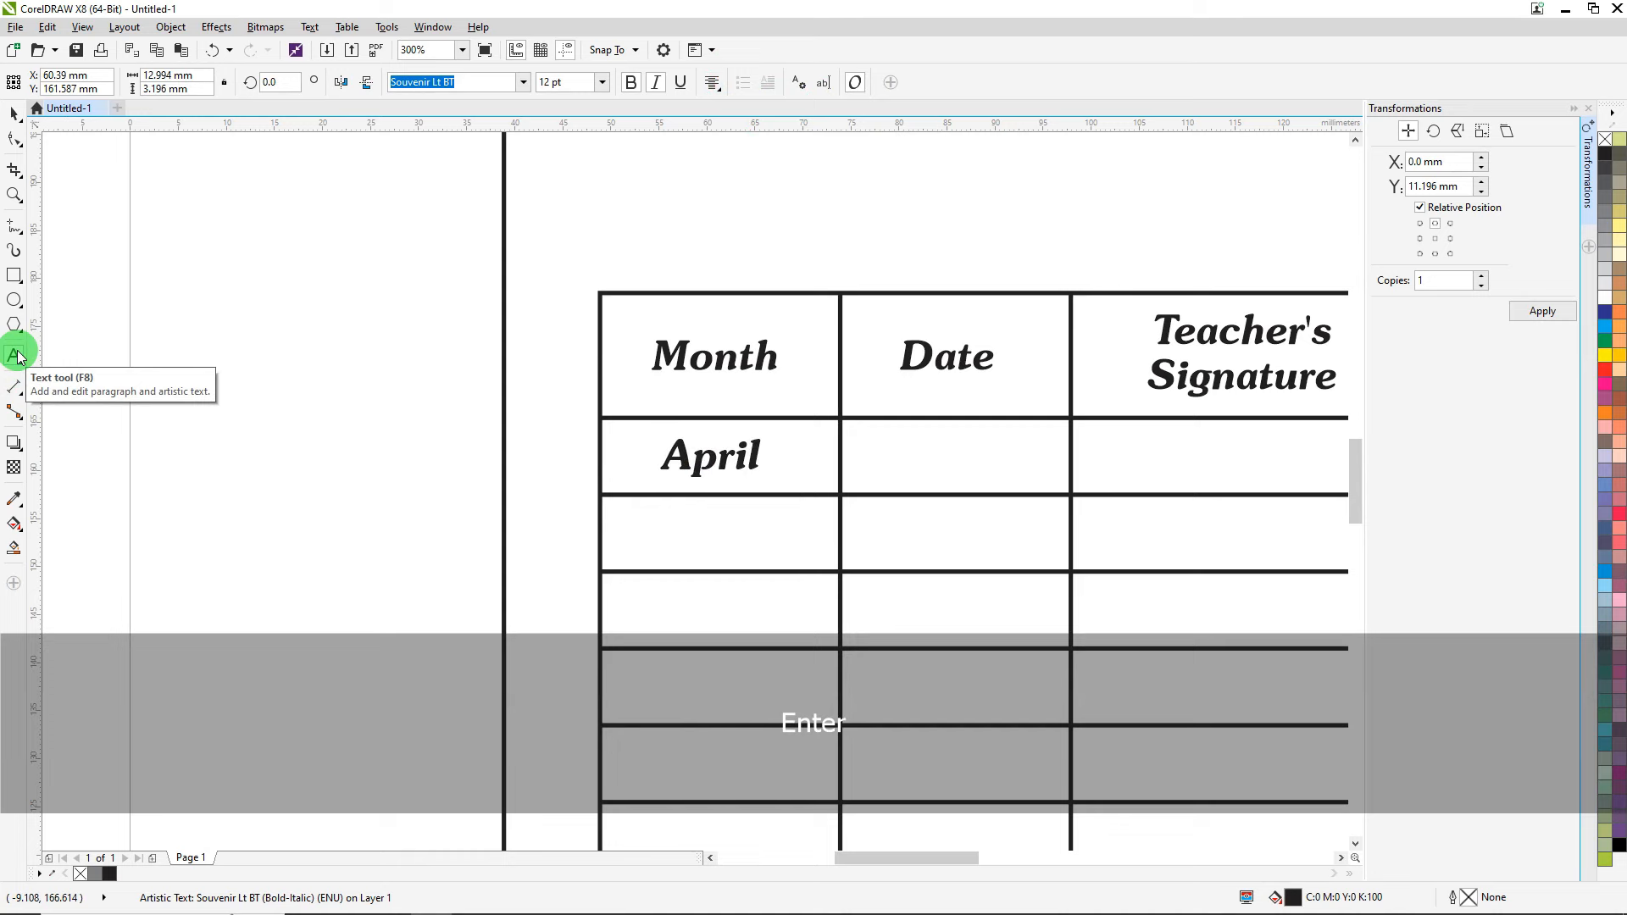
pyautogui.write('May ')
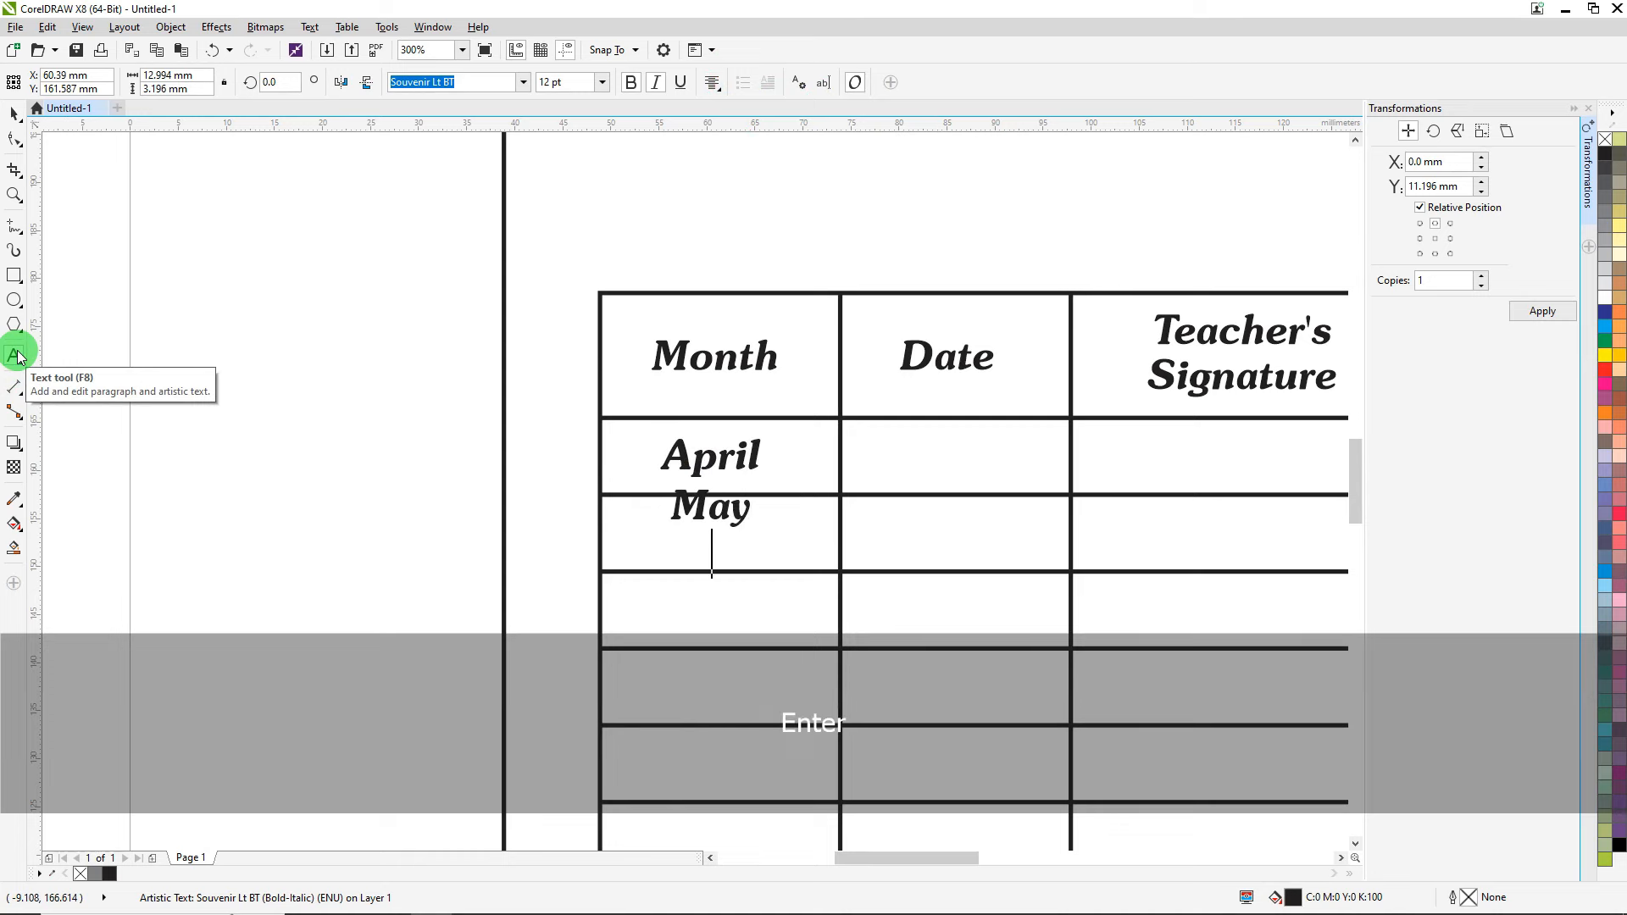
pyautogui.write('June')
pyautogui.press('Return')
pyautogui.write('Uulop')
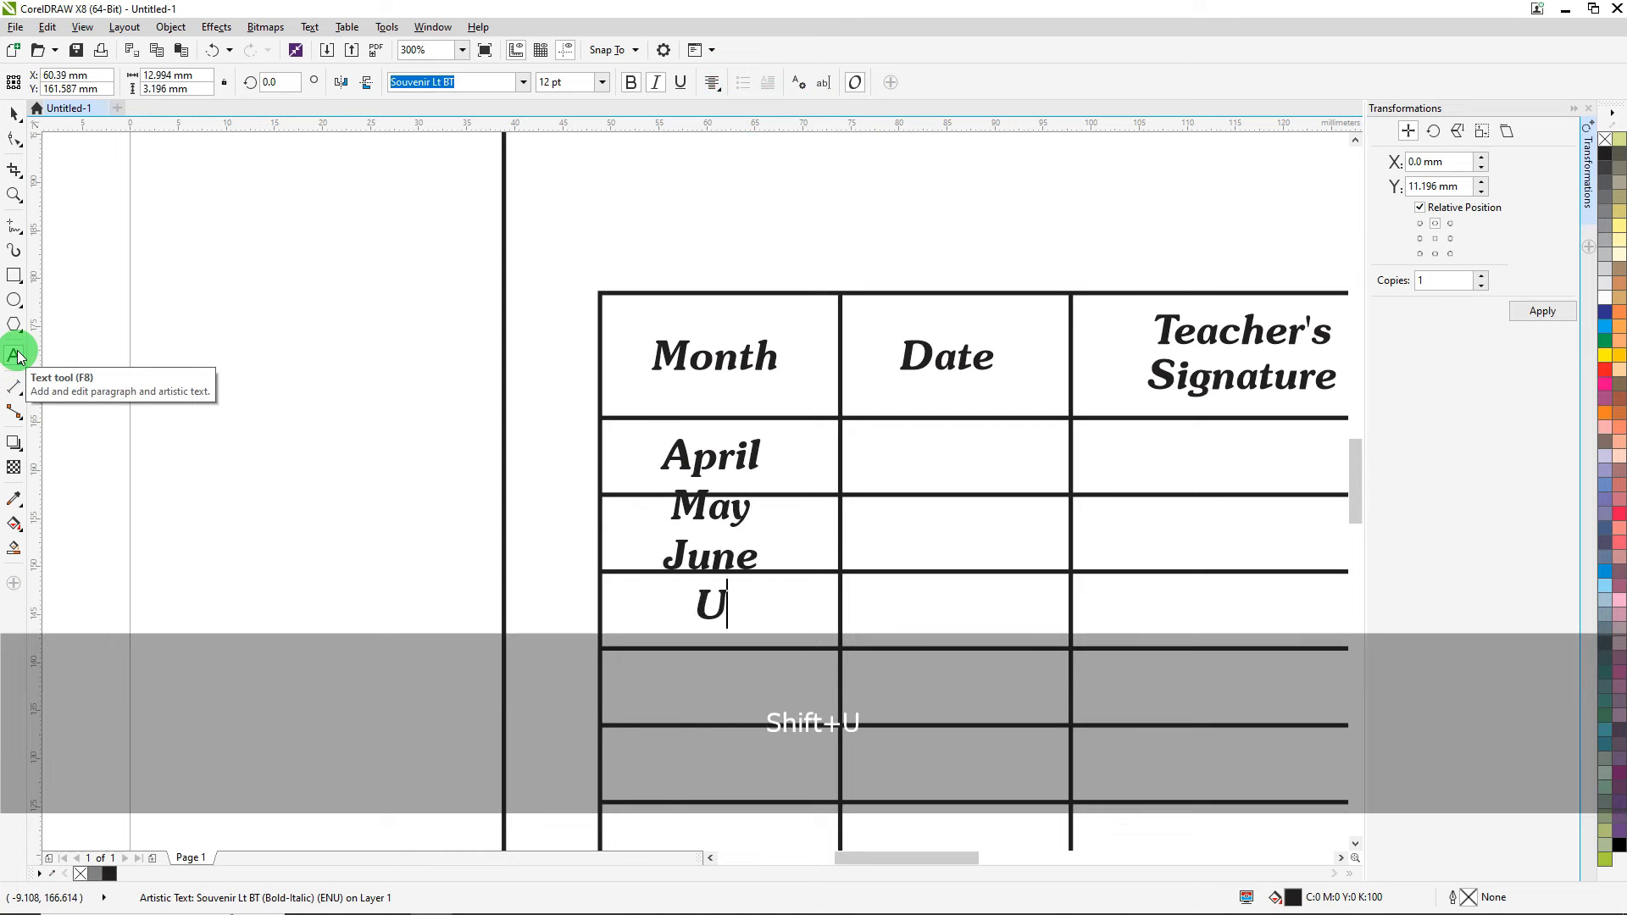
pyautogui.press('BackSpace')
pyautogui.press('BackSpace')
pyautogui.write('y')
pyautogui.press('Return')
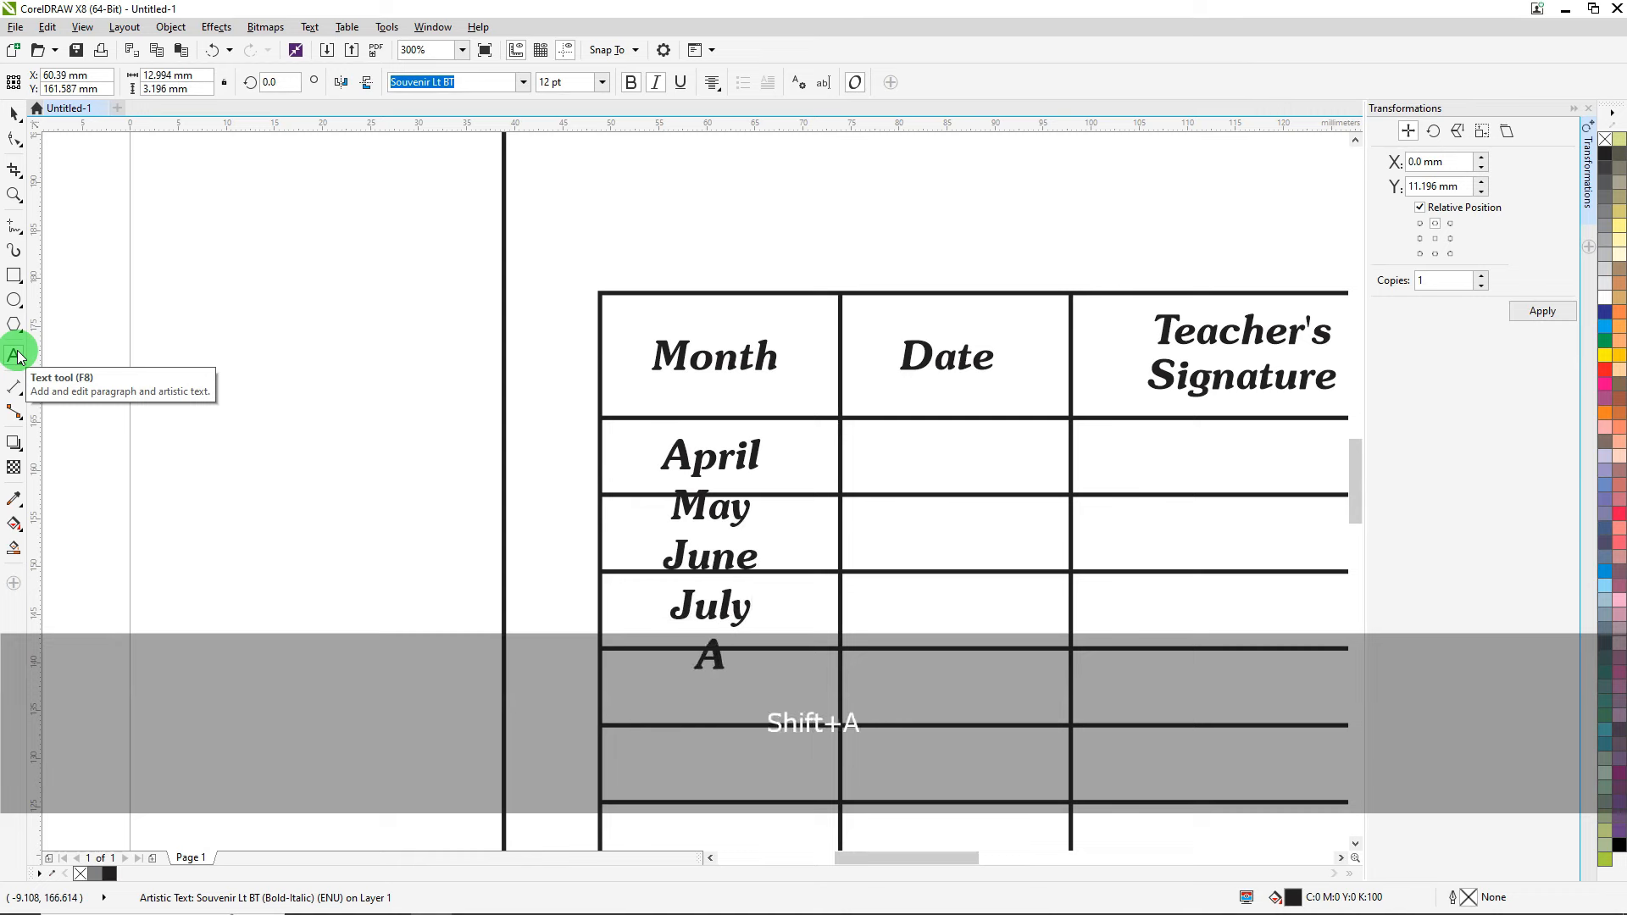
# Continue the month list with August, September, October, November and December on separate lines.
pyautogui.write('August ')
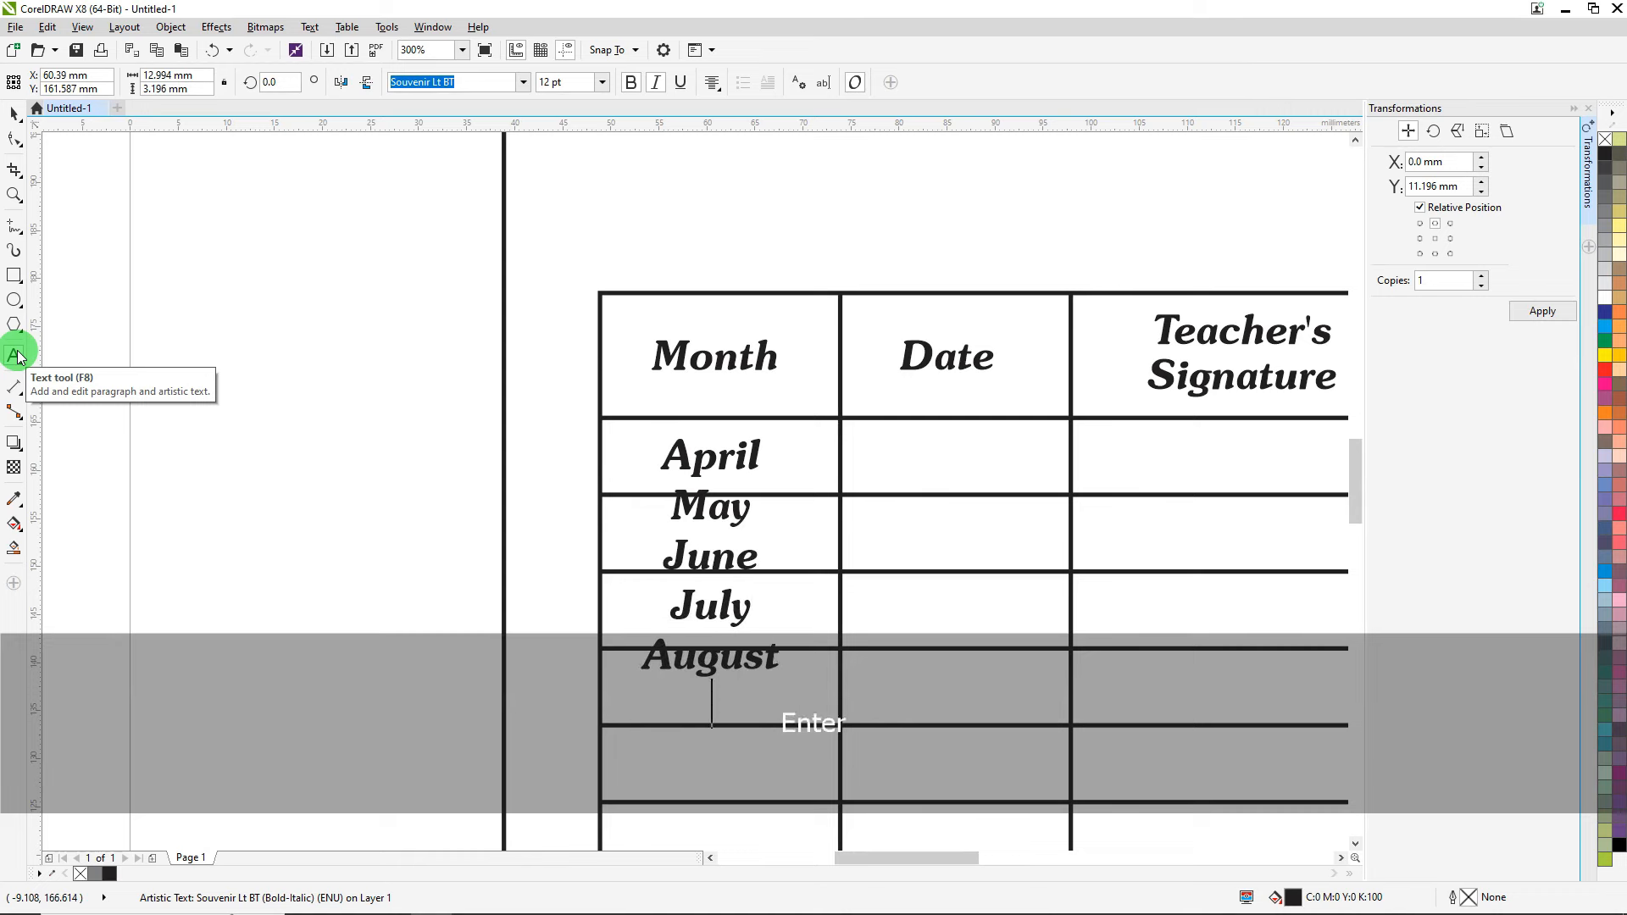
pyautogui.write('September ')
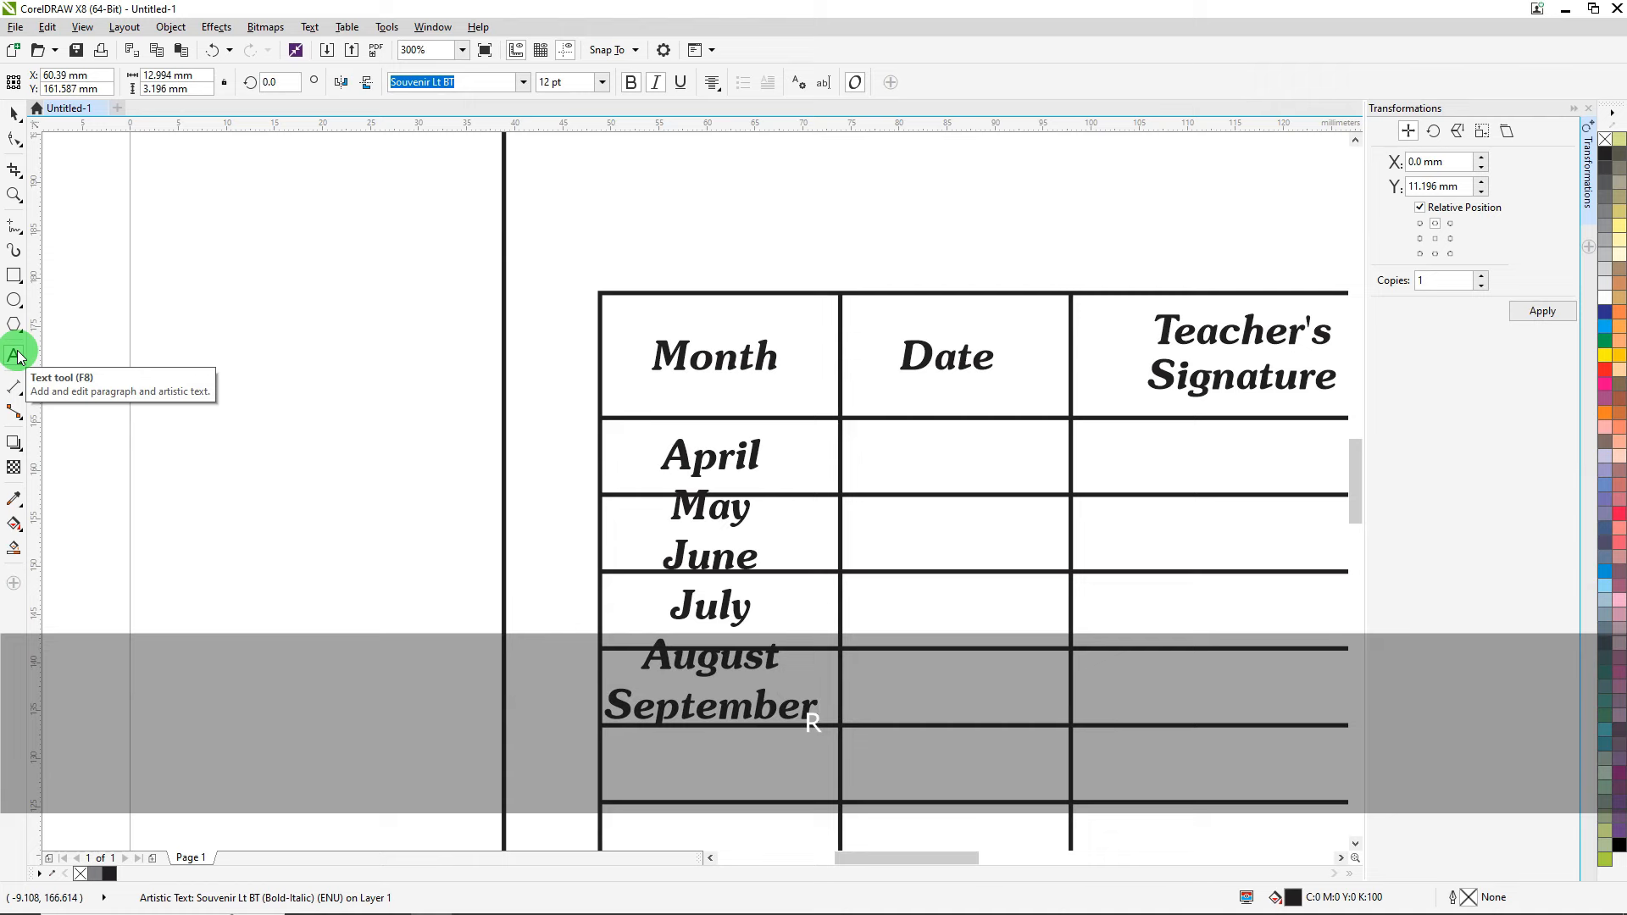
pyautogui.write('October ')
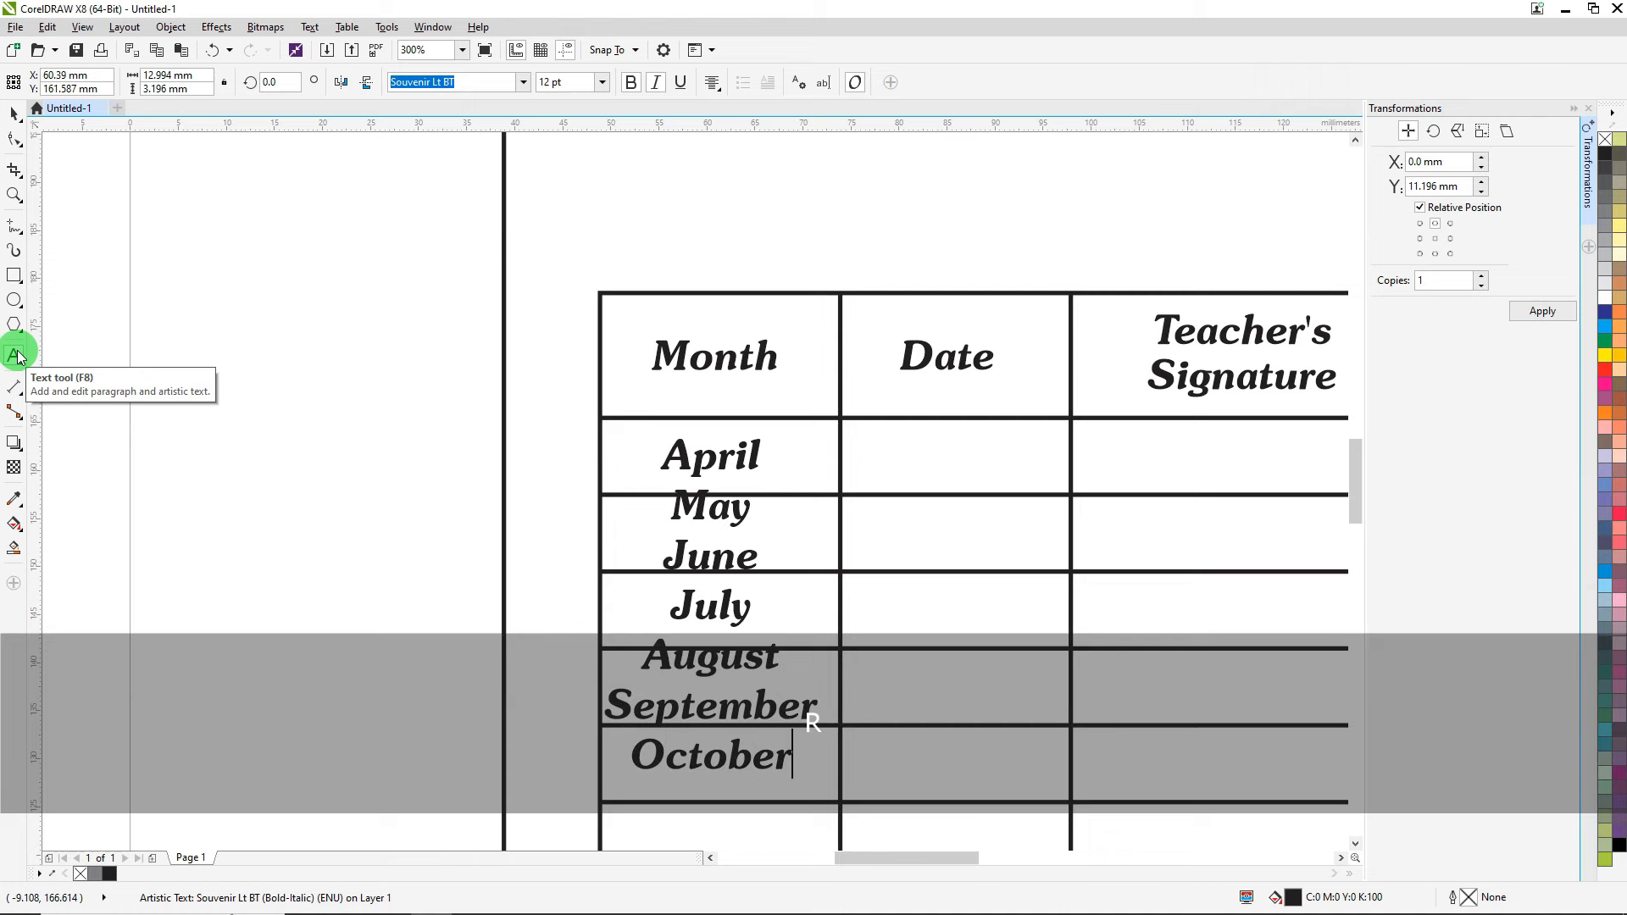
pyautogui.write('November')
pyautogui.press('Return')
pyautogui.write('December')
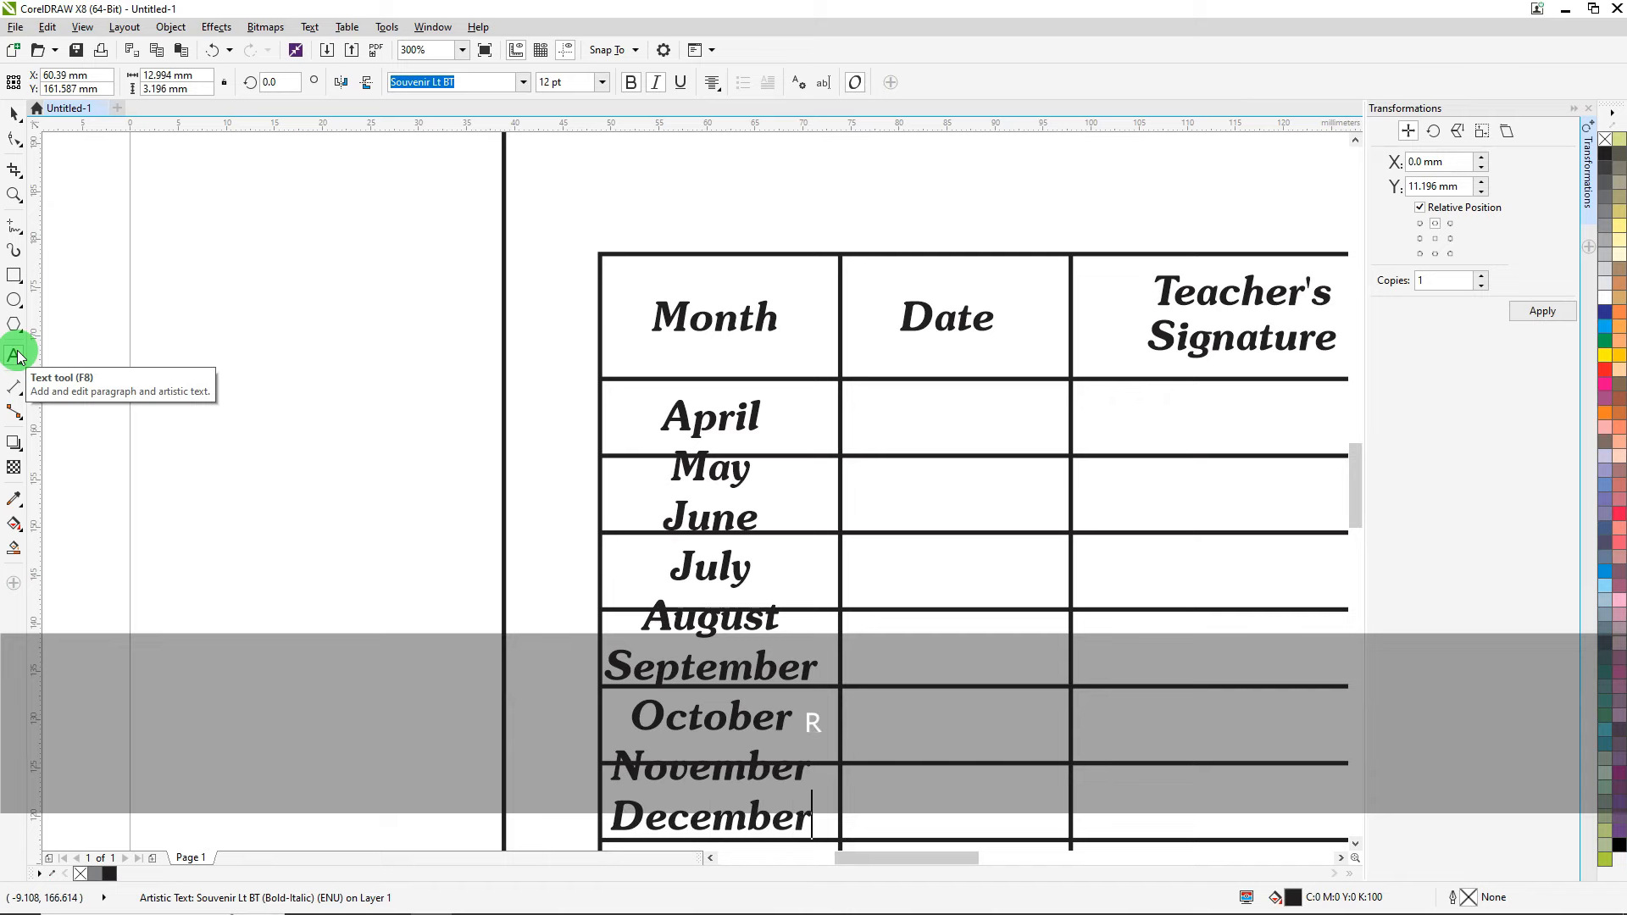
# Complete the month list with January, February and March on separate lines.
pyautogui.press('Return')
pyautogui.write('Ja')
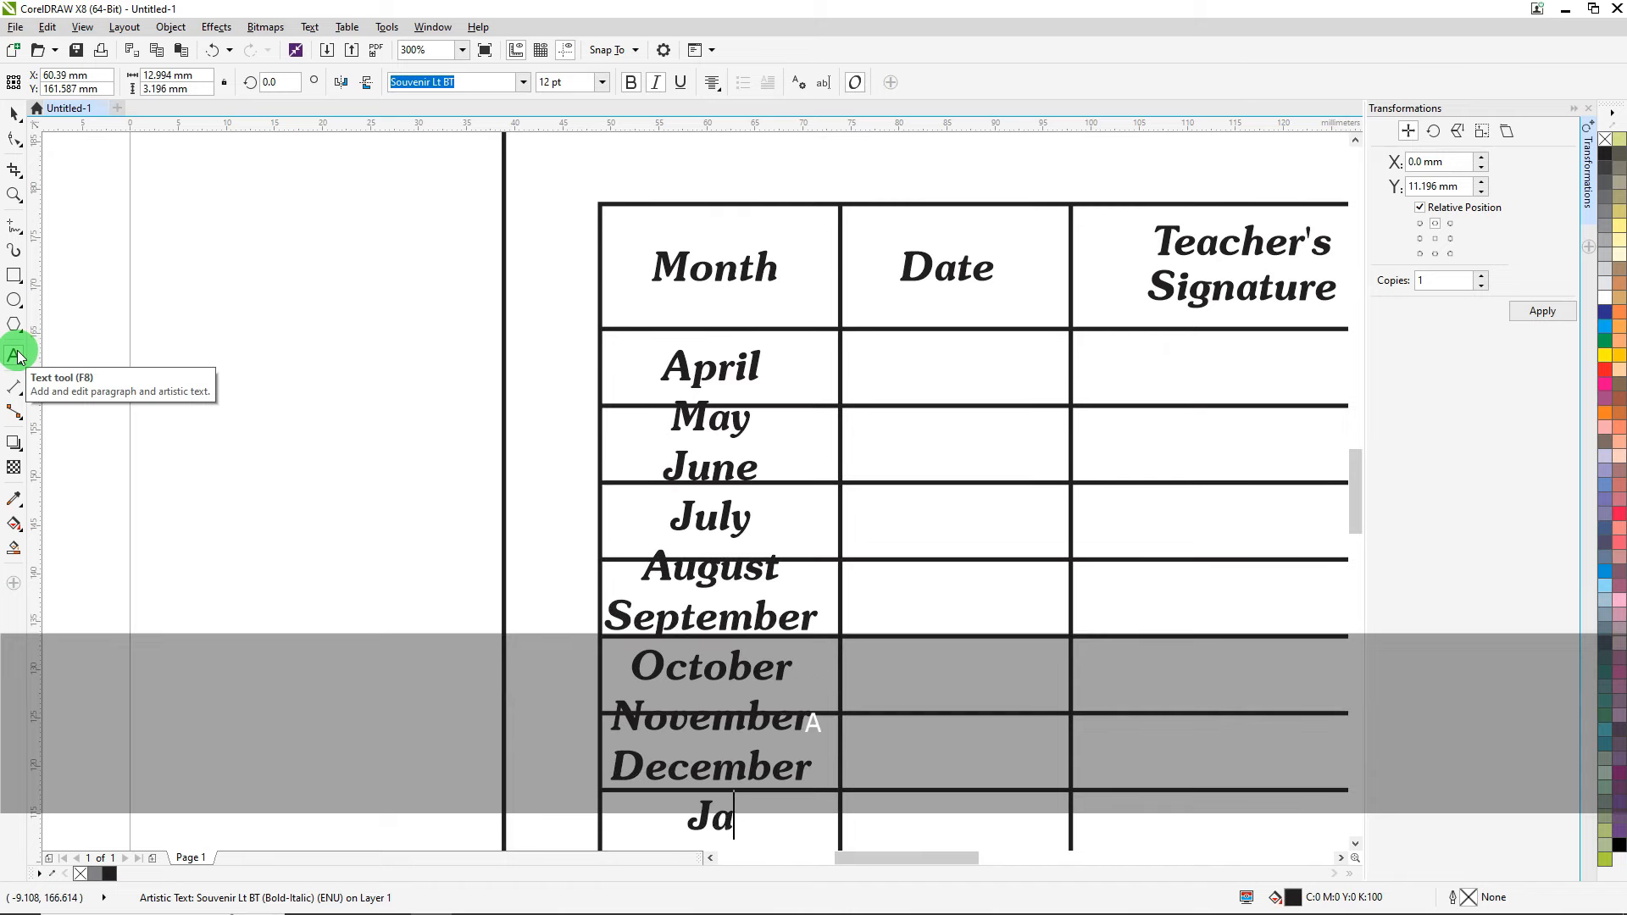
pyautogui.write('nuary')
pyautogui.press('Return')
pyautogui.write('Feb')
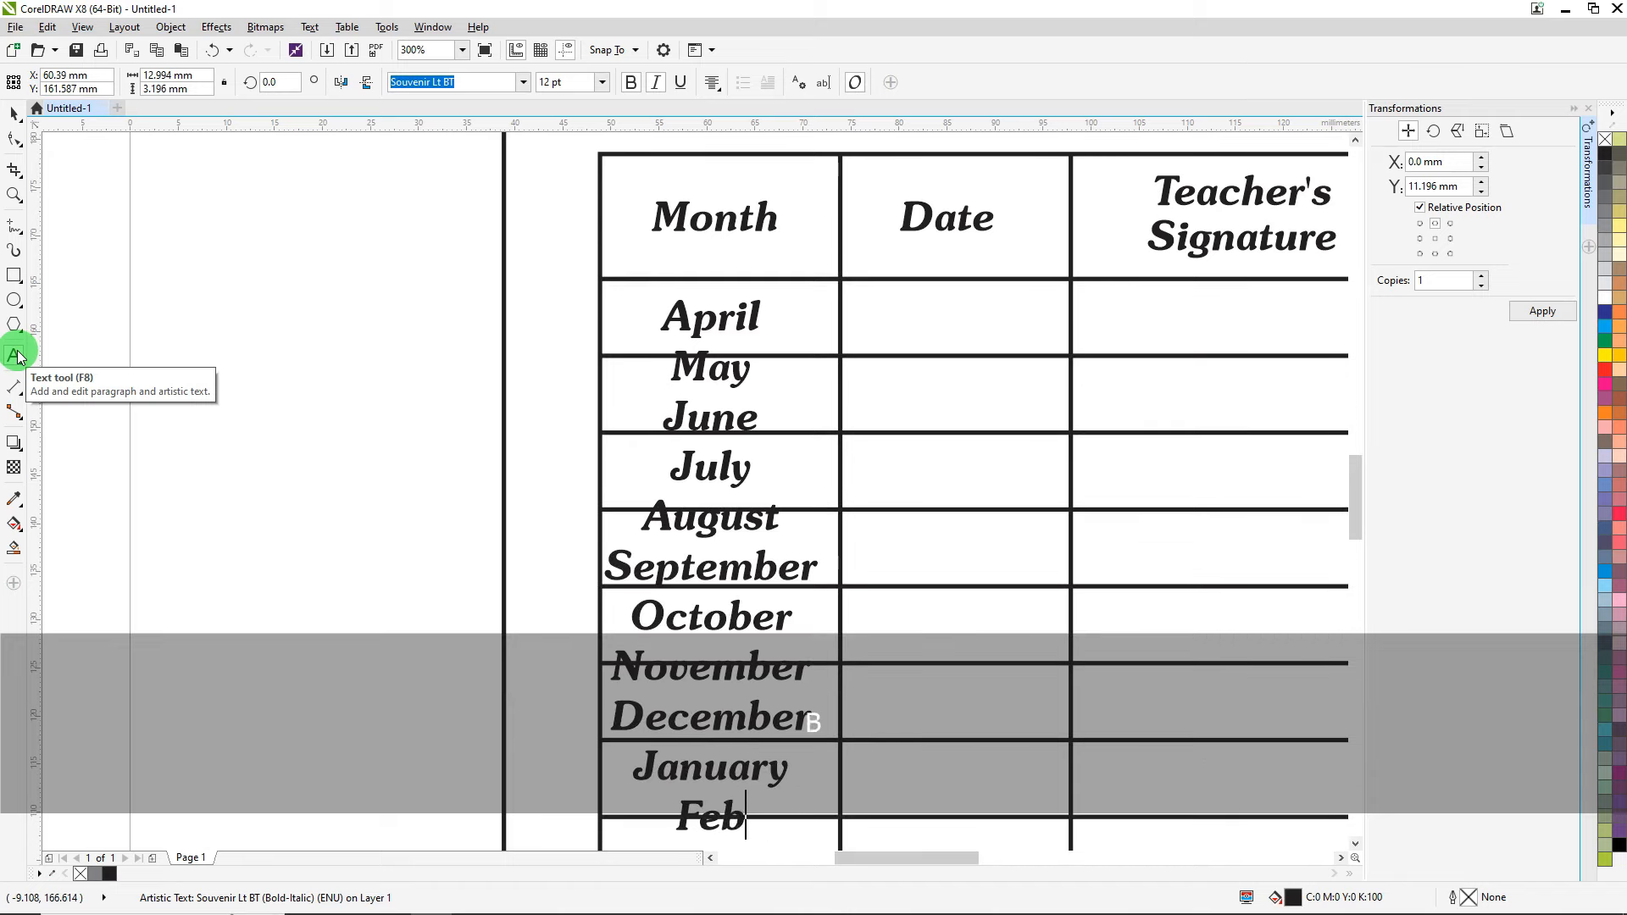
pyautogui.write('ru')
pyautogui.press('BackSpace')
pyautogui.press('BackSpace')
pyautogui.write('ruary')
pyautogui.press('Return')
pyautogui.write('March')
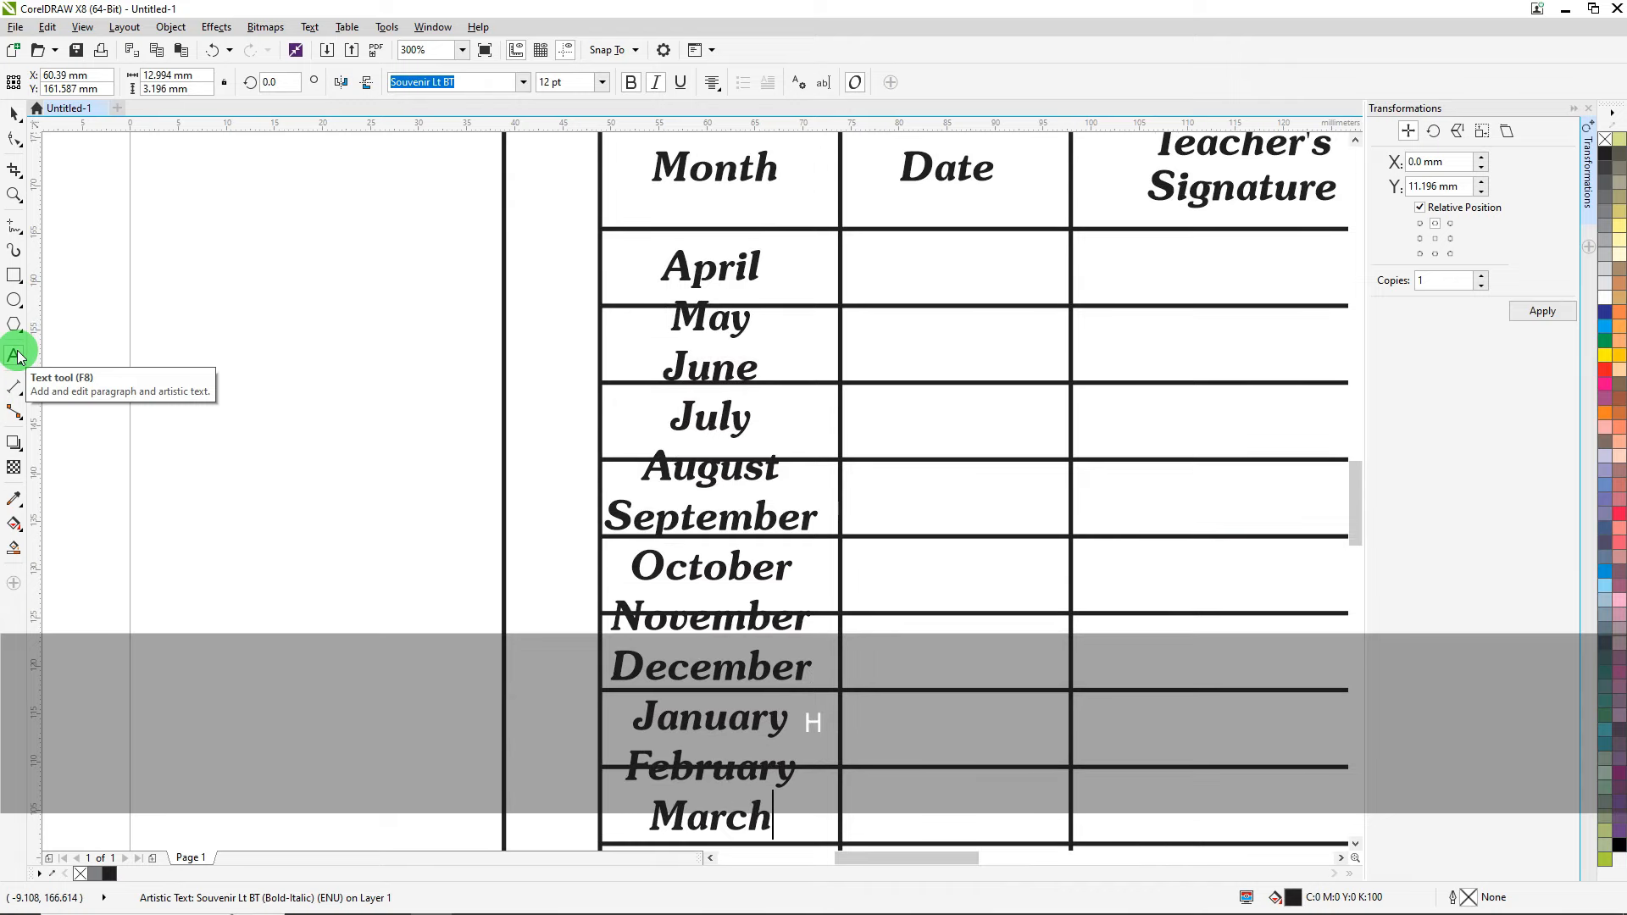
# Remove the bold style from the entire month list, keeping it italic, and deselect the text.
pyautogui.hotkey('ctrl', 'a')
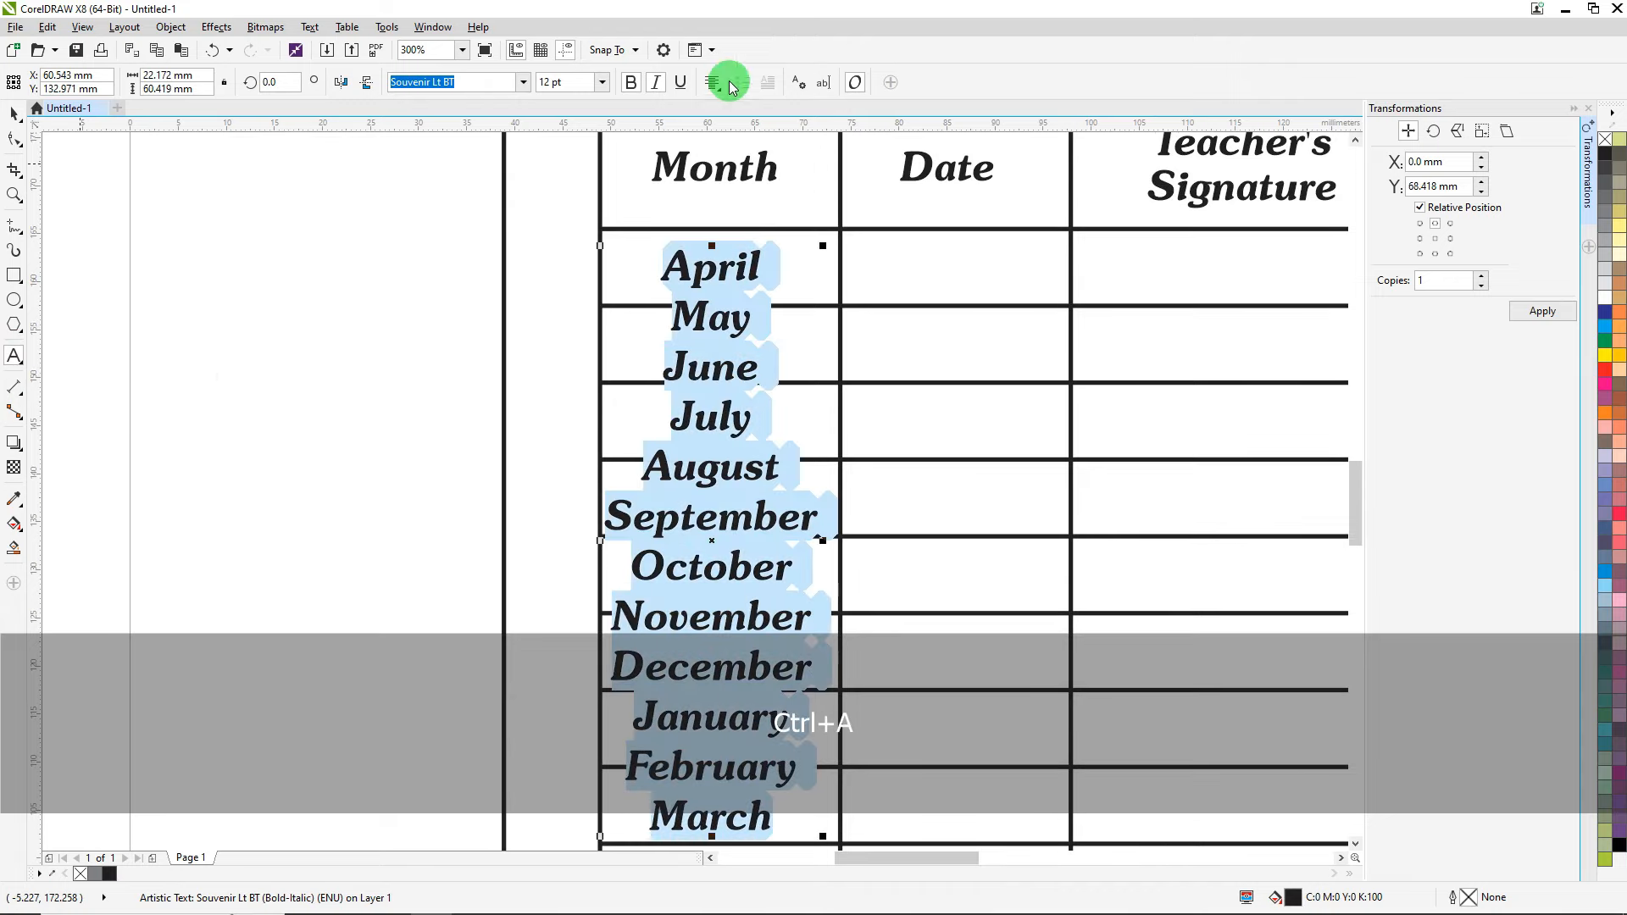
pyautogui.click(631, 83)
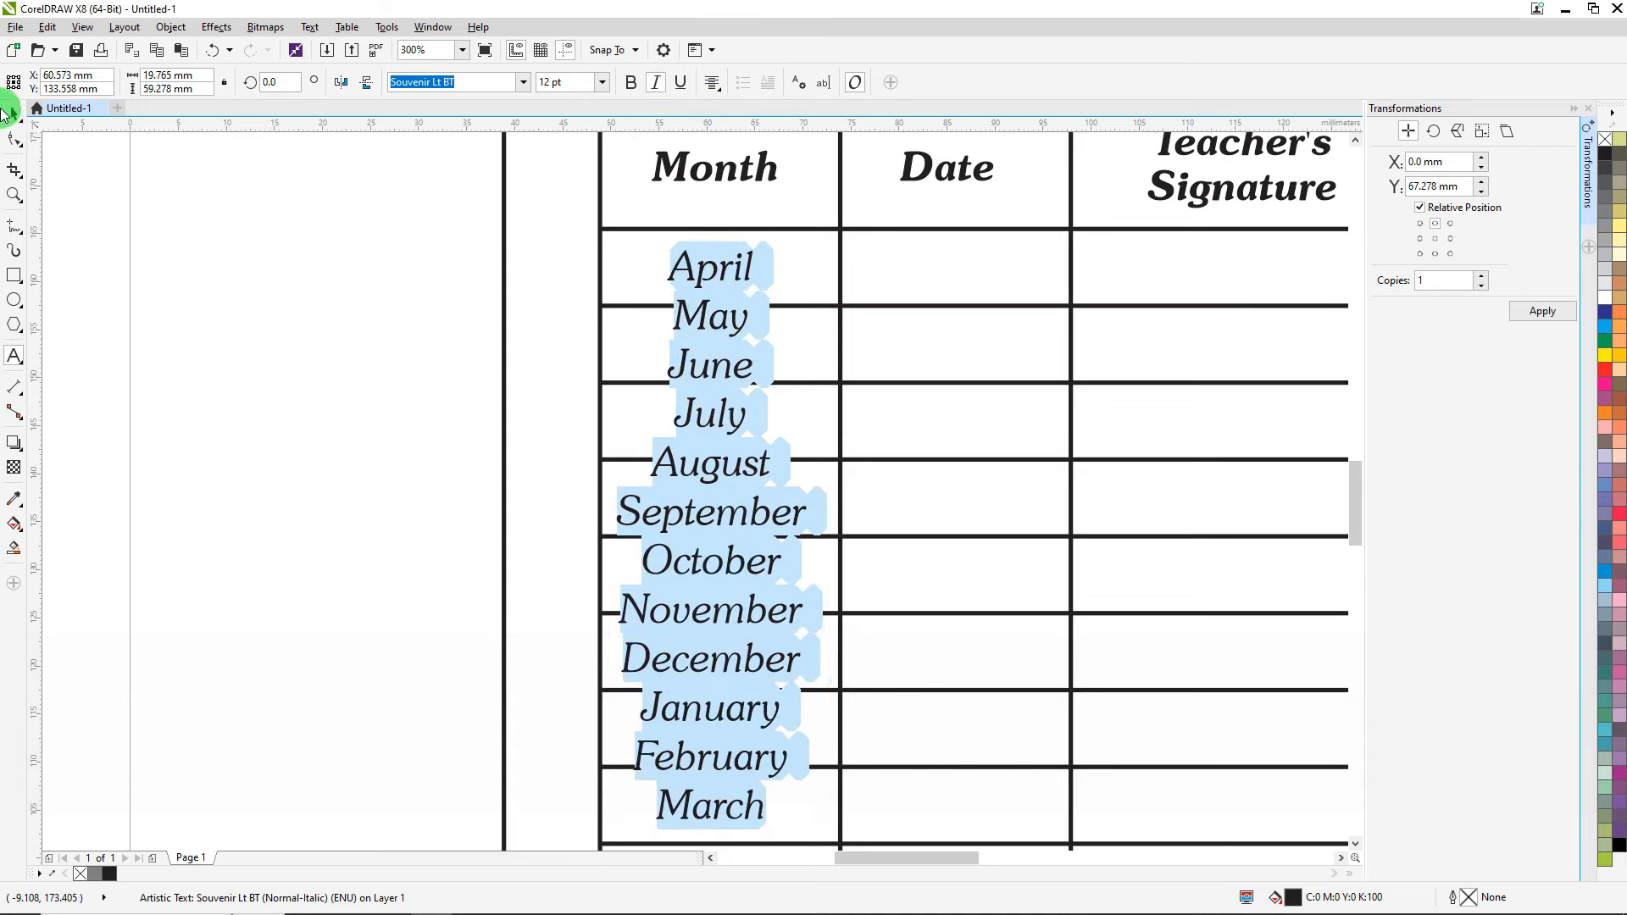
pyautogui.click(16, 114)
pyautogui.click(770, 262)
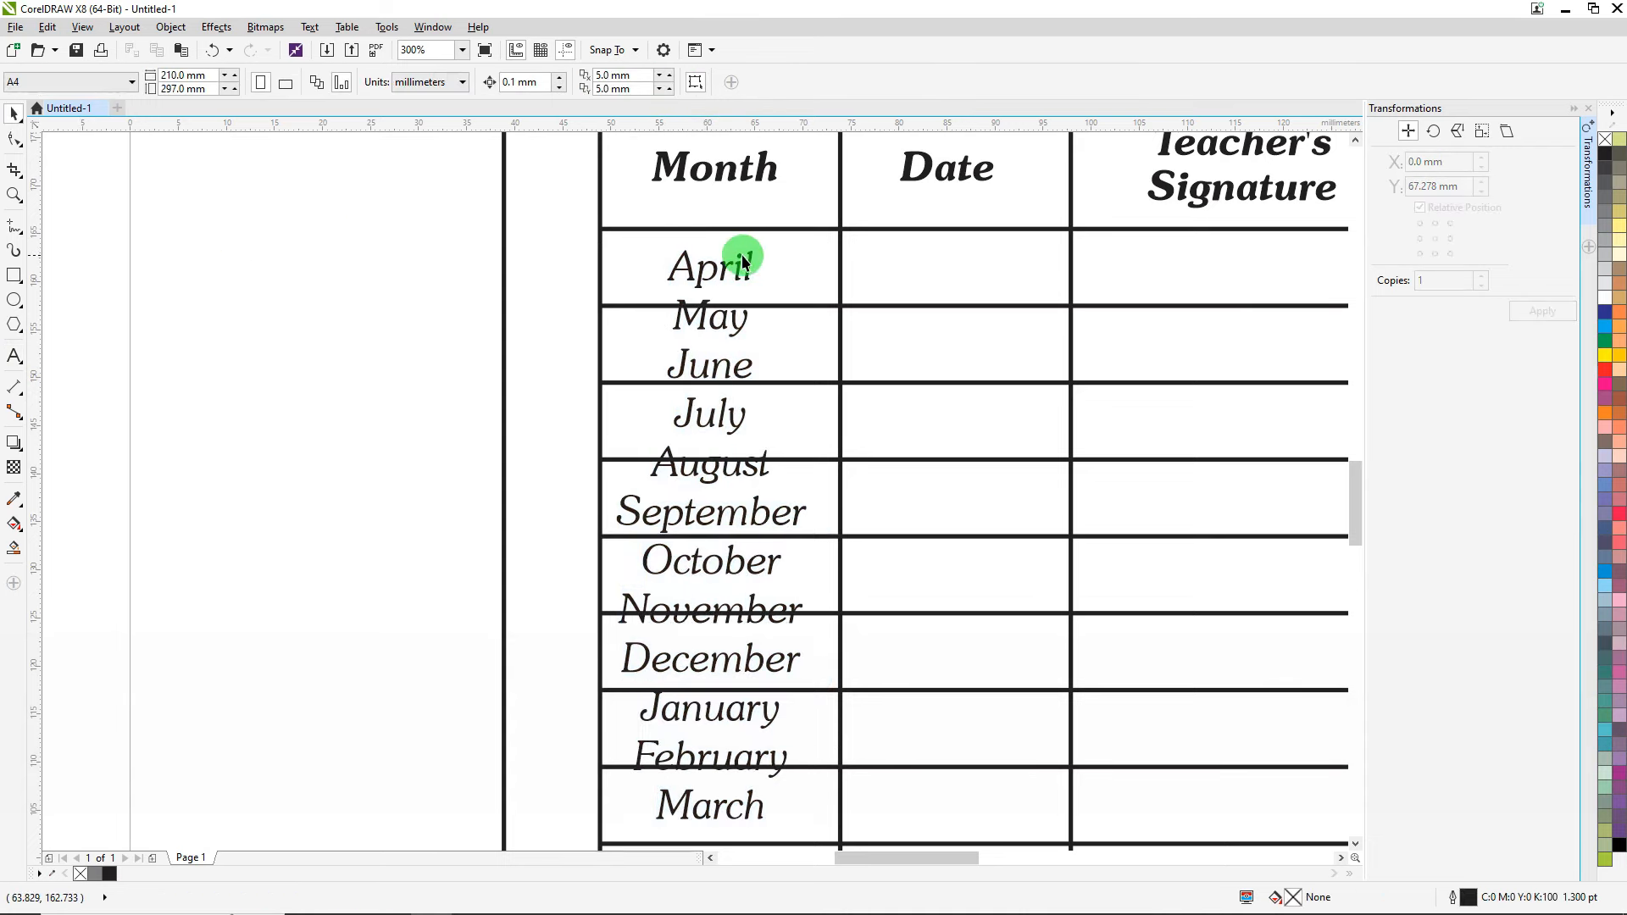
# Nudge the month list slightly upward to position "April" within the first row below the header.
pyautogui.scroll(2, 718, 272)
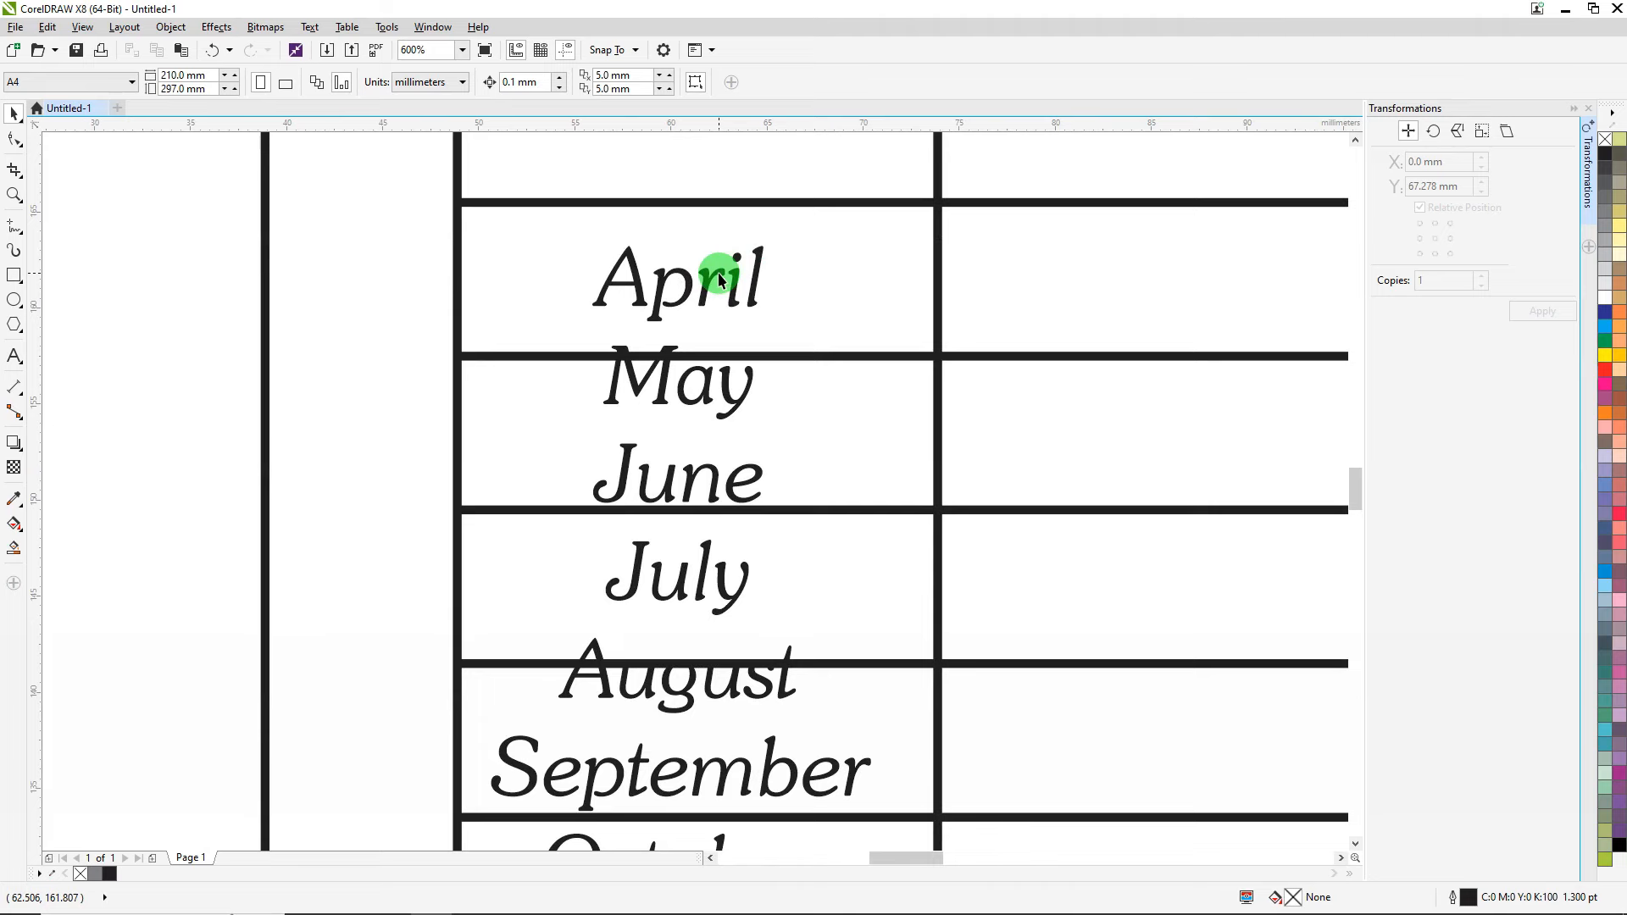
pyautogui.click(709, 281)
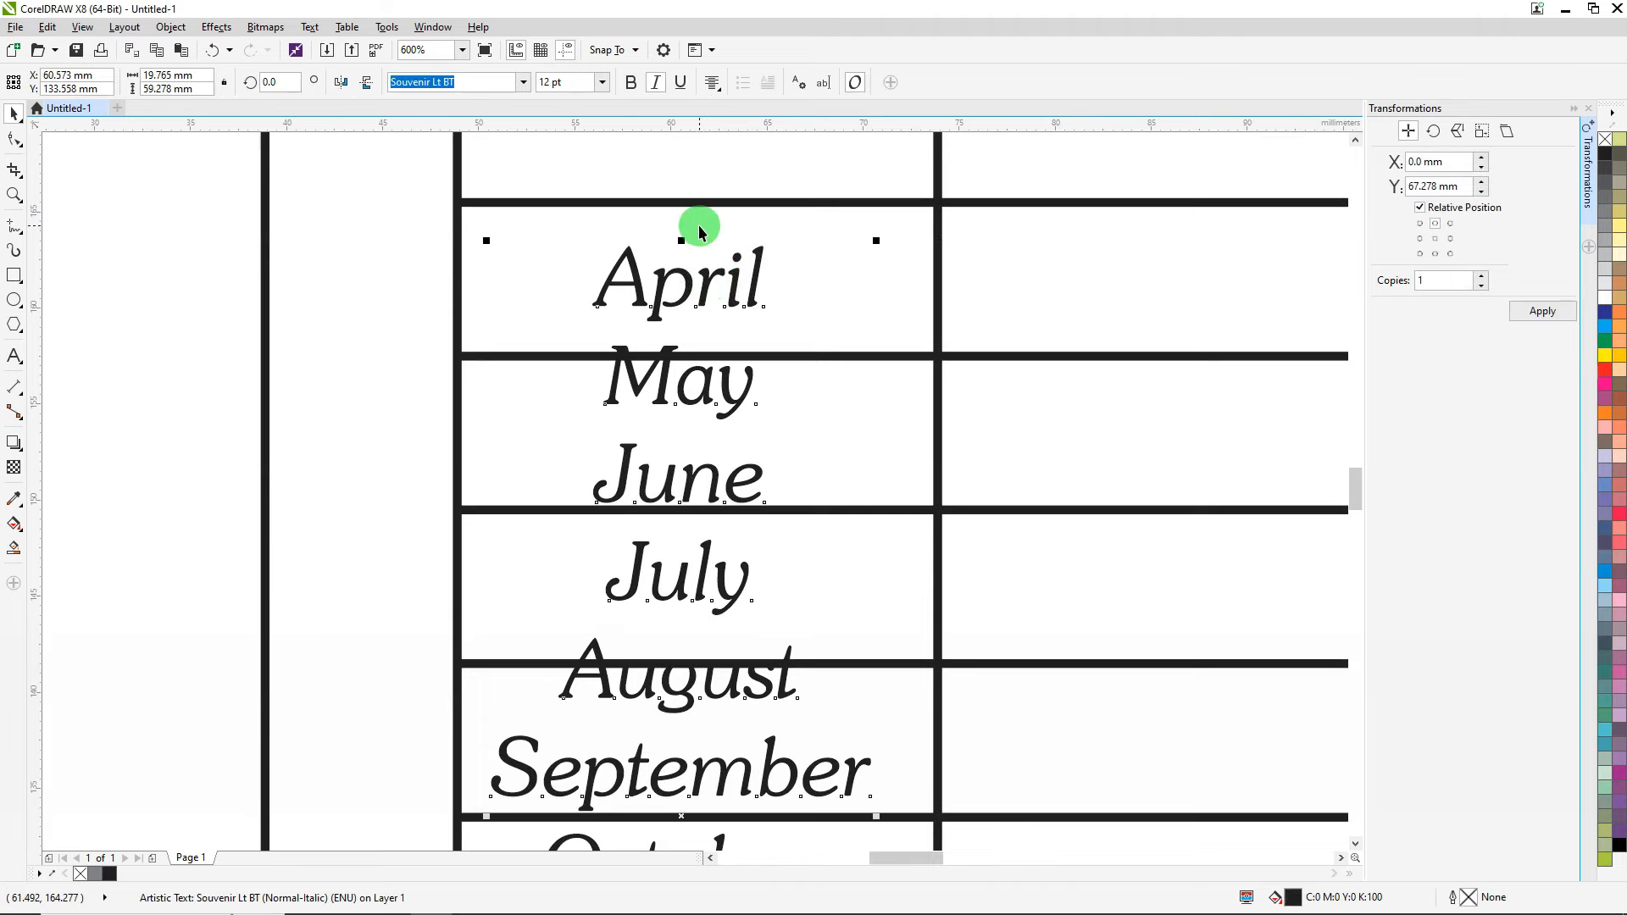
pyautogui.scroll(2, 698, 226)
pyautogui.scroll(-4, 699, 225)
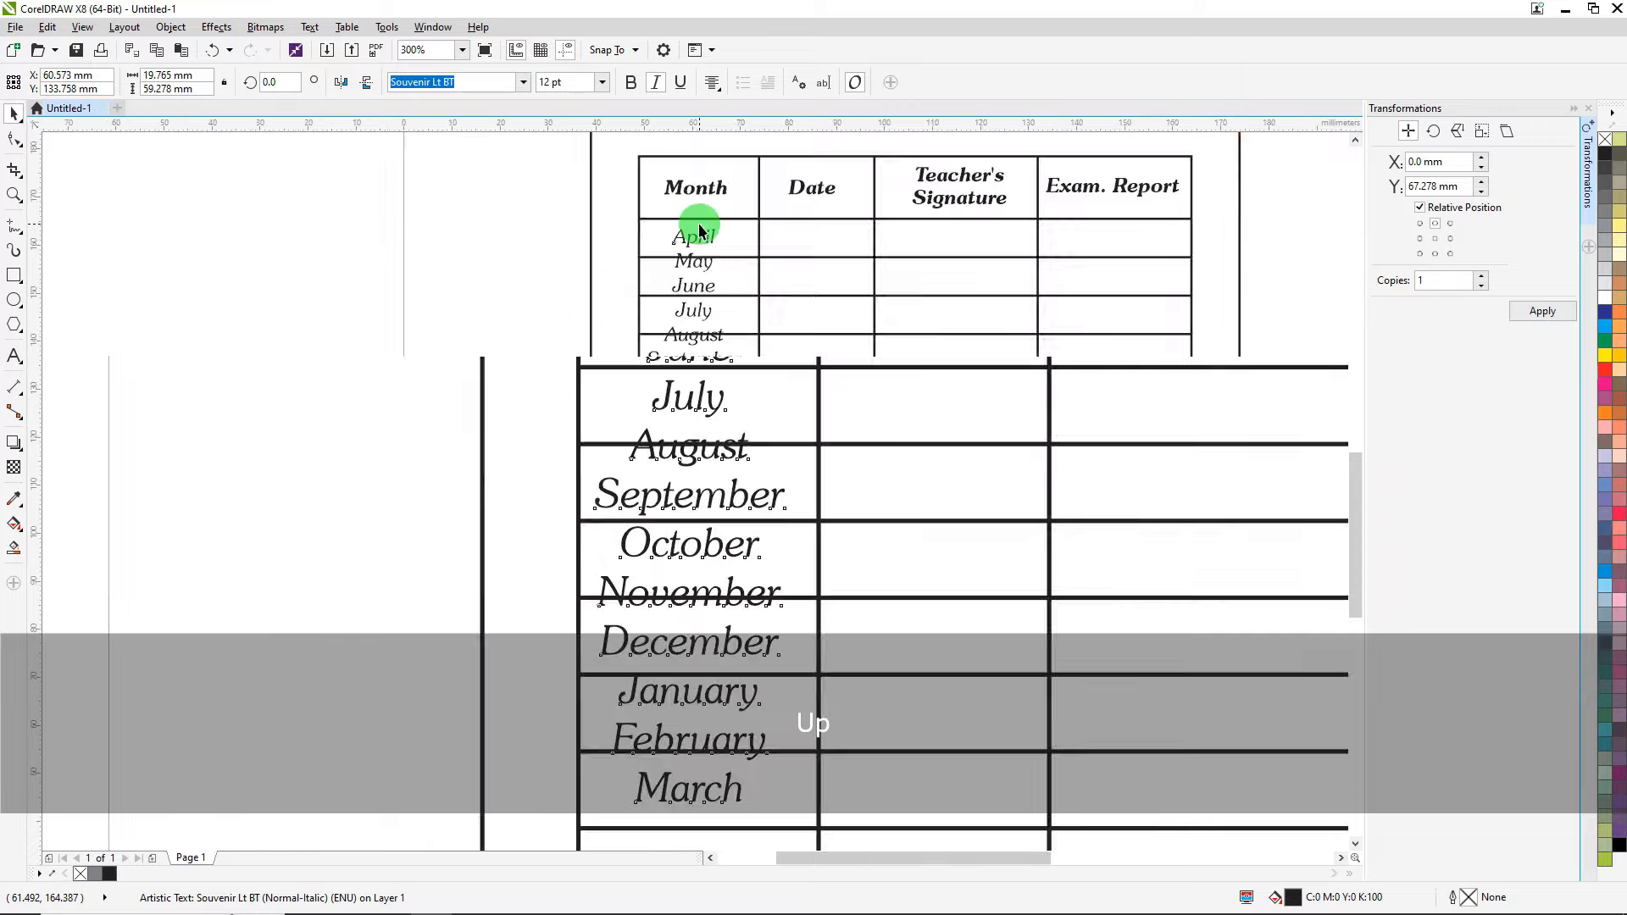
# Increase the month list's line spacing with the Shape tool so each month from April to March sits in its own row.
pyautogui.click(15, 143)
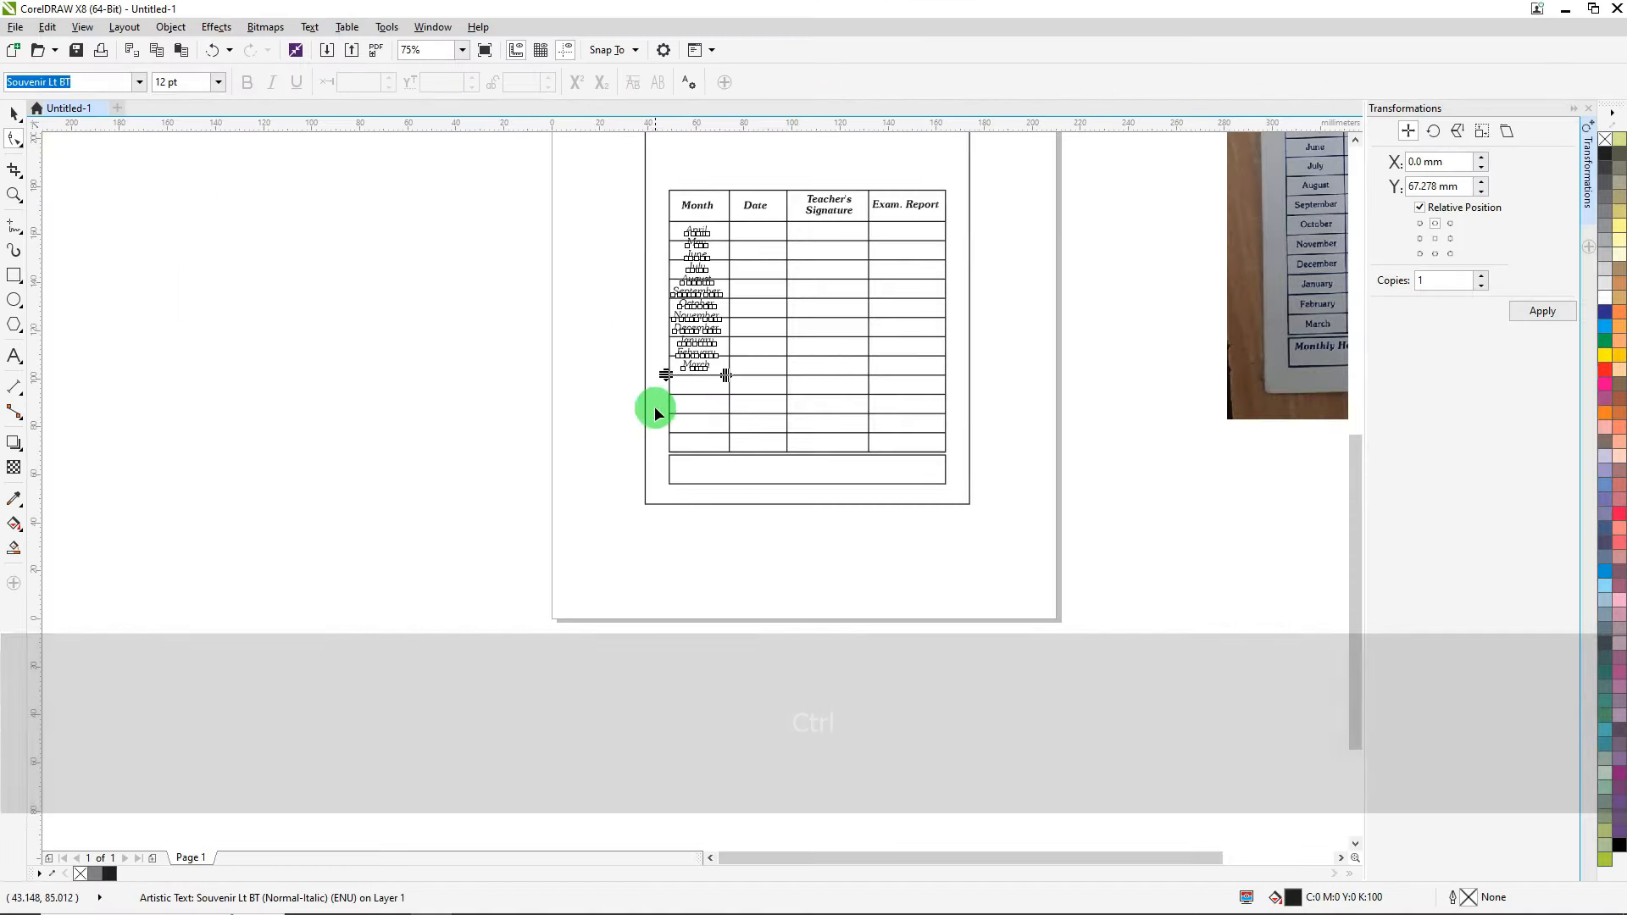
pyautogui.scroll(2, 654, 405)
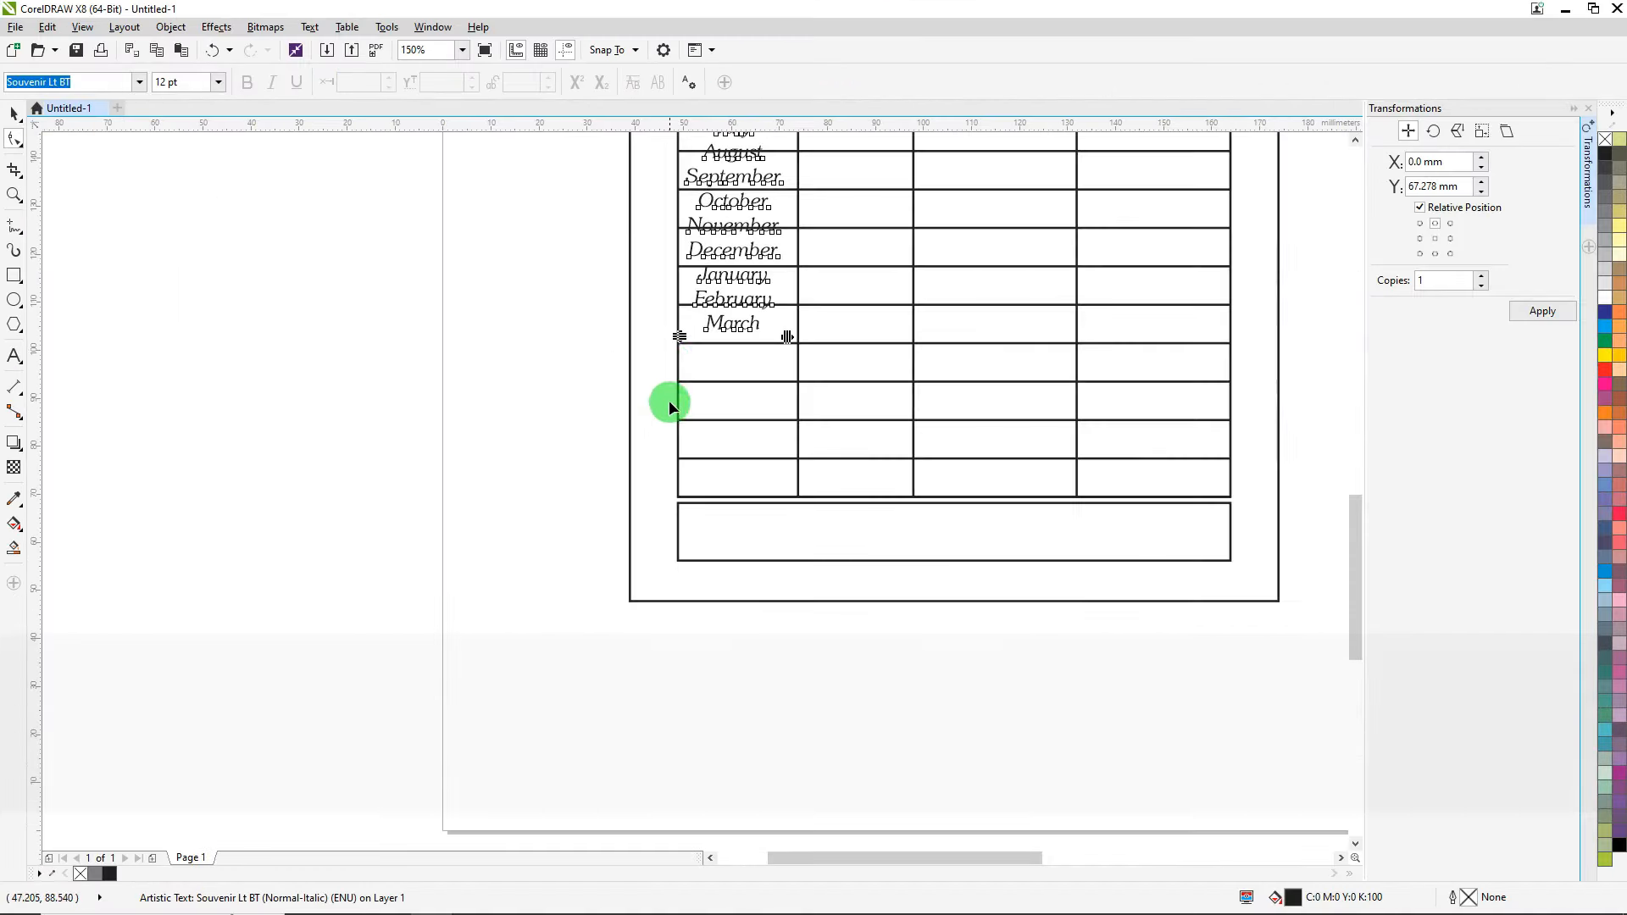
pyautogui.moveTo(679, 336); pyautogui.dragTo(691, 478)
pyautogui.scroll(4, 691, 479)
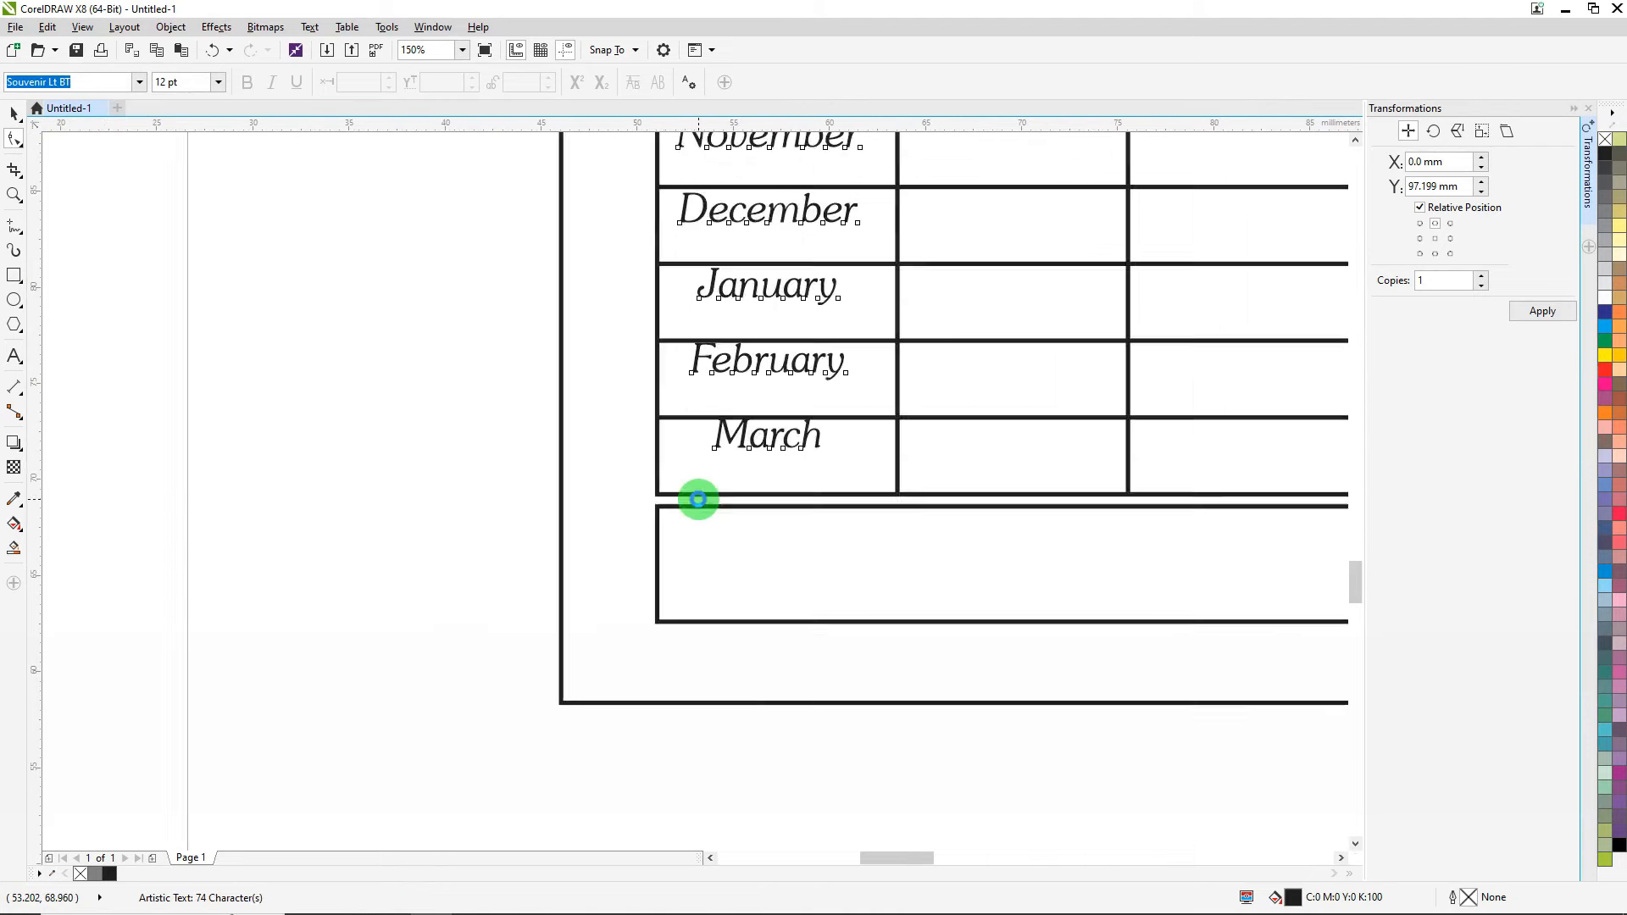
pyautogui.moveTo(644, 407); pyautogui.dragTo(660, 450)
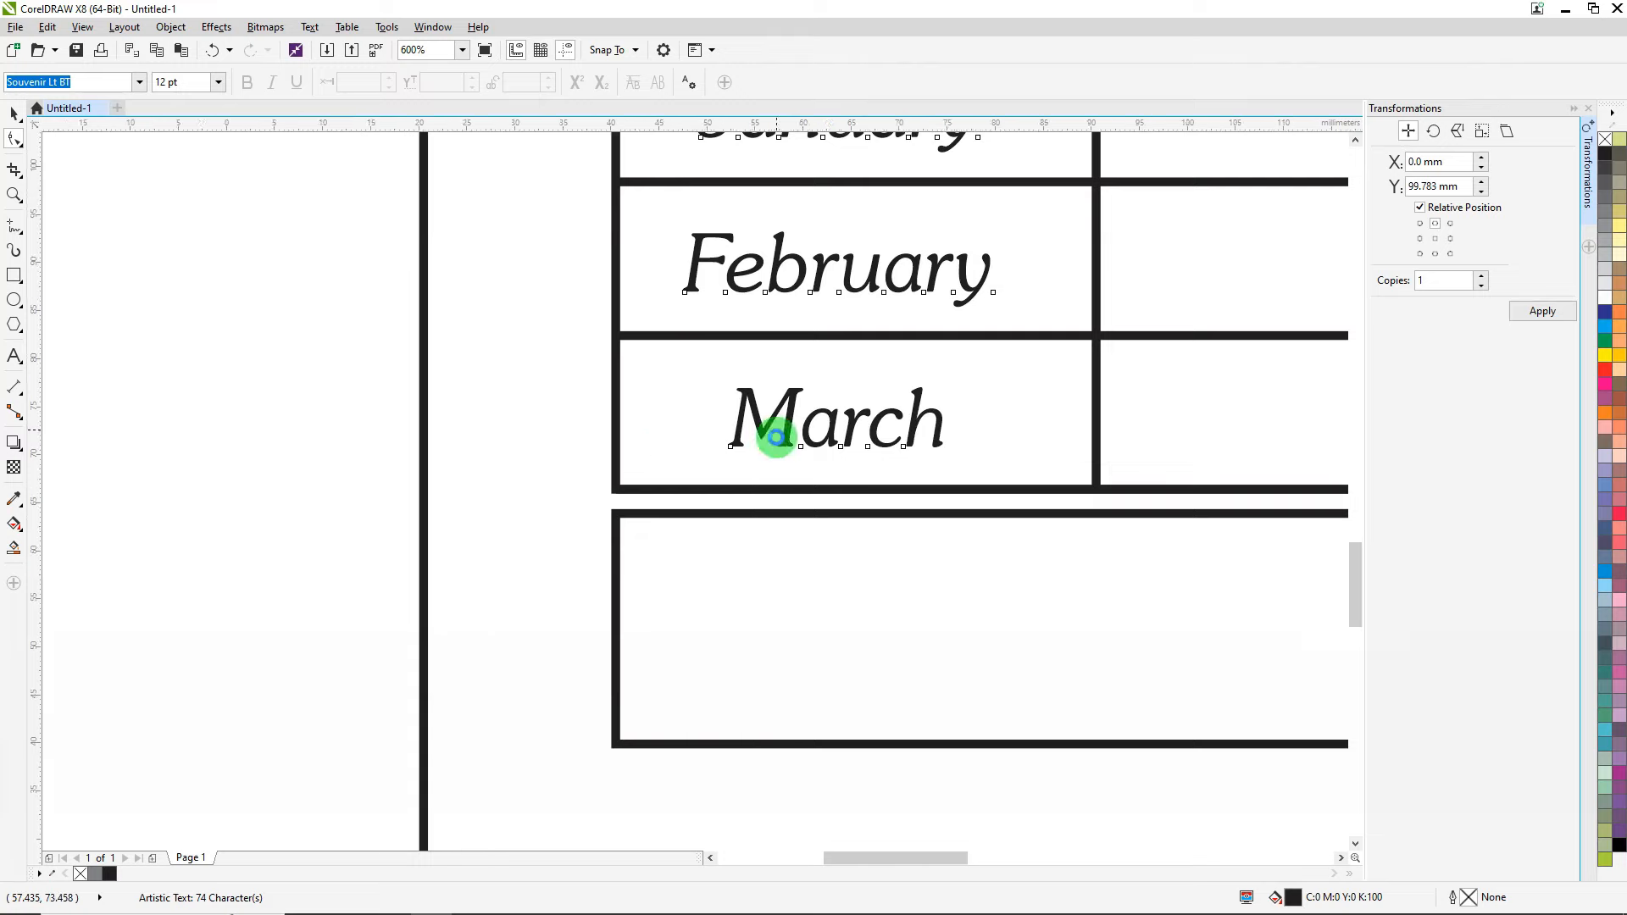
pyautogui.scroll(-3, 791, 374)
pyautogui.scroll(5, 757, 474)
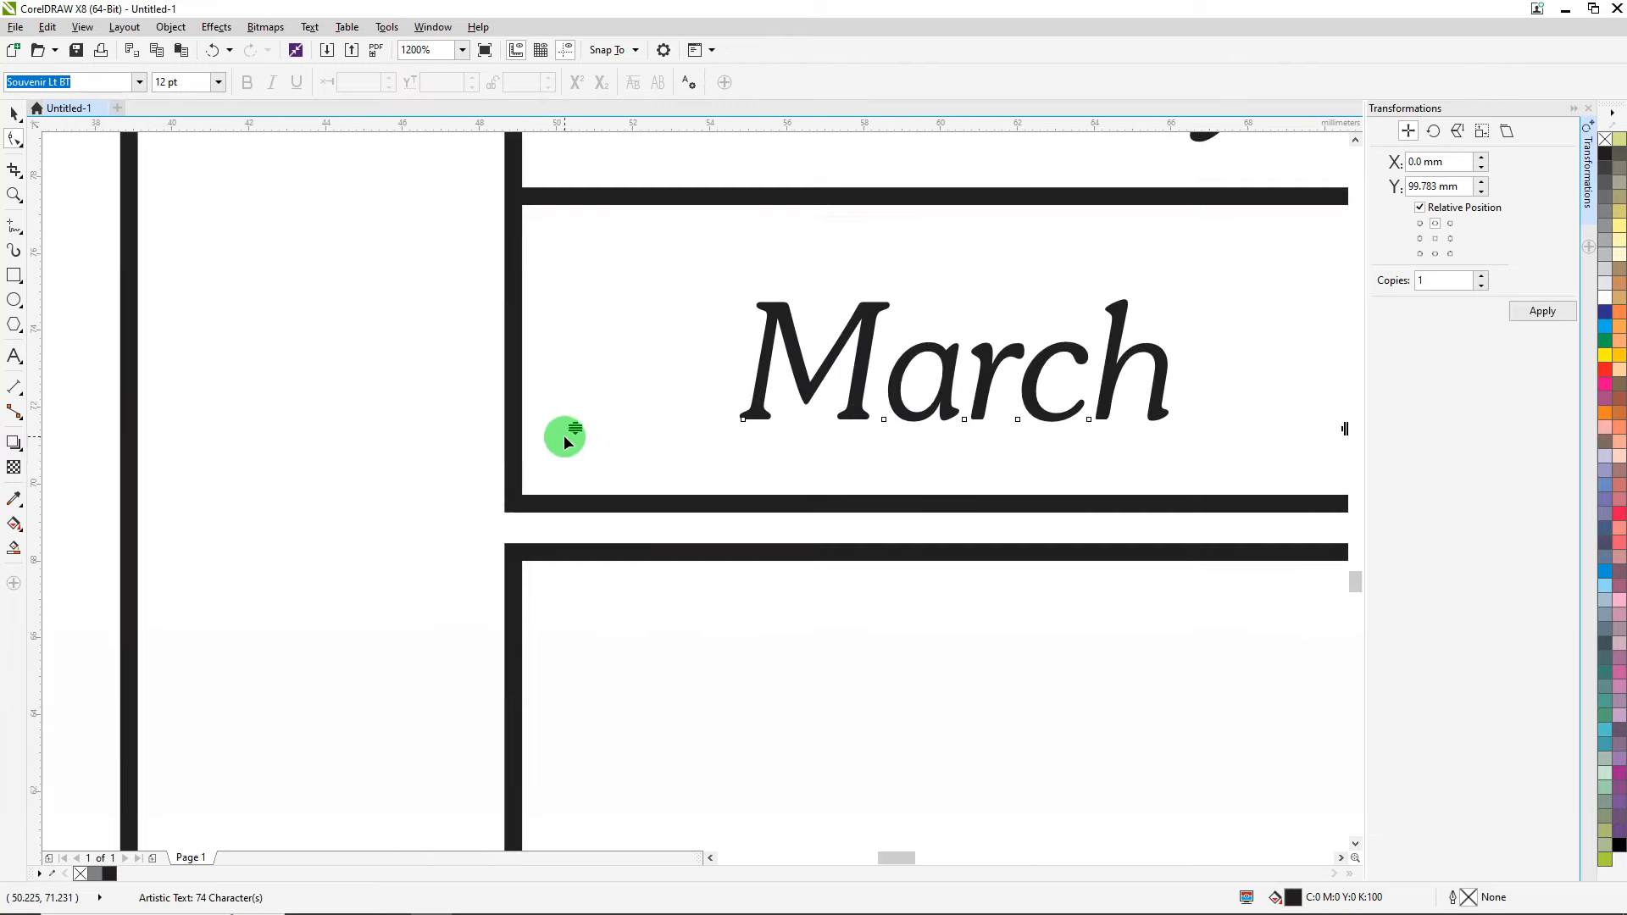
pyautogui.moveTo(570, 429); pyautogui.dragTo(580, 402)
pyautogui.scroll(-5, 587, 410)
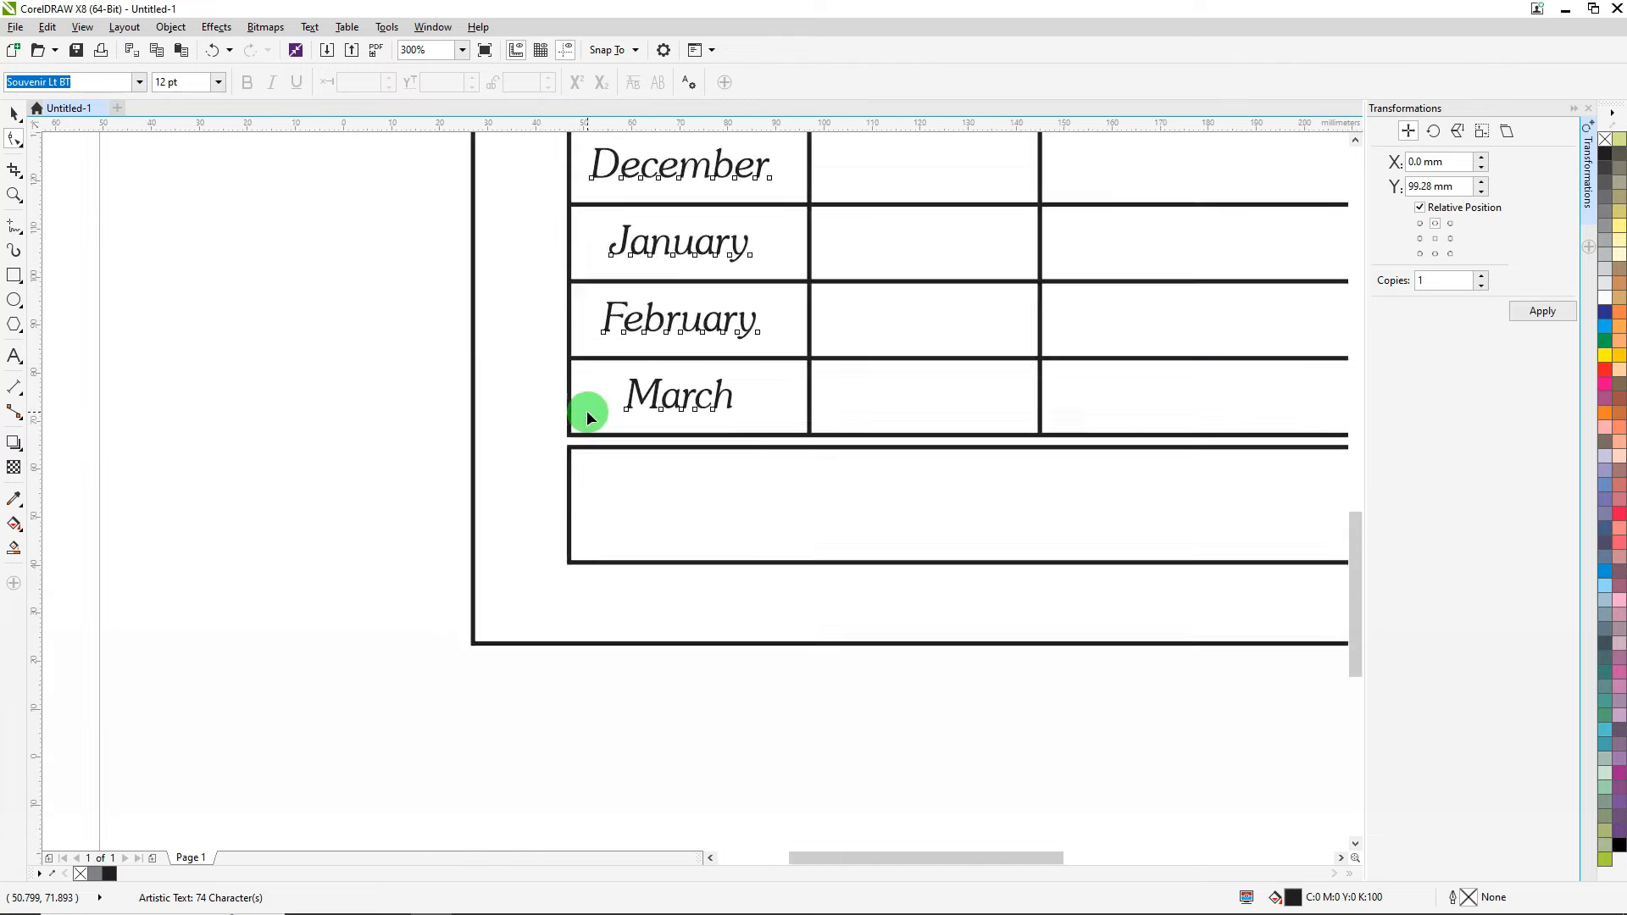
pyautogui.click(15, 113)
pyautogui.click(373, 395)
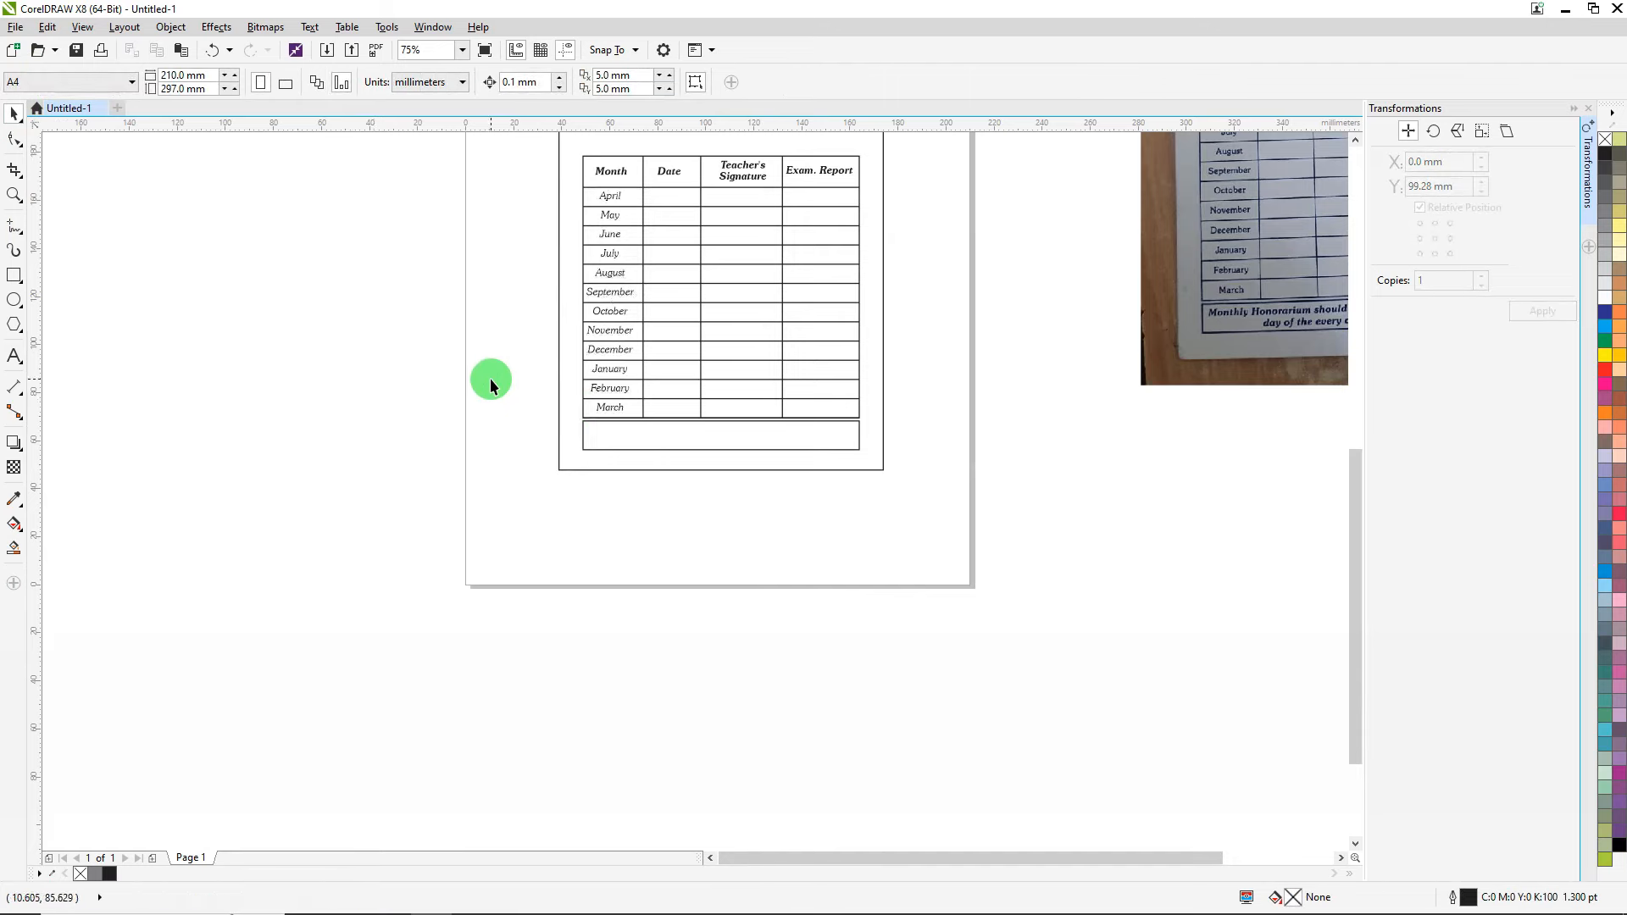
# Copy the "Date" heading into the upper middle of the empty box below the month table.
pyautogui.scroll(-1, 593, 397)
pyautogui.scroll(3, 610, 411)
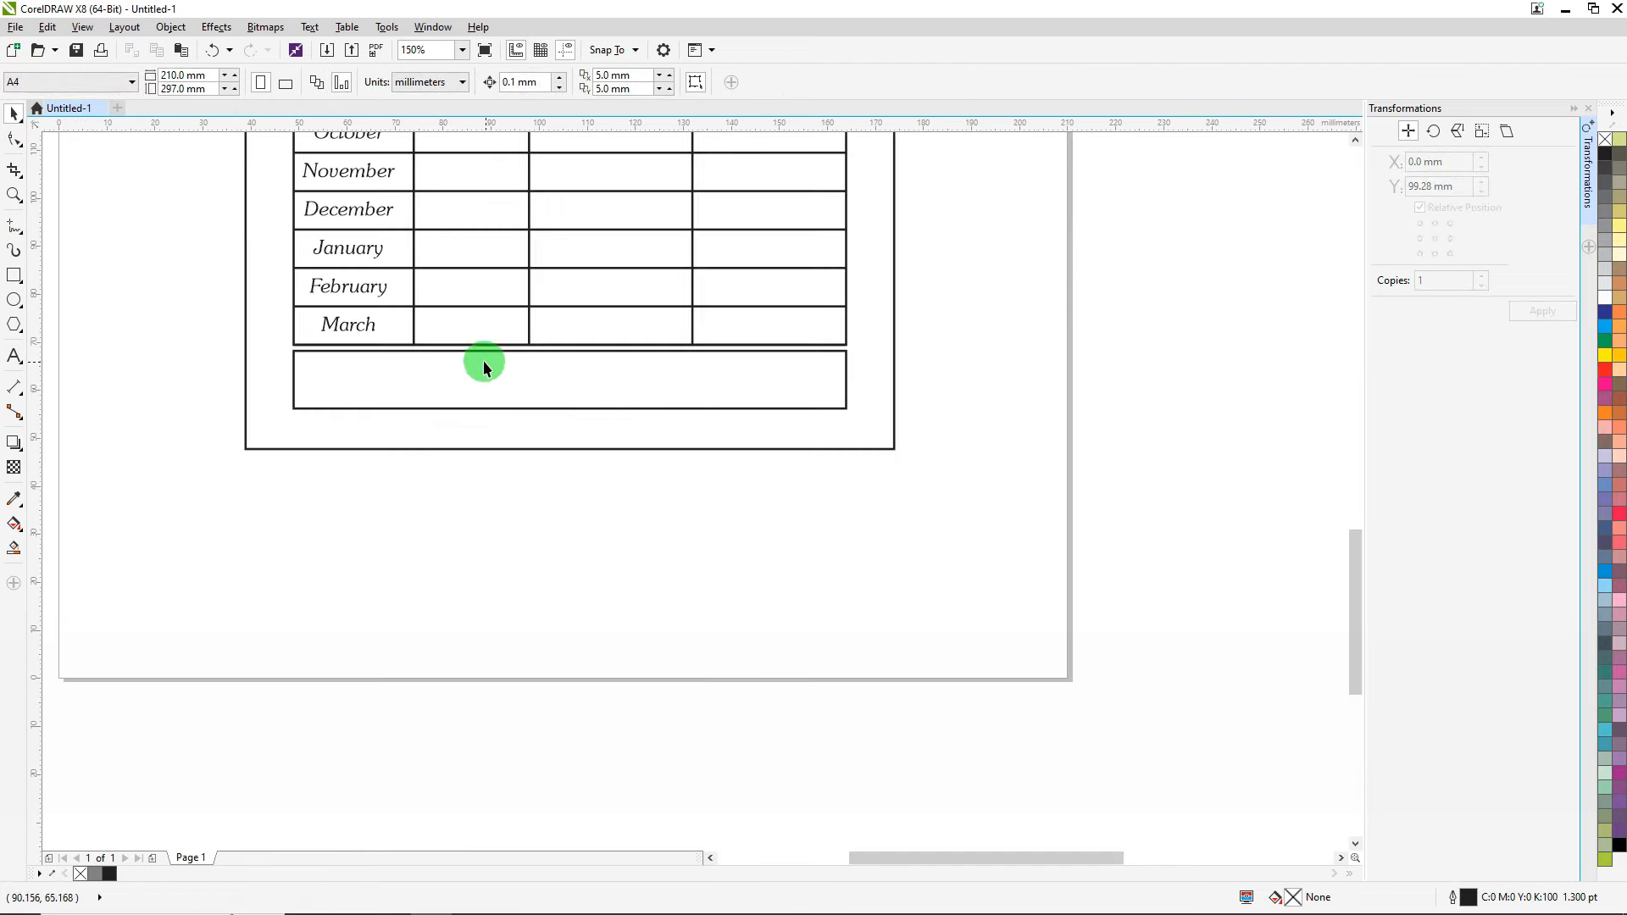
pyautogui.scroll(-3, 521, 237)
pyautogui.scroll(1, 505, 258)
pyautogui.moveTo(516, 252); pyautogui.dragTo(710, 471)
pyautogui.scroll(2, 520, 506)
# Select all of the copied "Date" text in the box below the table and set it to centre alignment.
pyautogui.click(4, 354)
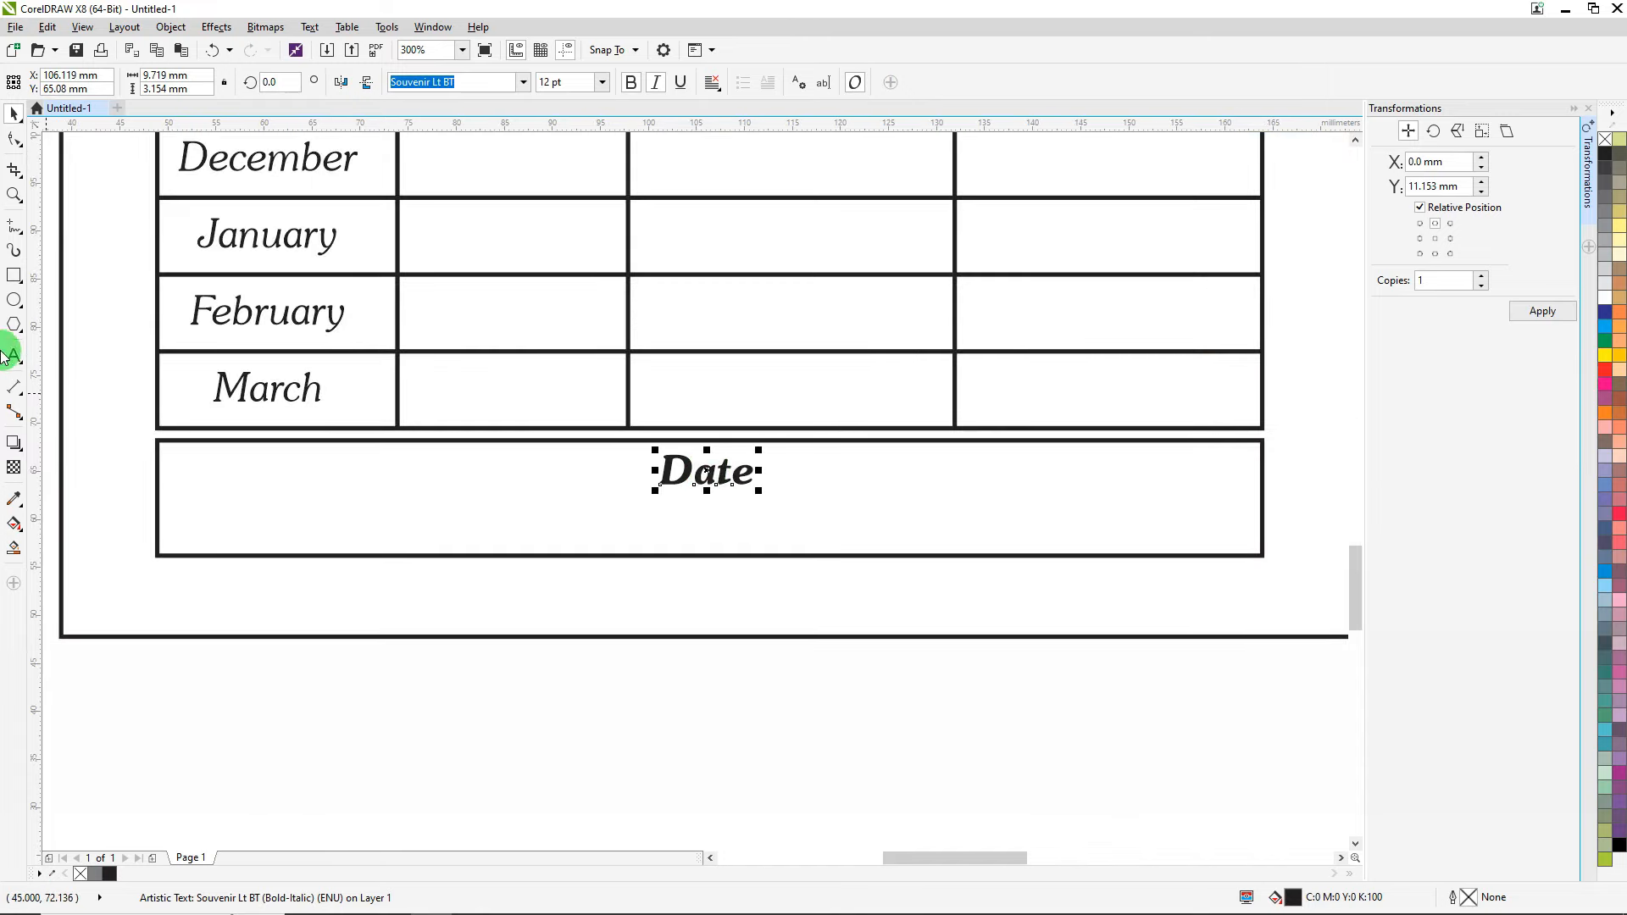
pyautogui.hotkey('ctrl', 'a')
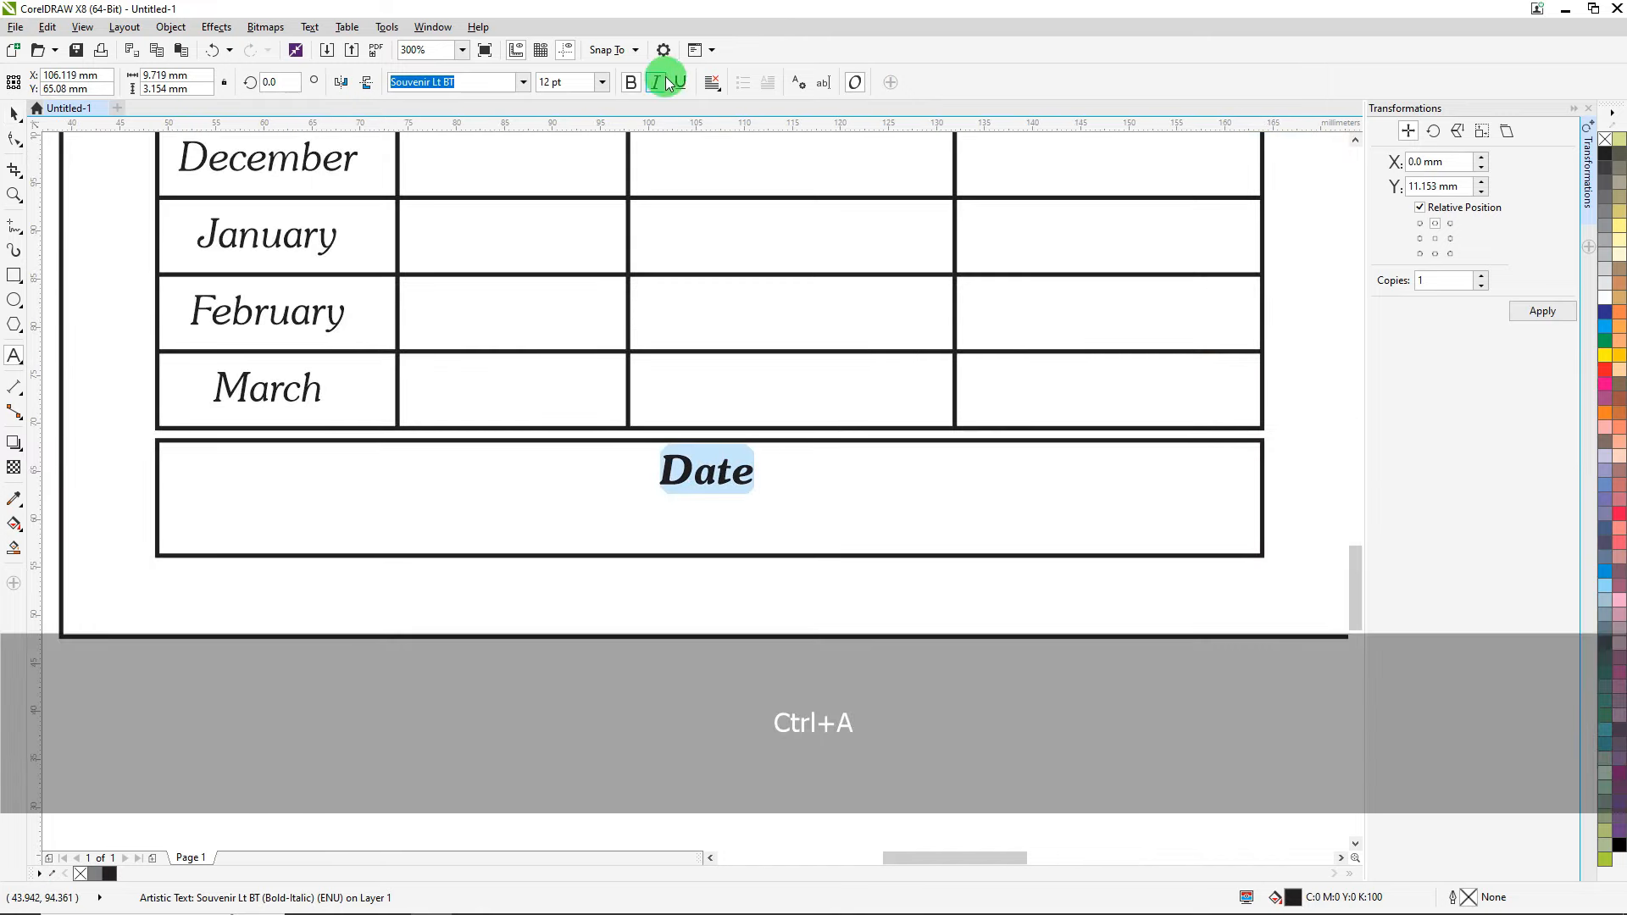
pyautogui.click(711, 82)
pyautogui.click(748, 144)
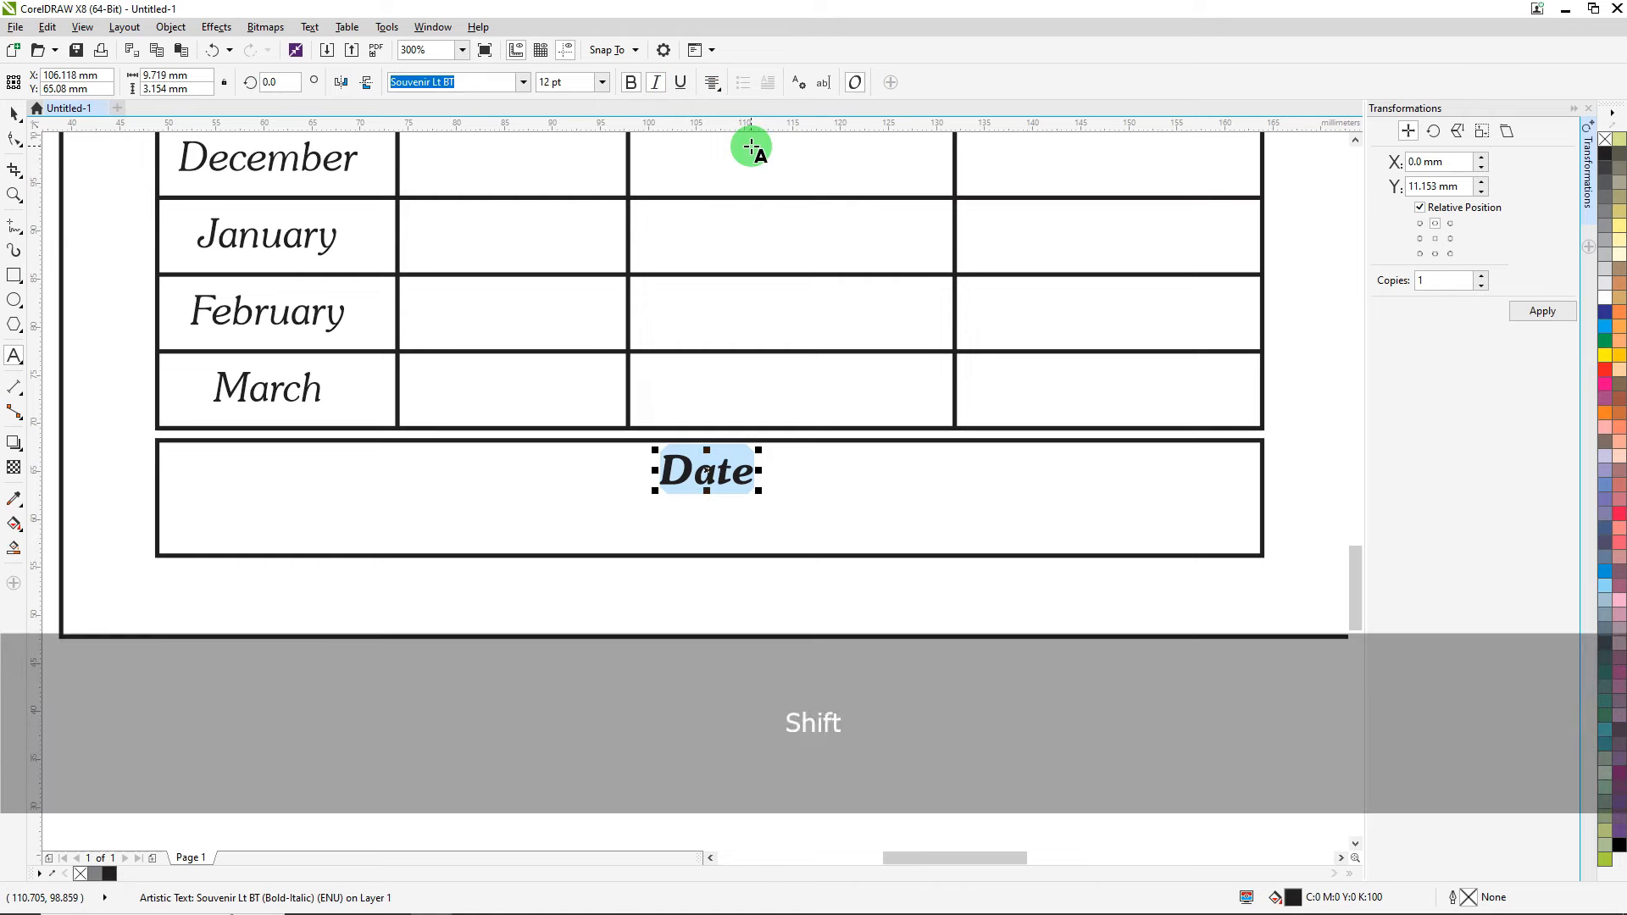
# Replace the copied text with "Monthly Honorarium should be deposited within 10th day of the every current month.", breaking the line after "10th".
pyautogui.write('Monthly')
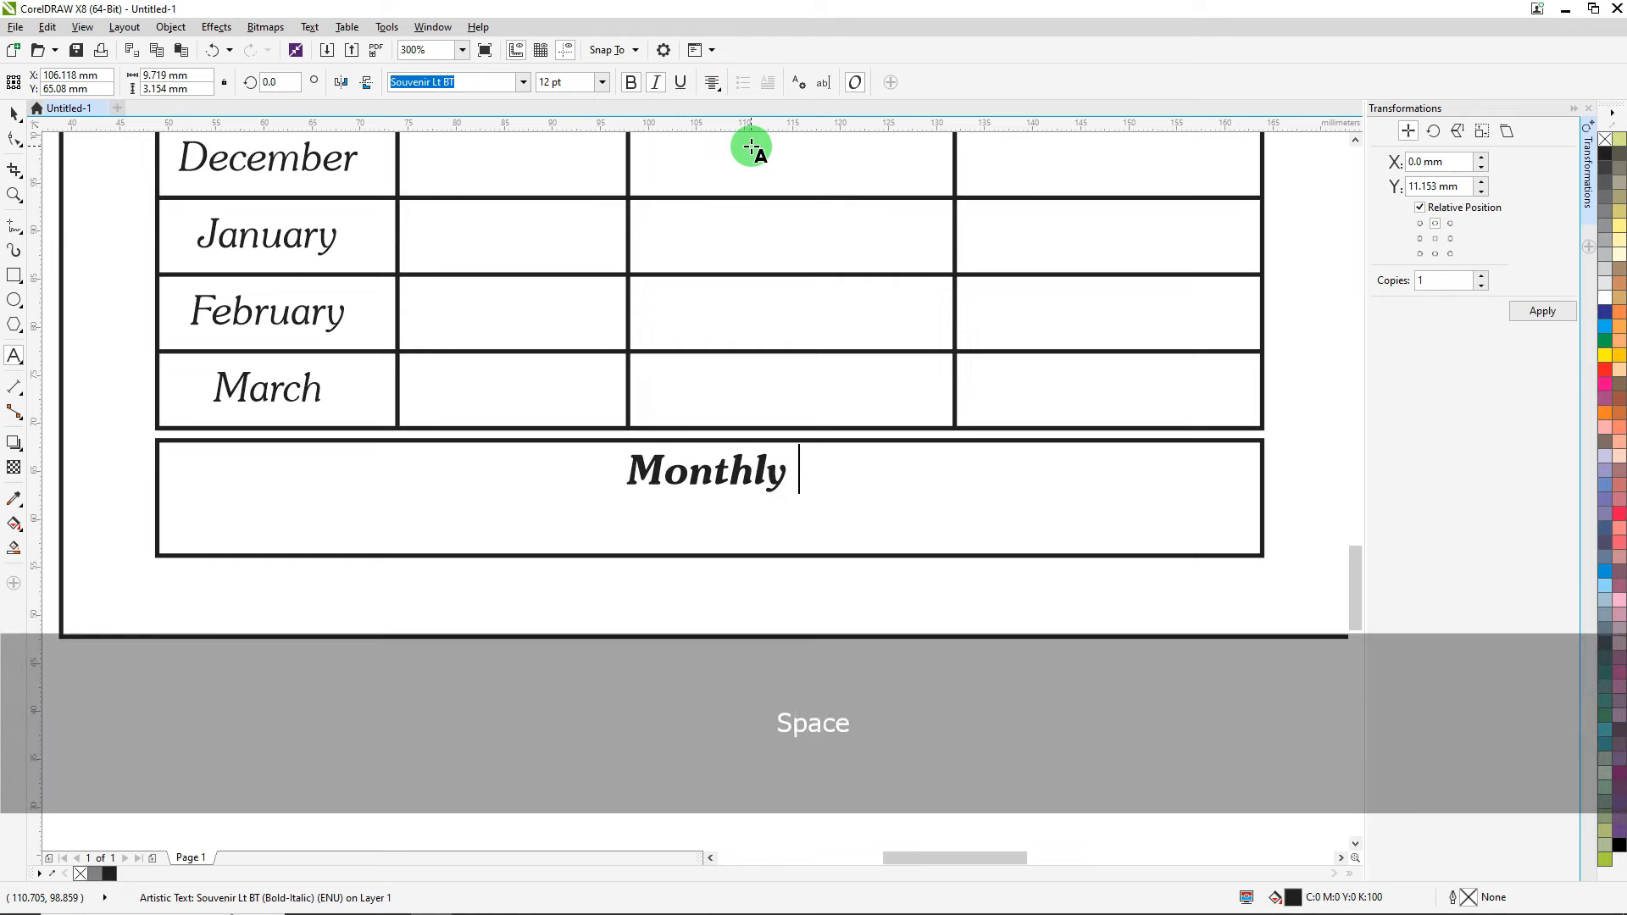
pyautogui.write(' Honoraru')
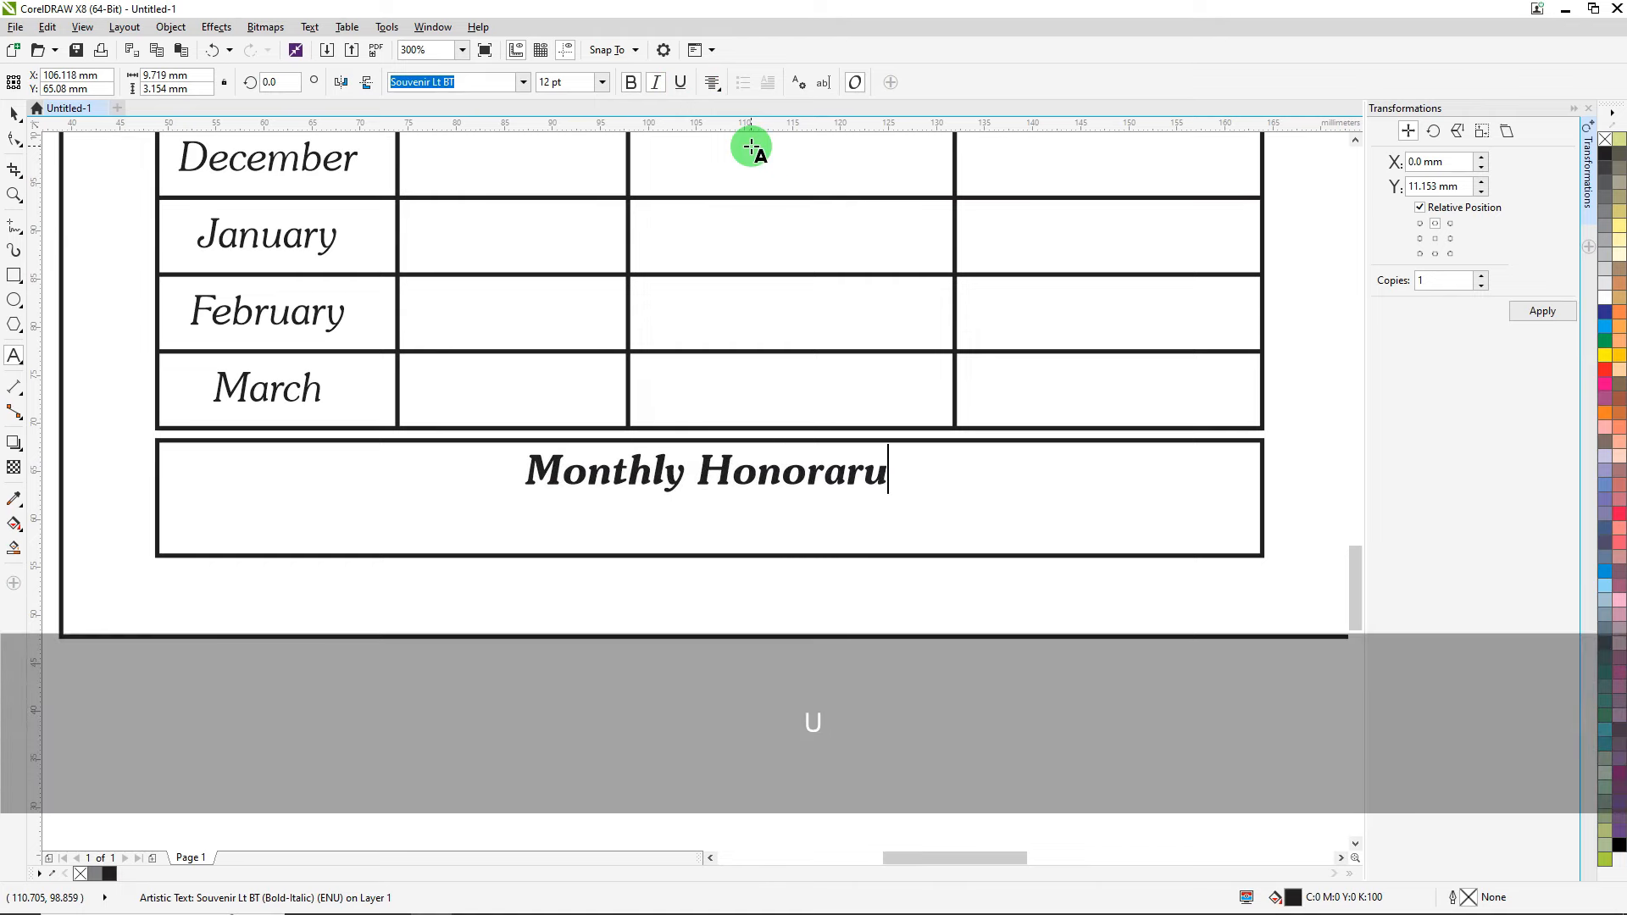
pyautogui.press('BackSpace')
pyautogui.press('BackSpace')
pyautogui.press('BackSpace')
pyautogui.press('BackSpace')
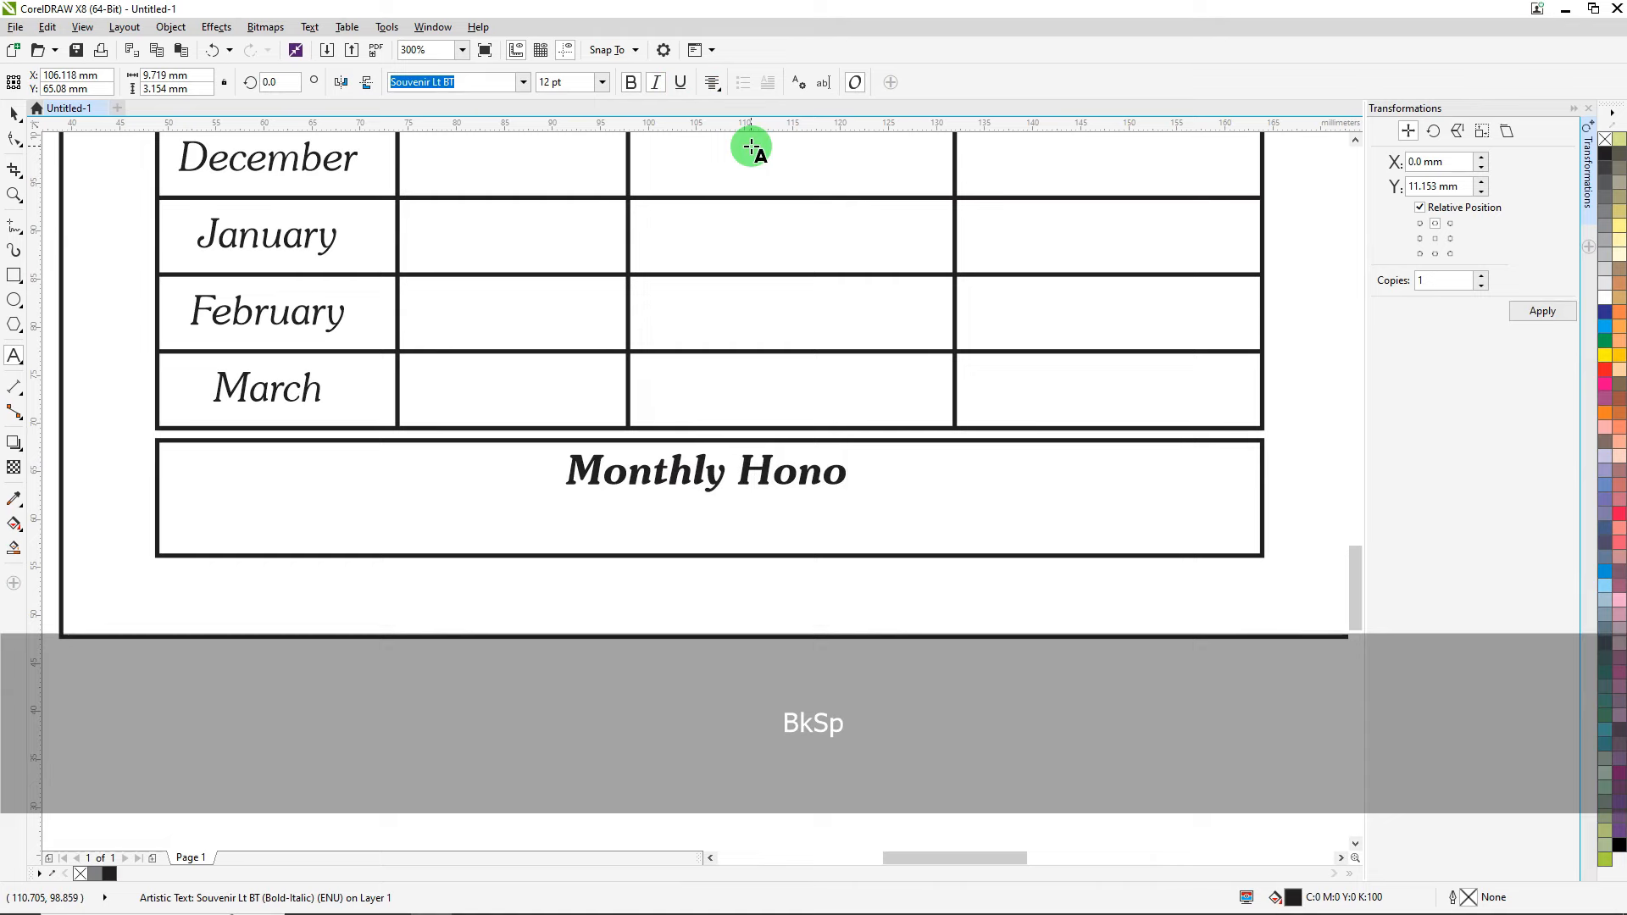
pyautogui.write('rari')
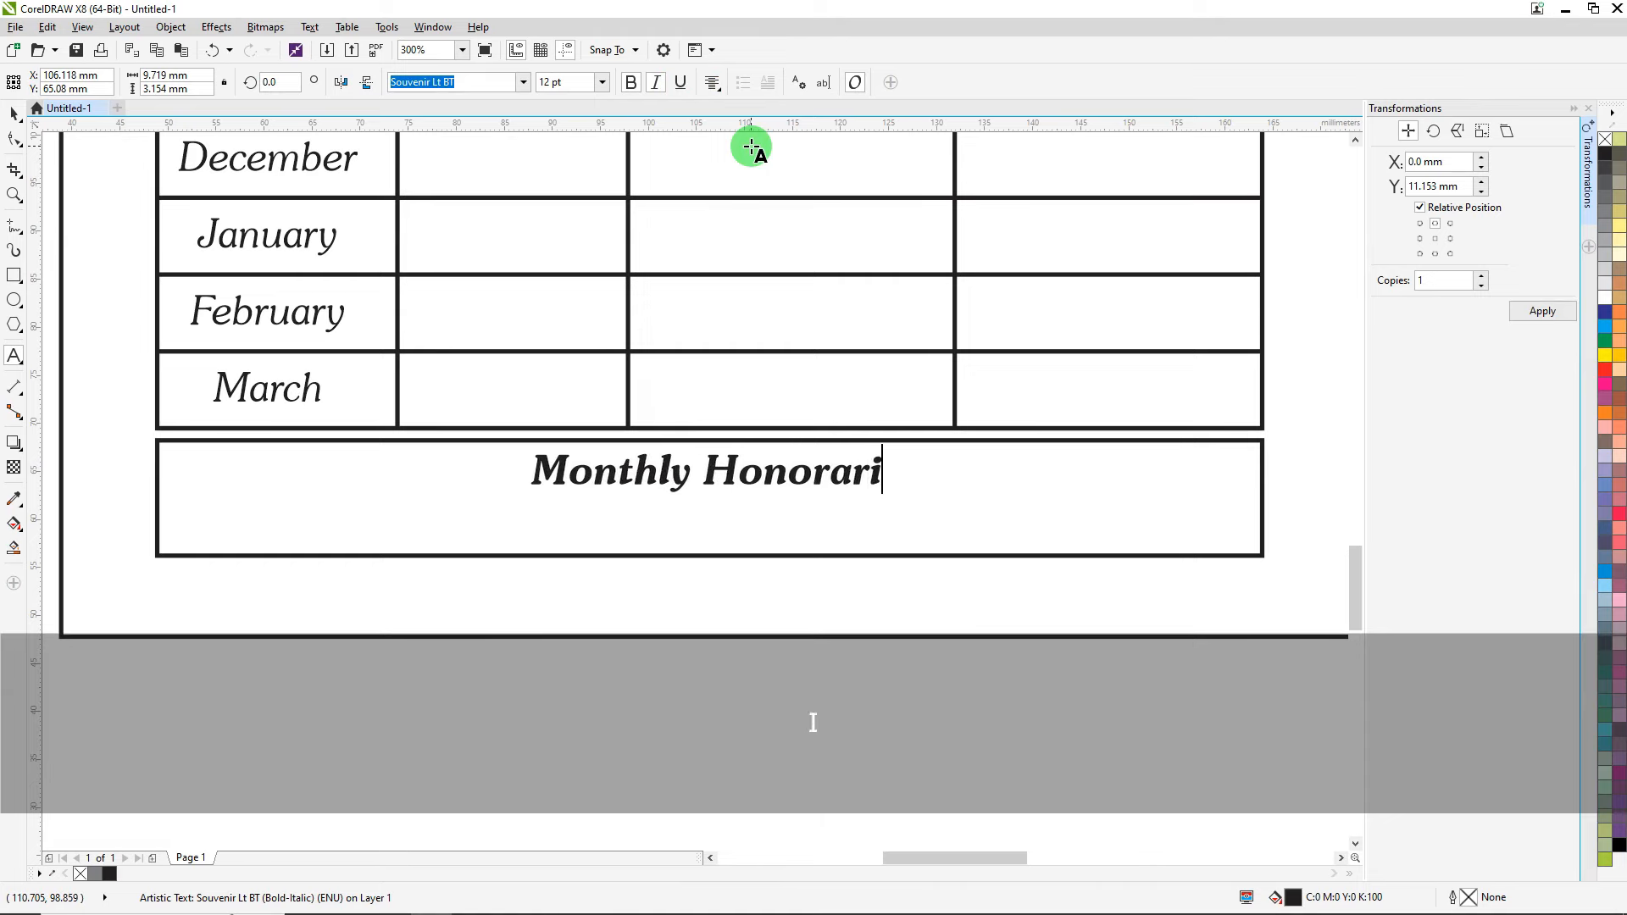
pyautogui.write('um shoul')
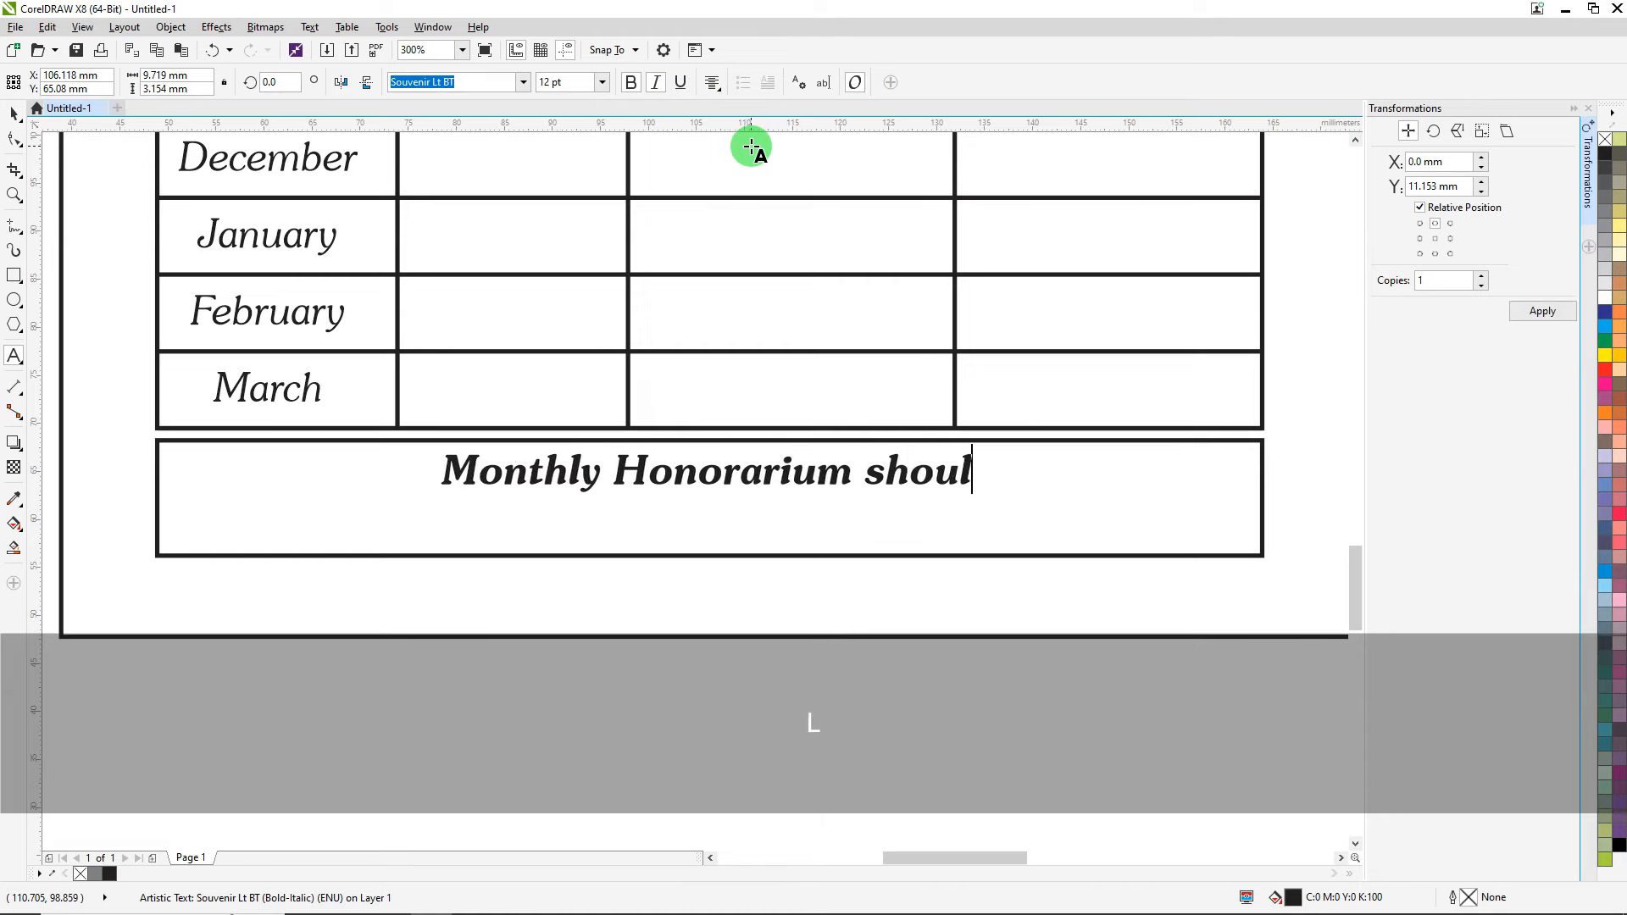
pyautogui.write('d be depo')
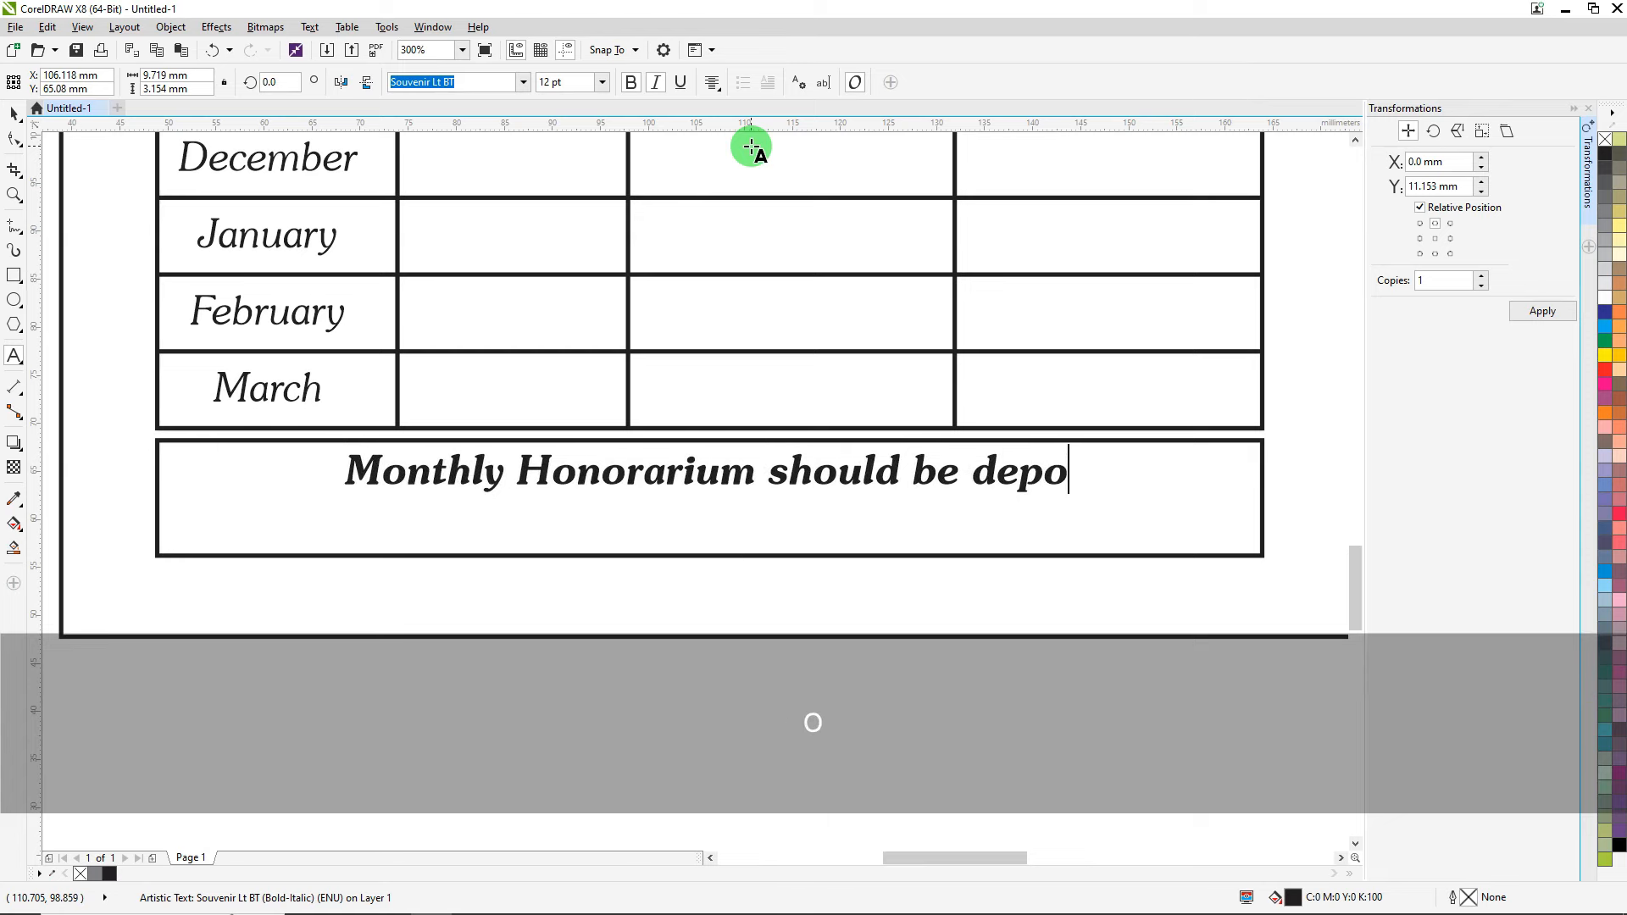
pyautogui.write('sited withi')
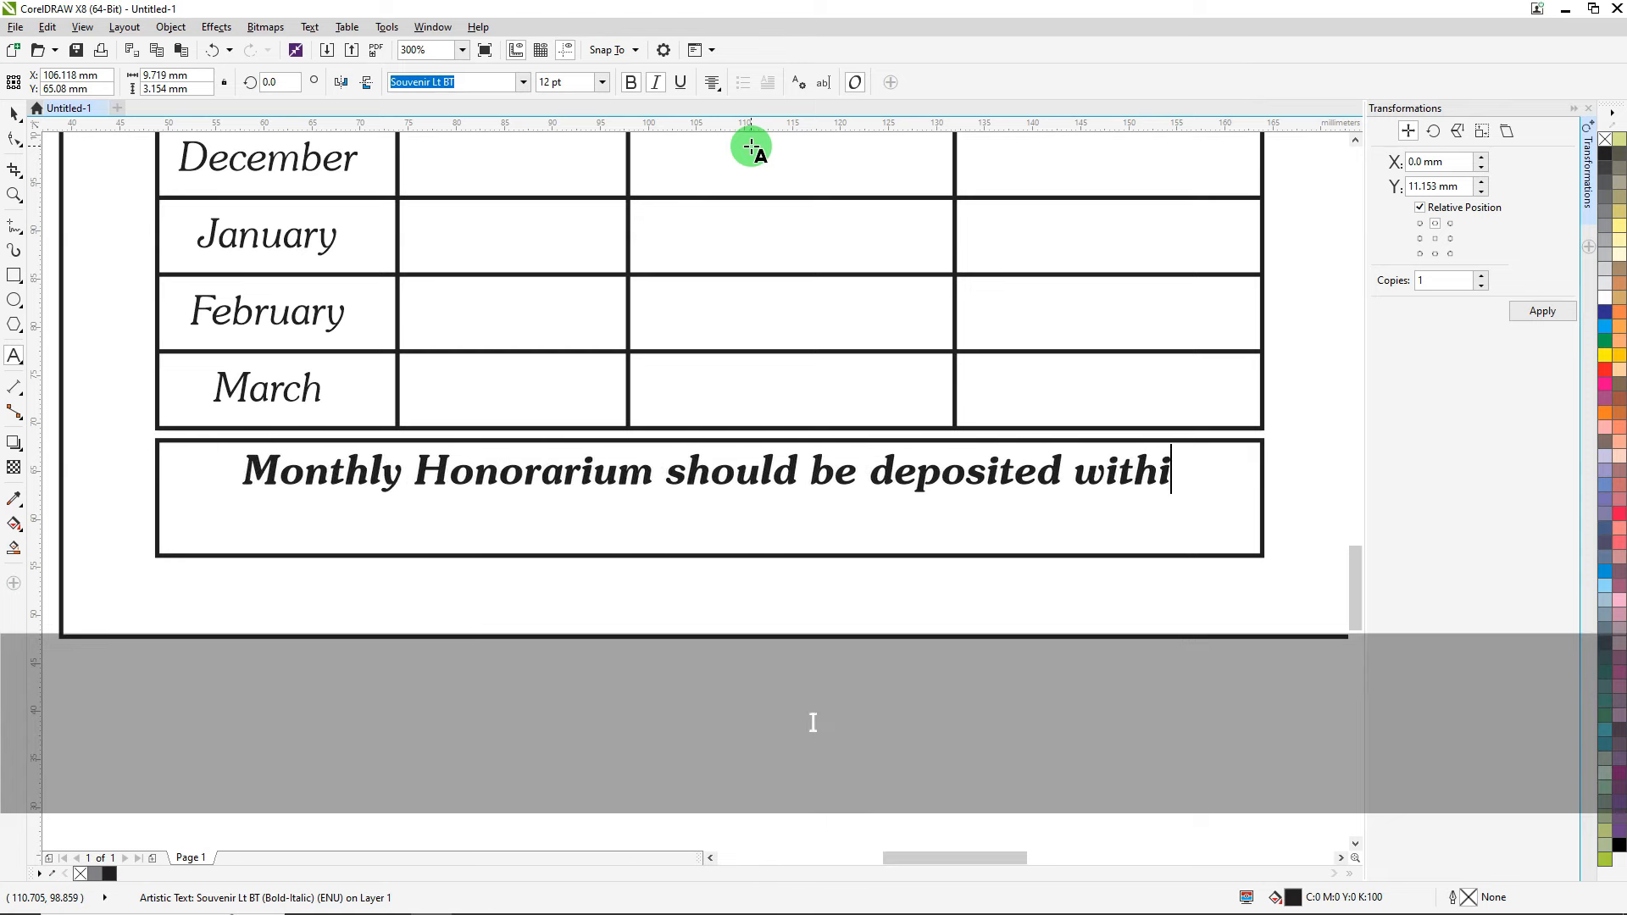
pyautogui.write('n 10th ')
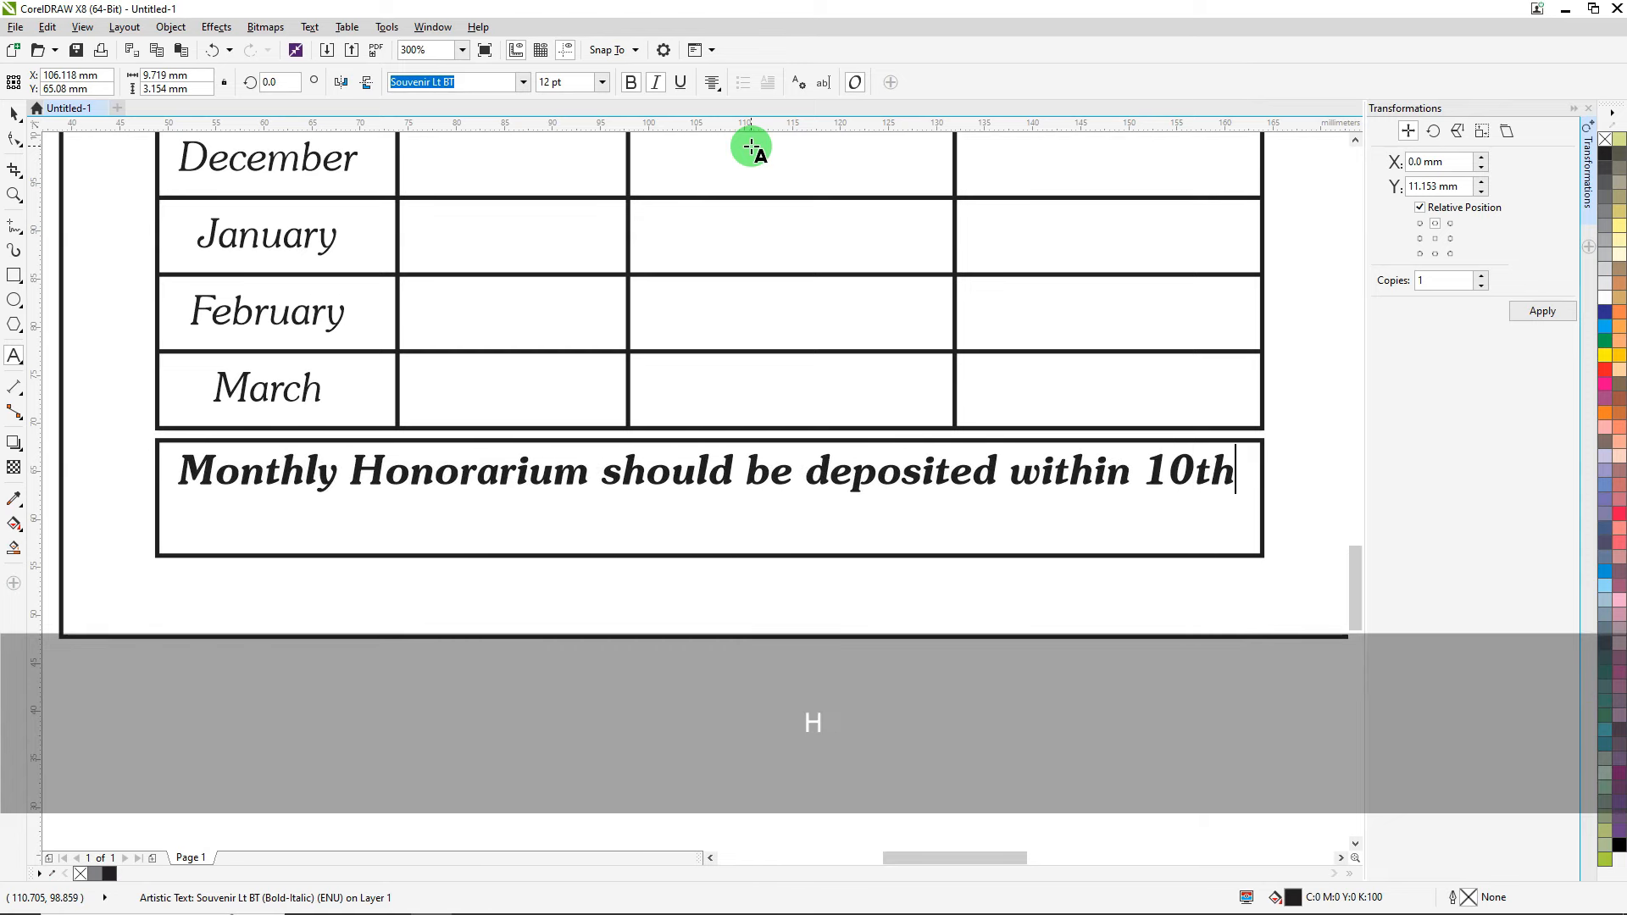
pyautogui.write('day of the')
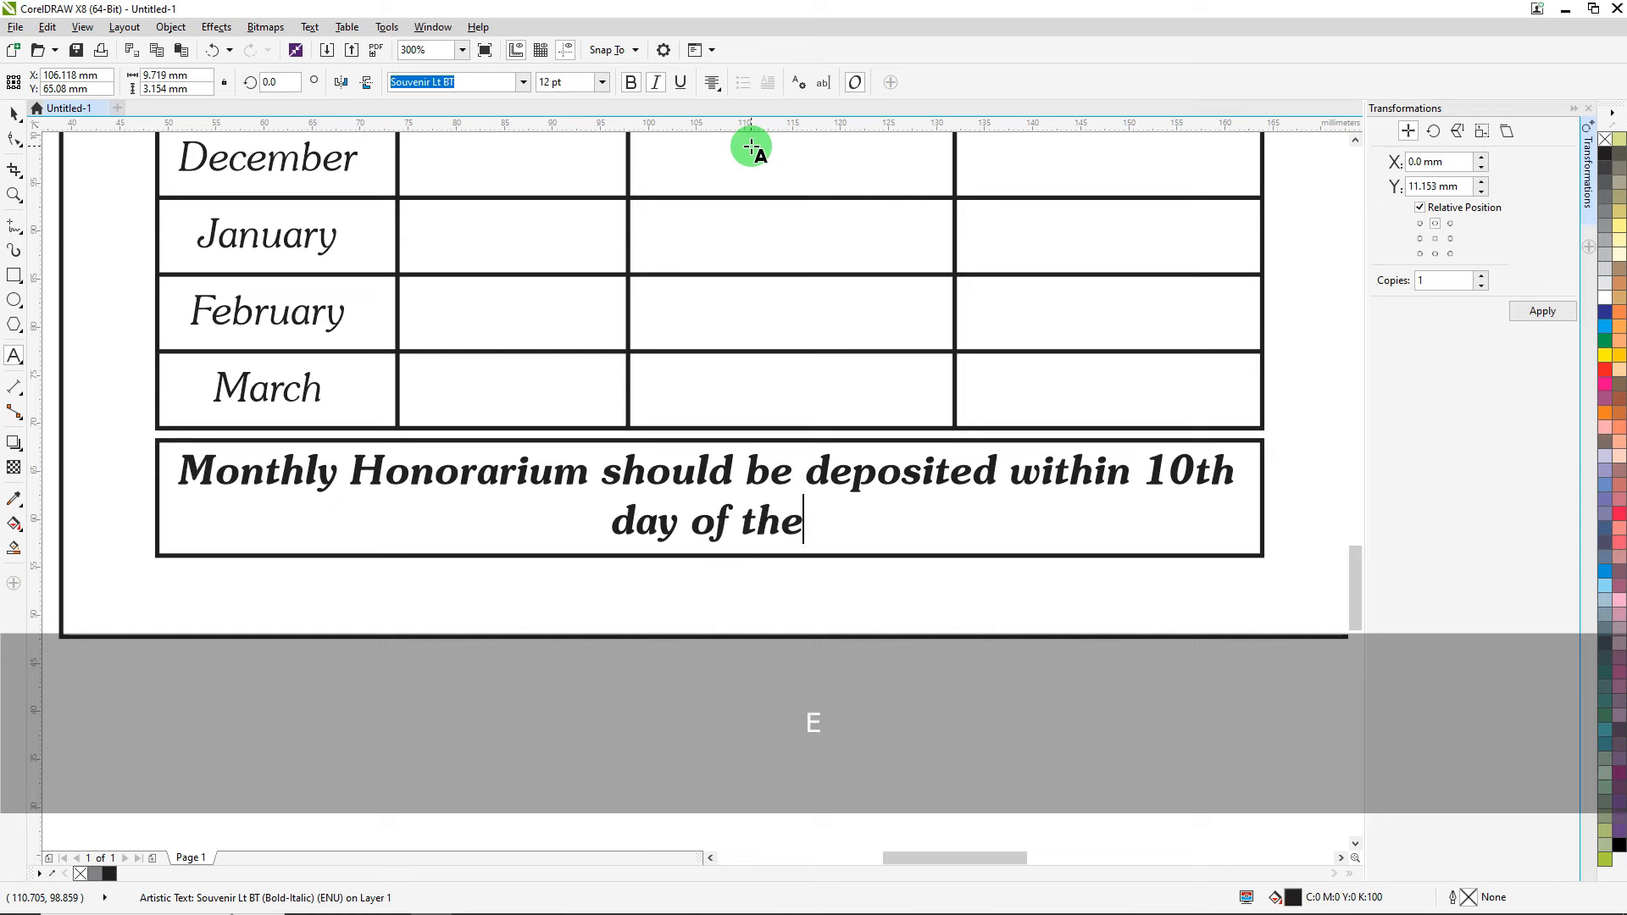
pyautogui.write(' every cur')
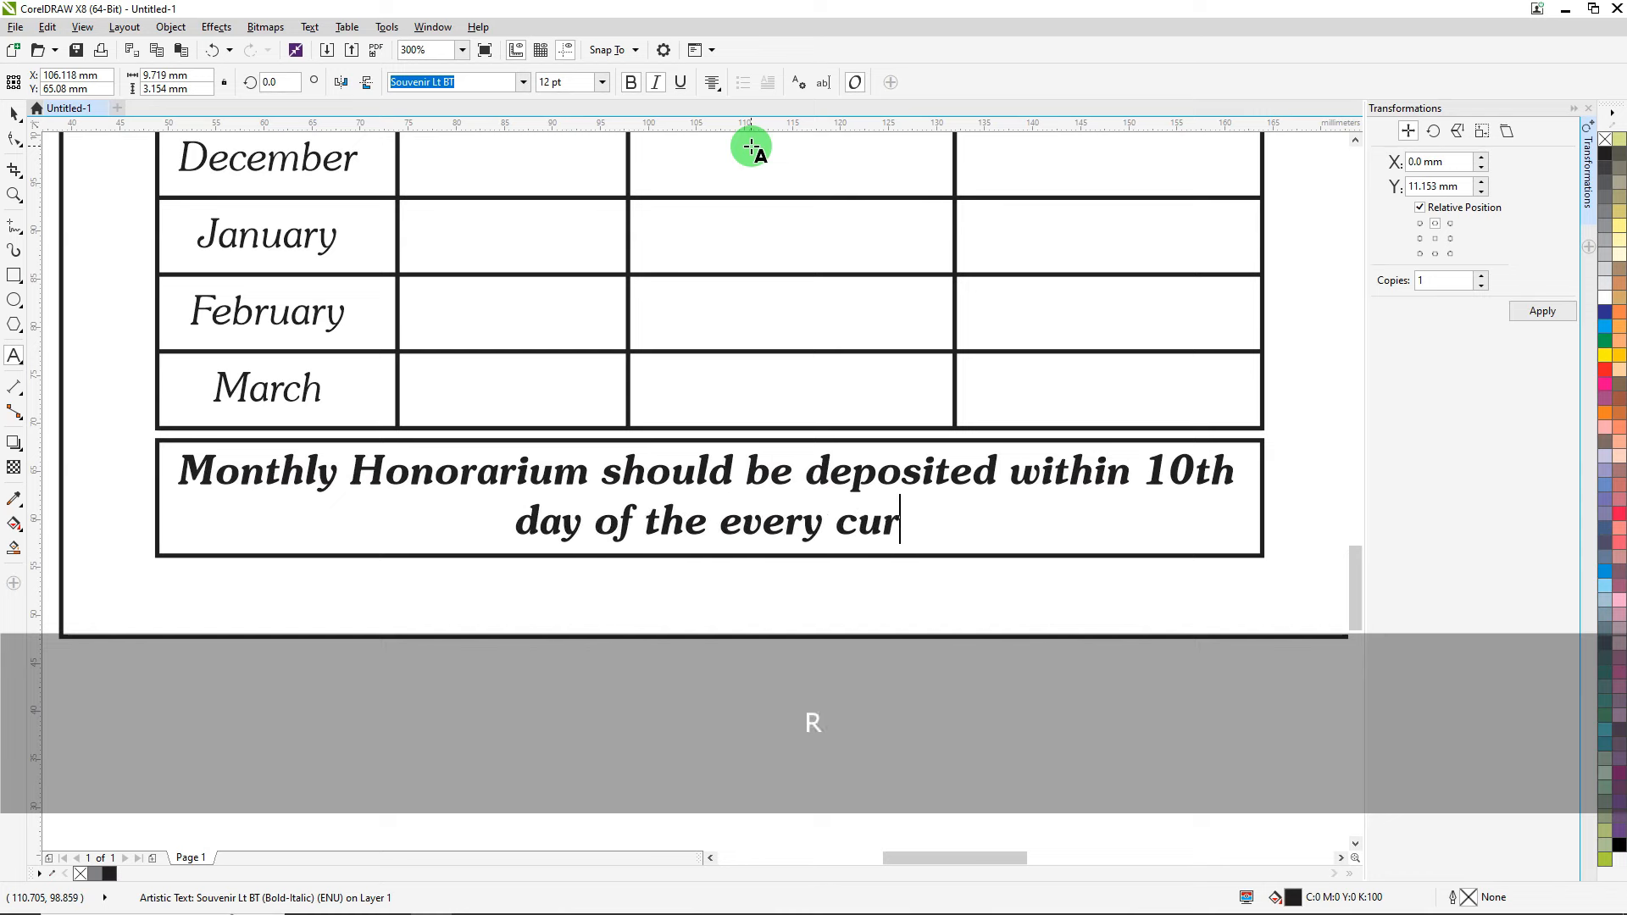
pyautogui.write('rent month.')
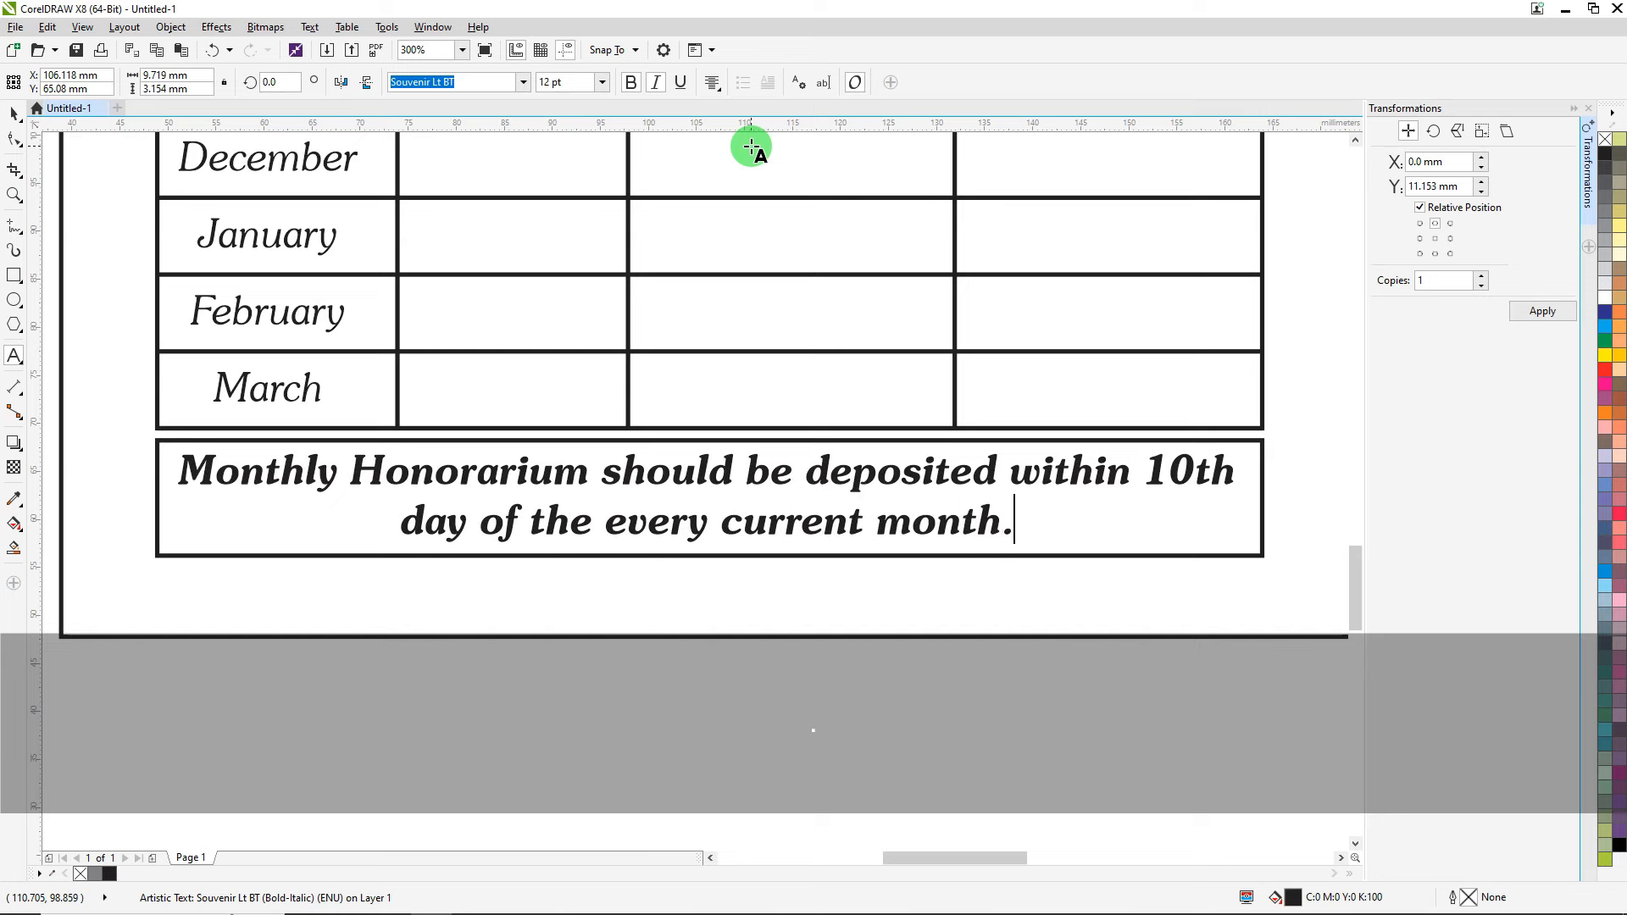
# Set the entire two-line honorarium note to 10 pt.
pyautogui.hotkey('ctrl', 'a')
pyautogui.click(563, 81)
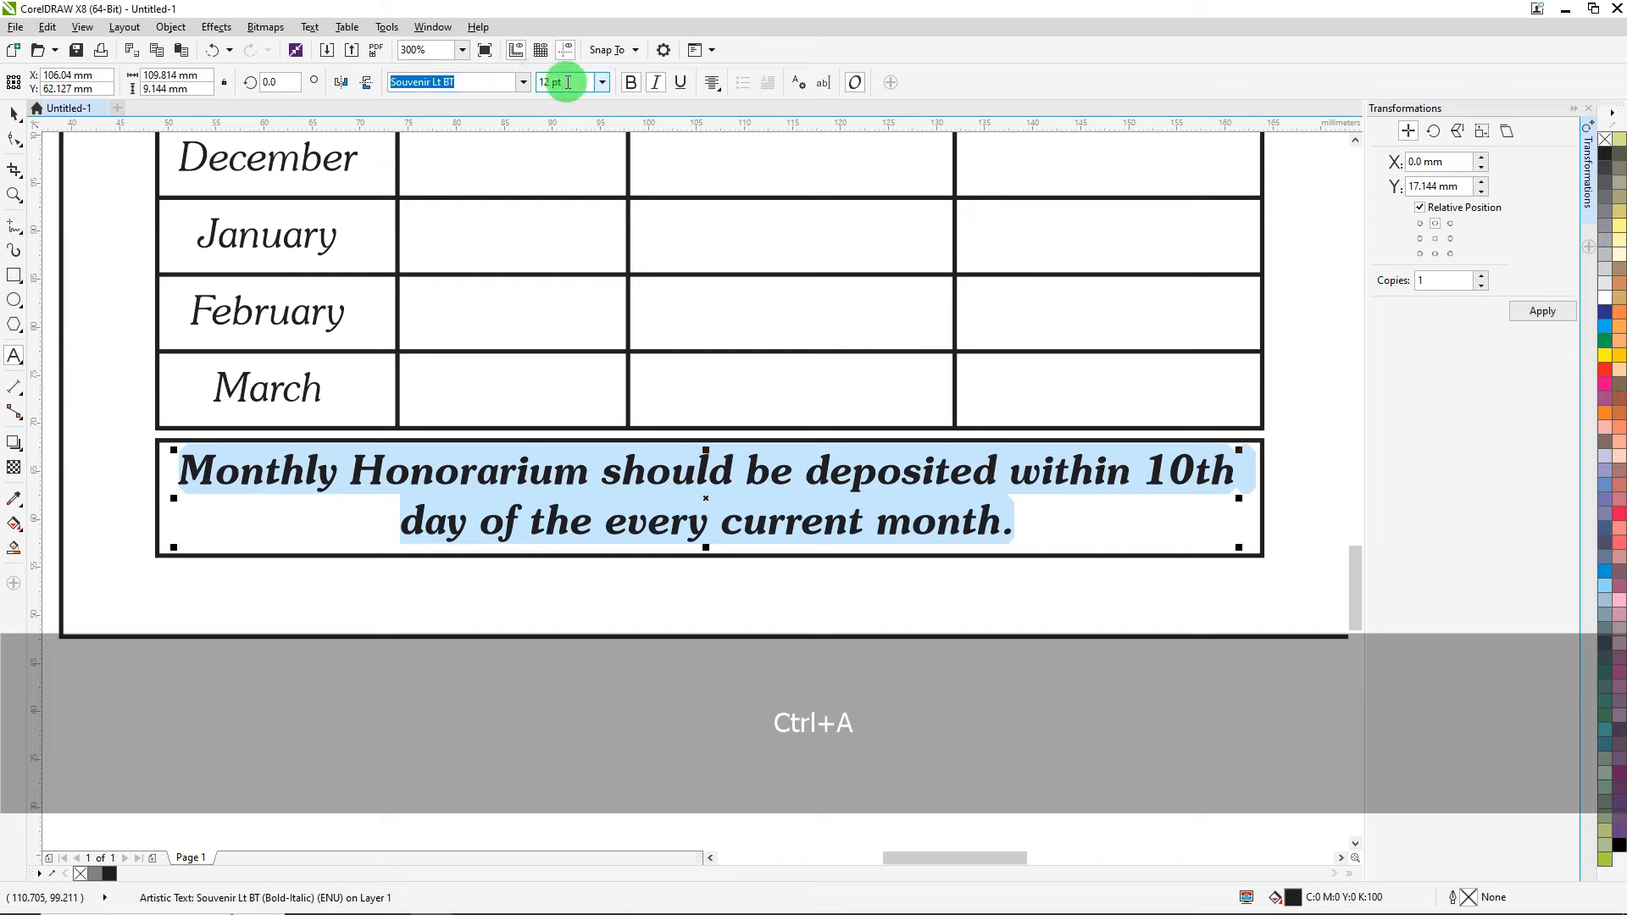
pyautogui.write('10')
pyautogui.press('Return')
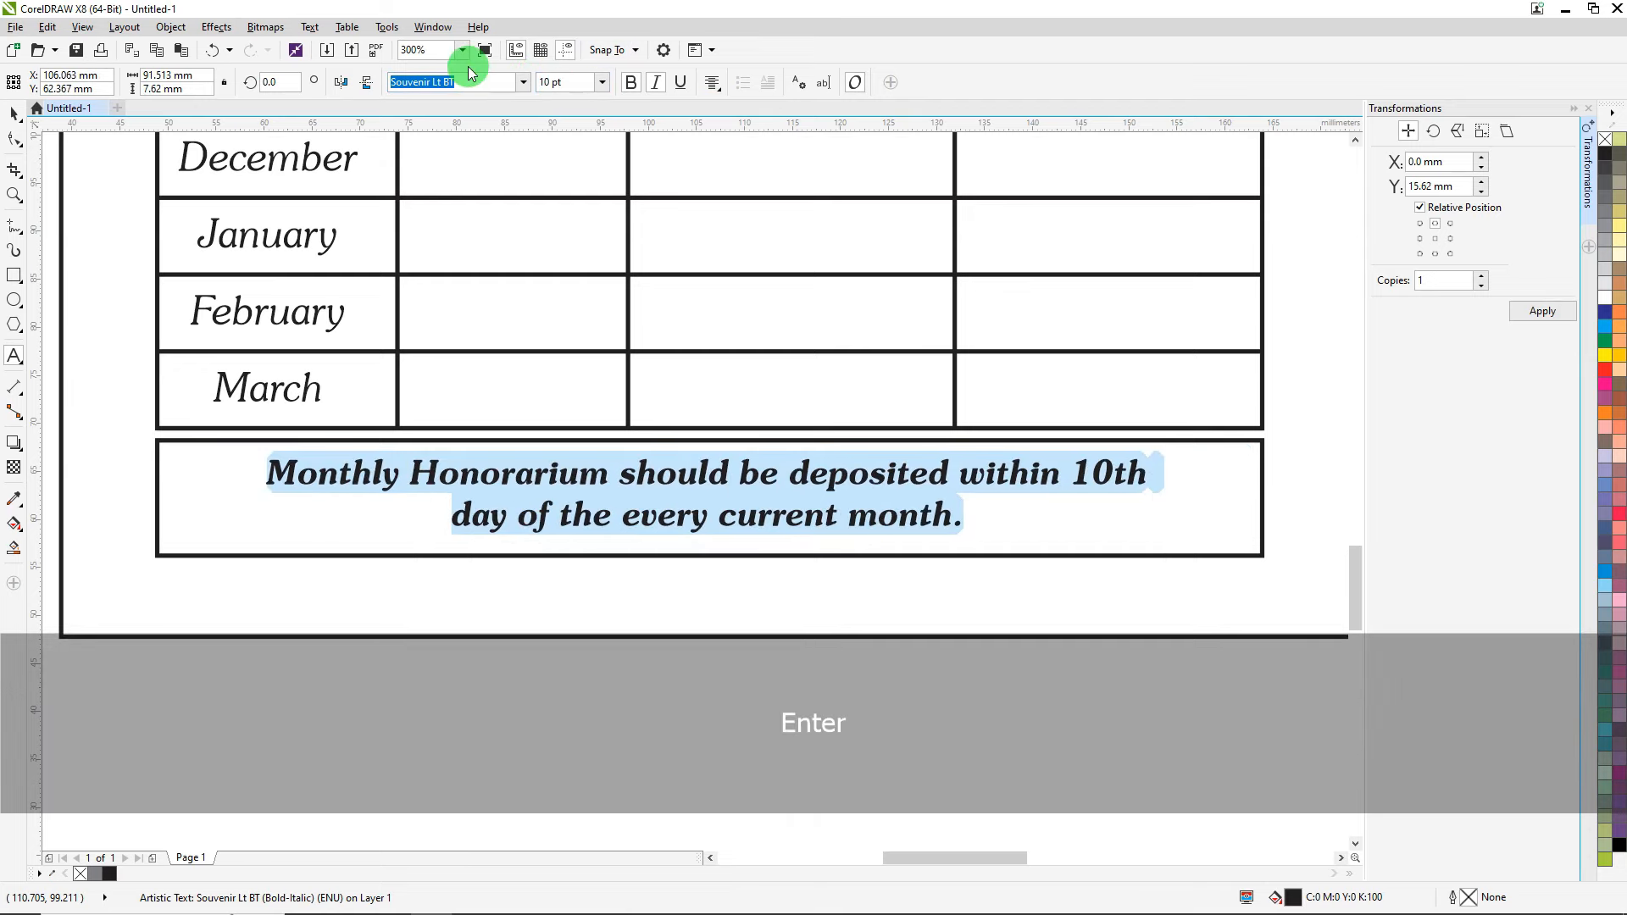
pyautogui.click(14, 113)
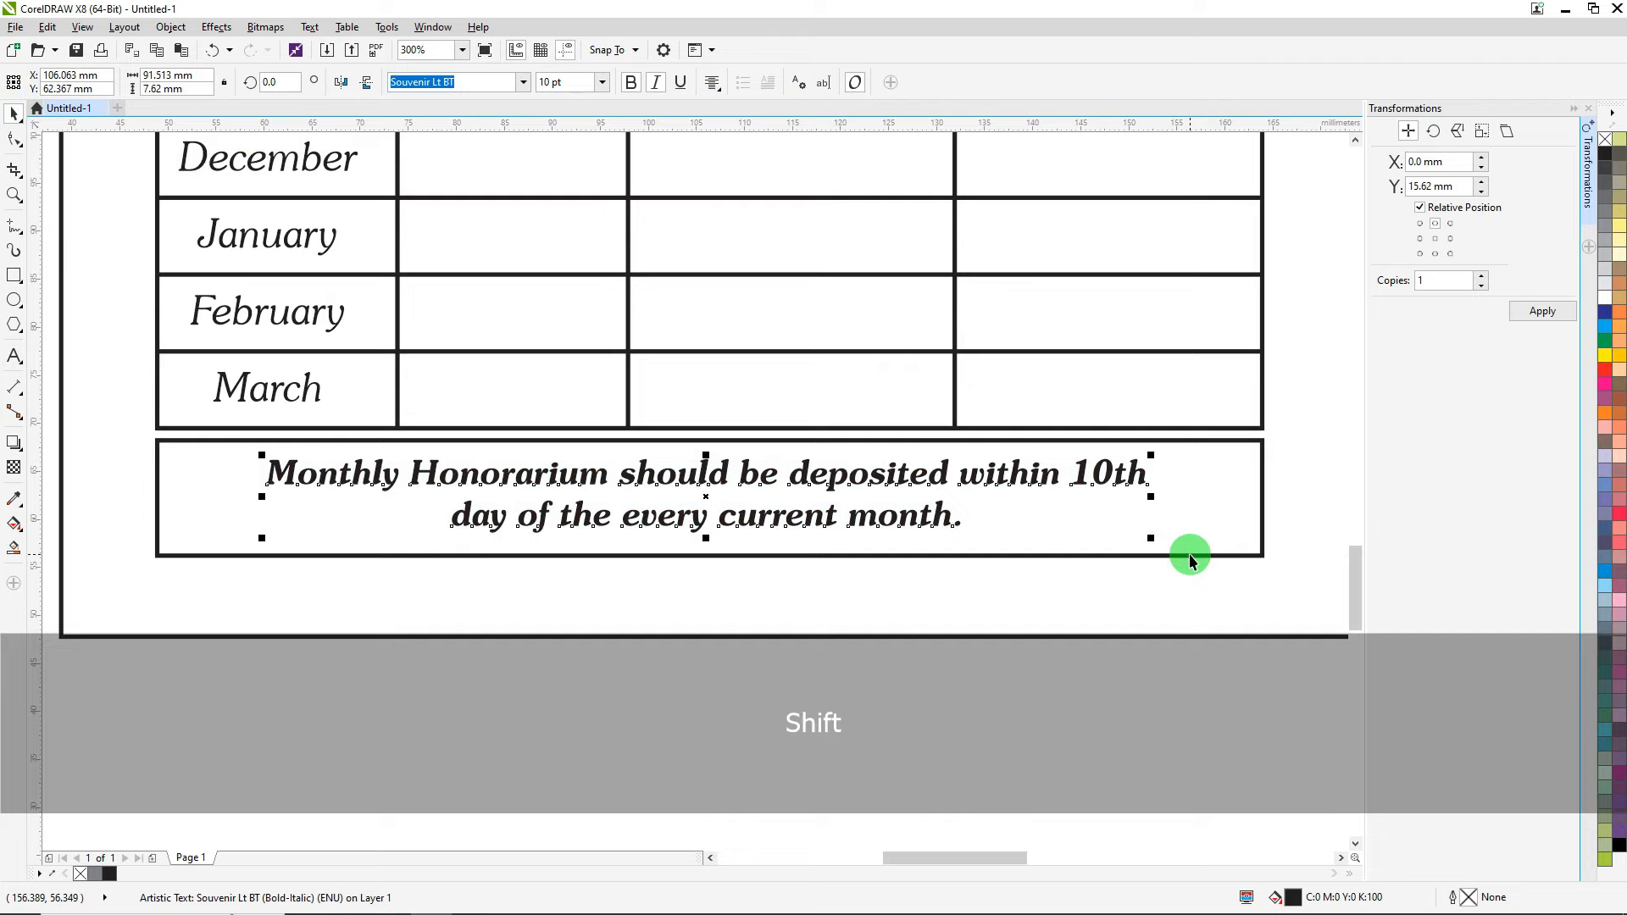
# Centre the honorarium note horizontally and vertically within its box below the table, and deselect both.
pyautogui.keyDown('shift'); pyautogui.click(1190, 557); pyautogui.keyUp('shift')
pyautogui.press('c')
pyautogui.press('e')
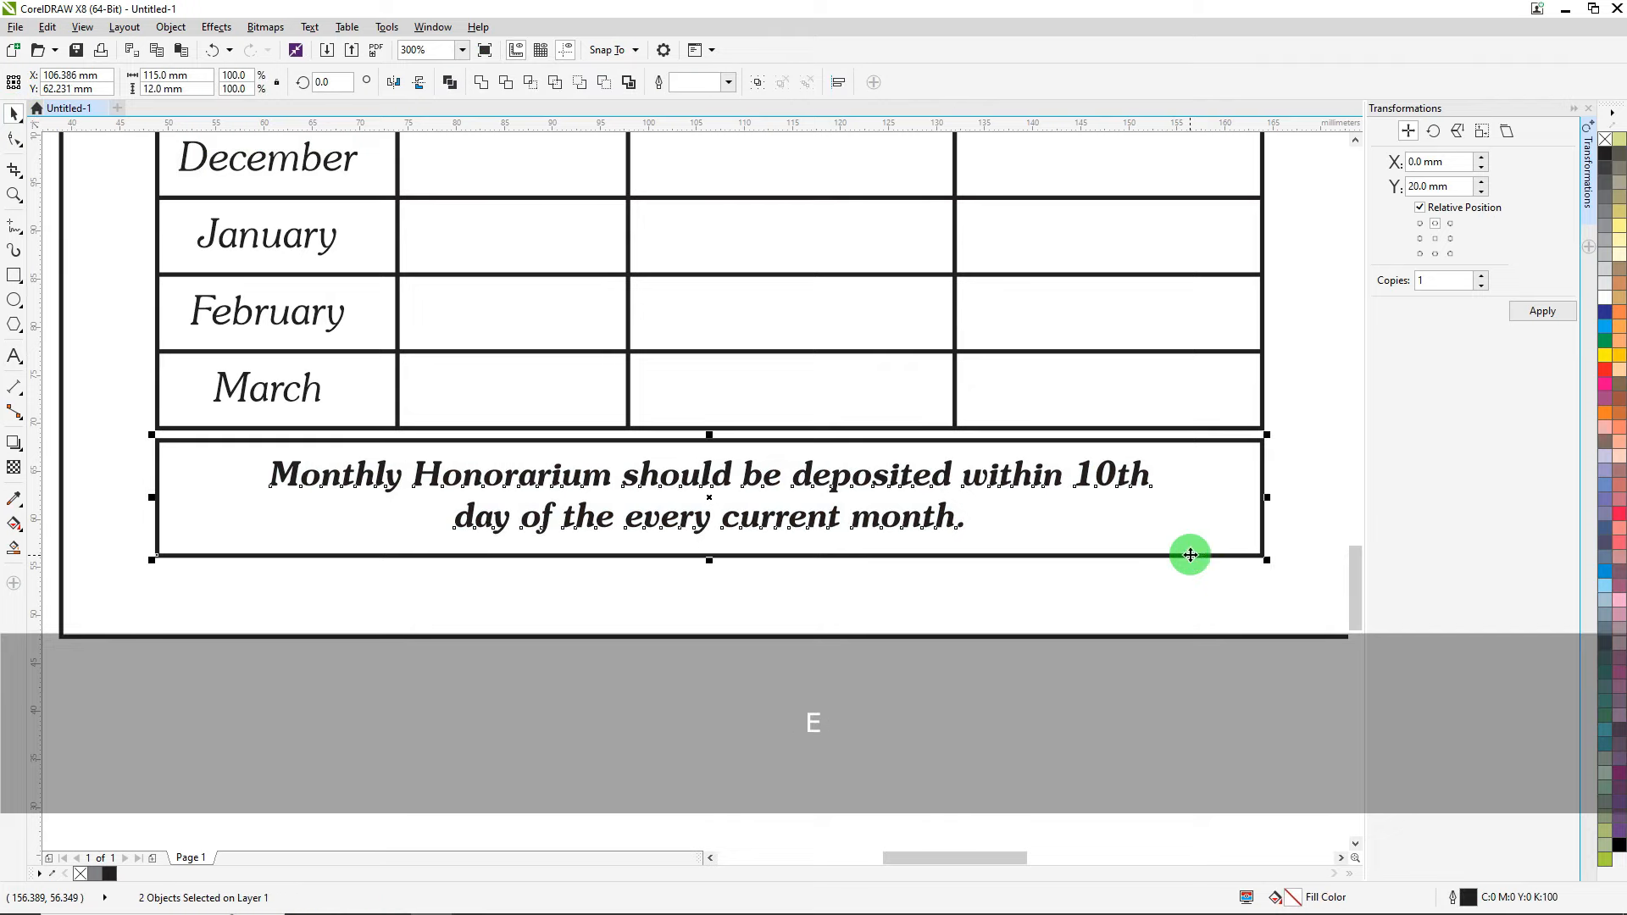
pyautogui.scroll(-4, 439, 572)
pyautogui.click(870, 588)
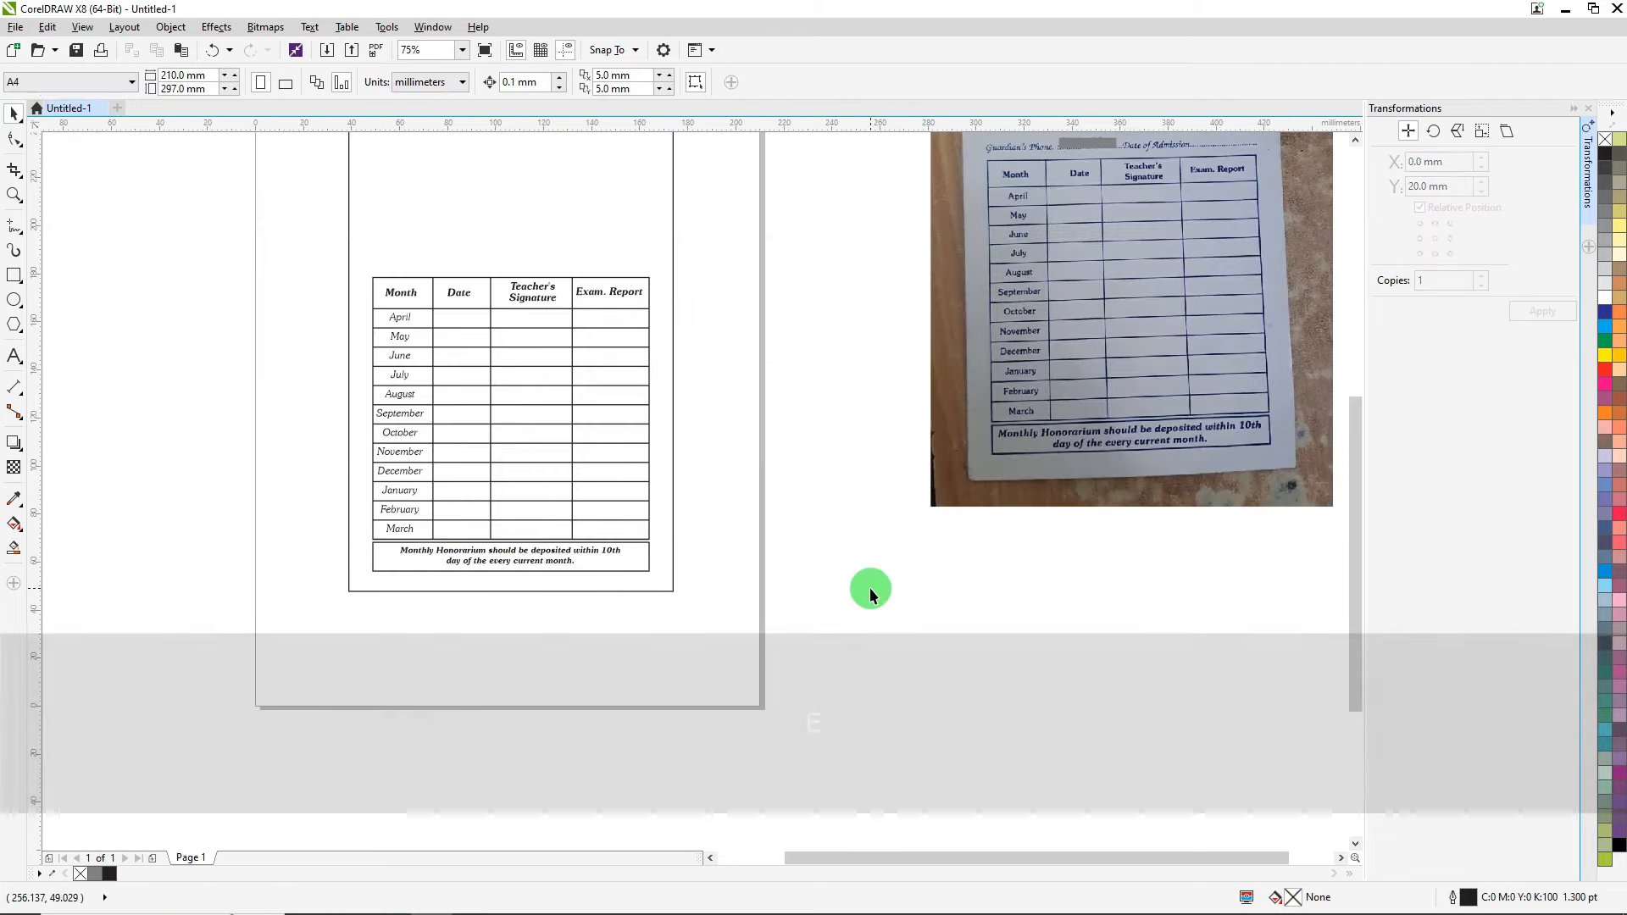
# Check the student detail fields in the card photo and place vertical guidelines on the table's outer edges, at about 48.66 mm and 164.12 mm.
pyautogui.scroll(-2, 537, 526)
pyautogui.scroll(2, 800, 344)
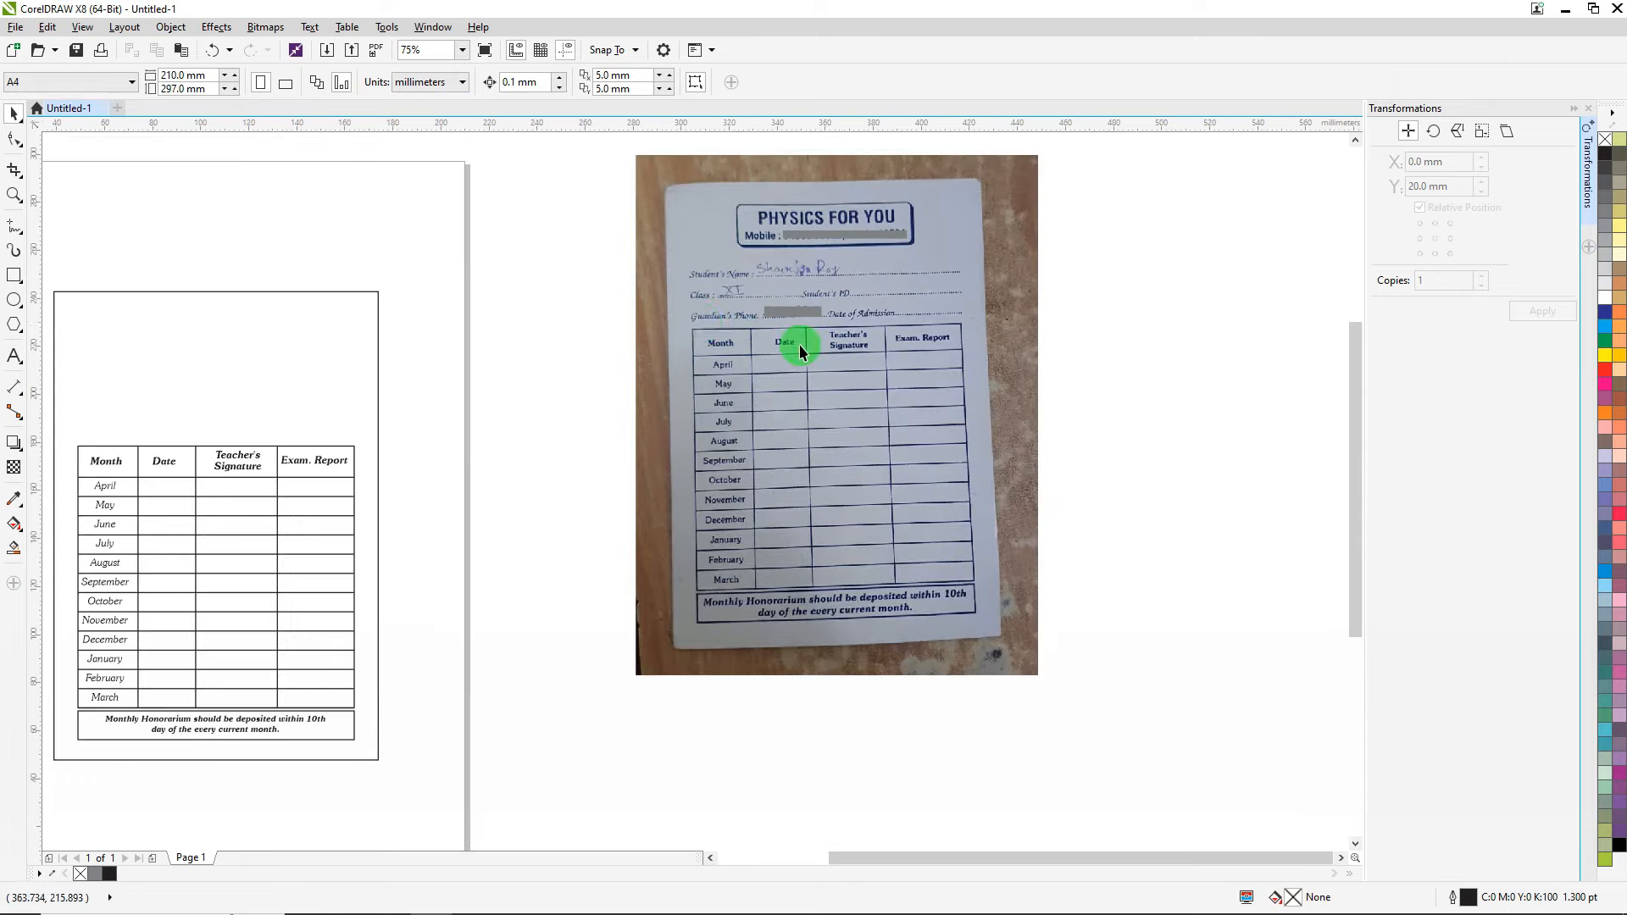
pyautogui.scroll(2, 820, 210)
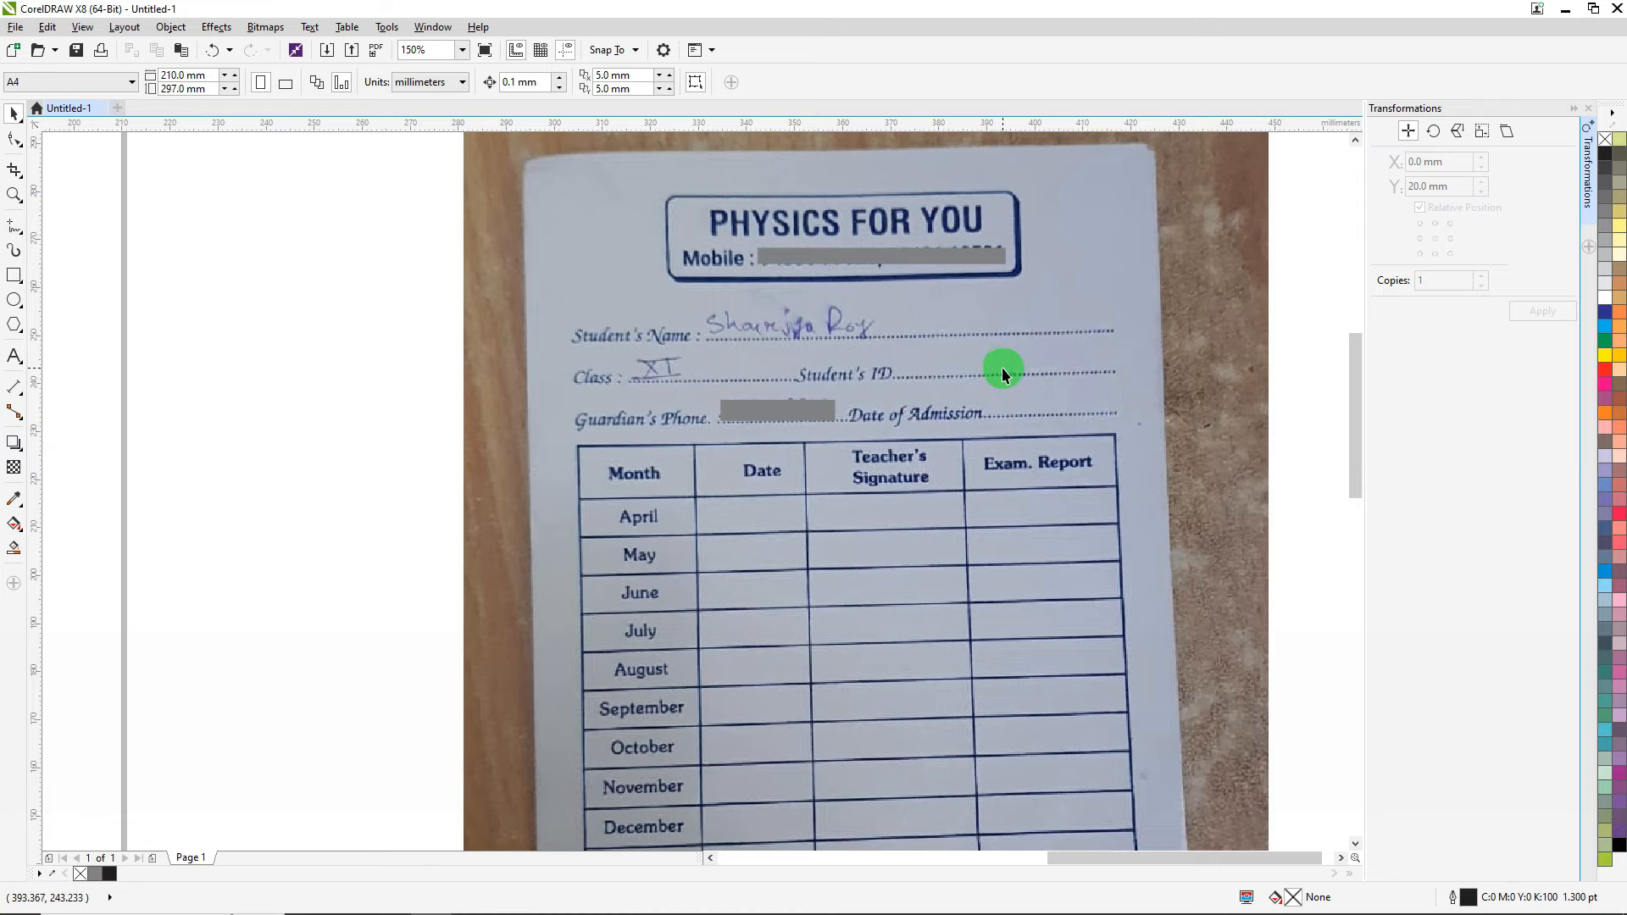
pyautogui.scroll(1, 609, 356)
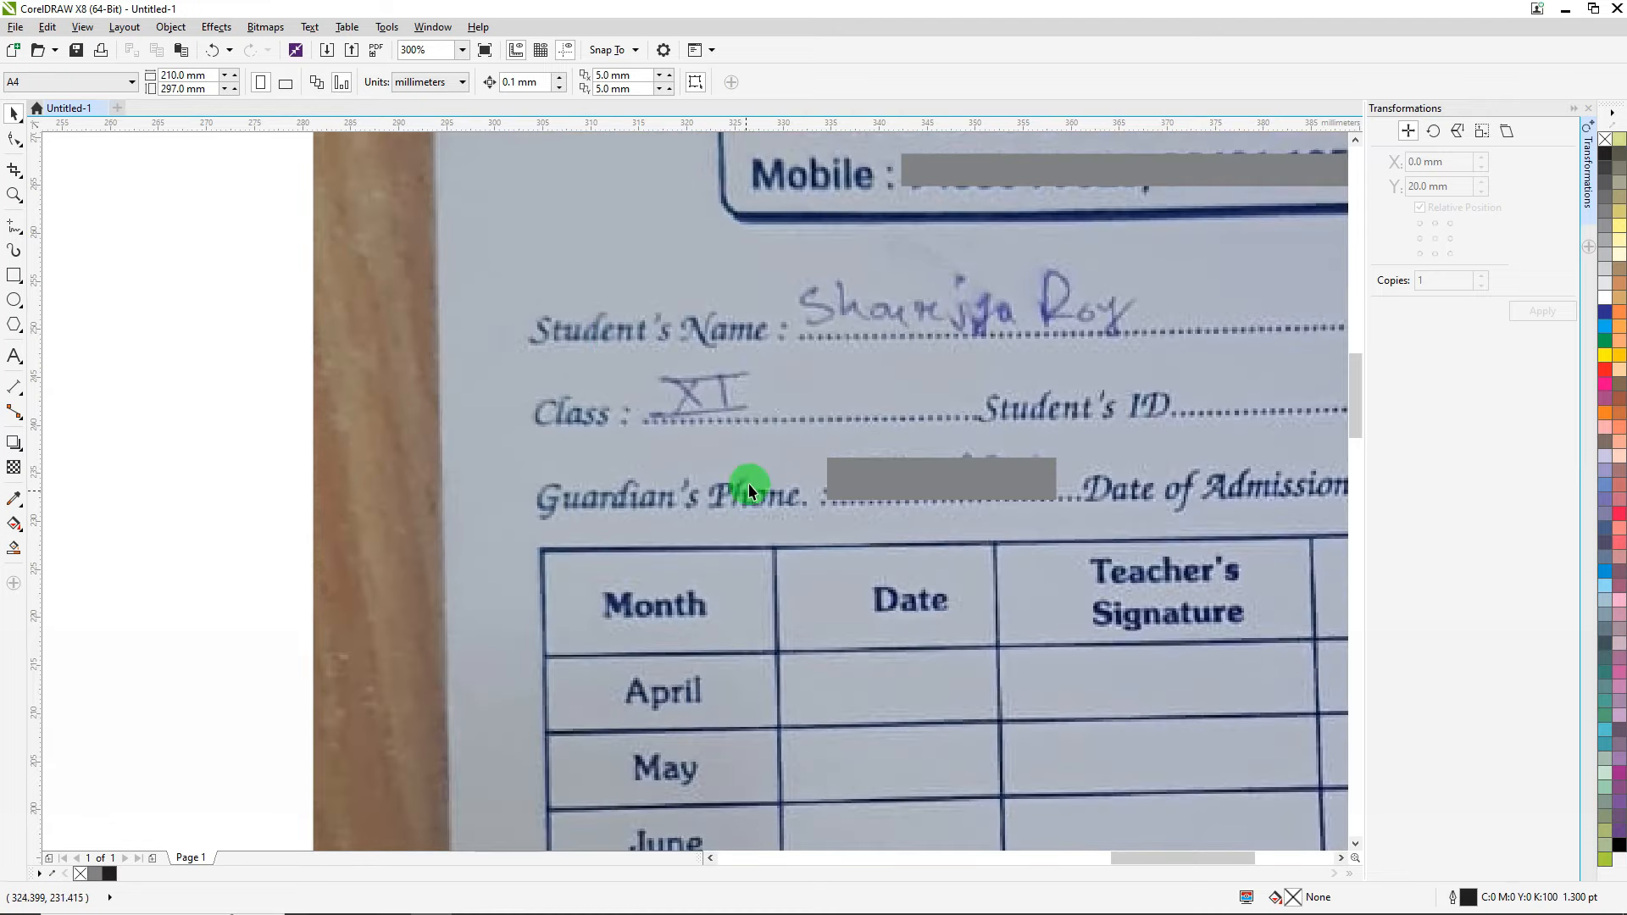
pyautogui.scroll(-3, 749, 483)
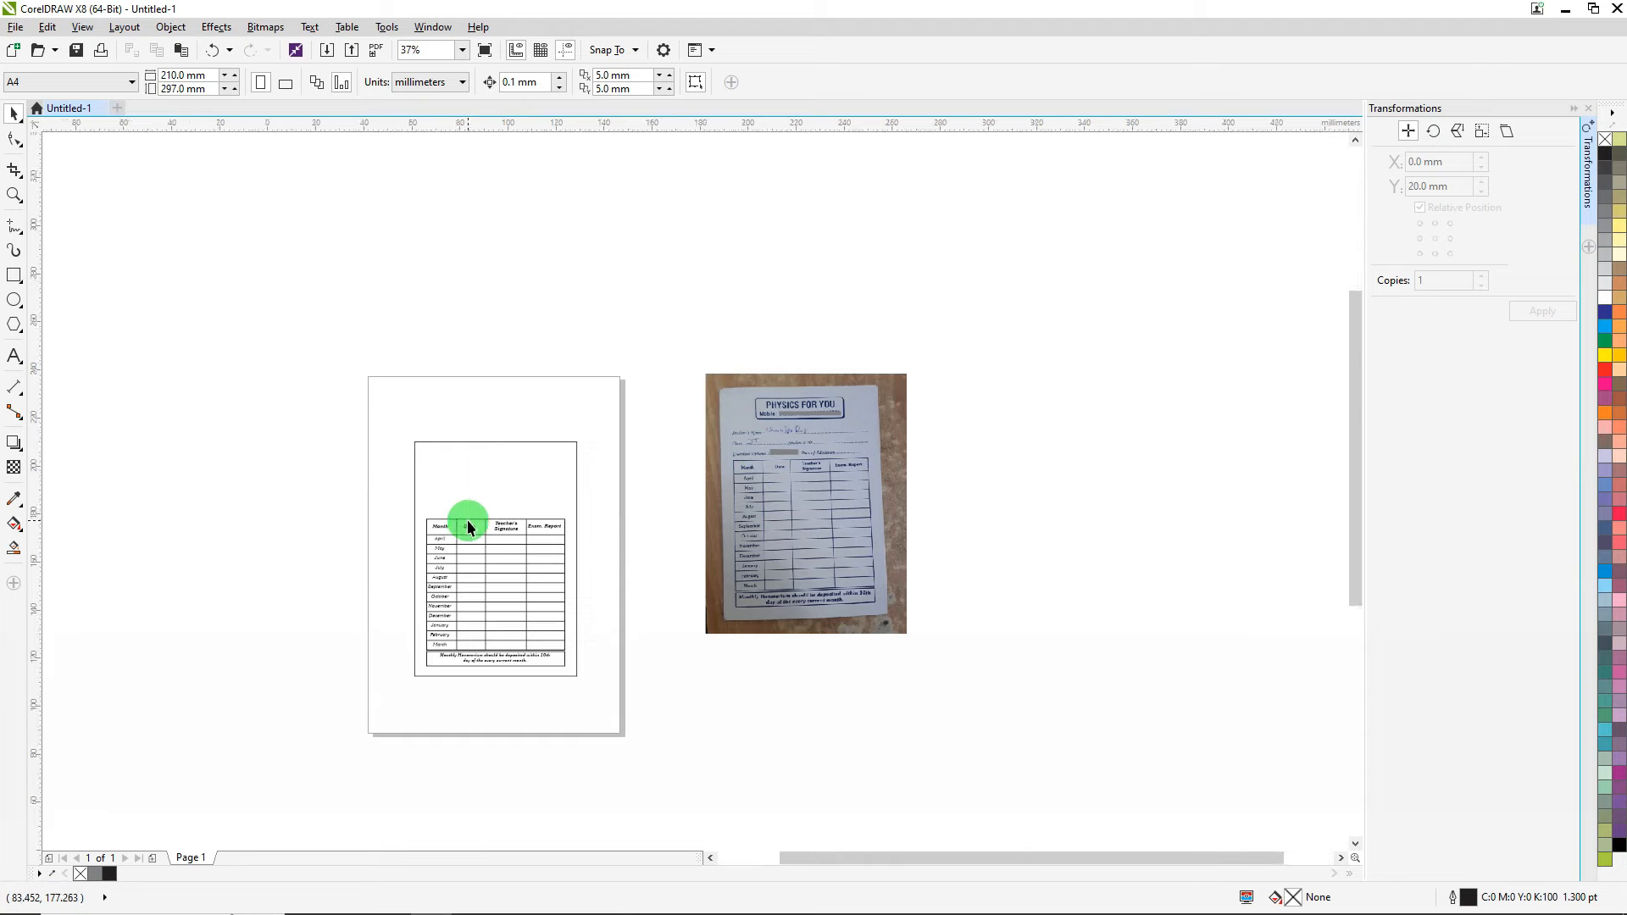
pyautogui.scroll(7, 468, 528)
pyautogui.moveTo(51, 360); pyautogui.dragTo(230, 392)
pyautogui.scroll(-5, 204, 400)
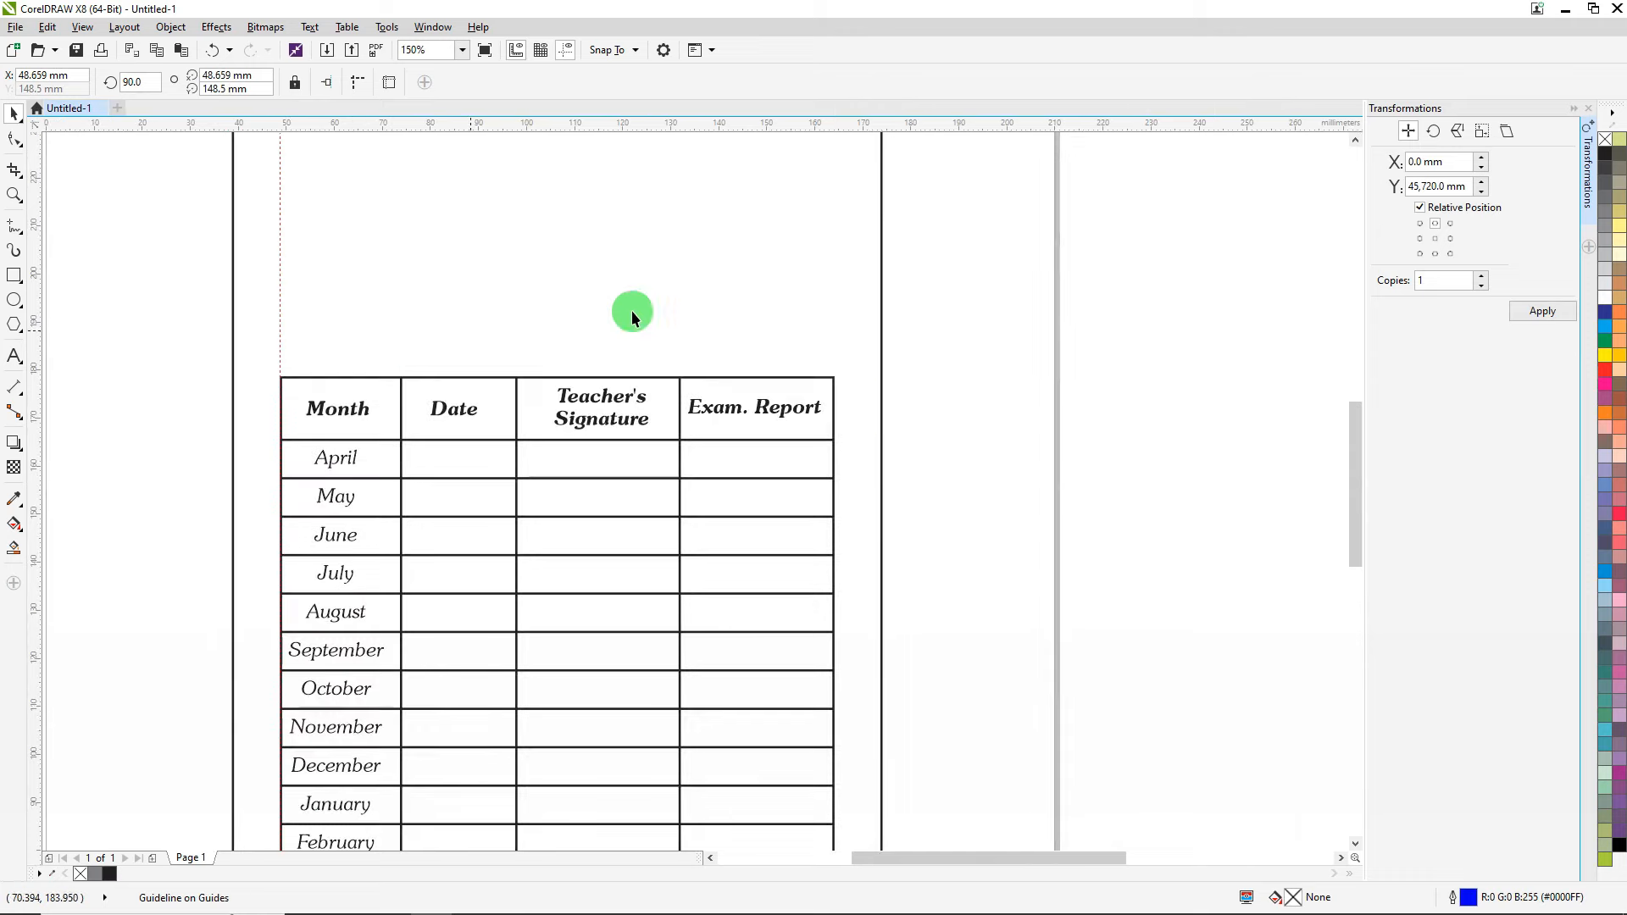
pyautogui.scroll(5, 888, 407)
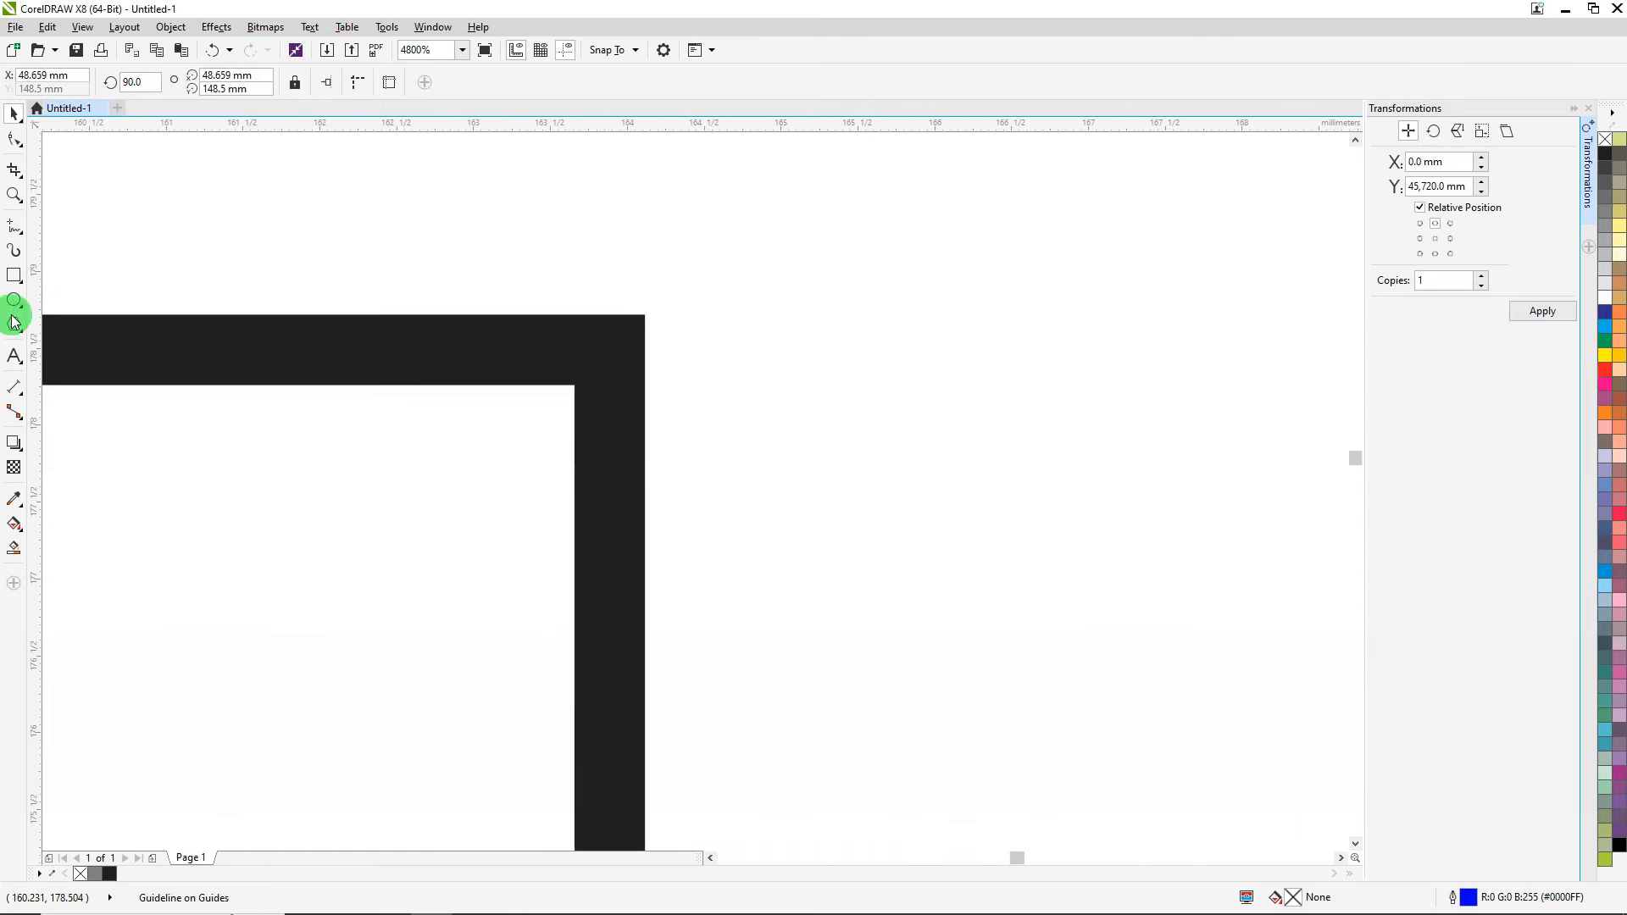
pyautogui.moveTo(37, 304); pyautogui.dragTo(647, 396)
pyautogui.scroll(-5, 644, 393)
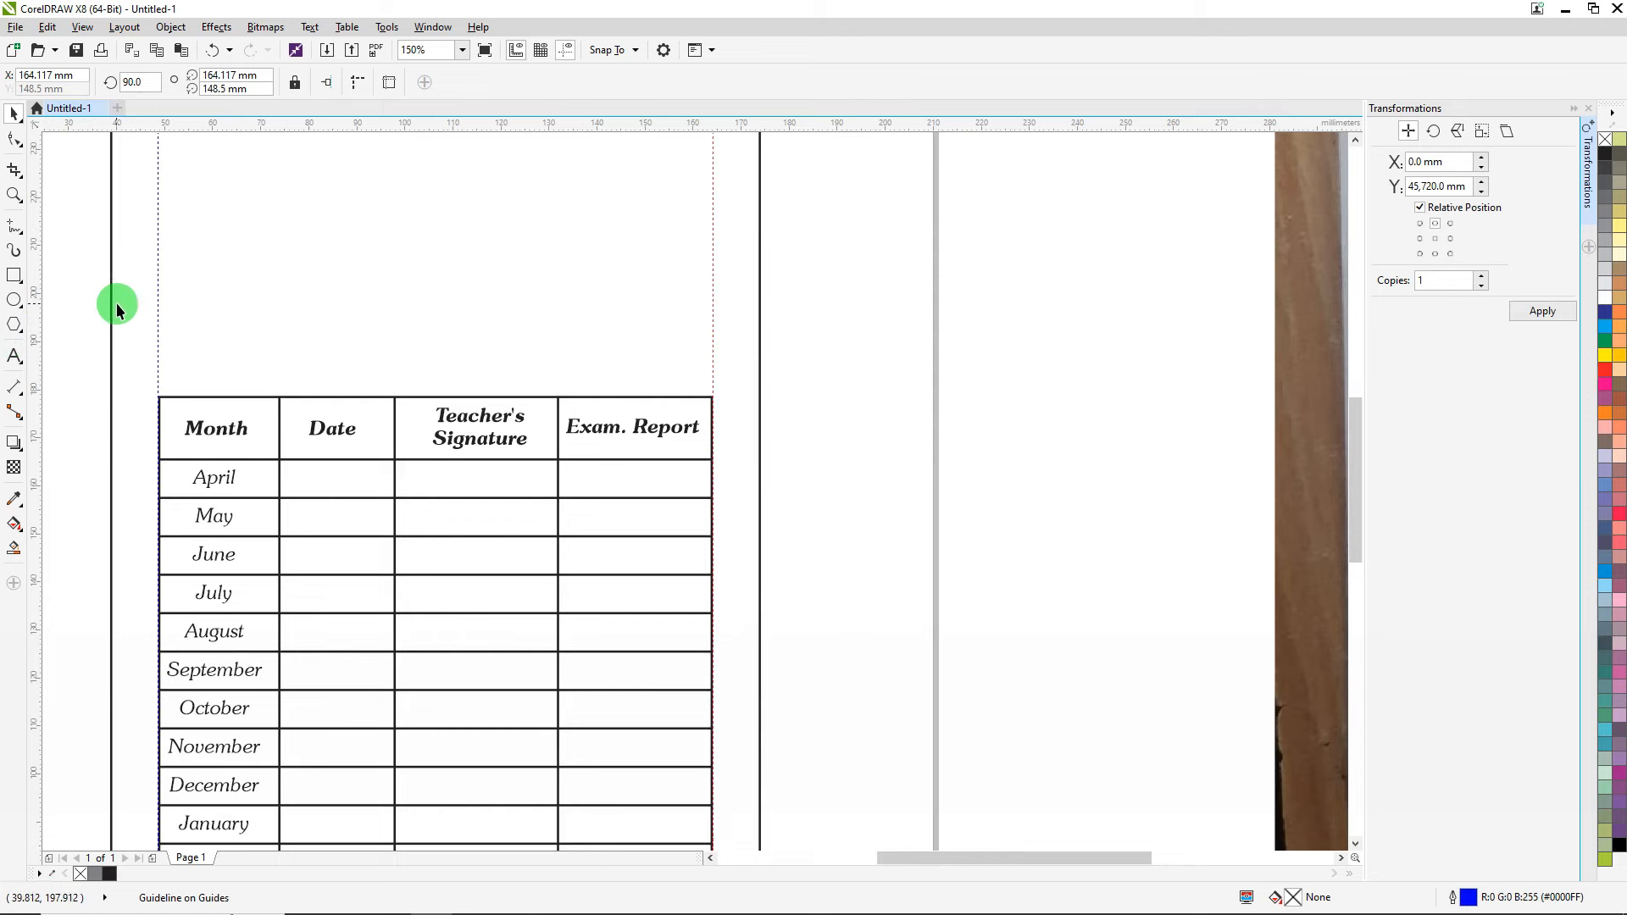
# Start a text block above the table near its left edge with the lines "Student's Name :" and "Class :".
pyautogui.scroll(1, 154, 307)
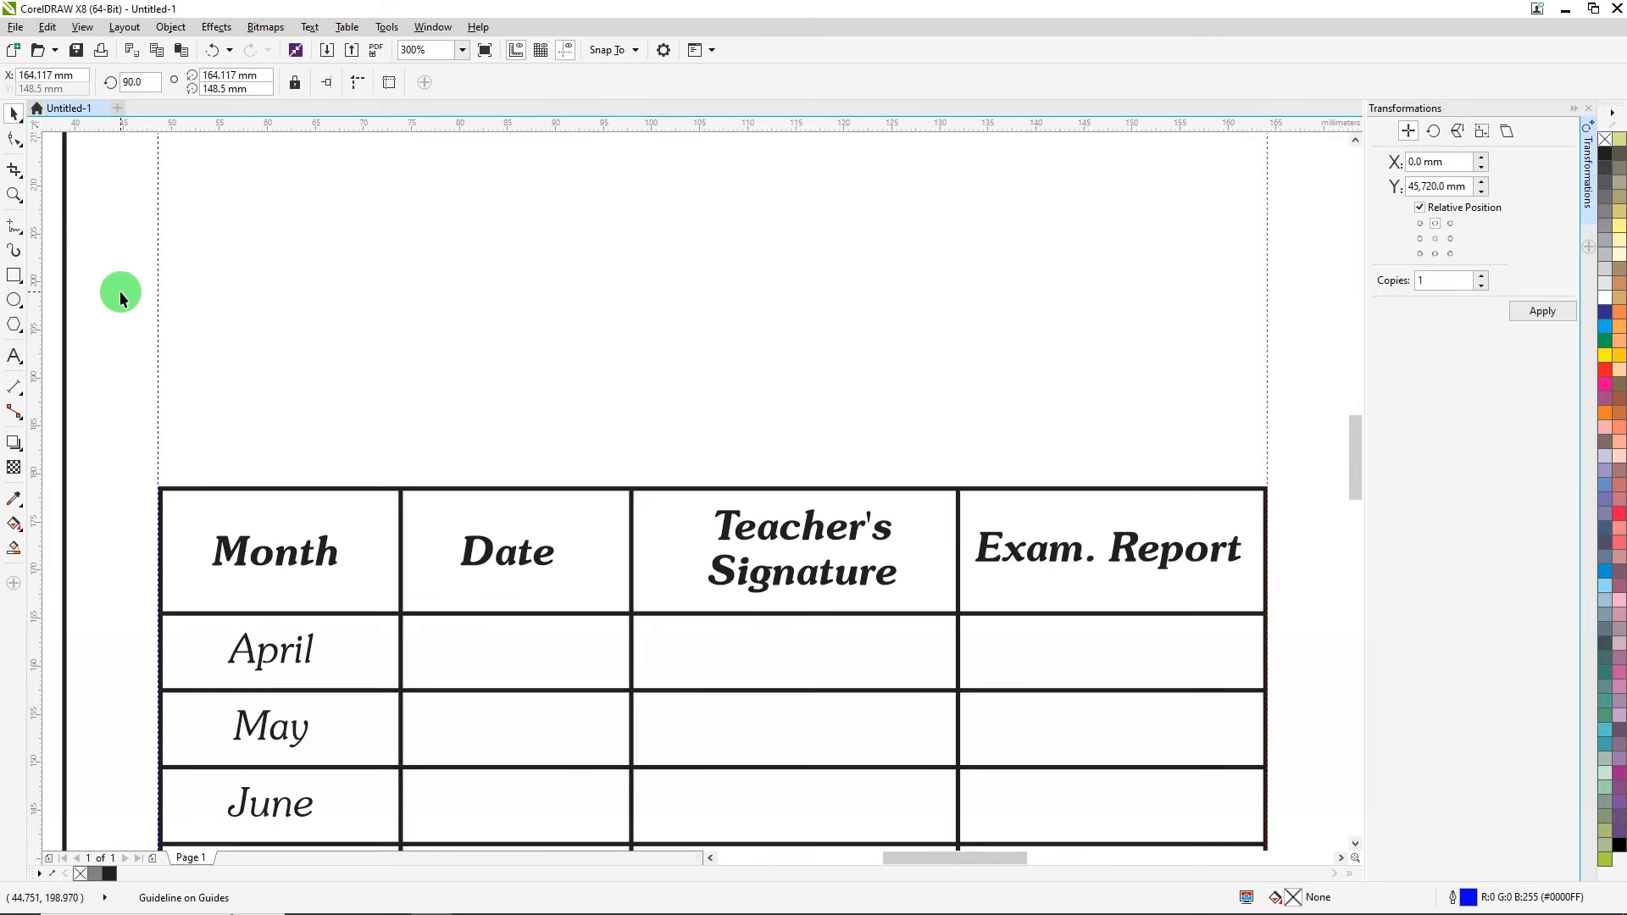
pyautogui.click(13, 356)
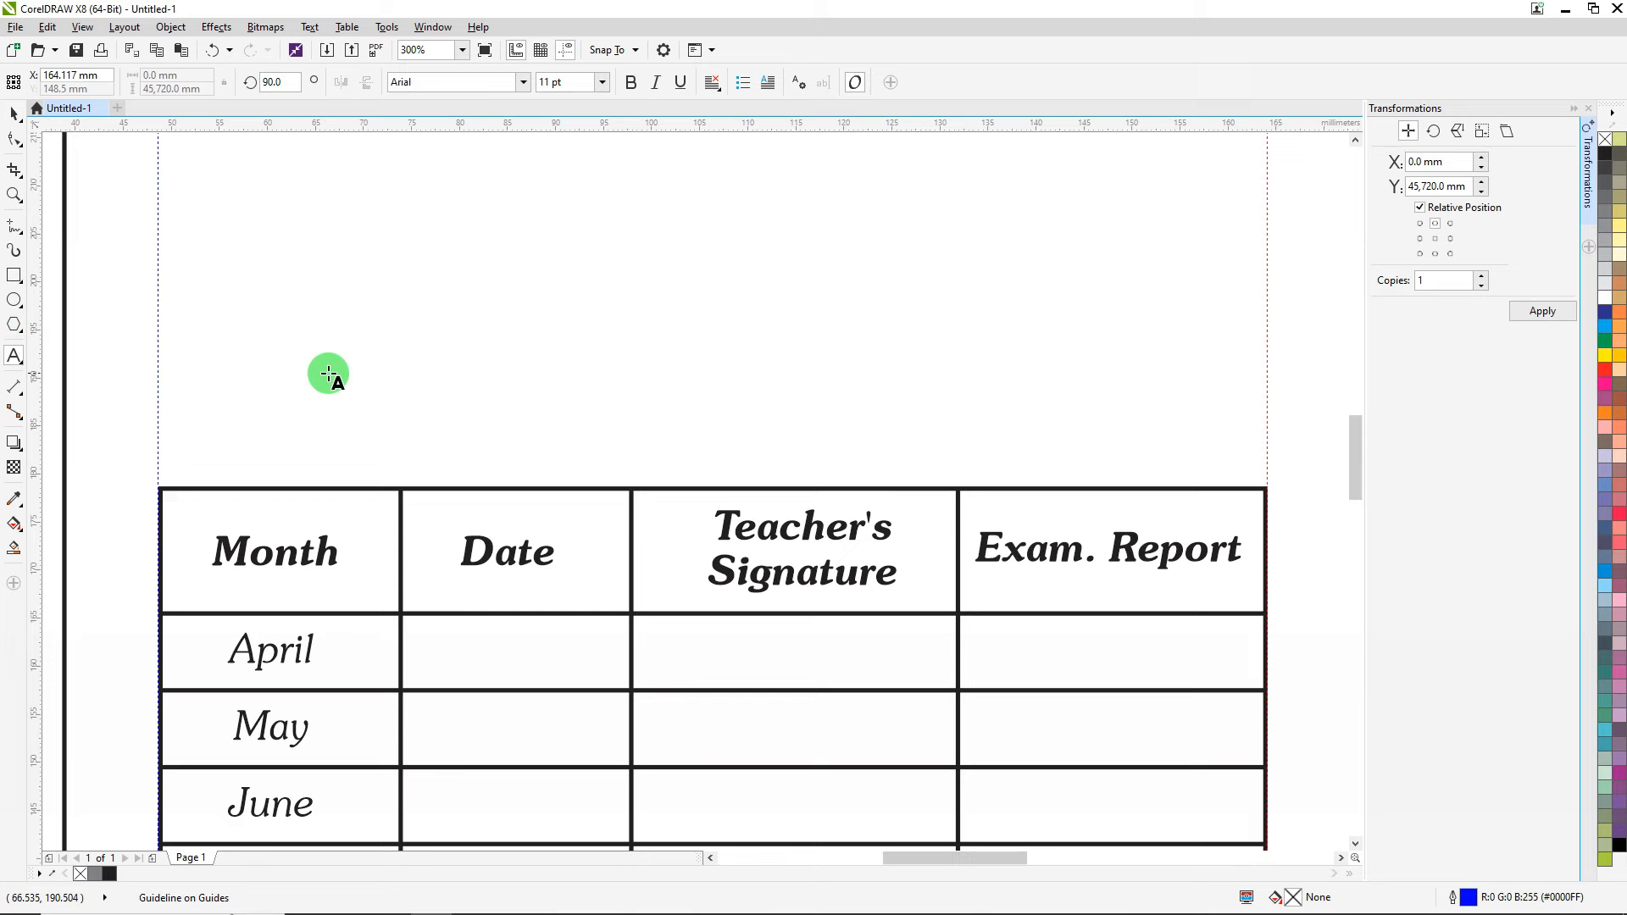
pyautogui.click(199, 335)
pyautogui.write('Stu')
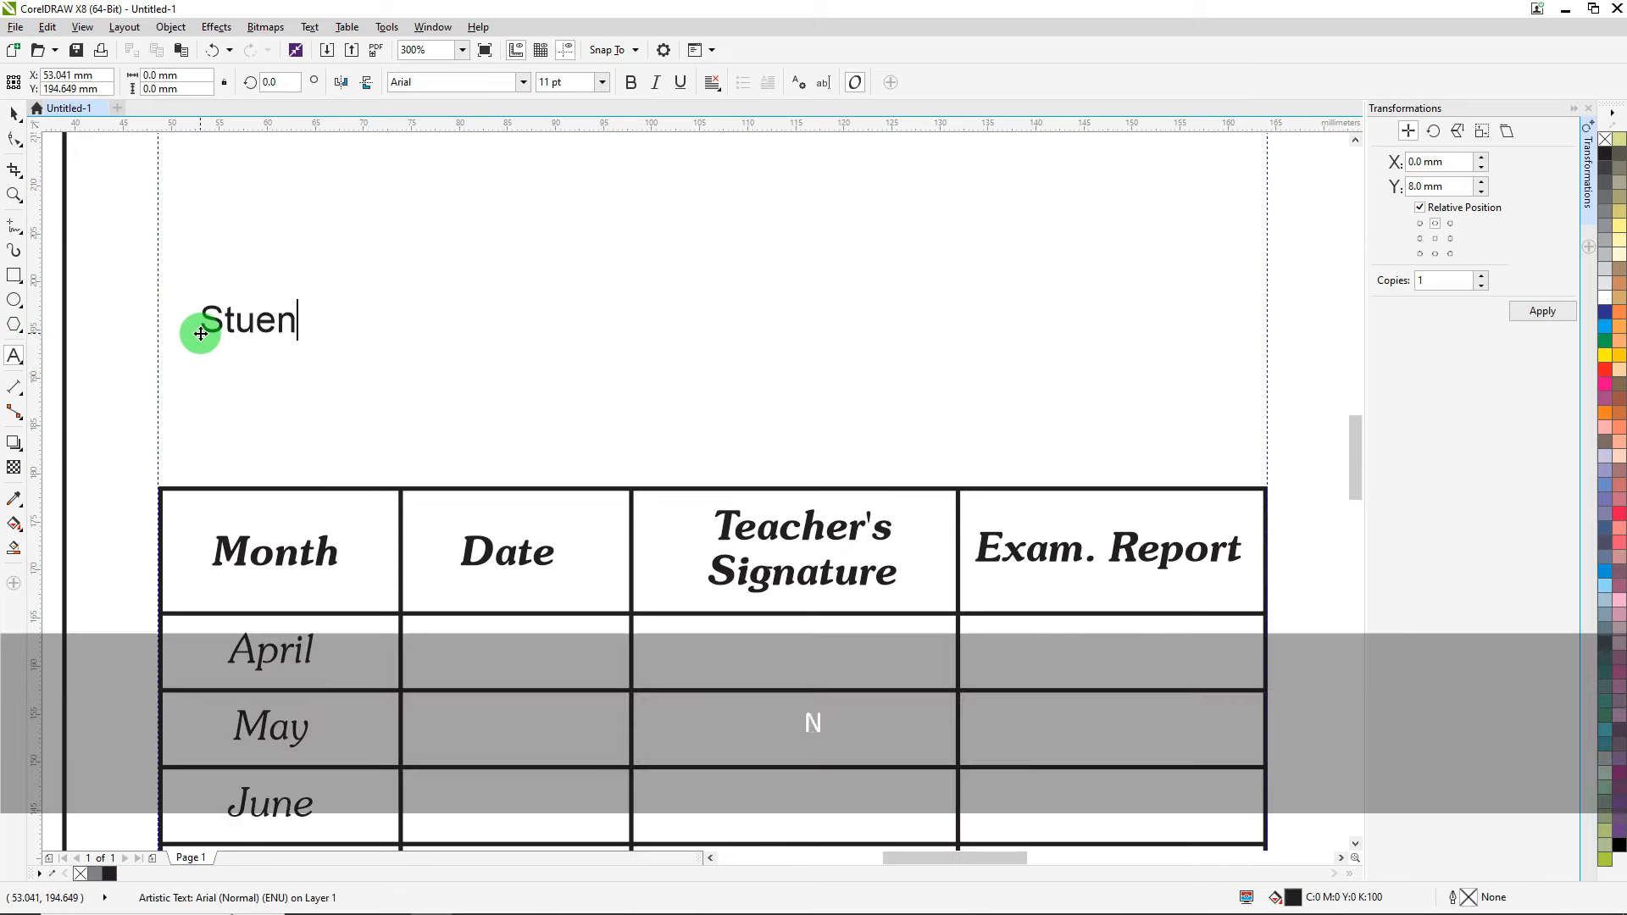
pyautogui.write('en')
pyautogui.press('BackSpace')
pyautogui.press('BackSpace')
pyautogui.write("dent's Name :")
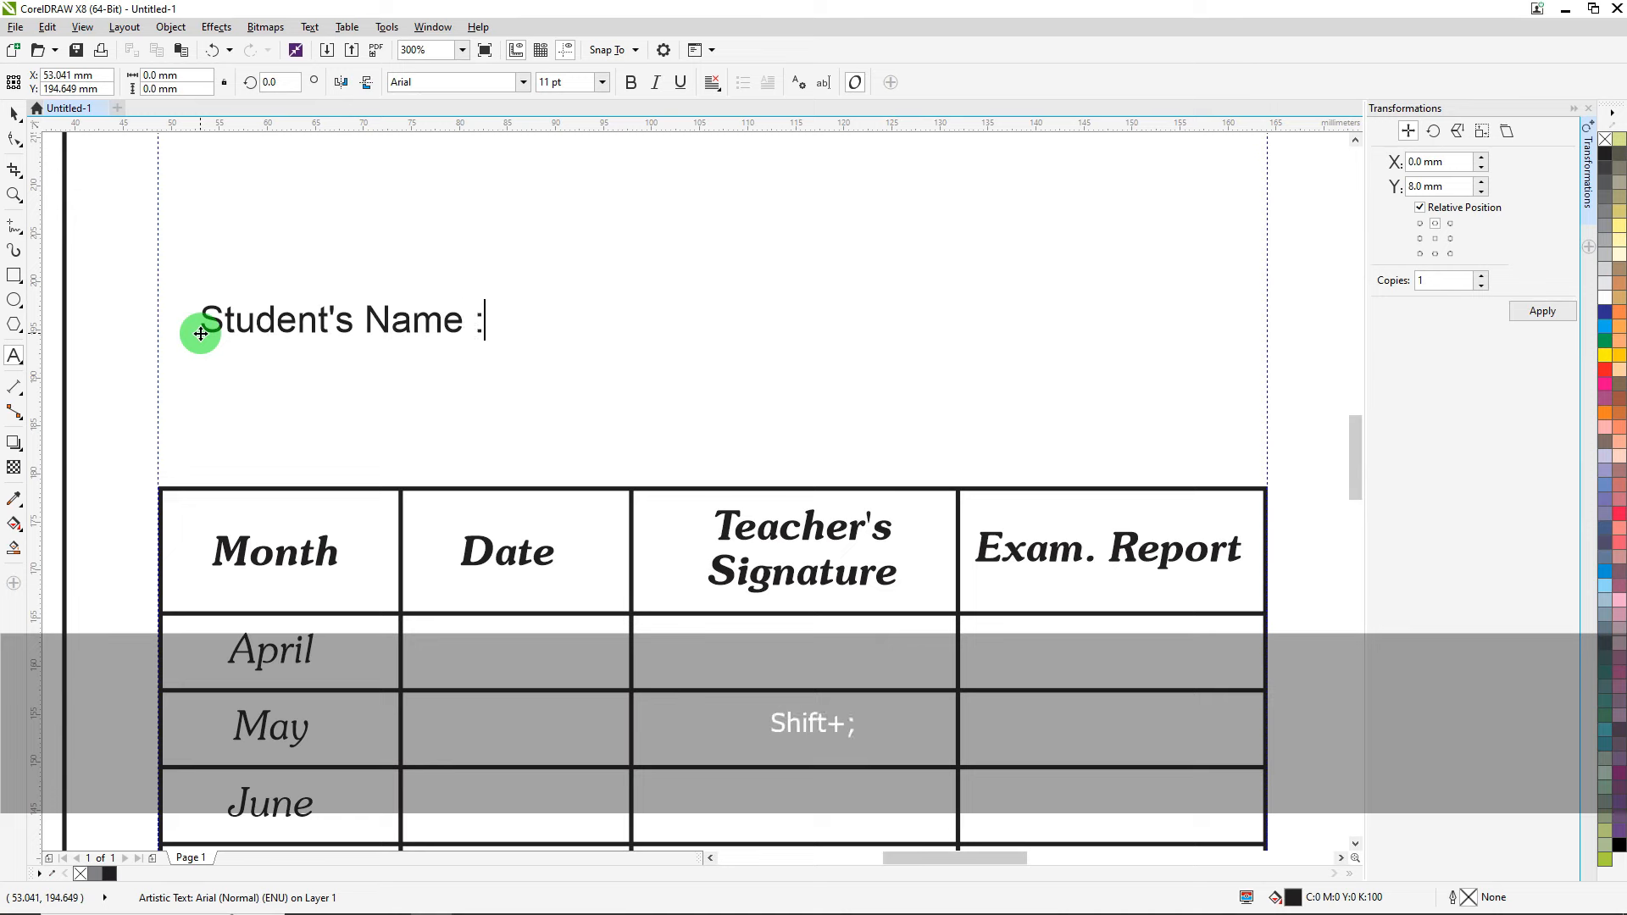
pyautogui.press('Return')
pyautogui.write('Class')
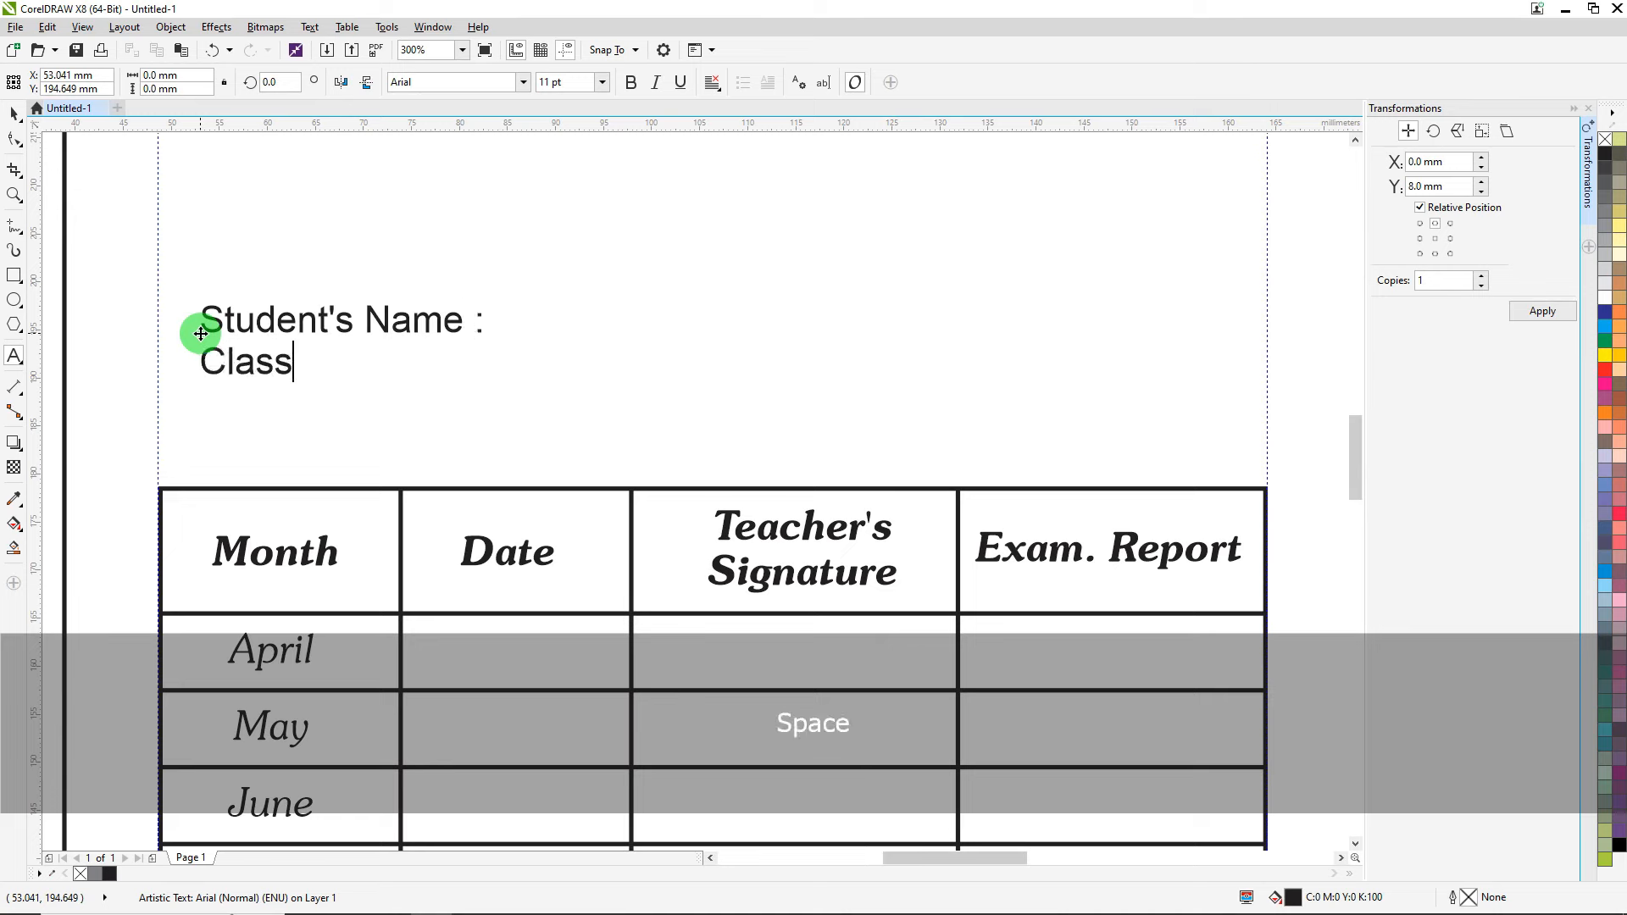
pyautogui.write(' :')
pyautogui.press('Return')
# Add a third line reading "Guardian's Phone :" with a dotted blank, followed by "Date of Admission :" and a short dotted blank.
pyautogui.write('Guardian')
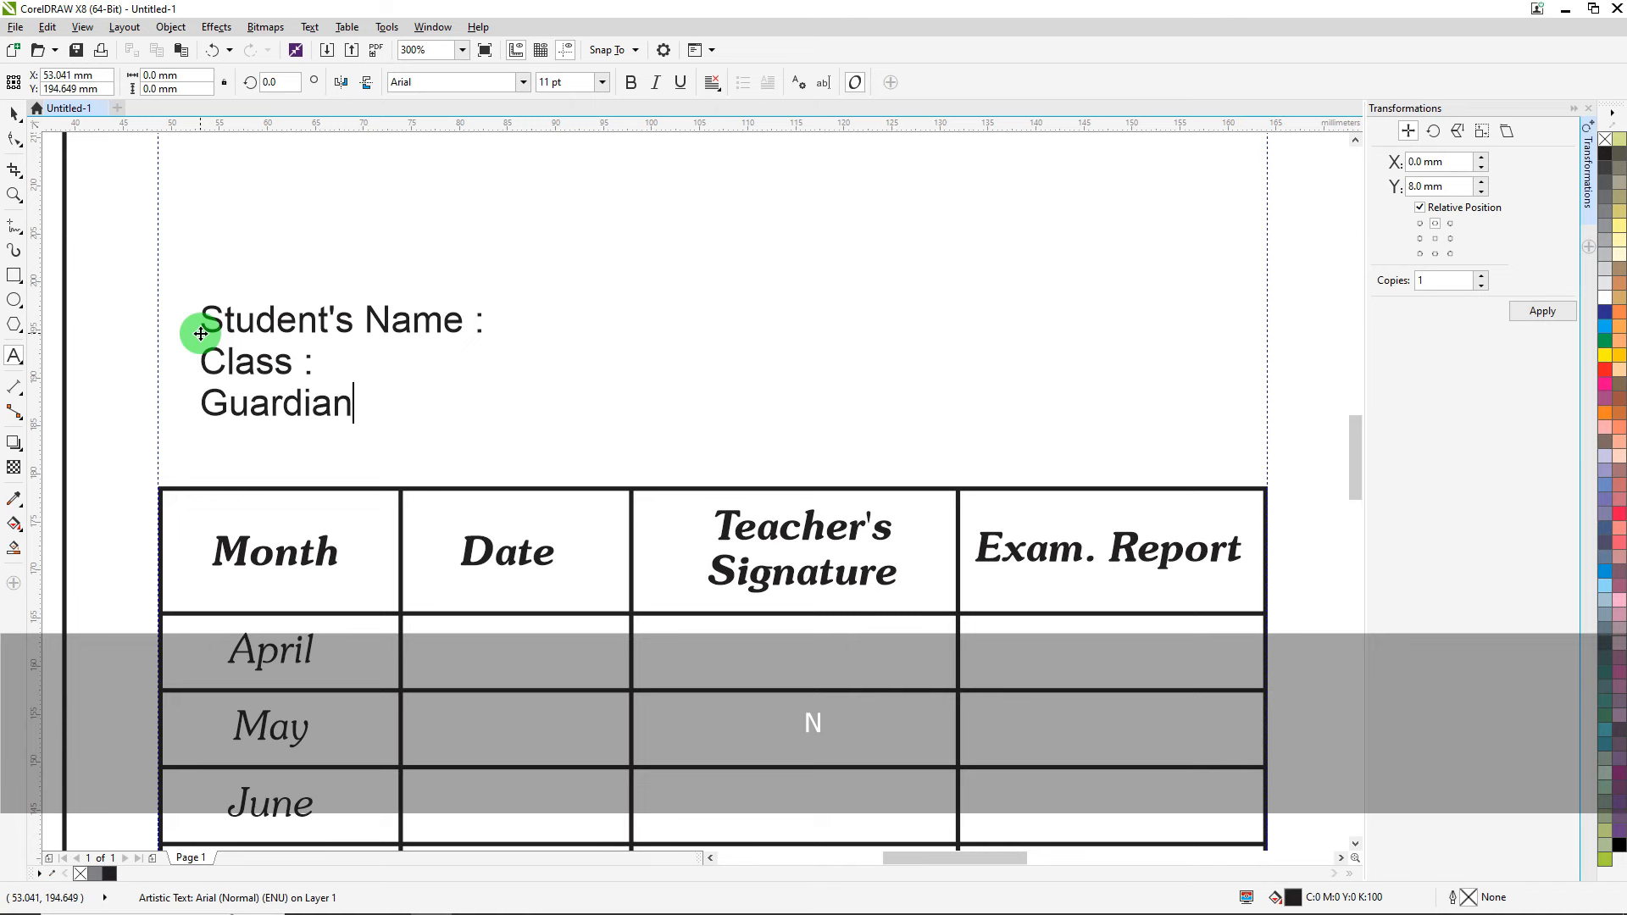
pyautogui.write("'s Pho")
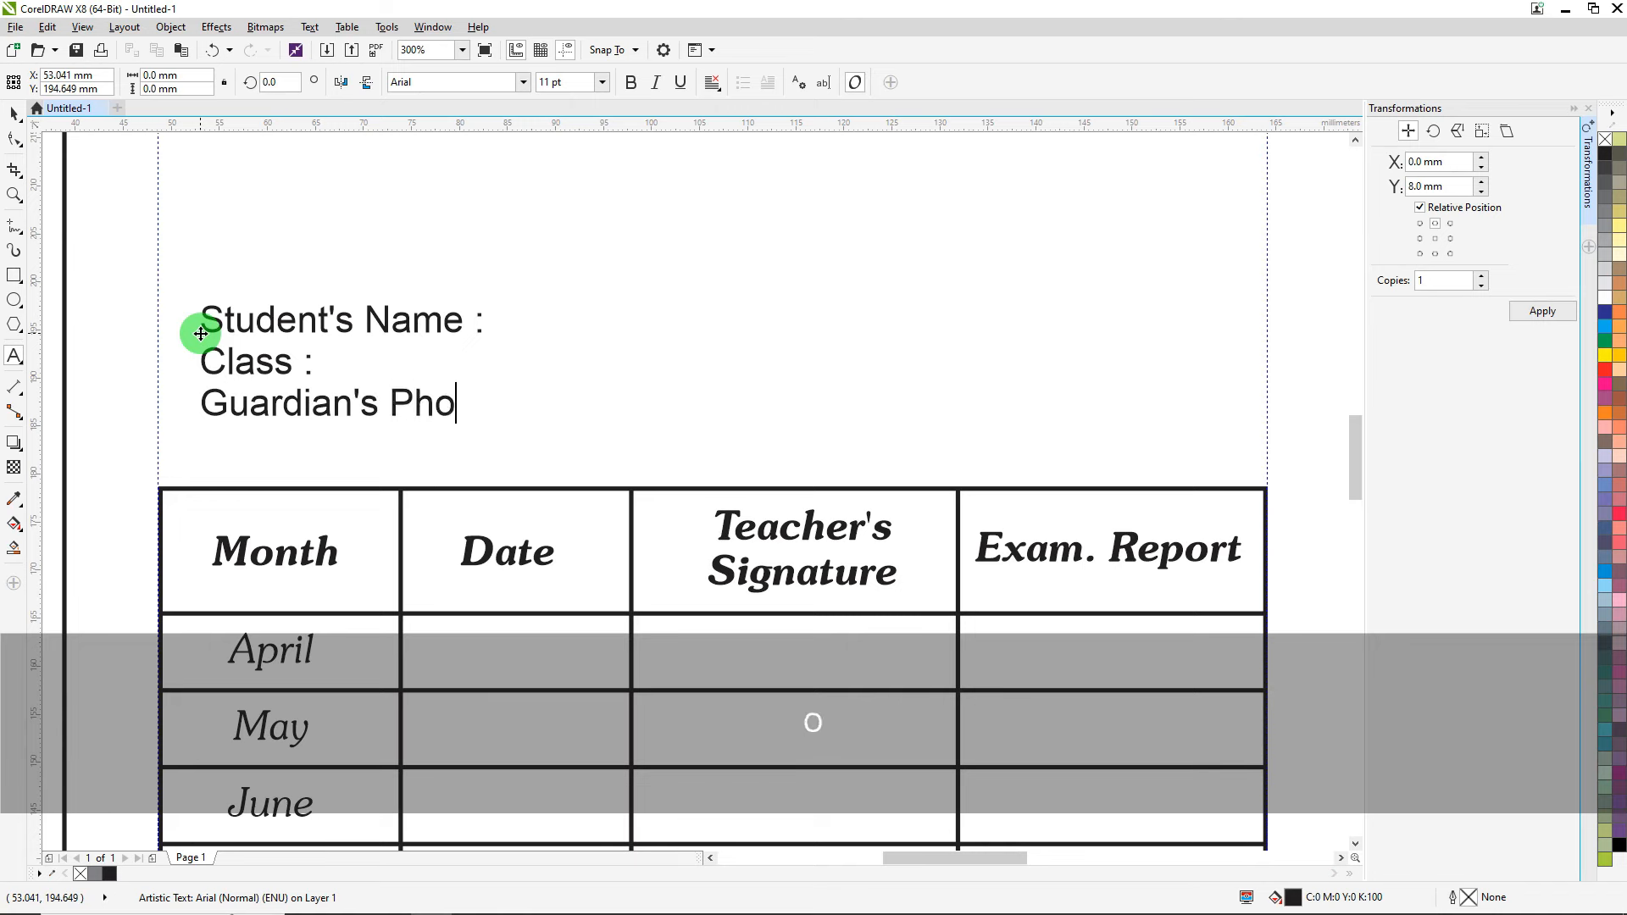
pyautogui.write('ne :')
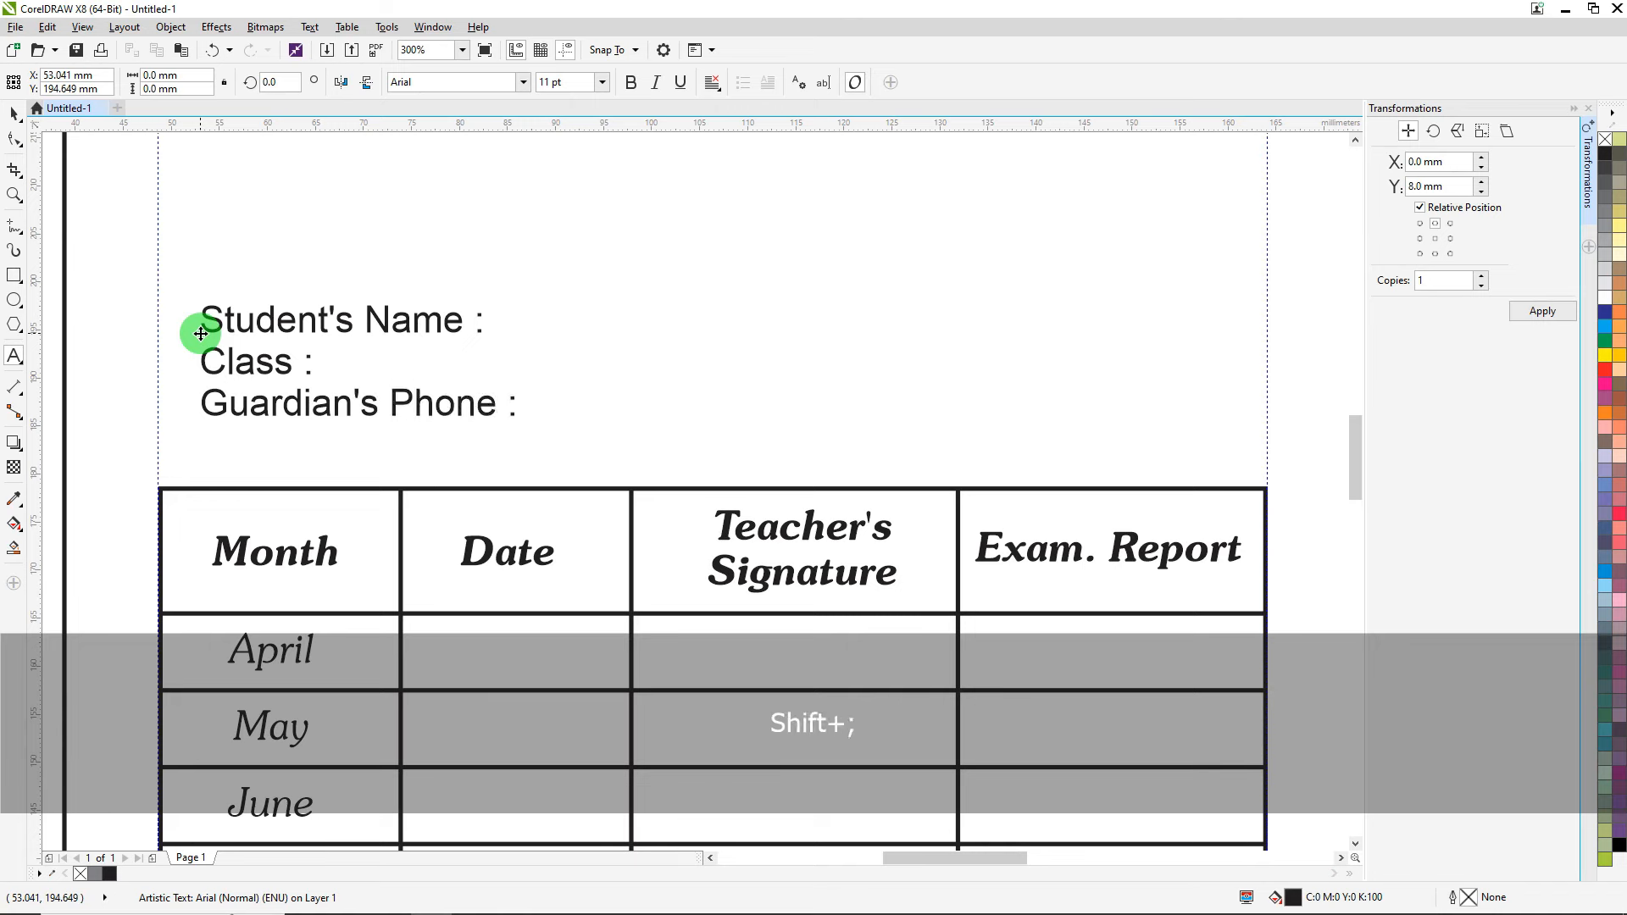
pyautogui.write('......................D')
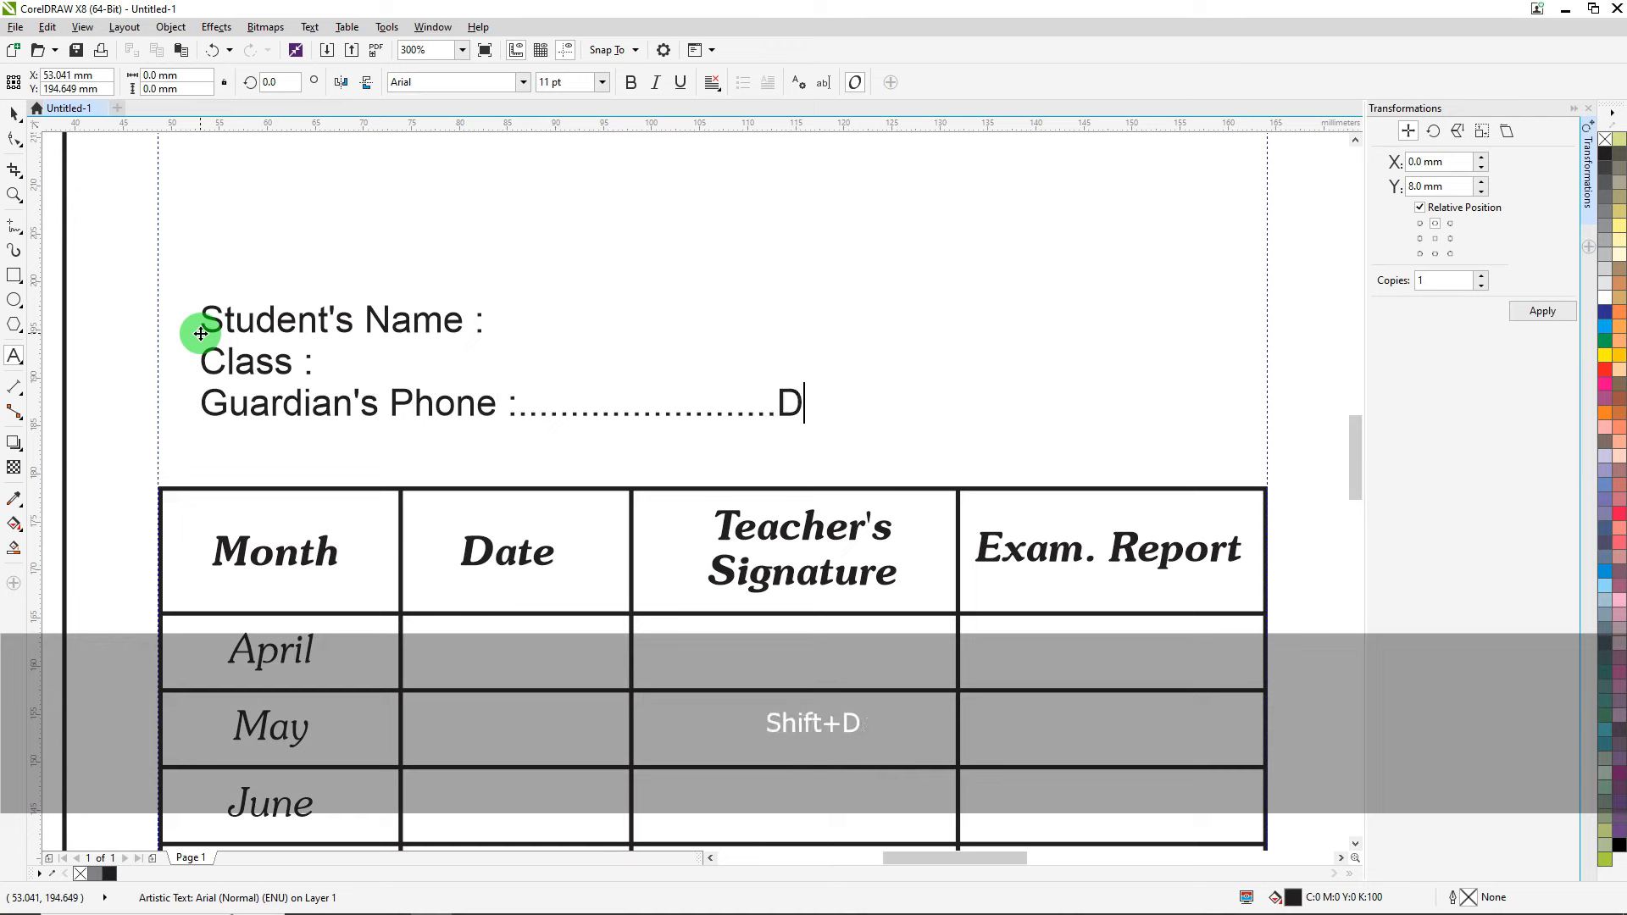
pyautogui.write('ate of Admis')
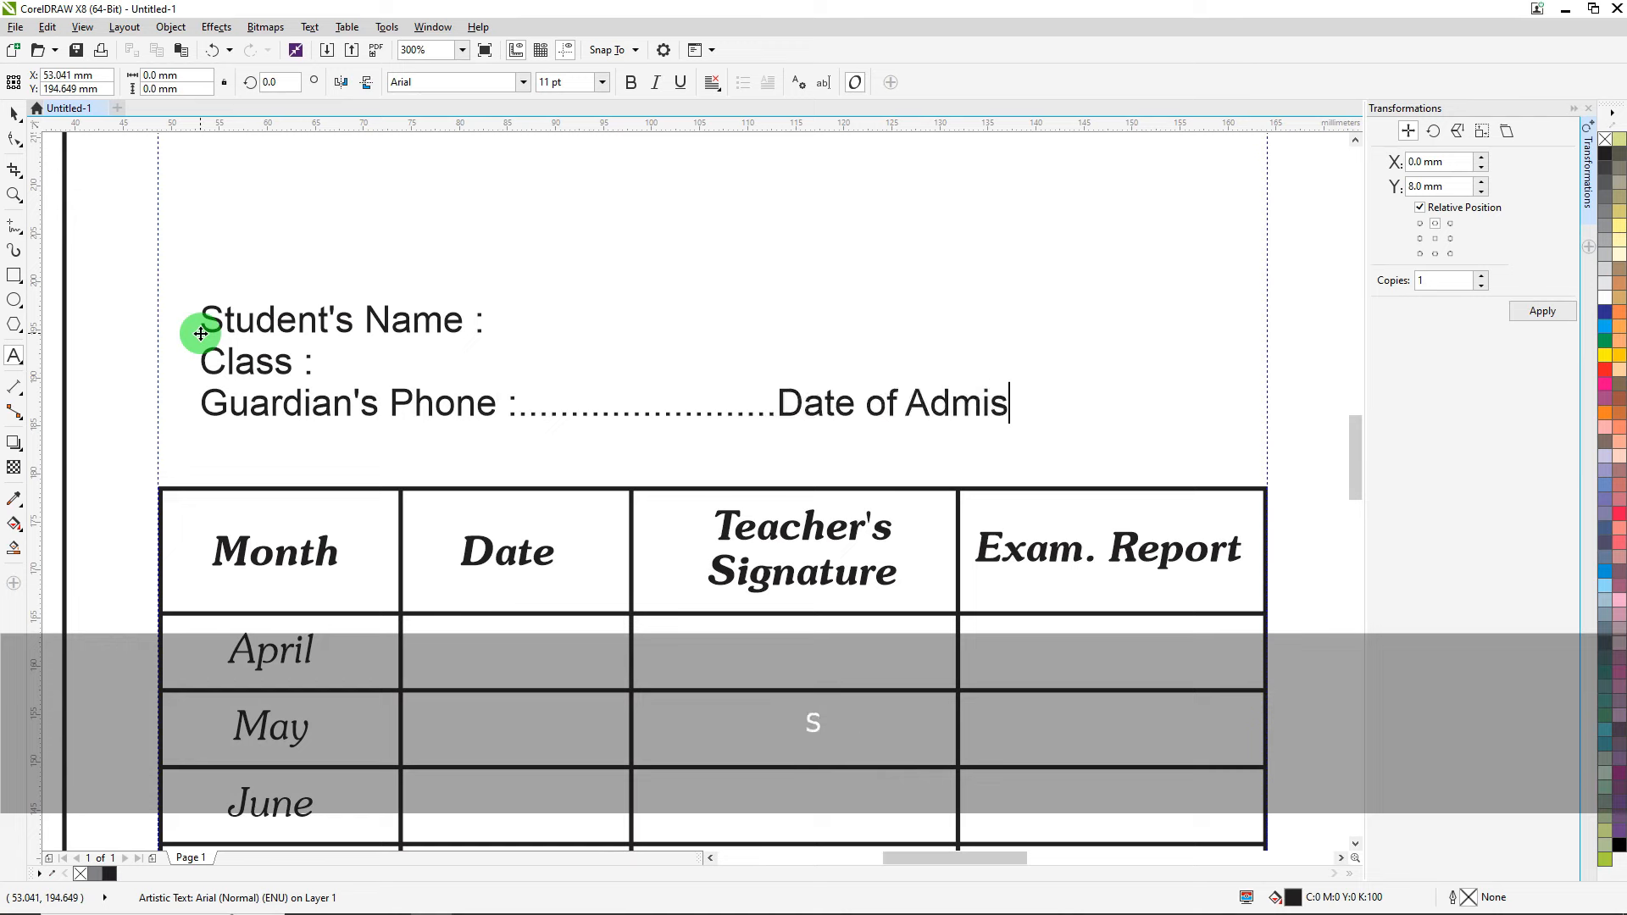
pyautogui.write('sion : ')
pyautogui.write('..........')
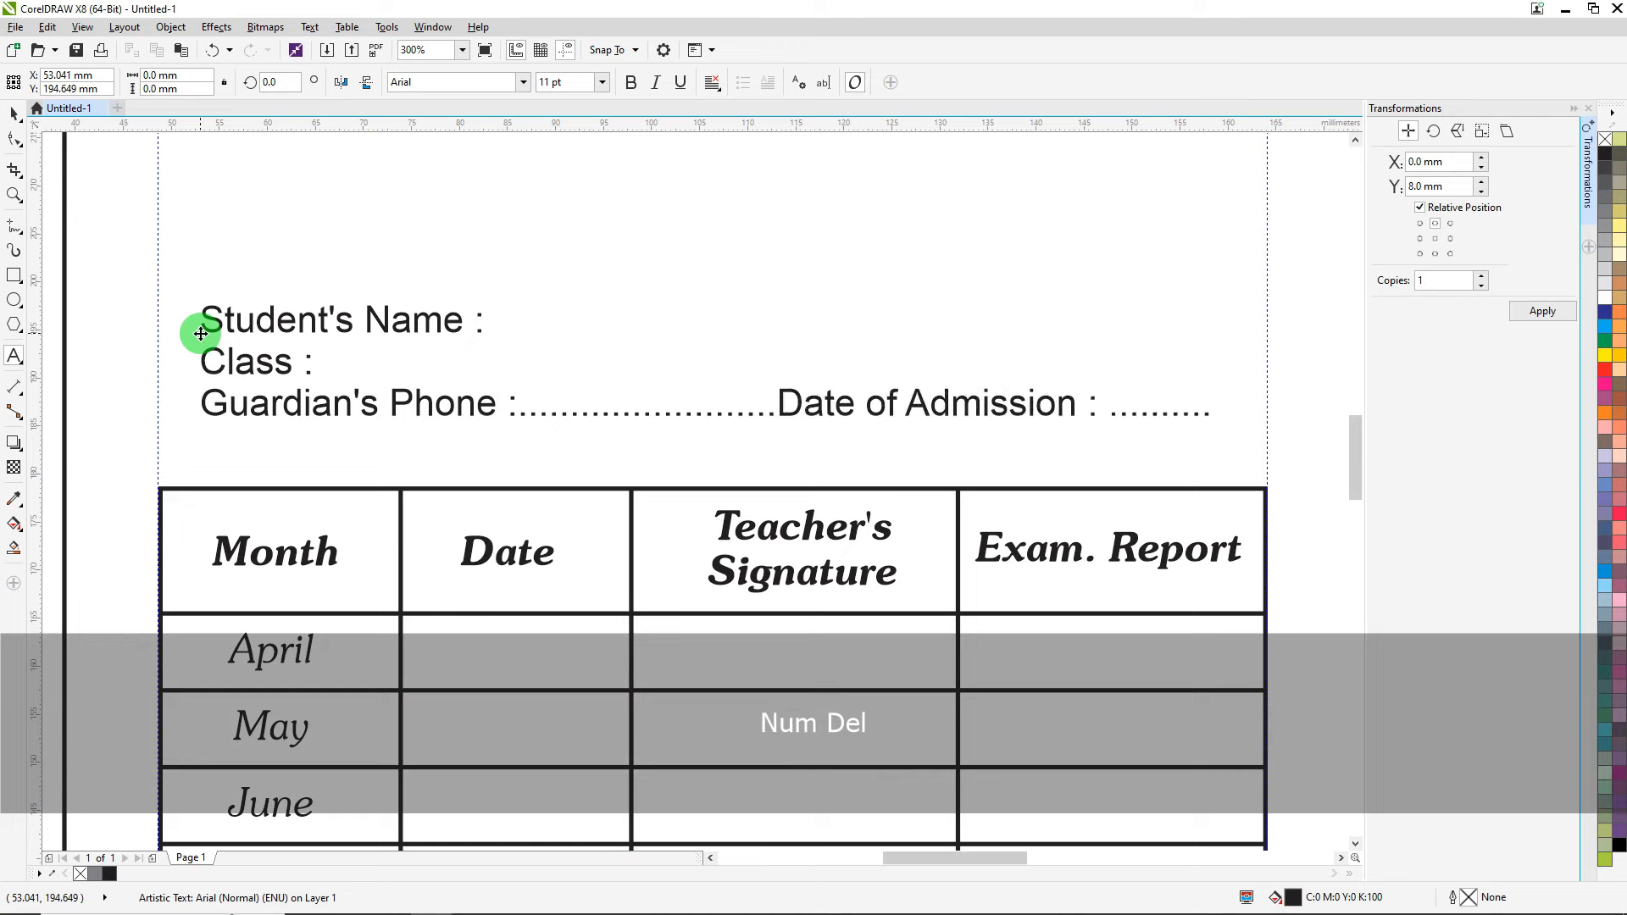
# Extend the "Class :" line with a dotted blank, then "Student's ID :" and a second dotted blank.
pyautogui.press('Left')
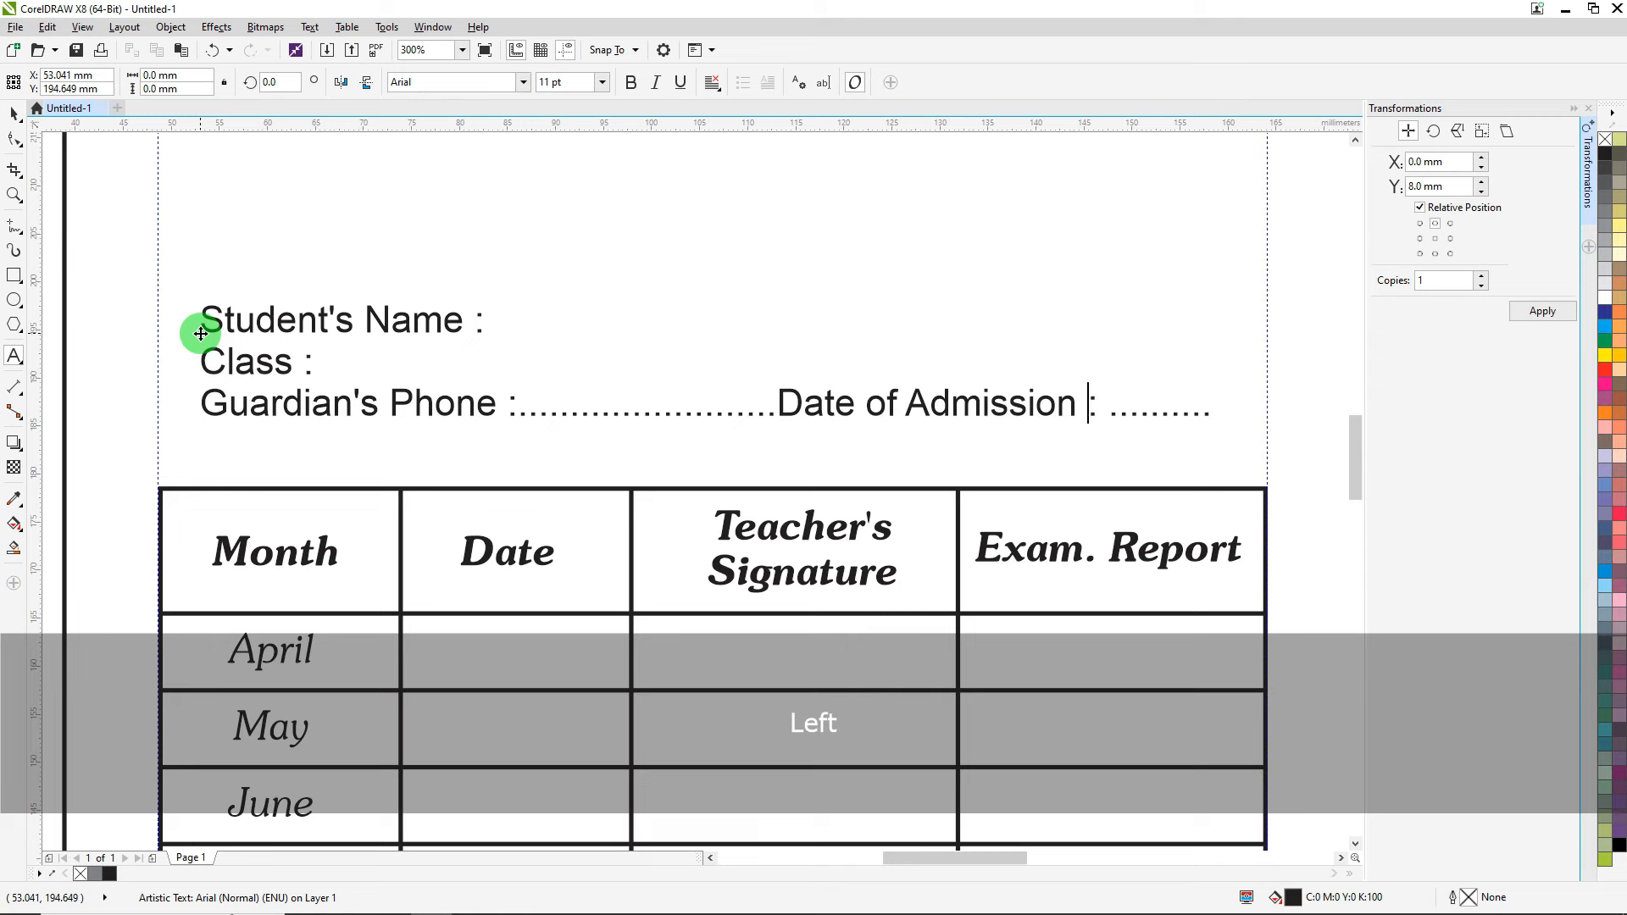
pyautogui.press('Right')
pyautogui.press('Right')
pyautogui.press('Right')
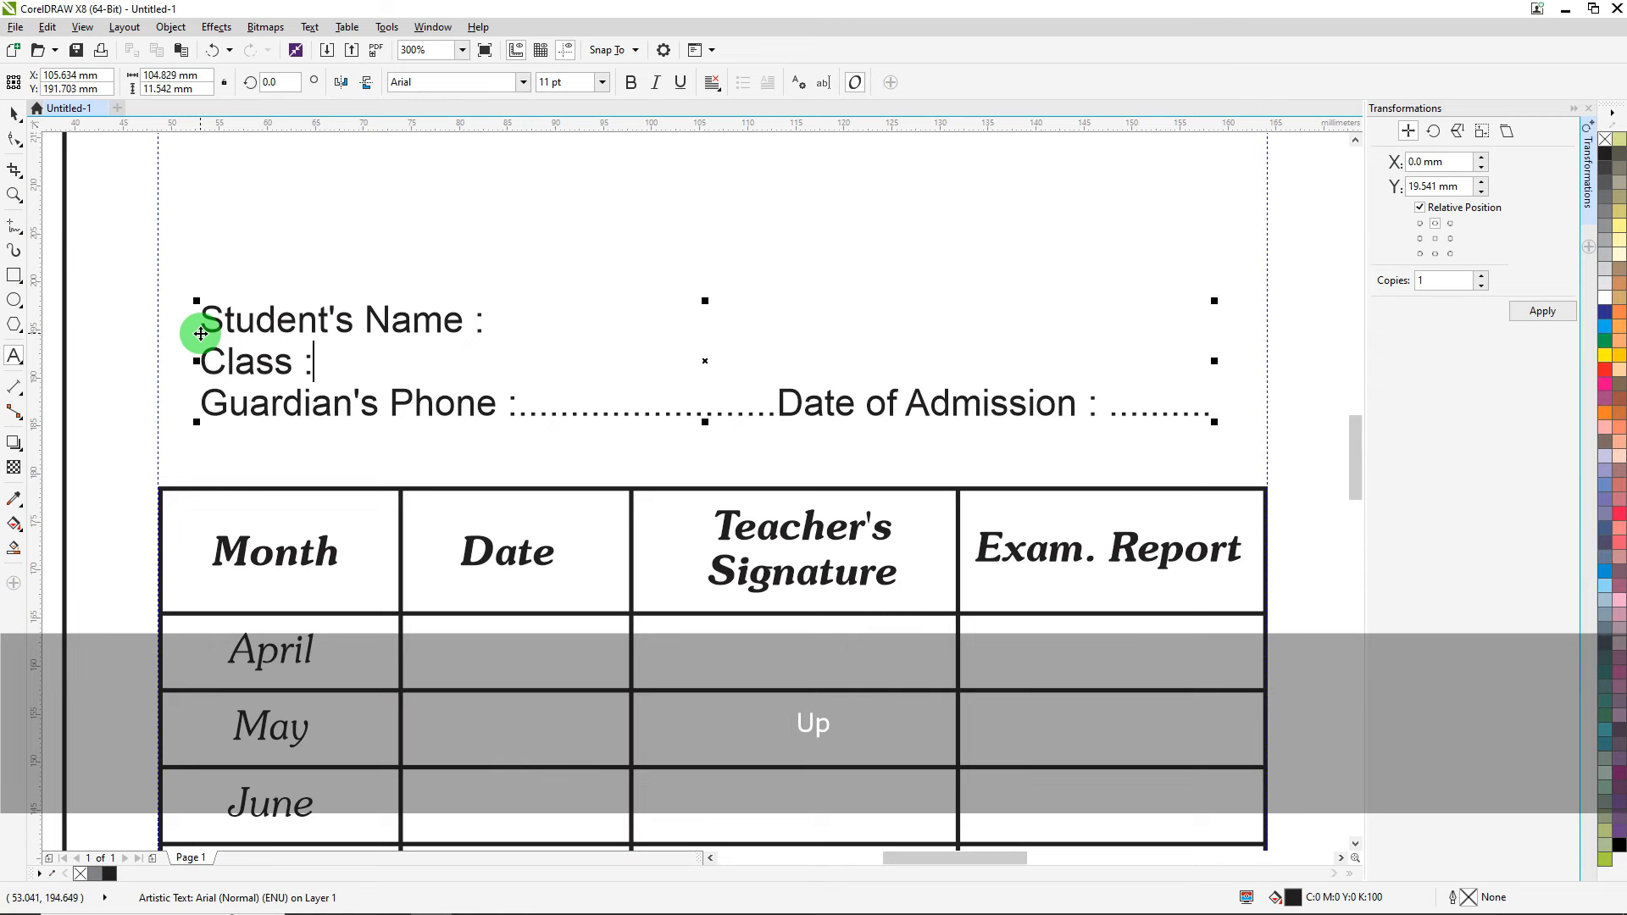
pyautogui.write('......................')
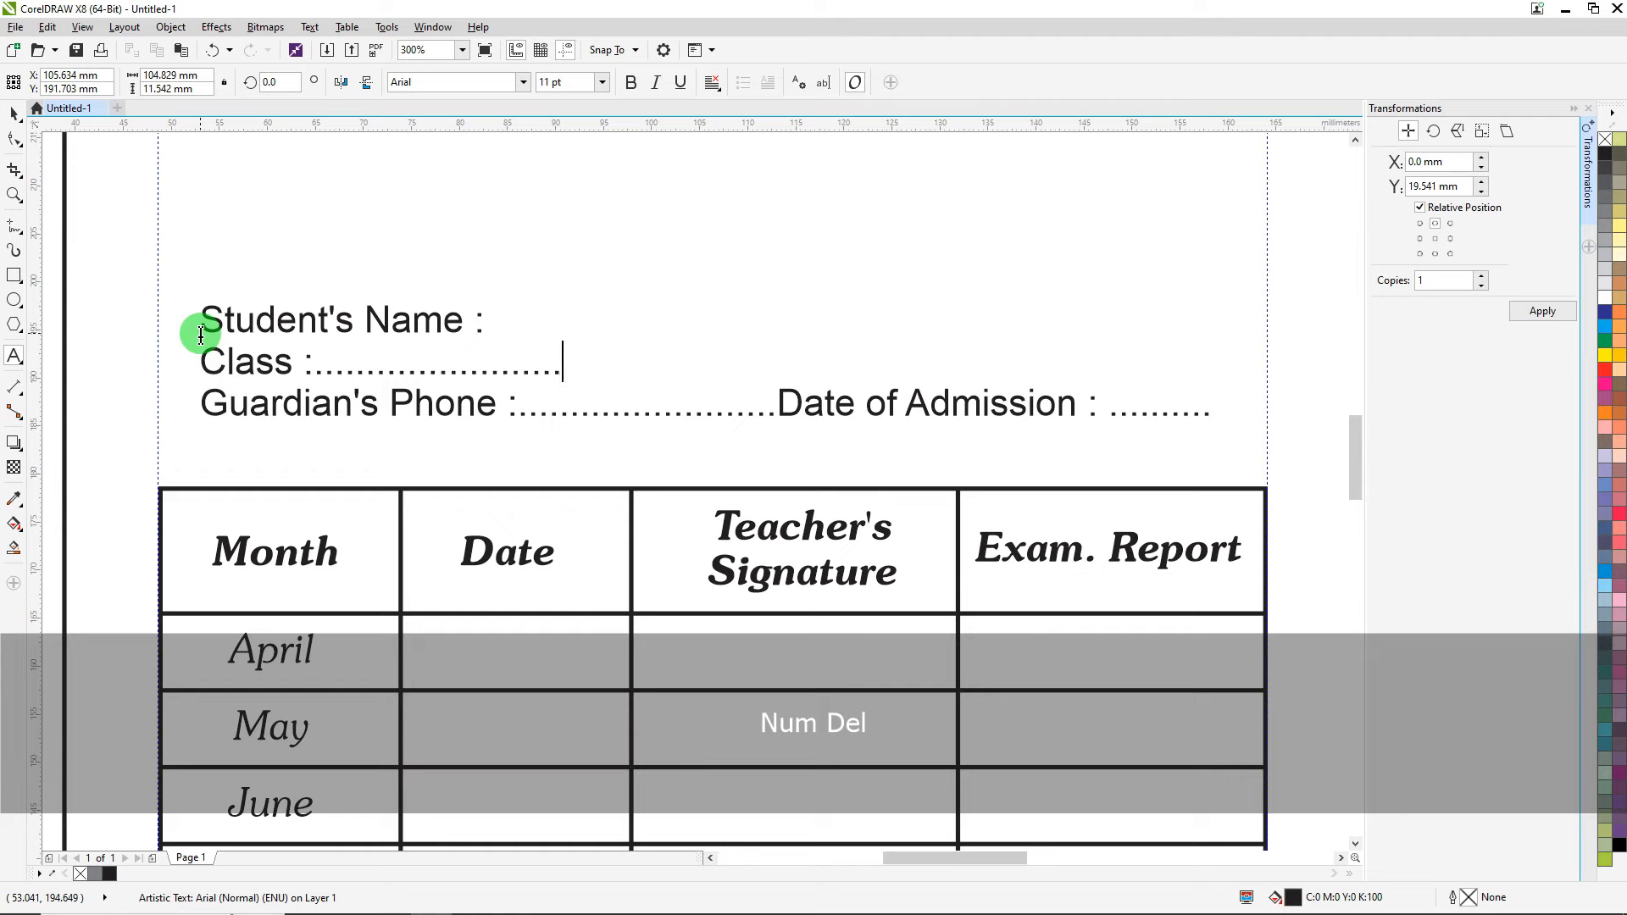
pyautogui.write('..Student')
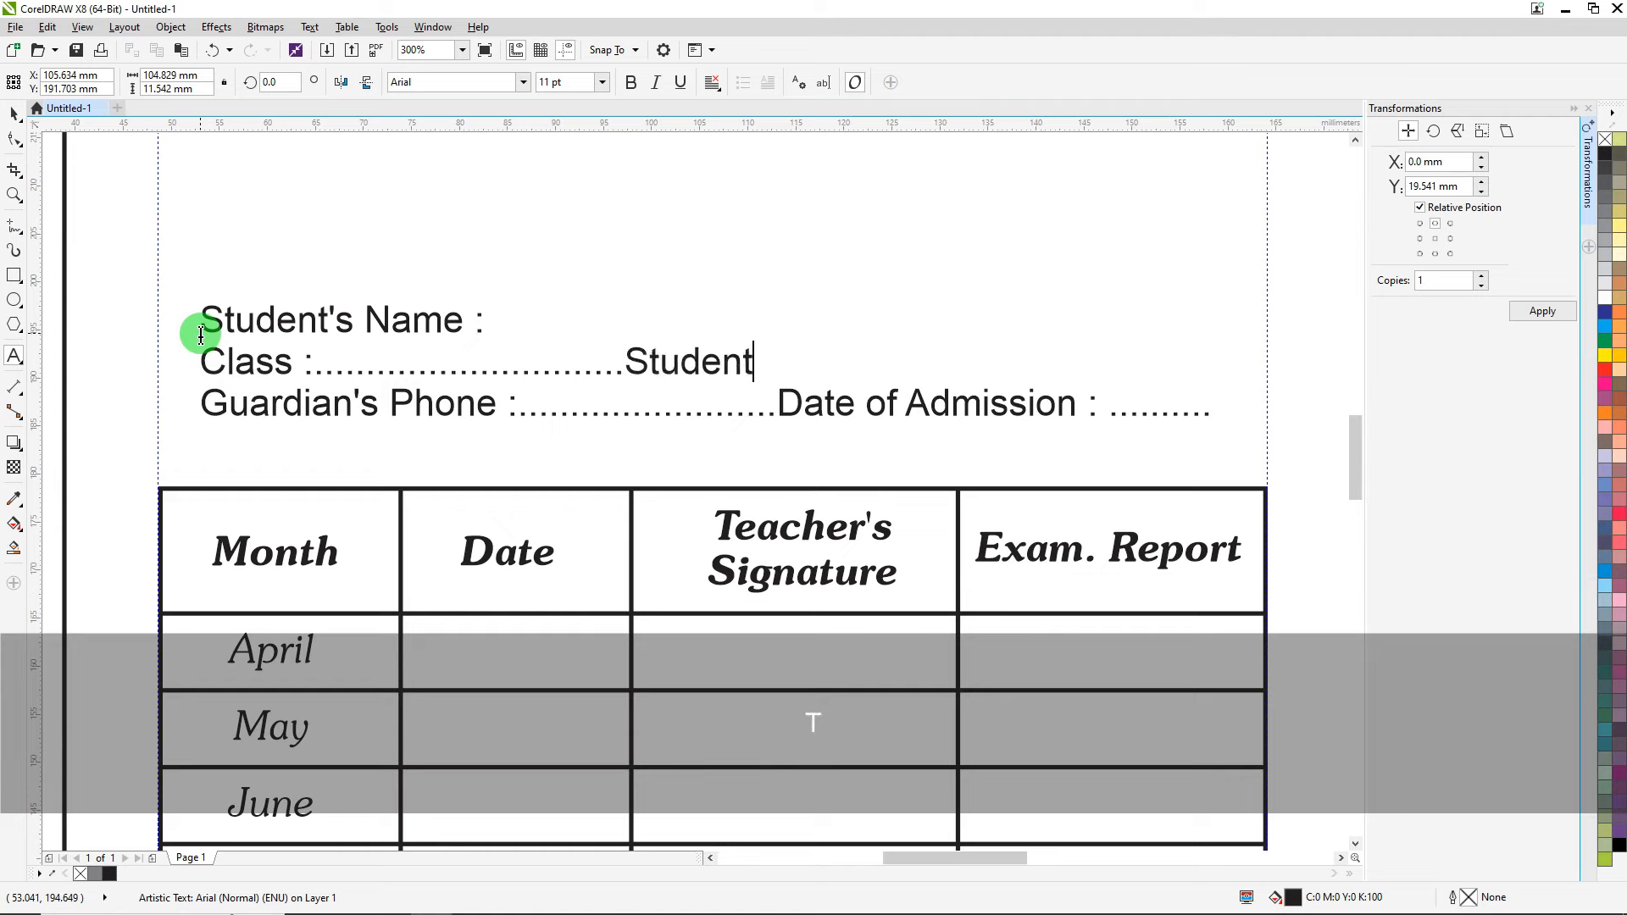
pyautogui.write("'s I")
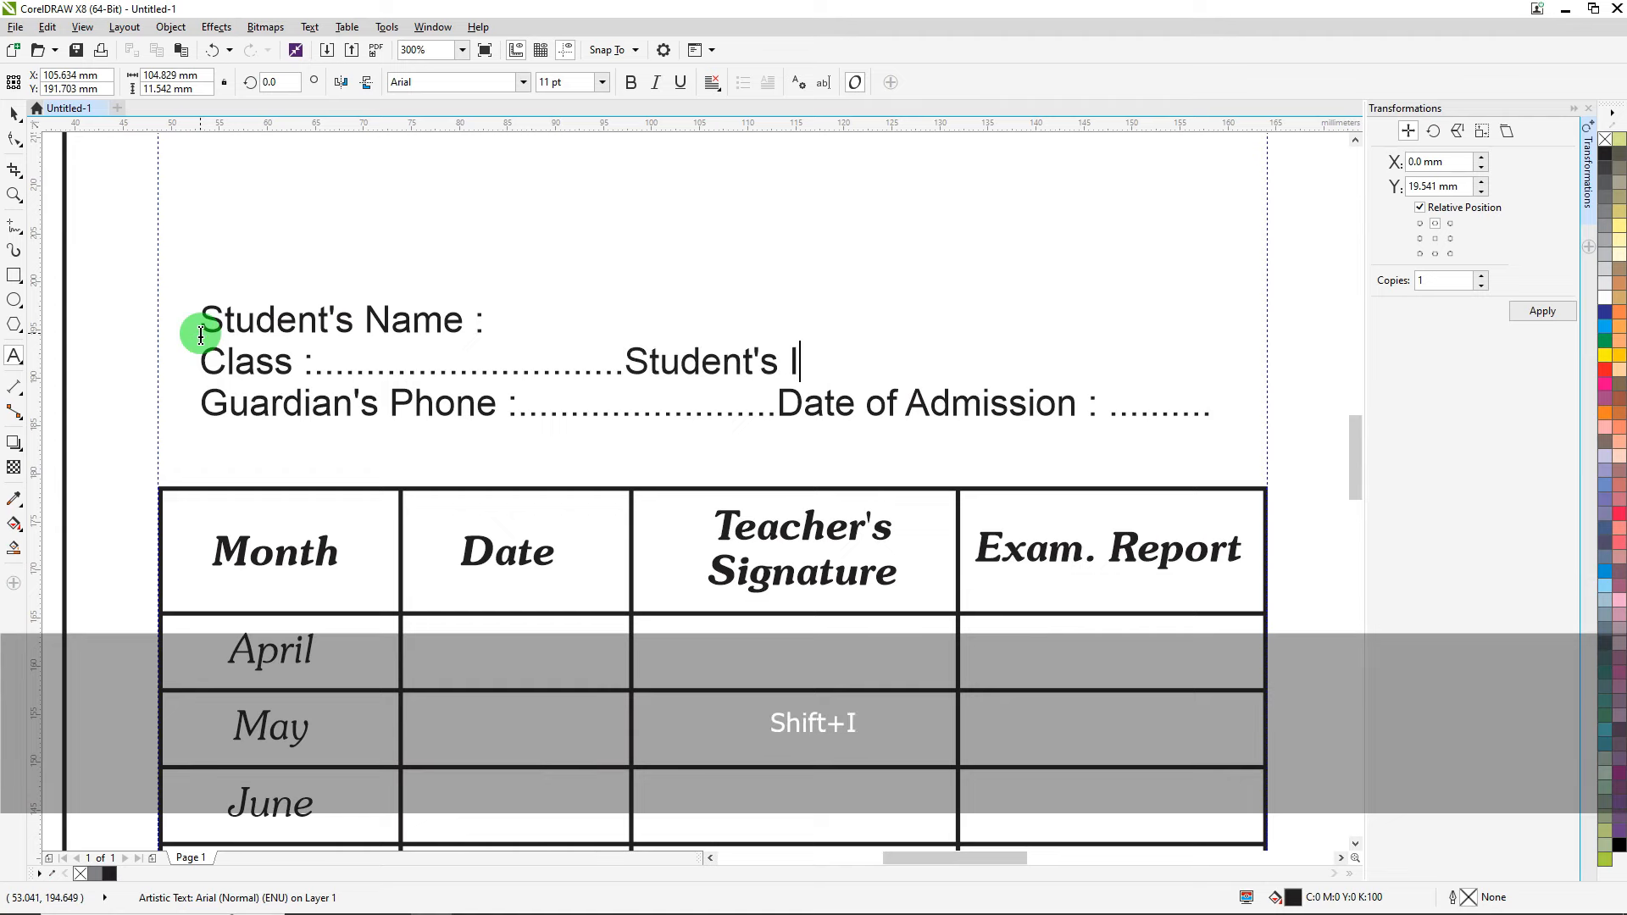
pyautogui.write('D : .................')
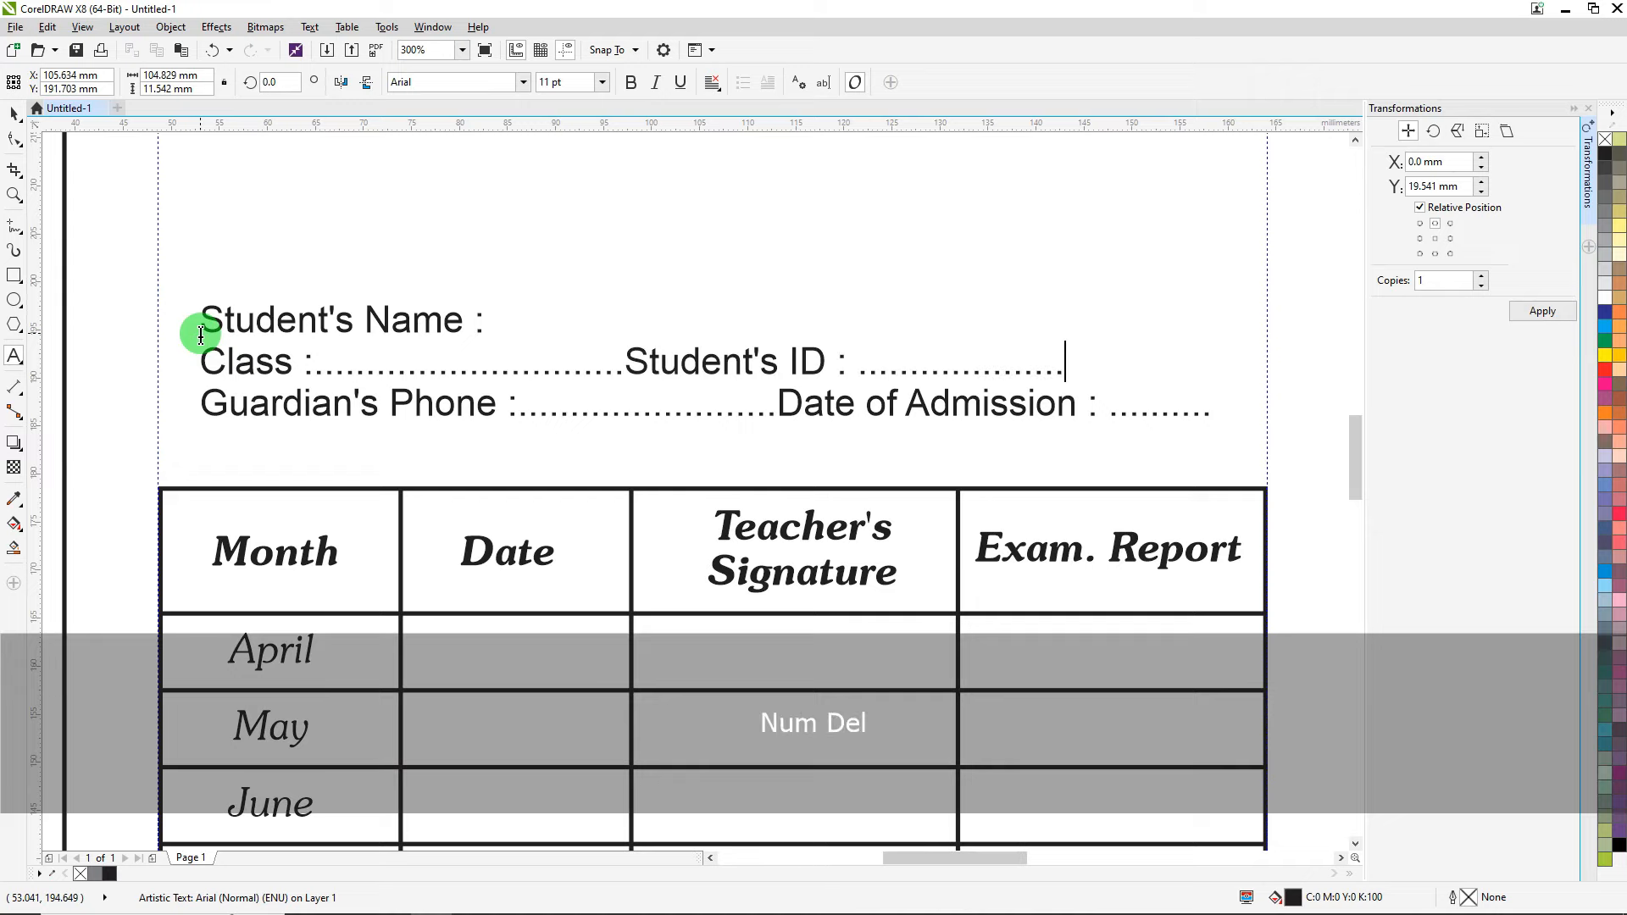
# Examine the lettering style, punctuation and dotted blanks of the student detail lines in the card photo.
pyautogui.scroll(-2, 108, 272)
pyautogui.click(500, 224)
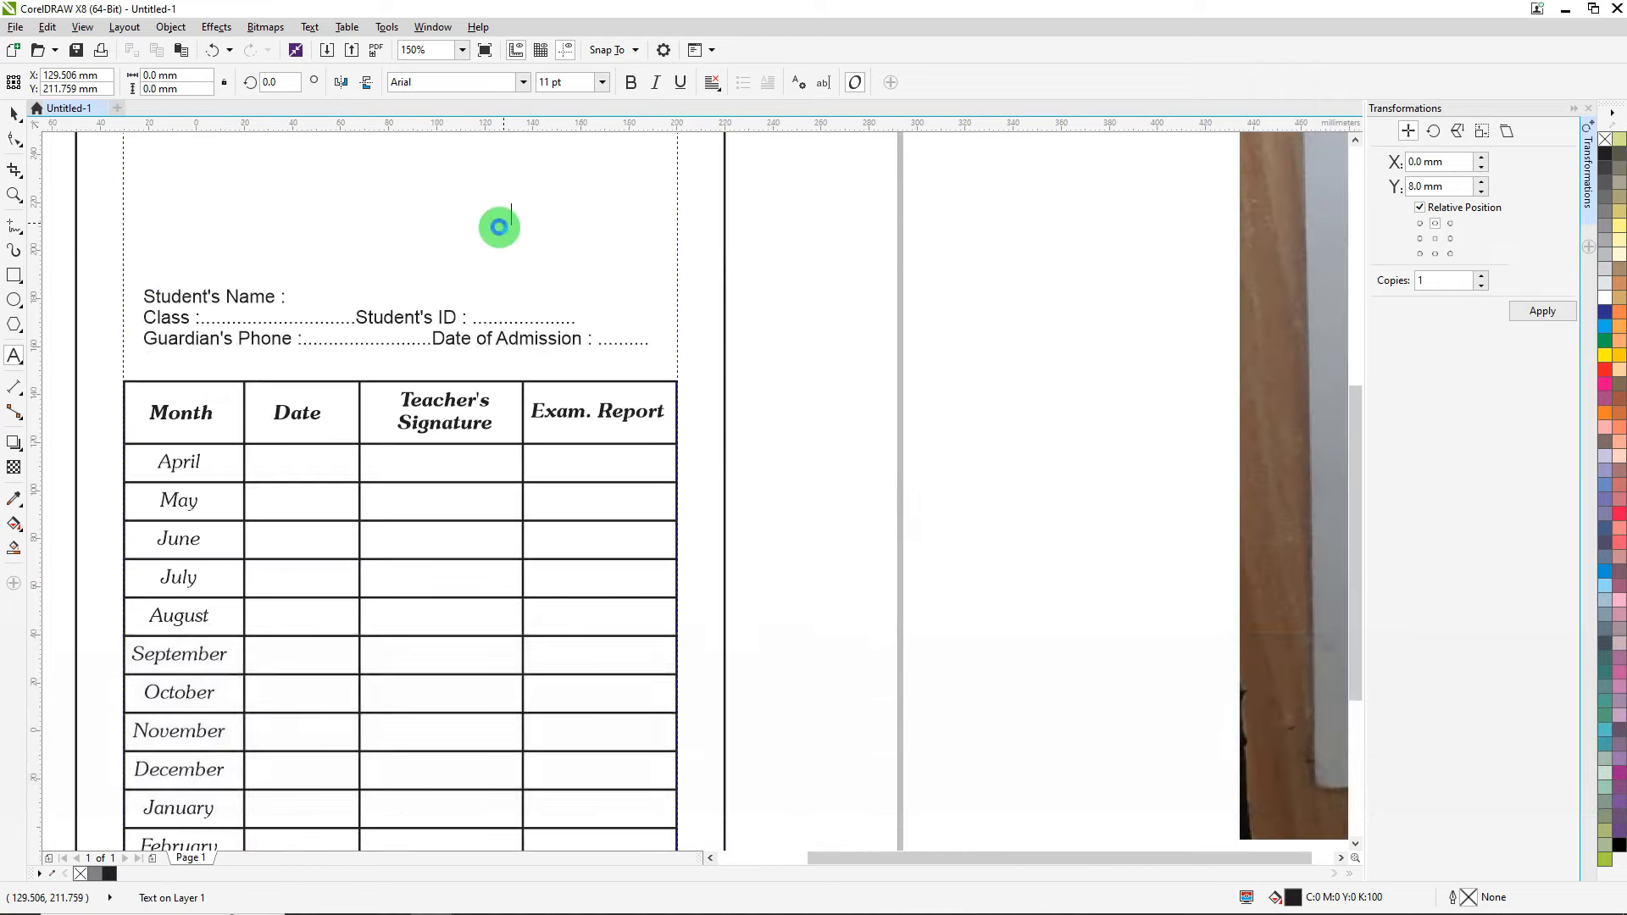
pyautogui.scroll(-4, 500, 227)
pyautogui.scroll(6, 799, 161)
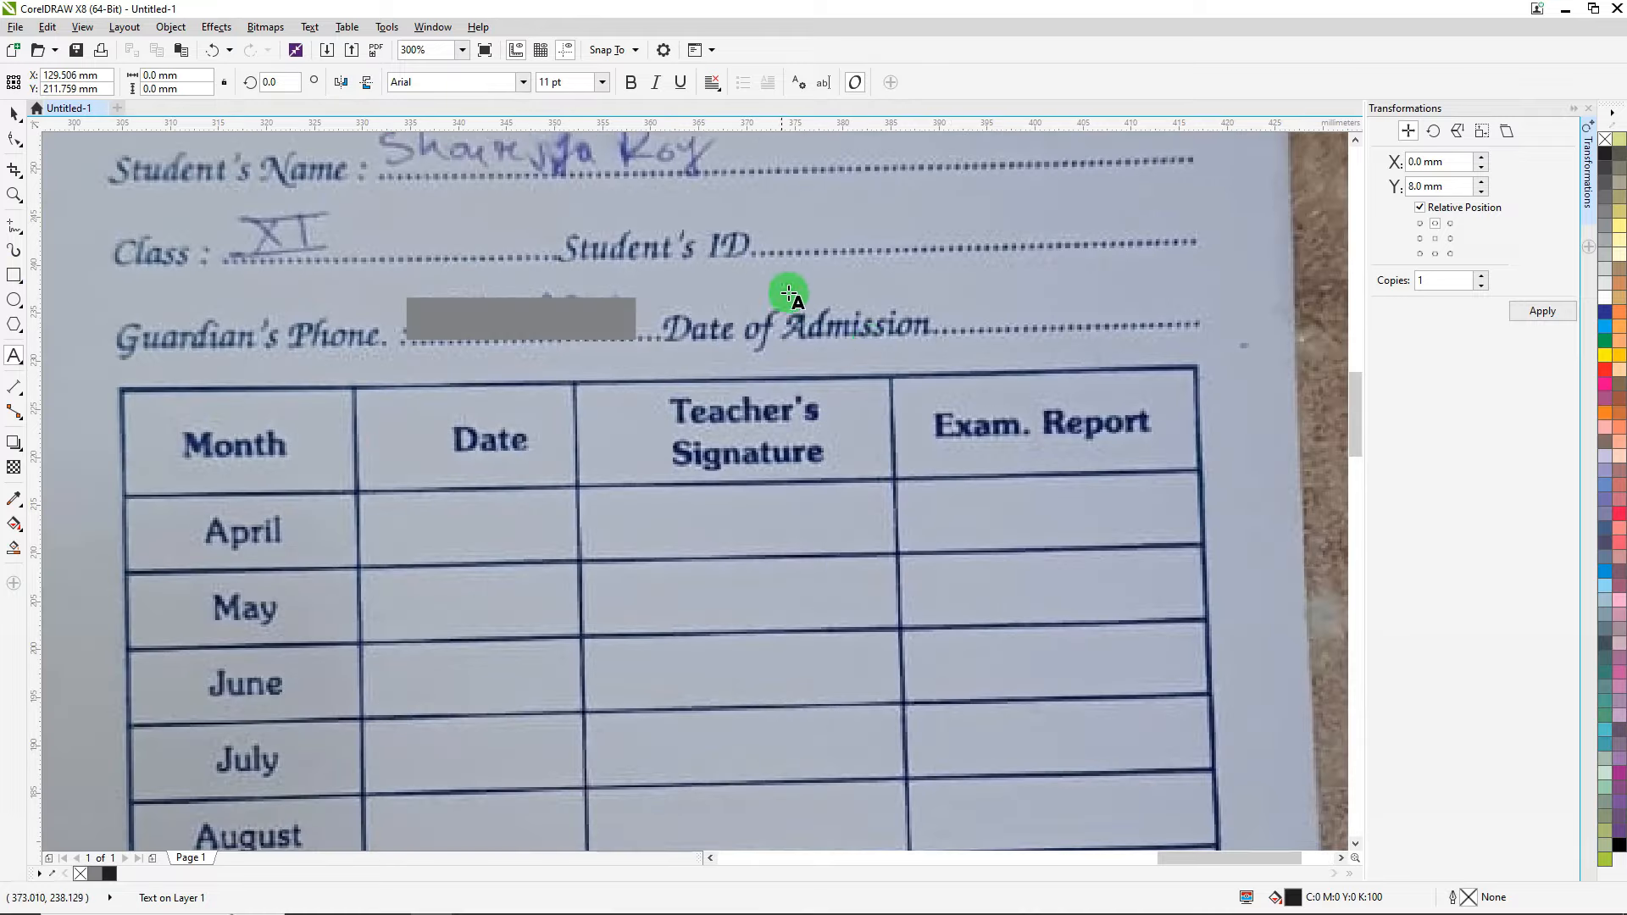
pyautogui.scroll(2, 881, 335)
pyautogui.scroll(-1, 898, 326)
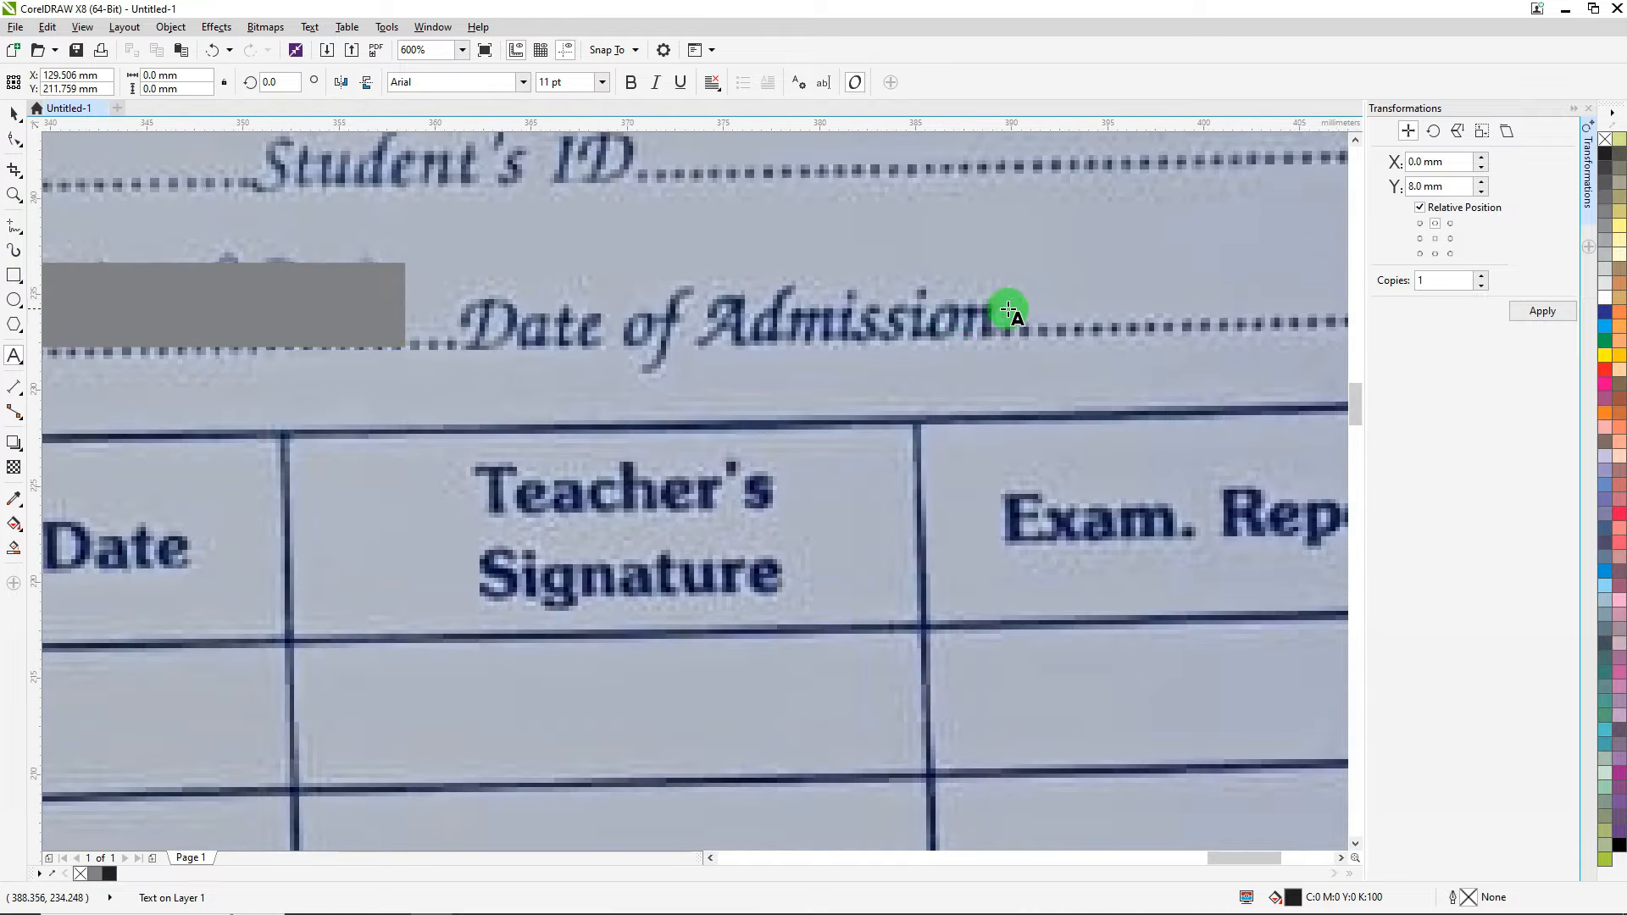
pyautogui.scroll(-2, 984, 325)
pyautogui.scroll(1, 903, 250)
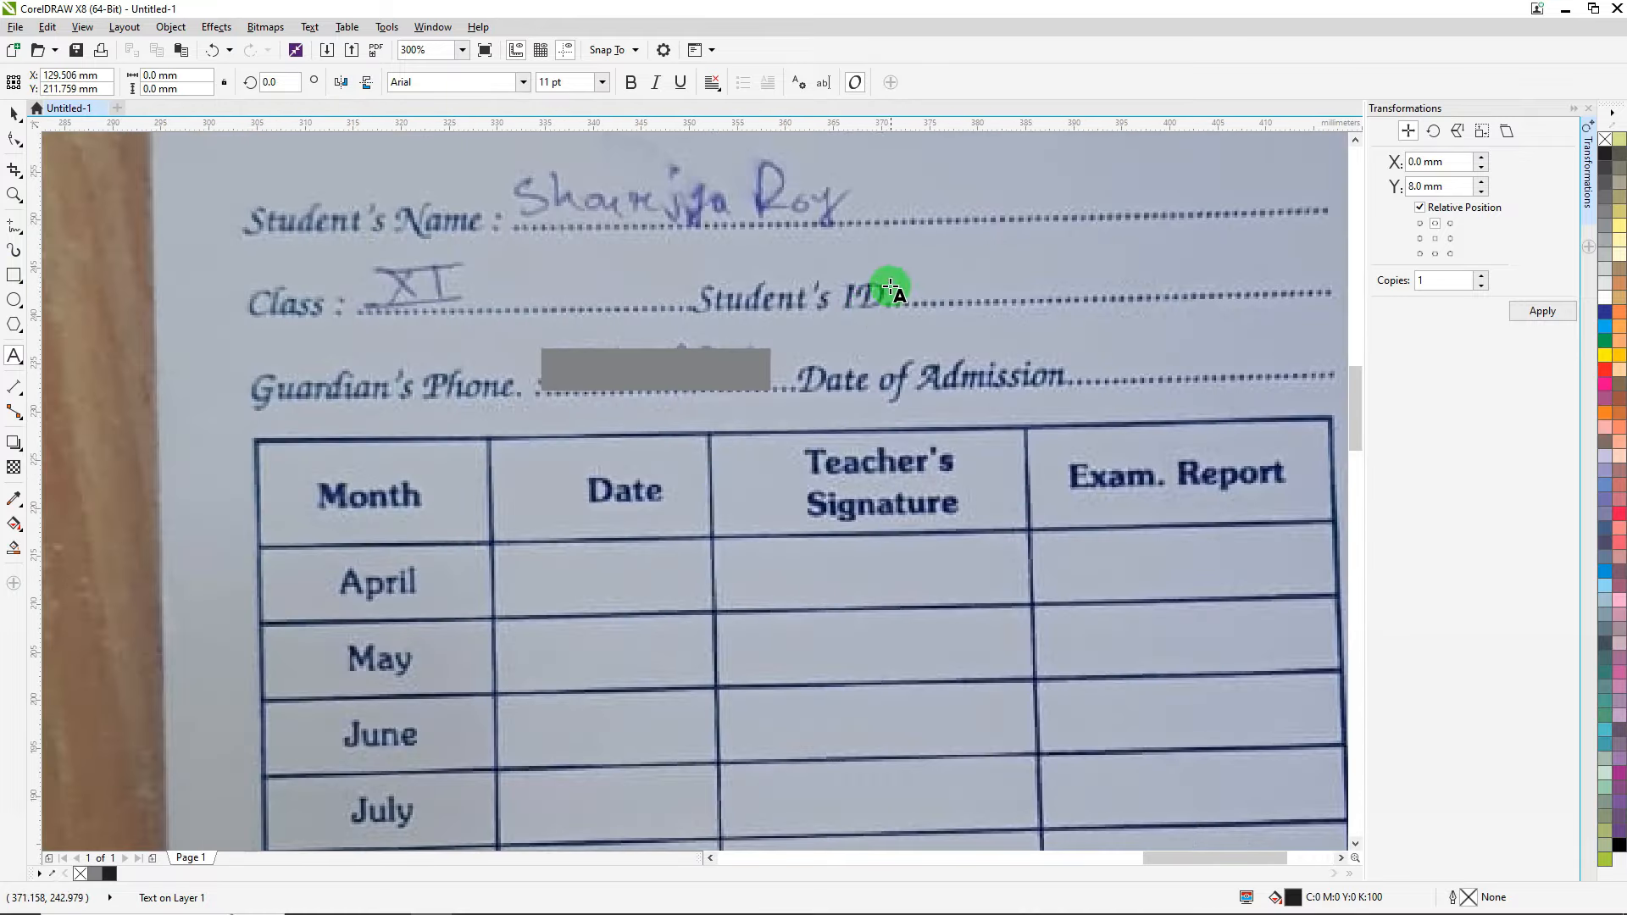
pyautogui.scroll(-1, 847, 288)
pyautogui.scroll(1, 616, 287)
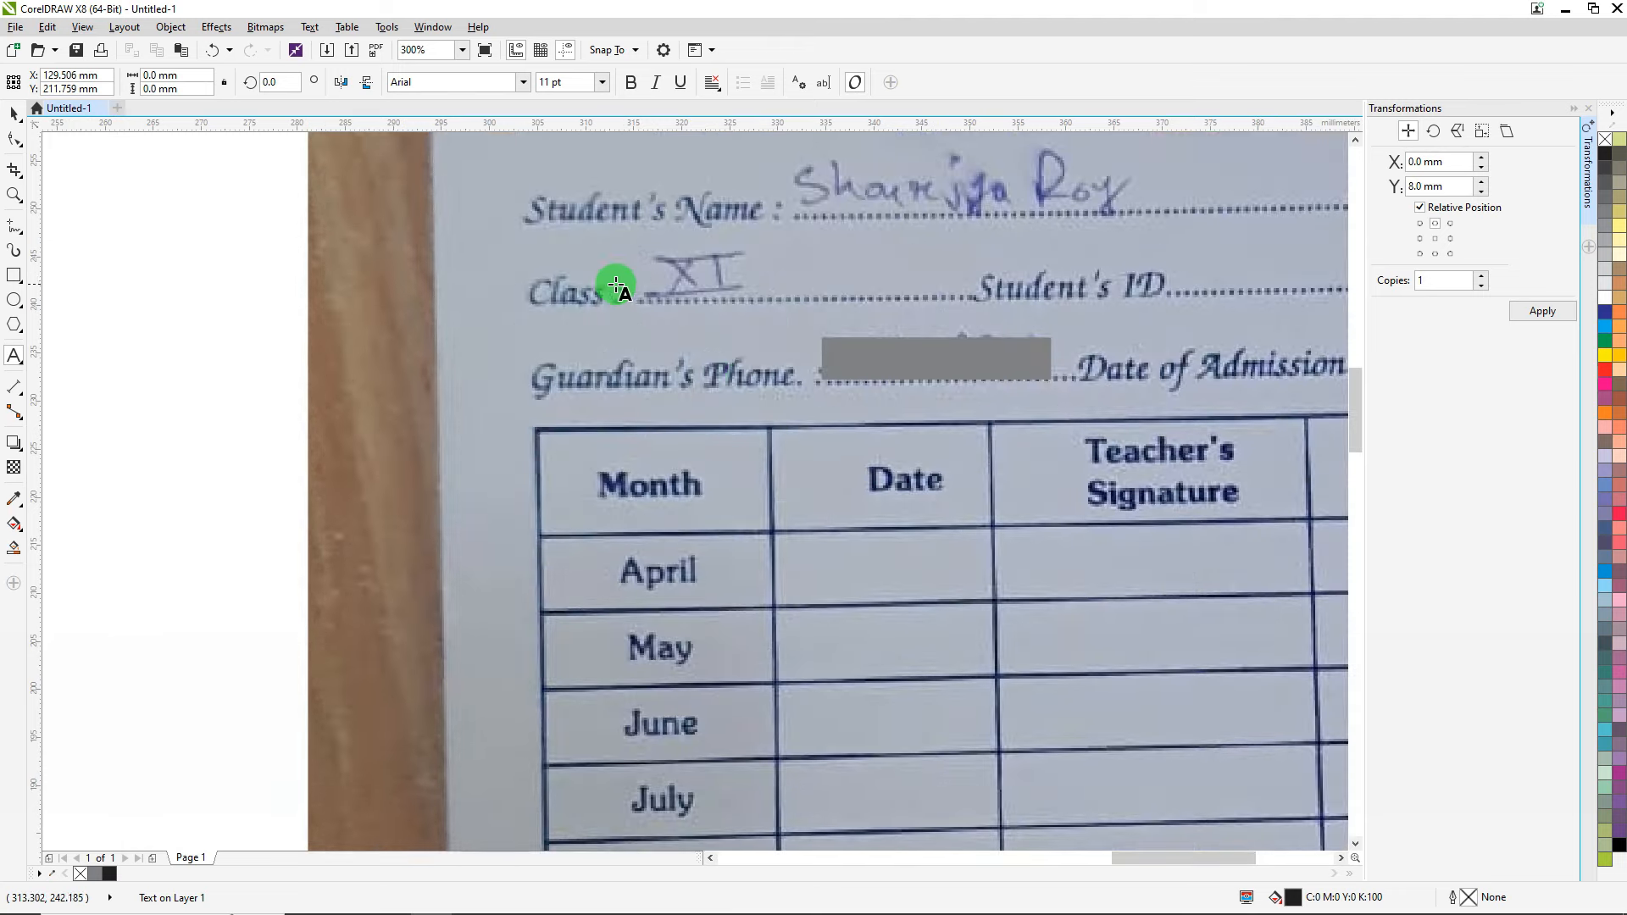
pyautogui.scroll(-1, 766, 360)
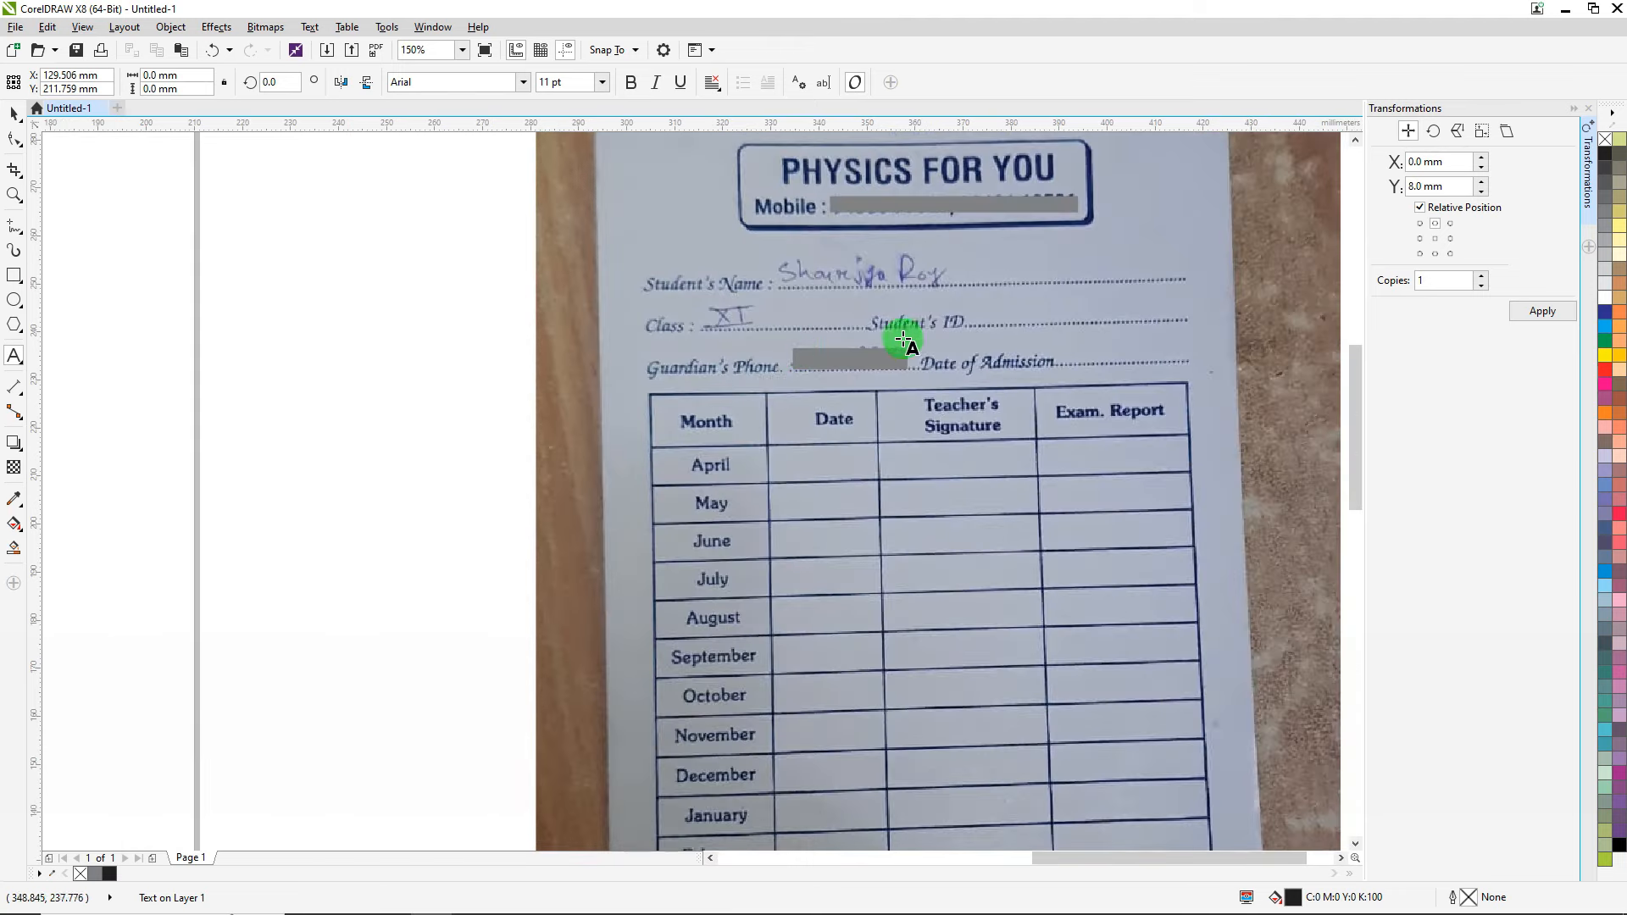
pyautogui.scroll(-2, 898, 347)
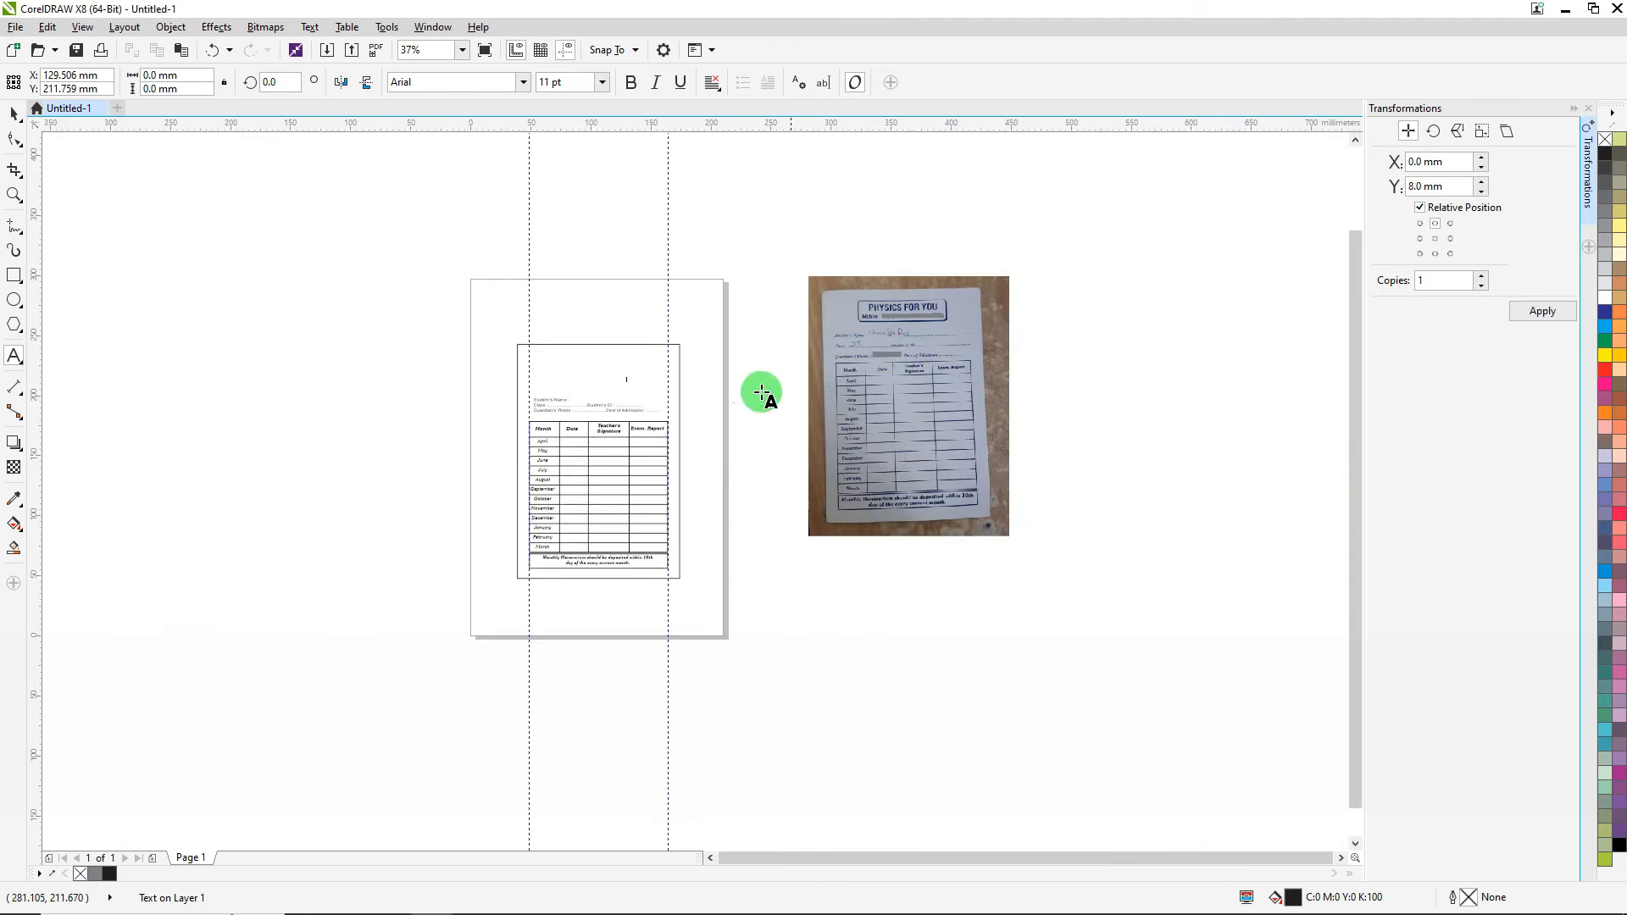
# Set the student detail text block to 15 pt in the Monotype Corsiva font.
pyautogui.scroll(2, 542, 389)
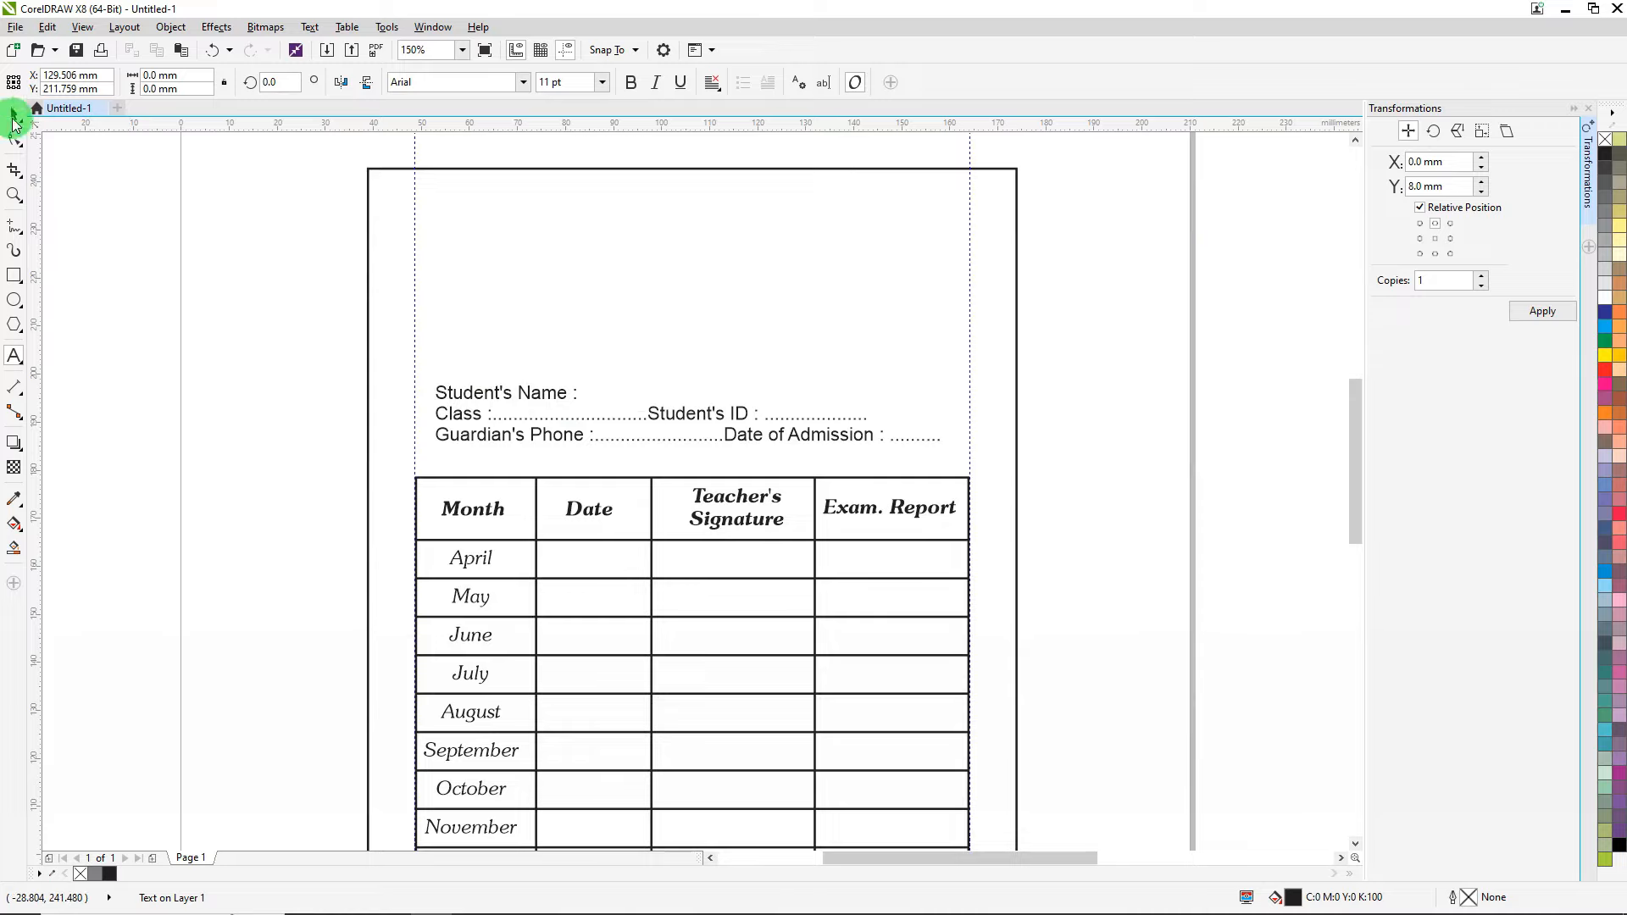
pyautogui.click(12, 119)
pyautogui.click(526, 389)
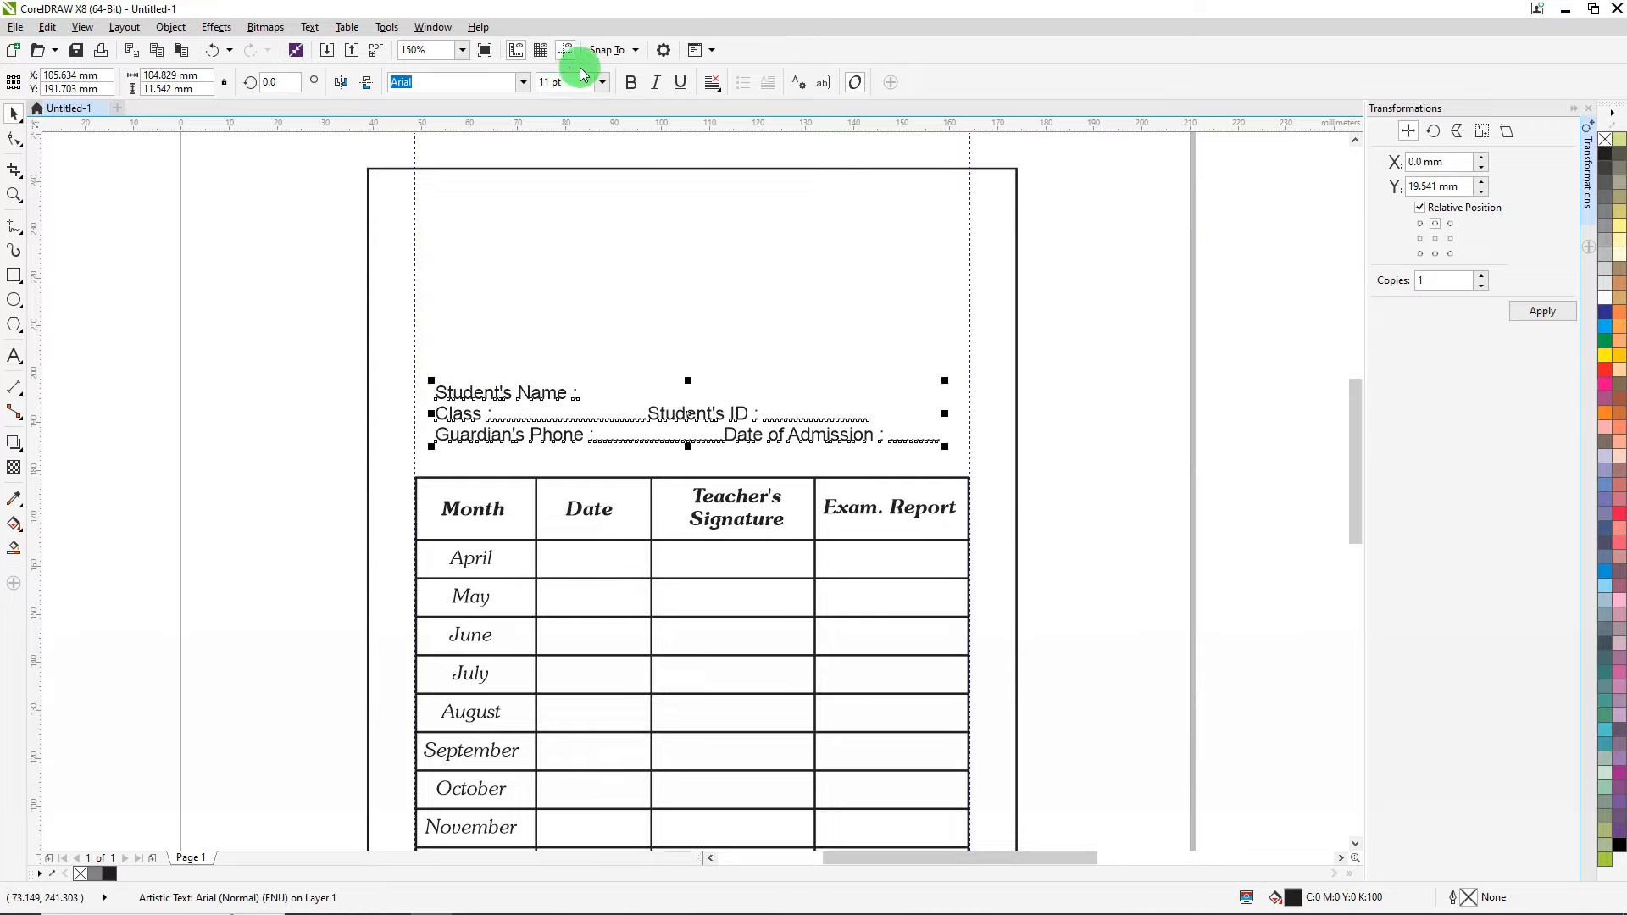
pyautogui.hotkey('ctrl', 'shift', 'p')
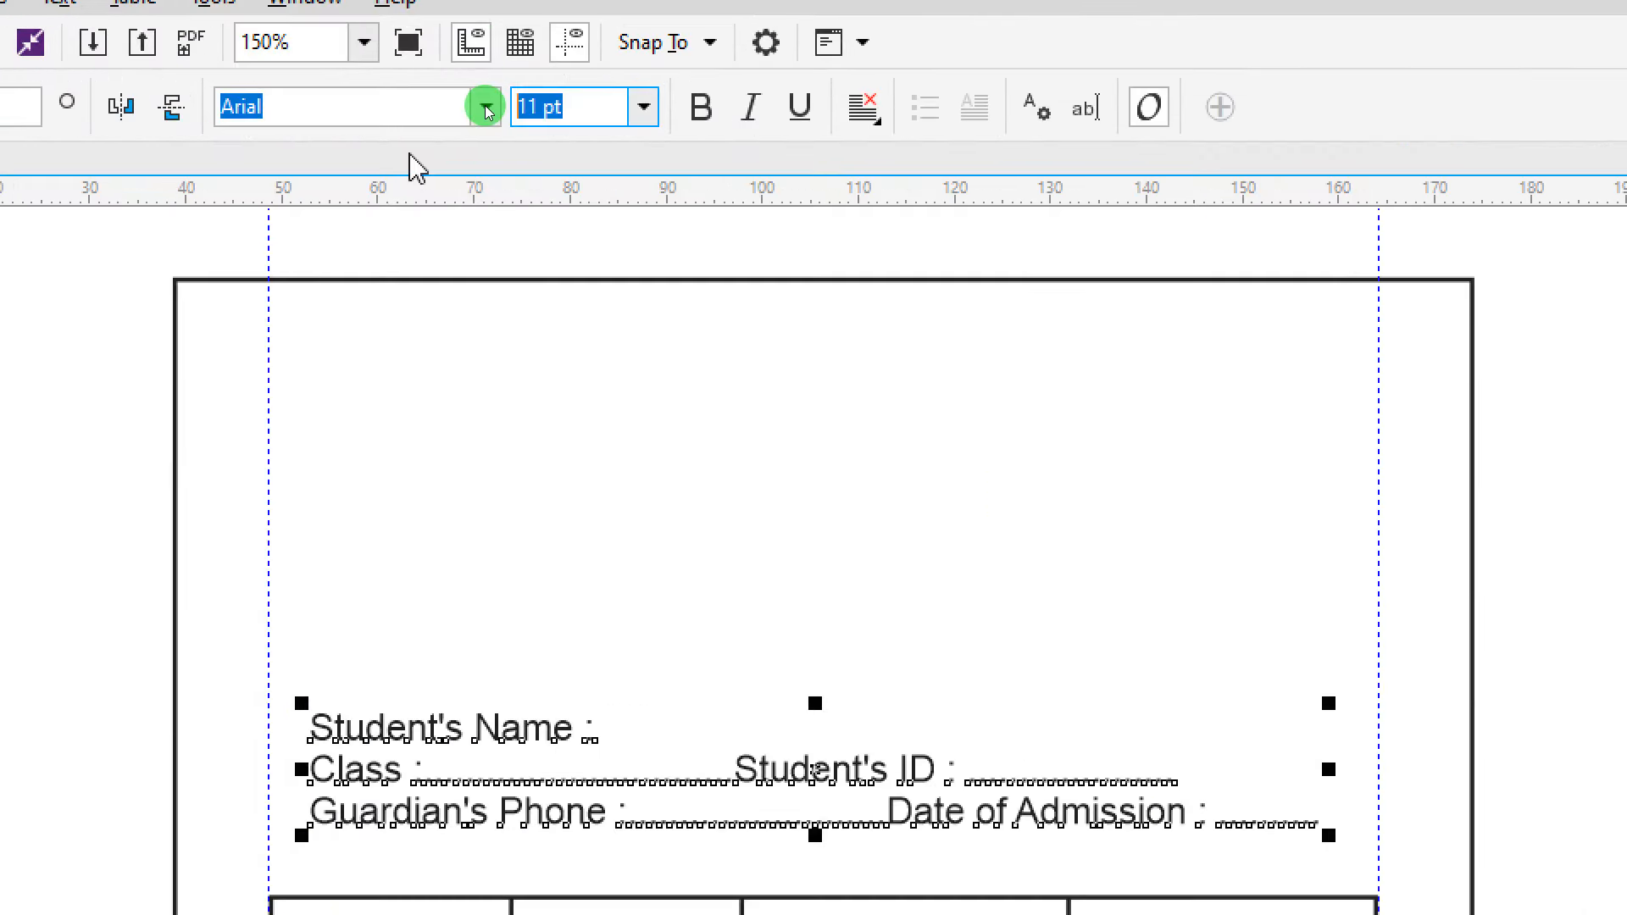
pyautogui.write('15')
pyautogui.press('Return')
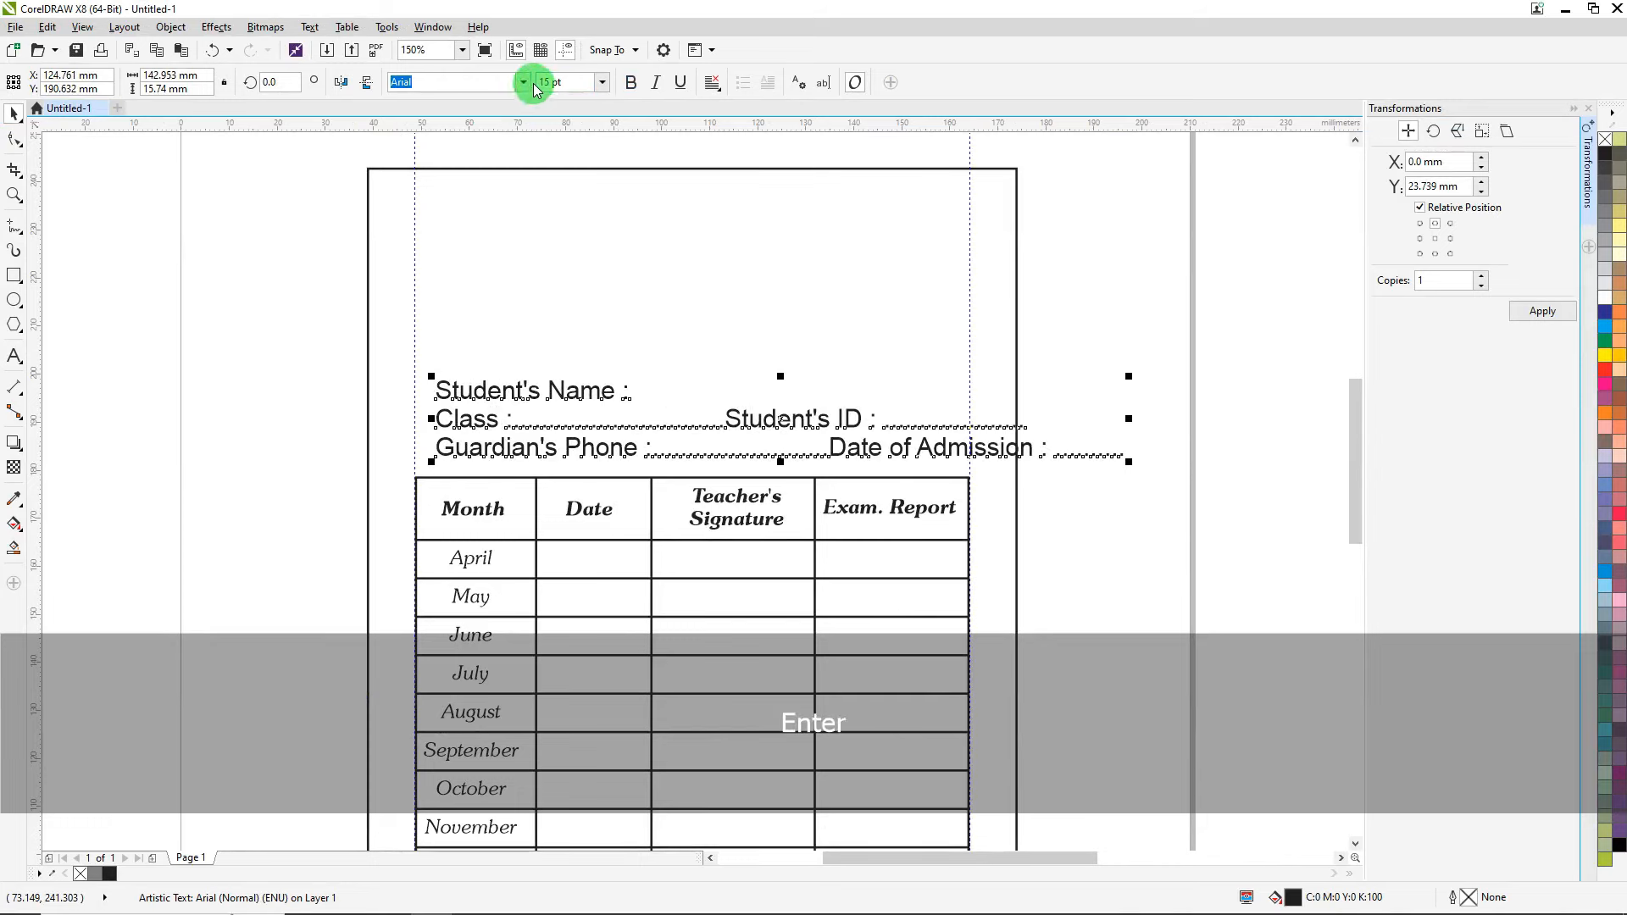
pyautogui.click(525, 82)
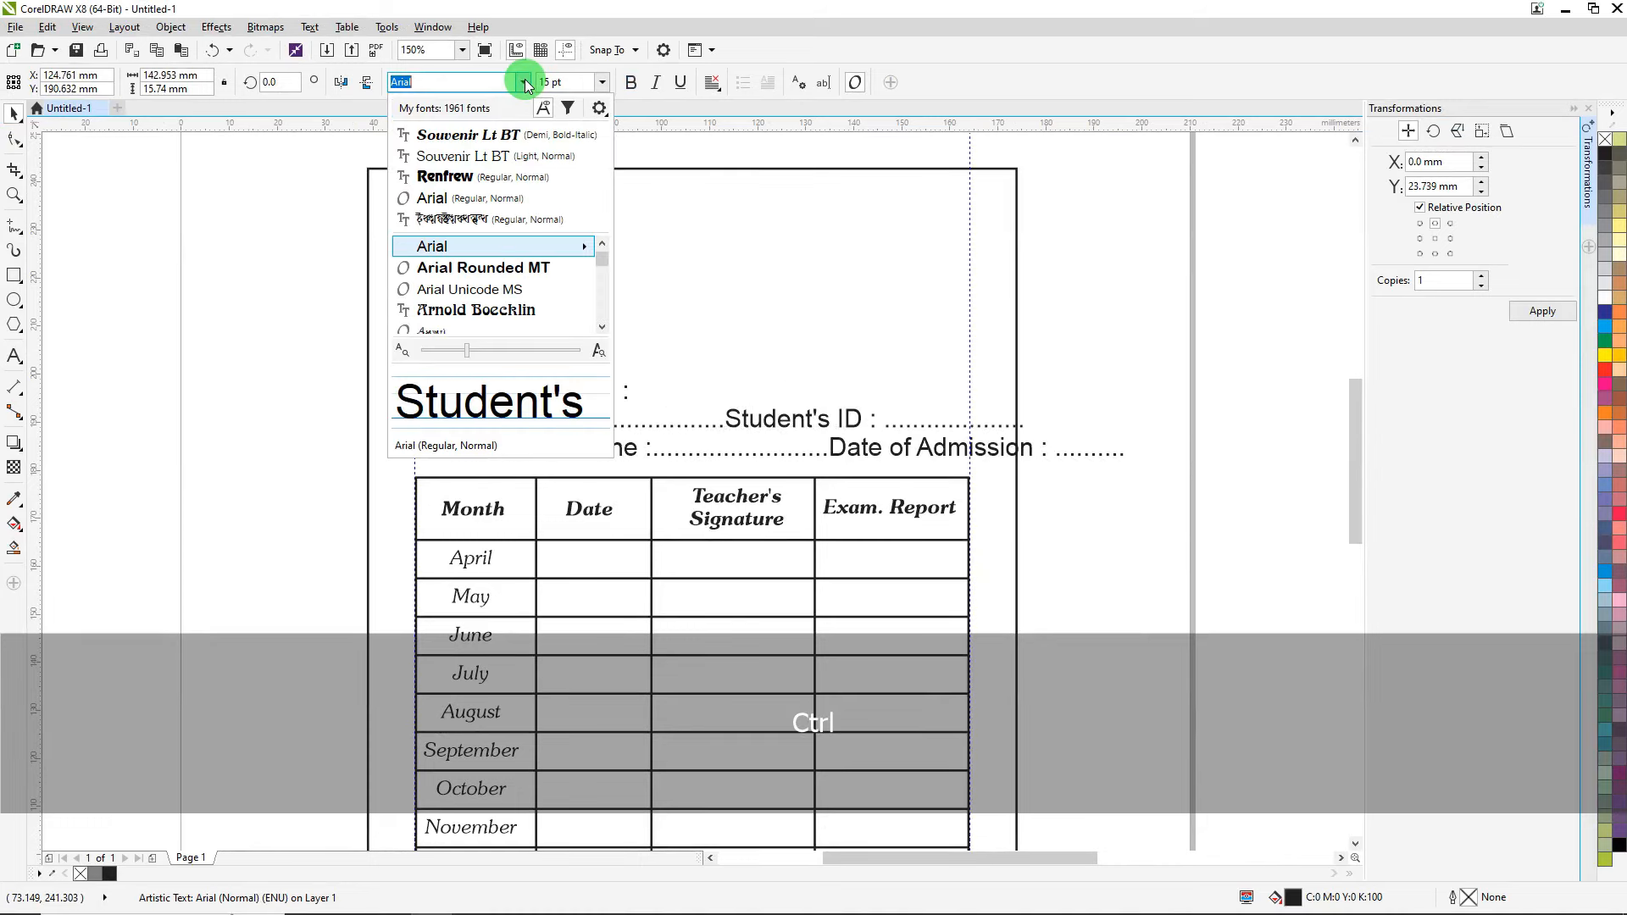
pyautogui.write('monoty')
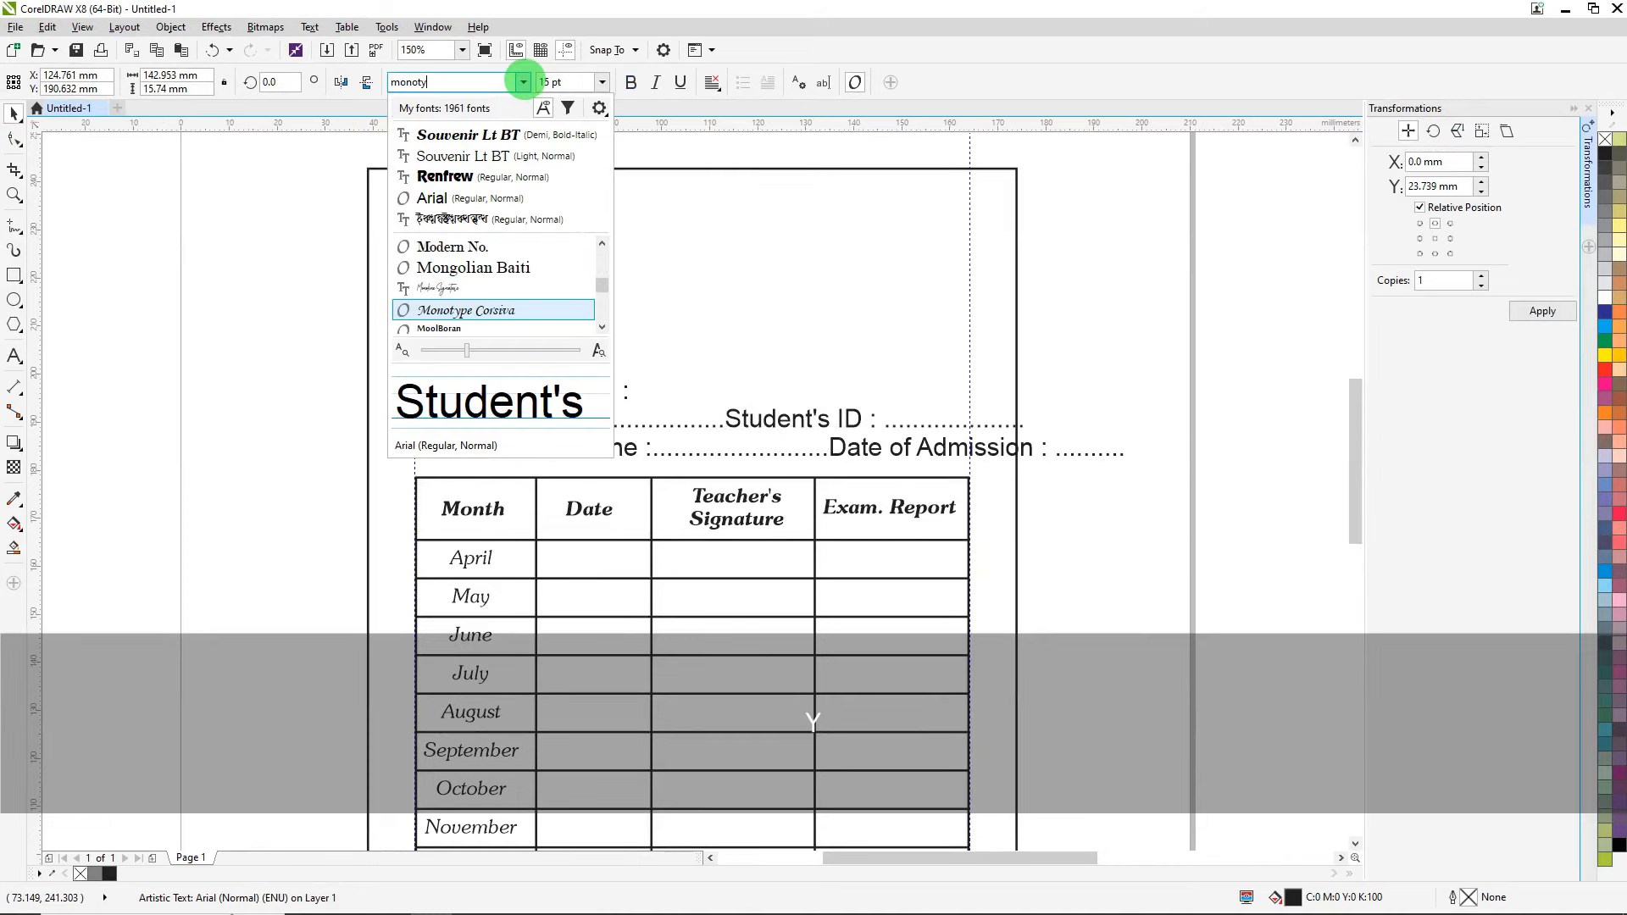
pyautogui.press('Return')
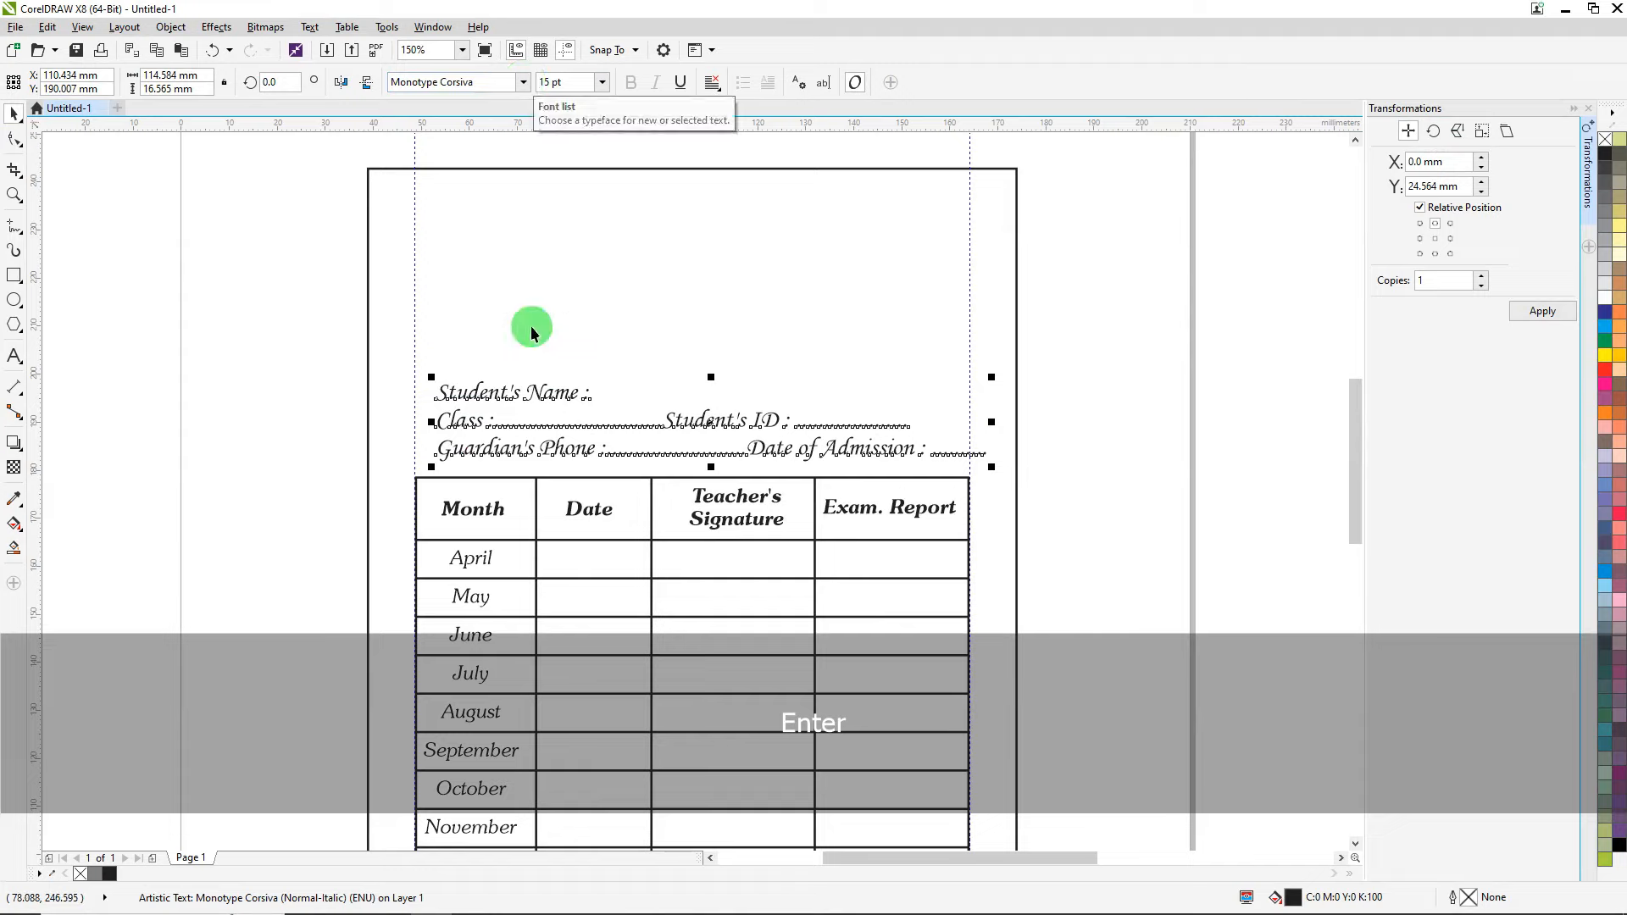
# Move the student detail block up and left so its lines start on the guideline at the table's left edge.
pyautogui.scroll(2, 465, 407)
pyautogui.moveTo(465, 382); pyautogui.dragTo(414, 303)
pyautogui.scroll(-2, 413, 302)
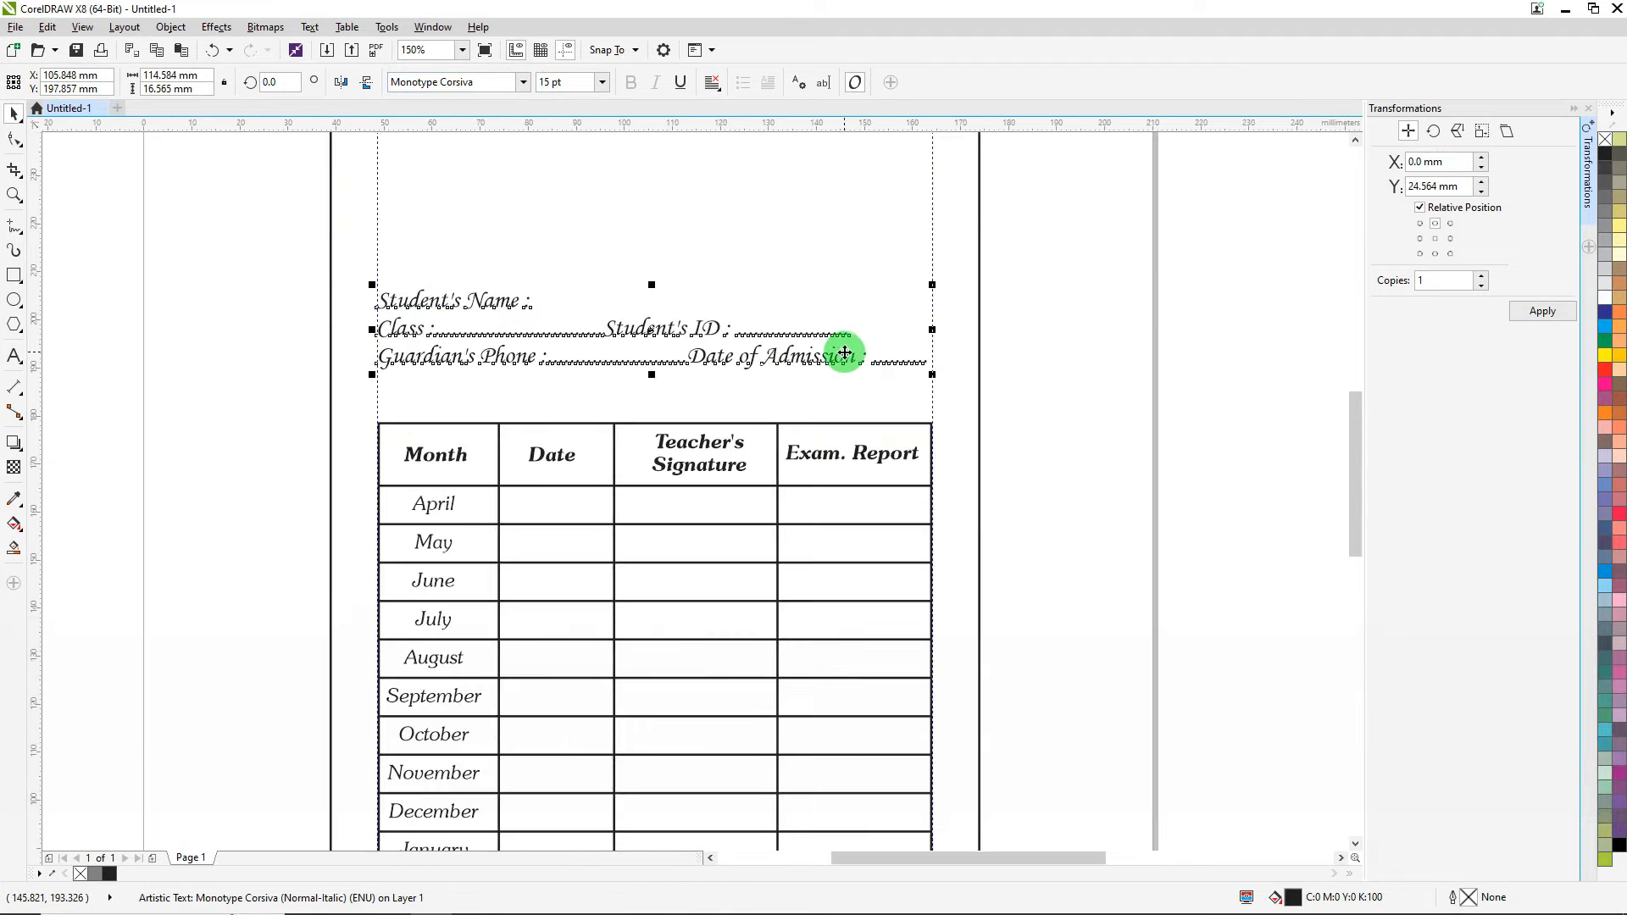
# Fill the "Student's Name :" line with dots and lengthen the "Student's ID :" dots to the guideline at the table's right edge.
pyautogui.scroll(2, 825, 348)
pyautogui.scroll(-2, 292, 316)
pyautogui.click(14, 356)
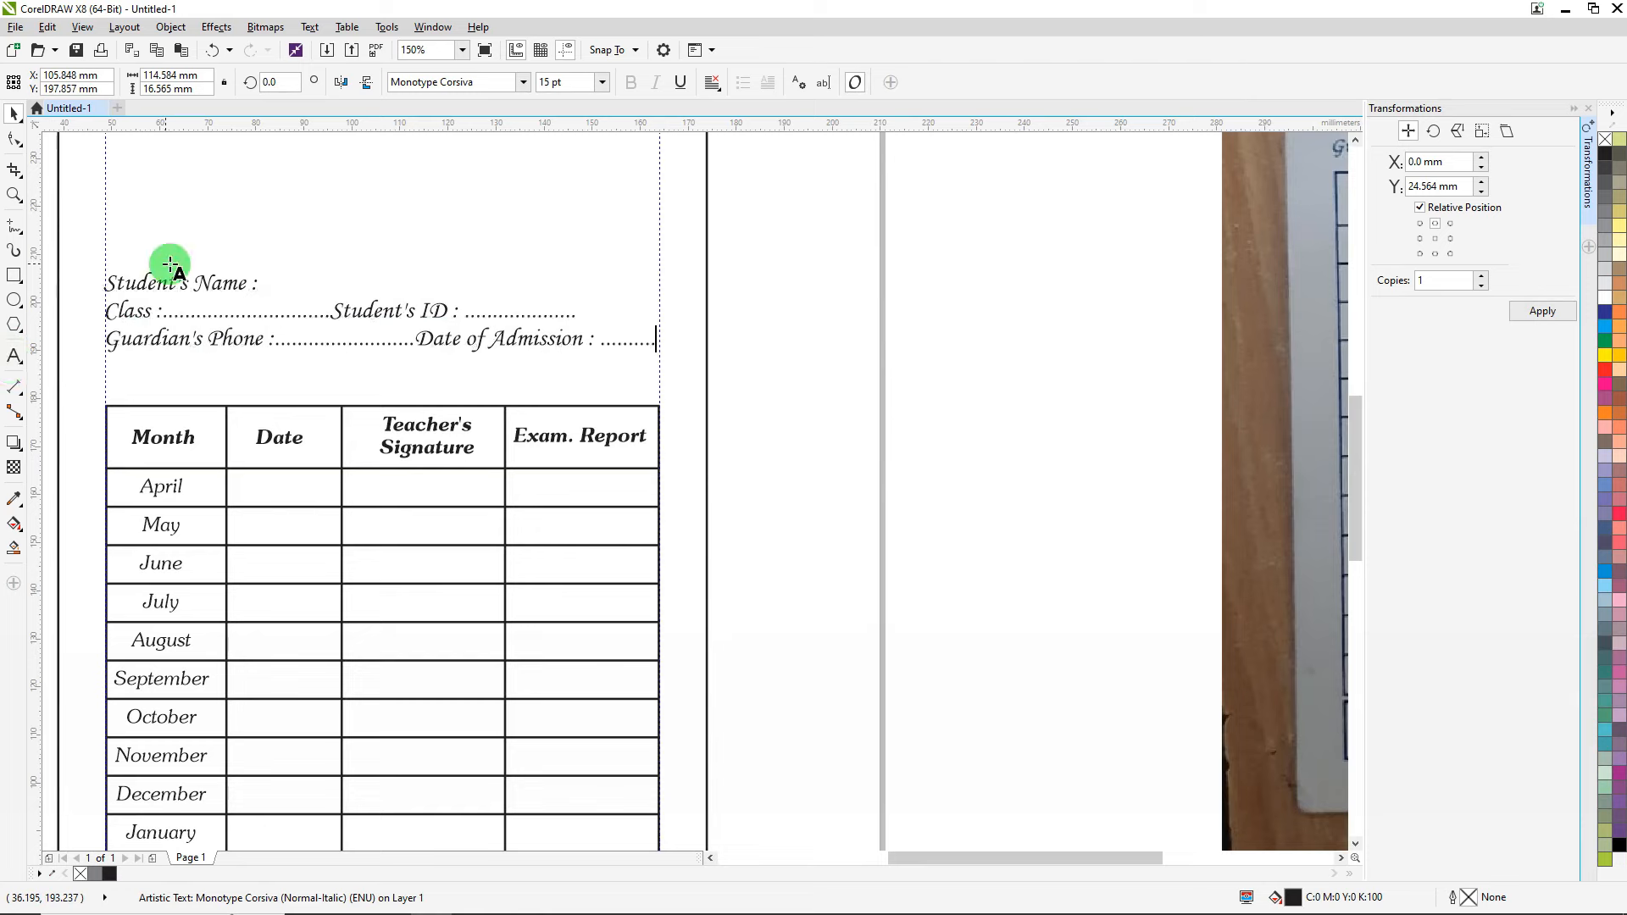
pyautogui.click(287, 283)
pyautogui.press('Delete')
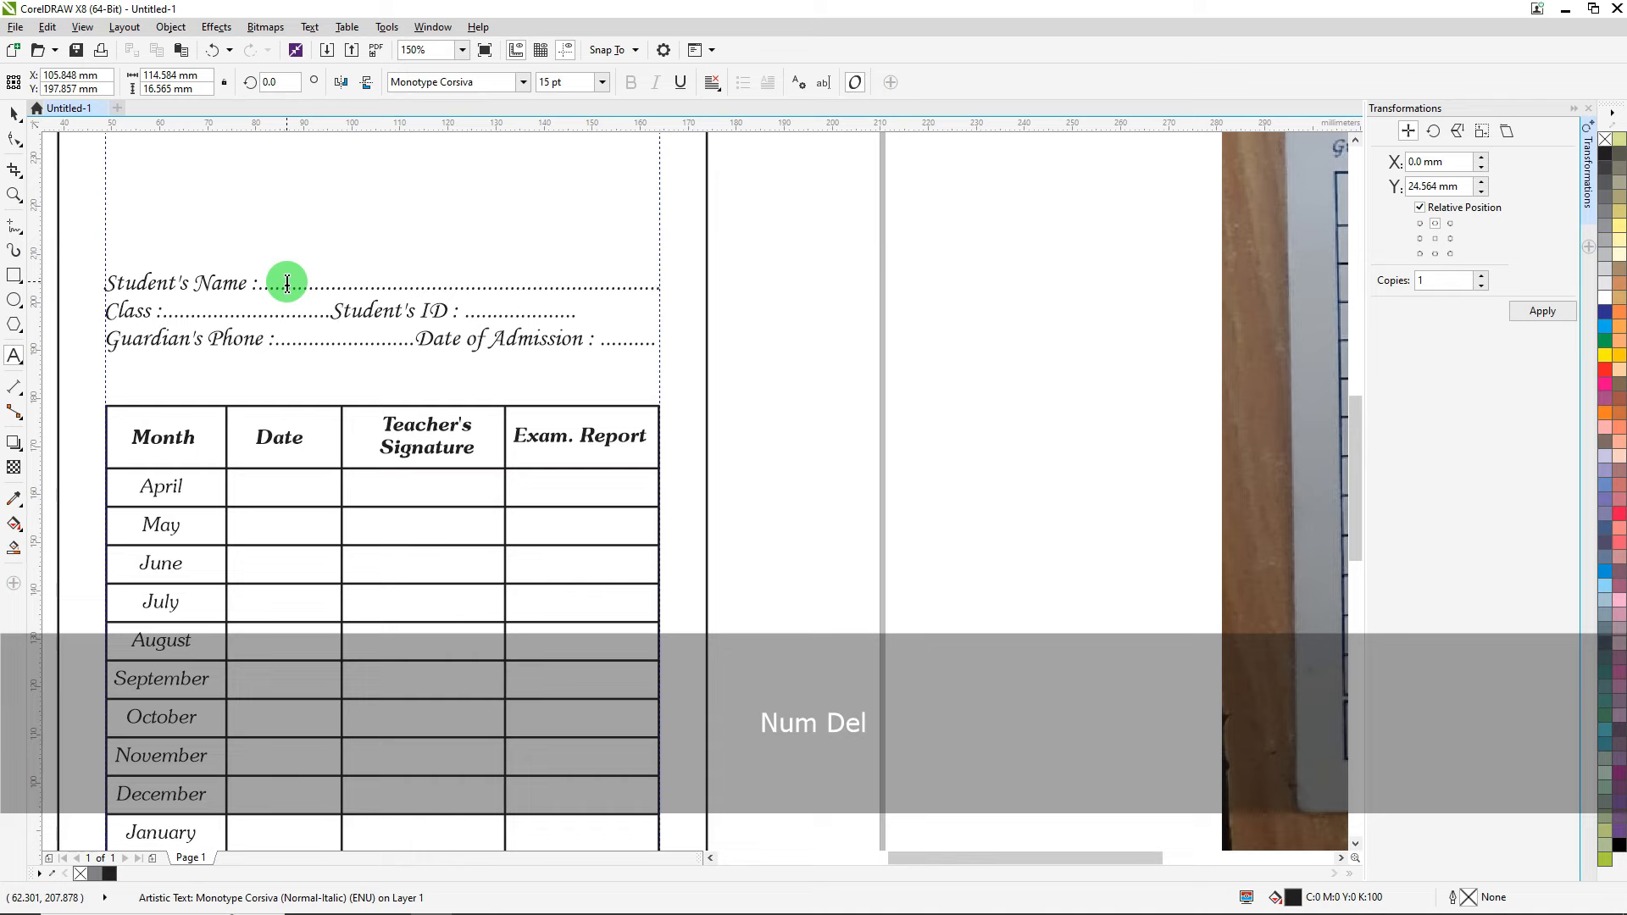
pyautogui.press('Down')
pyautogui.press('Delete')
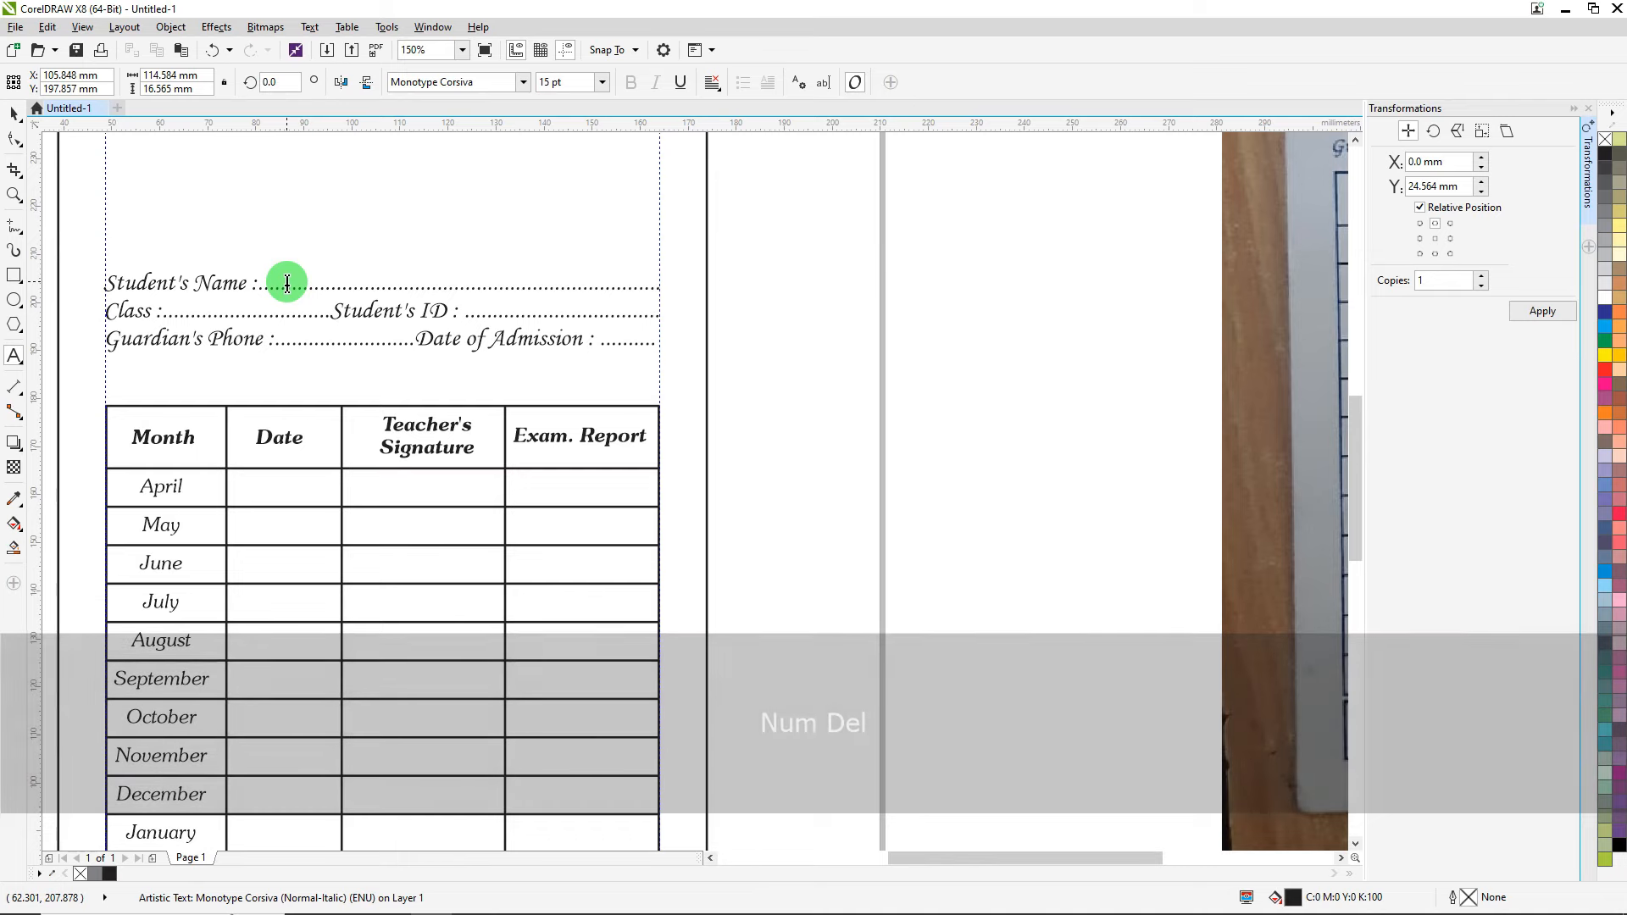
pyautogui.press('Down')
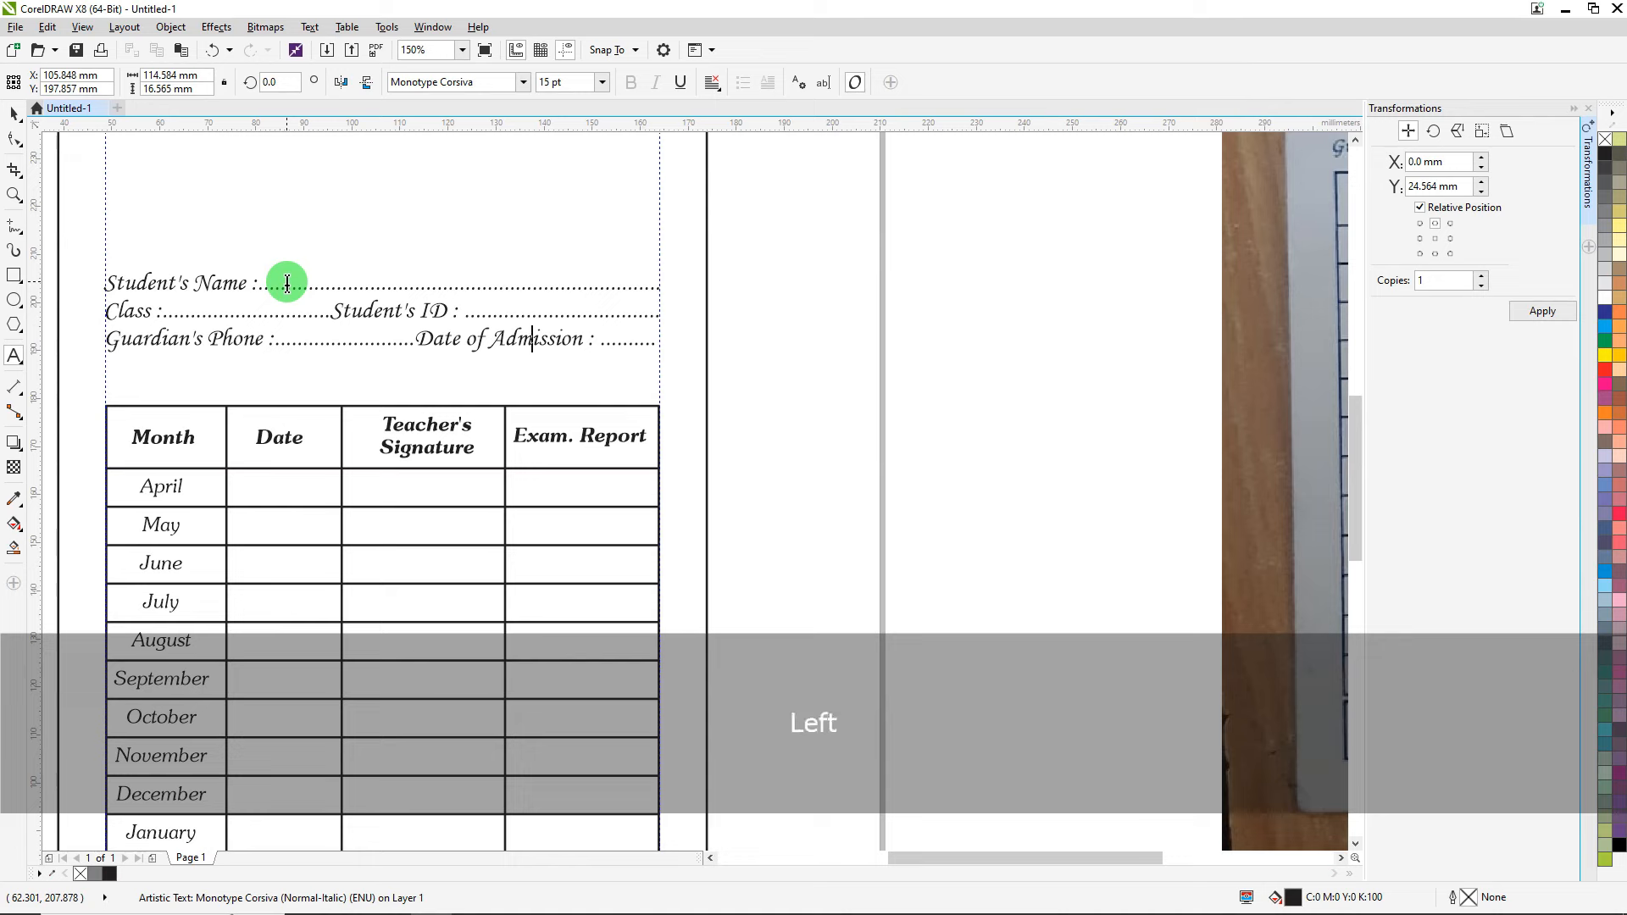
# Set all the text in the student detail block to 14 pt.
pyautogui.hotkey('ctrl', 'a')
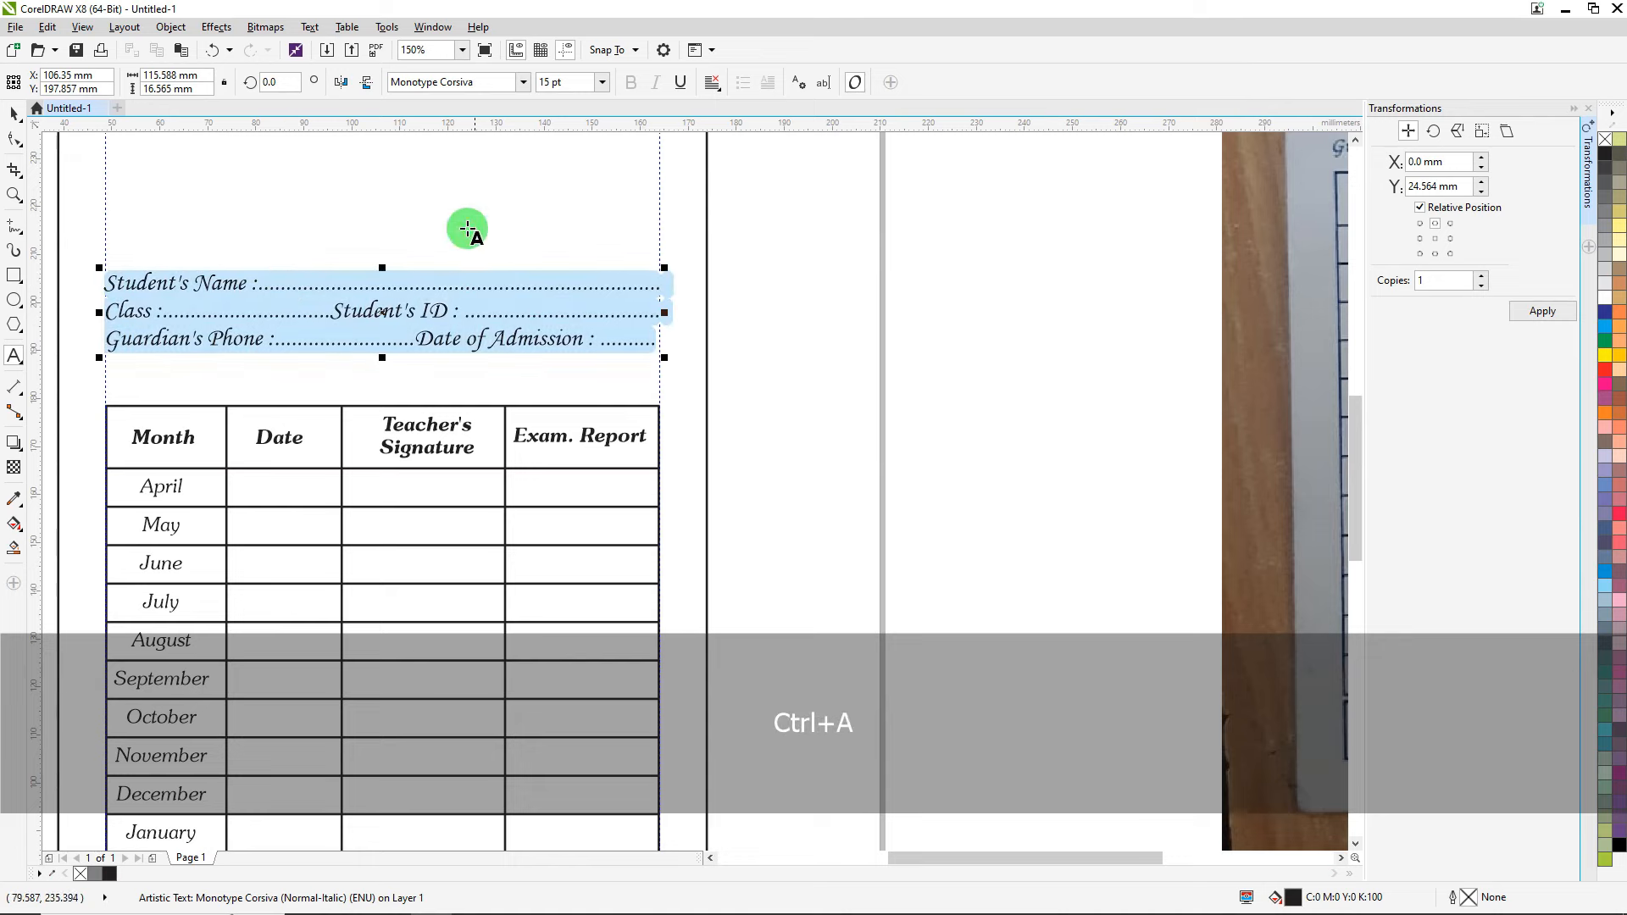
pyautogui.click(560, 82)
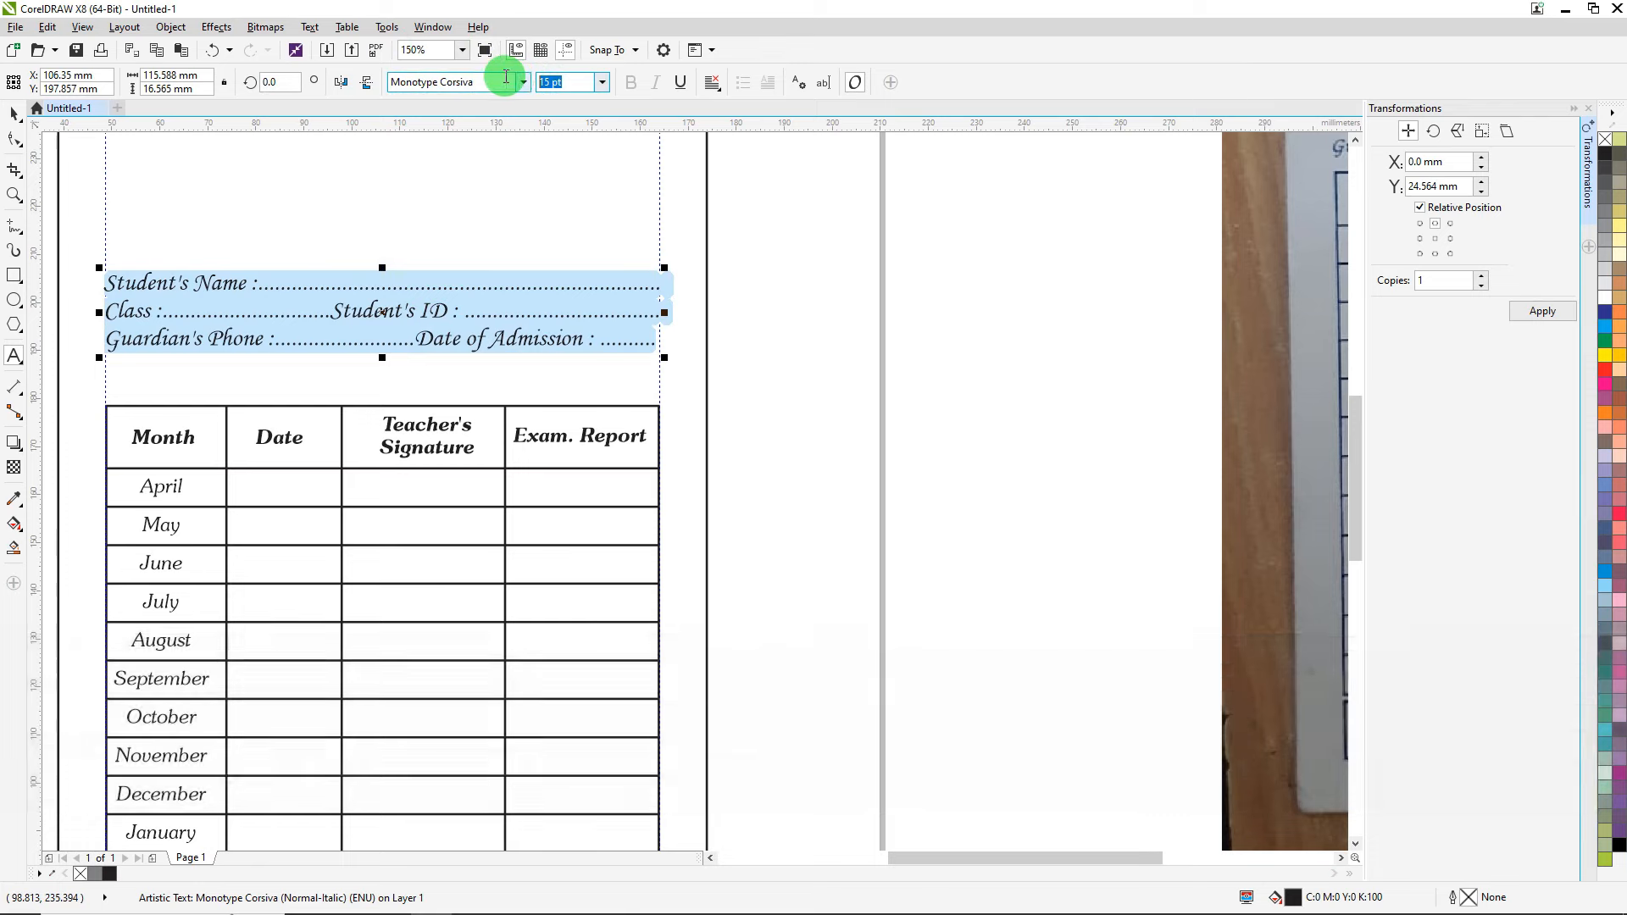
pyautogui.write('14')
pyautogui.press('Return')
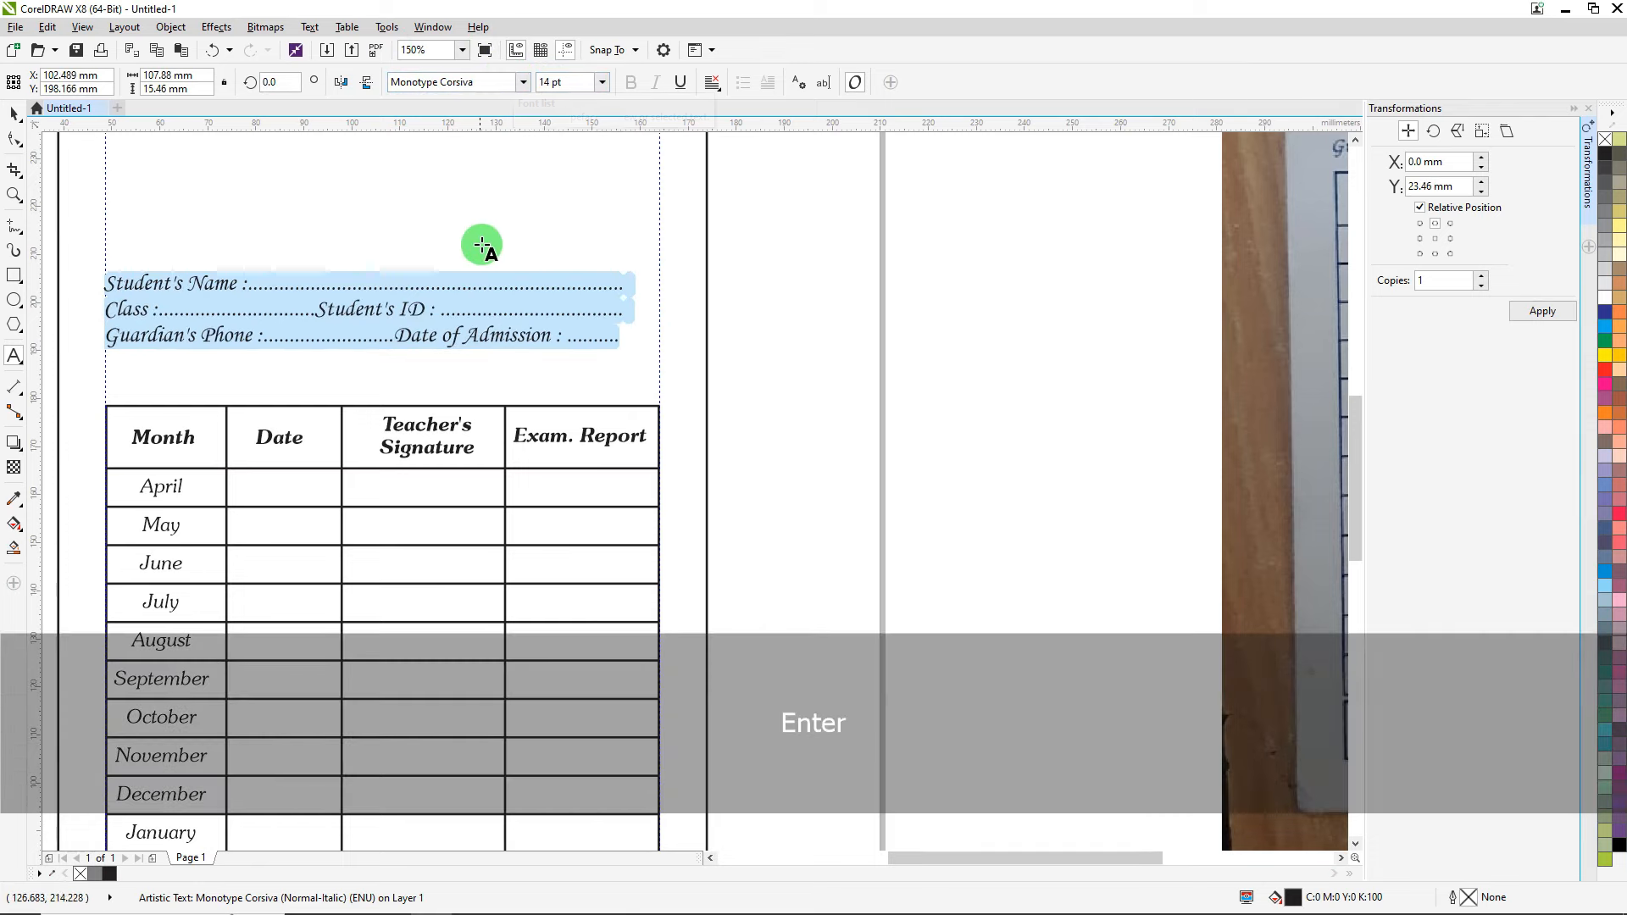
# Lengthen the dots on the "Student's Name :", "Class :" and "Student's ID :" fields so both lines reach the guideline at the table's right edge.
pyautogui.click(540, 282)
pyautogui.press('Delete')
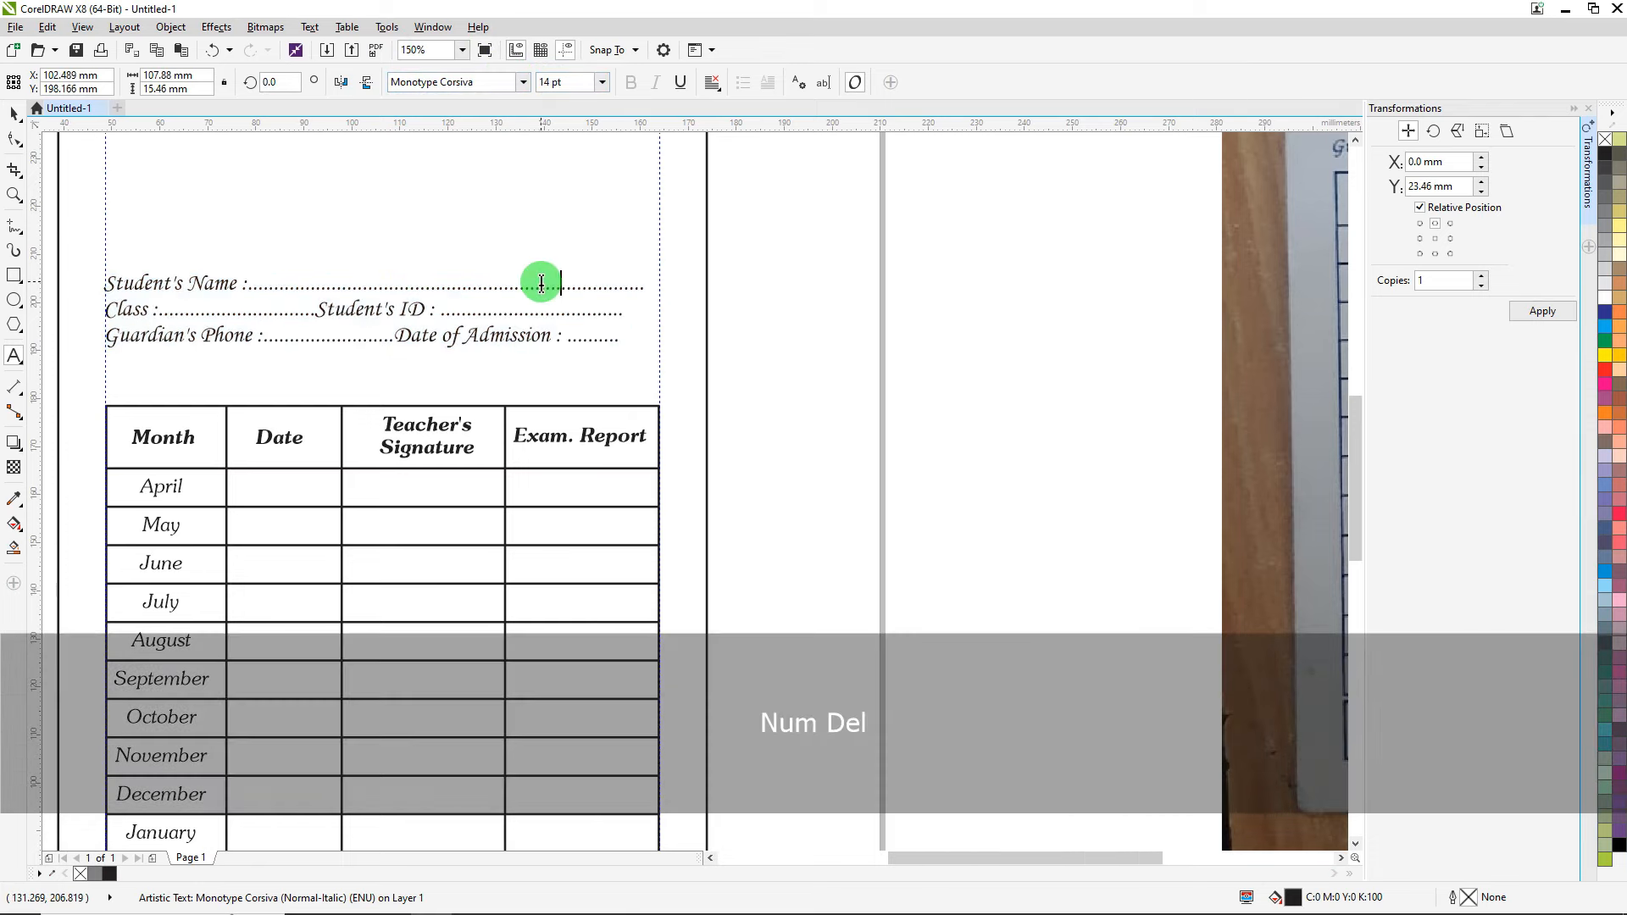
pyautogui.press('Down')
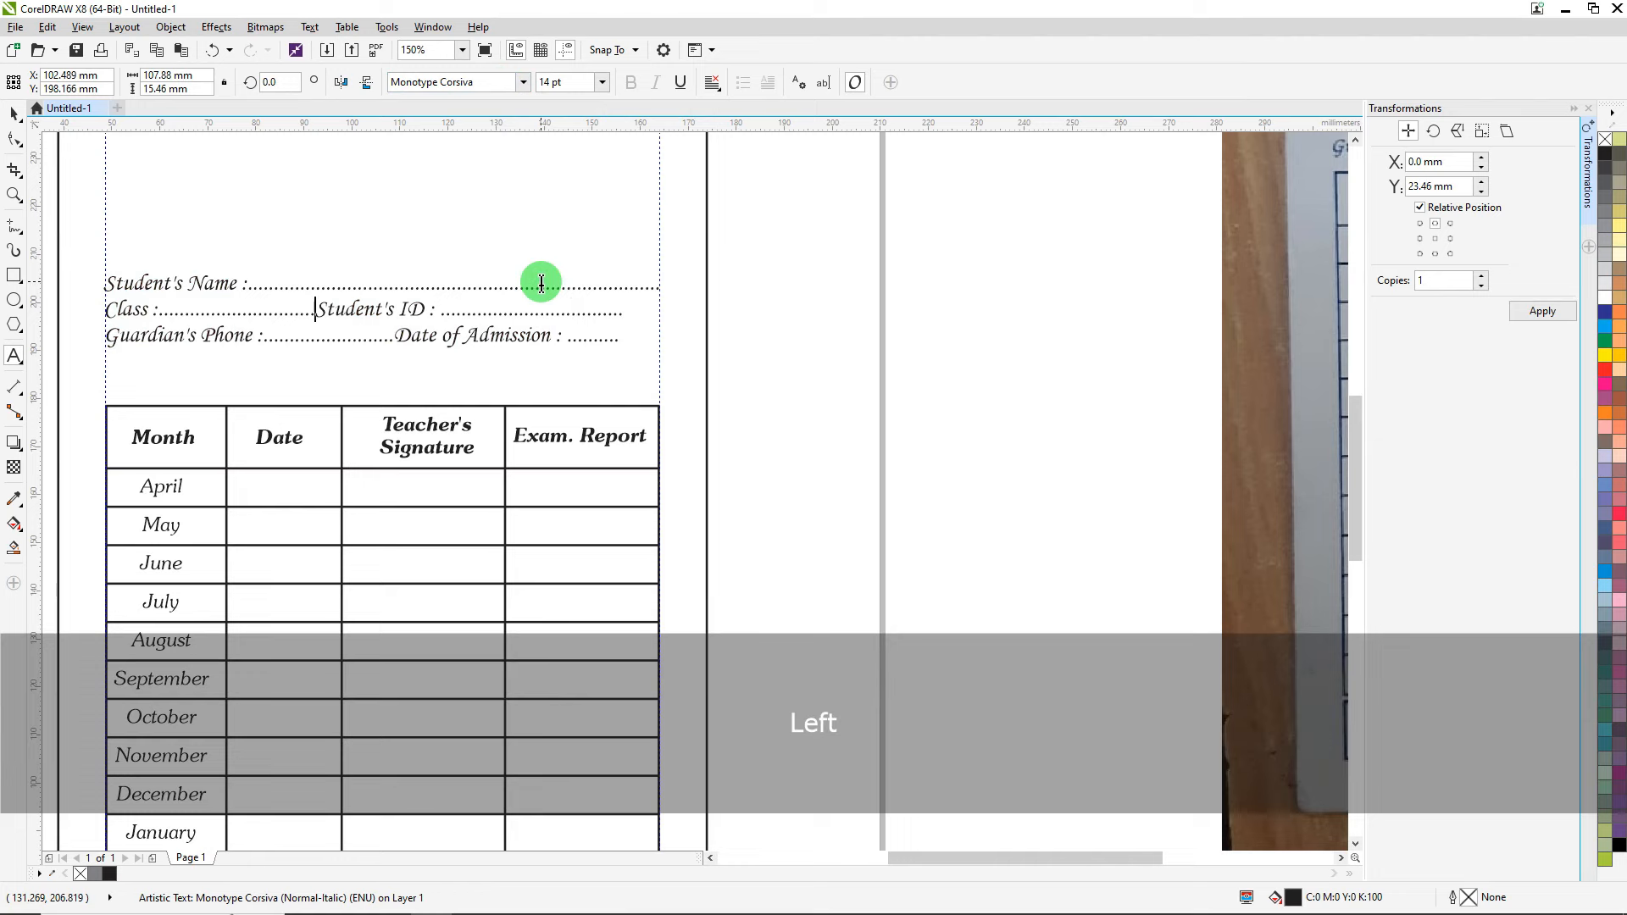
pyautogui.press('Delete')
pyautogui.press('Delete')
pyautogui.press('Delete')
pyautogui.press('Delete')
pyautogui.press('End')
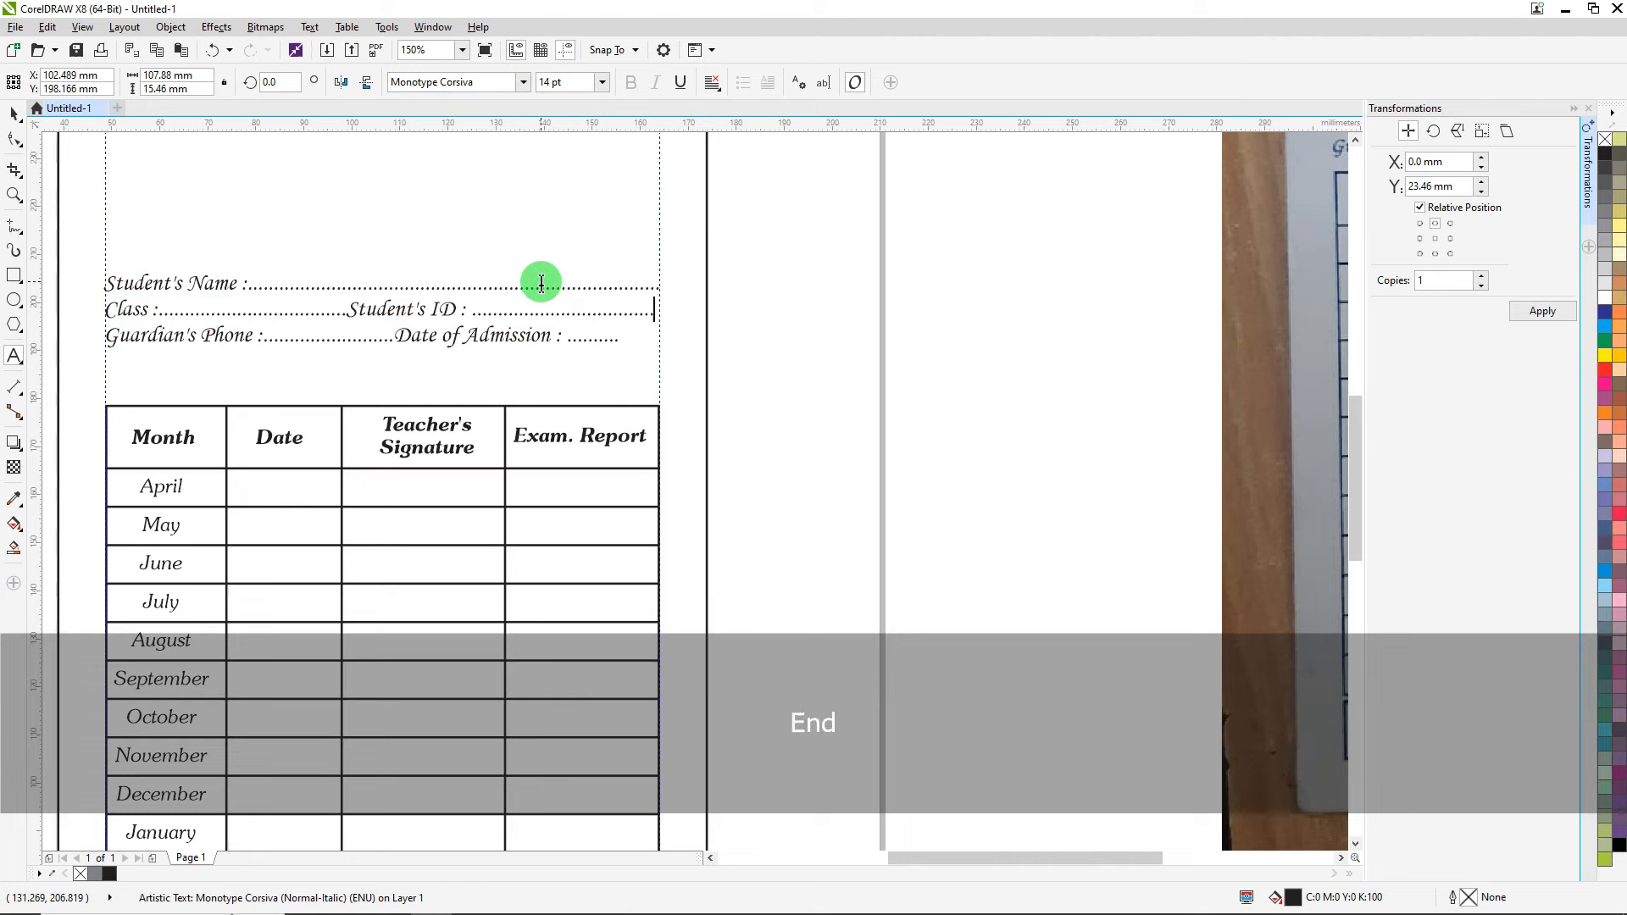
pyautogui.press('Delete')
pyautogui.press('Down')
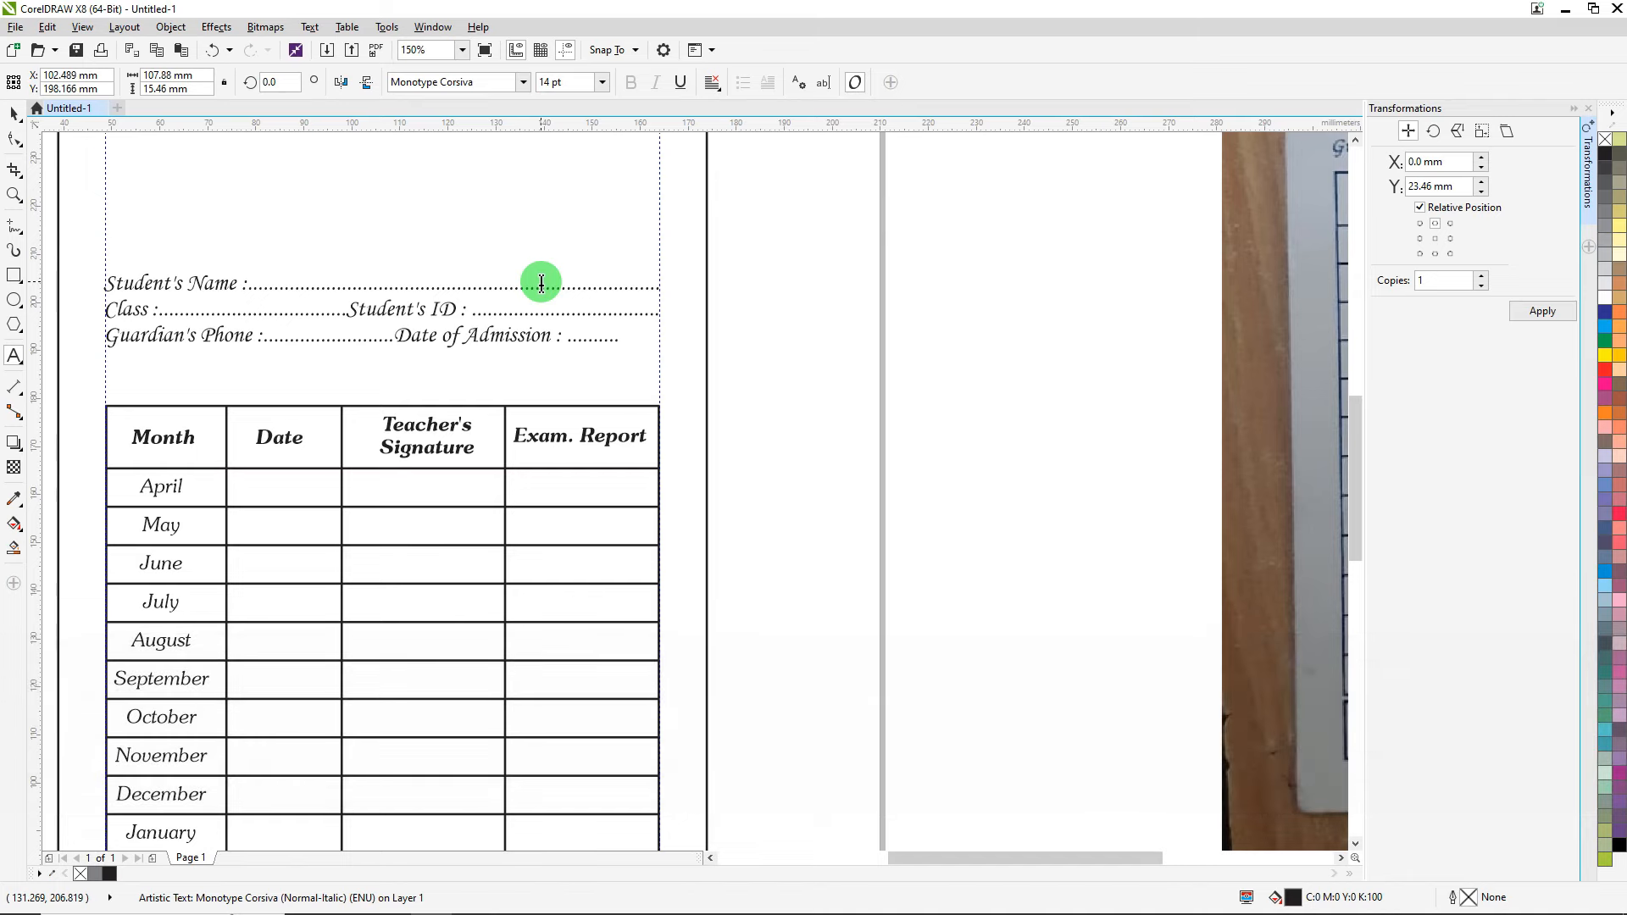
# Lengthen the "Date of Admission :" dots, and extend all three lines' dots slightly past the guideline at the table's right edge.
pyautogui.press('Delete')
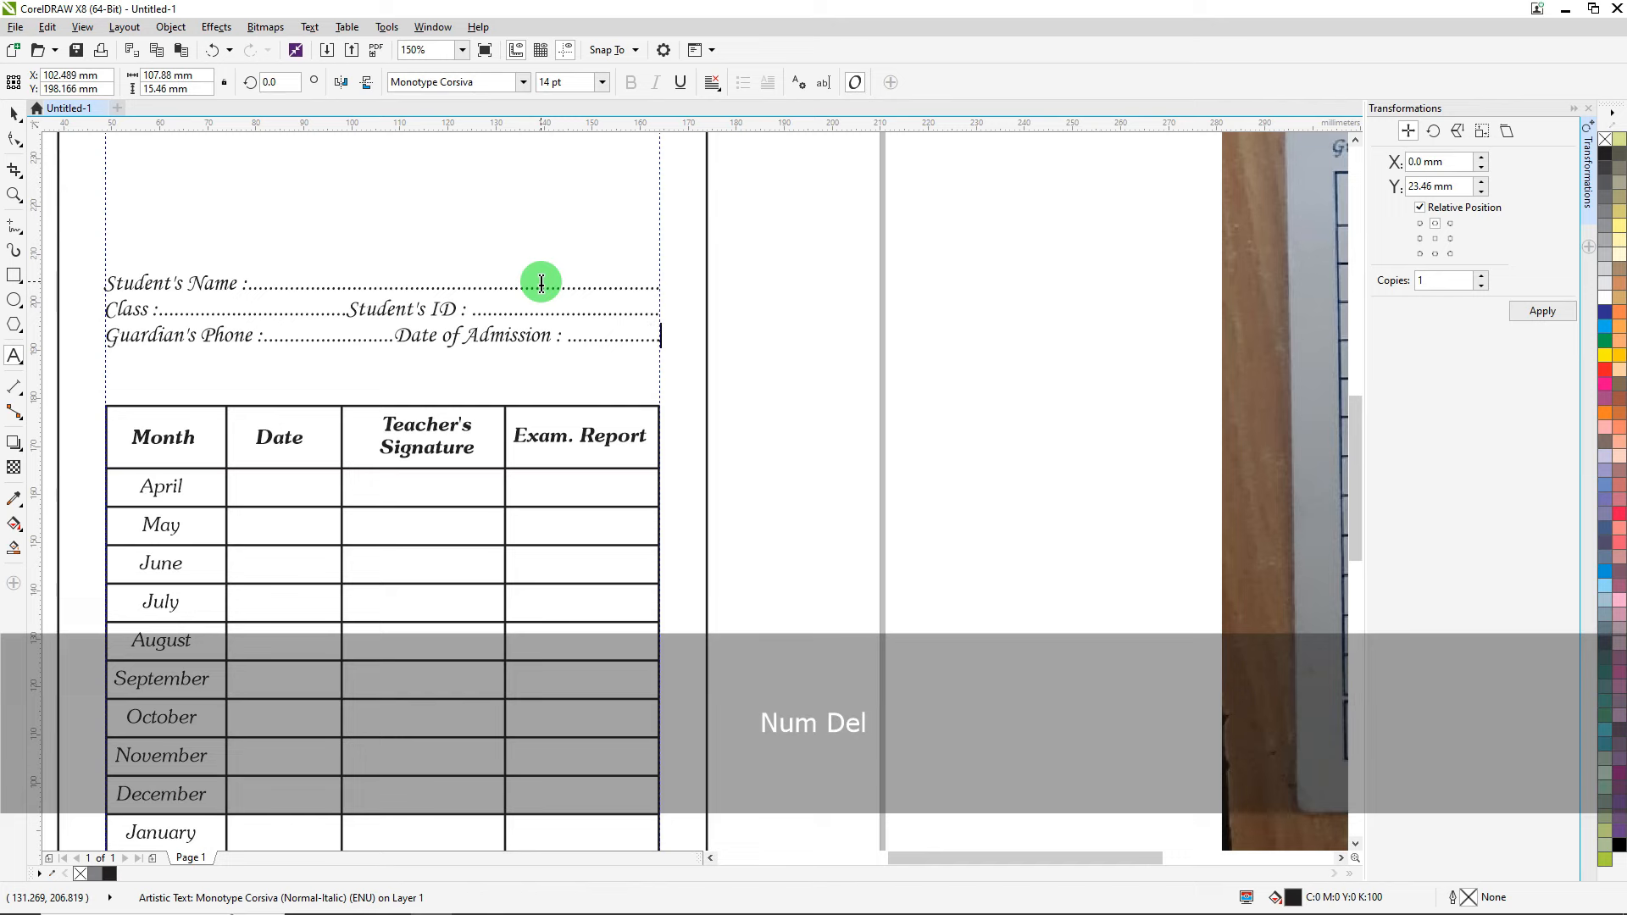
pyautogui.press('Left')
pyautogui.press('Delete')
pyautogui.press('Up')
pyautogui.press('Delete')
pyautogui.press('Up')
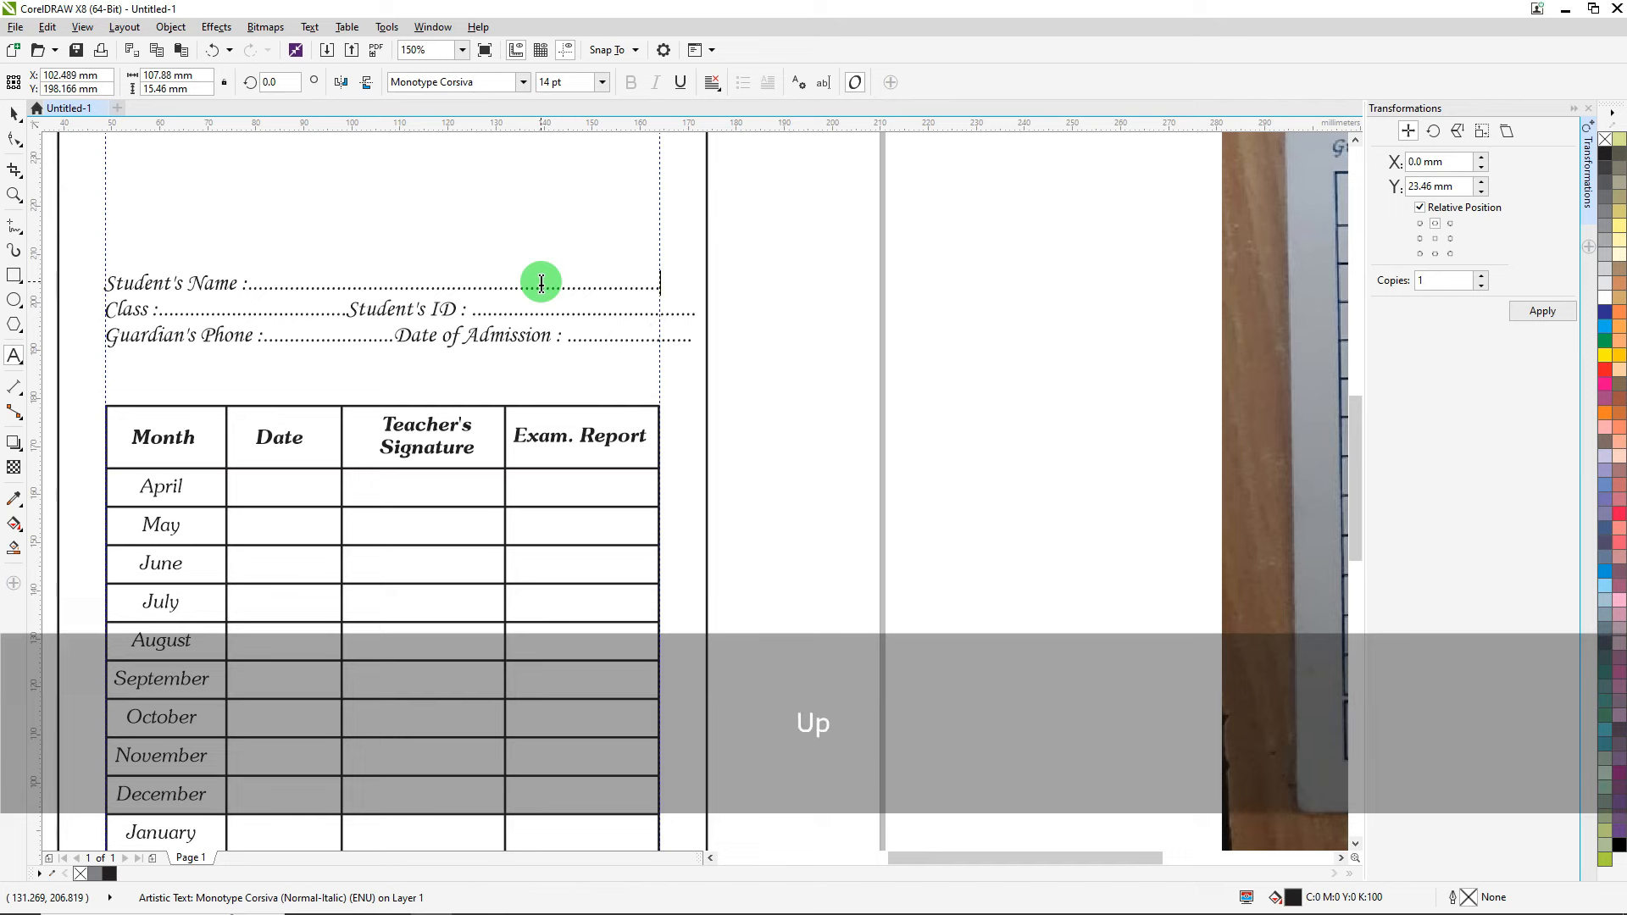
pyautogui.press('Delete')
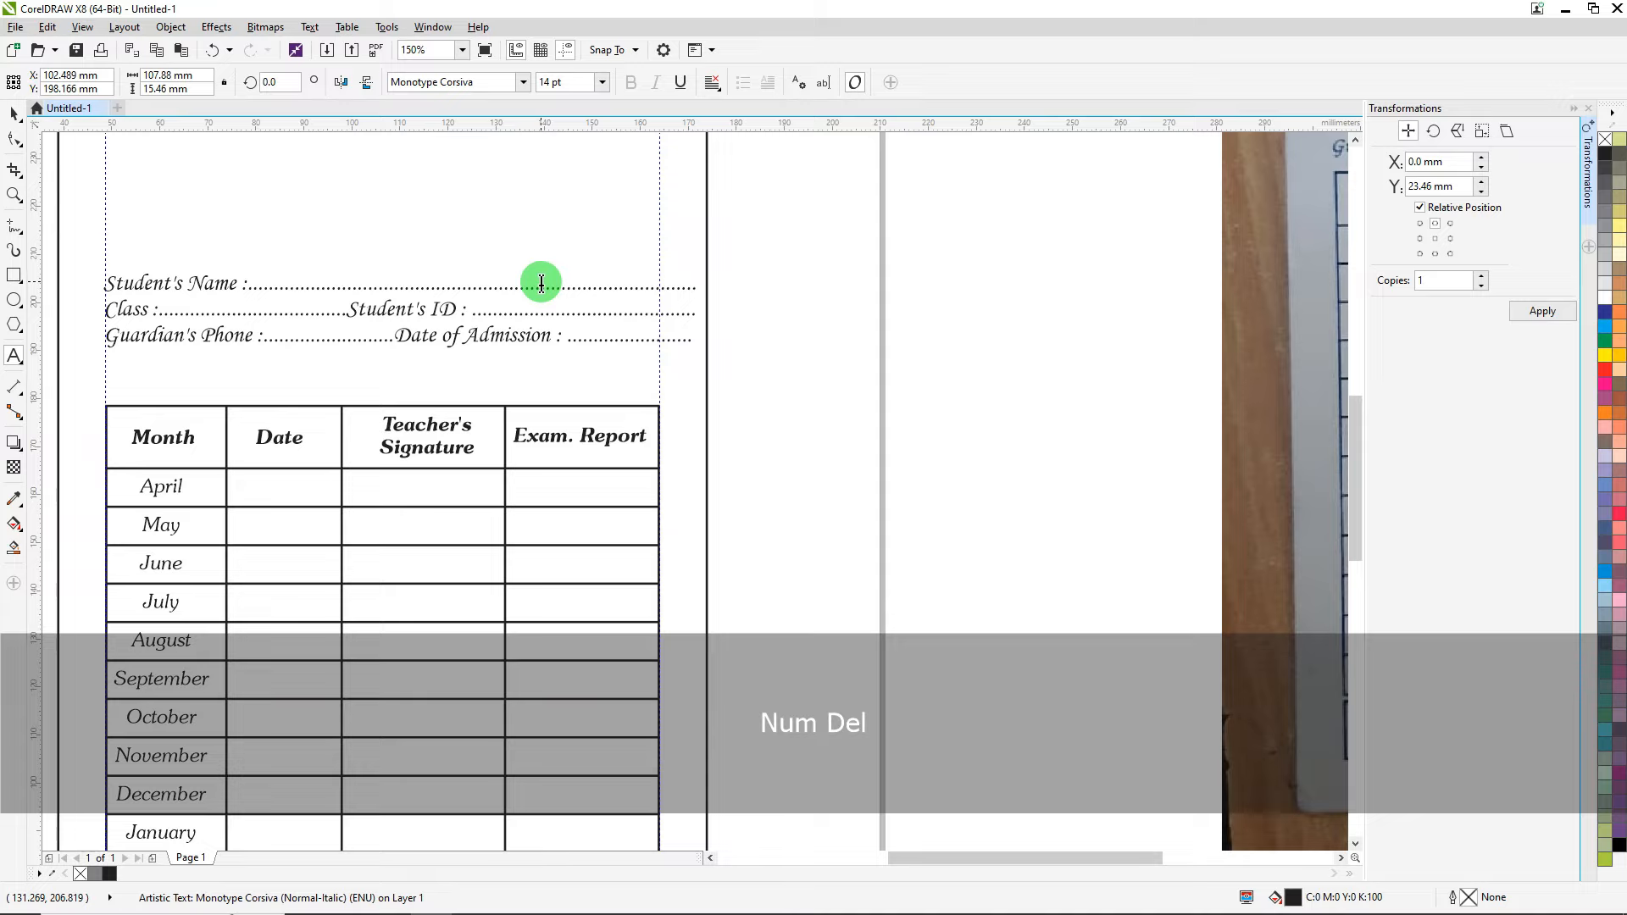
# Apply Force Justify alignment to all the text in the student detail block.
pyautogui.hotkey('ctrl', 'a')
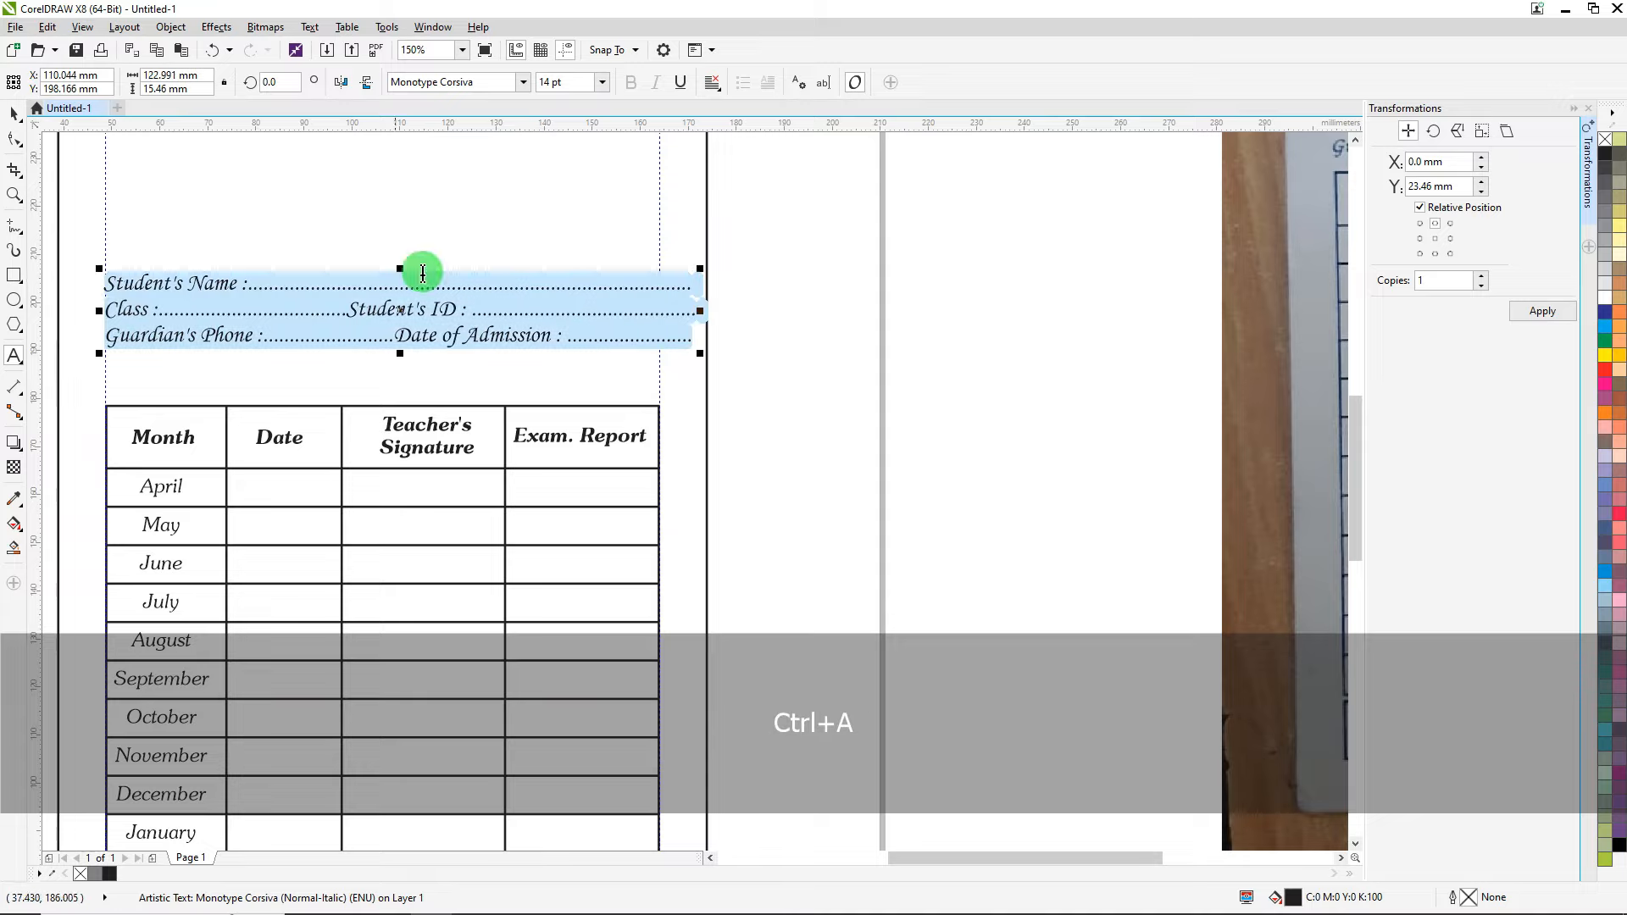
pyautogui.click(711, 82)
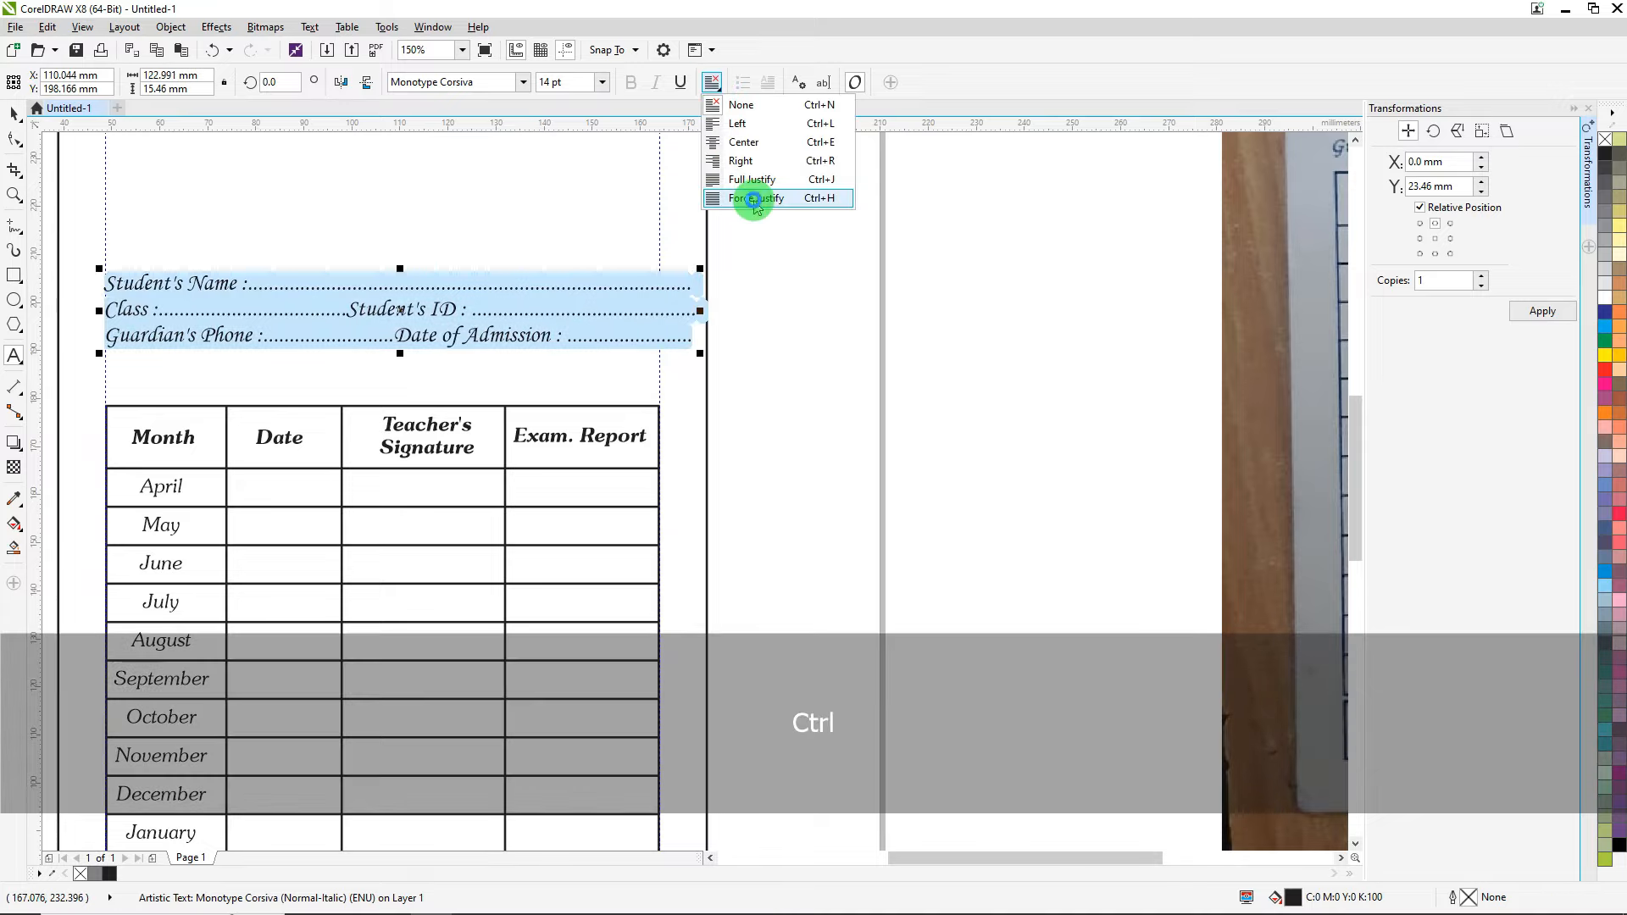
pyautogui.click(754, 199)
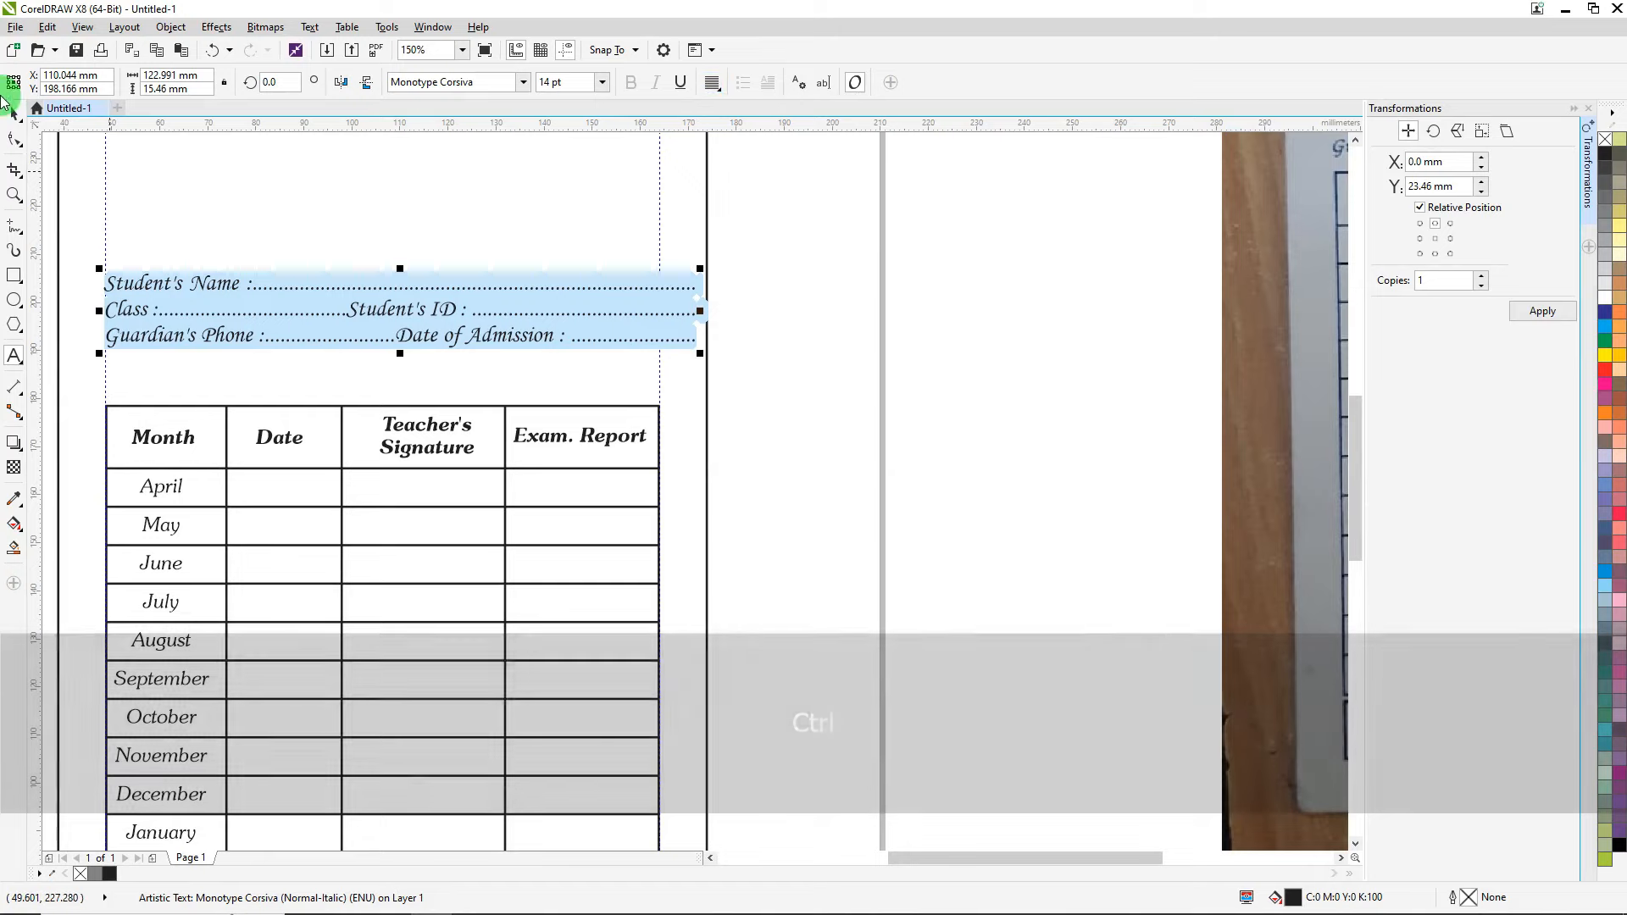
# Narrow the student detail block to about 116 mm so its lines end near the guideline at the table's right edge.
pyautogui.click(14, 113)
pyautogui.scroll(2, 704, 299)
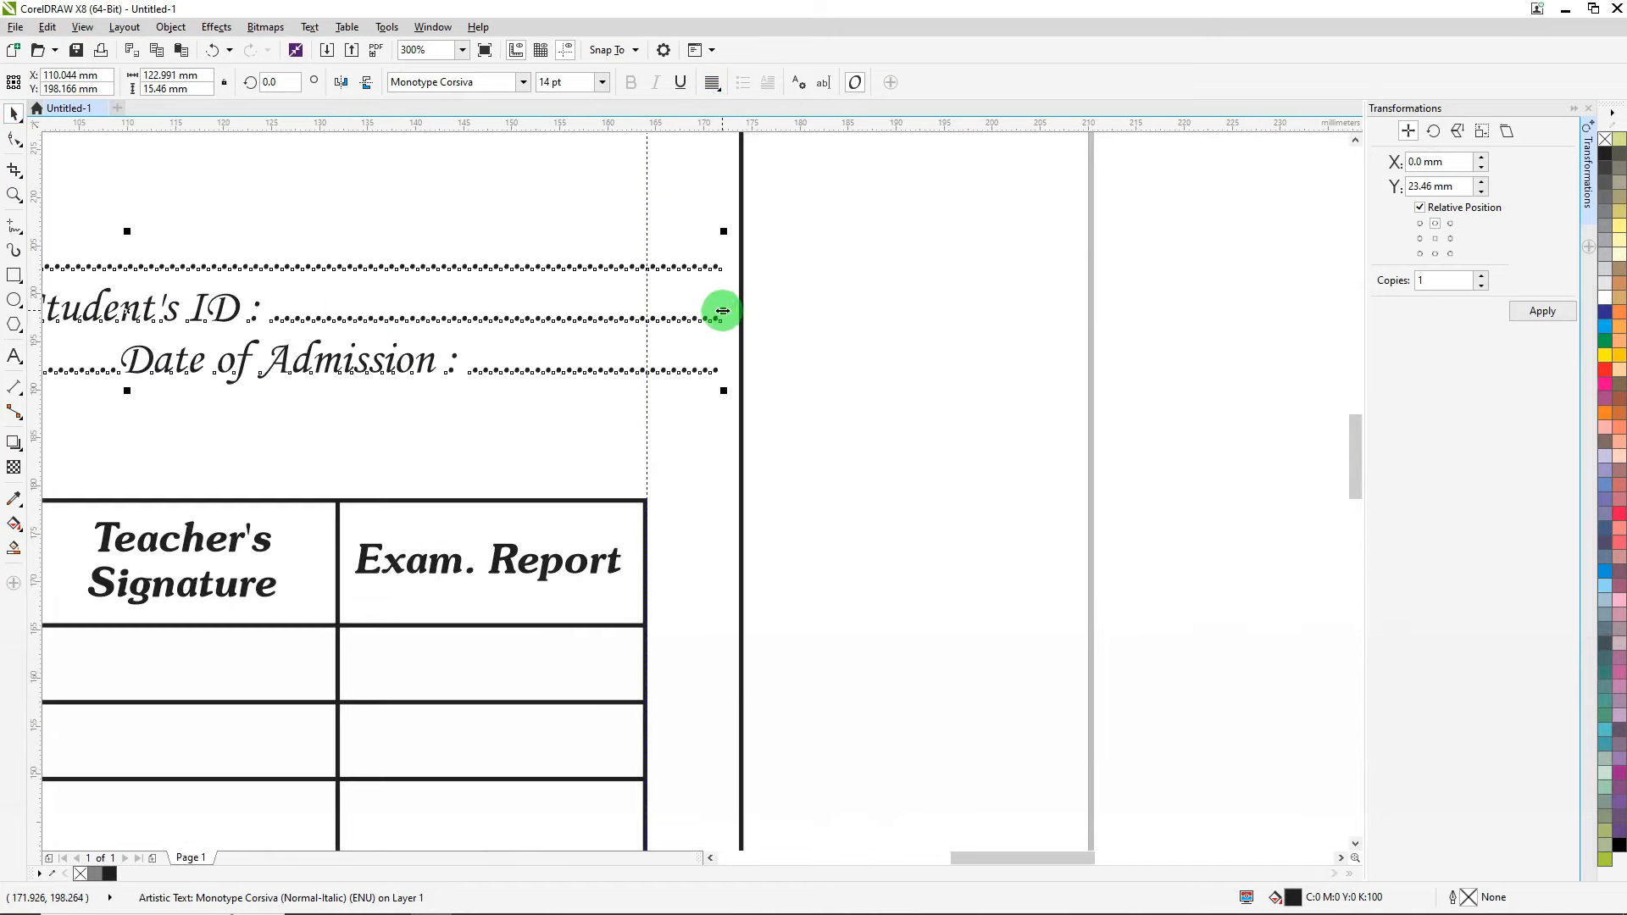
pyautogui.moveTo(719, 312); pyautogui.dragTo(651, 316)
# Increase the line spacing of the student detail text with the Shape tool, making the block about 20 mm tall.
pyautogui.scroll(-2, 844, 336)
pyautogui.press('F10')
pyautogui.scroll(2, 130, 369)
pyautogui.moveTo(256, 371); pyautogui.dragTo(256, 412)
pyautogui.scroll(-2, 255, 411)
# Nudge the student detail block down about 1.1 mm toward the month table.
pyautogui.click(15, 114)
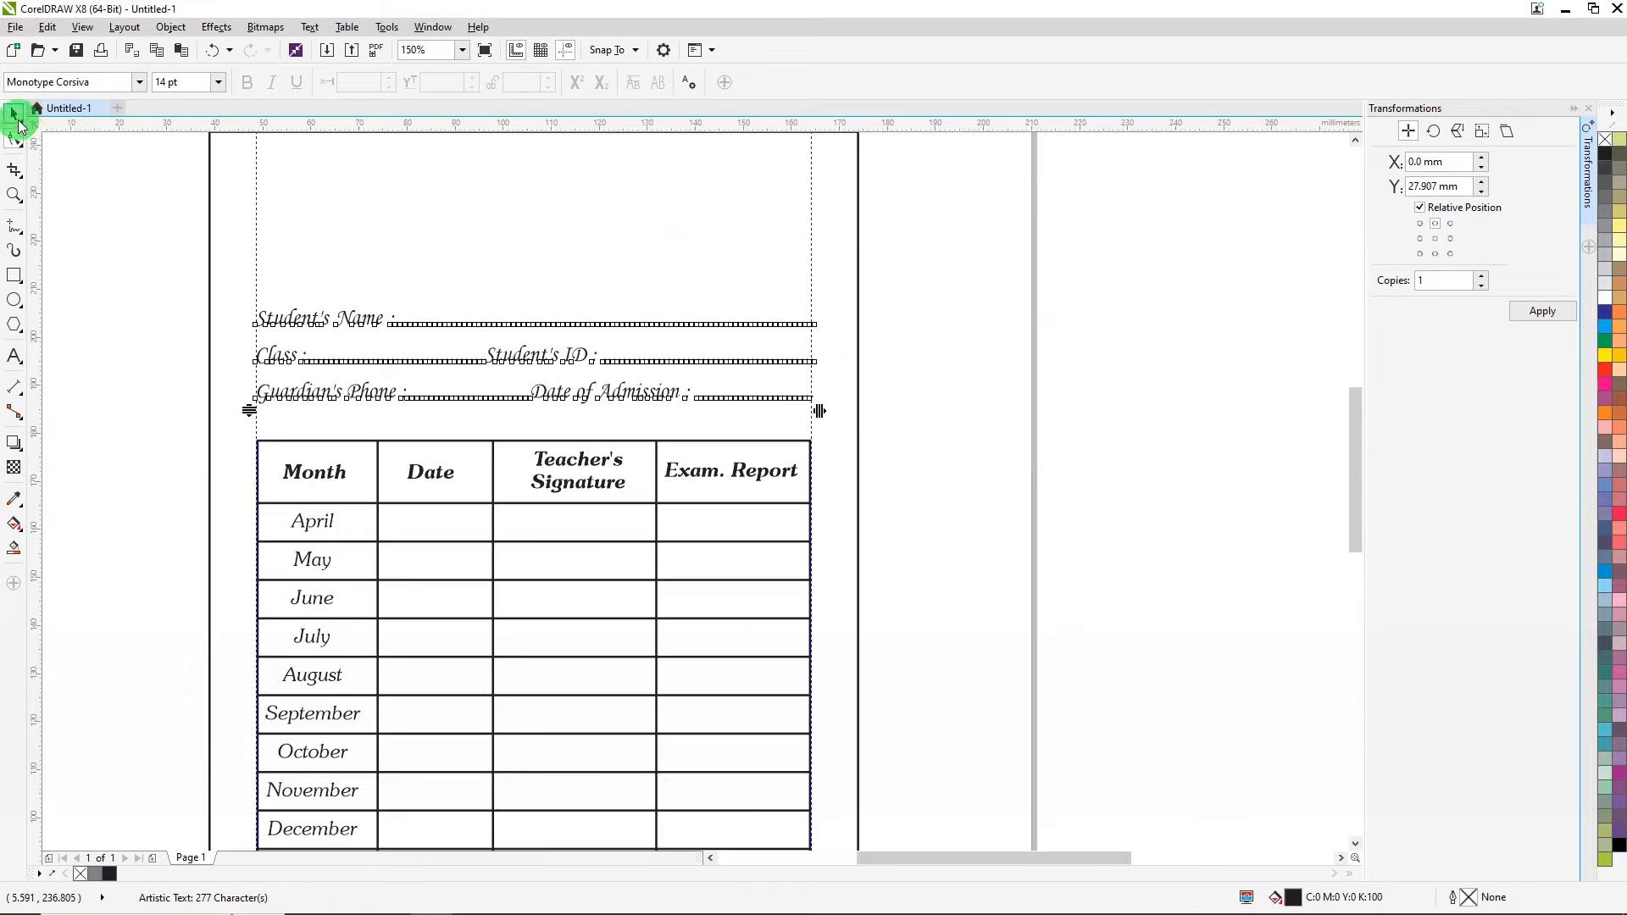
pyautogui.press('Down')
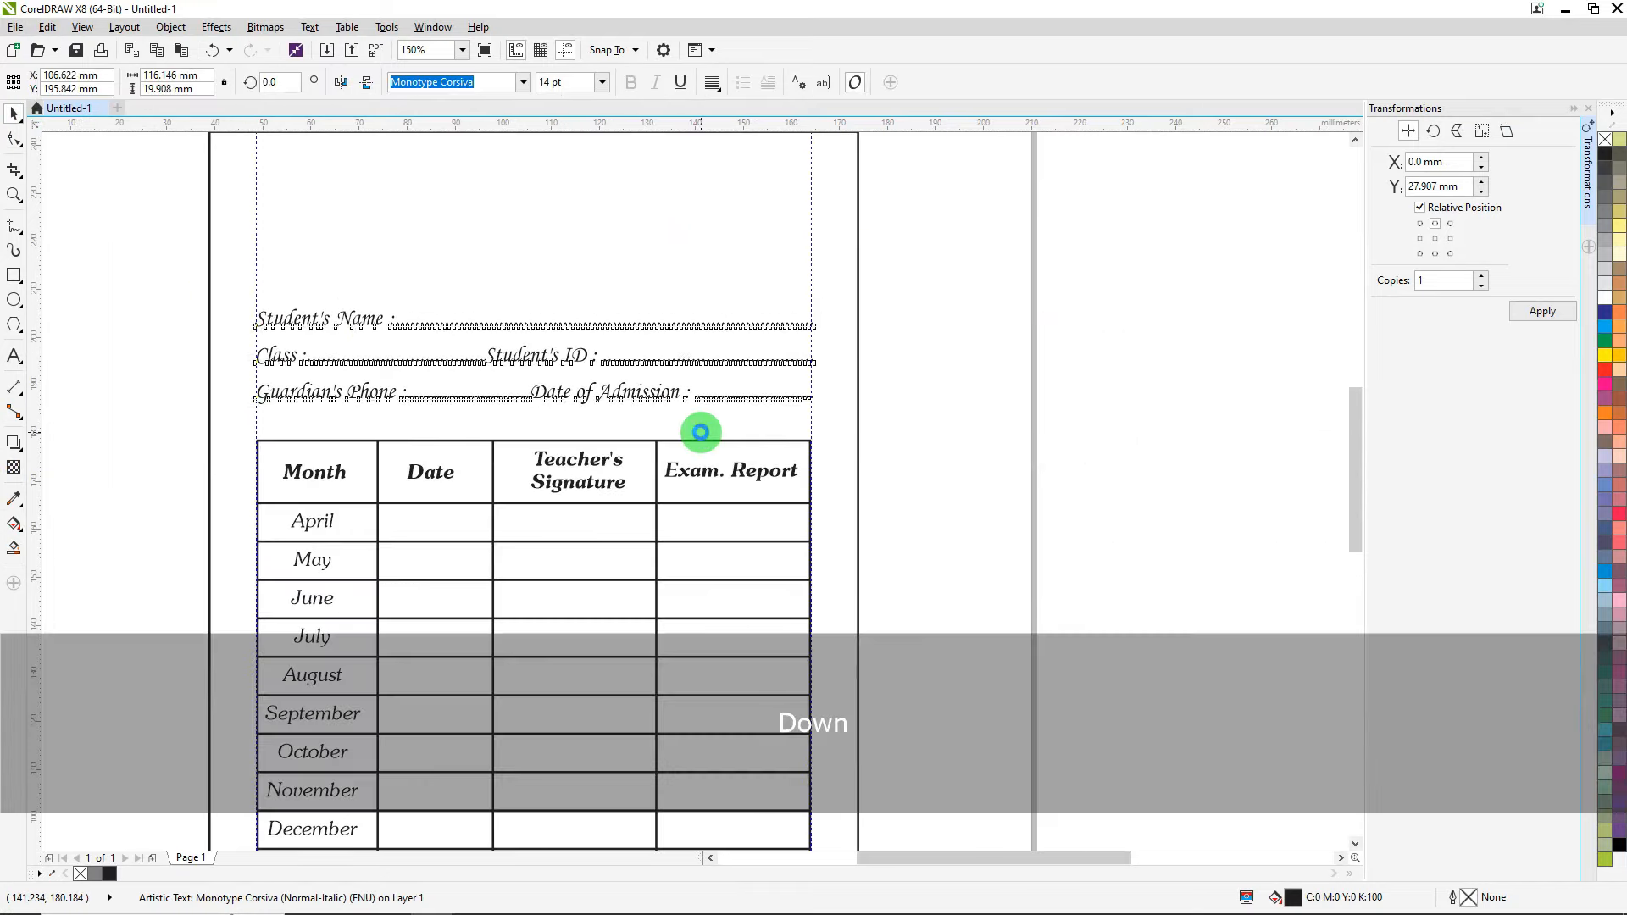
pyautogui.press('Down')
pyautogui.press('Down')
pyautogui.press('Down')
pyautogui.press('Down')
pyautogui.press('Down')
pyautogui.press('Down')
pyautogui.press('Down')
pyautogui.press('Down')
pyautogui.press('Down')
pyautogui.press('Down')
pyautogui.press('Down')
# Widen the line spacing of the student detail text further, making the block about 21 mm tall.
pyautogui.scroll(2, 231, 411)
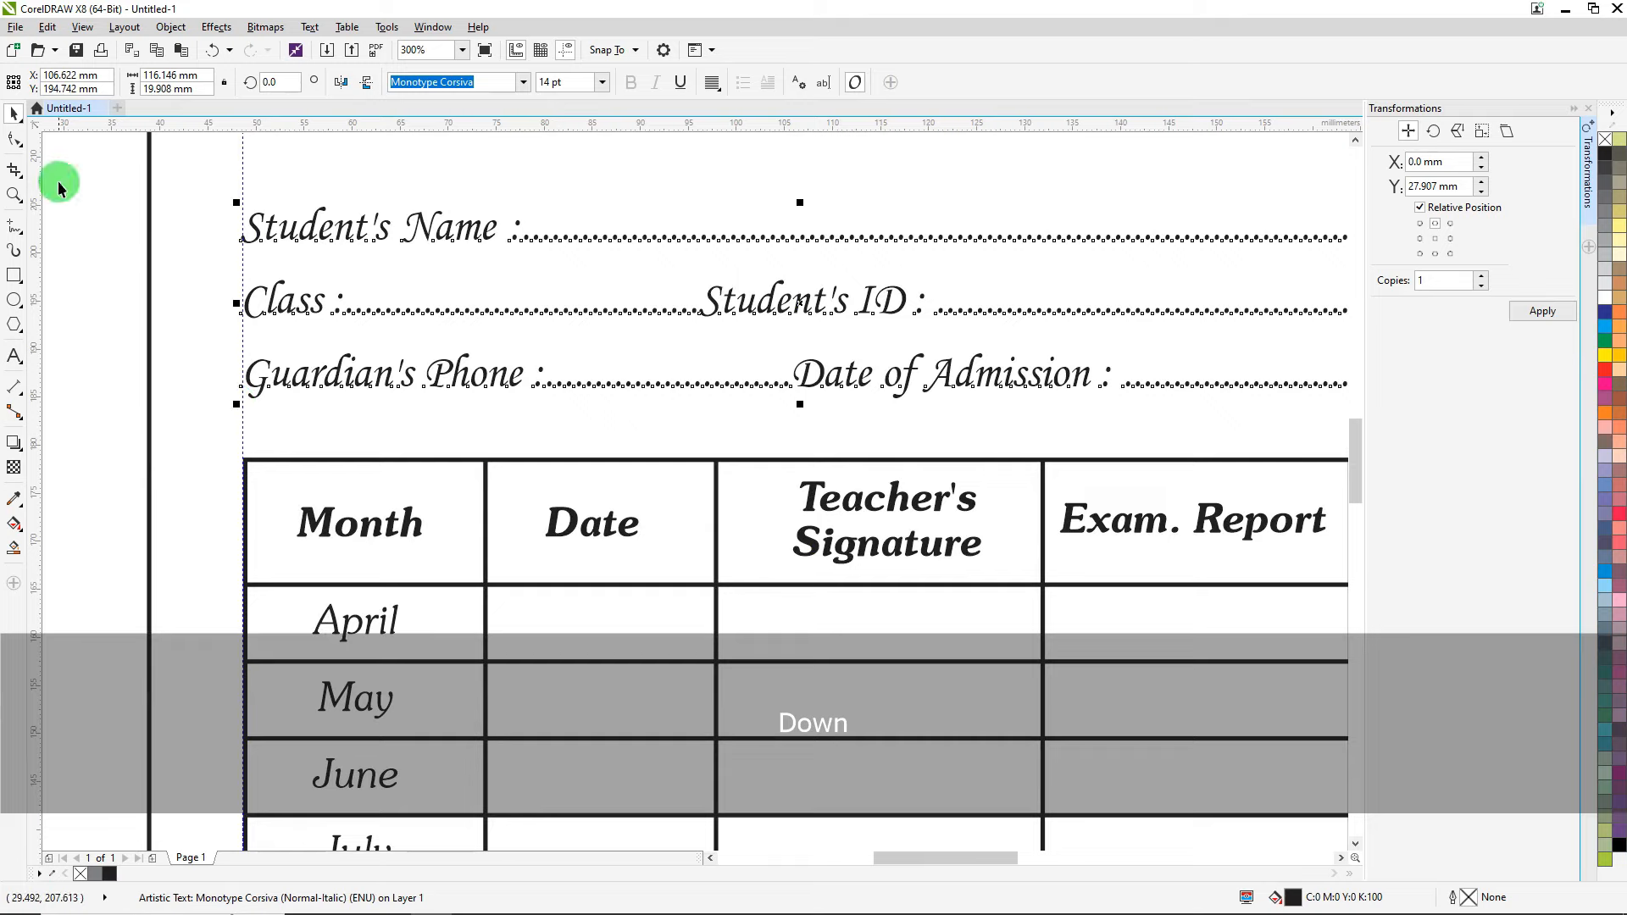
pyautogui.click(15, 140)
pyautogui.moveTo(240, 405); pyautogui.dragTo(243, 417)
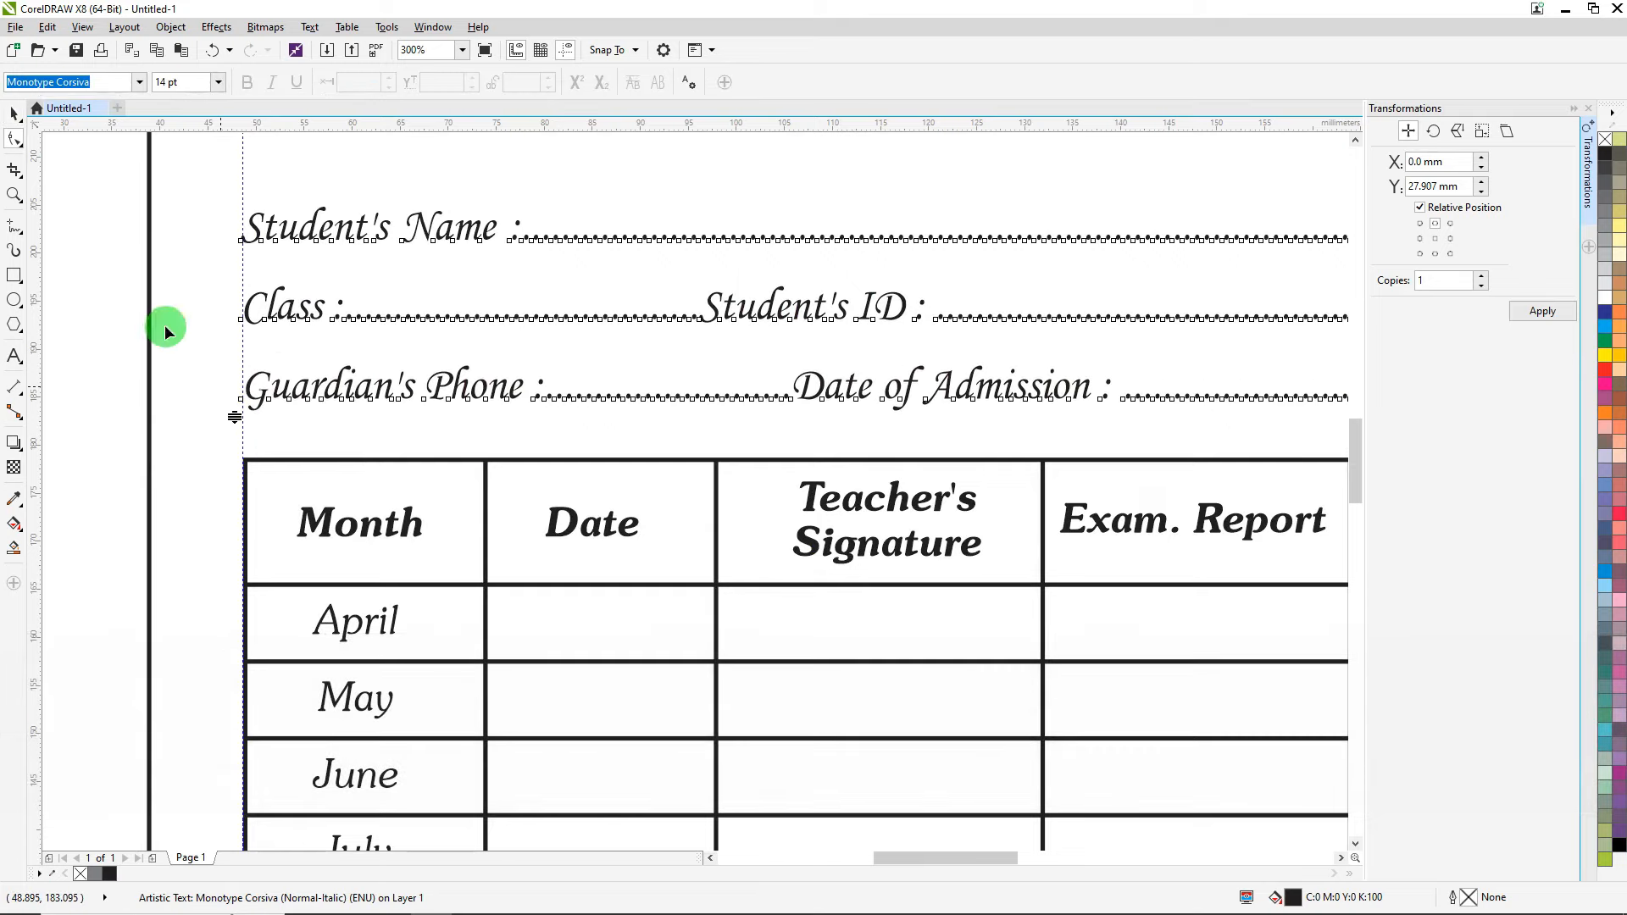
# Nudge the student detail block down to a Y position of about 192.3 mm, just above the month table.
pyautogui.click(12, 111)
pyautogui.press('Down')
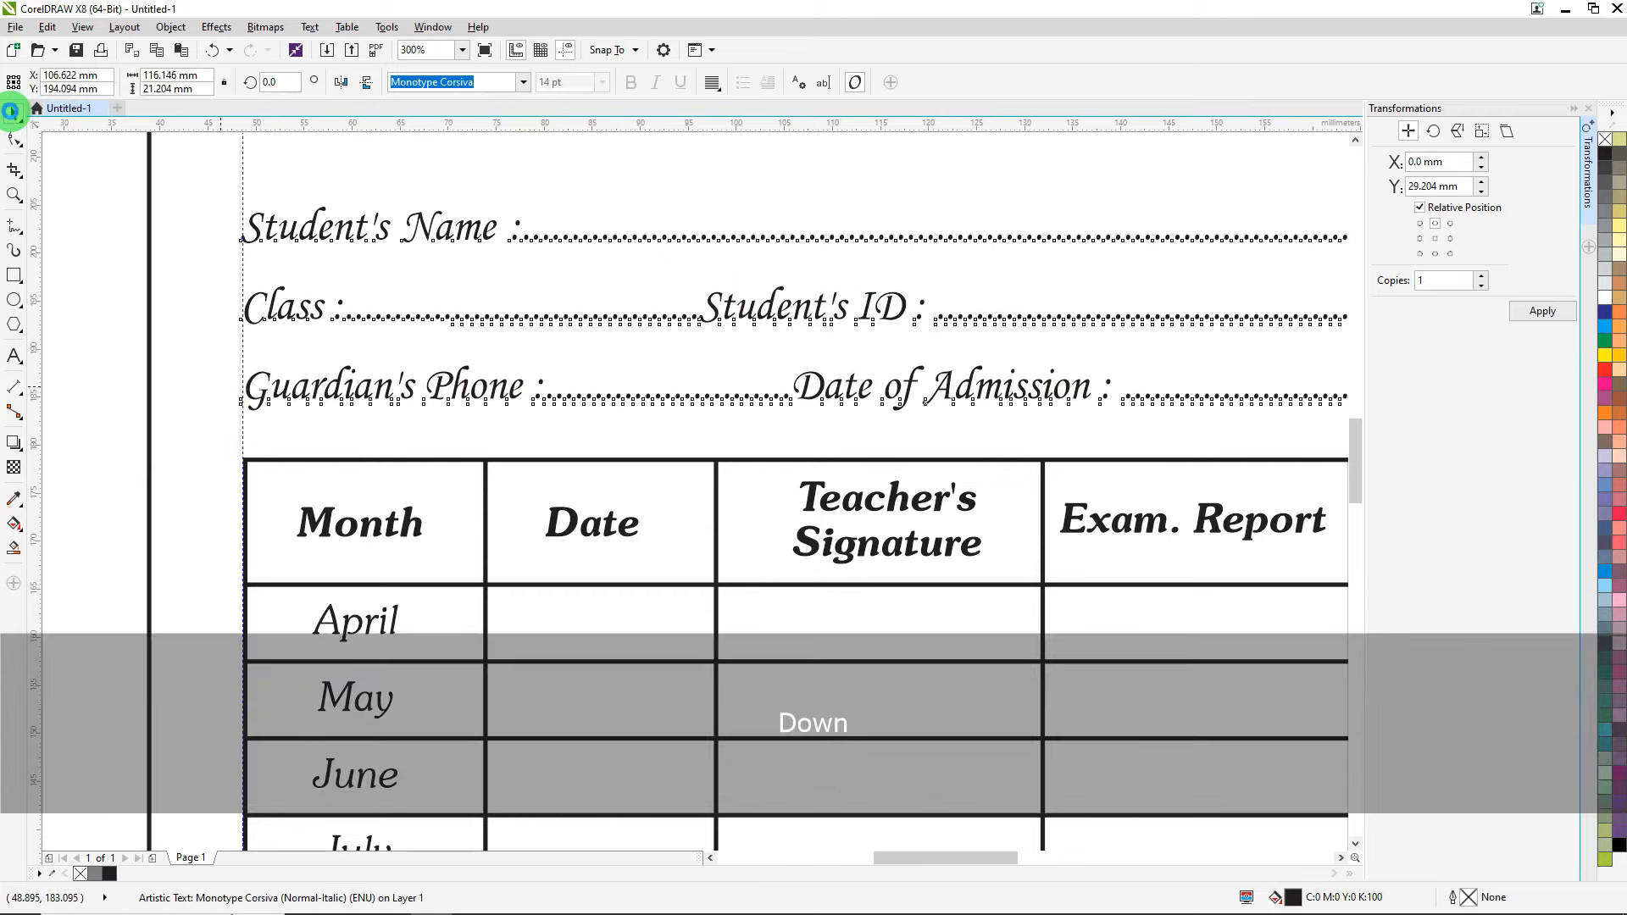
pyautogui.press('Down')
pyautogui.press('Down')
pyautogui.press('Down')
pyautogui.press('Down')
pyautogui.press('Down')
pyautogui.press('Down')
pyautogui.press('Down')
pyautogui.press('Down')
pyautogui.press('Down')
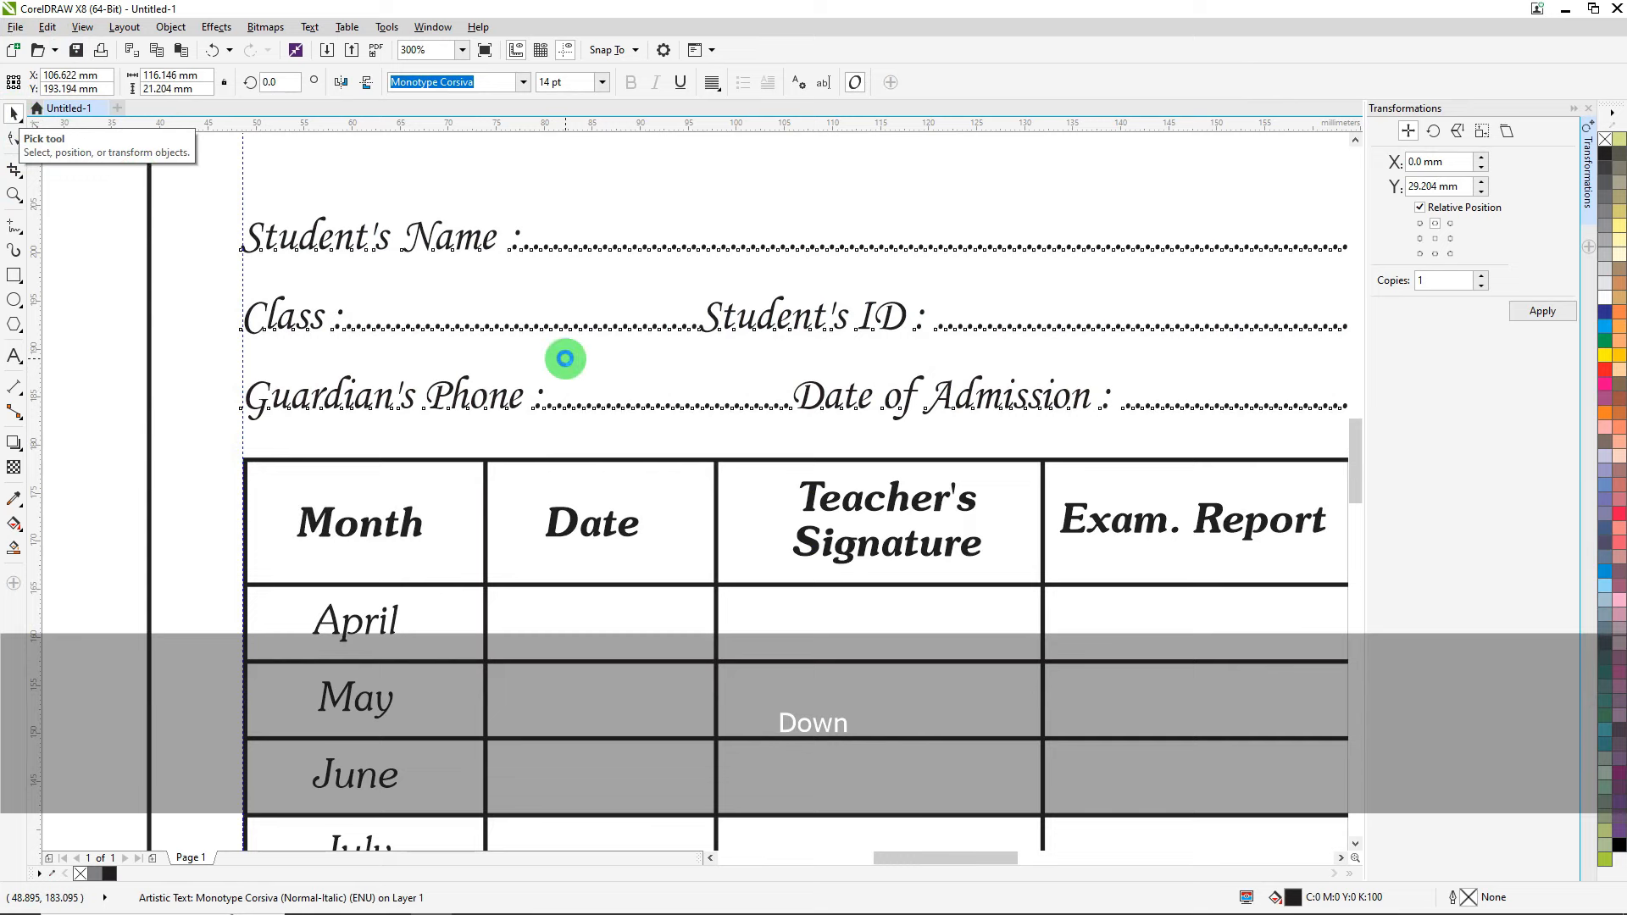
pyautogui.press('Down')
pyautogui.press('Down')
pyautogui.press('Down')
pyautogui.press('Down')
pyautogui.press('Down')
pyautogui.press('Down')
pyautogui.press('Down')
pyautogui.press('Down')
pyautogui.press('Down')
# Draw a header rectangle about 64 × 19 mm between the card's top border and the "Student's Name :" line, following the reference photo.
pyautogui.scroll(-3, 565, 358)
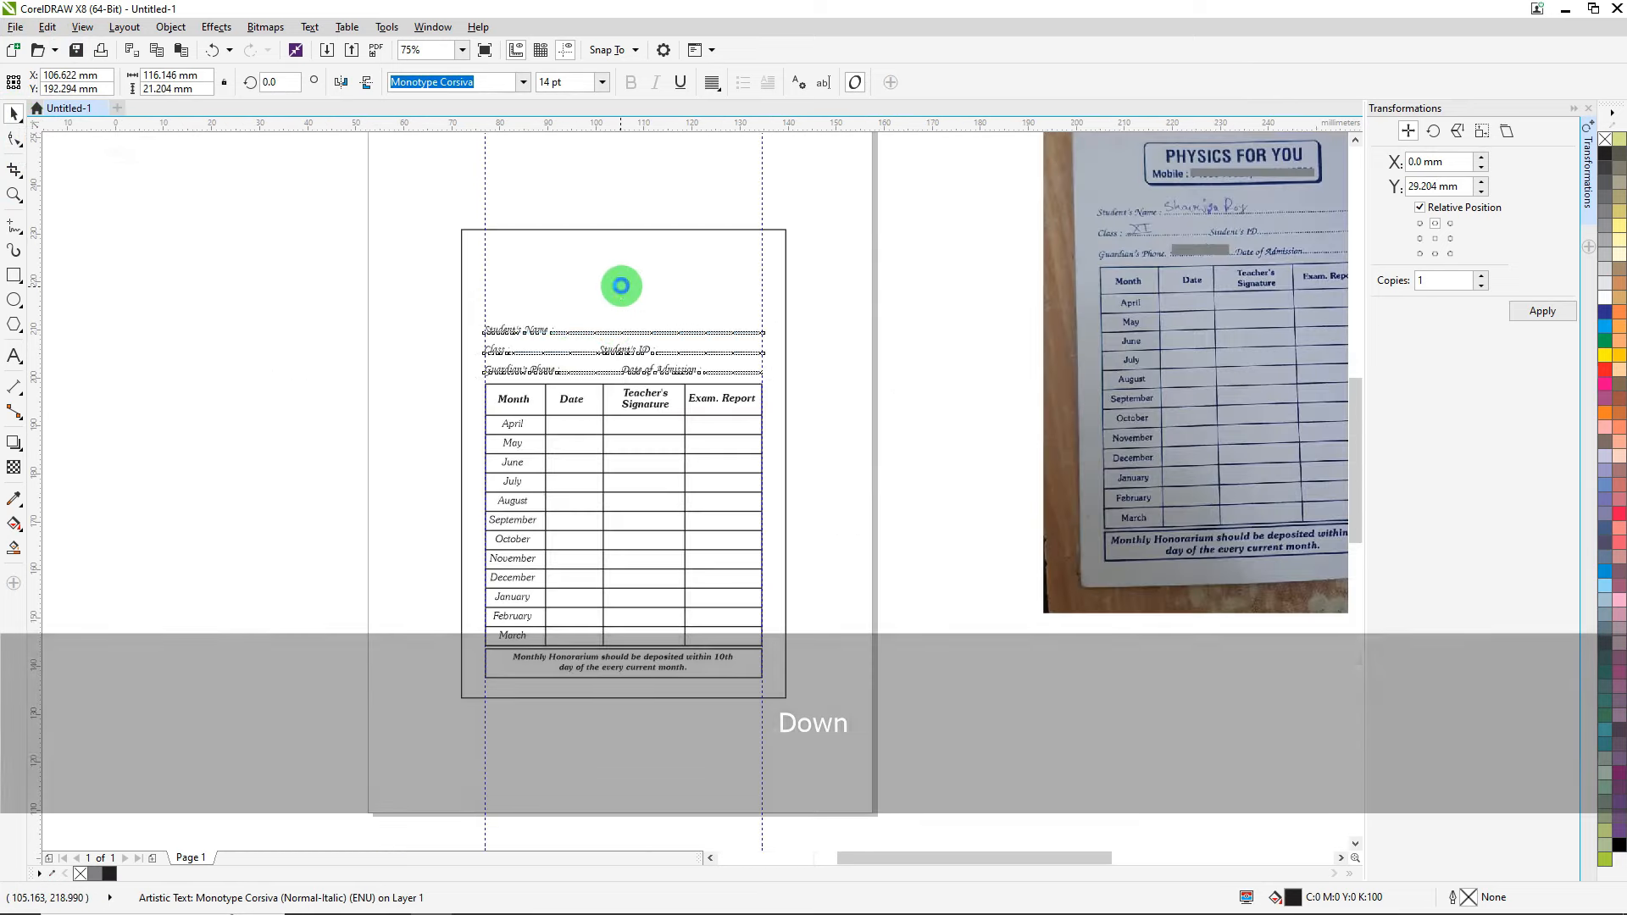
pyautogui.scroll(2, 620, 285)
pyautogui.scroll(-3, 628, 294)
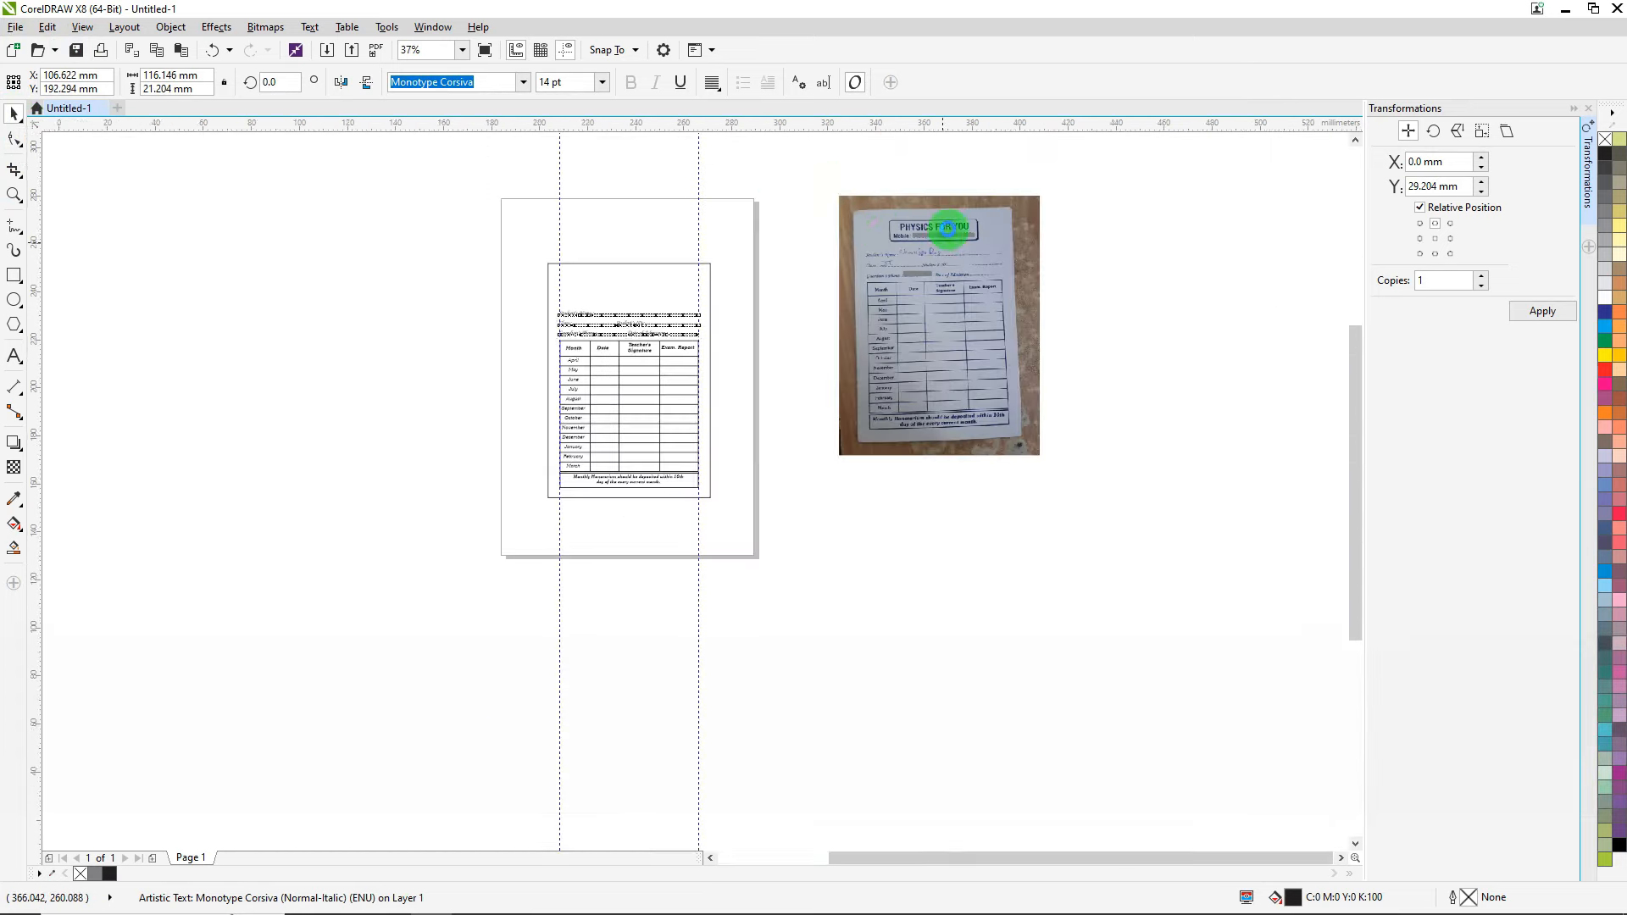
pyautogui.scroll(4, 1068, 182)
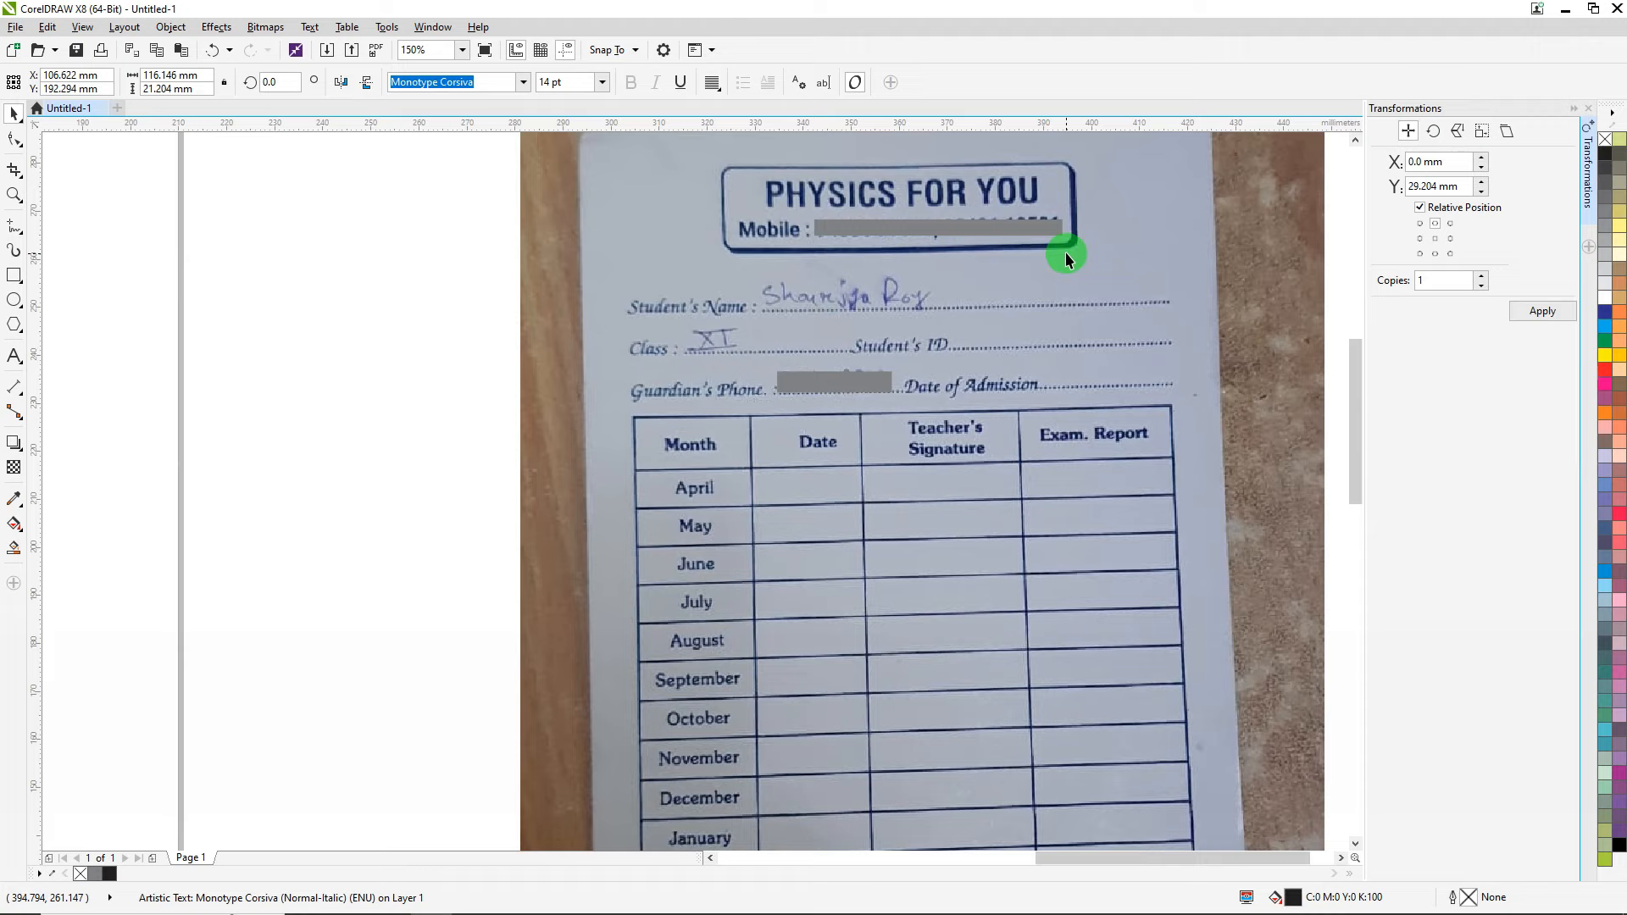
pyautogui.scroll(-2, 983, 373)
pyautogui.scroll(2, 644, 388)
pyautogui.scroll(2, 598, 365)
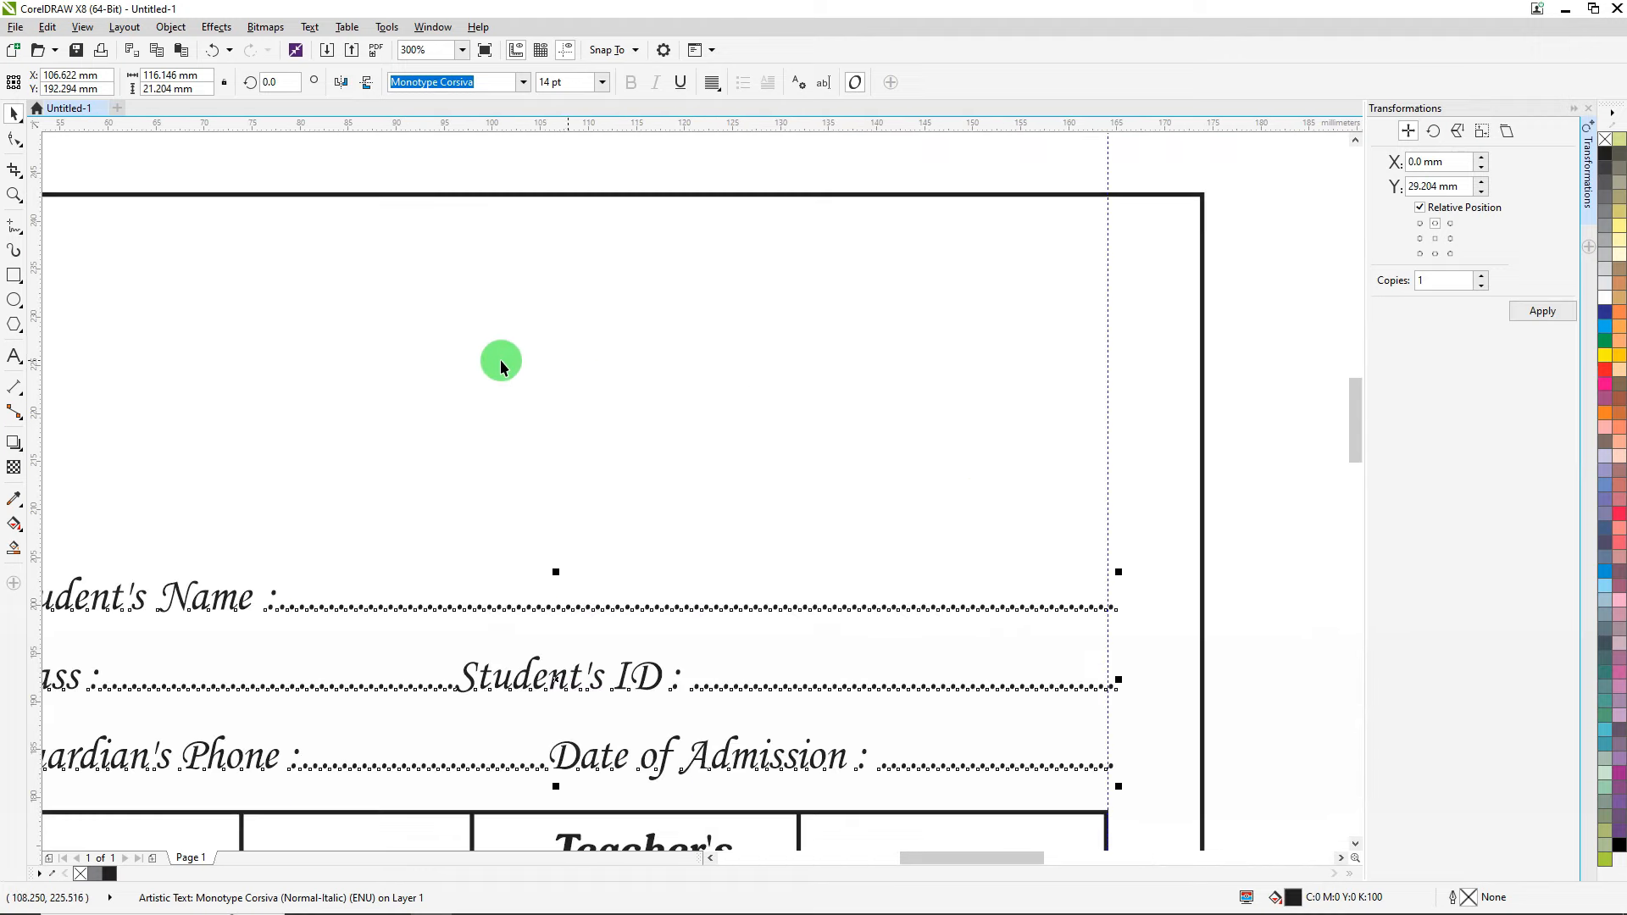
pyautogui.click(14, 275)
pyautogui.scroll(-2, 357, 309)
pyautogui.moveTo(349, 285); pyautogui.dragTo(659, 378)
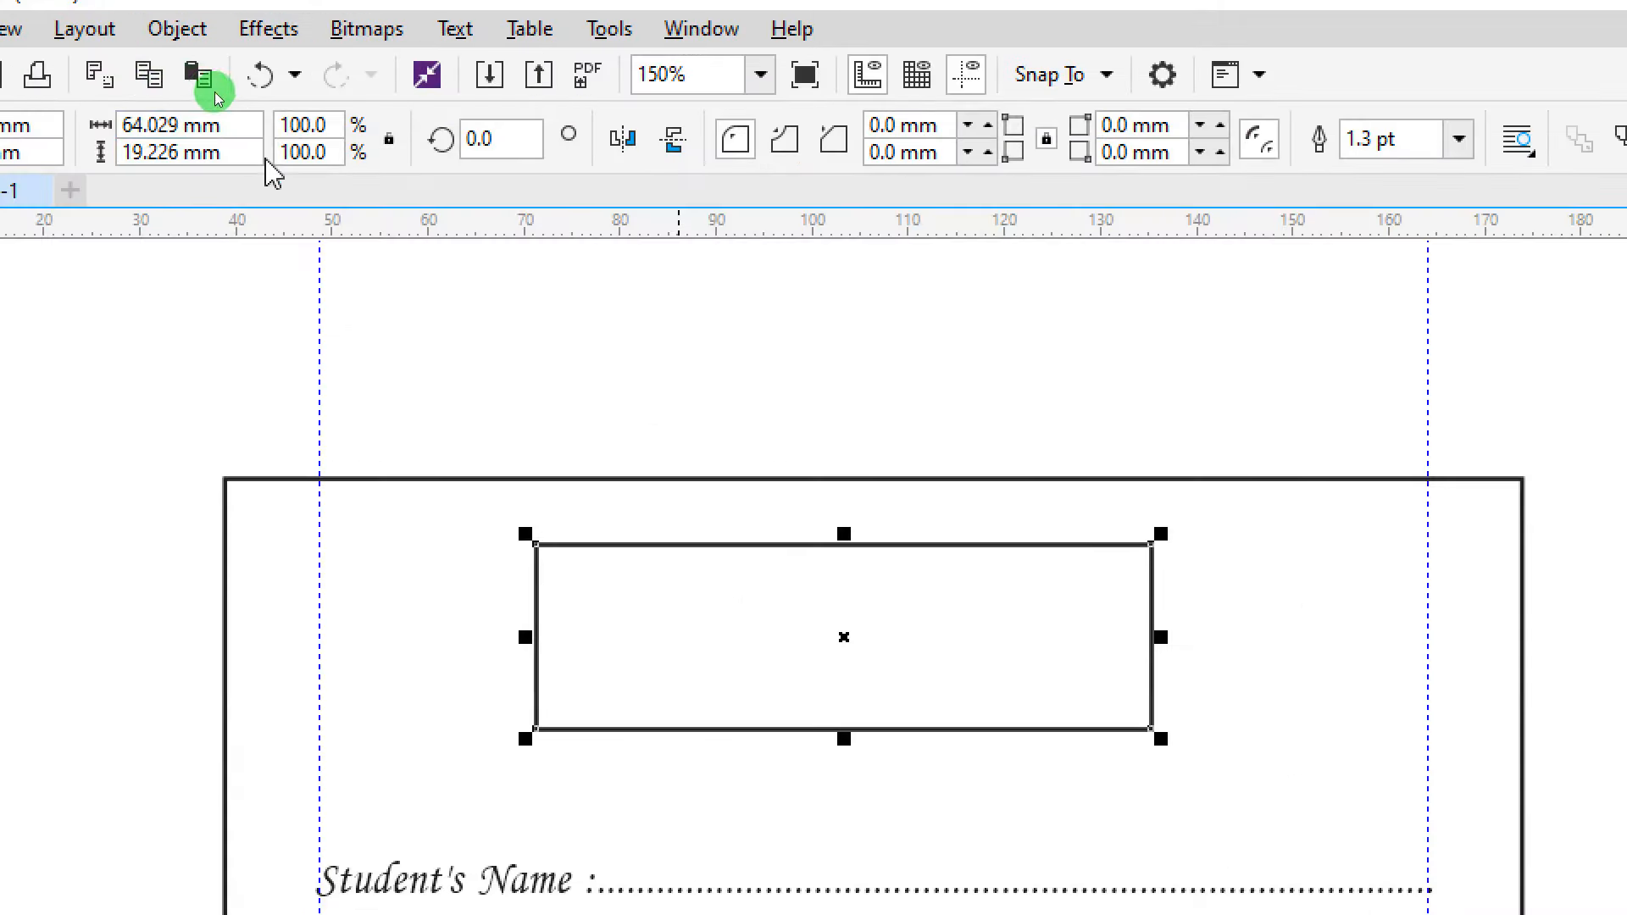
# Set the header rectangle's size to 76 mm wide and 18 mm high.
pyautogui.moveTo(192, 76); pyautogui.dragTo(153, 77)
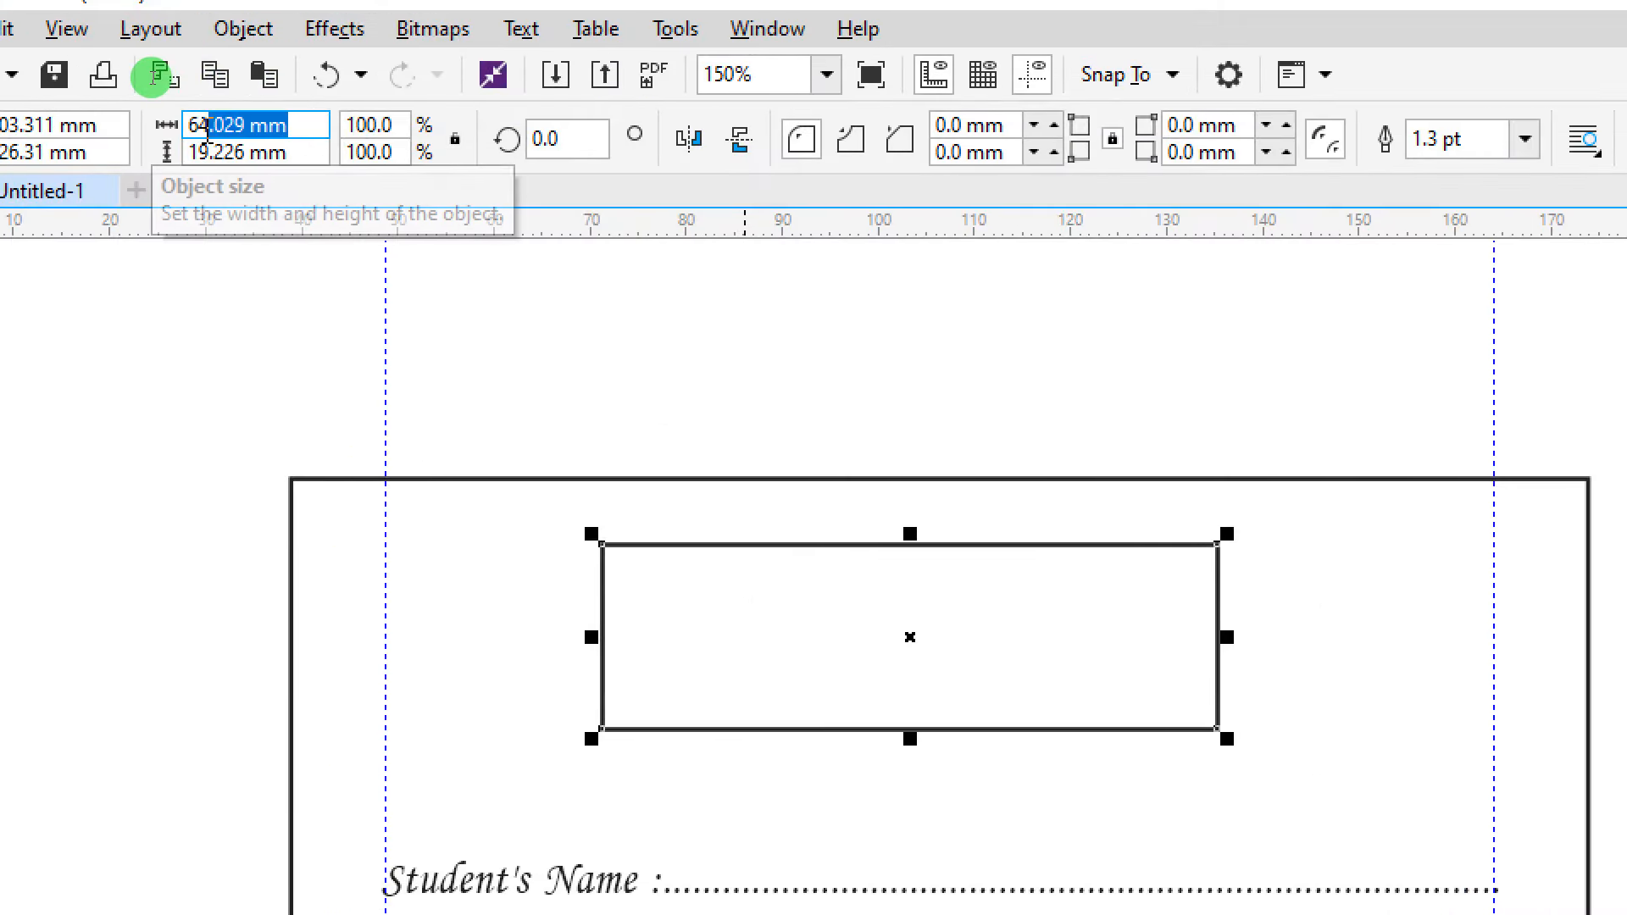
pyautogui.doubleClick(207, 136)
pyautogui.write('76')
pyautogui.press('Tab')
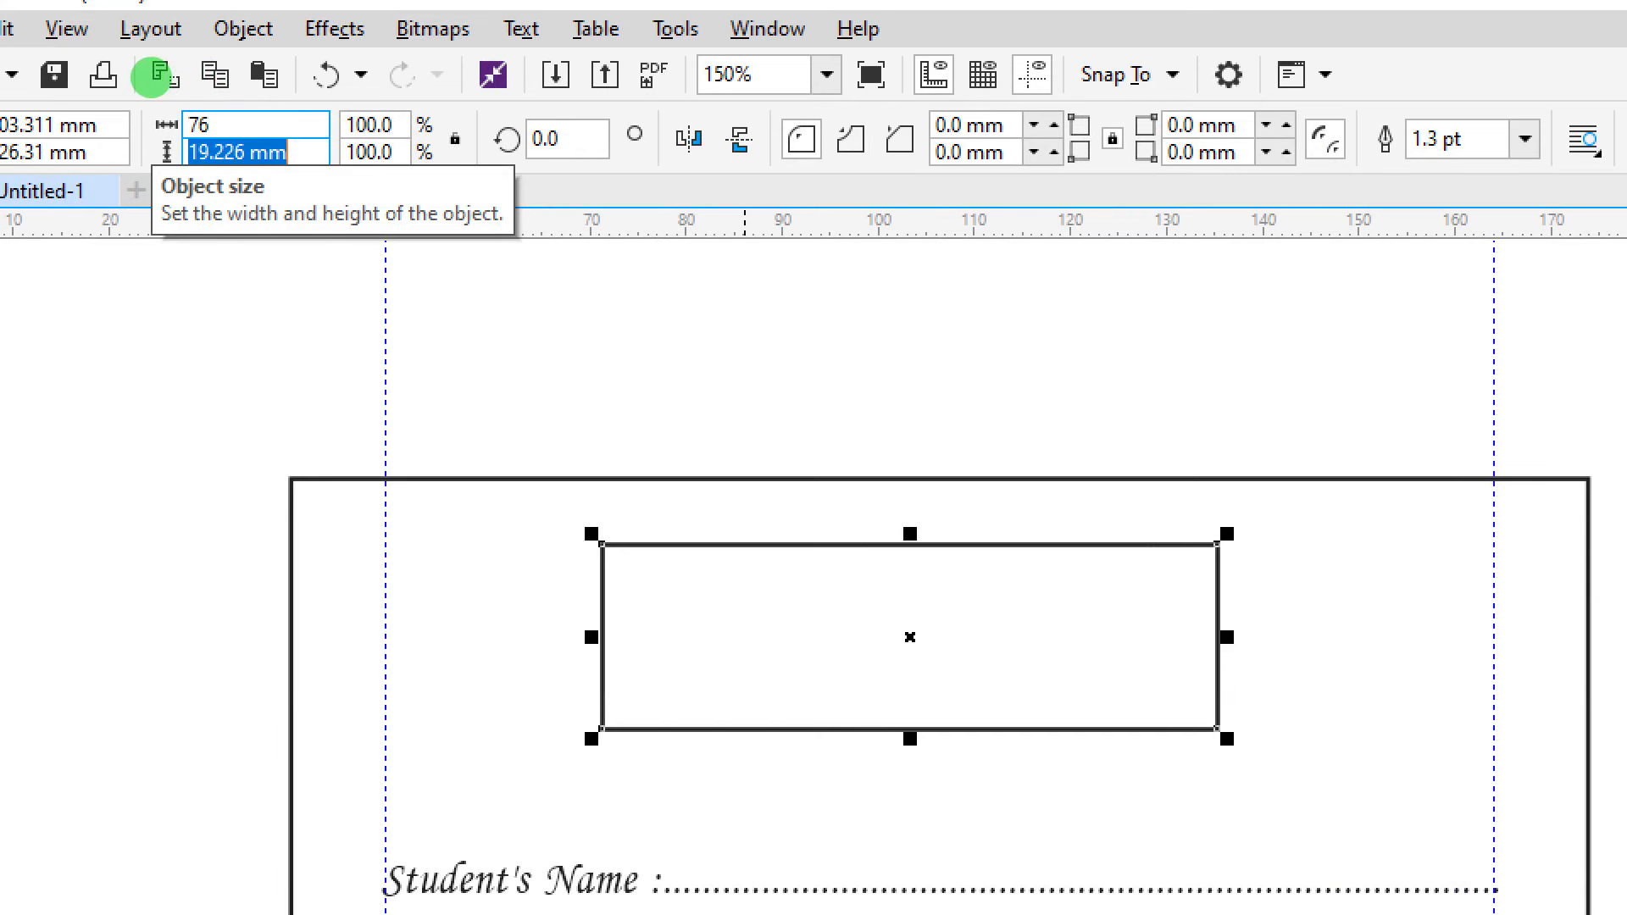
pyautogui.write('18')
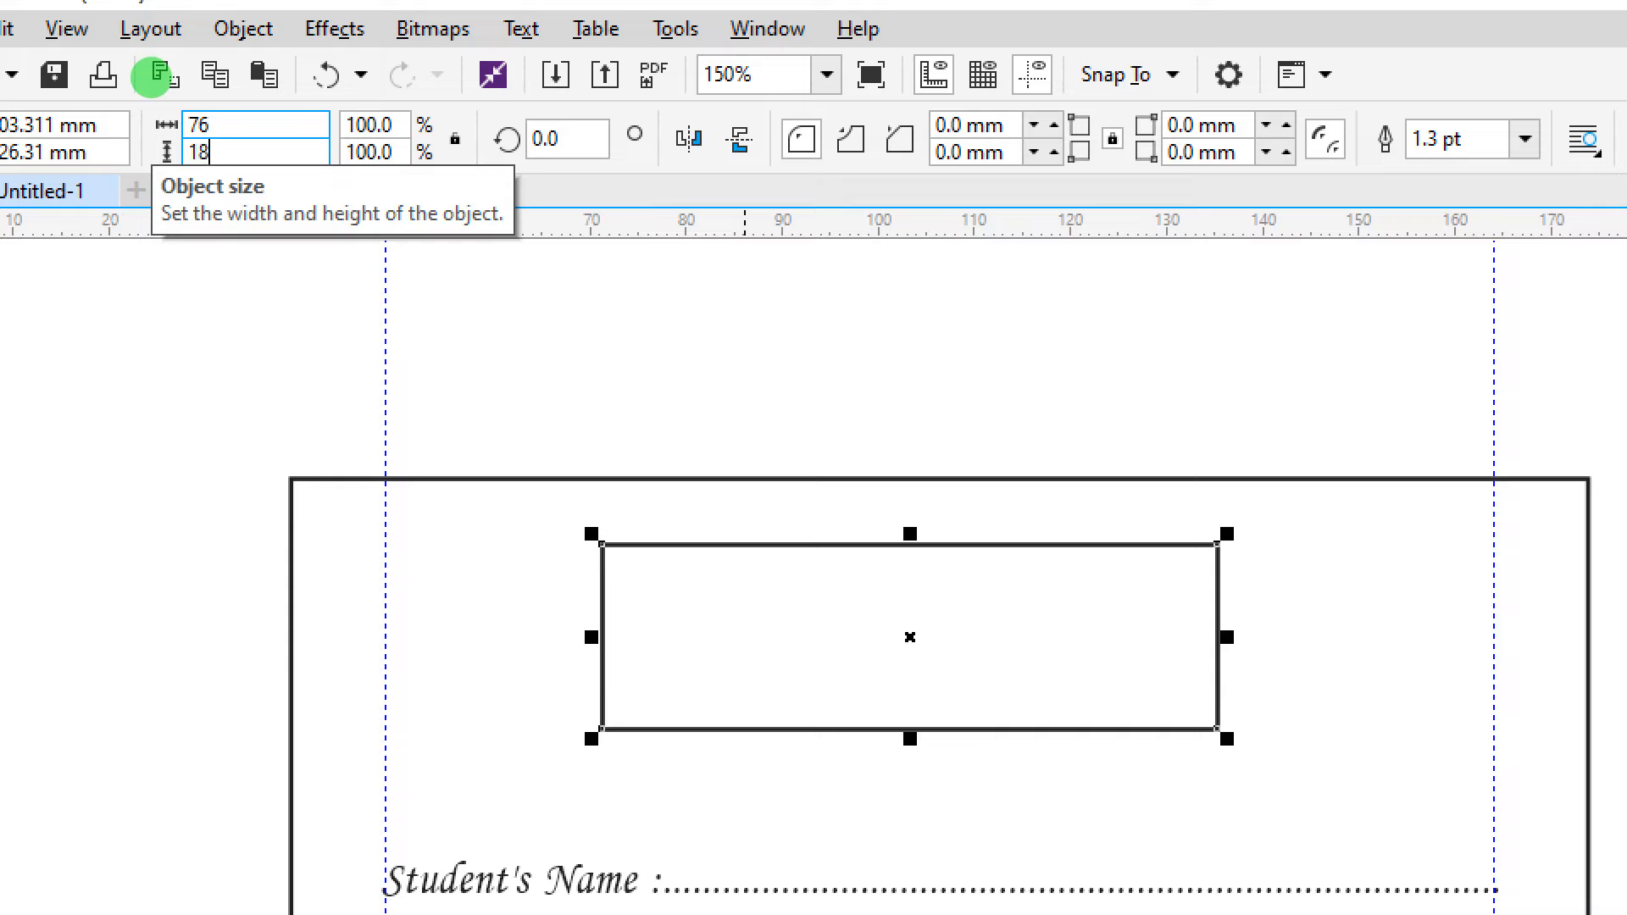
pyautogui.press('Return')
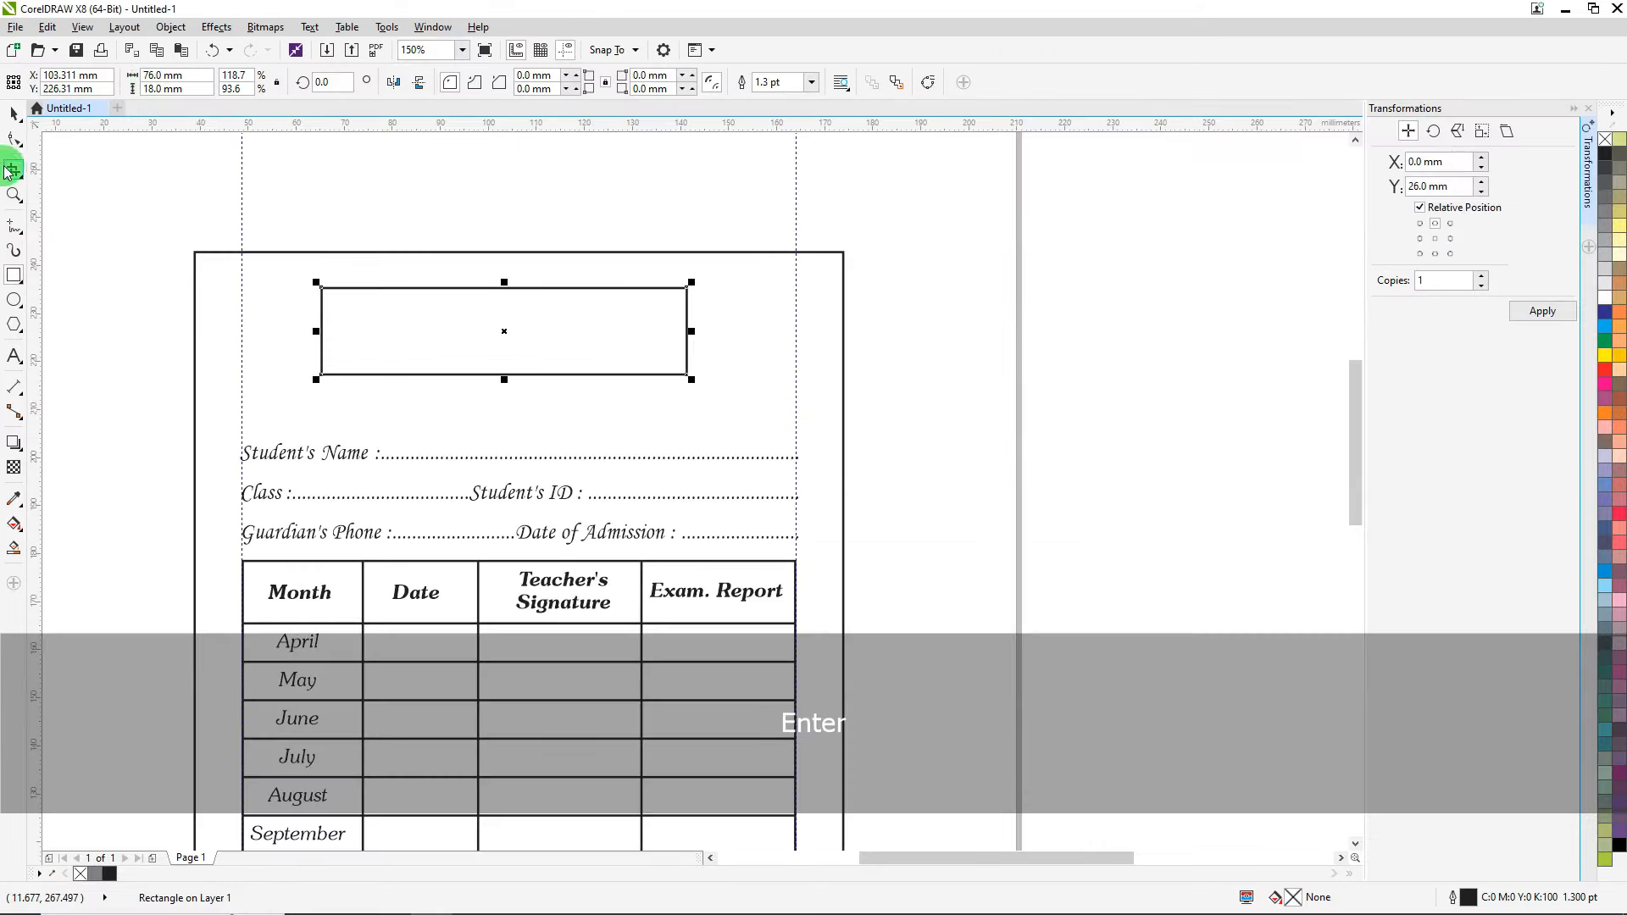
# Round all corners of the header rectangle to a radius of about 1.6 mm and fill it with white.
pyautogui.click(13, 140)
pyautogui.scroll(2, 693, 269)
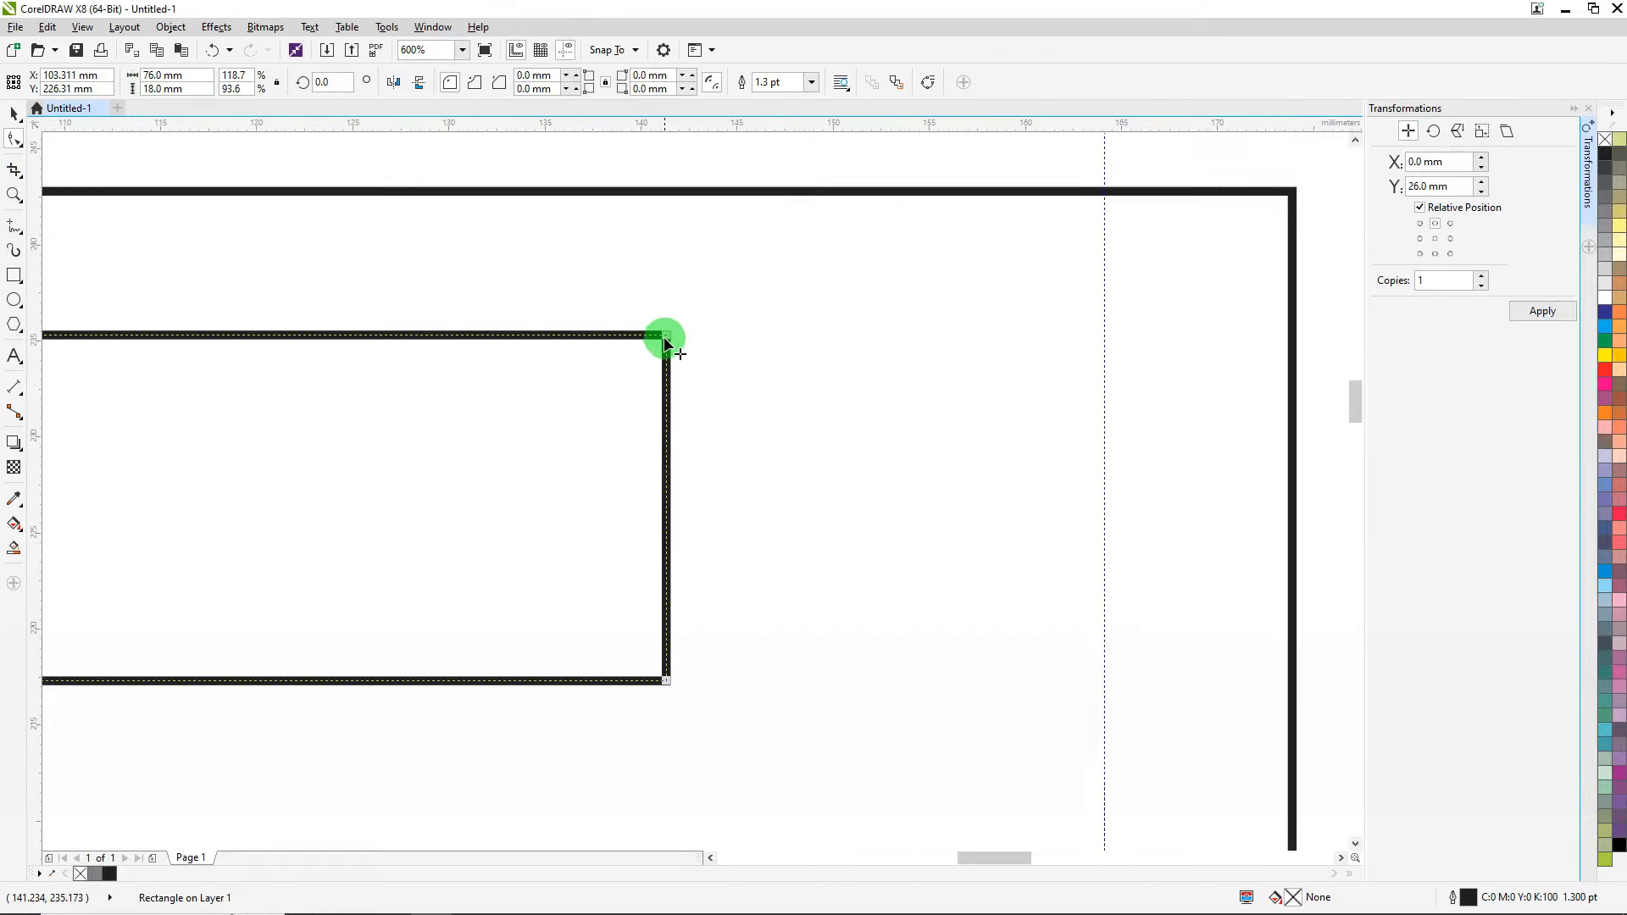
pyautogui.moveTo(665, 336); pyautogui.dragTo(675, 364)
pyautogui.scroll(-2, 675, 366)
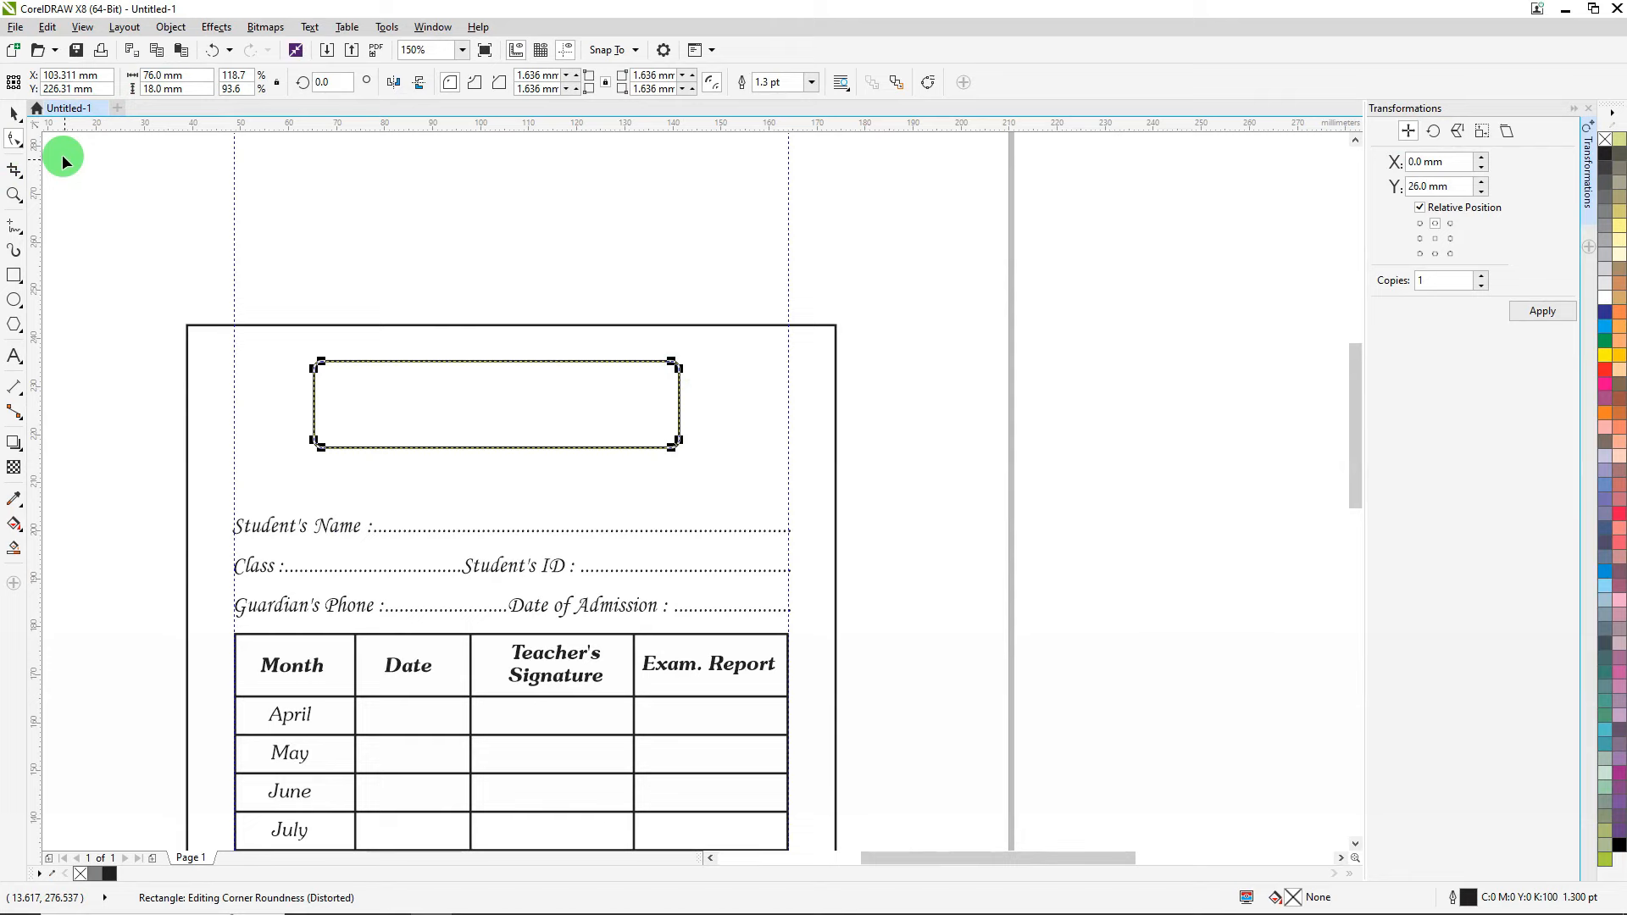
pyautogui.click(13, 112)
pyautogui.click(1607, 301)
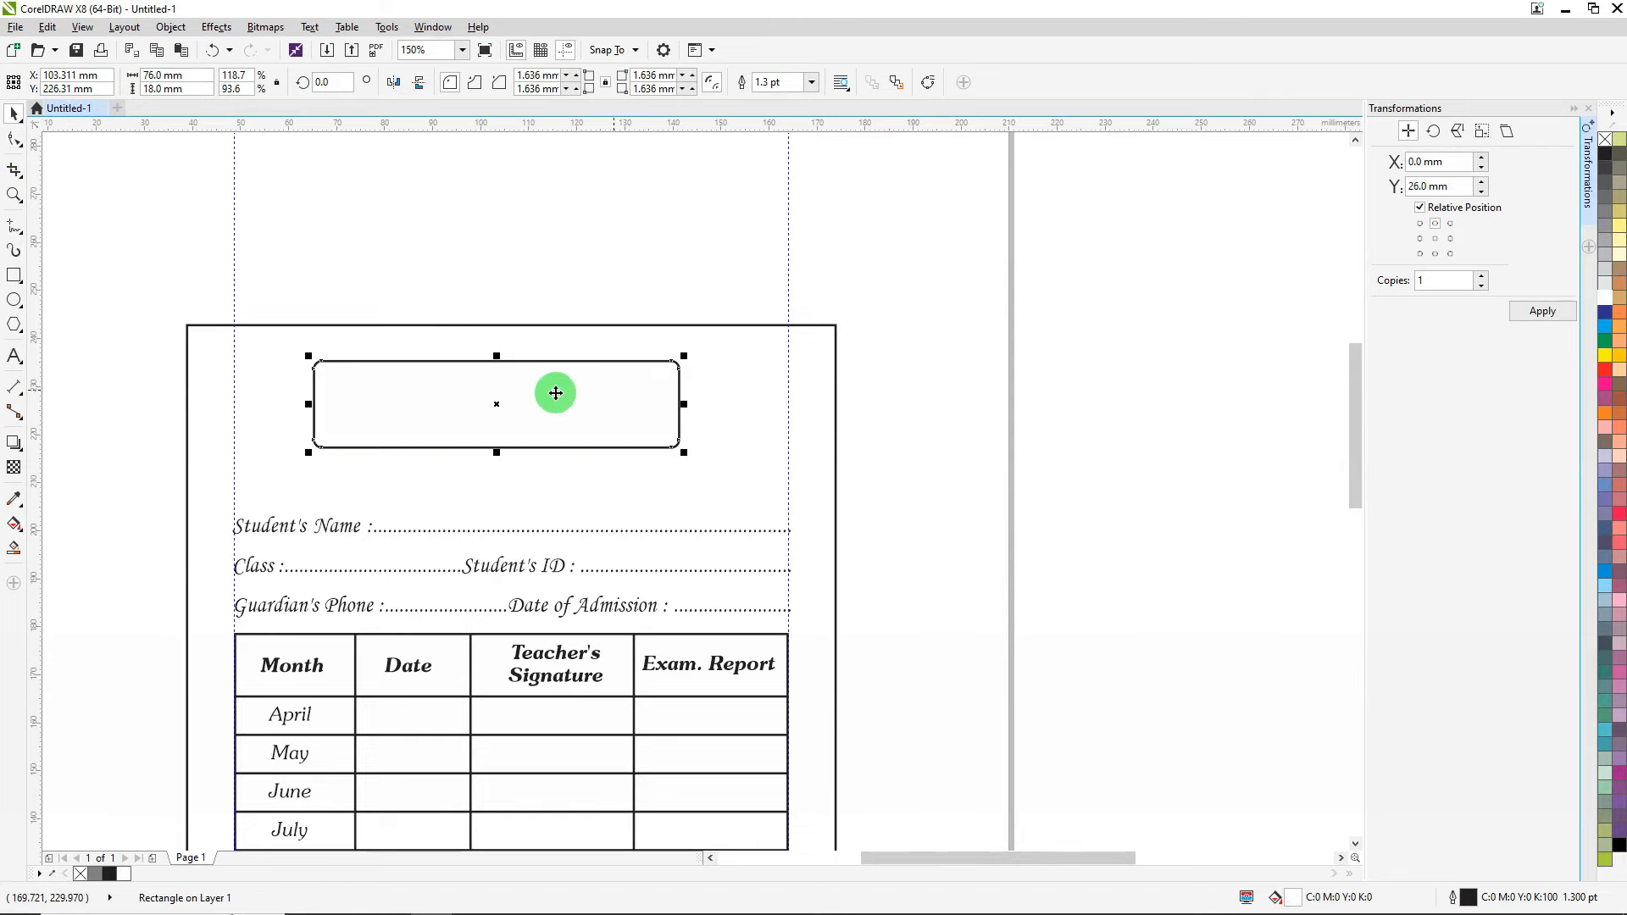
# Create a black-filled shadow copy of the header rectangle, offset about 1.2 mm right and down and placed behind the white one.
pyautogui.scroll(2, 643, 443)
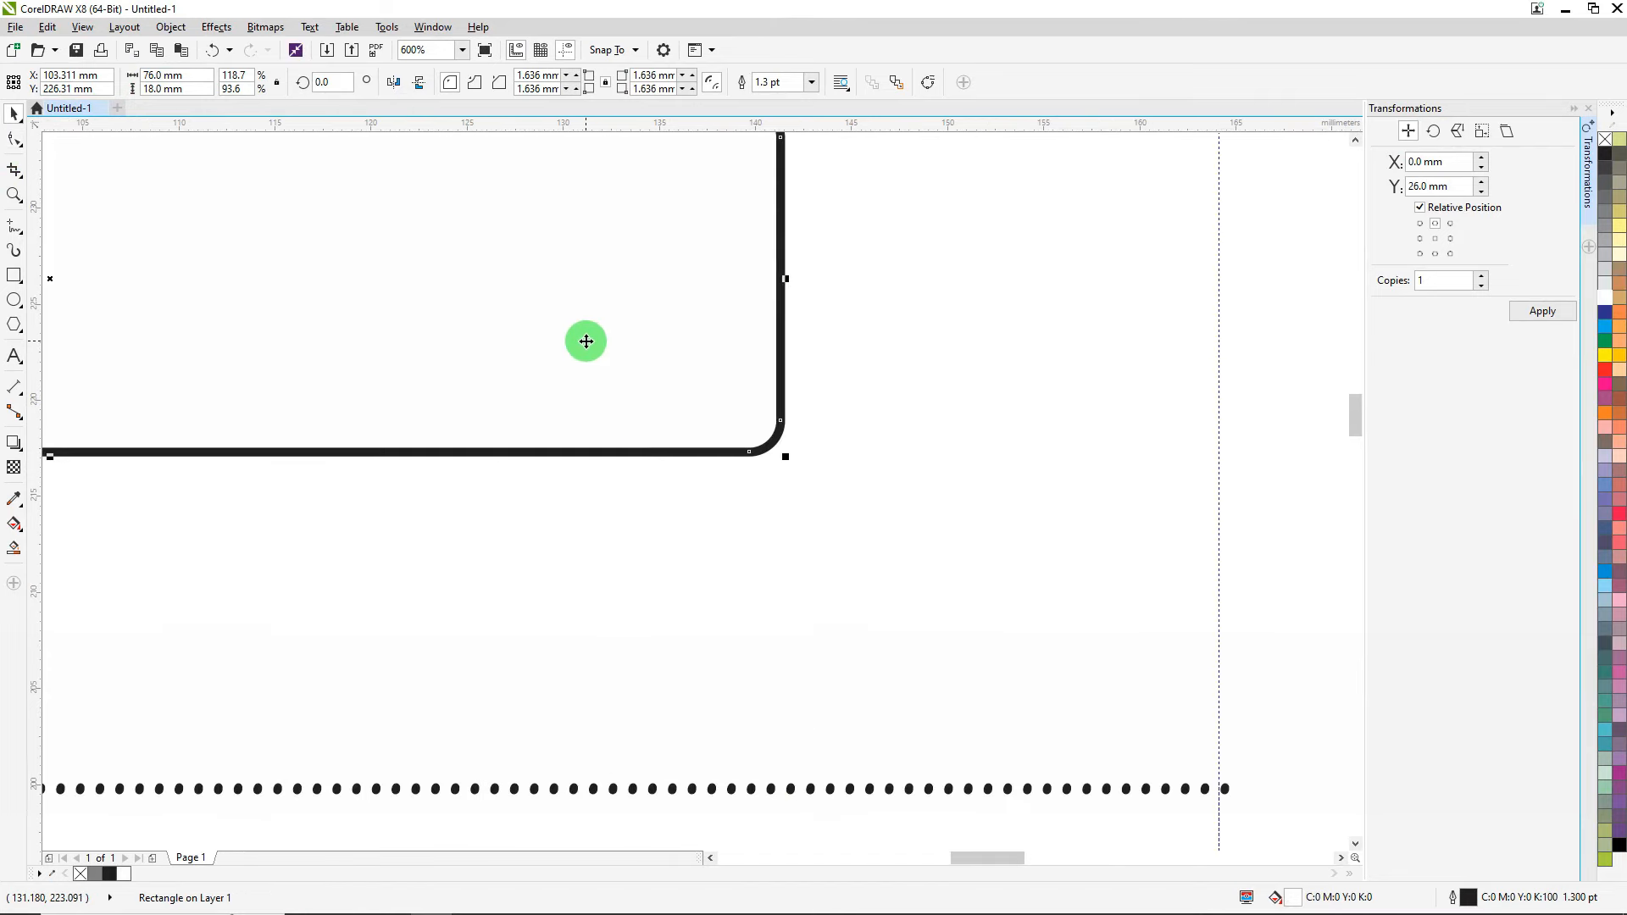
pyautogui.moveTo(584, 343); pyautogui.dragTo(610, 365)
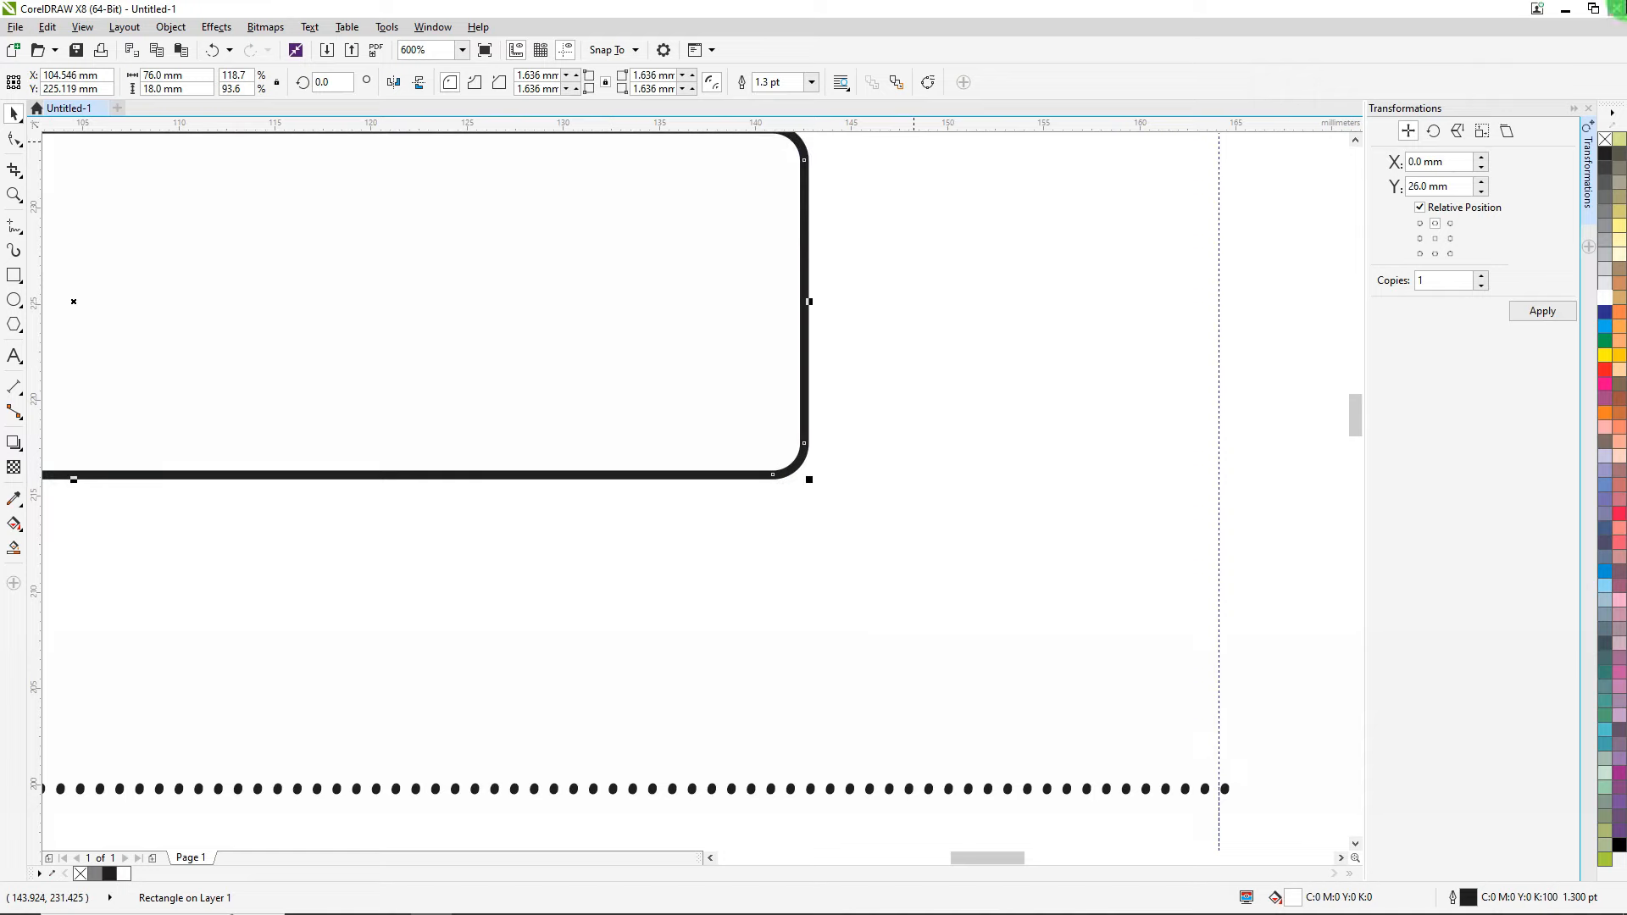
pyautogui.click(1605, 156)
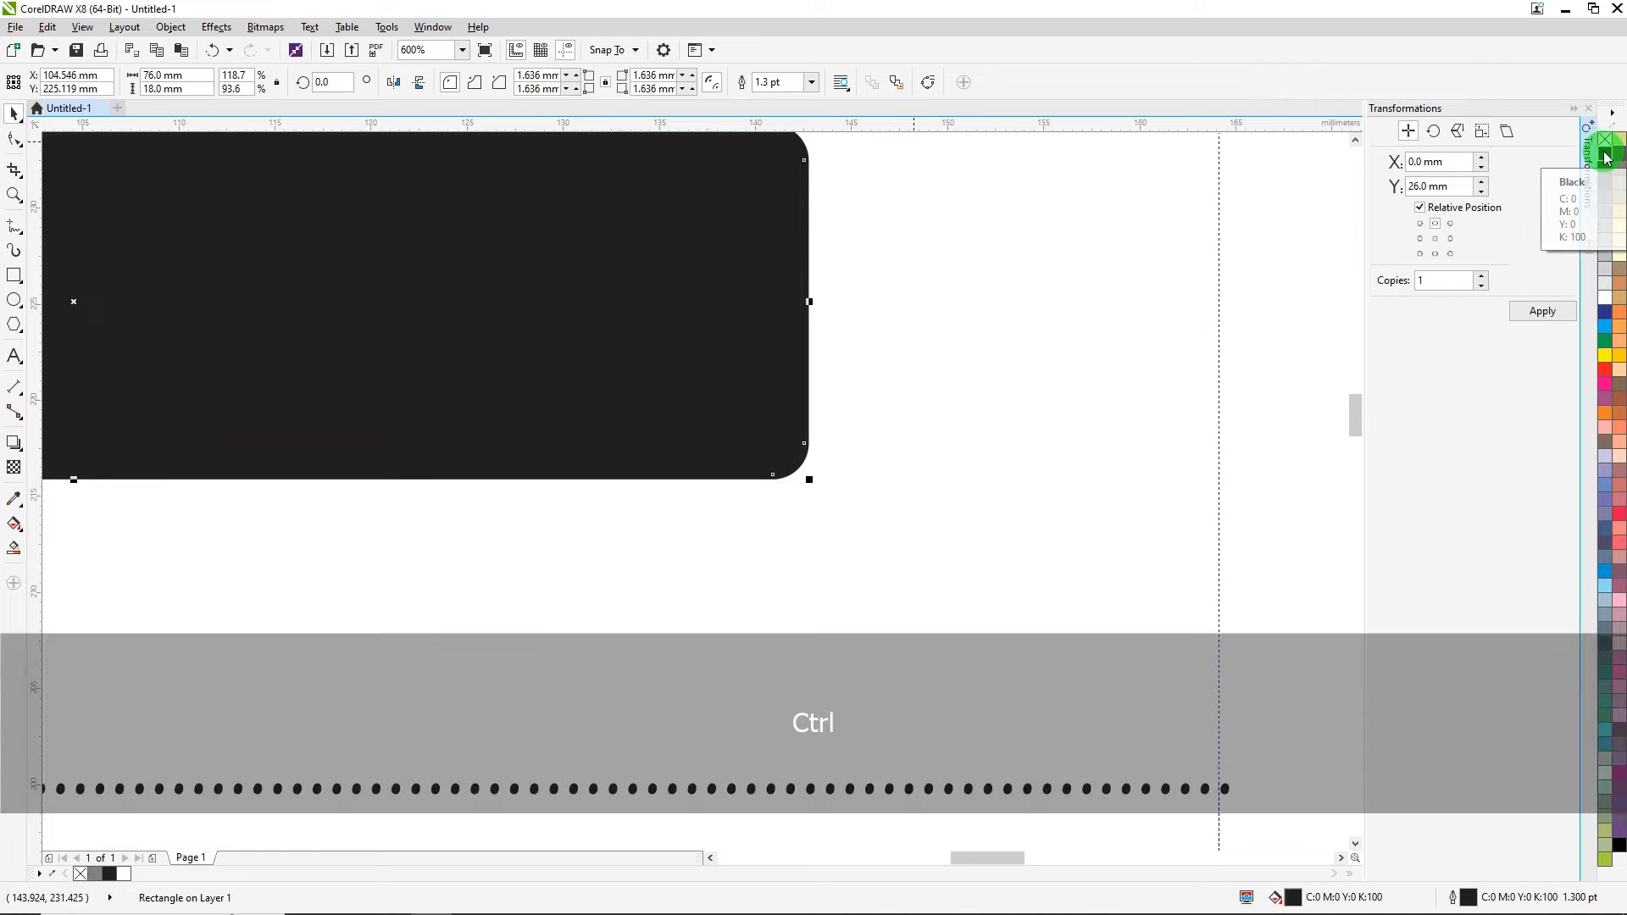
pyautogui.hotkey('ctrl', 'End')
pyautogui.scroll(-2, 1040, 362)
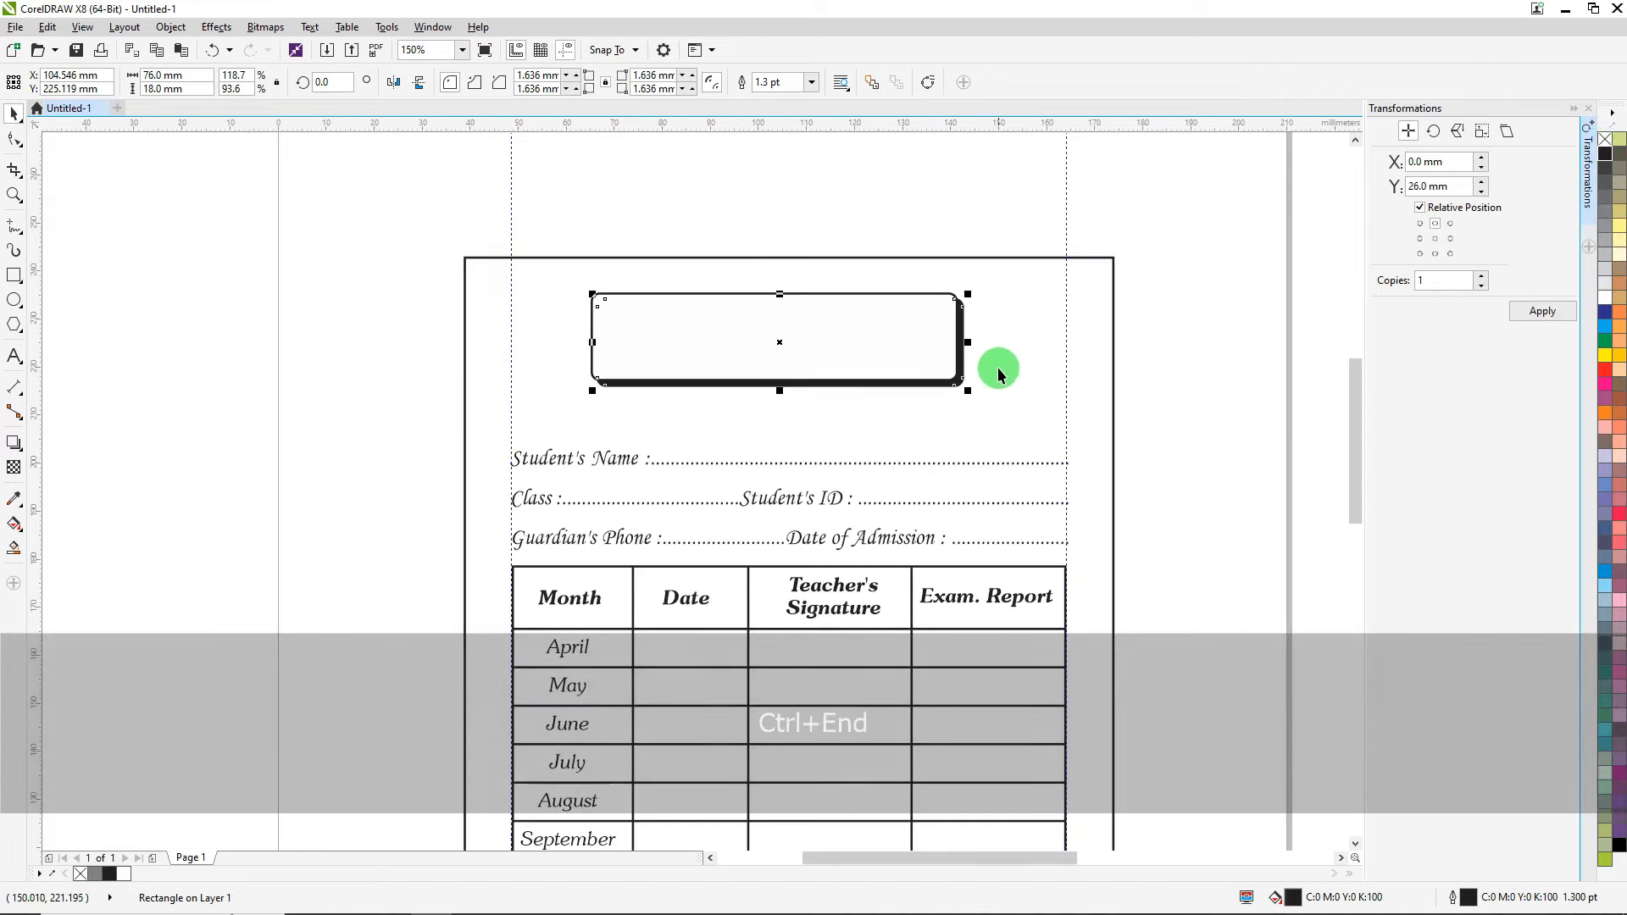
pyautogui.scroll(1, 998, 368)
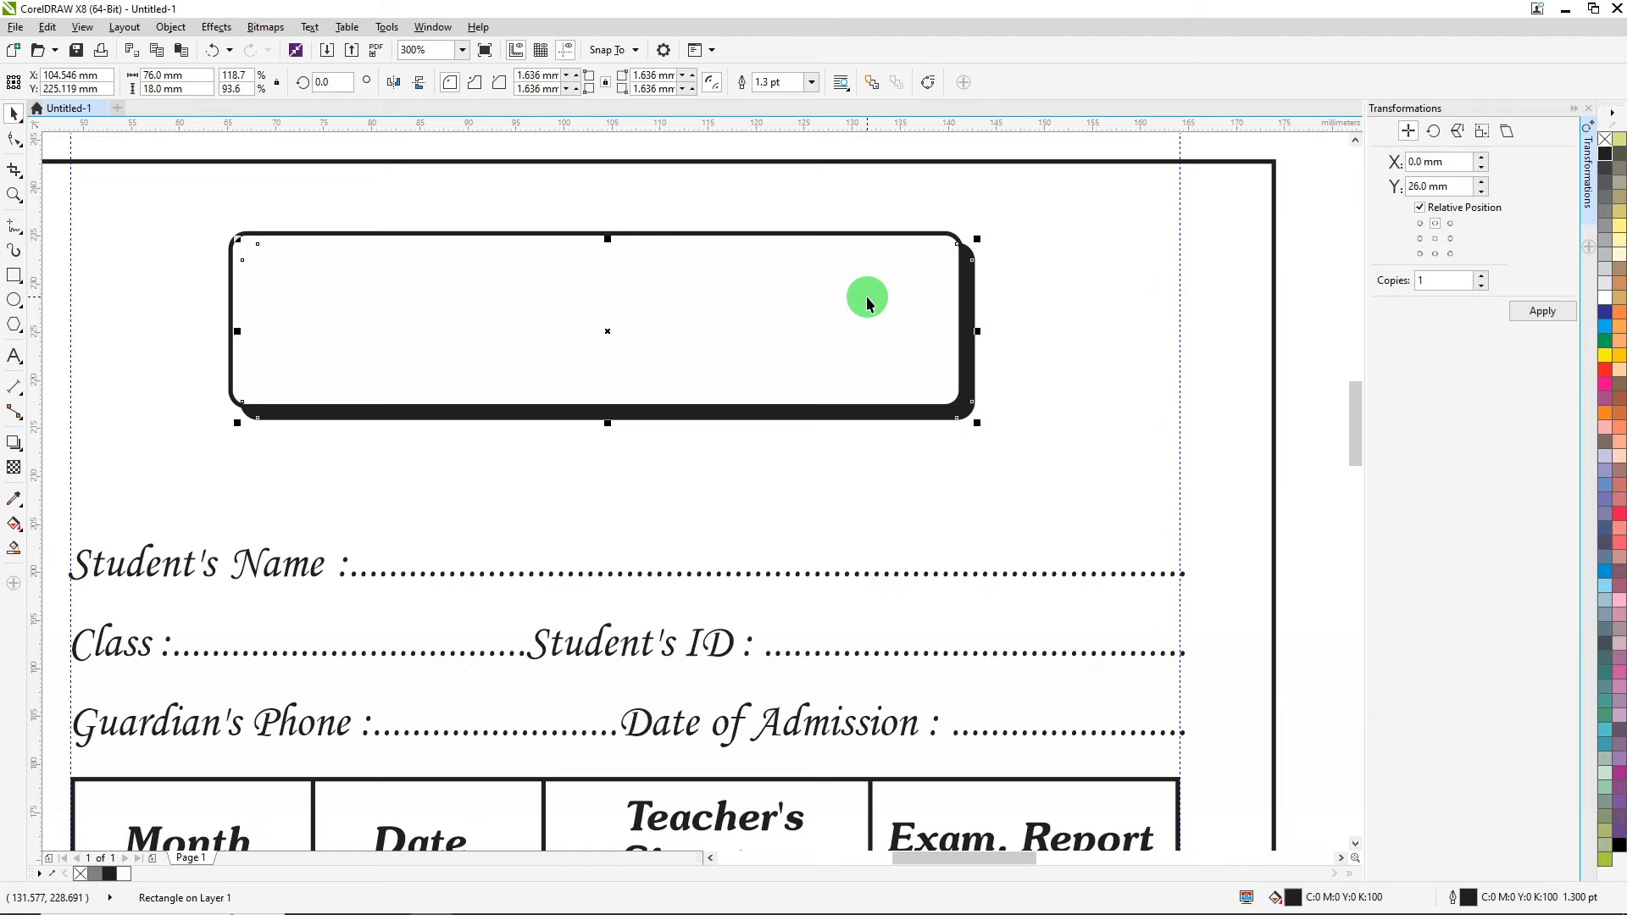
pyautogui.scroll(-1, 591, 386)
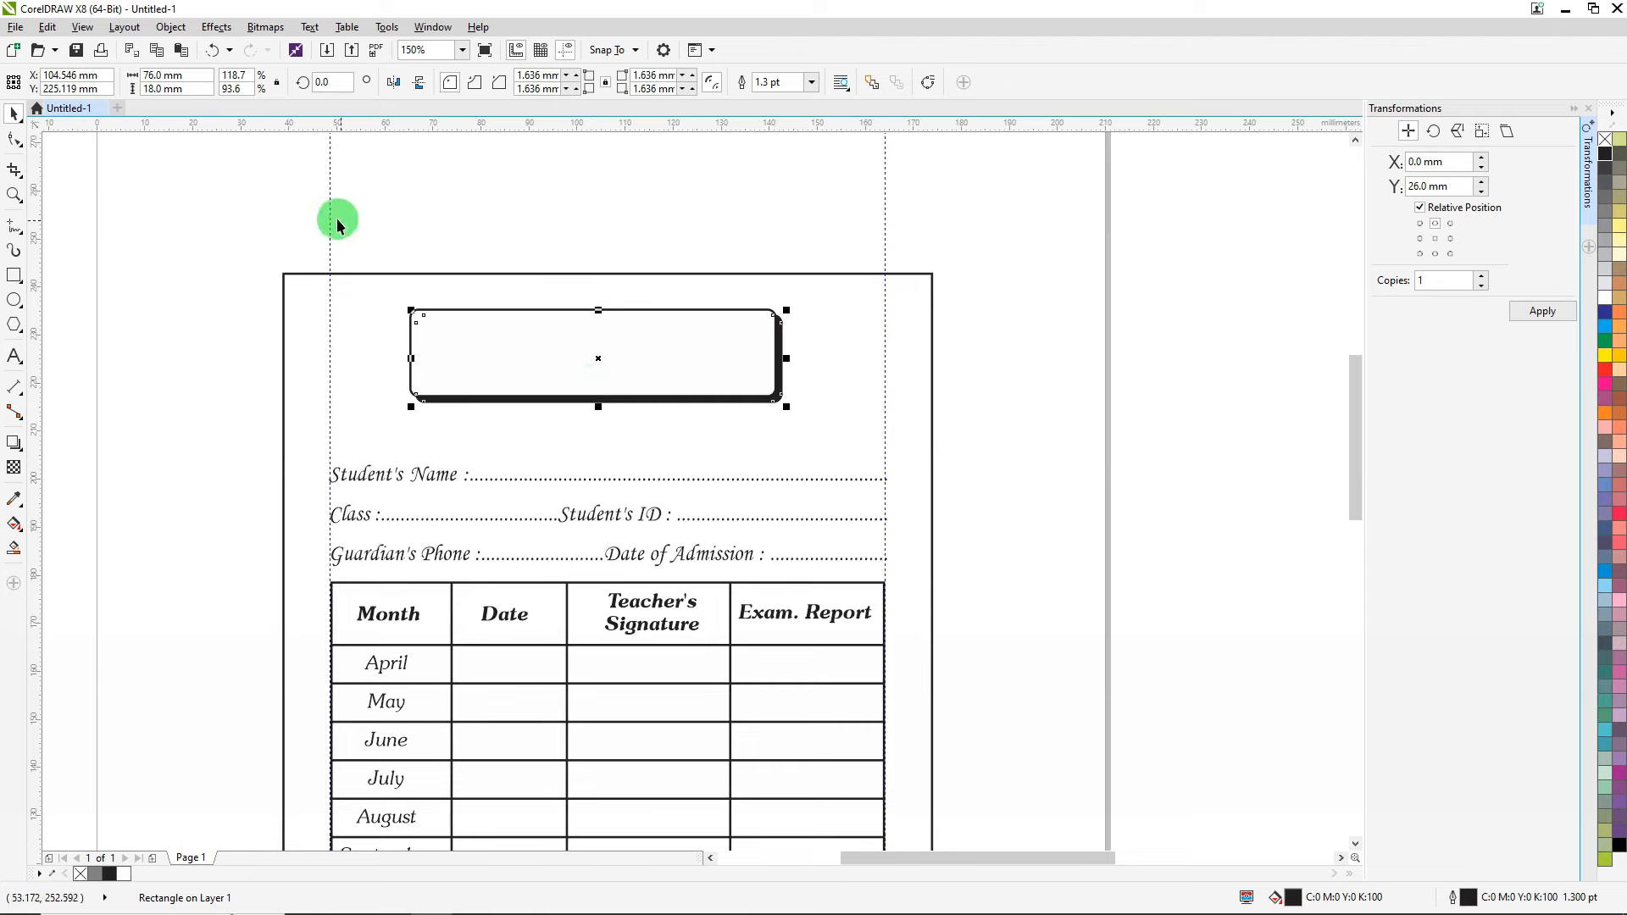
# Group the white header rectangle with its black shadow and centre the group horizontally on the card's outer border.
pyautogui.moveTo(339, 222); pyautogui.dragTo(879, 405)
pyautogui.hotkey('ctrl', 'z')
pyautogui.moveTo(1061, 220); pyautogui.dragTo(210, 447)
pyautogui.hotkey('ctrl', 'g')
pyautogui.keyDown('shift'); pyautogui.click(931, 342); pyautogui.keyUp('shift')
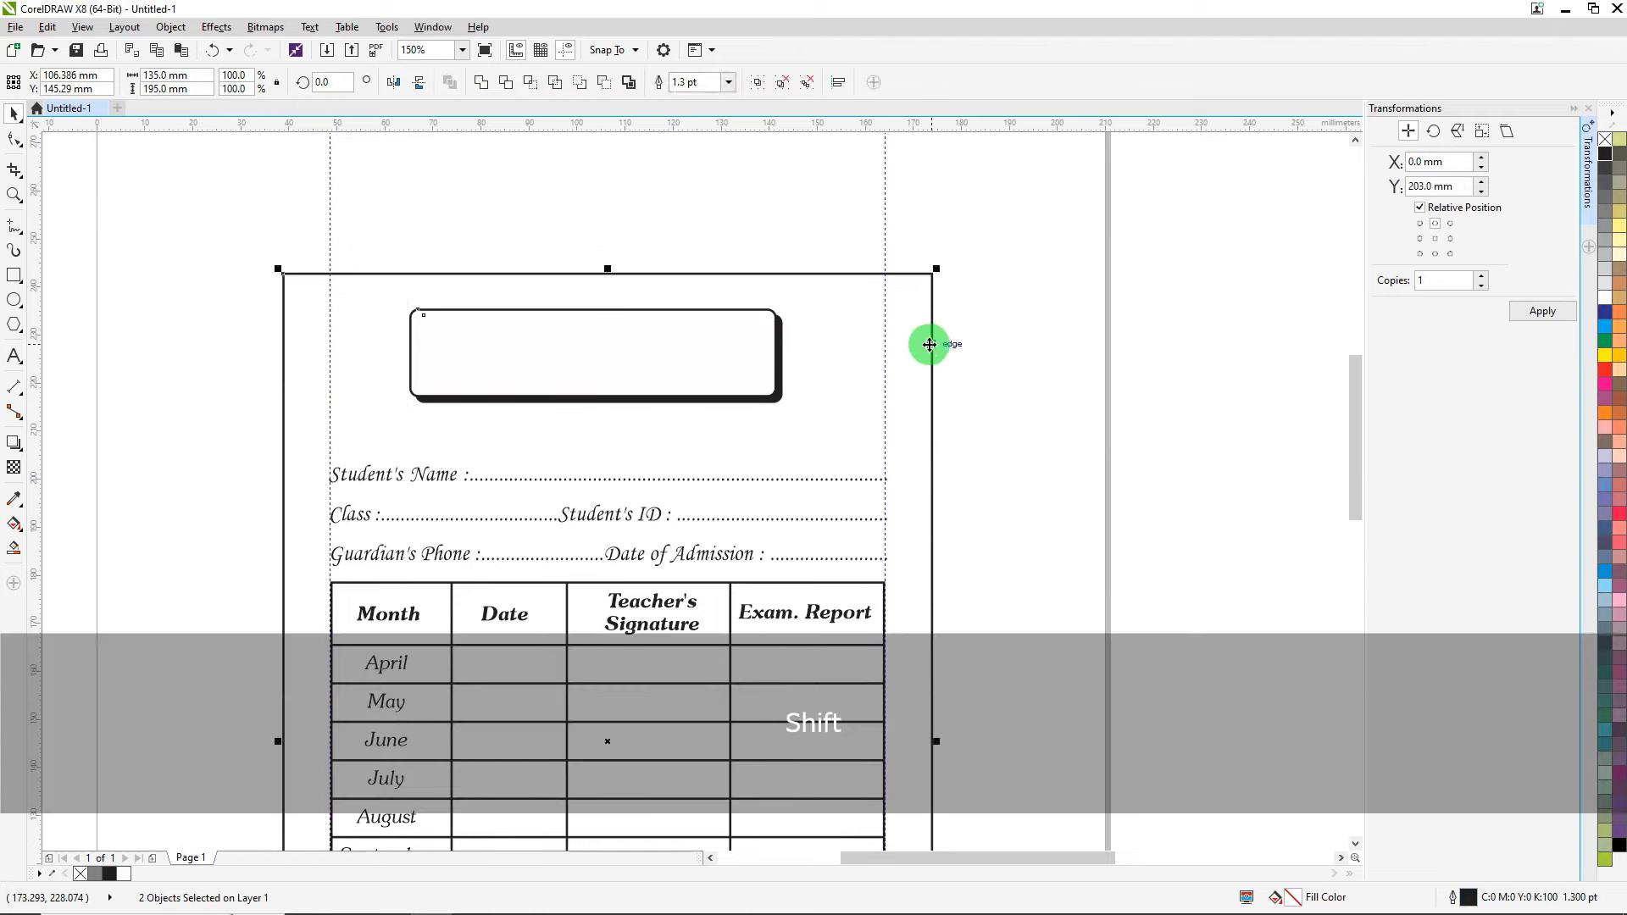
pyautogui.press('c')
# Move the grouped header box down 3 mm, closer to the "Student's Name :" line.
pyautogui.moveTo(1044, 239); pyautogui.dragTo(134, 461)
pyautogui.scroll(2, 482, 378)
pyautogui.press('Down')
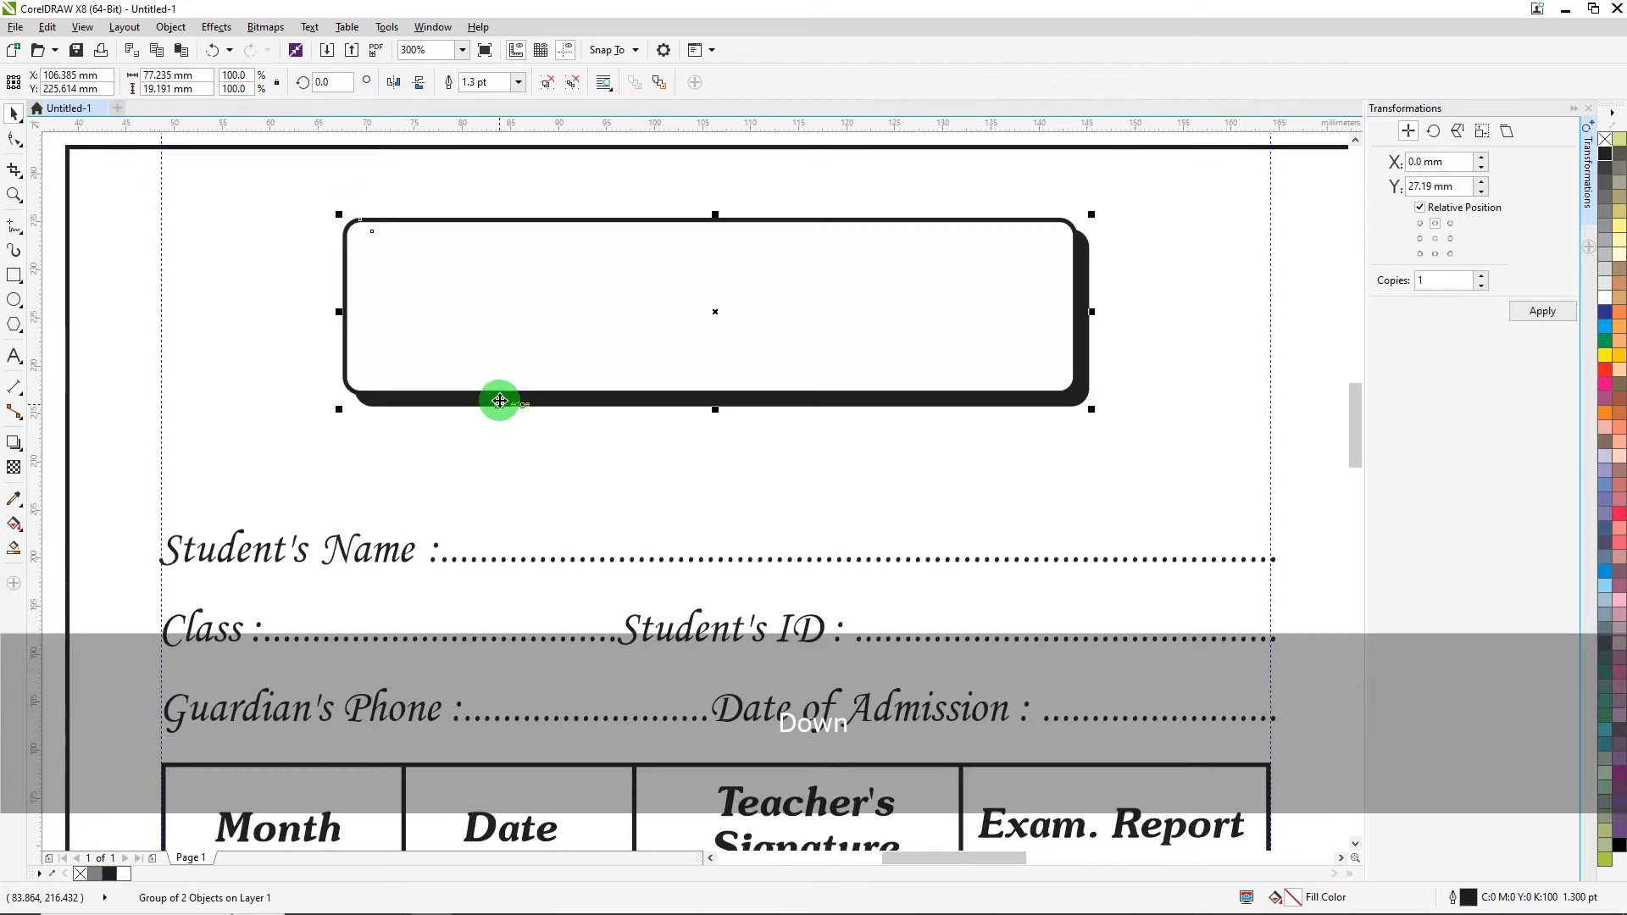
pyautogui.press('Down')
pyautogui.press('Down')
pyautogui.press('Down')
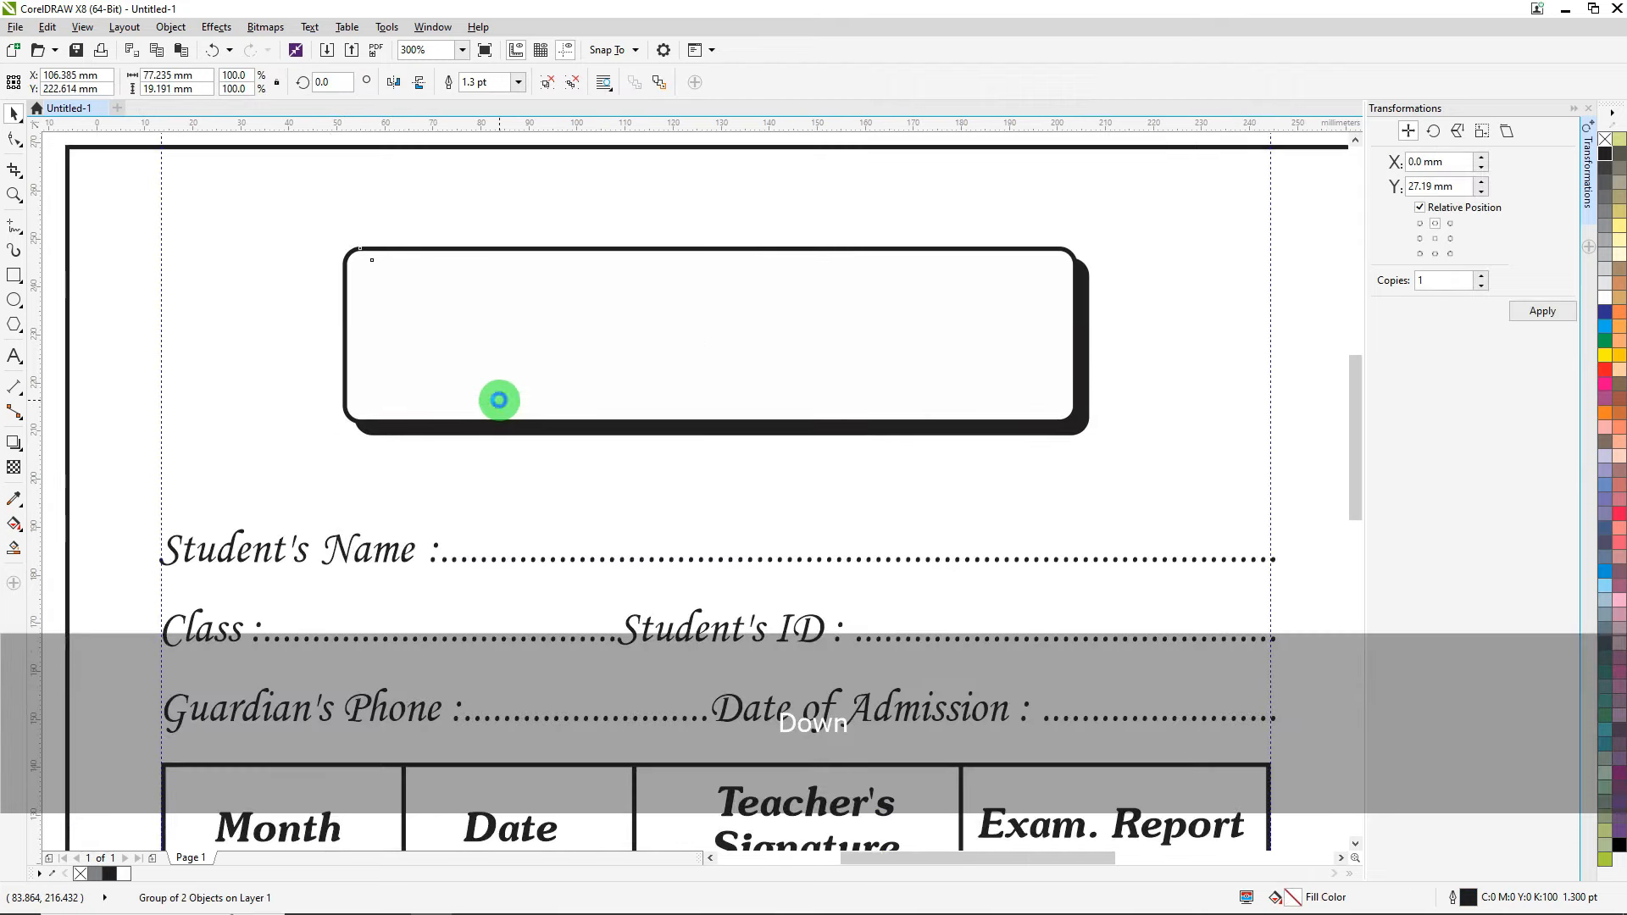
pyautogui.scroll(-2, 500, 401)
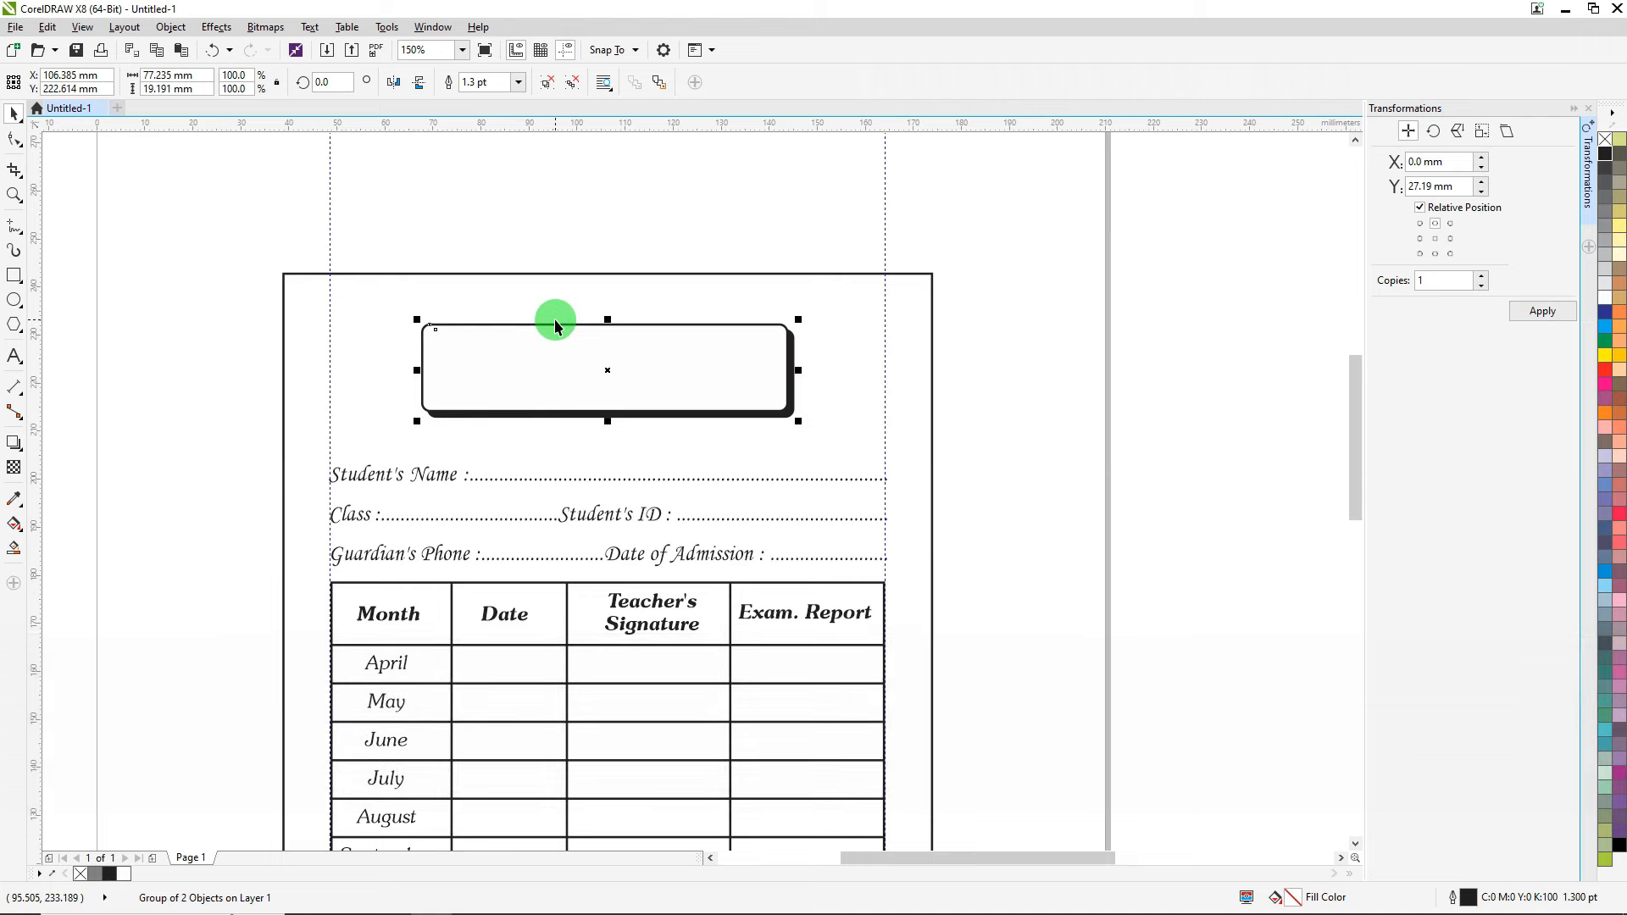
# Add artistic text in the header box reading "PHYSICS FOR YOU" with "Mobile :" on a second line.
pyautogui.scroll(2, 554, 319)
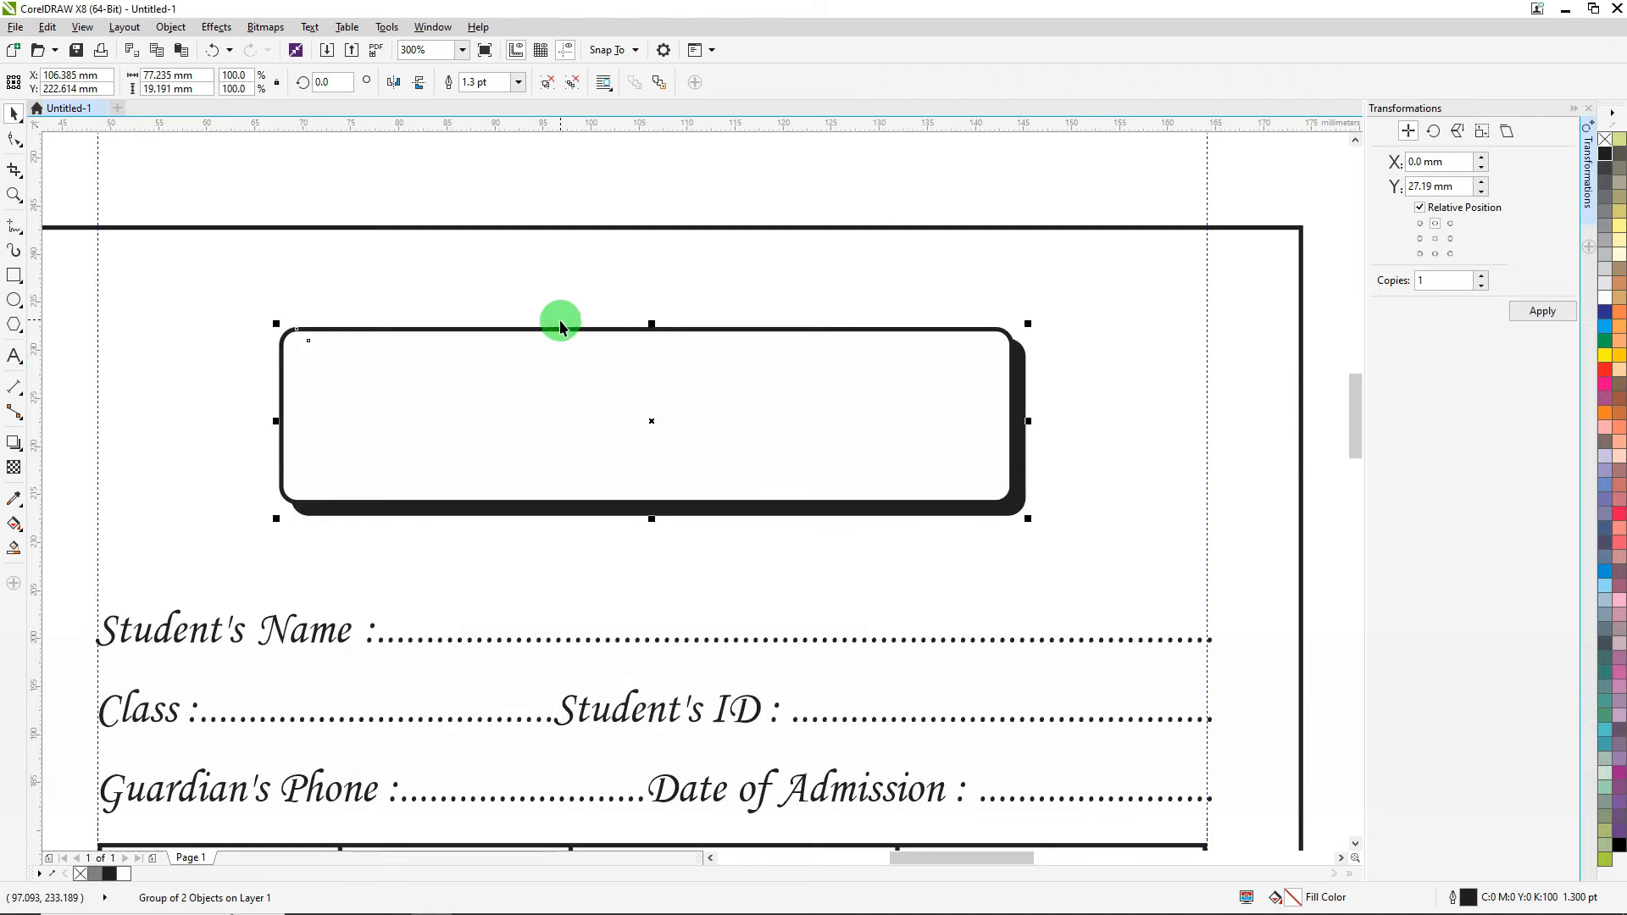
pyautogui.click(14, 358)
pyautogui.click(622, 383)
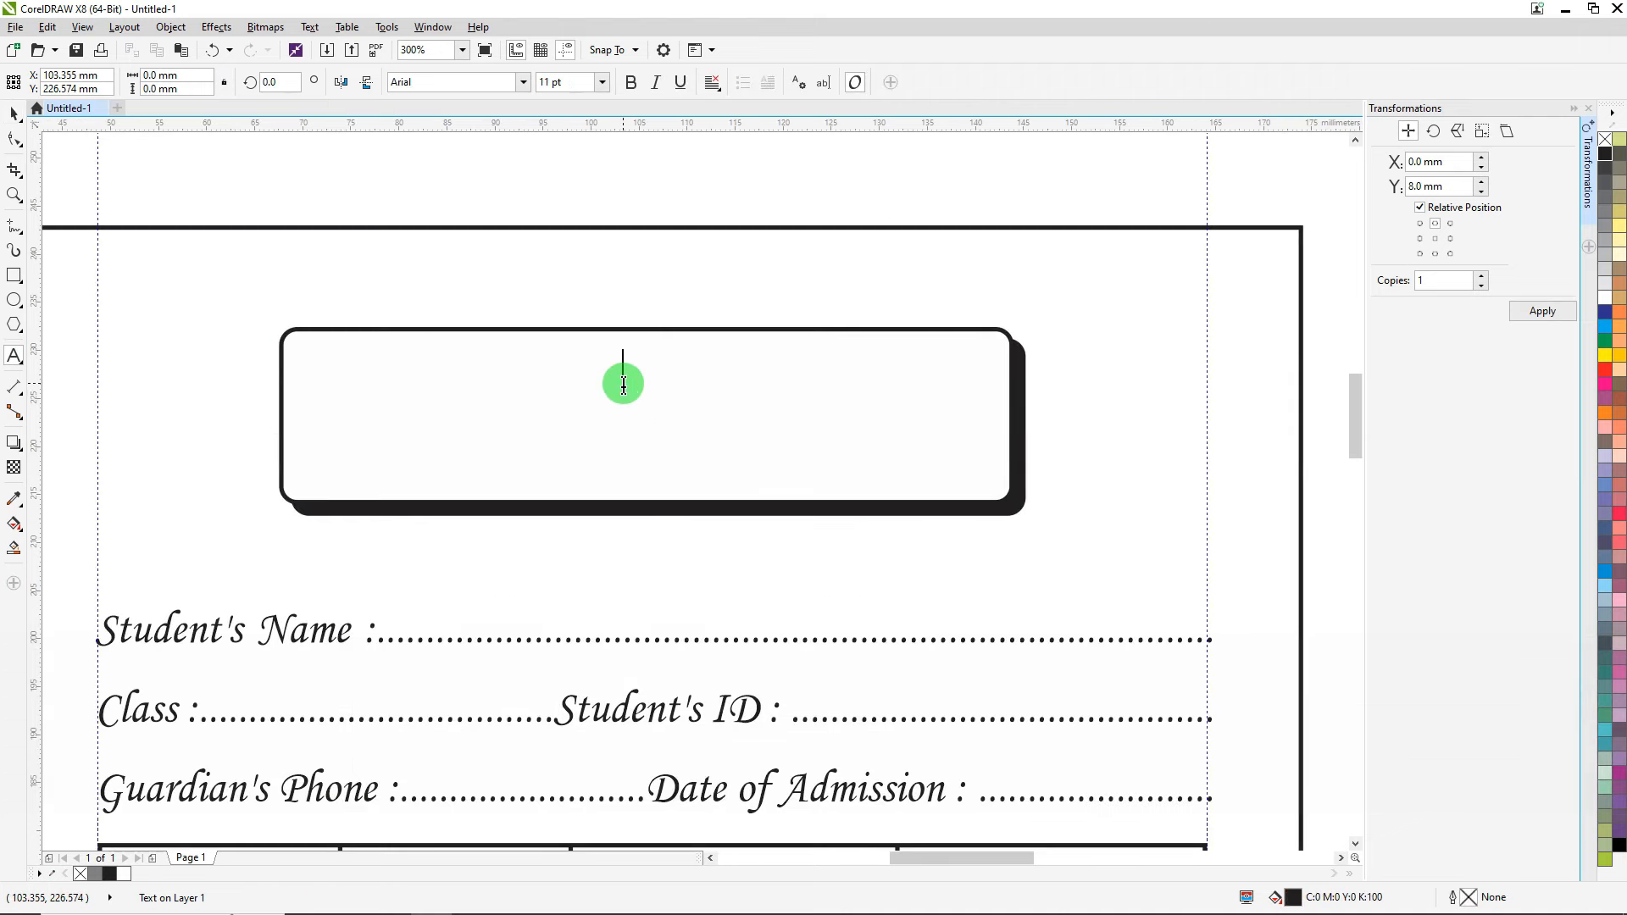
pyautogui.press('capslock')
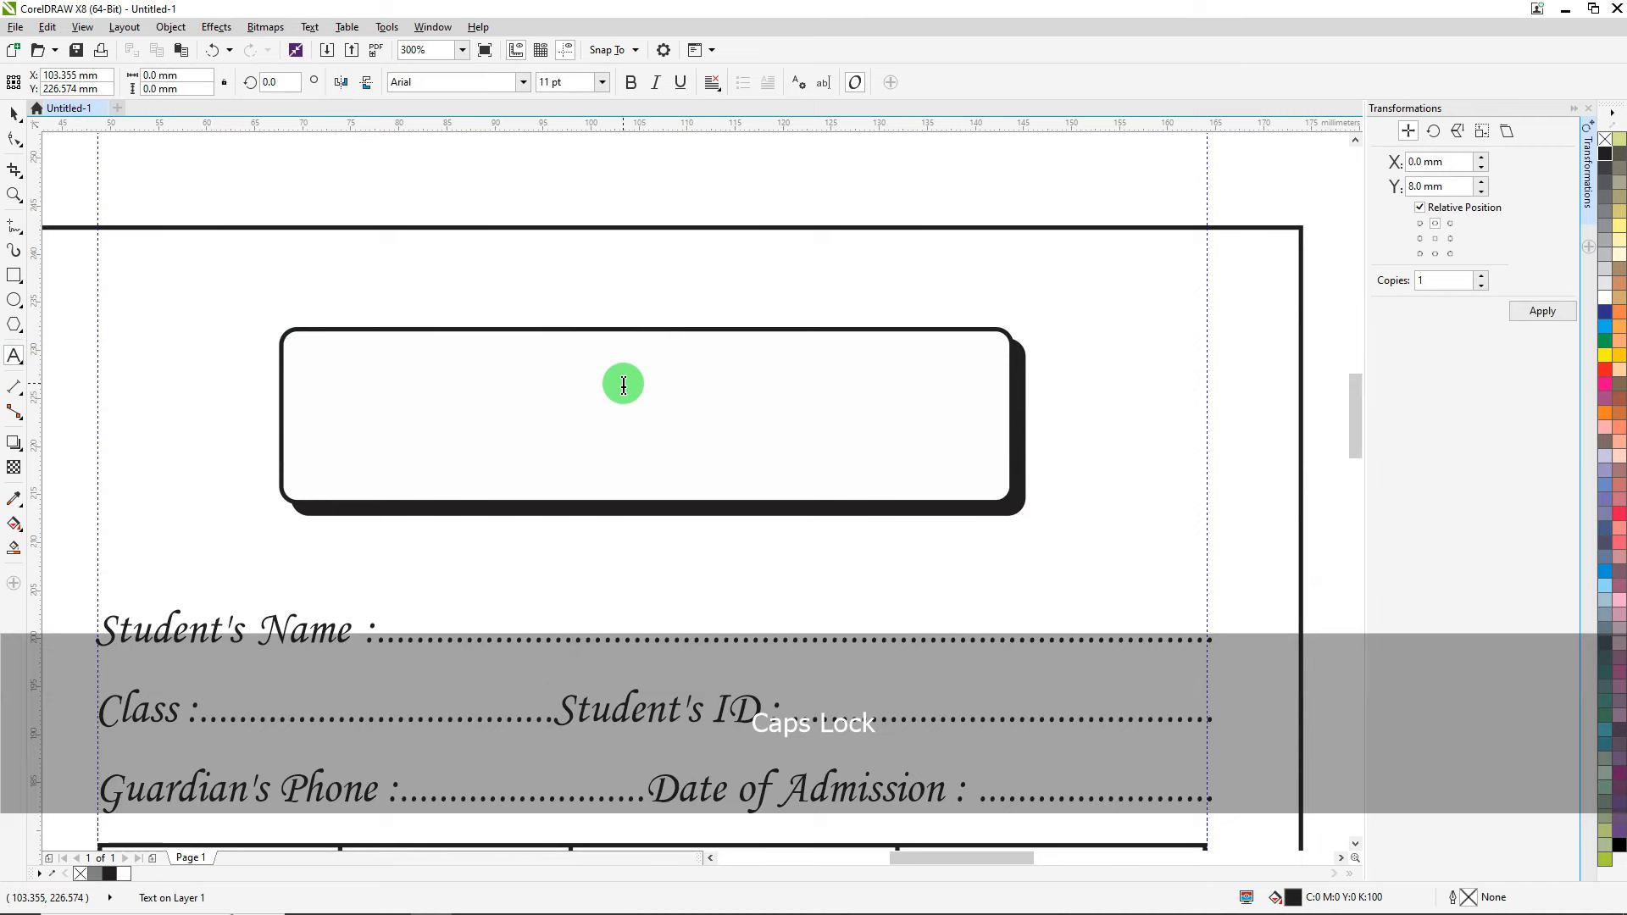
pyautogui.write('PHYSI')
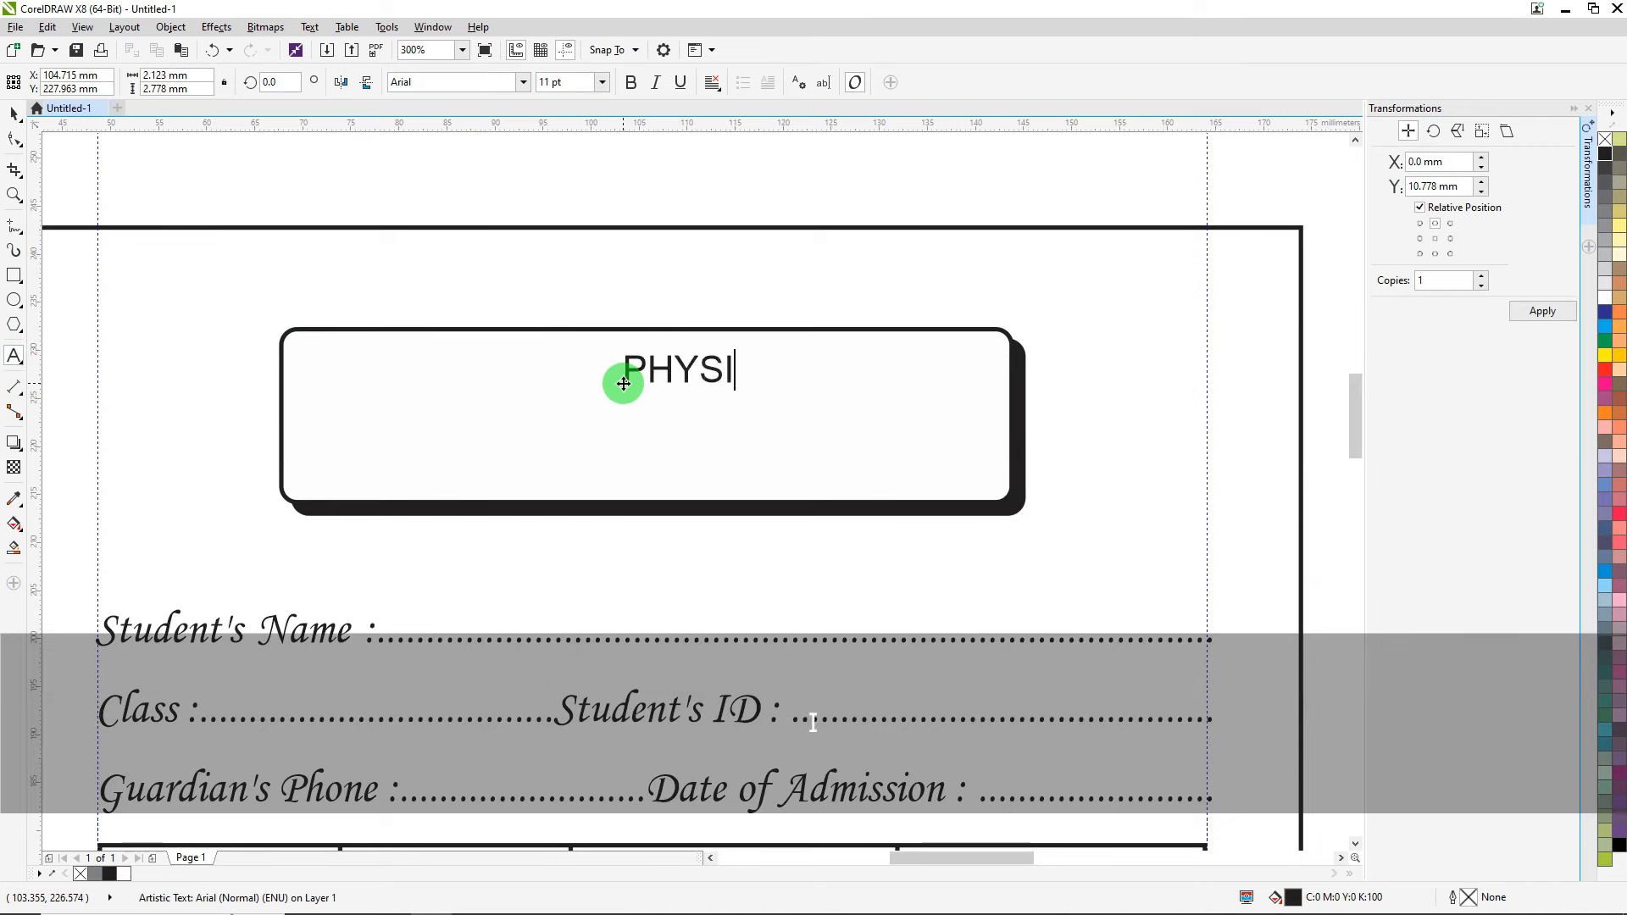
pyautogui.write('CS FOR YOU')
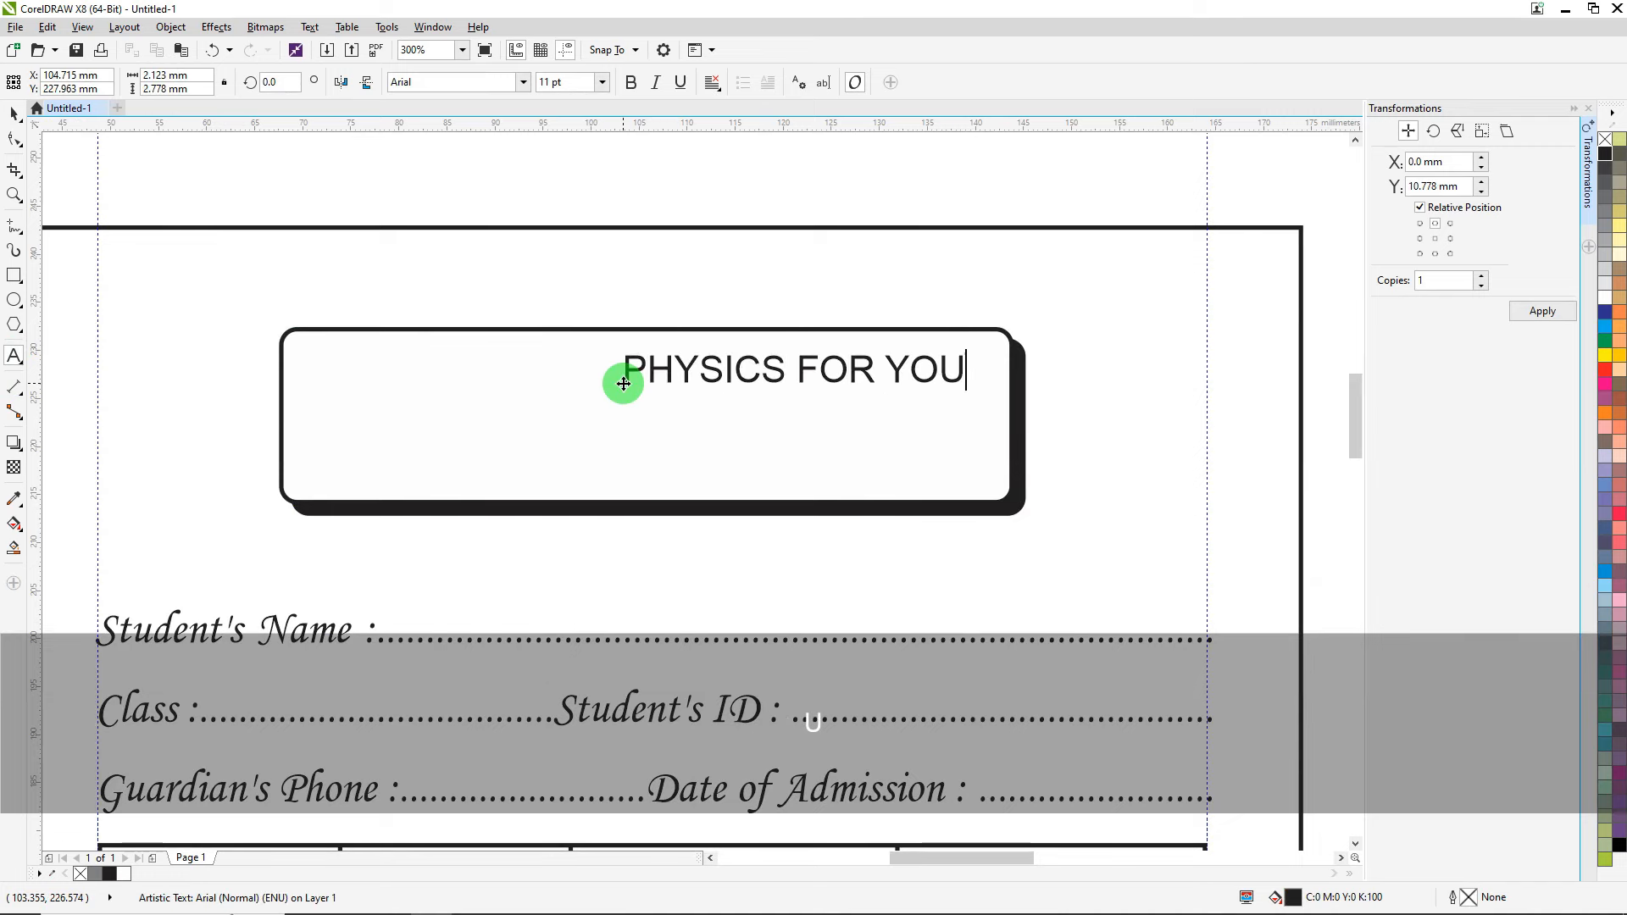
pyautogui.press('Return')
pyautogui.write('Mobile')
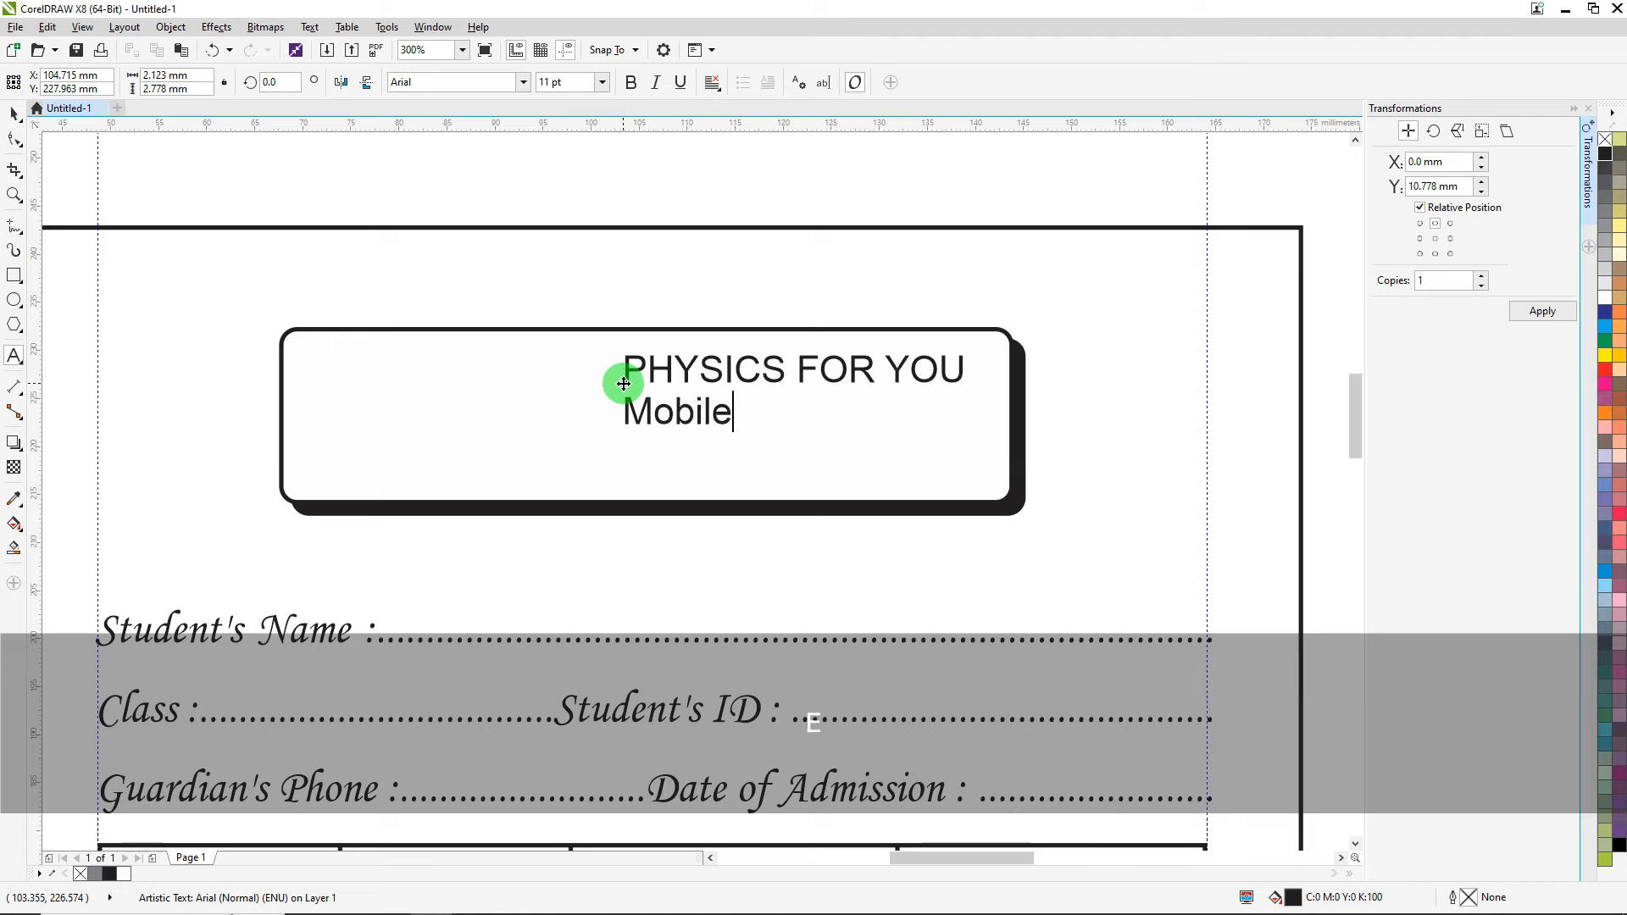
pyautogui.write(' :')
# Centre-align both lines of the header text and make them bold.
pyautogui.hotkey('ctrl', 'a')
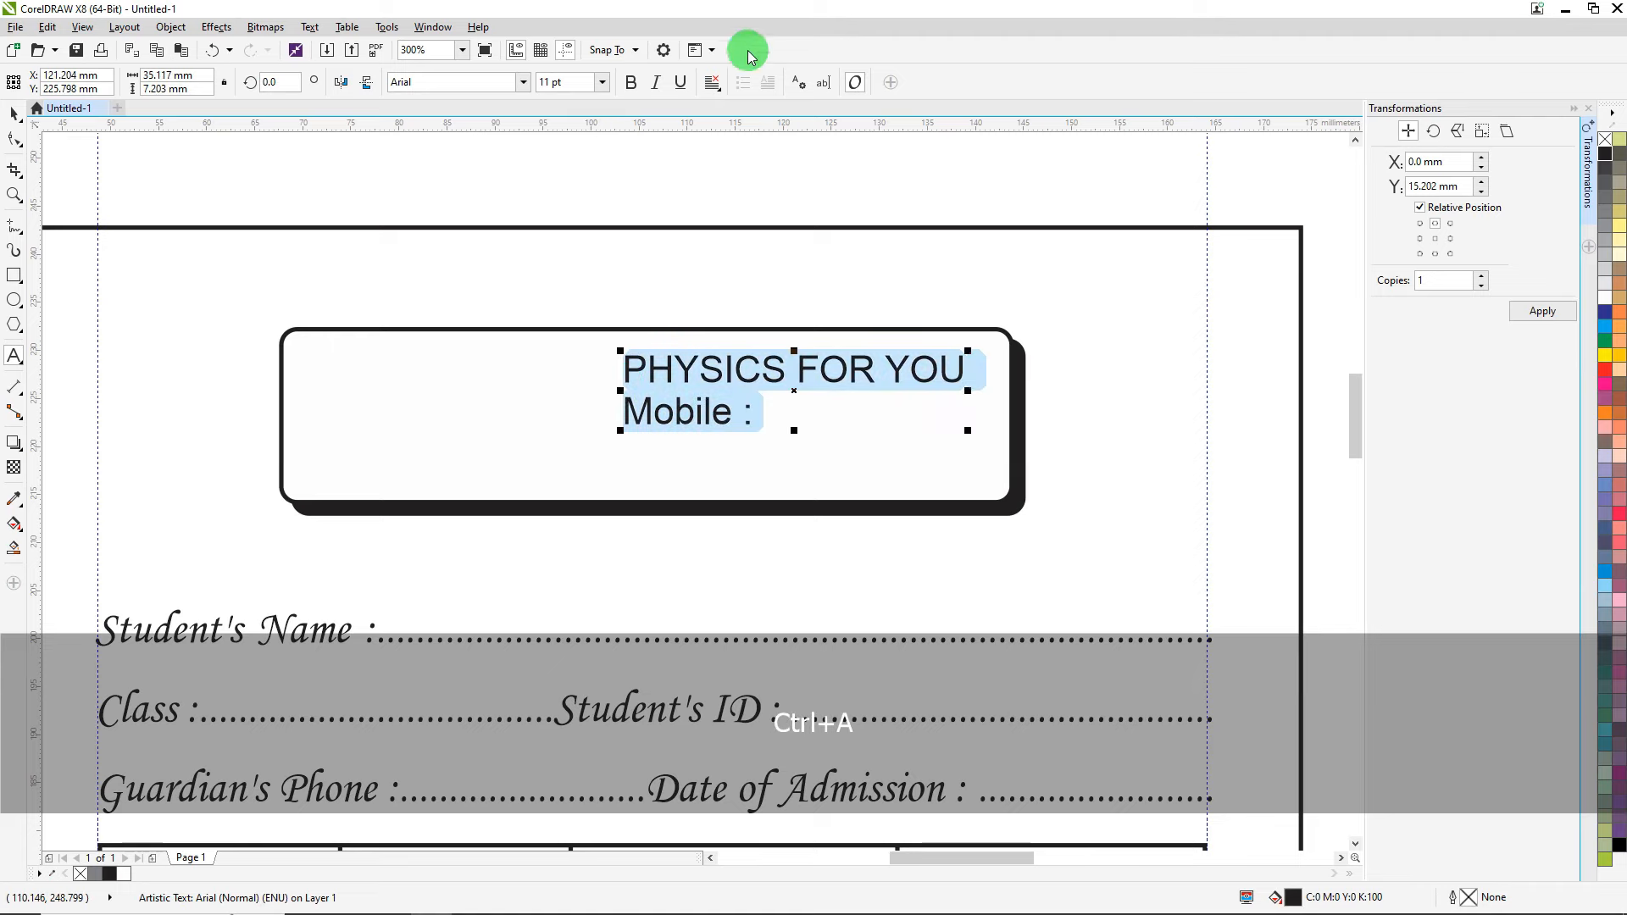
pyautogui.click(713, 83)
pyautogui.click(745, 140)
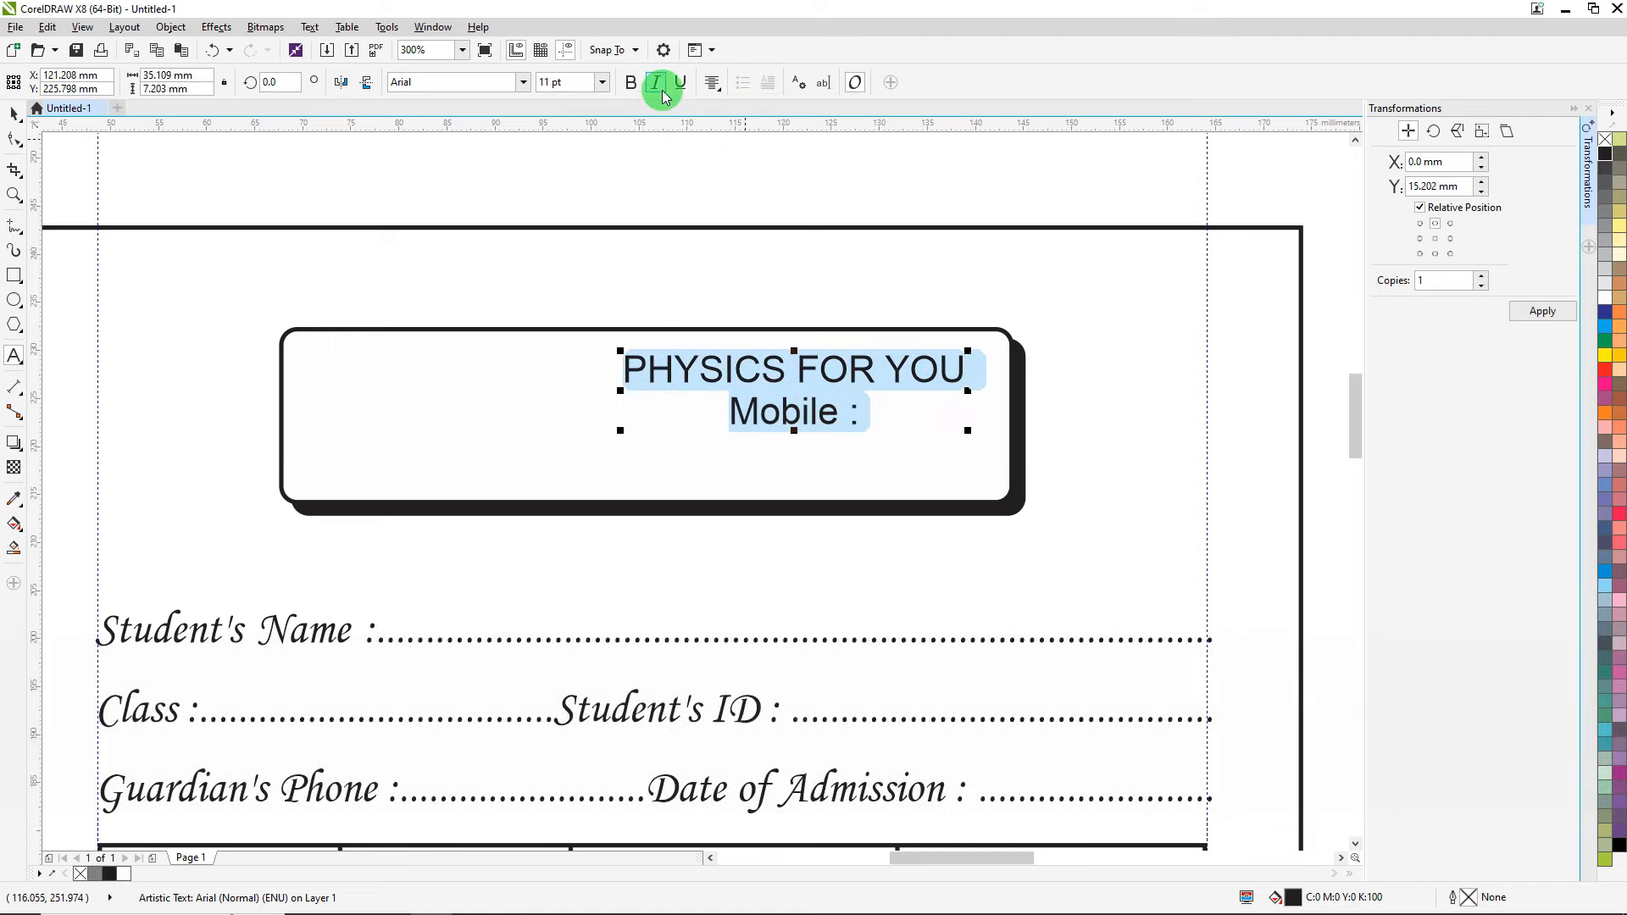
pyautogui.click(631, 82)
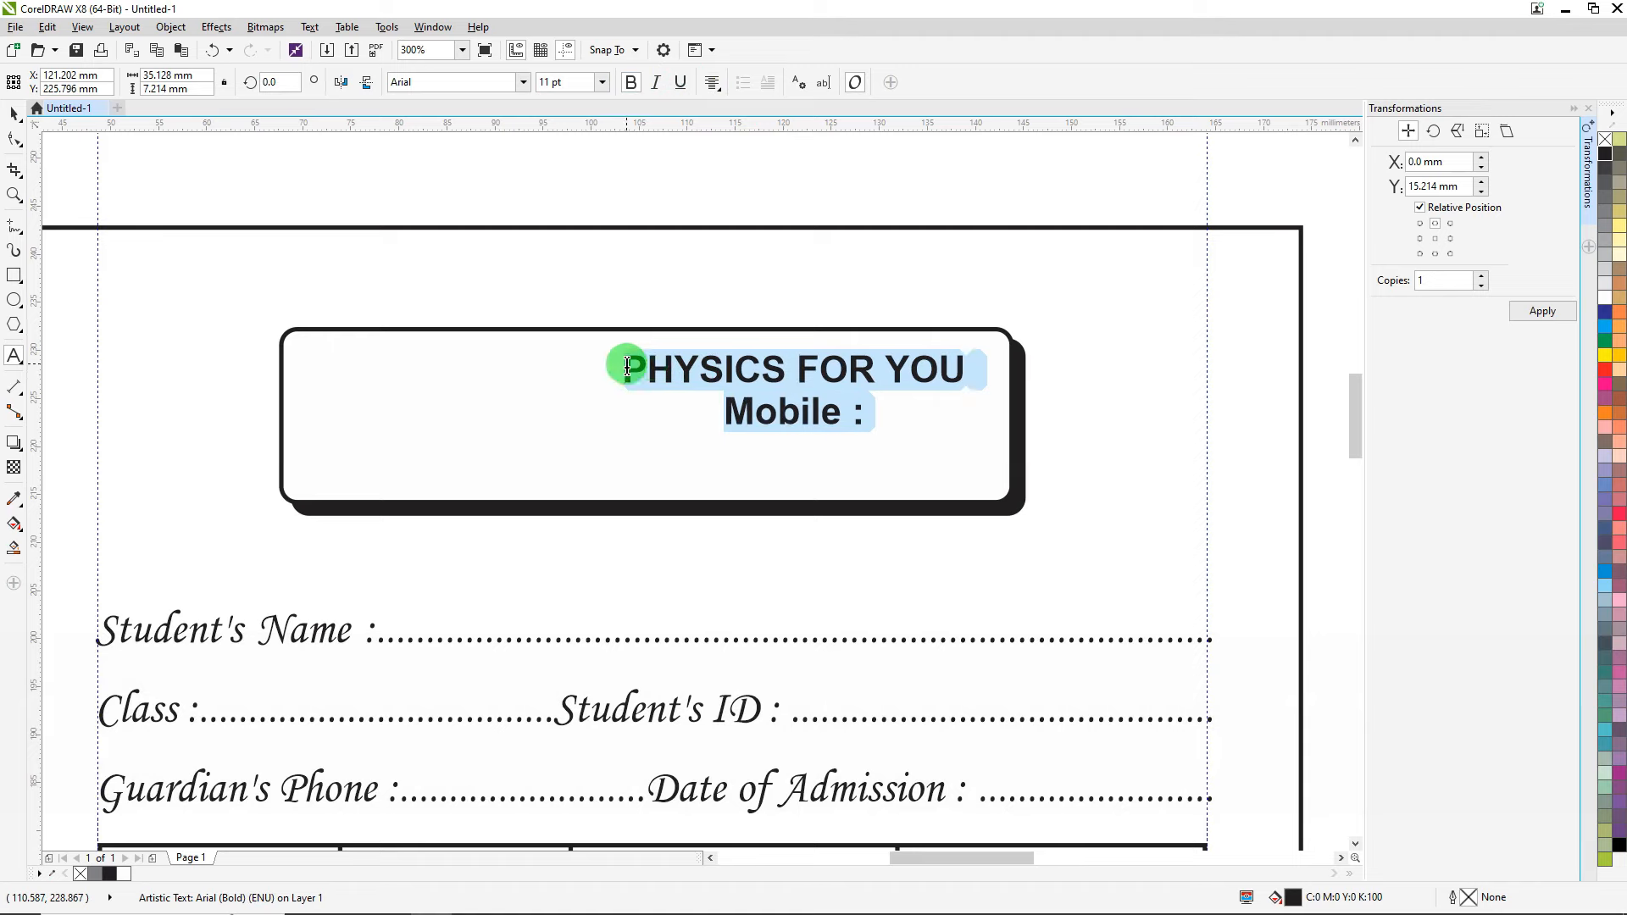
# Set the font of the "PHYSICS FOR YOU" line to Univers Condensed Bold.
pyautogui.moveTo(627, 366); pyautogui.dragTo(966, 364)
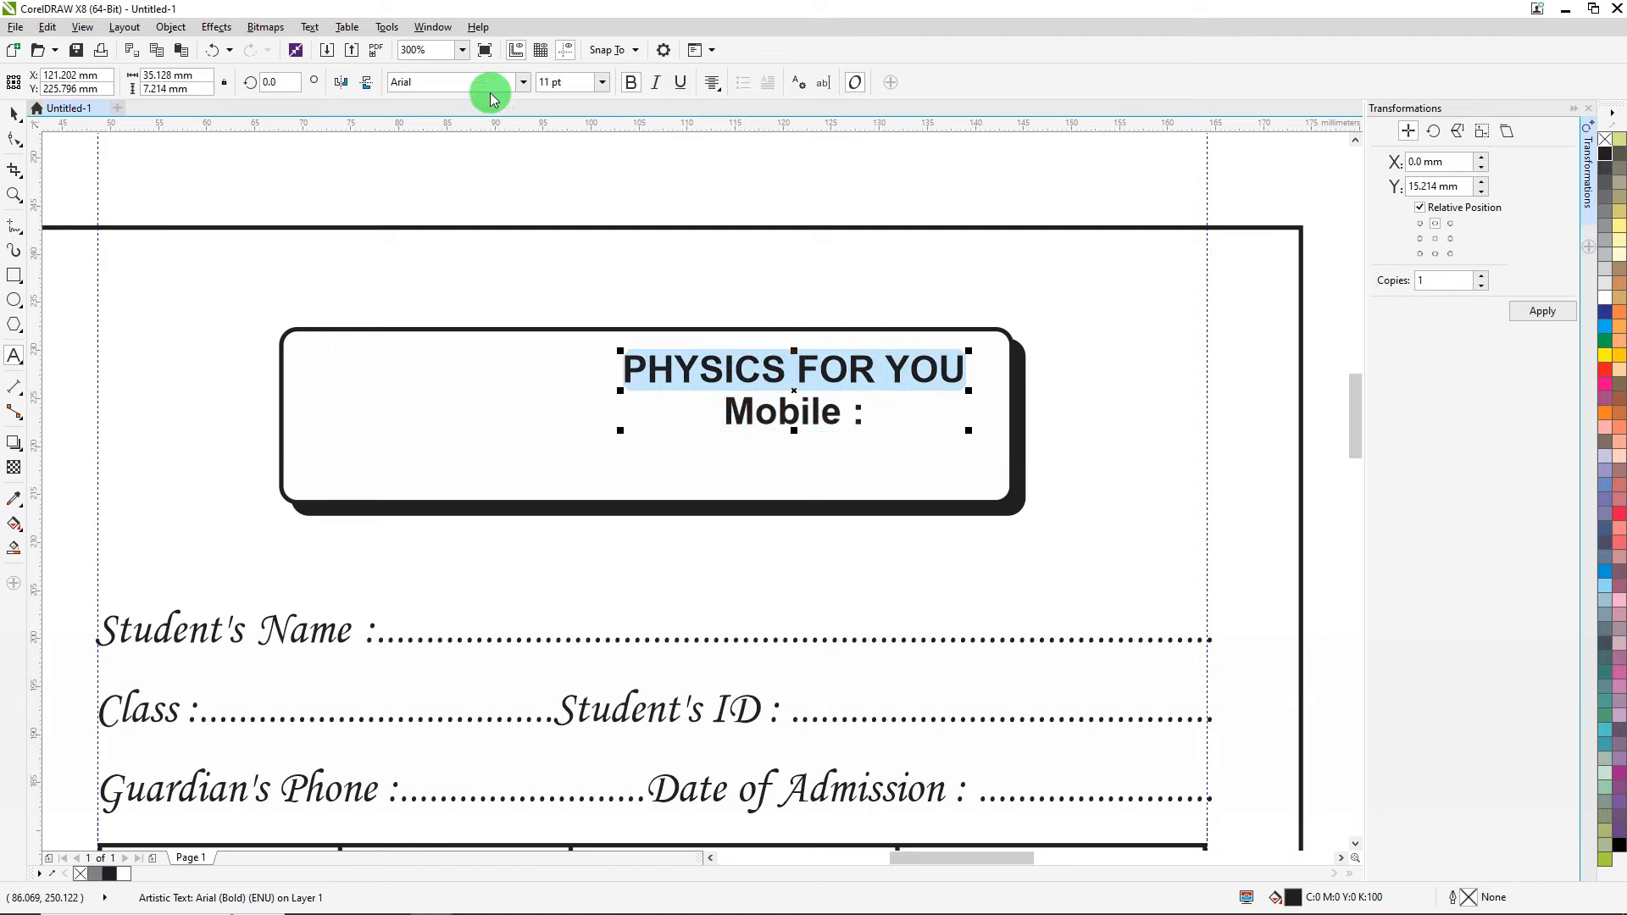
pyautogui.click(523, 82)
pyautogui.write('u')
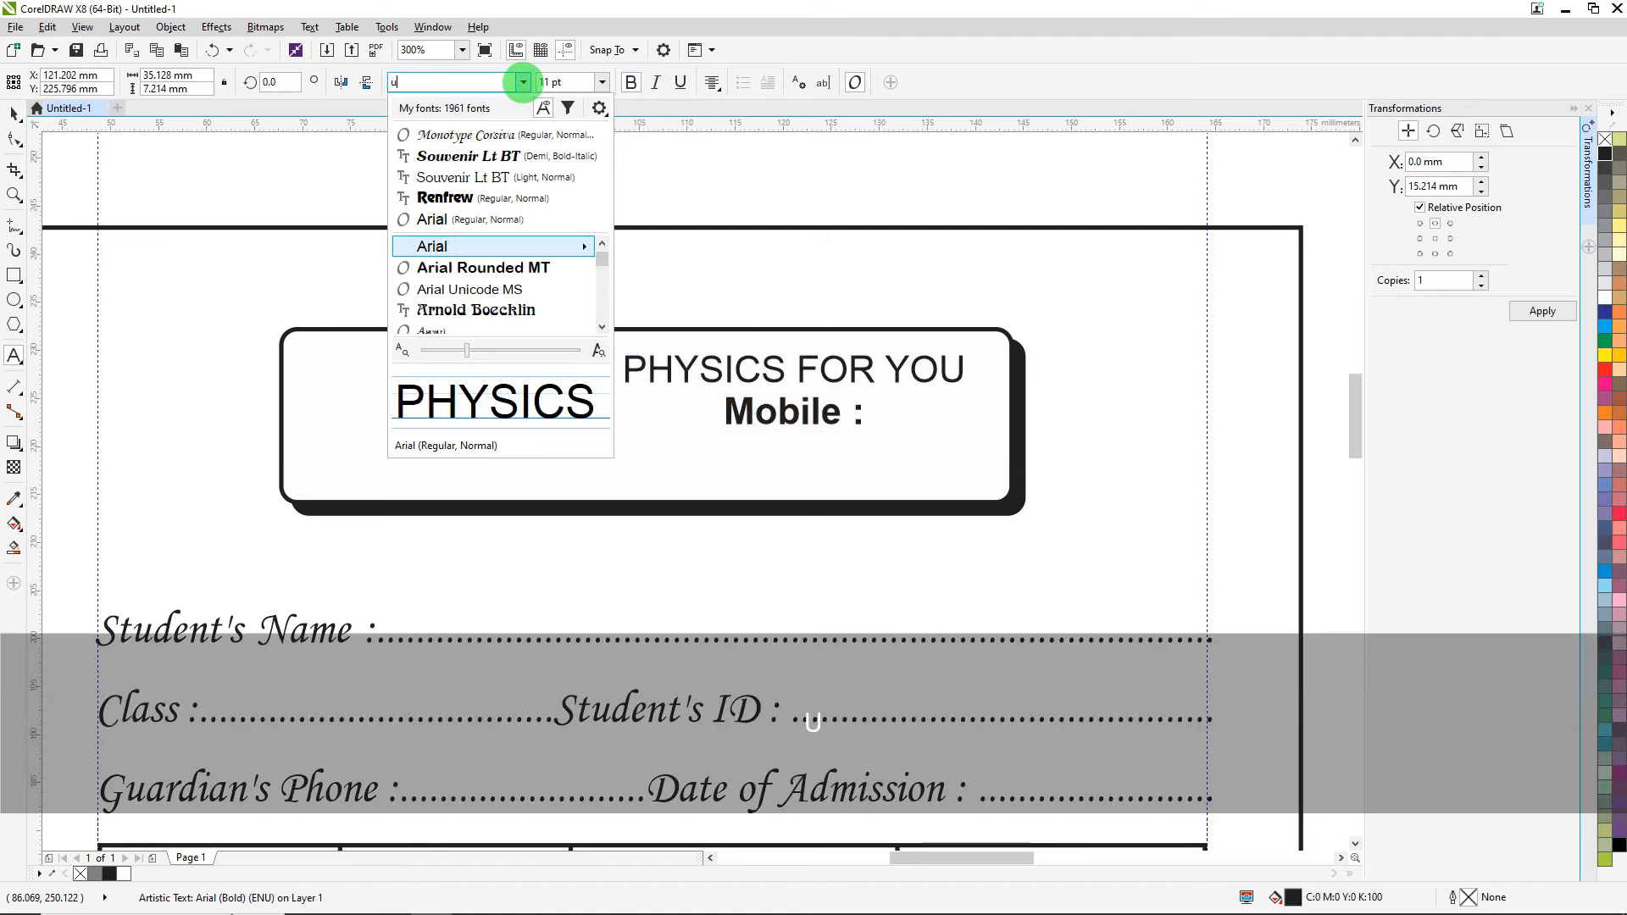
pyautogui.write('niver')
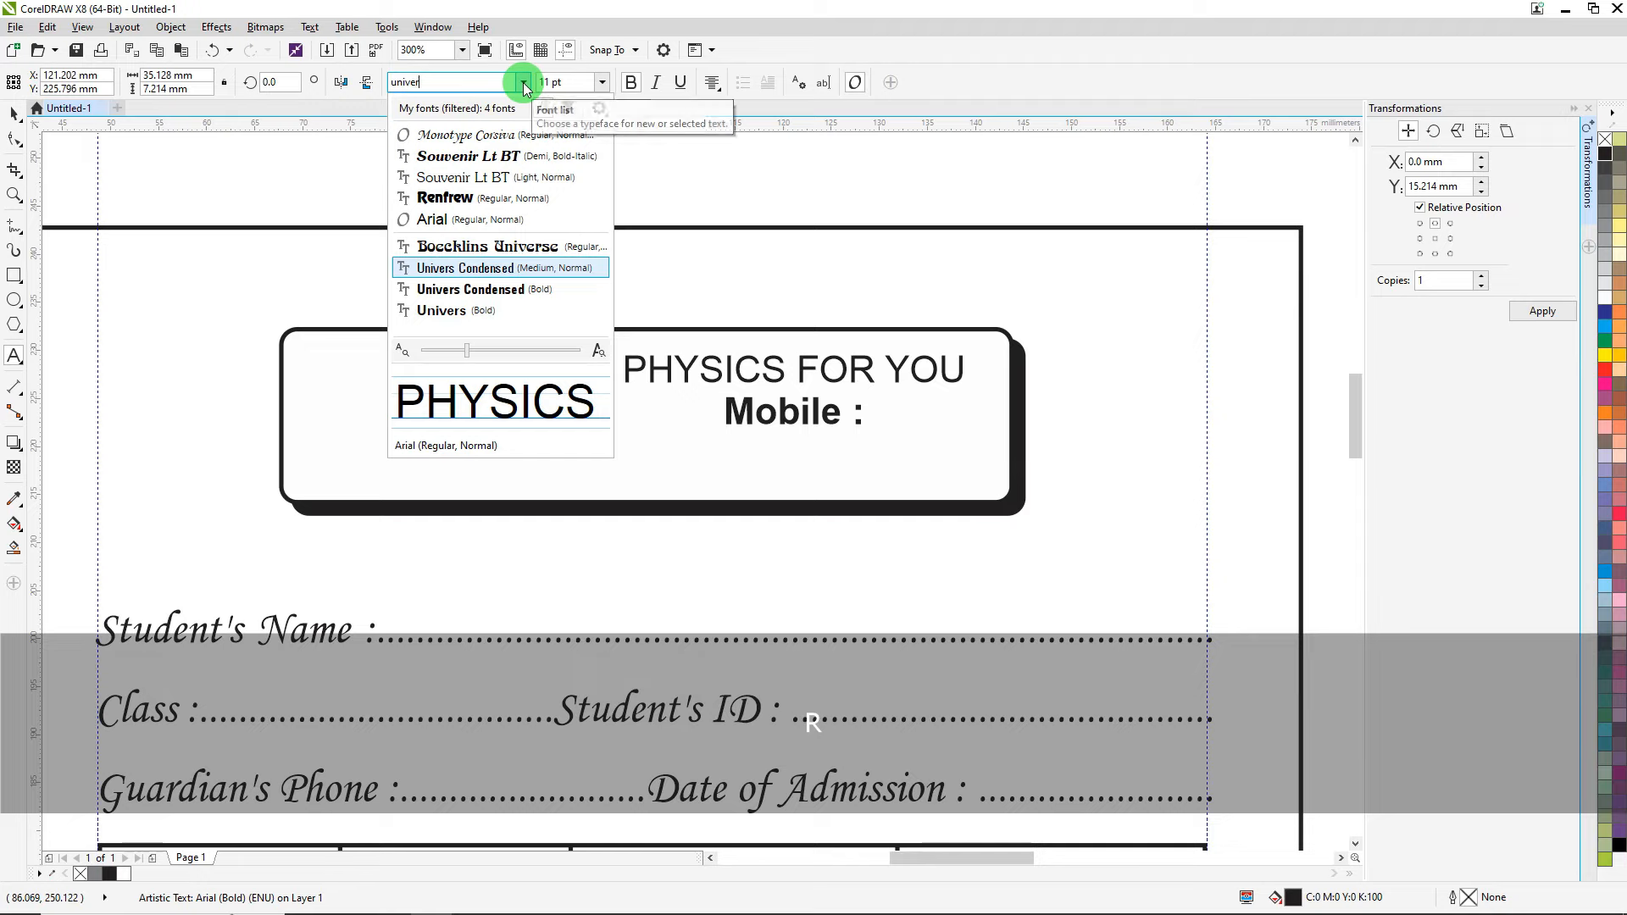
pyautogui.press('Down')
pyautogui.press('Return')
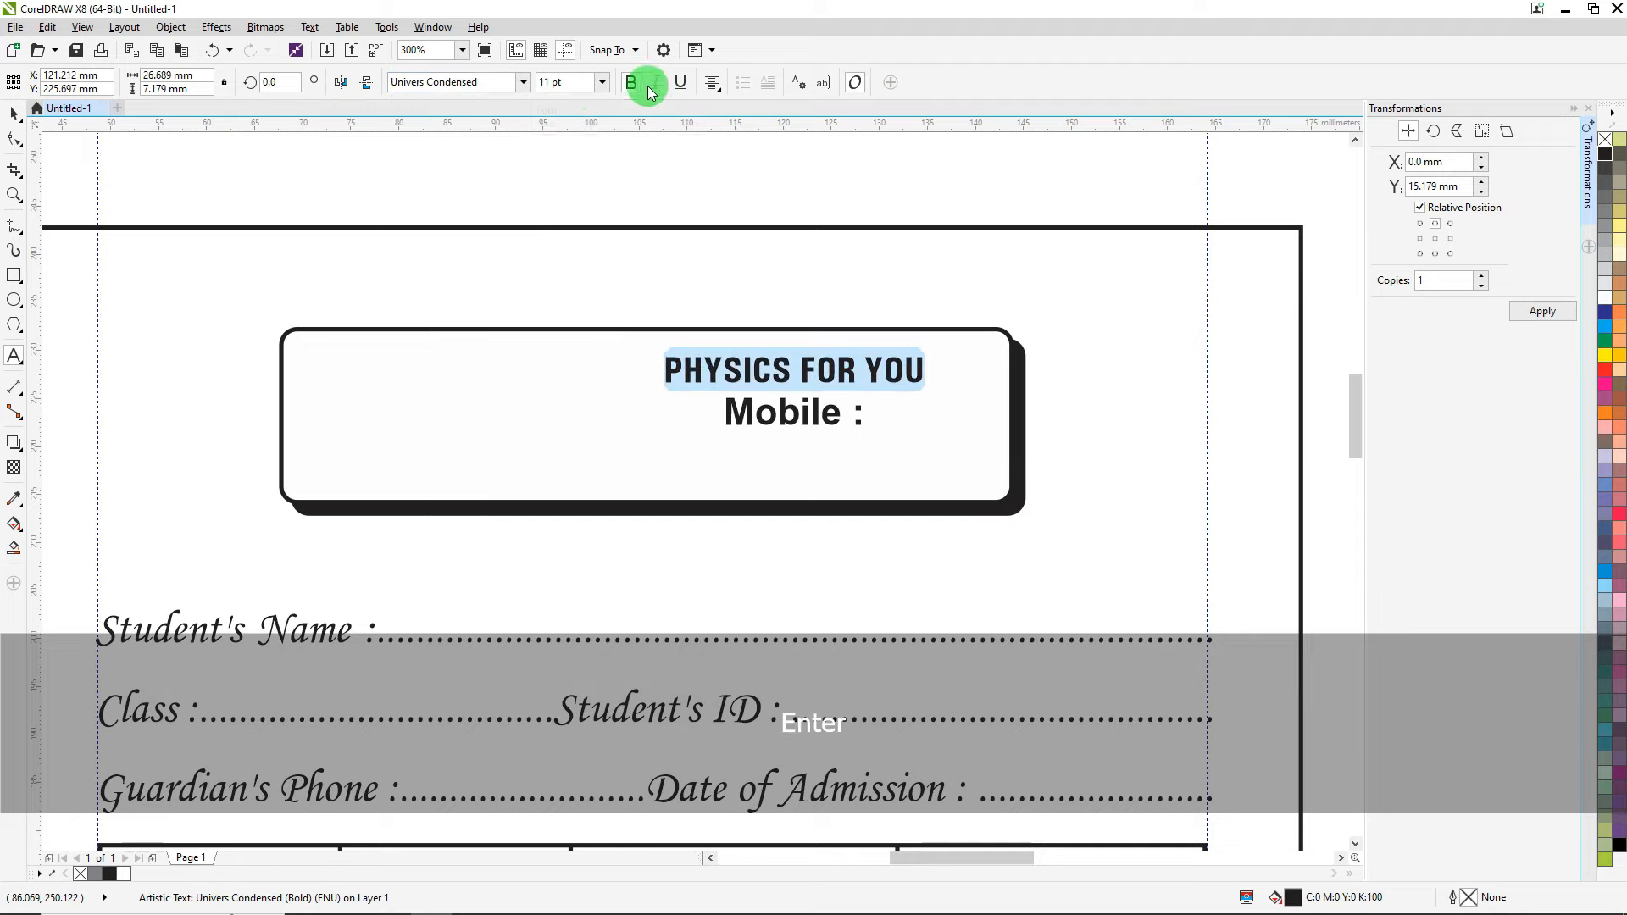
# Set the "PHYSICS FOR YOU" line to 20 pt and move the text block to the middle of the header box.
pyautogui.moveTo(578, 82); pyautogui.dragTo(453, 85)
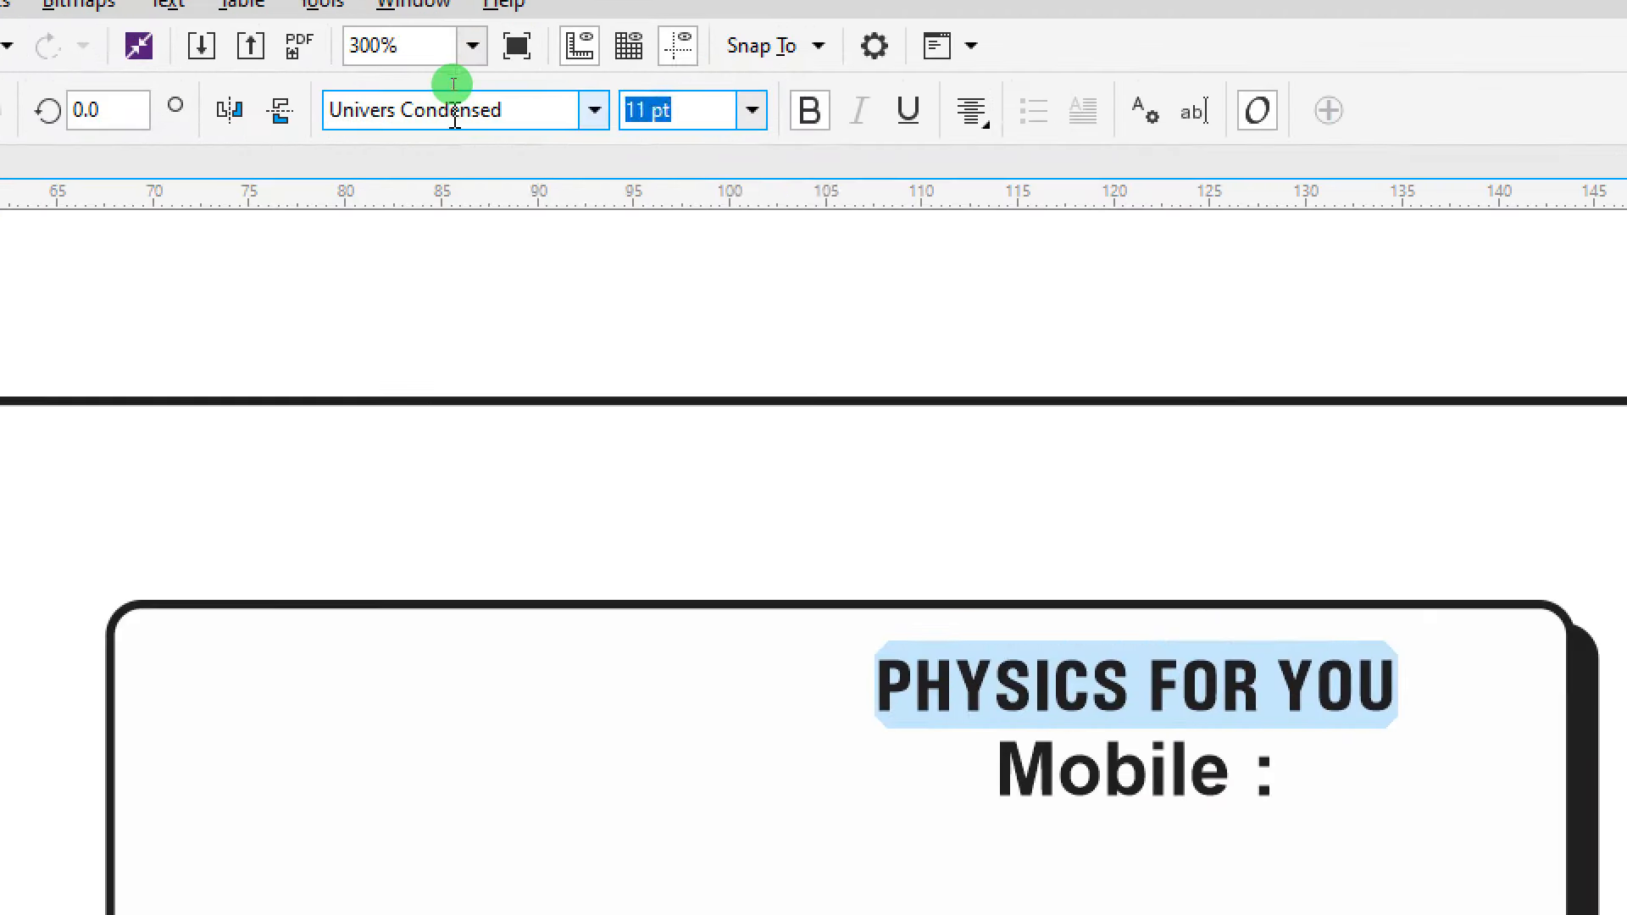
pyautogui.write('20')
pyautogui.press('Return')
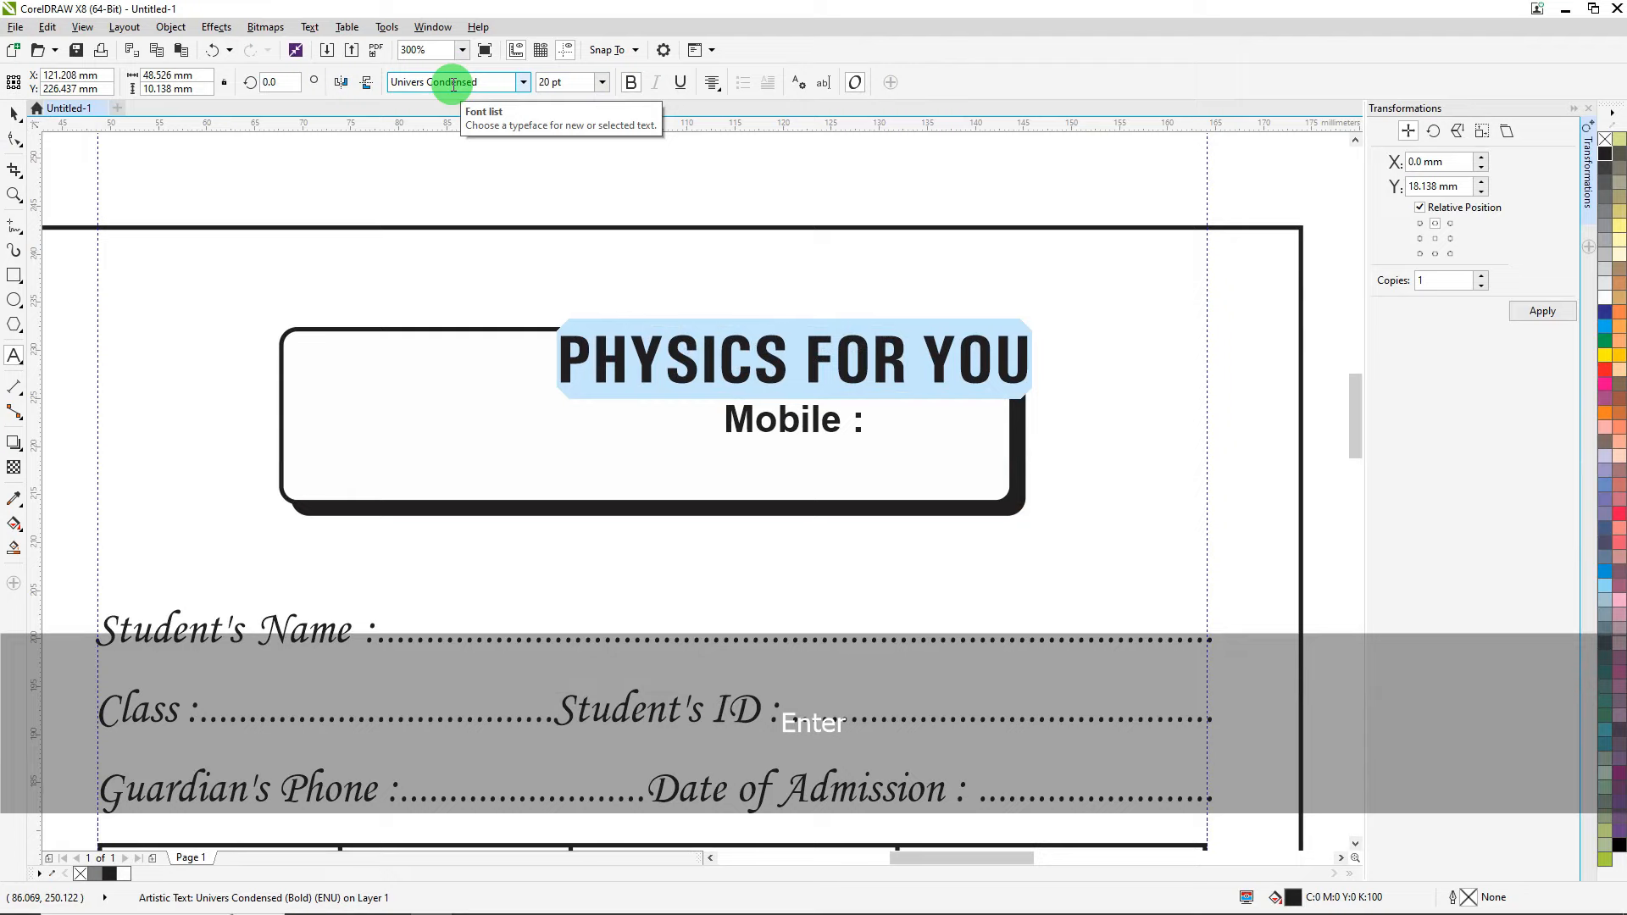
pyautogui.click(14, 112)
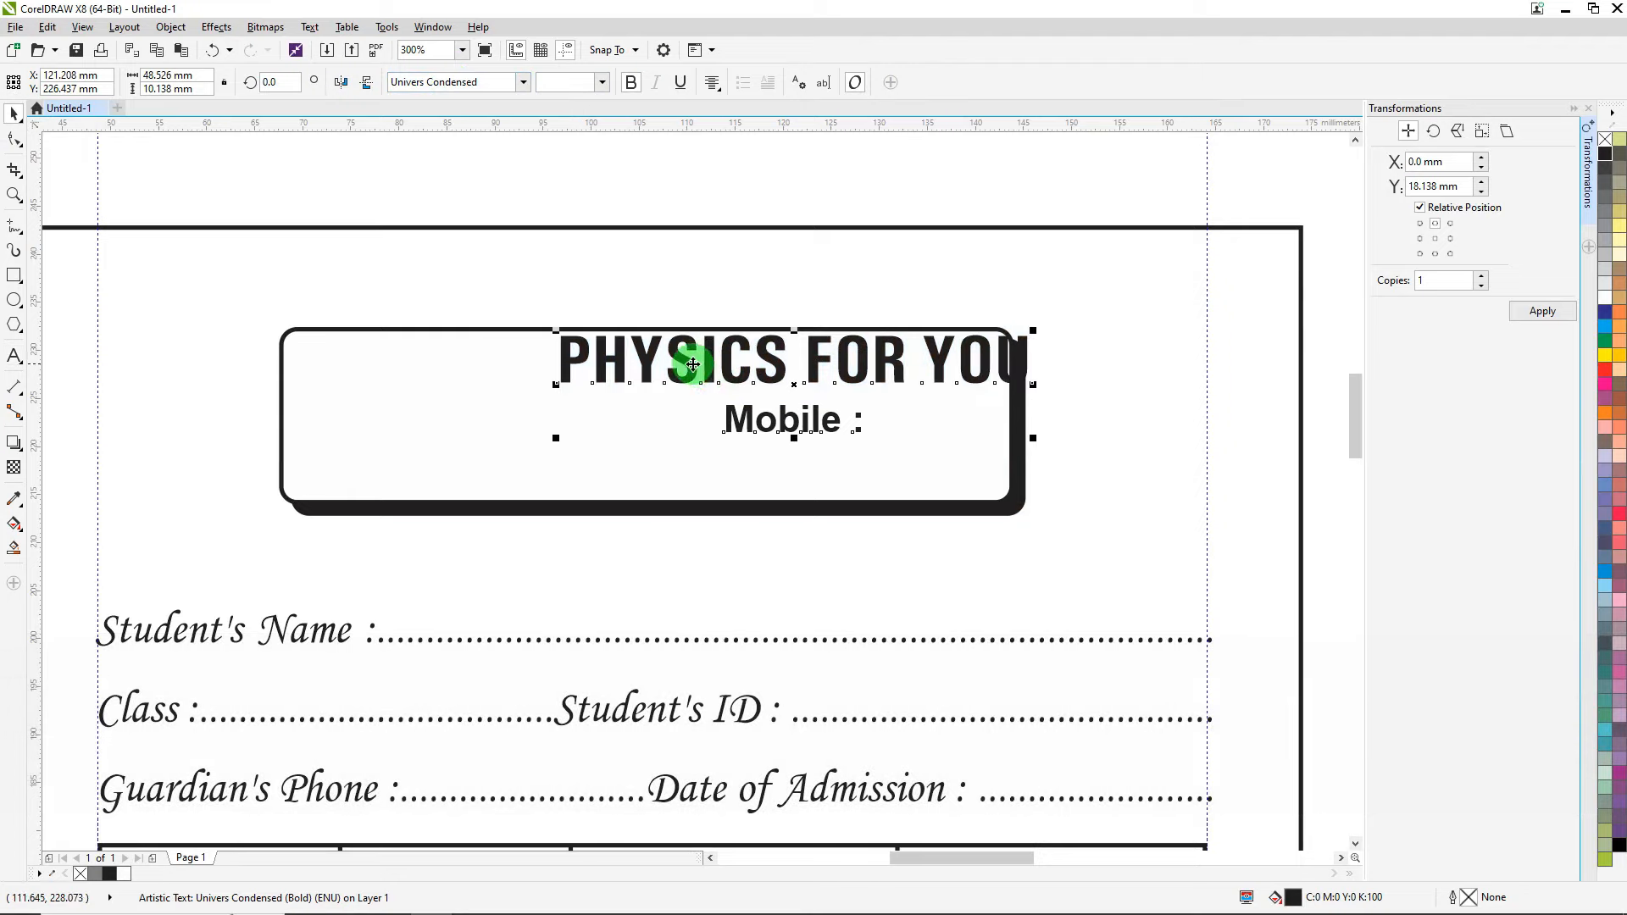
pyautogui.moveTo(693, 364); pyautogui.dragTo(548, 377)
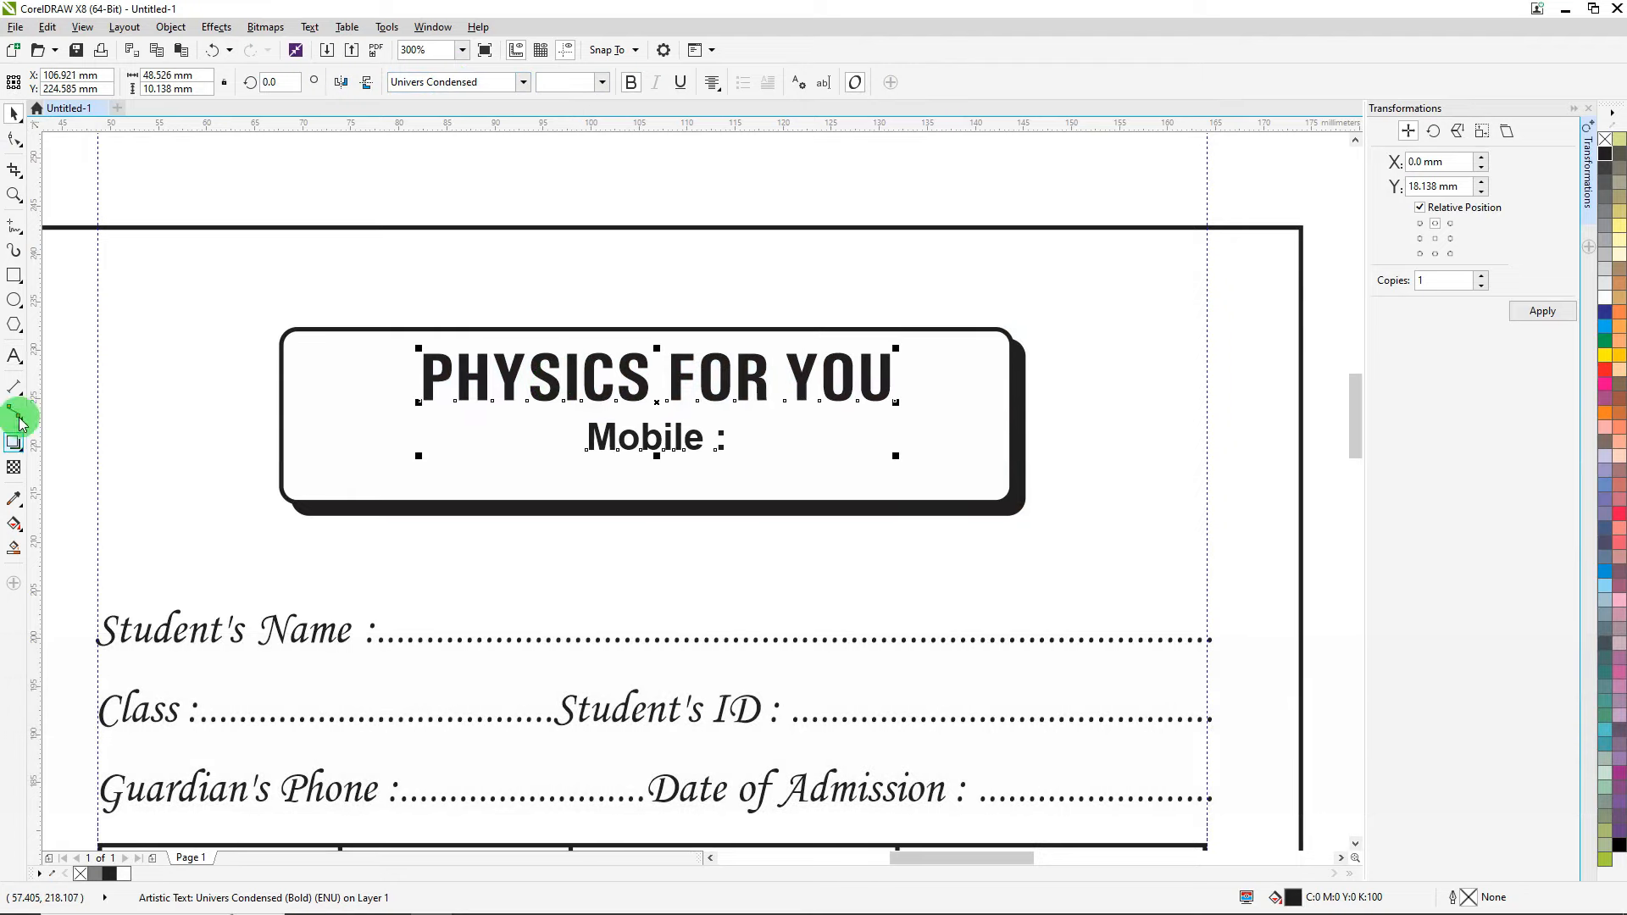
# Enter two comma-separated phone numbers after "Mobile :" and shift the text block slightly down to centre it in the header box.
pyautogui.click(14, 356)
pyautogui.click(736, 352)
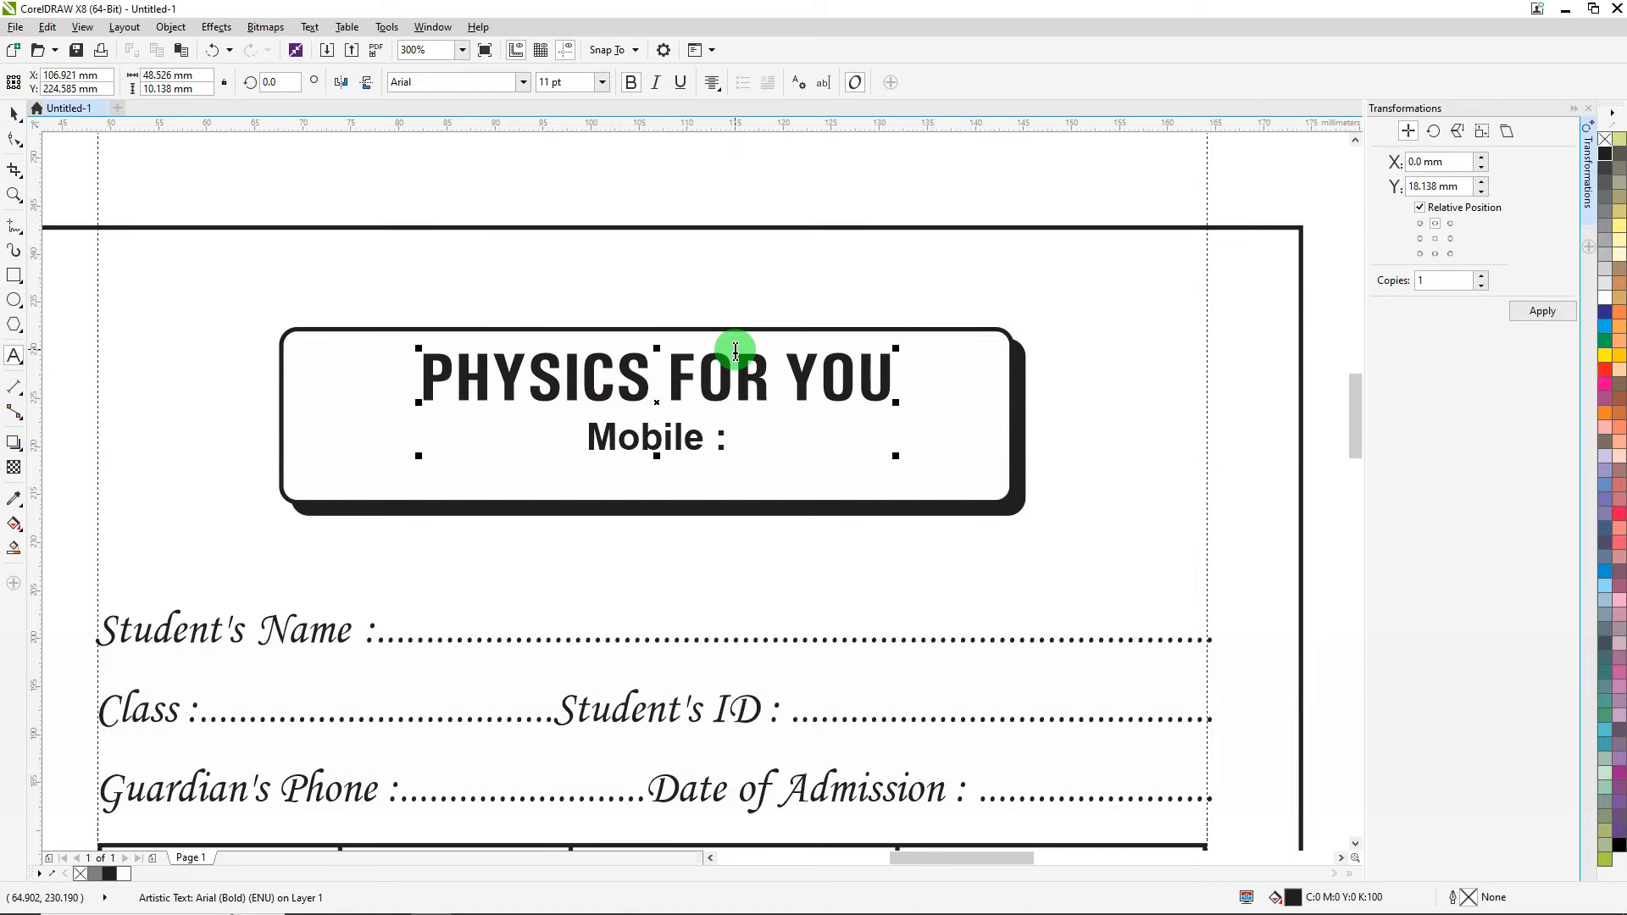
pyautogui.write('90000 0')
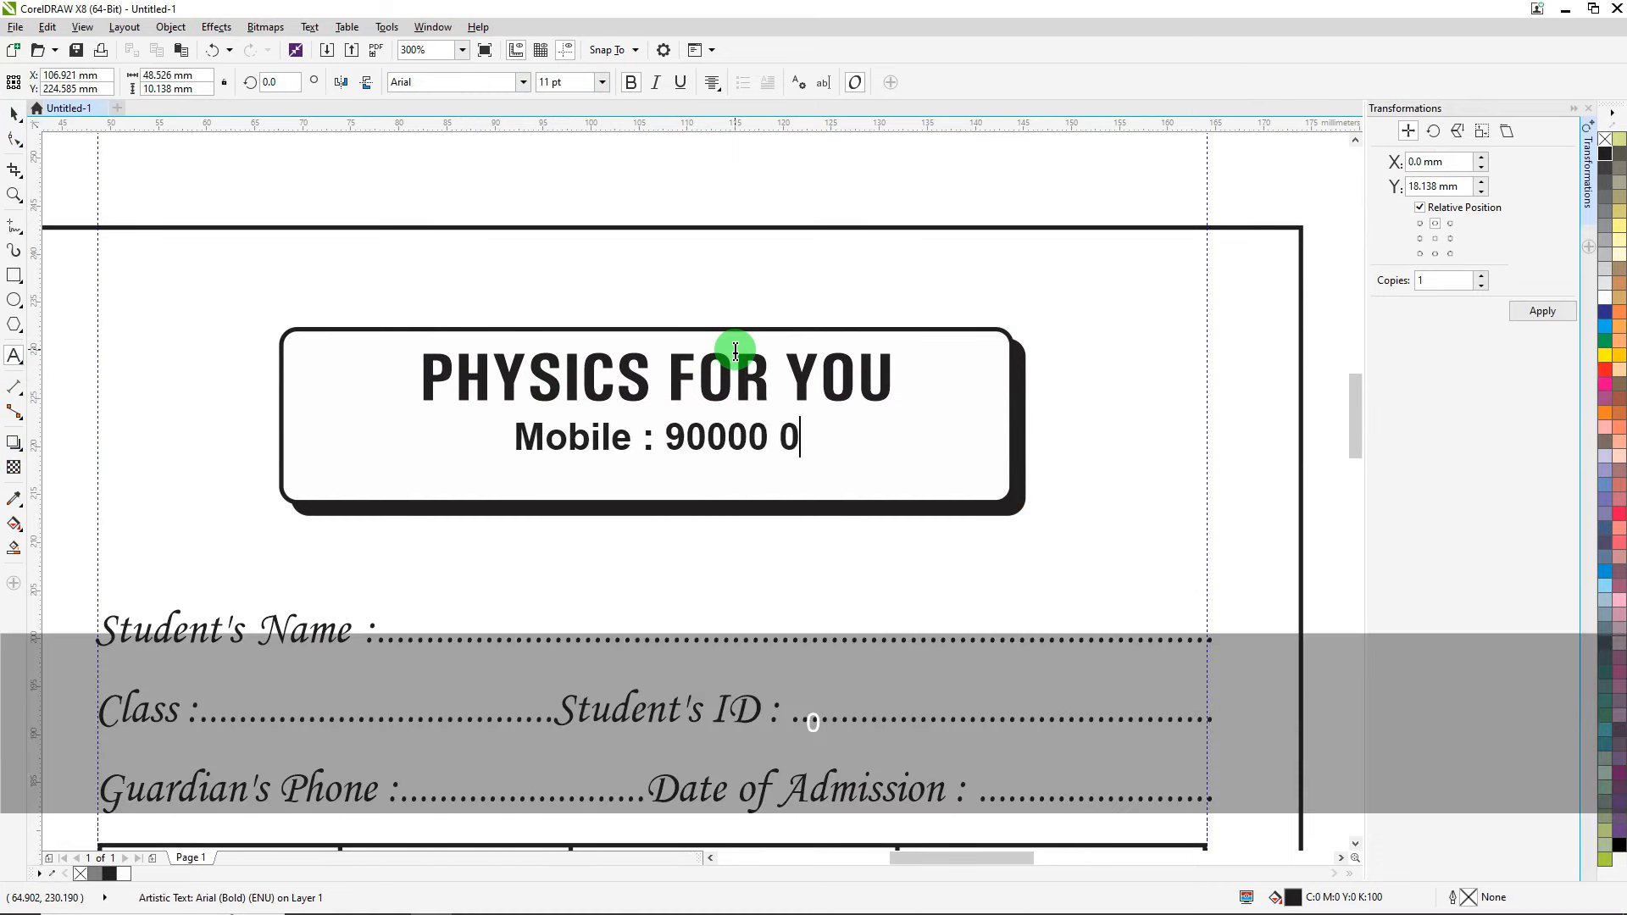
pyautogui.write('0001, 8')
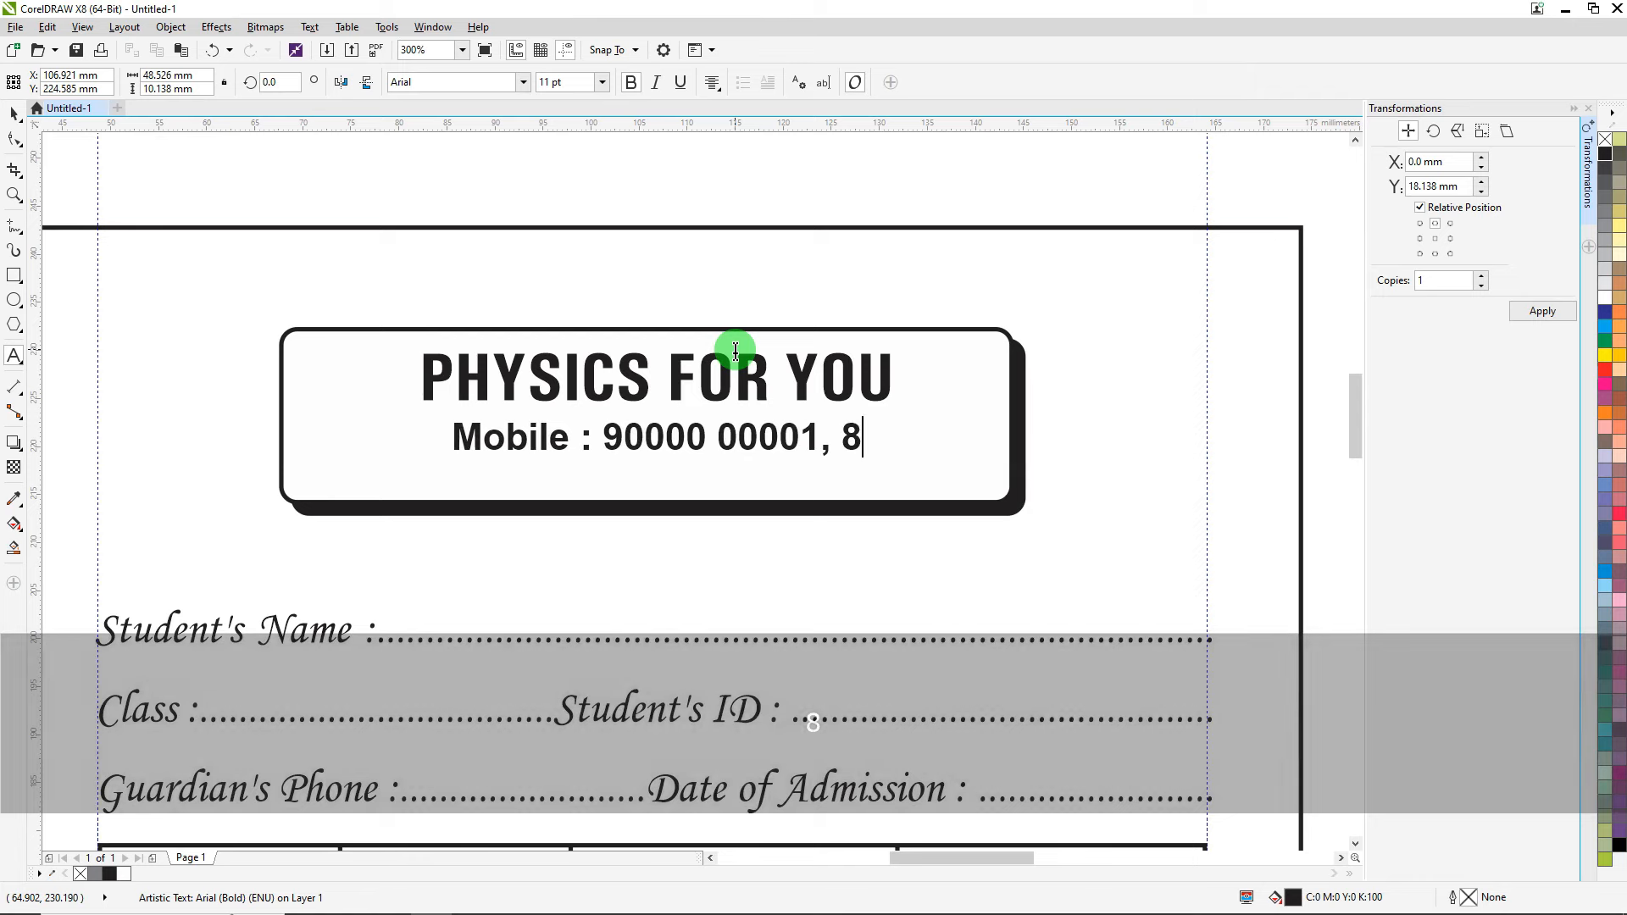
pyautogui.write('0000 ')
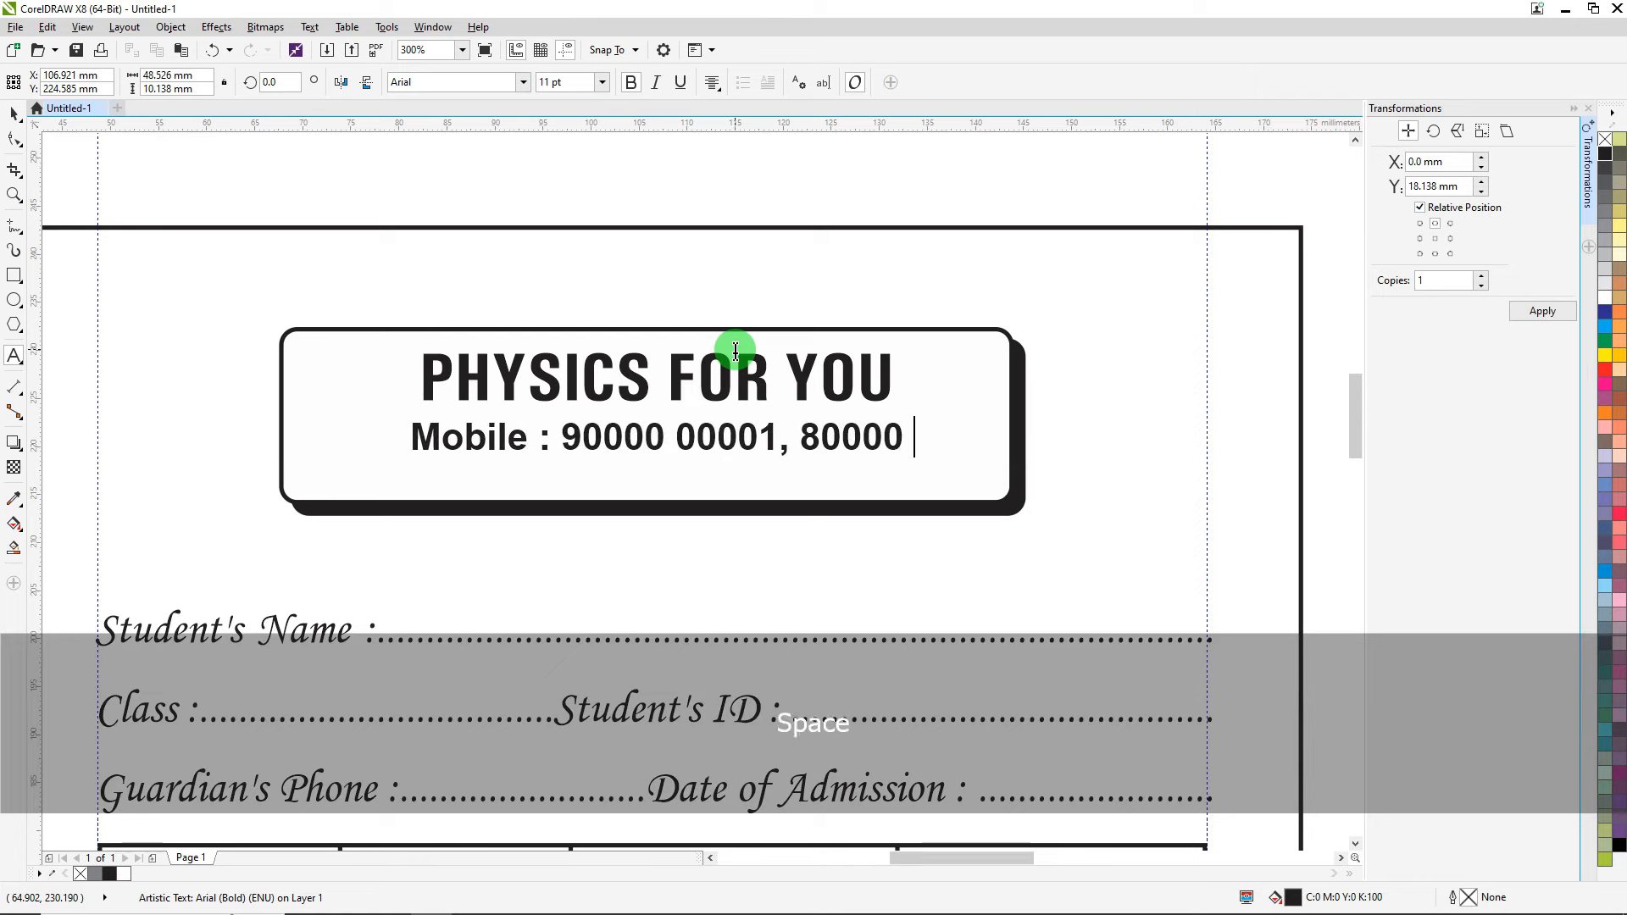
pyautogui.write('00003')
pyautogui.click(14, 114)
pyautogui.moveTo(726, 383); pyautogui.dragTo(720, 398)
# Set the "PHYSICS FOR YOU" line's font size to 24 pt.
pyautogui.scroll(-1, 720, 398)
pyautogui.click(14, 356)
pyautogui.moveTo(566, 395); pyautogui.dragTo(803, 395)
pyautogui.click(555, 82)
pyautogui.write('2')
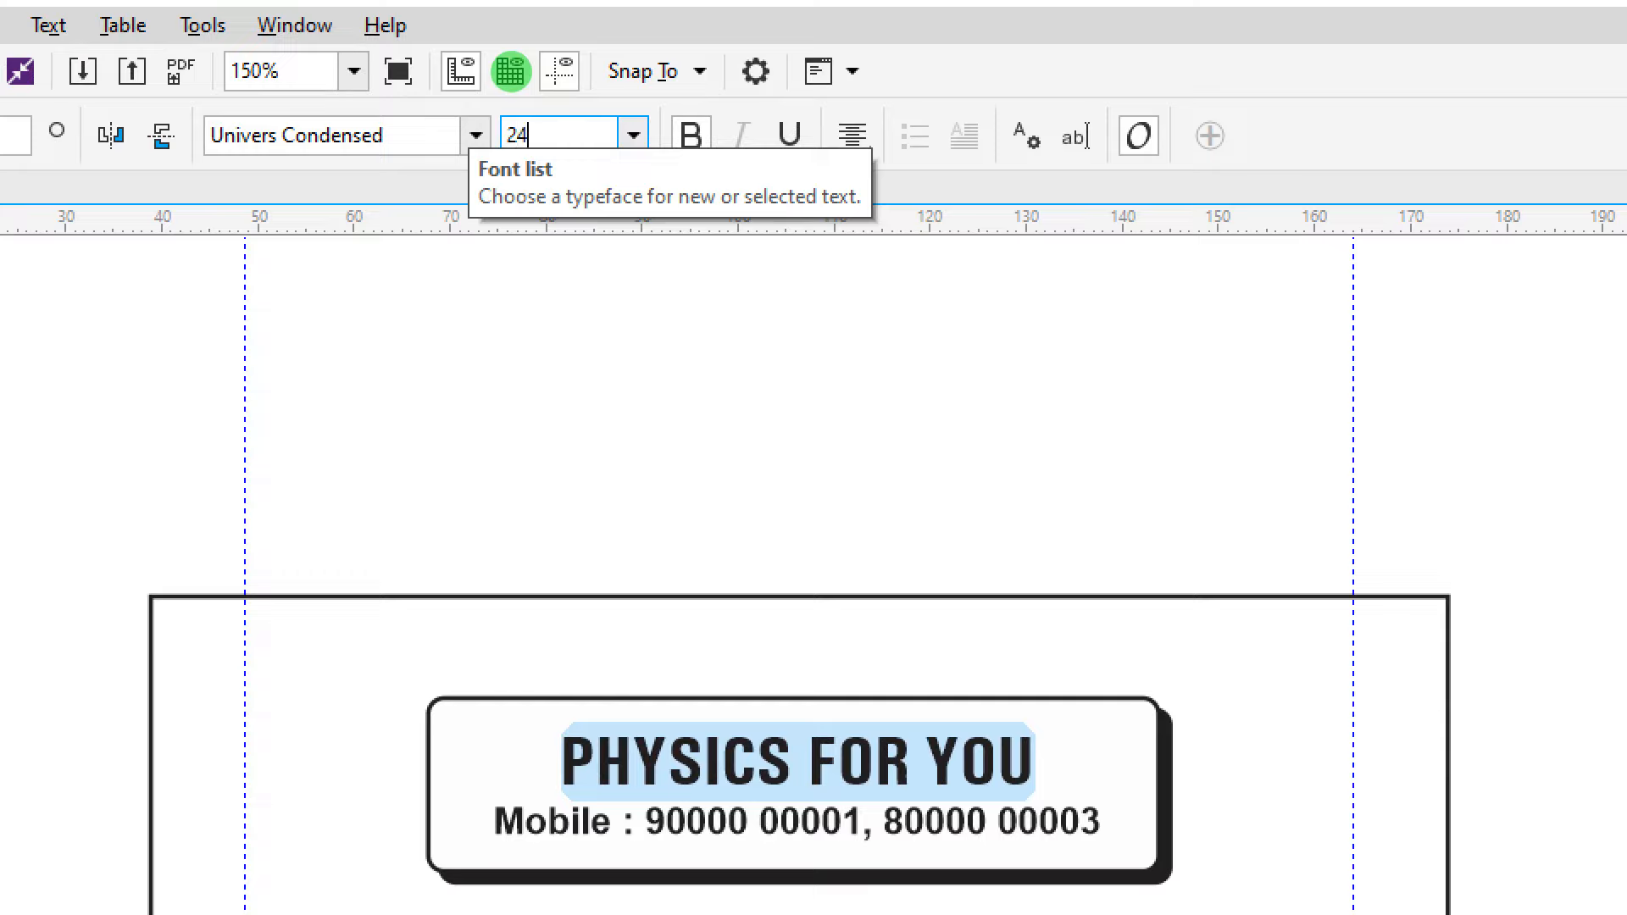
pyautogui.write('4')
pyautogui.press('Return')
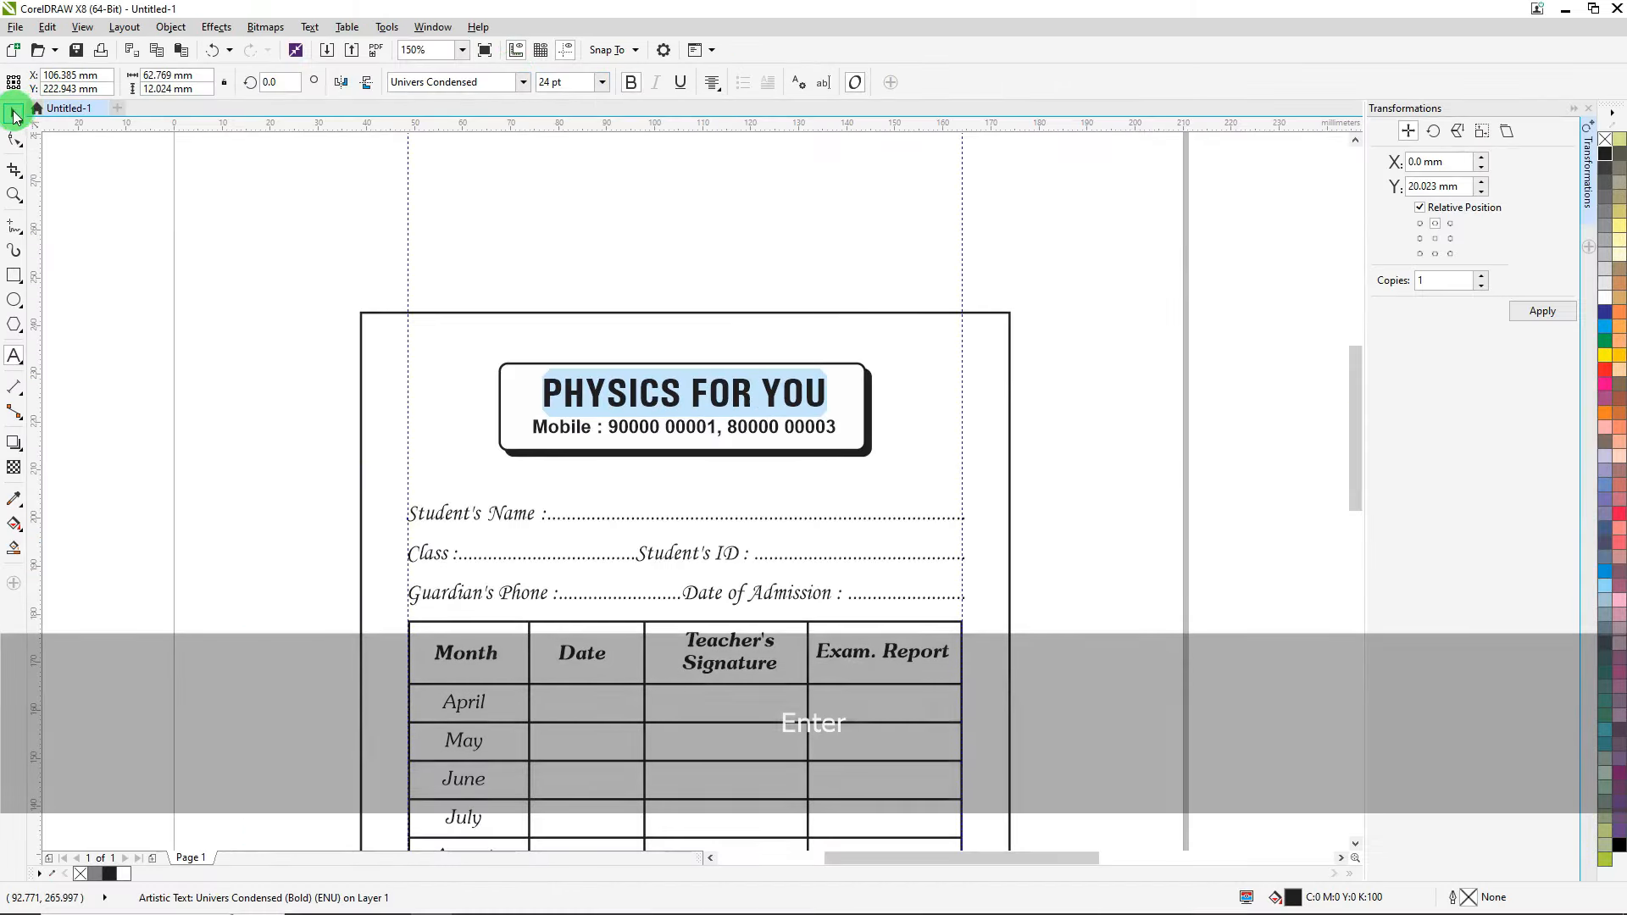
pyautogui.click(14, 114)
# Move the reference photo directly beside the card's left border and frame both for comparison.
pyautogui.scroll(-3, 705, 208)
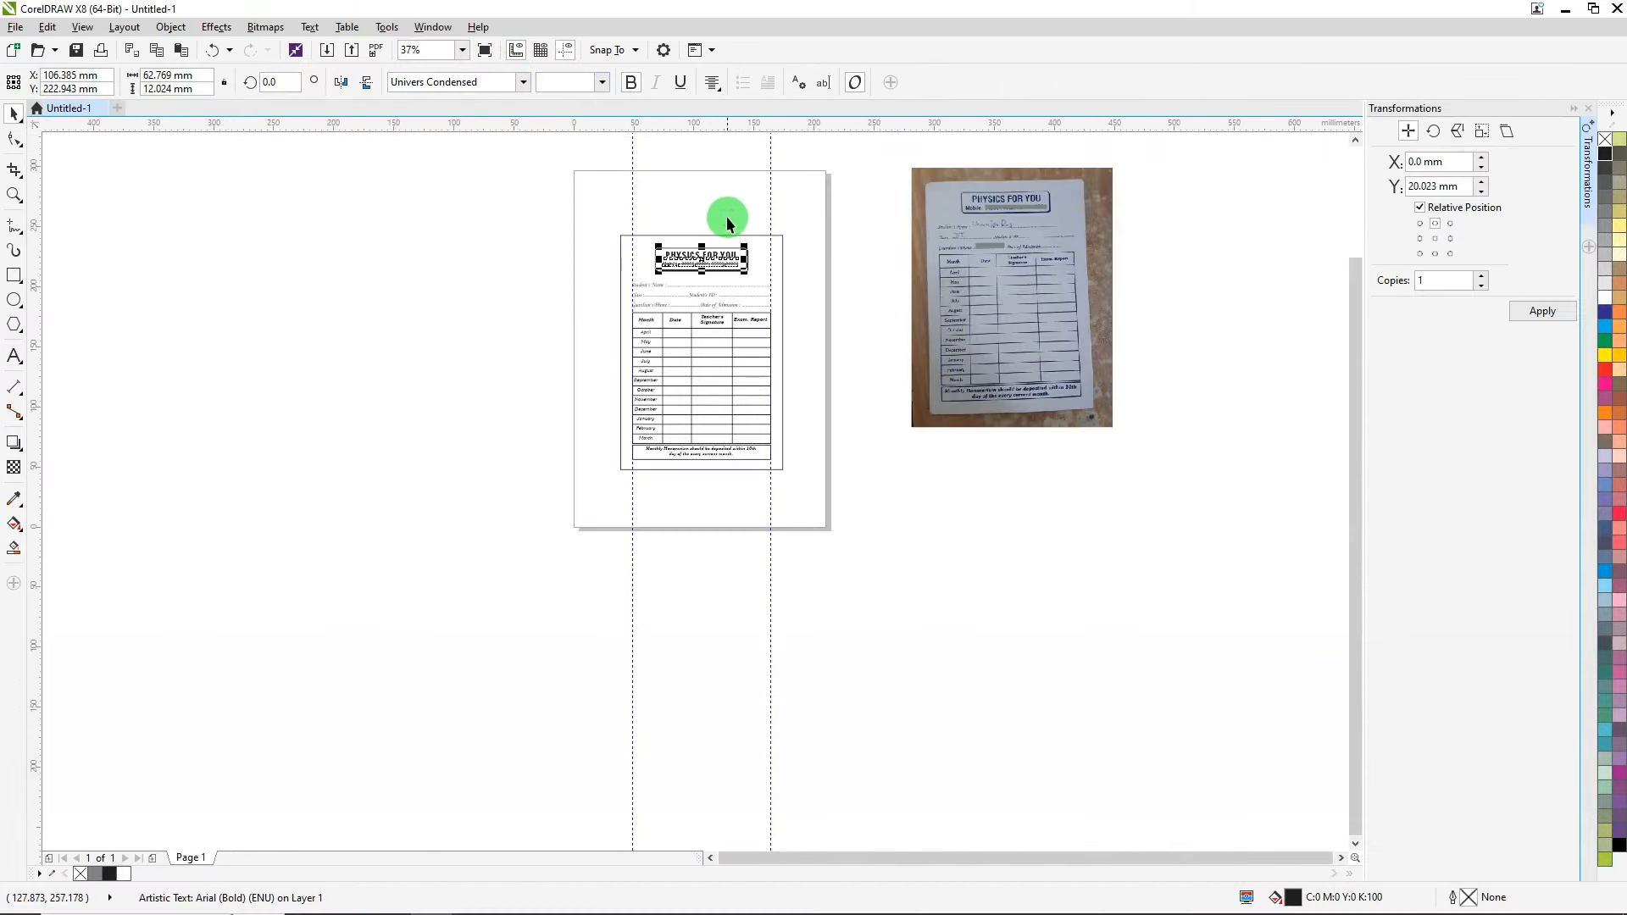
pyautogui.moveTo(1055, 254); pyautogui.dragTo(555, 306)
pyautogui.click(338, 258)
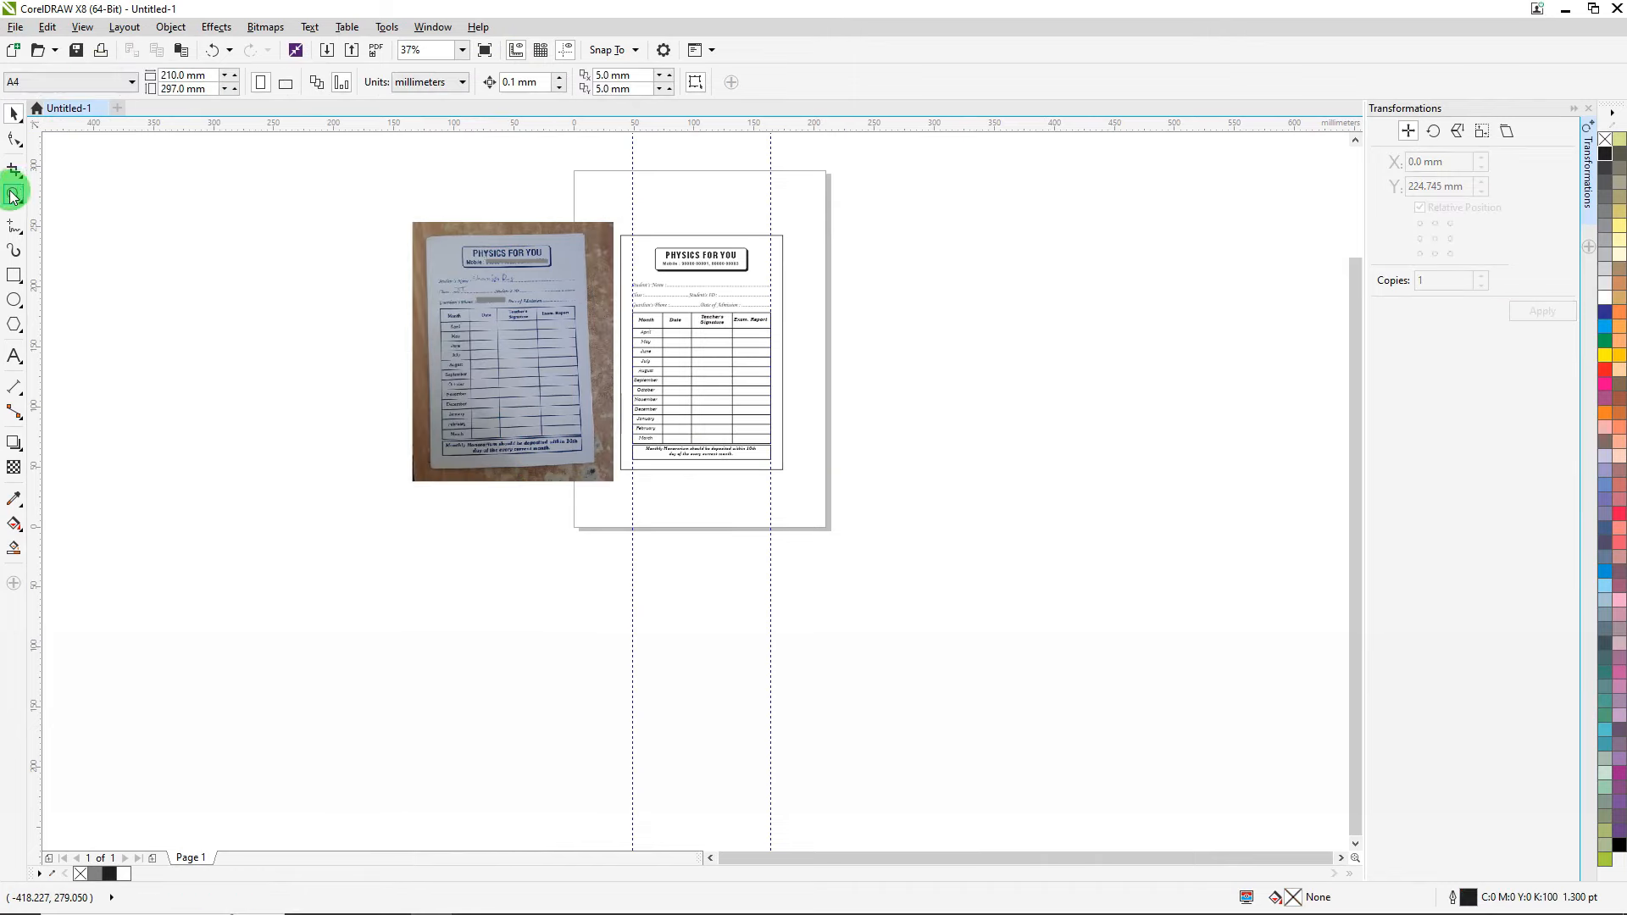
pyautogui.click(15, 194)
pyautogui.moveTo(413, 202); pyautogui.dragTo(795, 486)
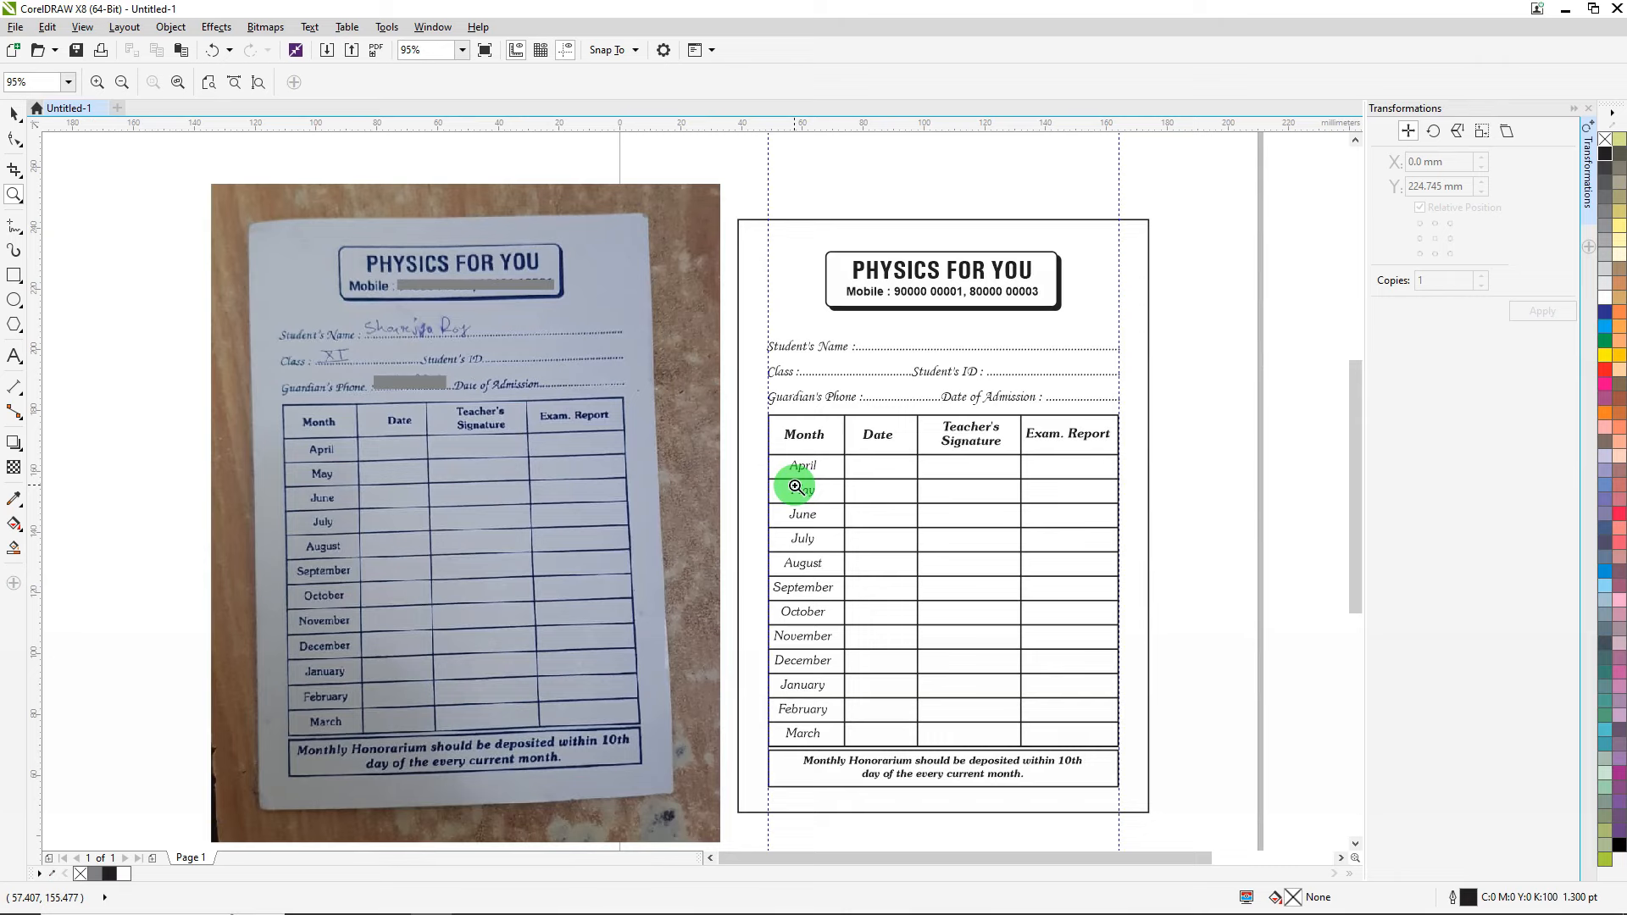
# Delete the vertical guideline along the table's left edge.
pyautogui.click(15, 113)
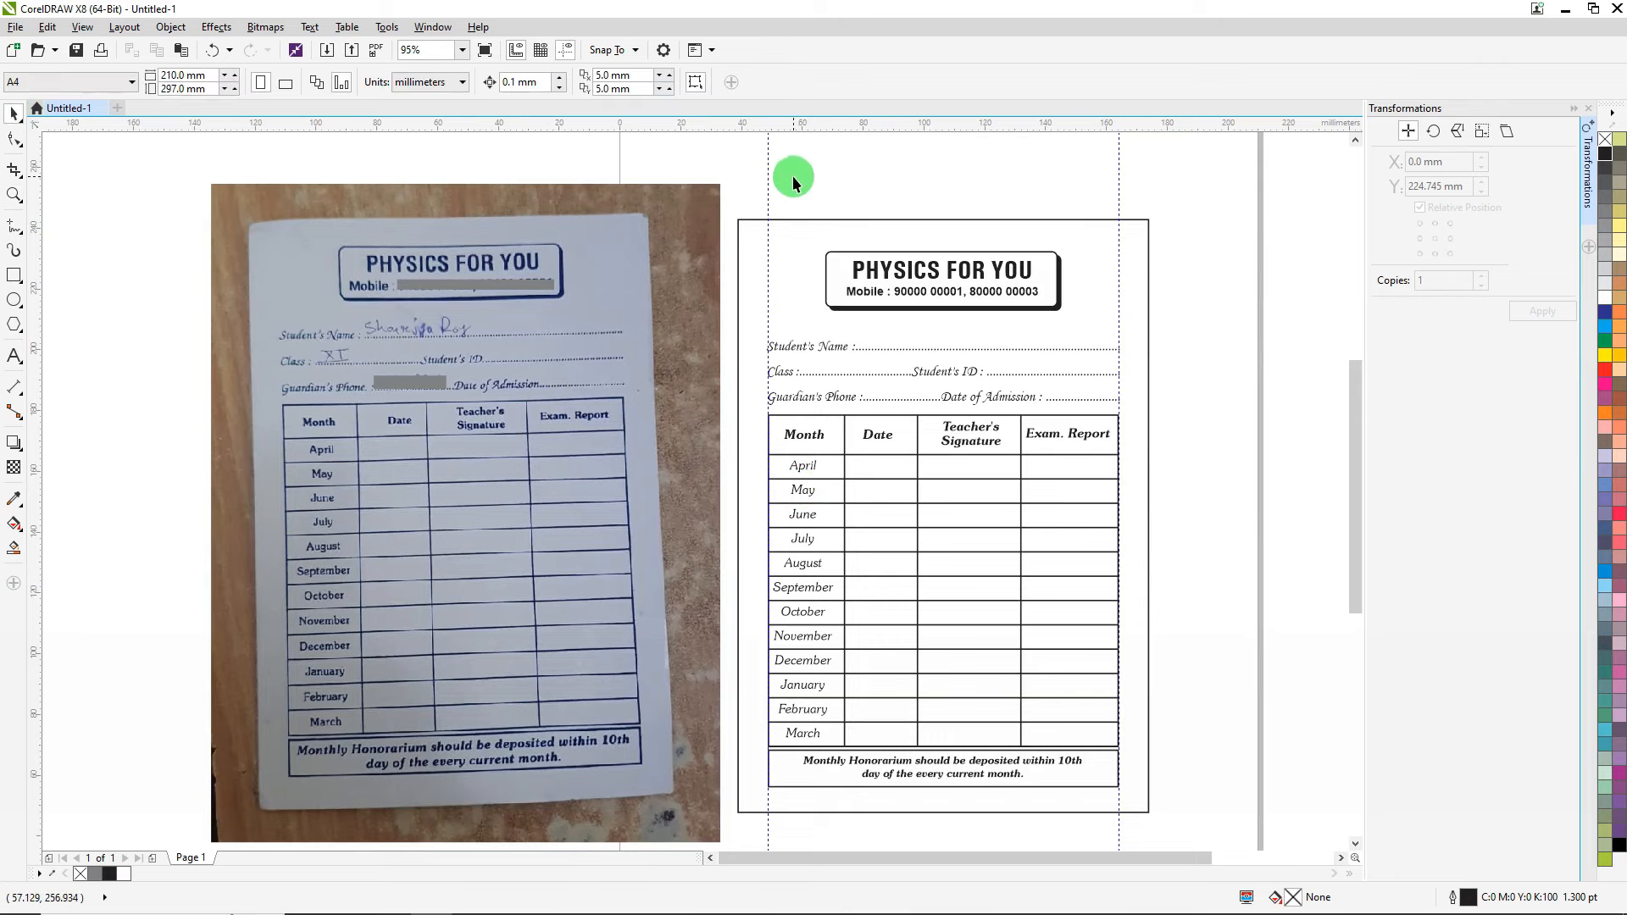
pyautogui.click(767, 172)
pyautogui.press('Delete')
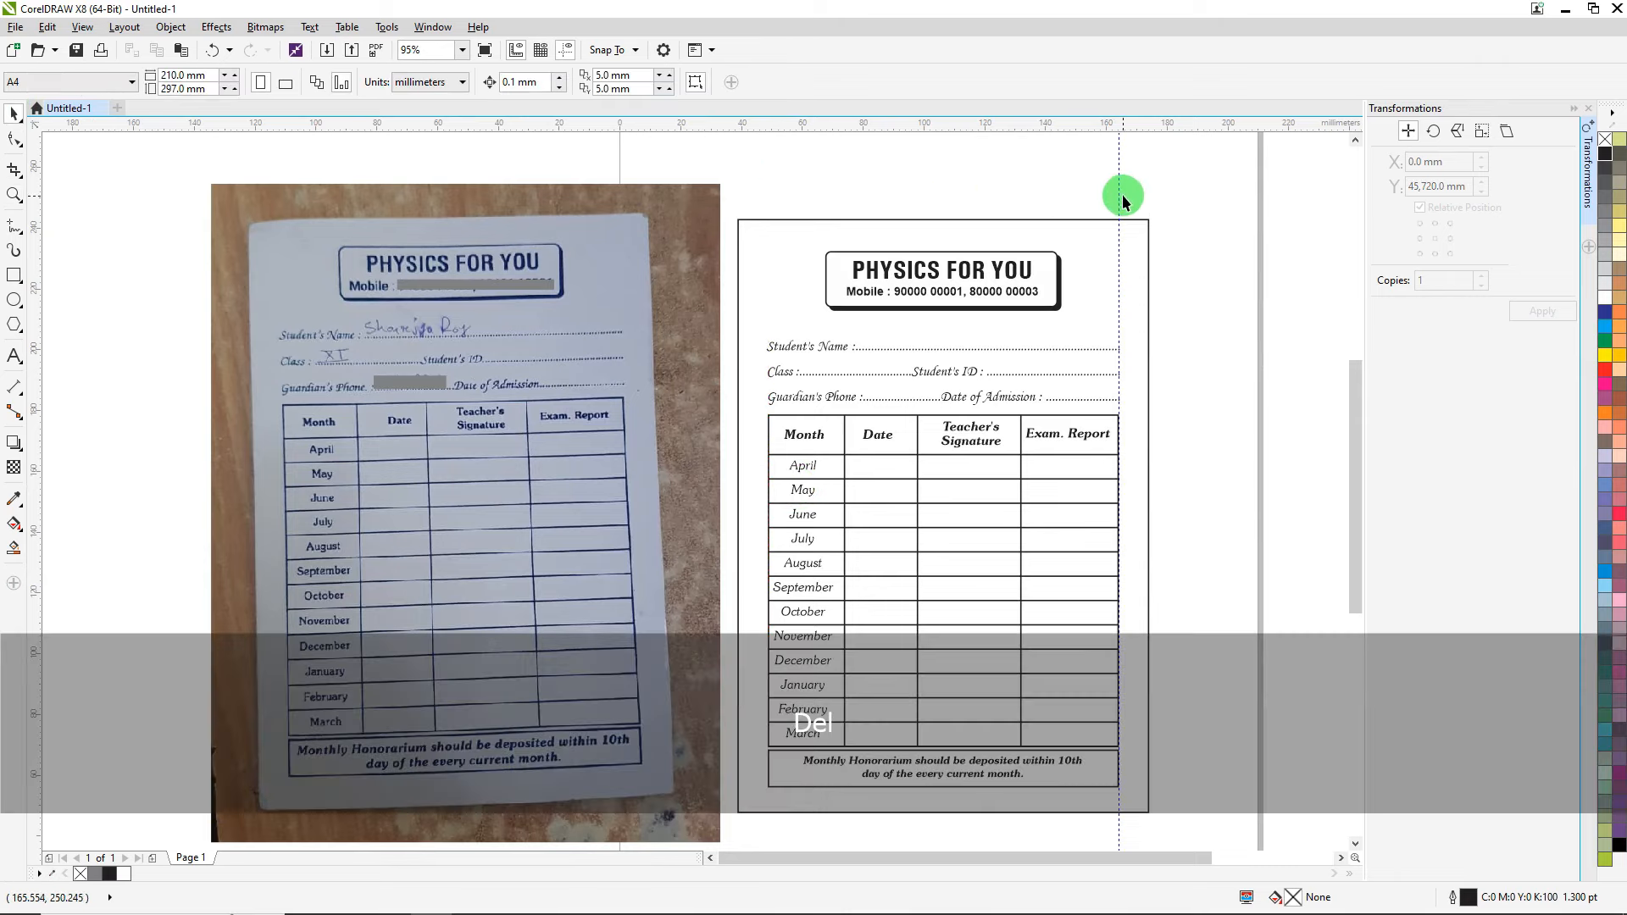